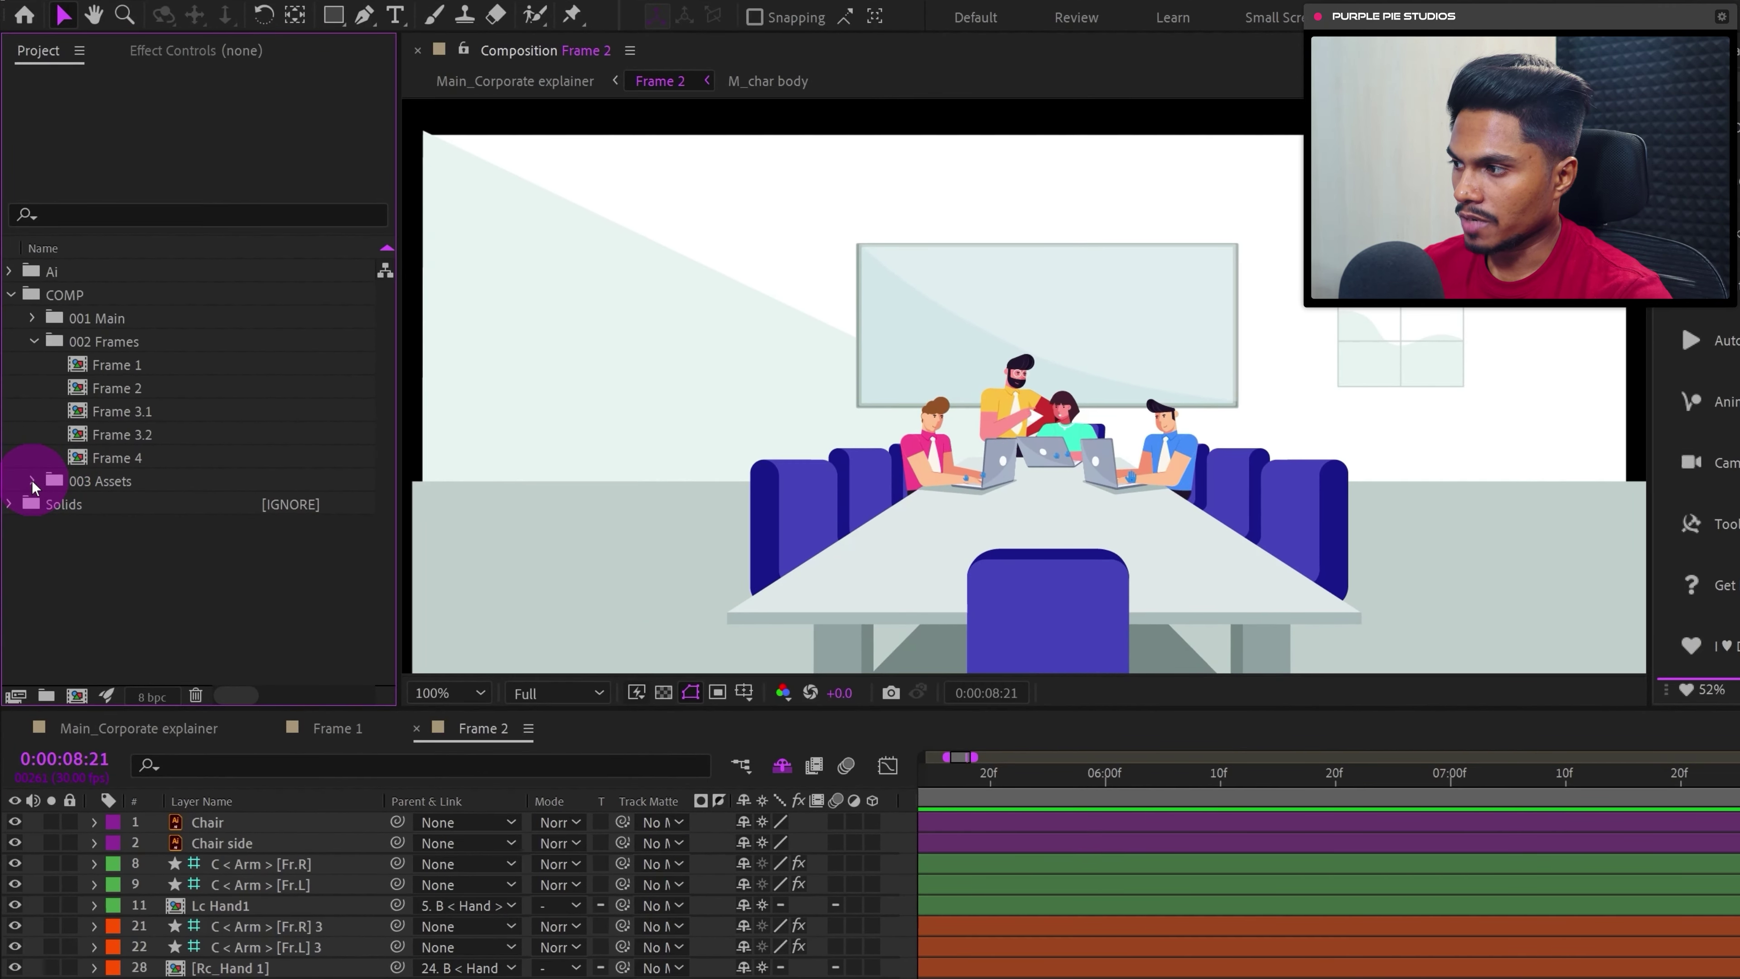
# - Add the Frame 2_web composition from the 003 Assets folder to the Frame 2 timeline, directly above the Frame 2 BG layer
pyautogui.click(33, 482)
pyautogui.click(125, 342)
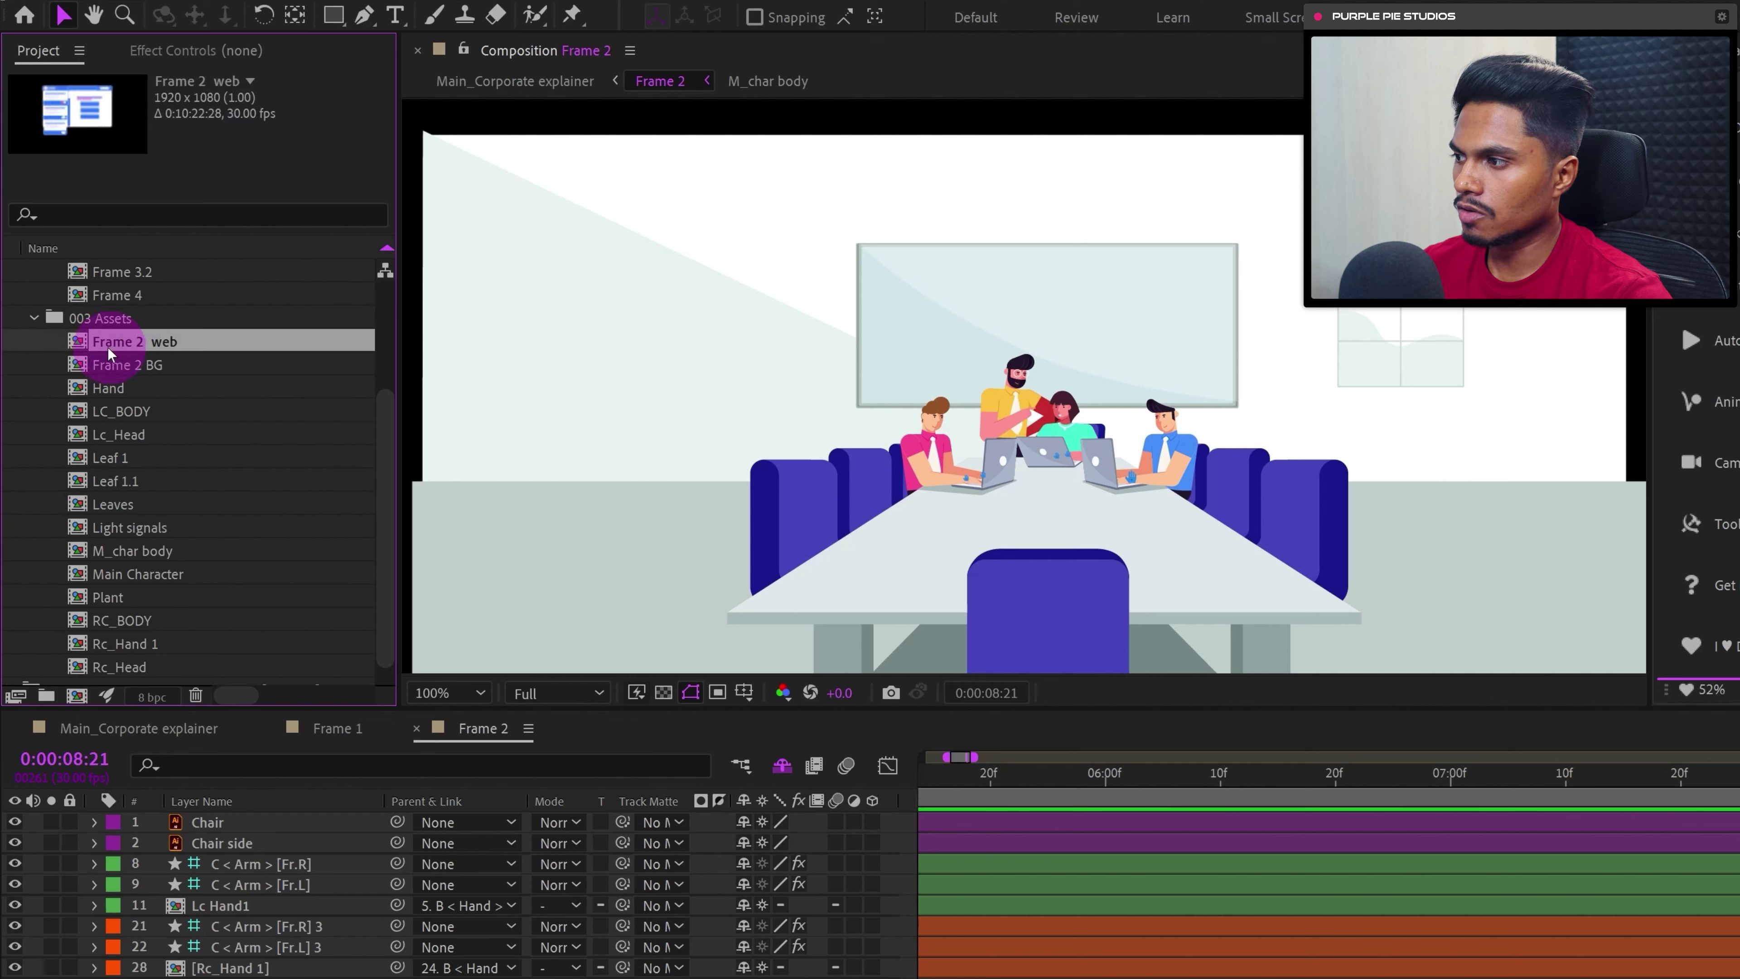
pyautogui.moveTo(127, 354); pyautogui.dragTo(182, 949)
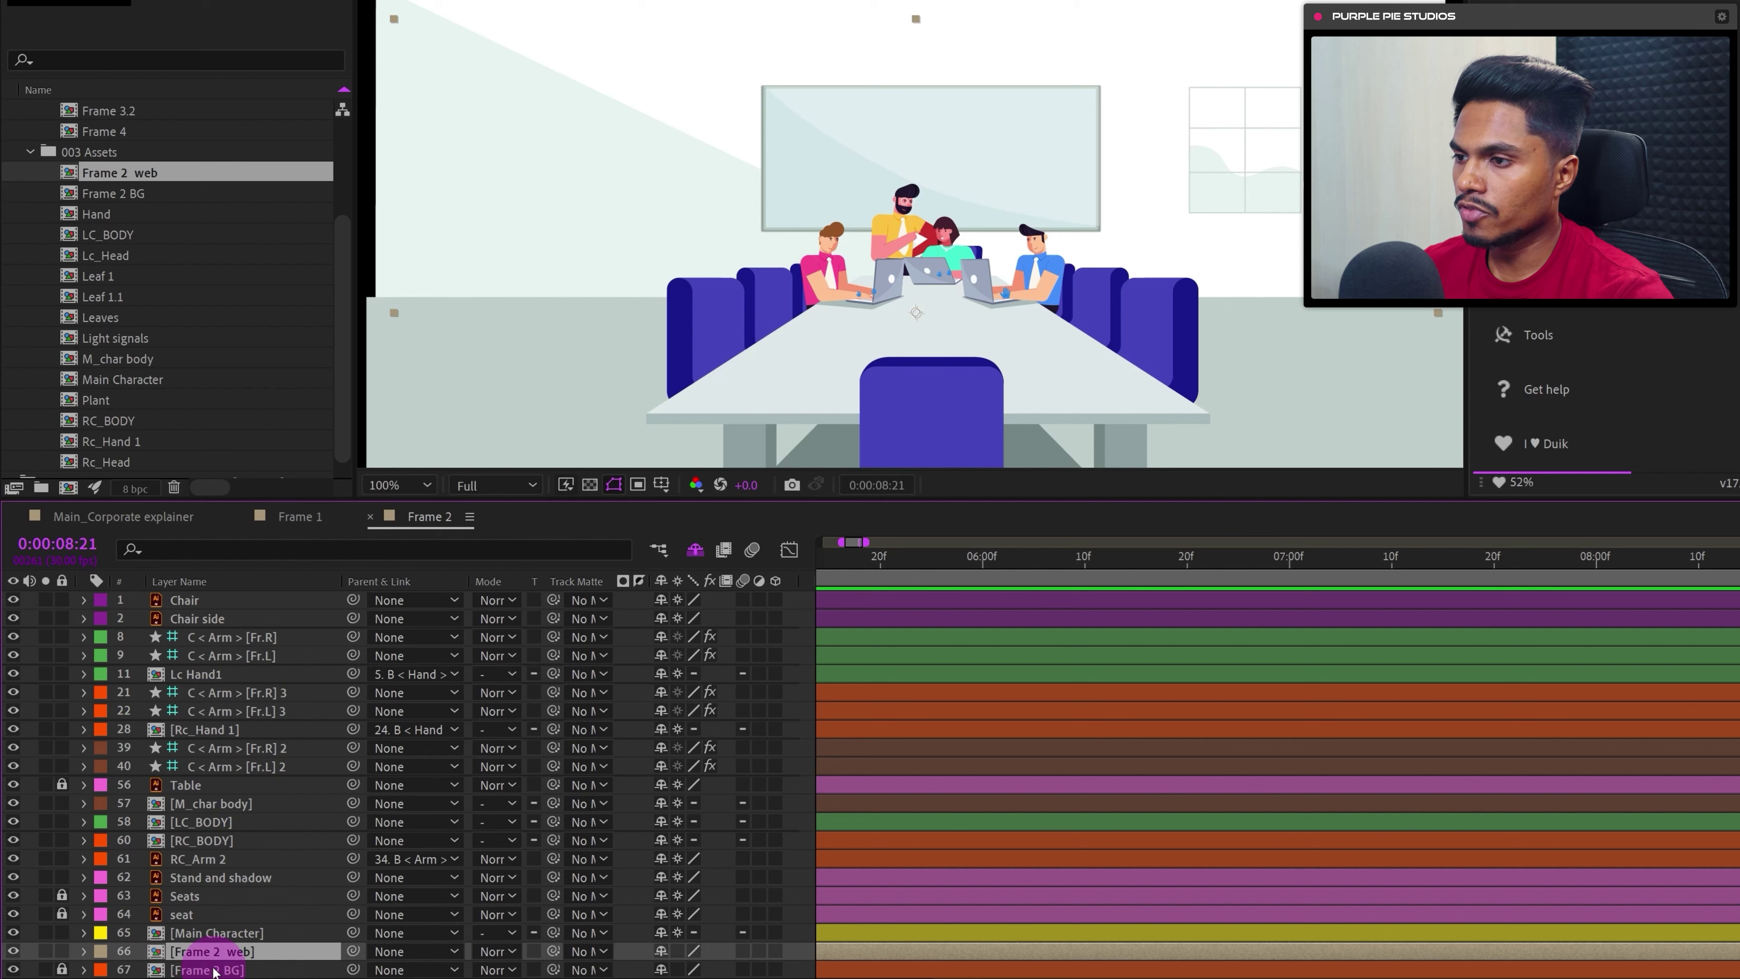
# - Scale the Frame 2_web layer down to about 29.5% and position it on the whiteboard behind the characters
pyautogui.click(216, 953)
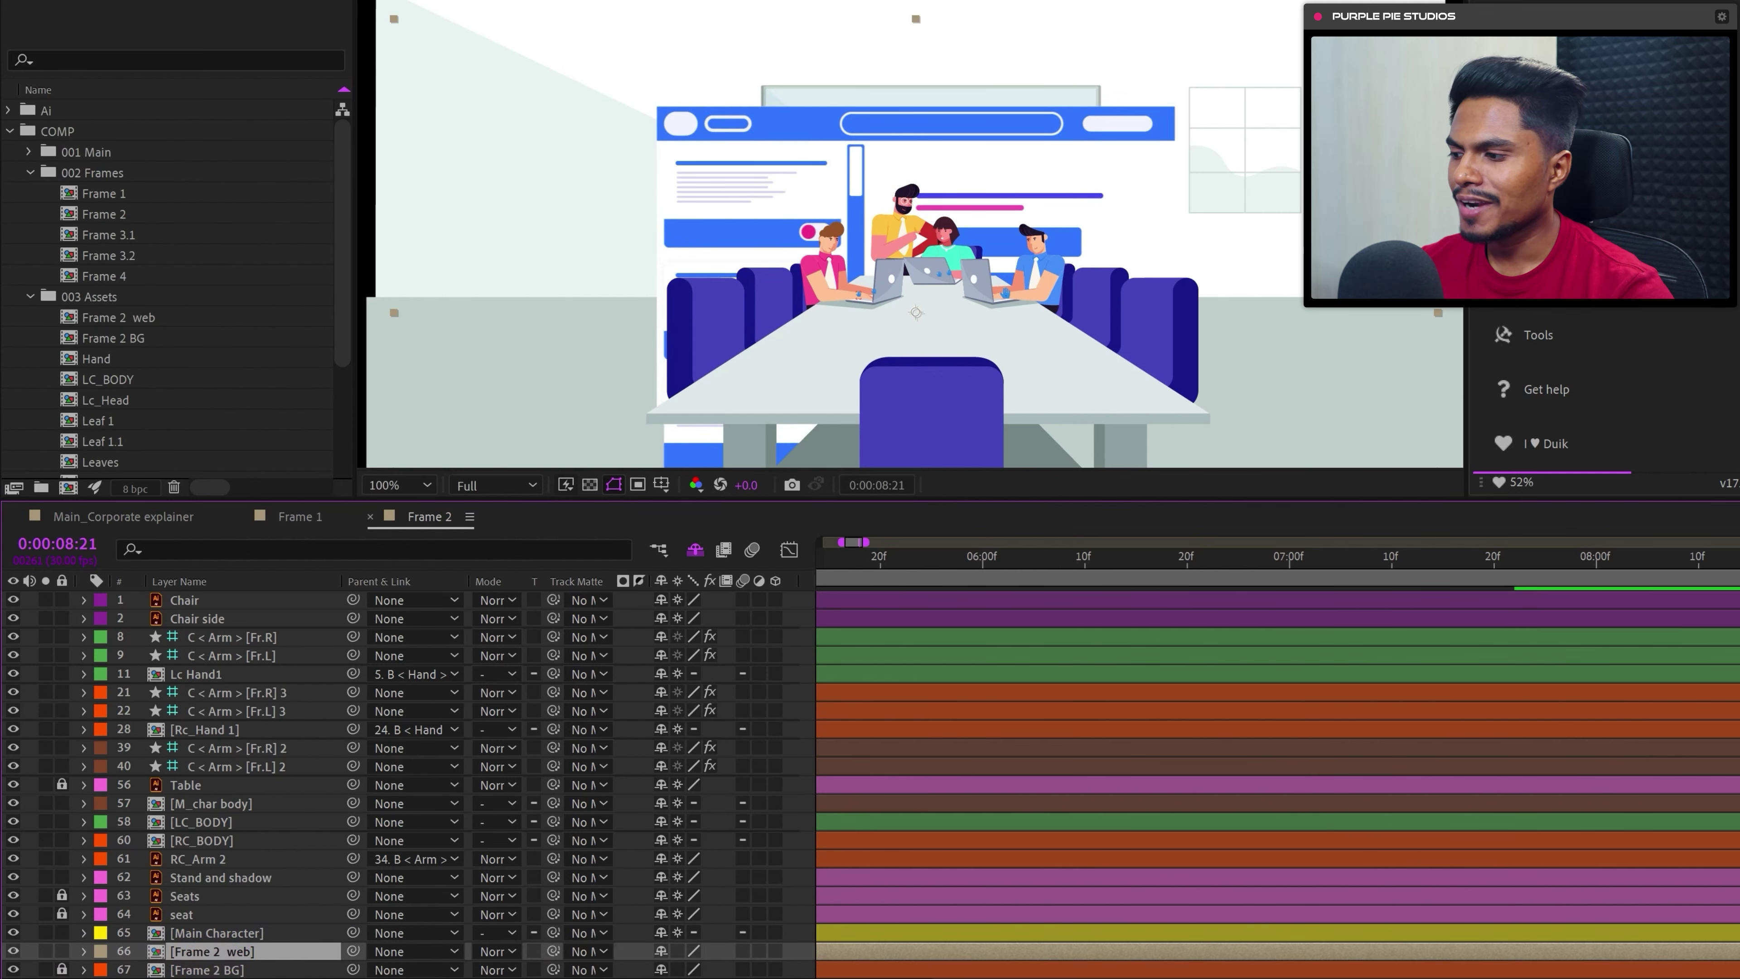
pyautogui.scroll(-1, 218, 960)
pyautogui.press('s')
pyautogui.moveTo(686, 968); pyautogui.dragTo(652, 962)
pyautogui.moveTo(982, 233); pyautogui.dragTo(982, 105)
pyautogui.moveTo(1146, 185); pyautogui.dragTo(1086, 201)
pyautogui.moveTo(961, 165); pyautogui.dragTo(988, 159)
pyautogui.moveTo(1112, 180); pyautogui.dragTo(1089, 199)
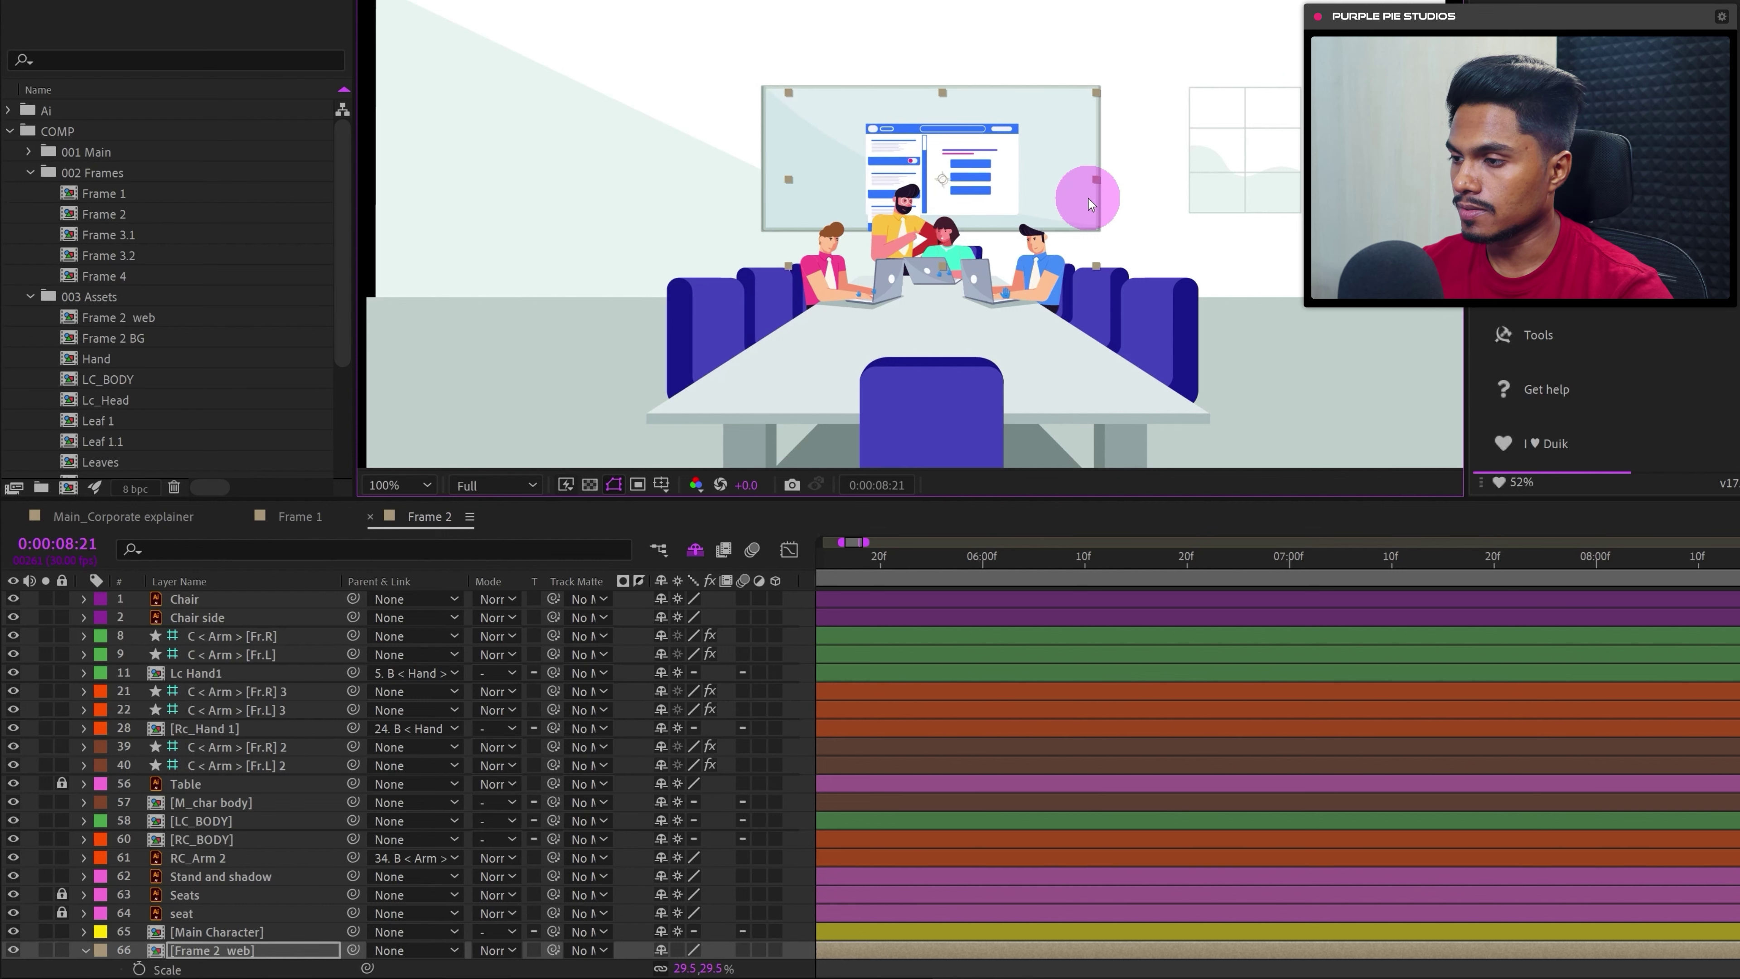
pyautogui.press('s')
pyautogui.click(192, 955)
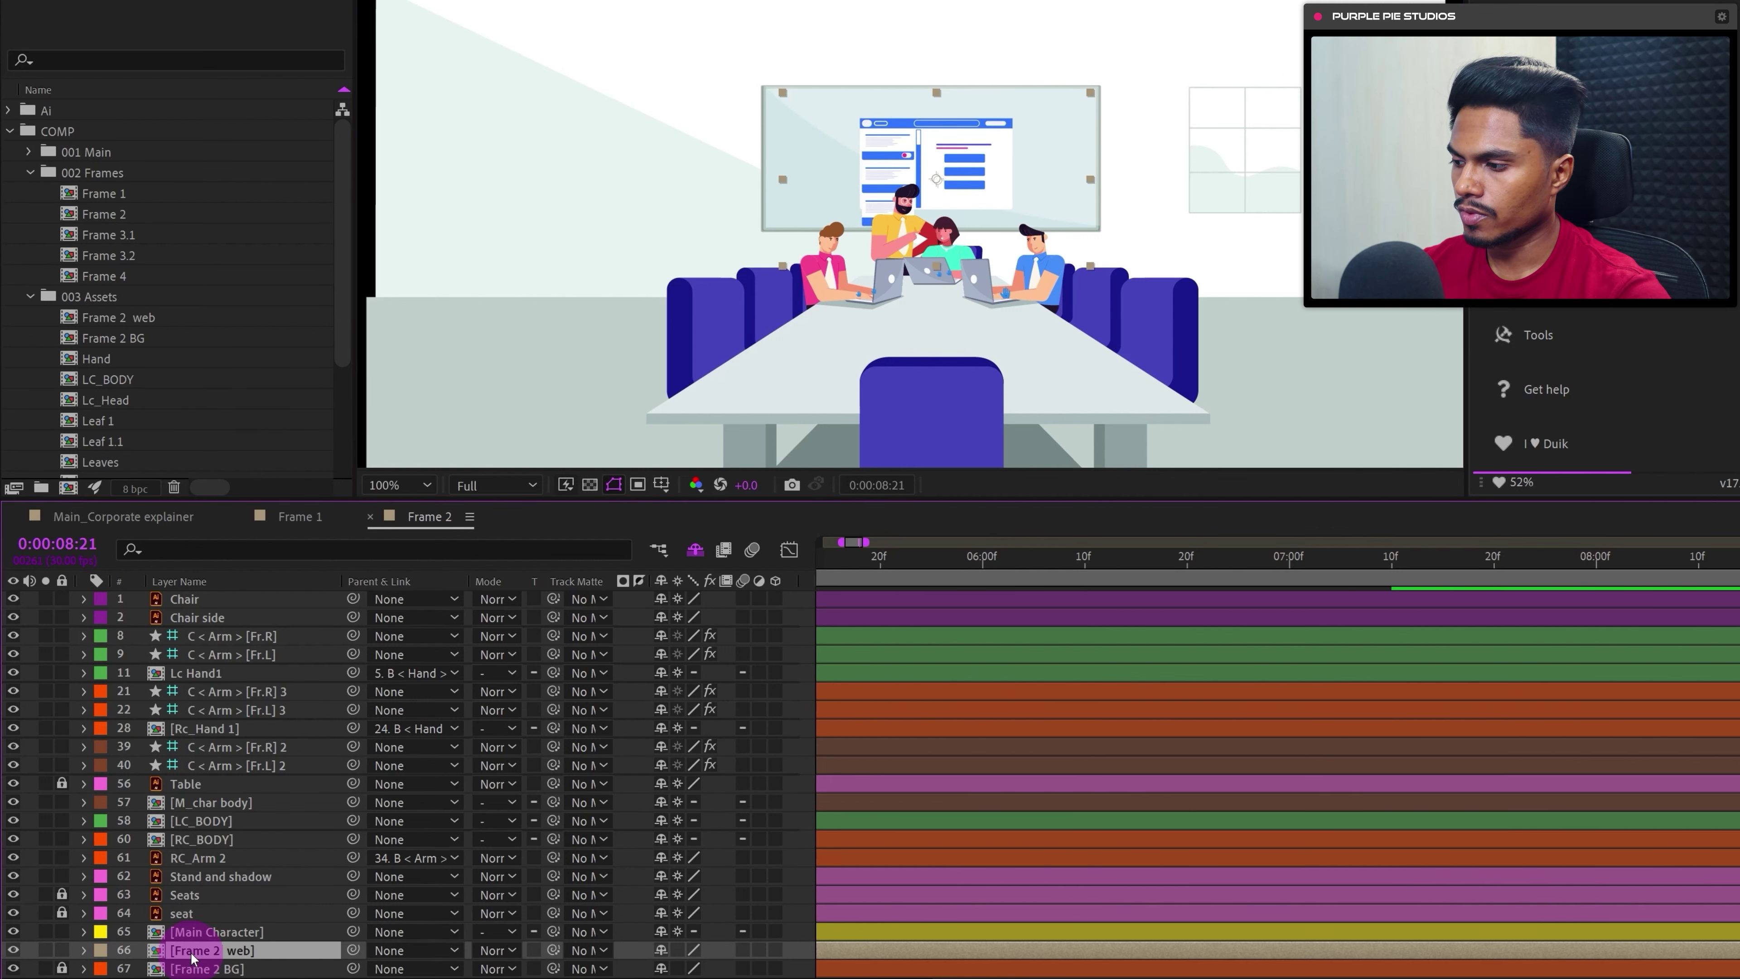
# - Inside the Frame 2_web composition, pre-compose the first card's layers, L8 through Card BG, as "Card 1"
pyautogui.doubleClick(194, 954)
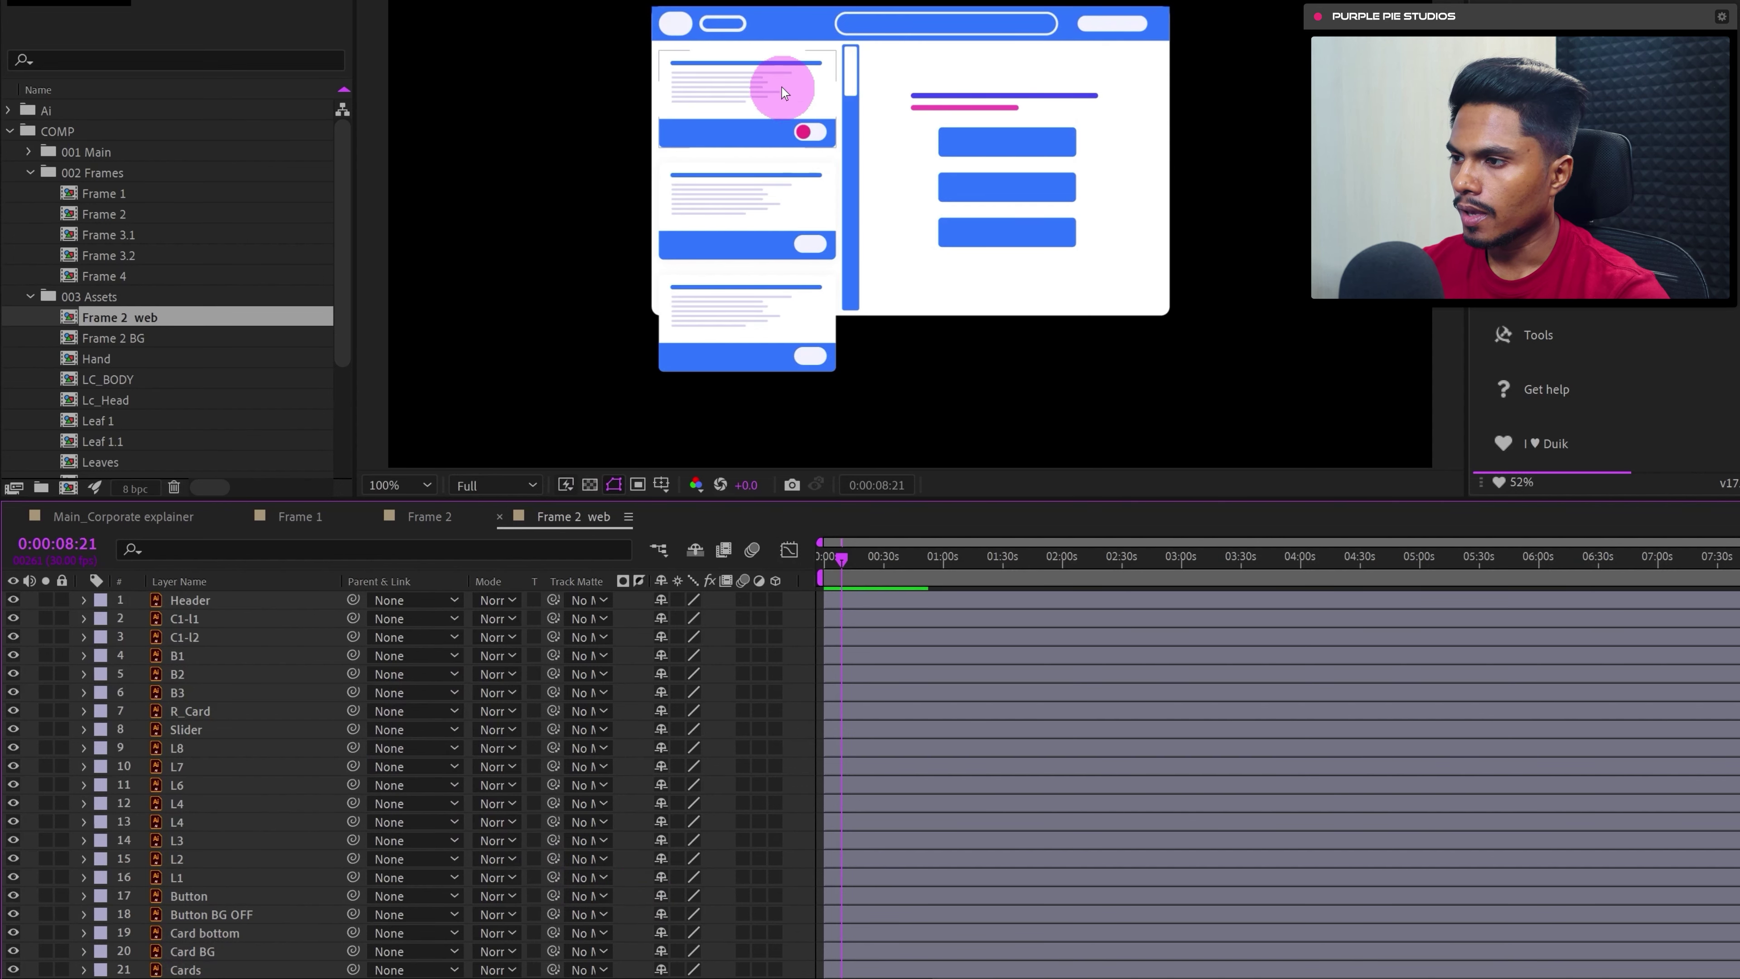
pyautogui.moveTo(631, 47); pyautogui.dragTo(849, 170)
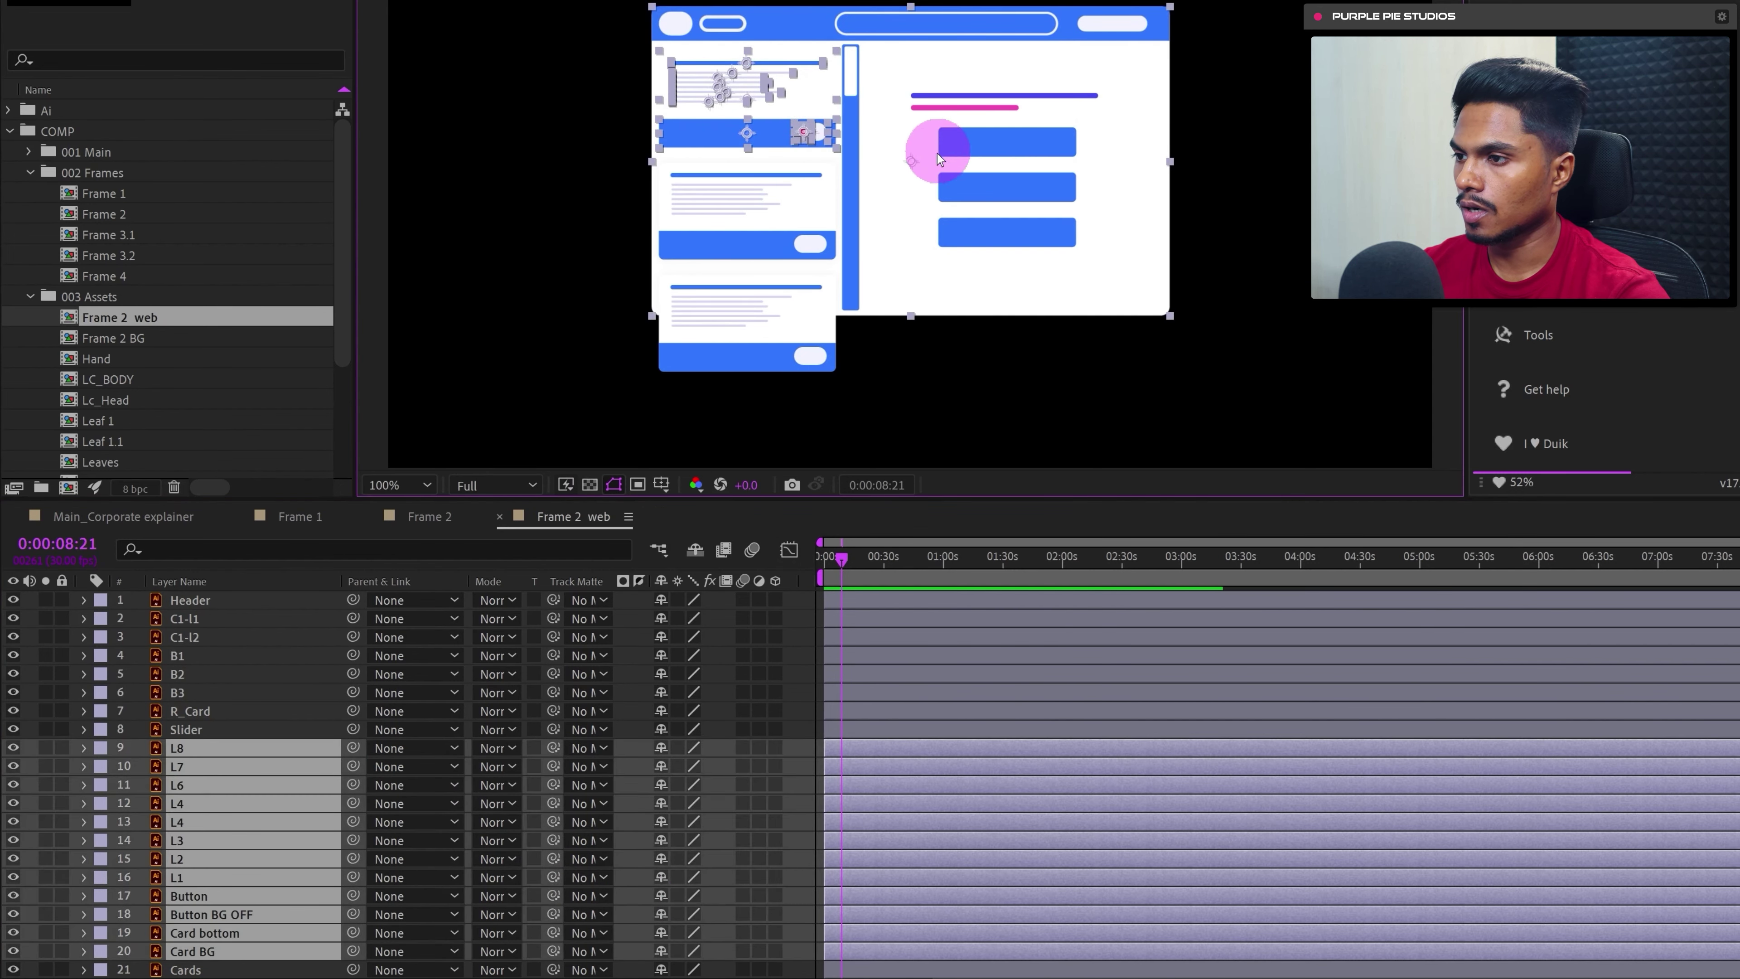
pyautogui.moveTo(796, 96)
pyautogui.mouseDown()
pyautogui.moveTo(758, 77)
pyautogui.moveTo(776, 104)
pyautogui.moveTo(797, 96)
pyautogui.mouseUp()
pyautogui.rightClick(213, 749)
pyautogui.click(252, 614)
pyautogui.write('Car')
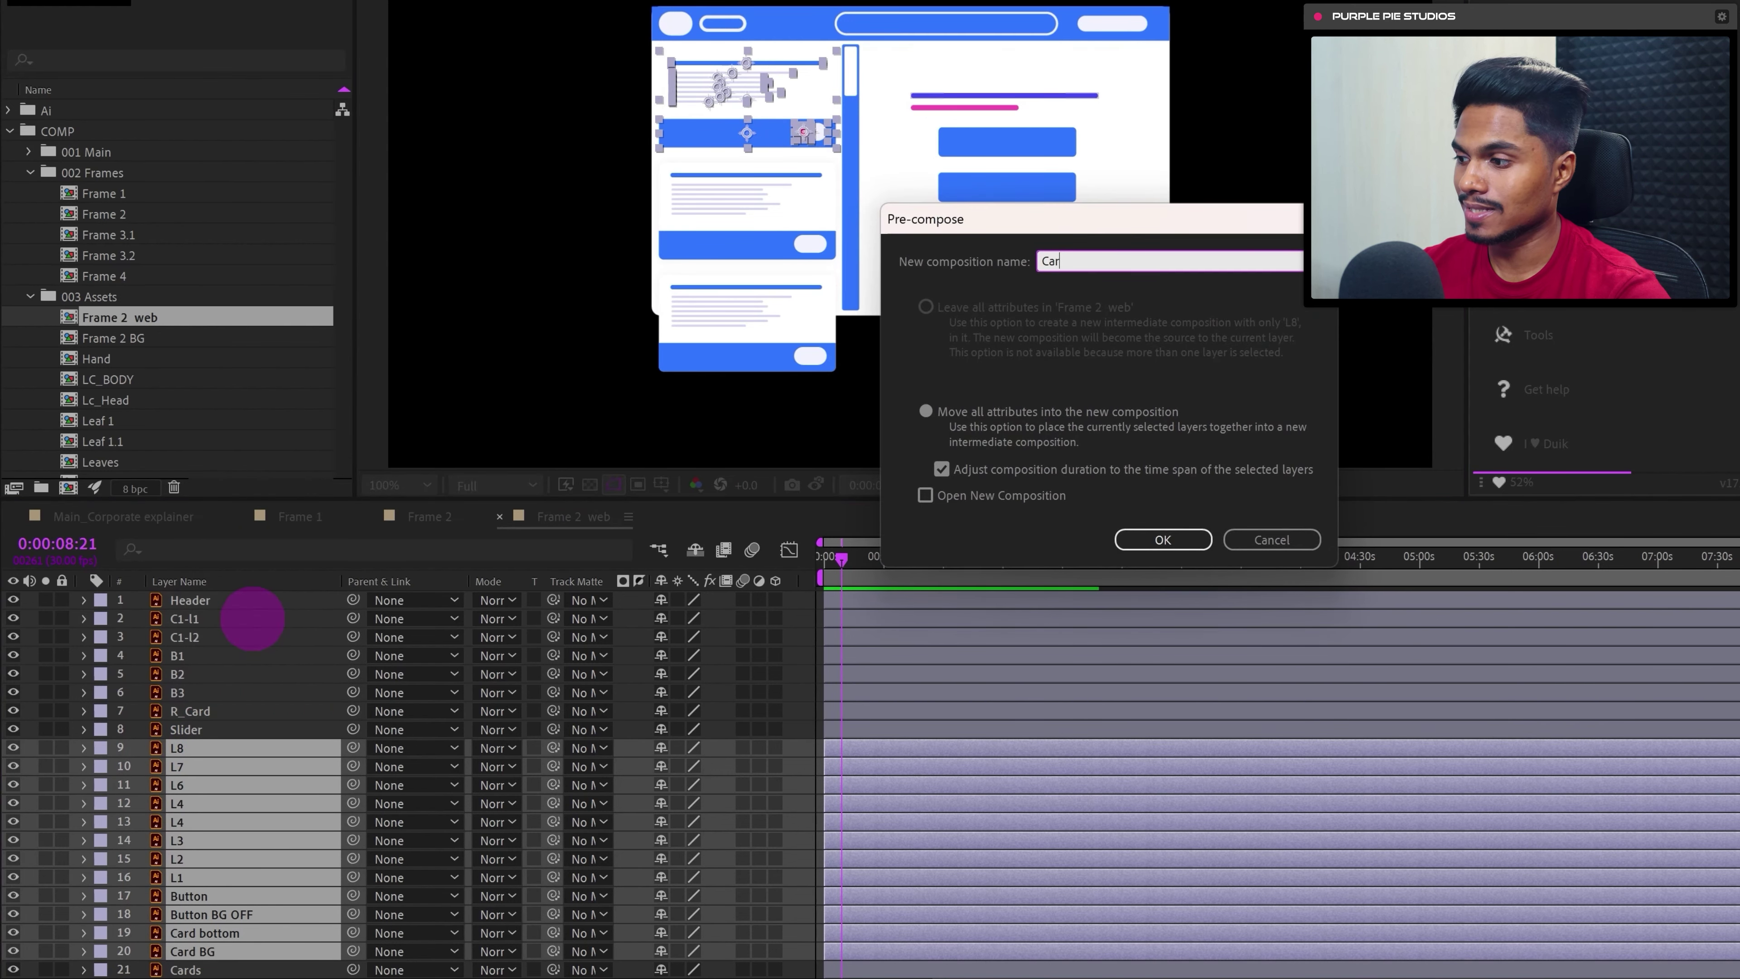
pyautogui.write('d 1')
pyautogui.press('Return')
# - Crop the Card 1 composition to a region of interest drawn closely around the card
pyautogui.doubleClick(300, 749)
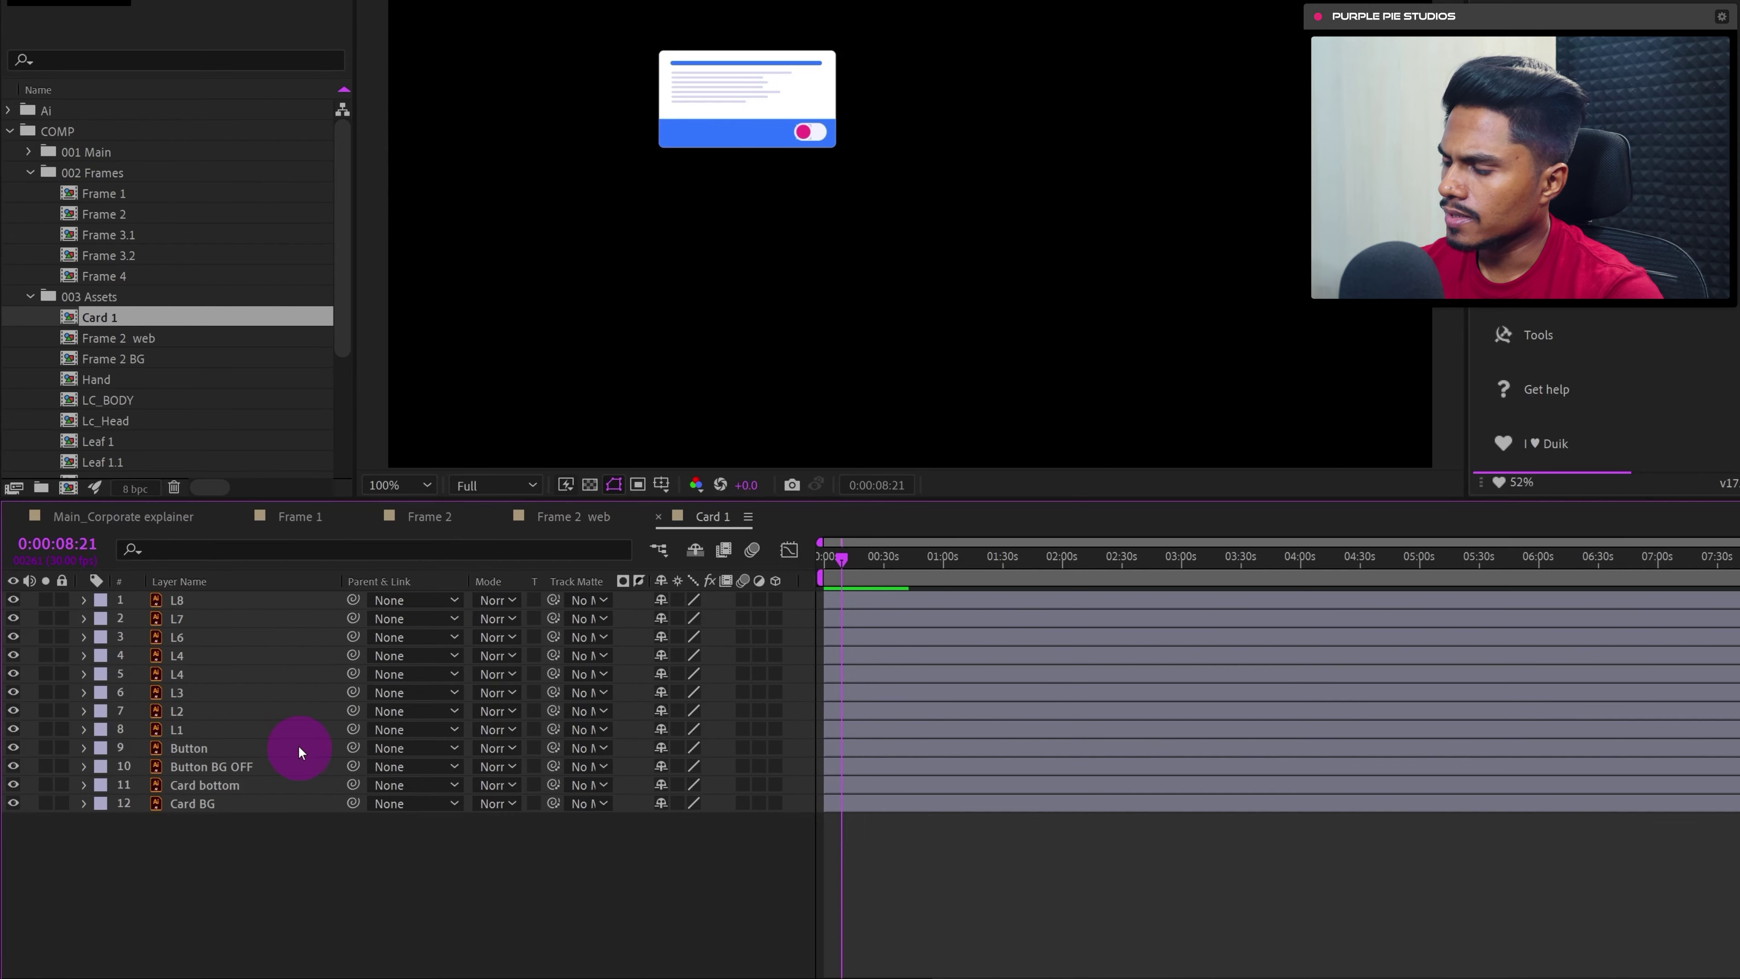
pyautogui.click(639, 484)
pyautogui.moveTo(647, 39); pyautogui.dragTo(853, 163)
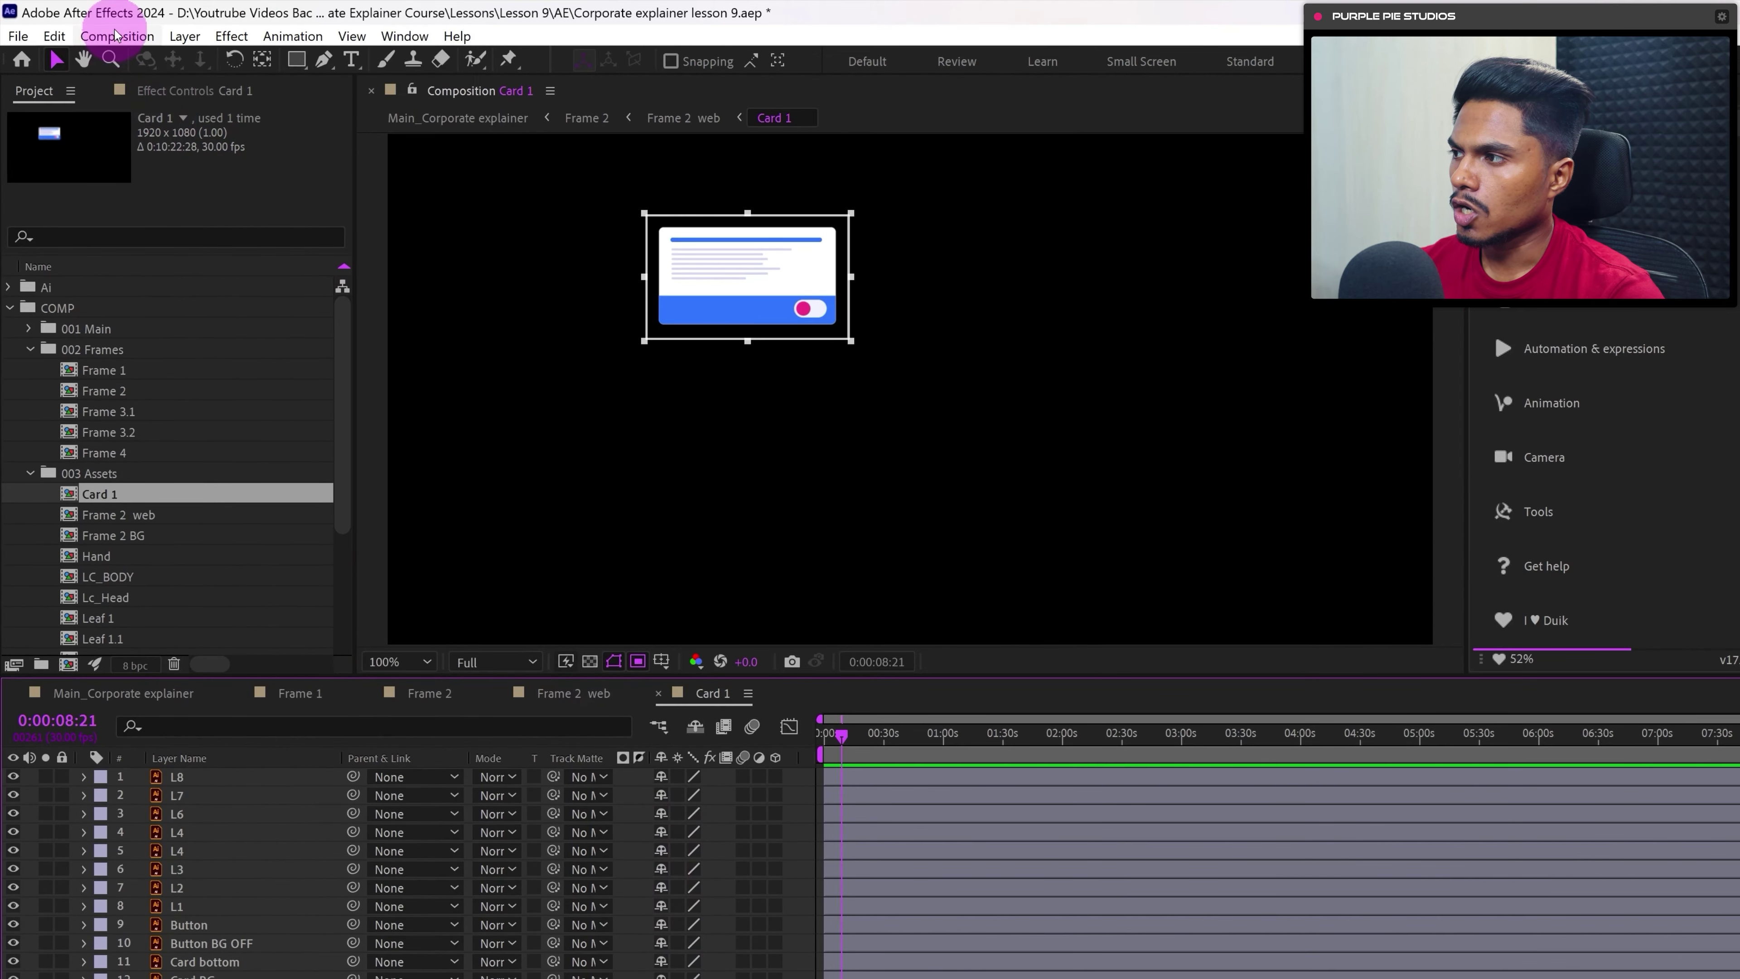
pyautogui.click(116, 36)
pyautogui.click(205, 163)
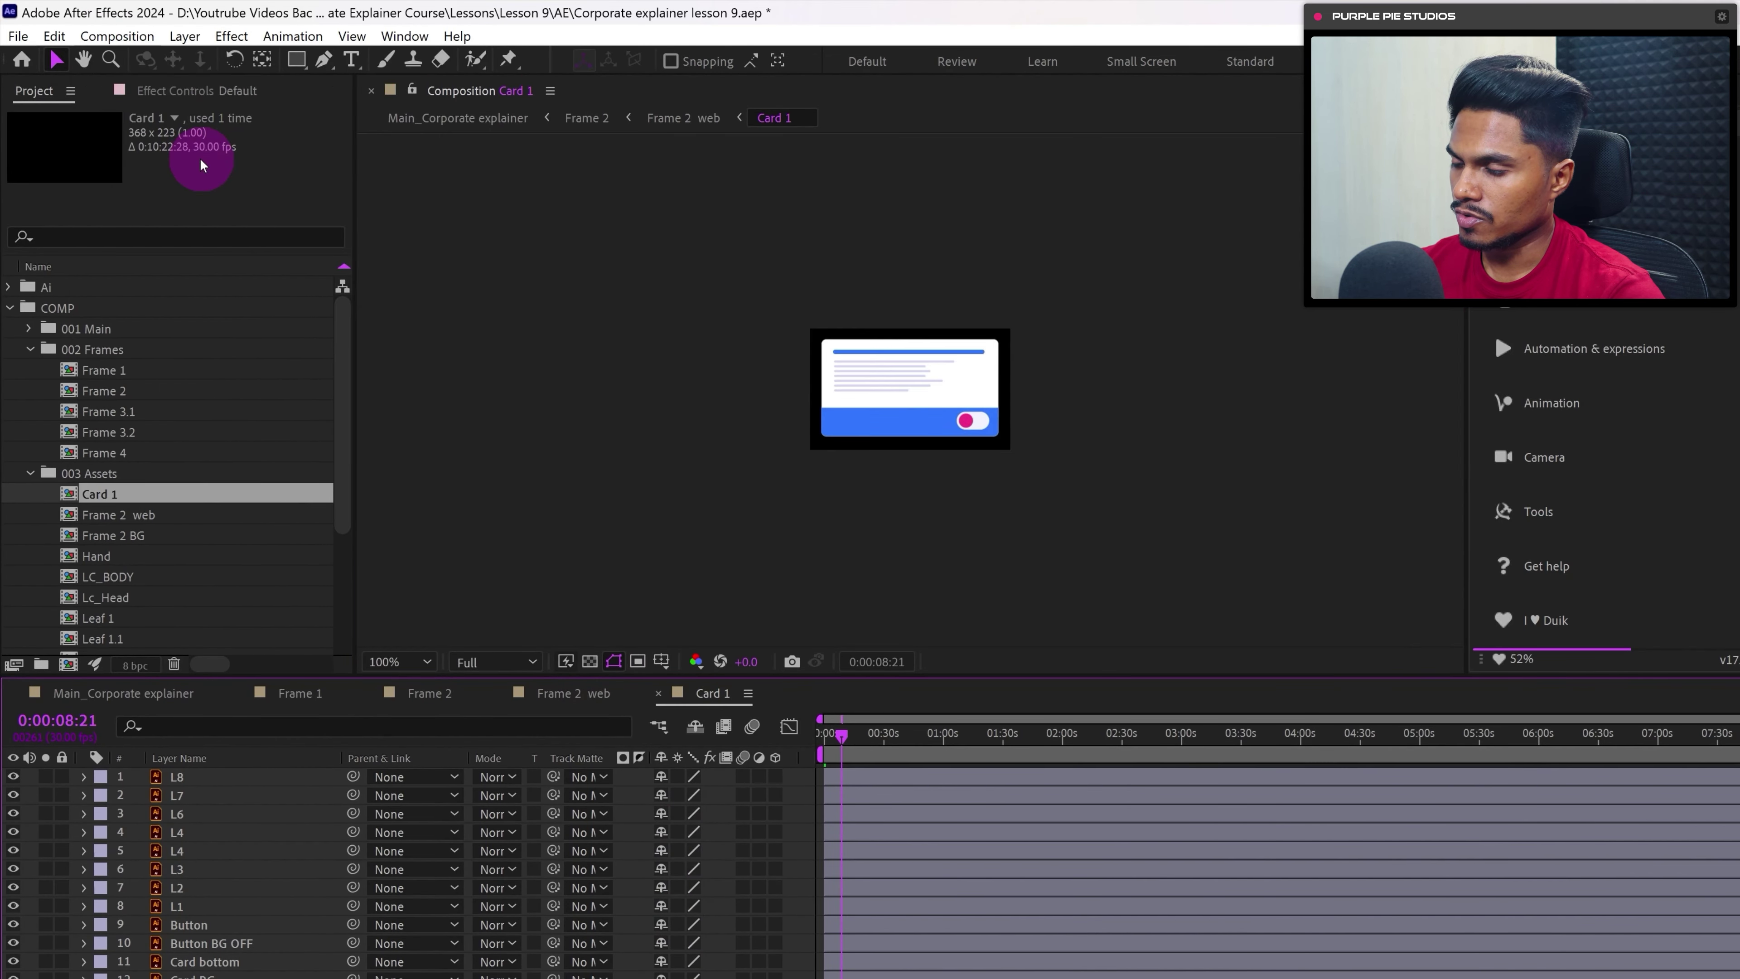
# - Back in Frame 2_web, move the cropped Card 1 layer into the first slot of the card column, just below the header
pyautogui.click(574, 693)
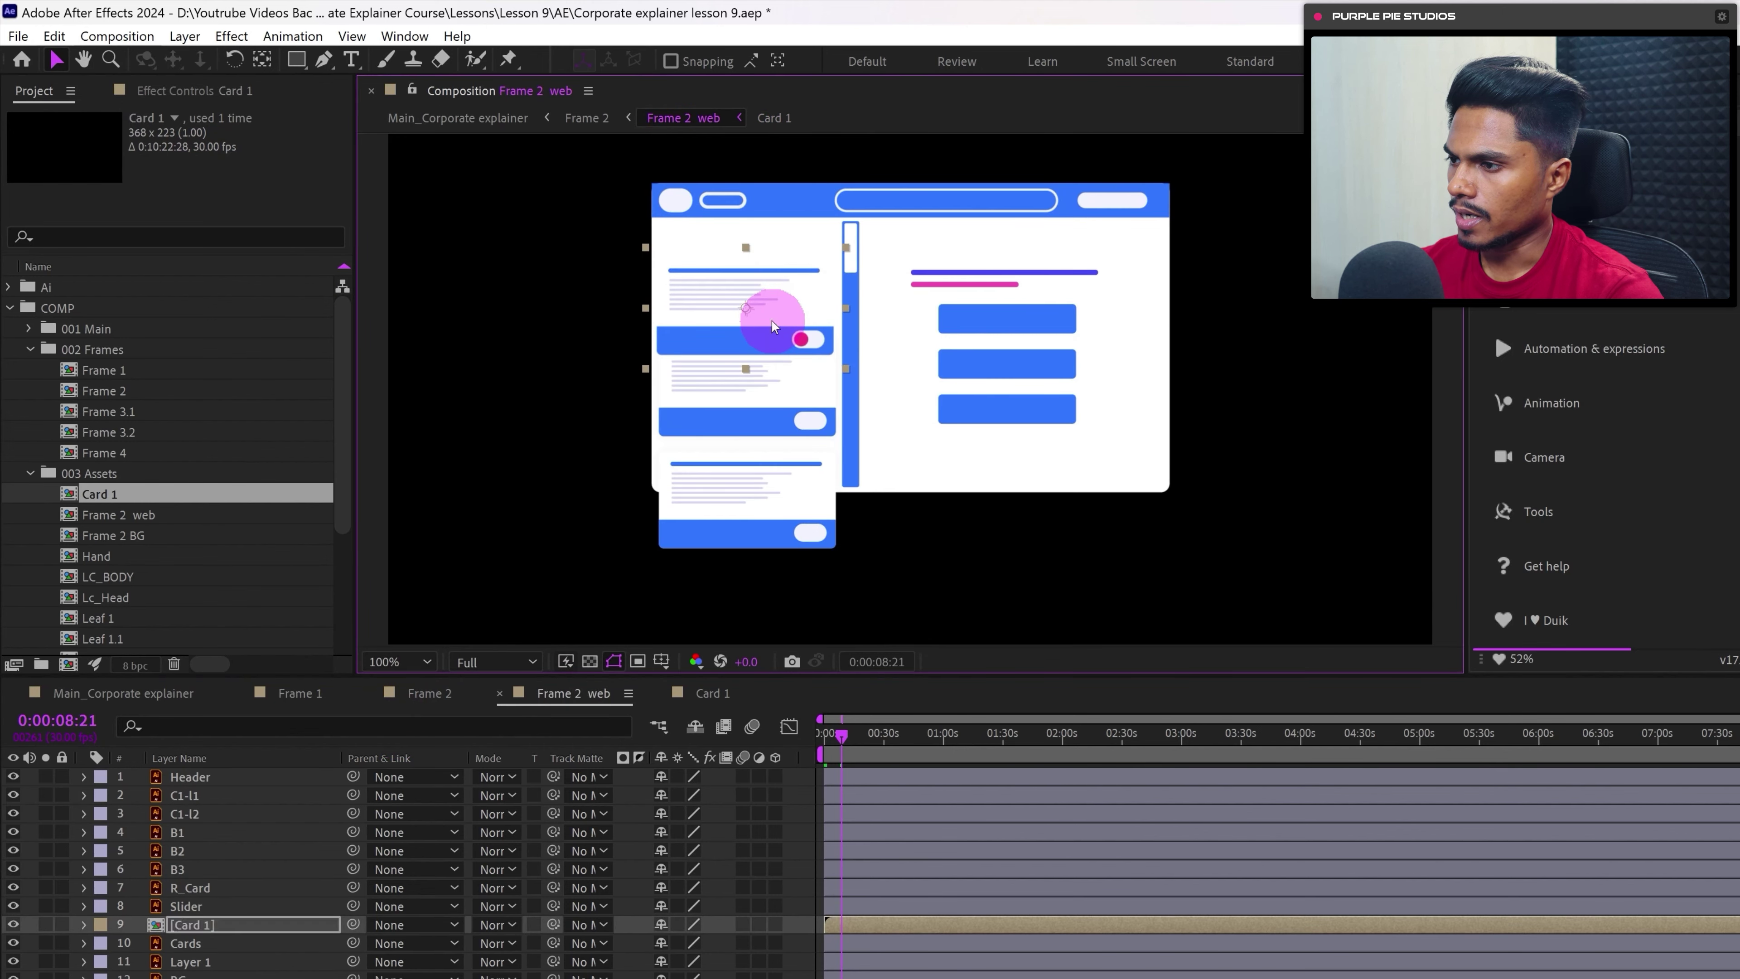
pyautogui.scroll(1, 769, 330)
pyautogui.moveTo(798, 251); pyautogui.dragTo(824, 385)
pyautogui.hotkey('shift', 'Up')
pyautogui.hotkey('shift', 'Up')
pyautogui.hotkey('shift', 'Up')
pyautogui.hotkey('shift', 'Up')
pyautogui.hotkey('shift', 'Up')
pyautogui.hotkey('shift', 'Up')
pyautogui.hotkey('shift', 'Up')
pyautogui.hotkey('shift', 'Up')
pyautogui.hotkey('shift', 'Up')
pyautogui.hotkey('shift', 'Up')
# - Pre-compose the large card's layers, C1-l1 through R_Card, as "R_CARD"
pyautogui.scroll(-1, 835, 361)
pyautogui.moveTo(1242, 517); pyautogui.dragTo(890, 258)
pyautogui.rightClick(260, 864)
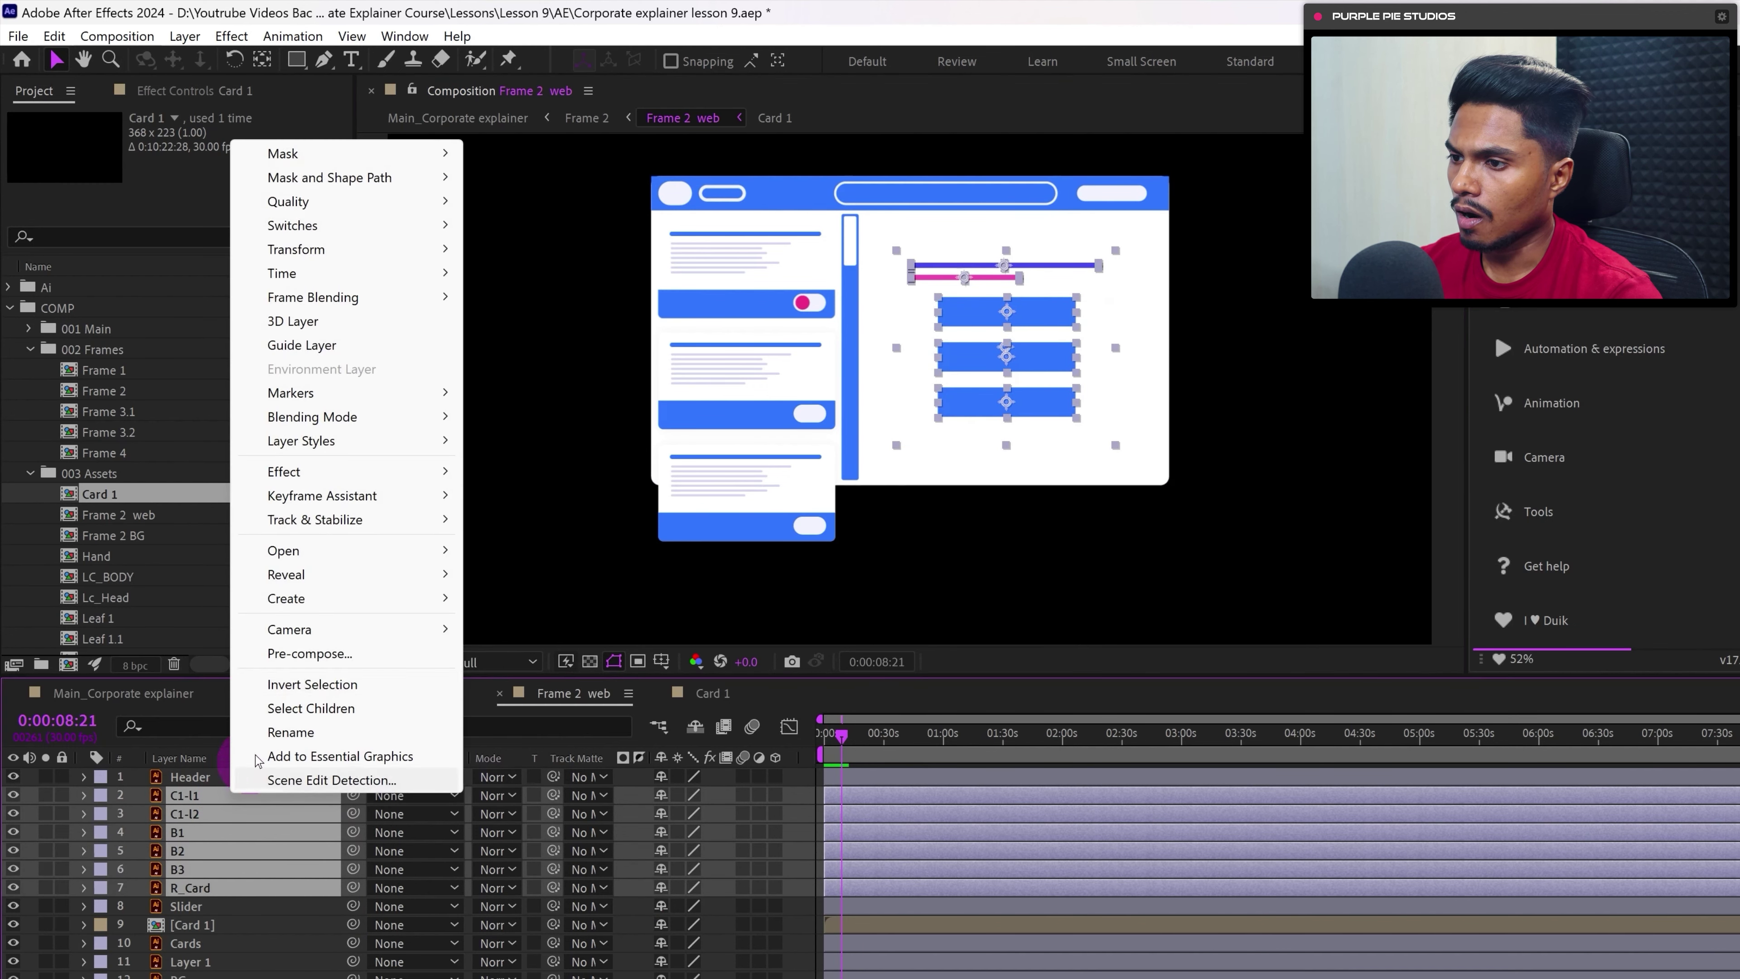
pyautogui.click(314, 662)
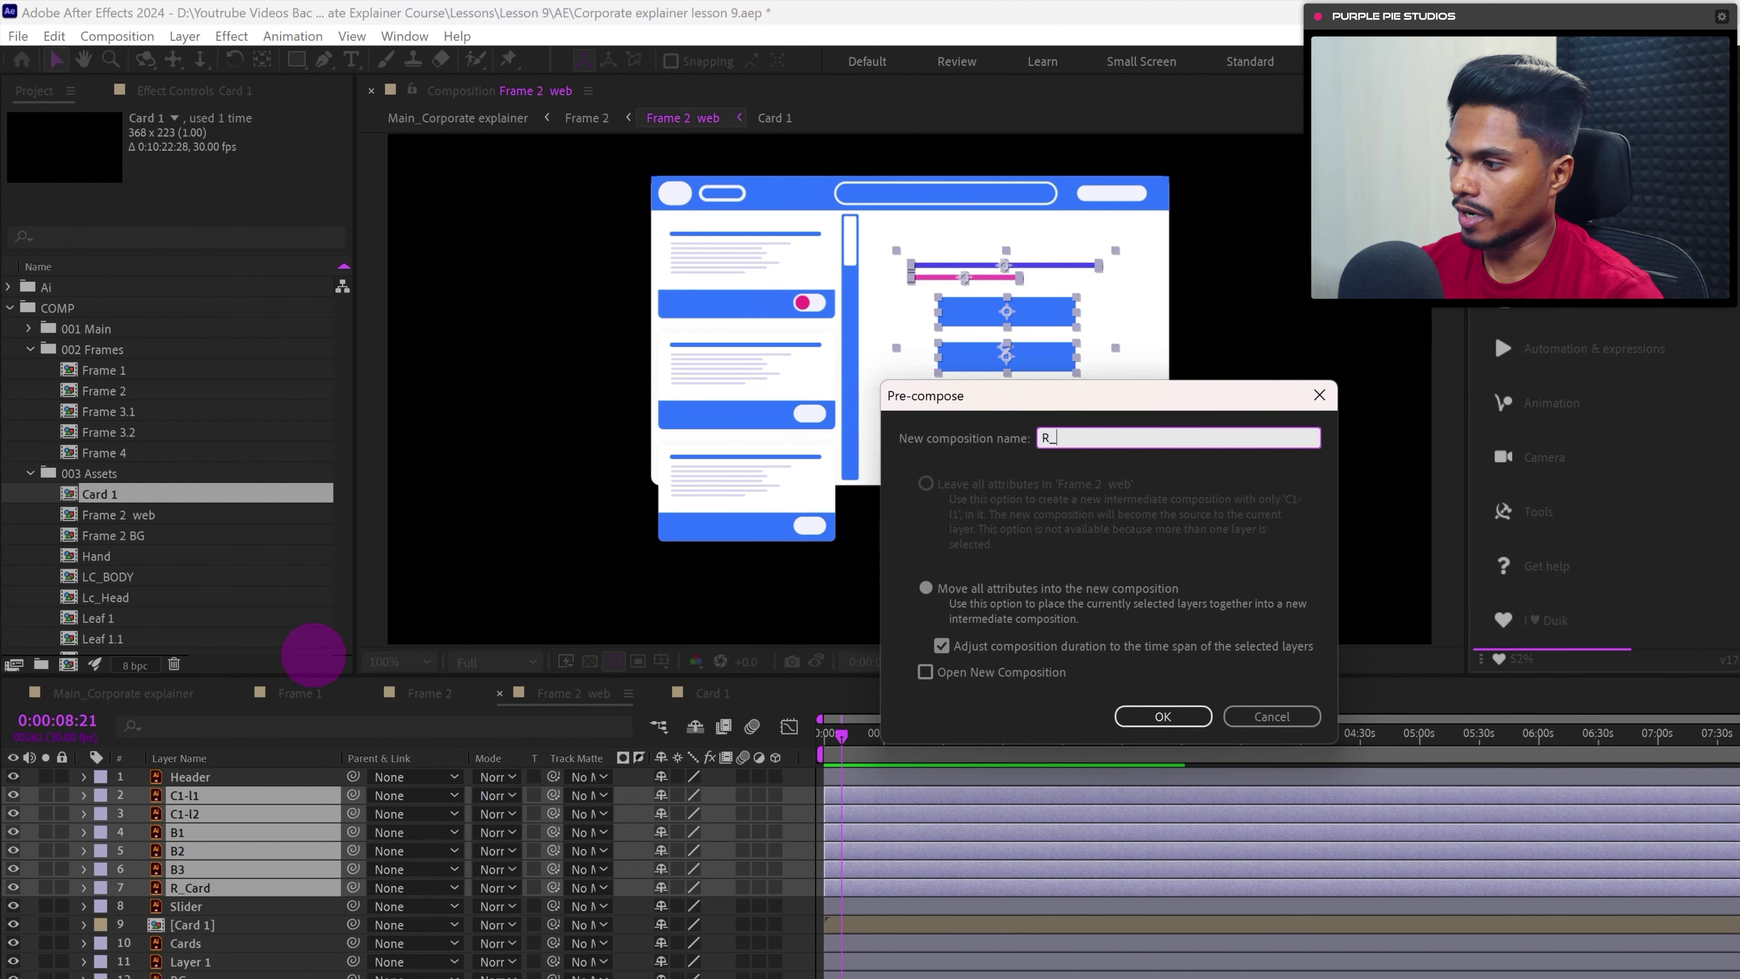
pyautogui.write('R_CARD')
pyautogui.press('Return')
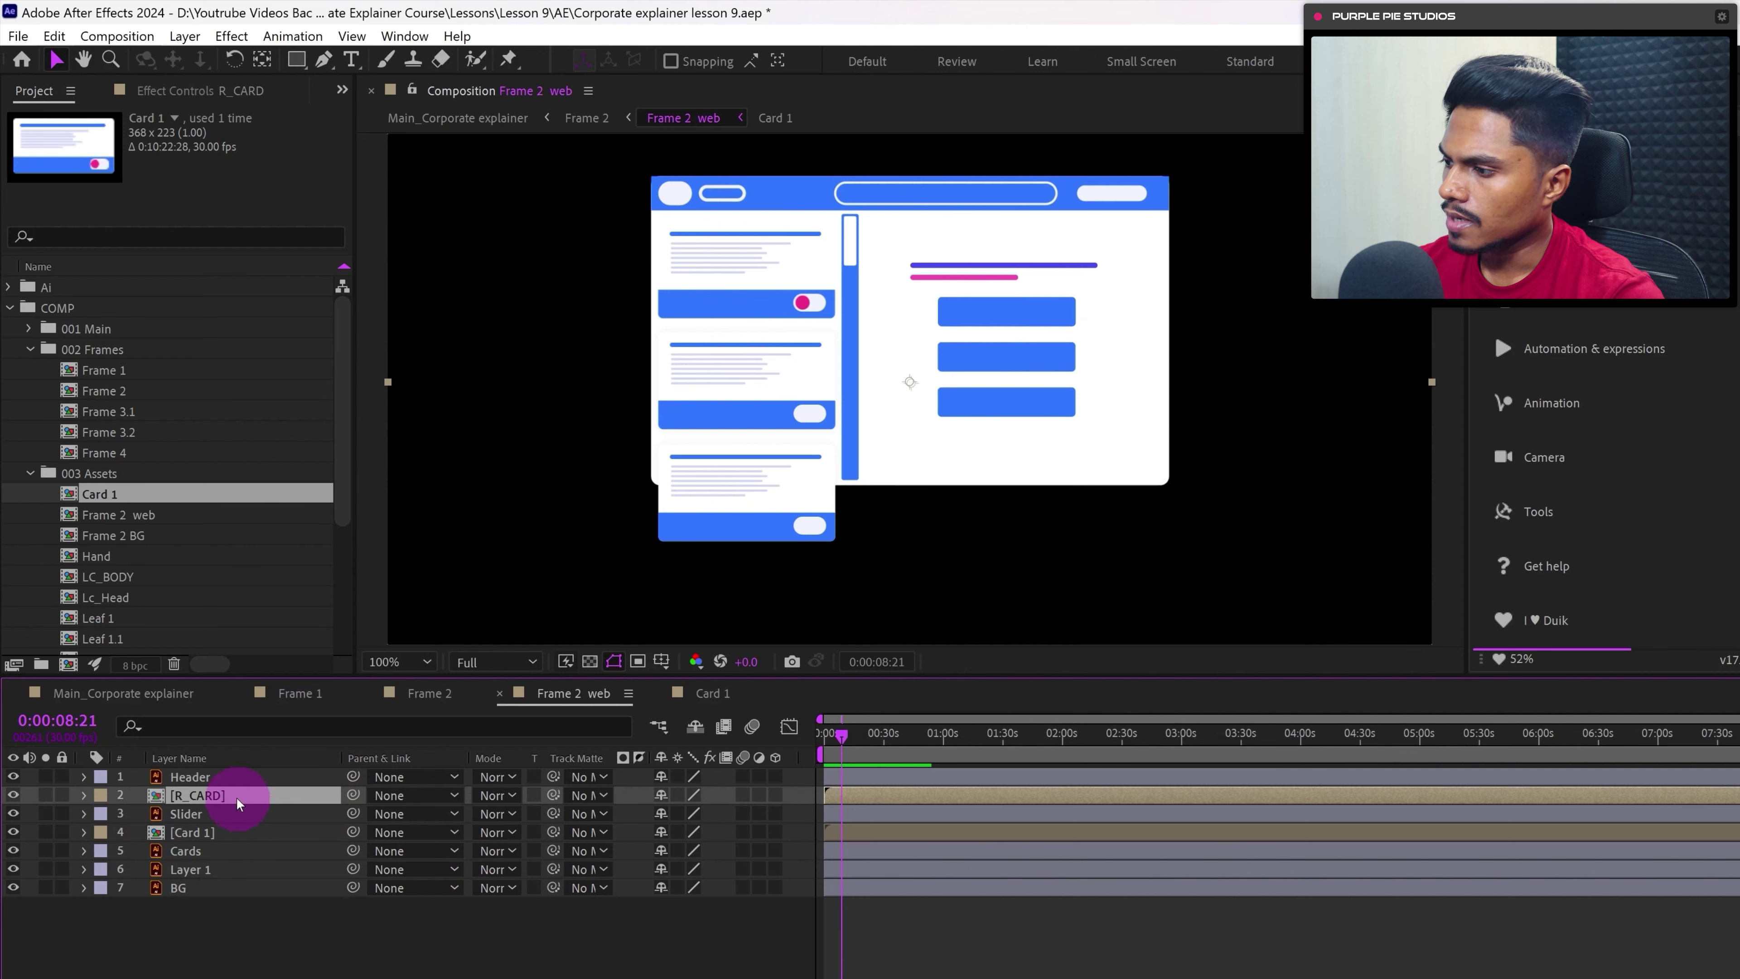
# - Crop the R_CARD composition to a region of interest drawn around the large card
pyautogui.doubleClick(238, 802)
pyautogui.click(639, 662)
pyautogui.moveTo(867, 230); pyautogui.dragTo(1142, 480)
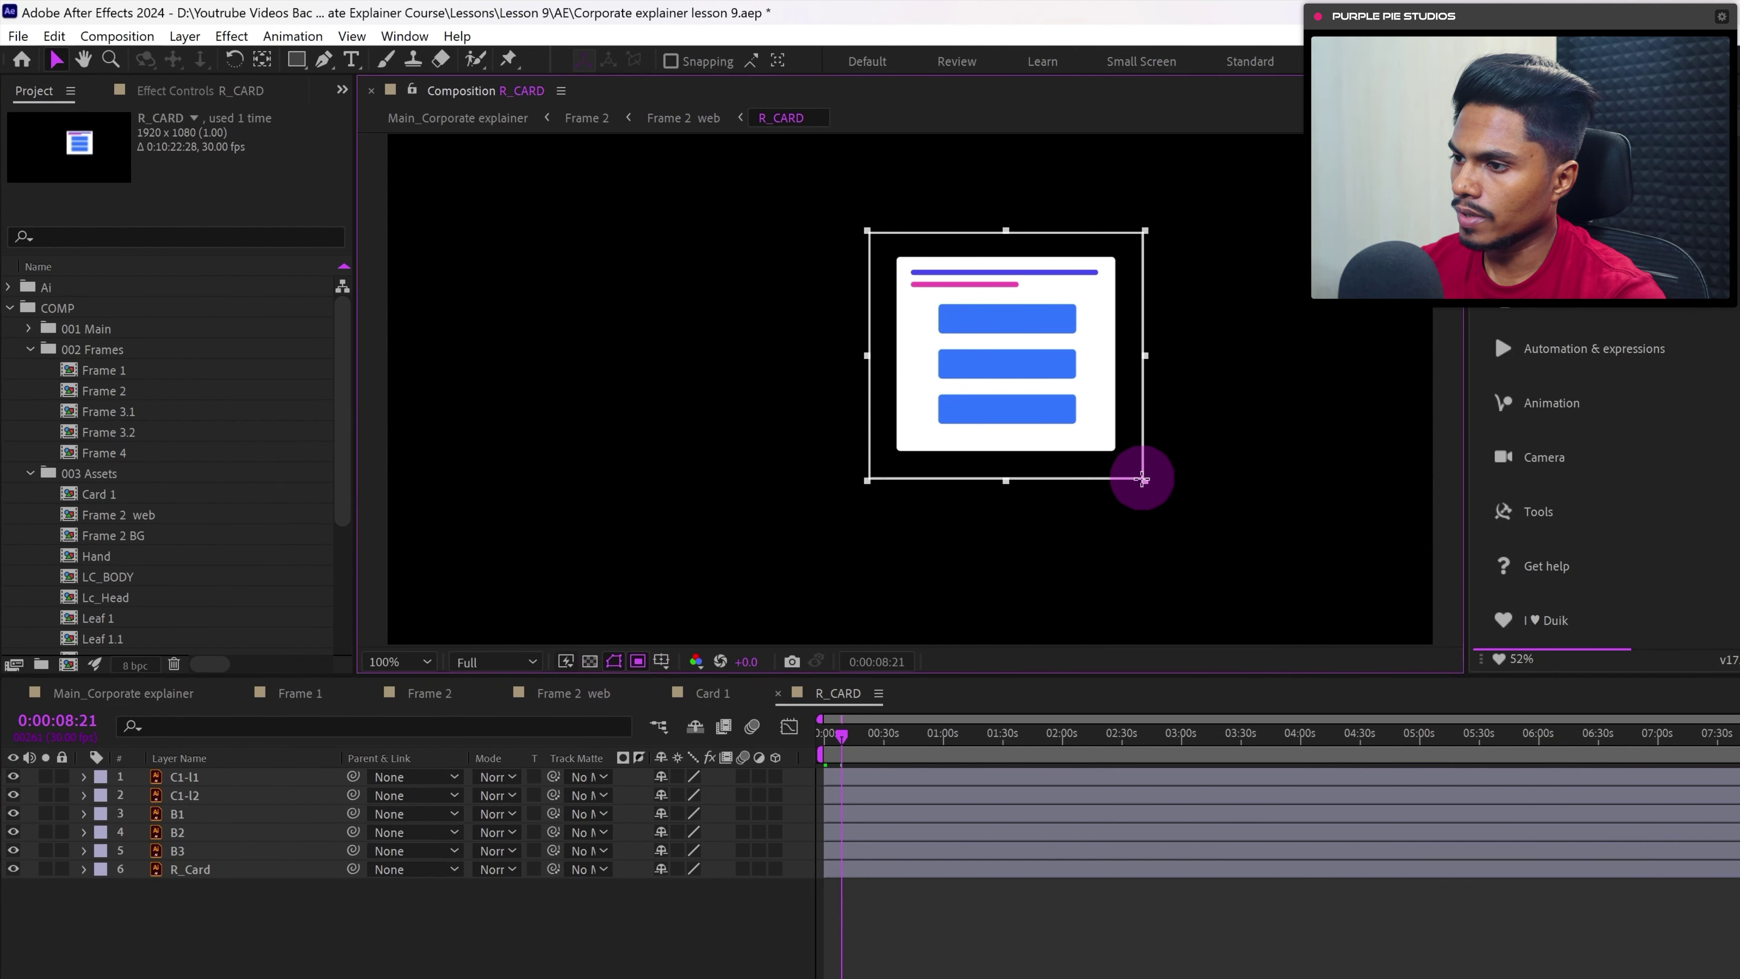
pyautogui.click(117, 36)
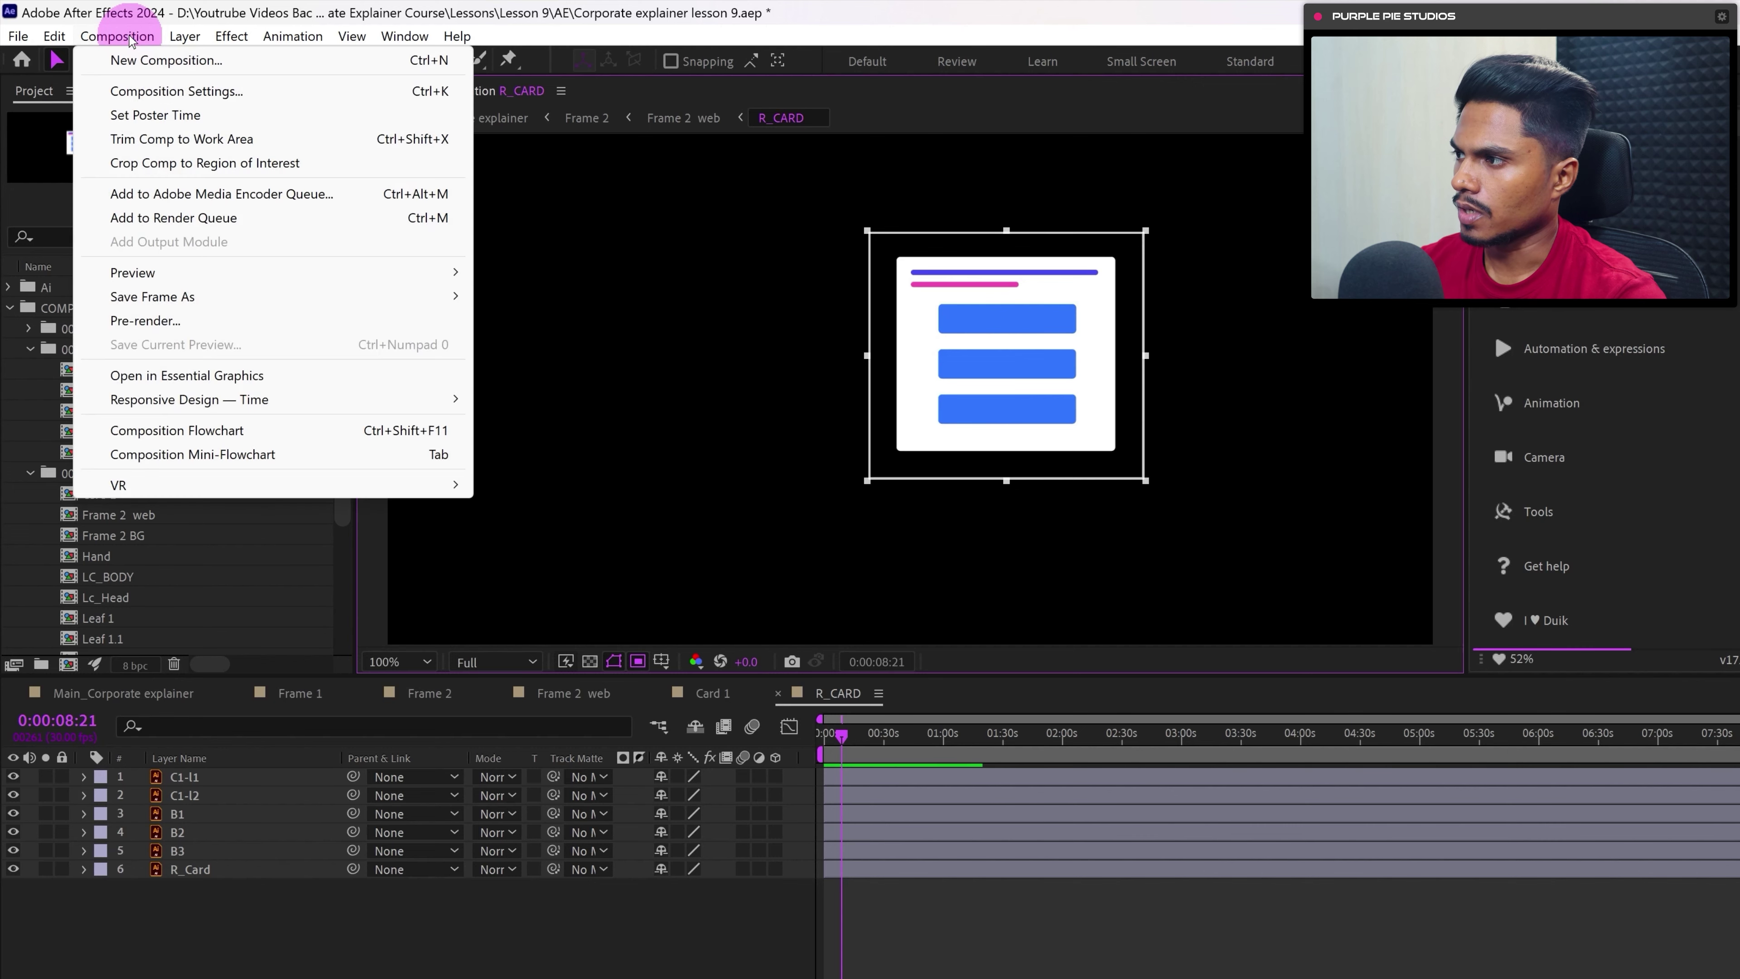
pyautogui.click(171, 163)
# - Back in Frame 2_web, move and nudge the R_CARD layer into the blank area of the page beside the slider
pyautogui.click(575, 693)
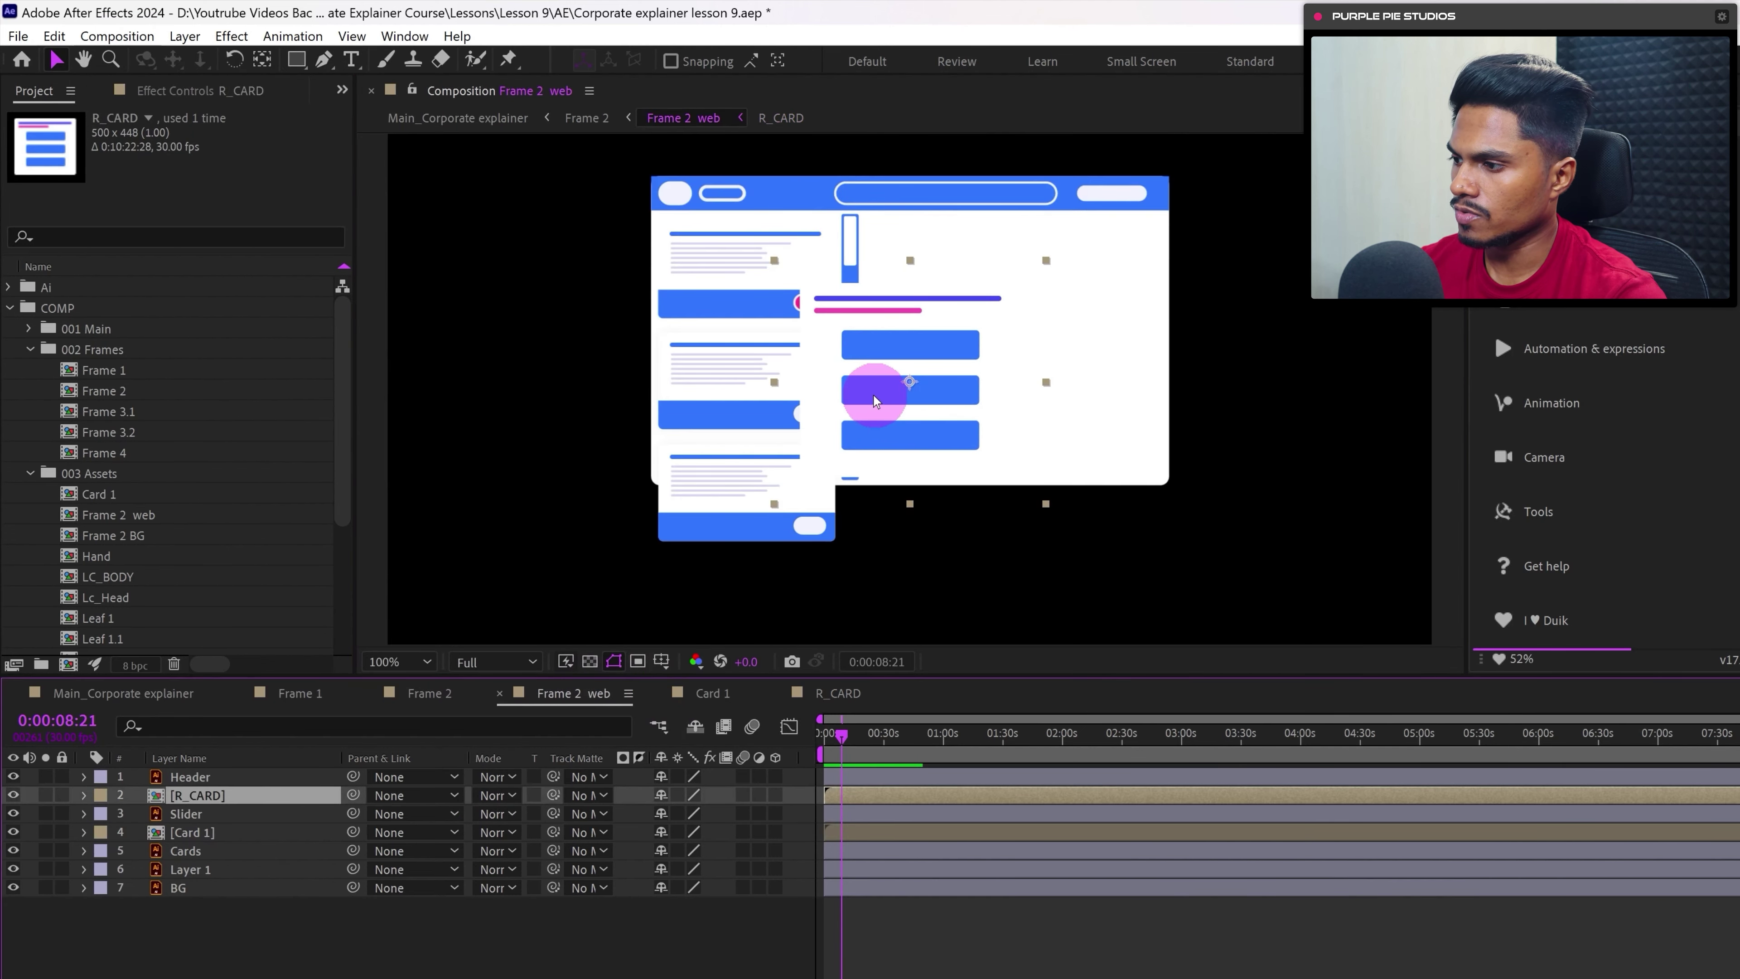
pyautogui.moveTo(999, 373); pyautogui.dragTo(981, 371)
pyautogui.hotkey('shift', 'Up')
pyautogui.hotkey('shift', 'Up')
pyautogui.hotkey('shift', 'Up')
pyautogui.hotkey('shift', 'Up')
pyautogui.hotkey('shift', 'Up')
pyautogui.hotkey('shift', 'Up')
pyautogui.hotkey('shift', 'Up')
pyautogui.hotkey('shift', 'Up')
pyautogui.hotkey('shift', 'Up')
pyautogui.hotkey('shift', 'Right')
pyautogui.hotkey('shift', 'Down')
pyautogui.press('Down')
pyautogui.press('Down')
pyautogui.press('Down')
pyautogui.press('Down')
pyautogui.press('Down')
pyautogui.press('Left')
pyautogui.press('Left')
pyautogui.press('Left')
pyautogui.press('Down')
pyautogui.press('Down')
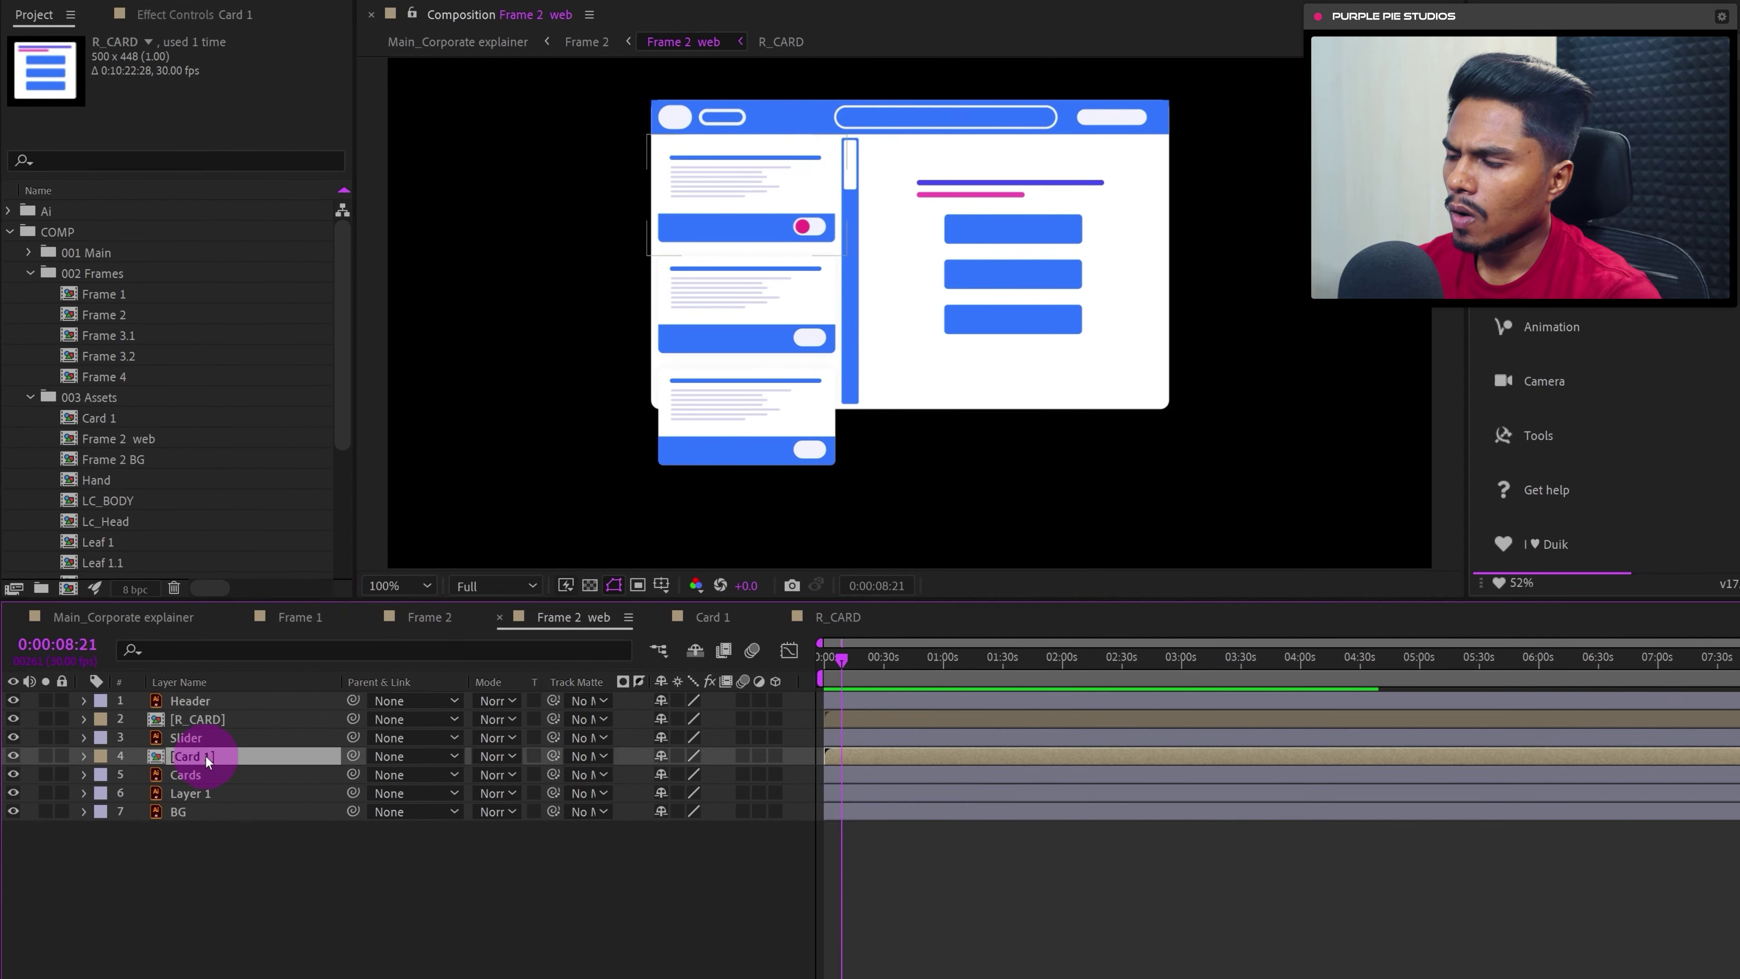
# - Apply the Drop Shadow effect to the Card 1 layer
pyautogui.click(199, 831)
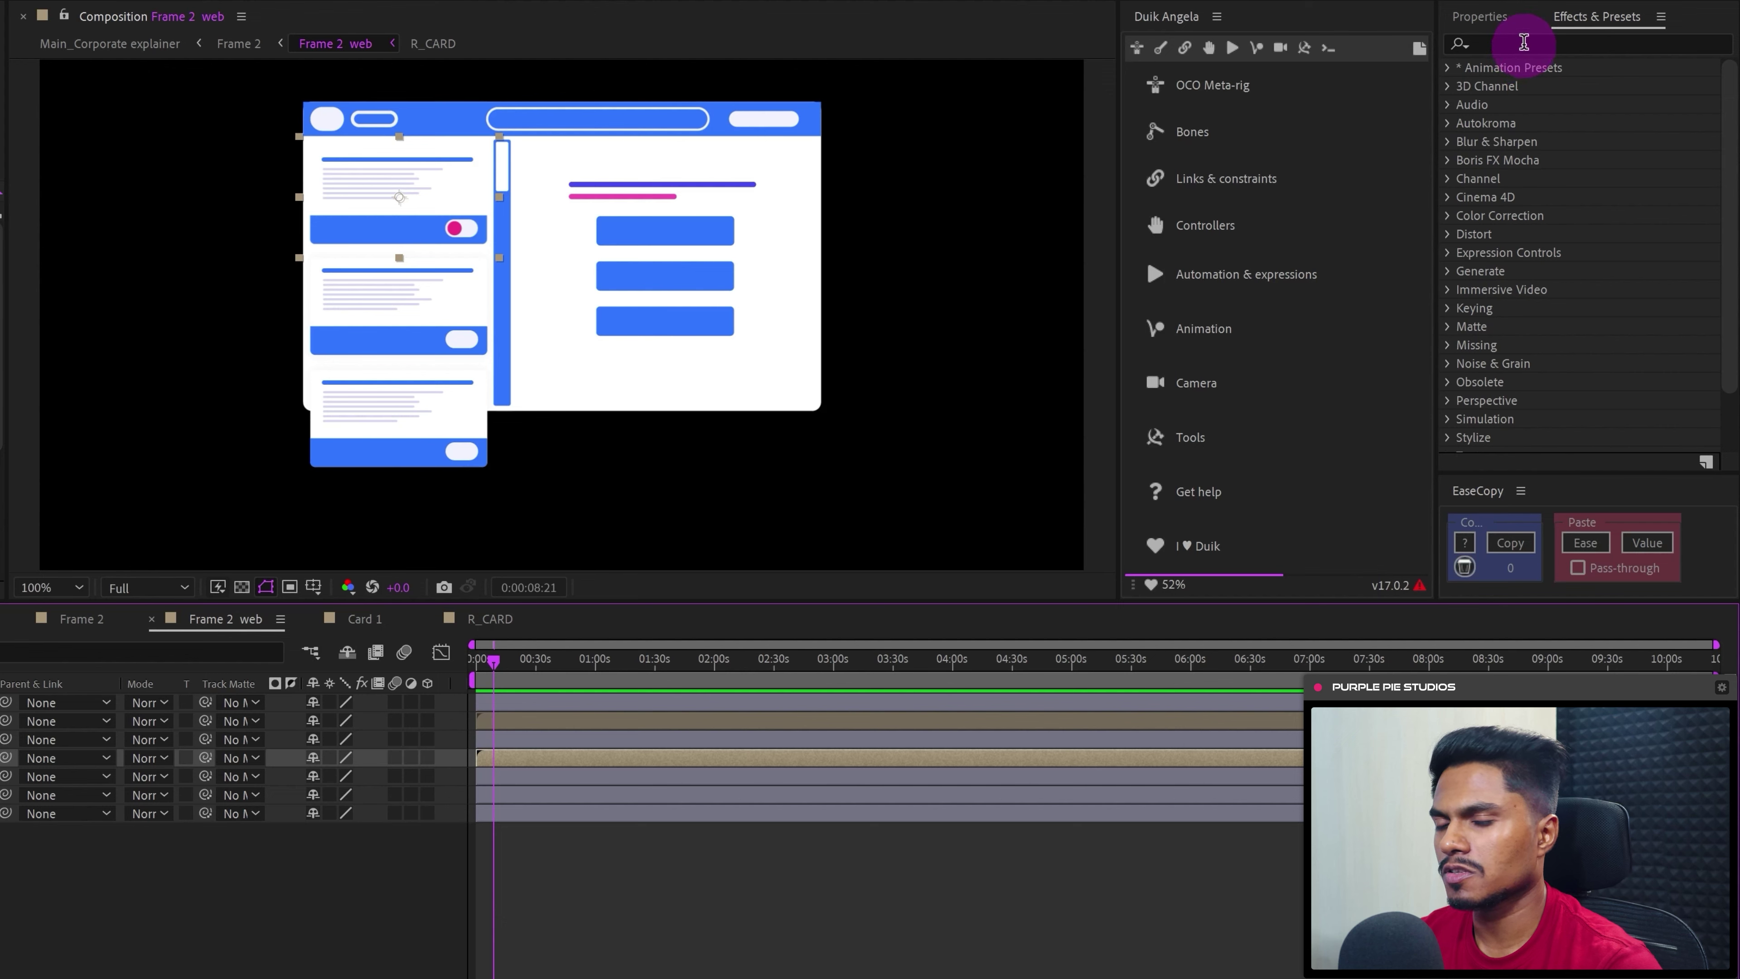
pyautogui.click(1523, 42)
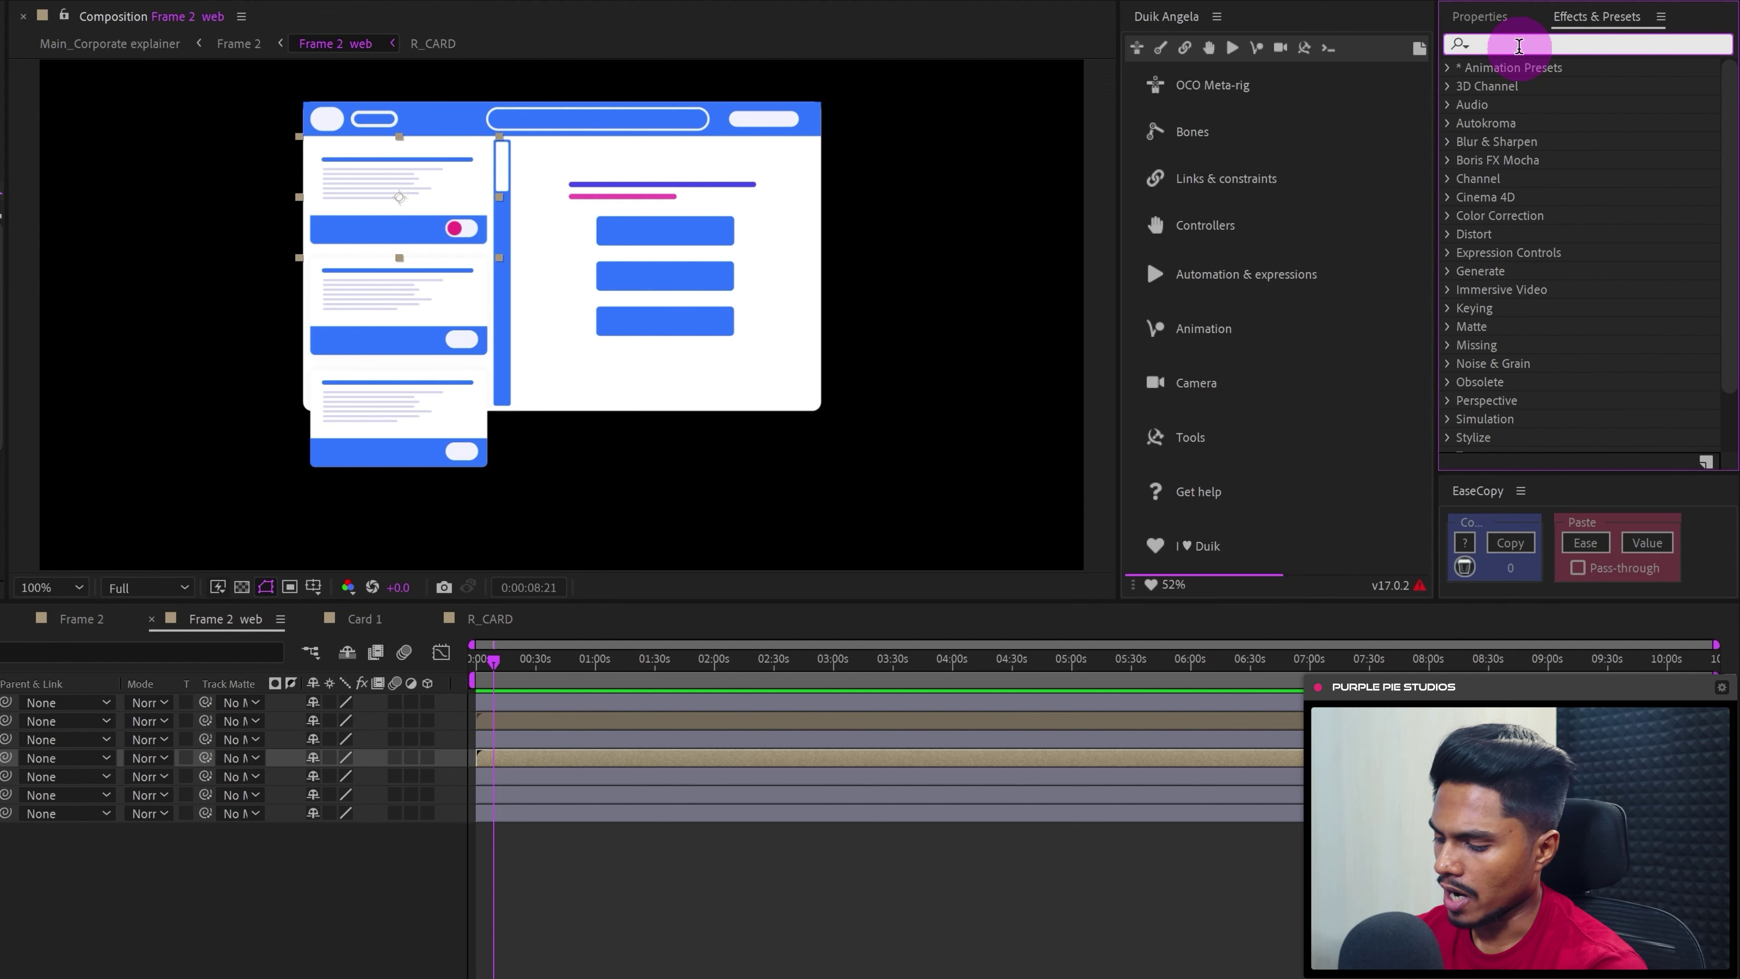
pyautogui.write('drop')
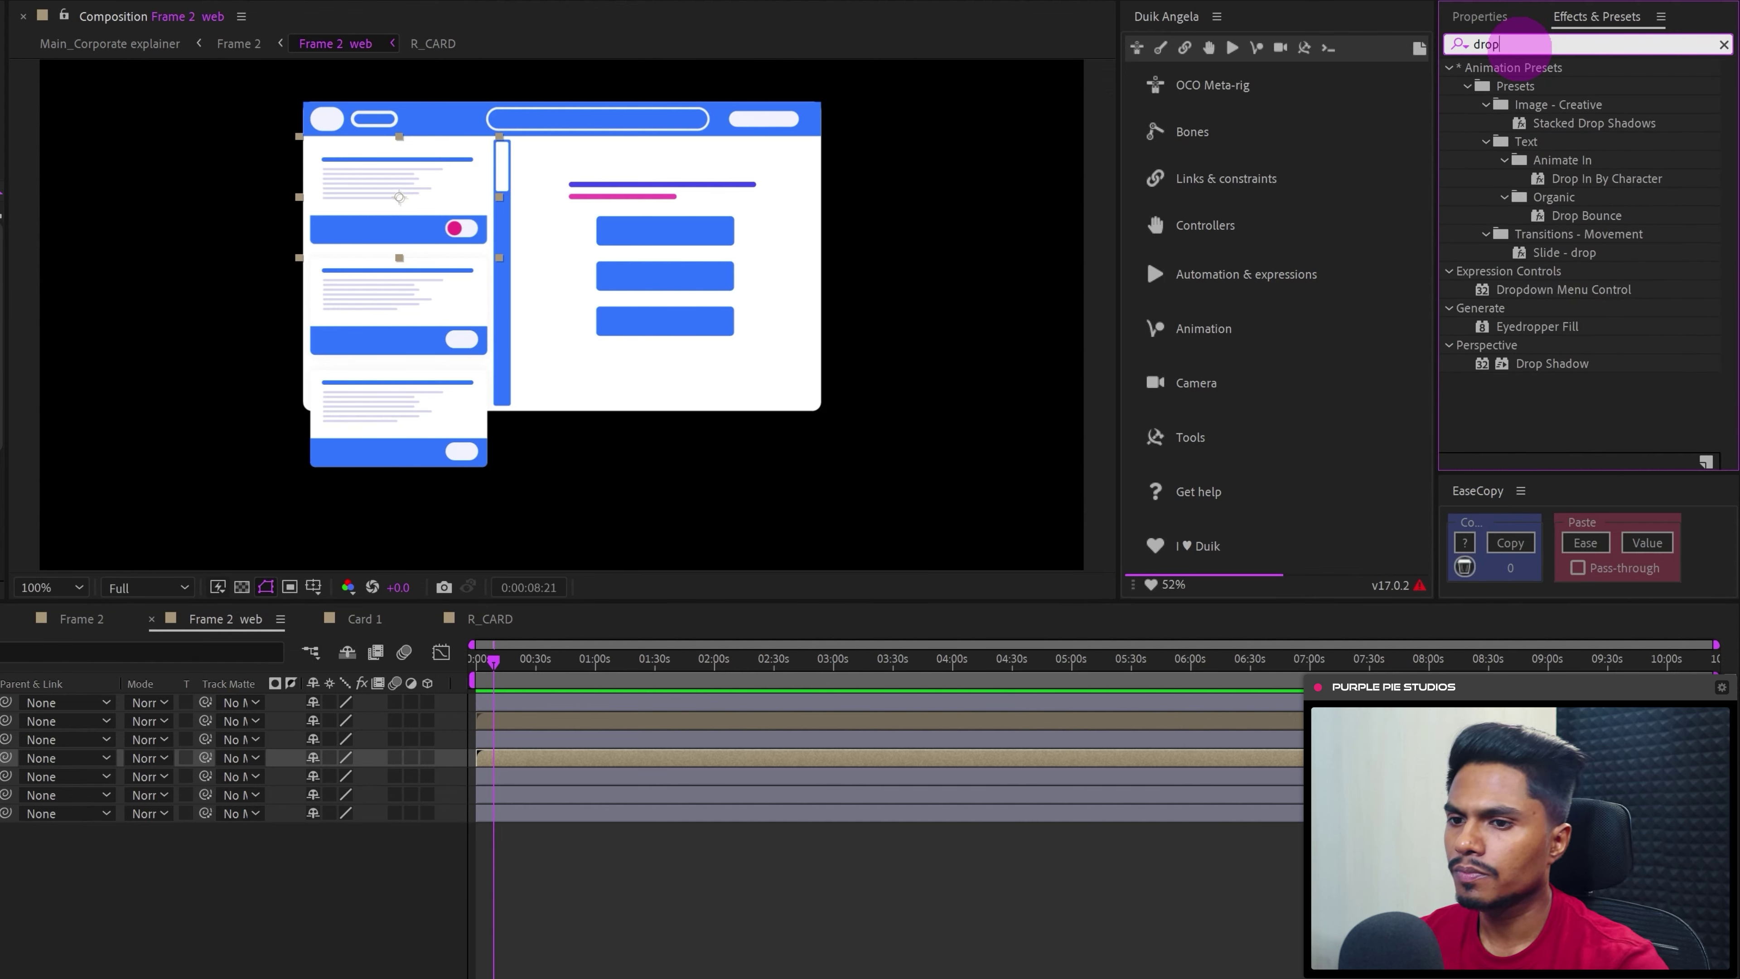
pyautogui.doubleClick(1550, 364)
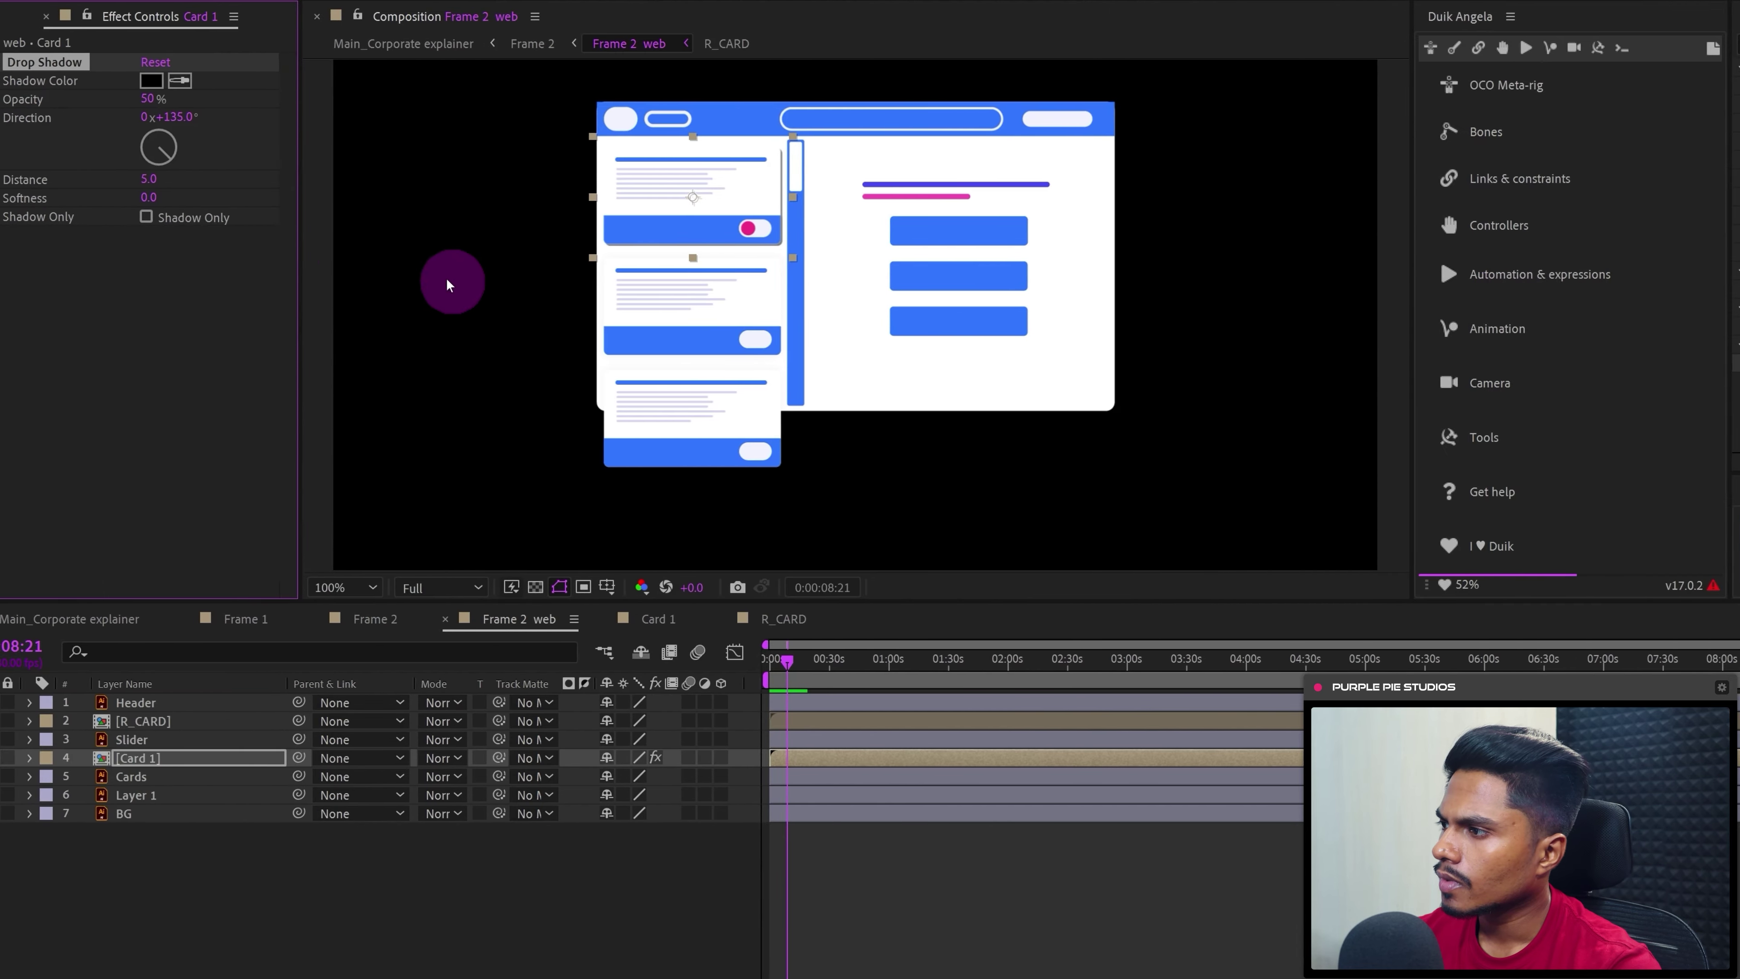
# - Set Card 1's drop shadow to direction 0°, distance 0, opacity 25% and softness 25
pyautogui.click(222, 115)
pyautogui.write('0')
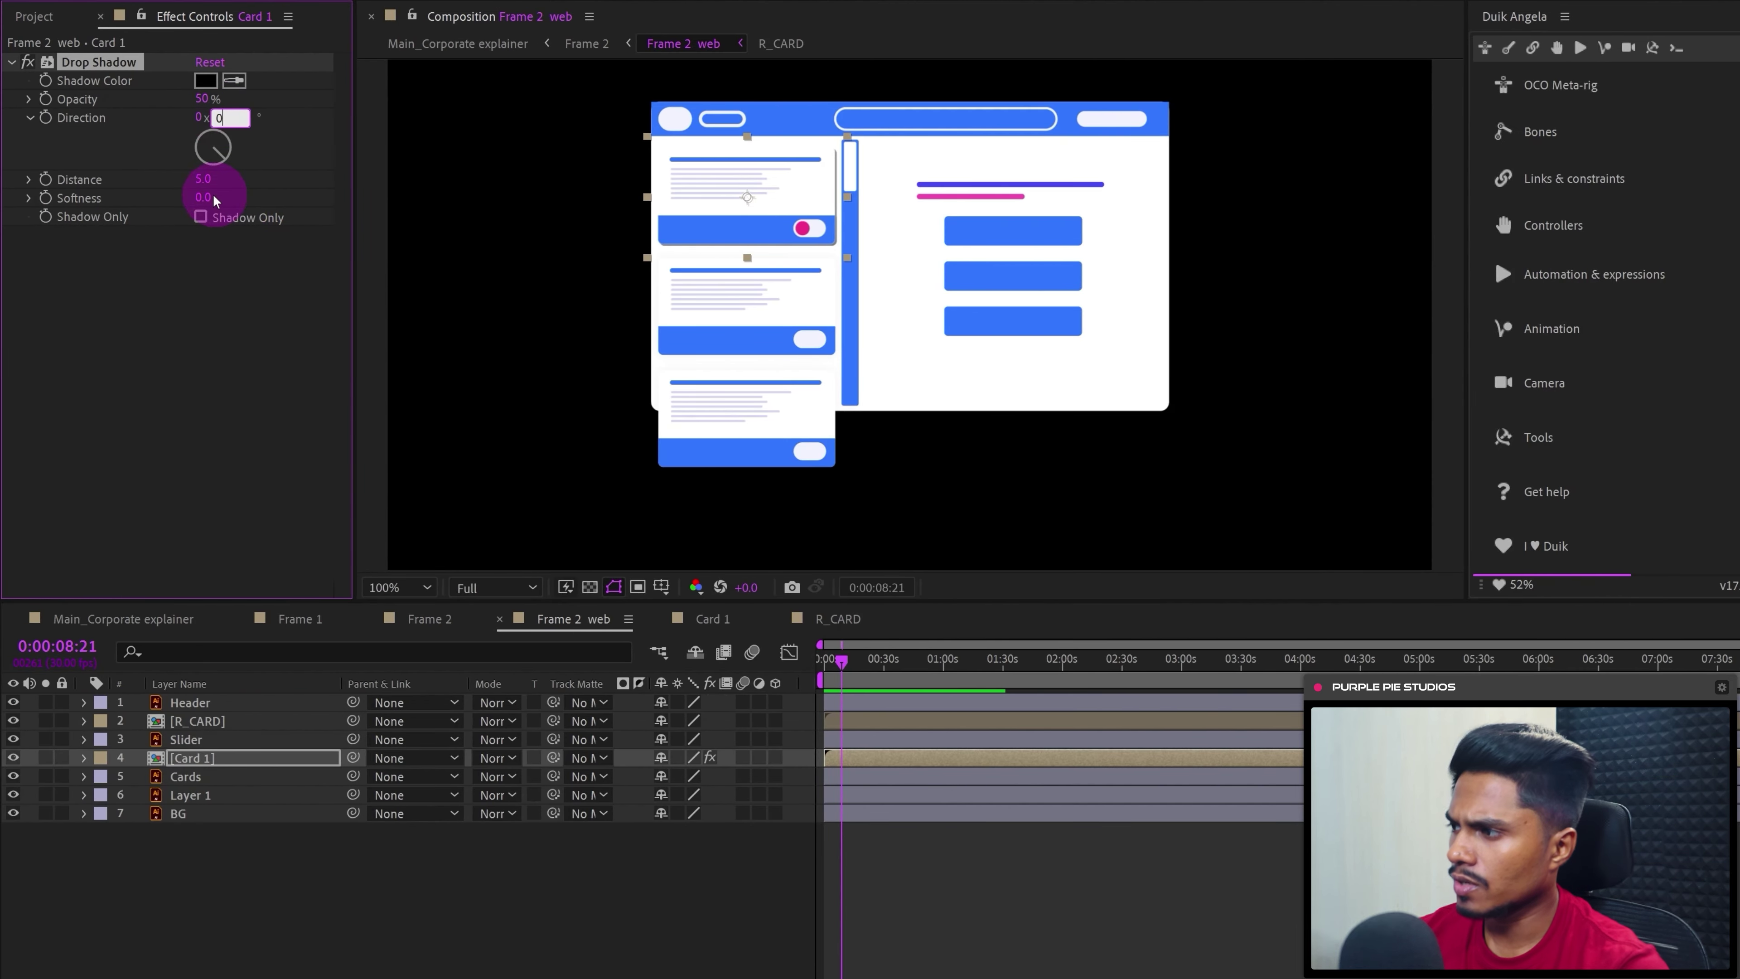
pyautogui.moveTo(204, 179); pyautogui.dragTo(216, 255)
pyautogui.click(204, 198)
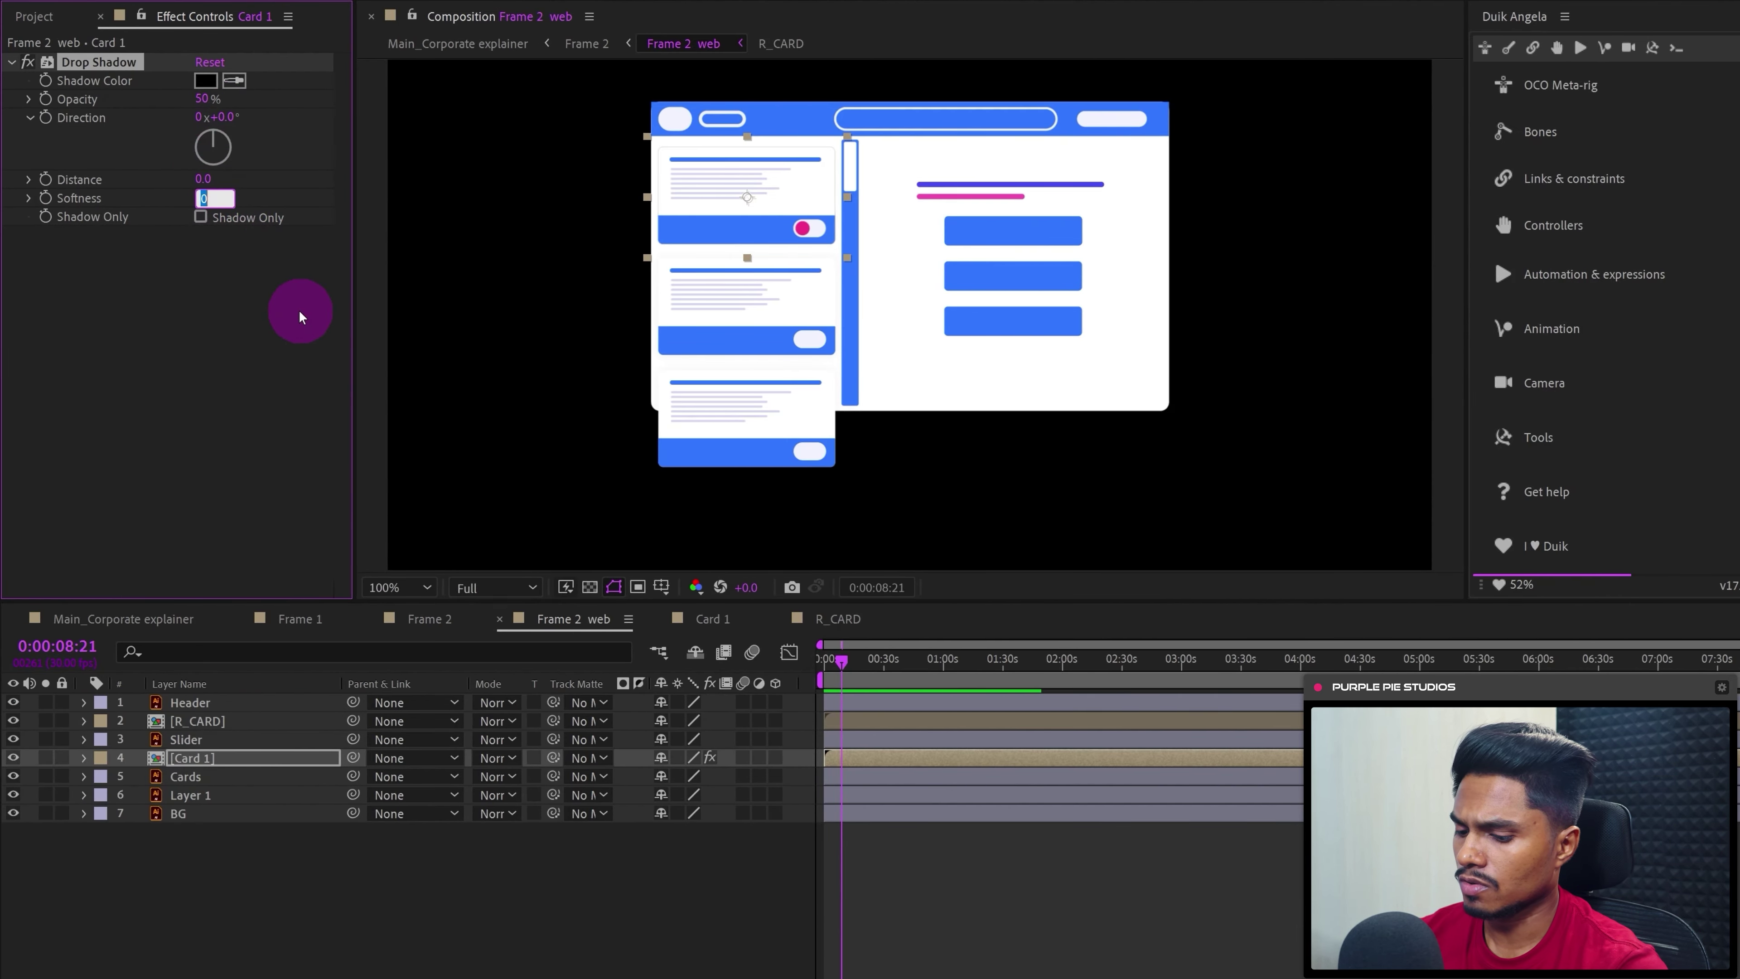
pyautogui.write('50')
pyautogui.press('Return')
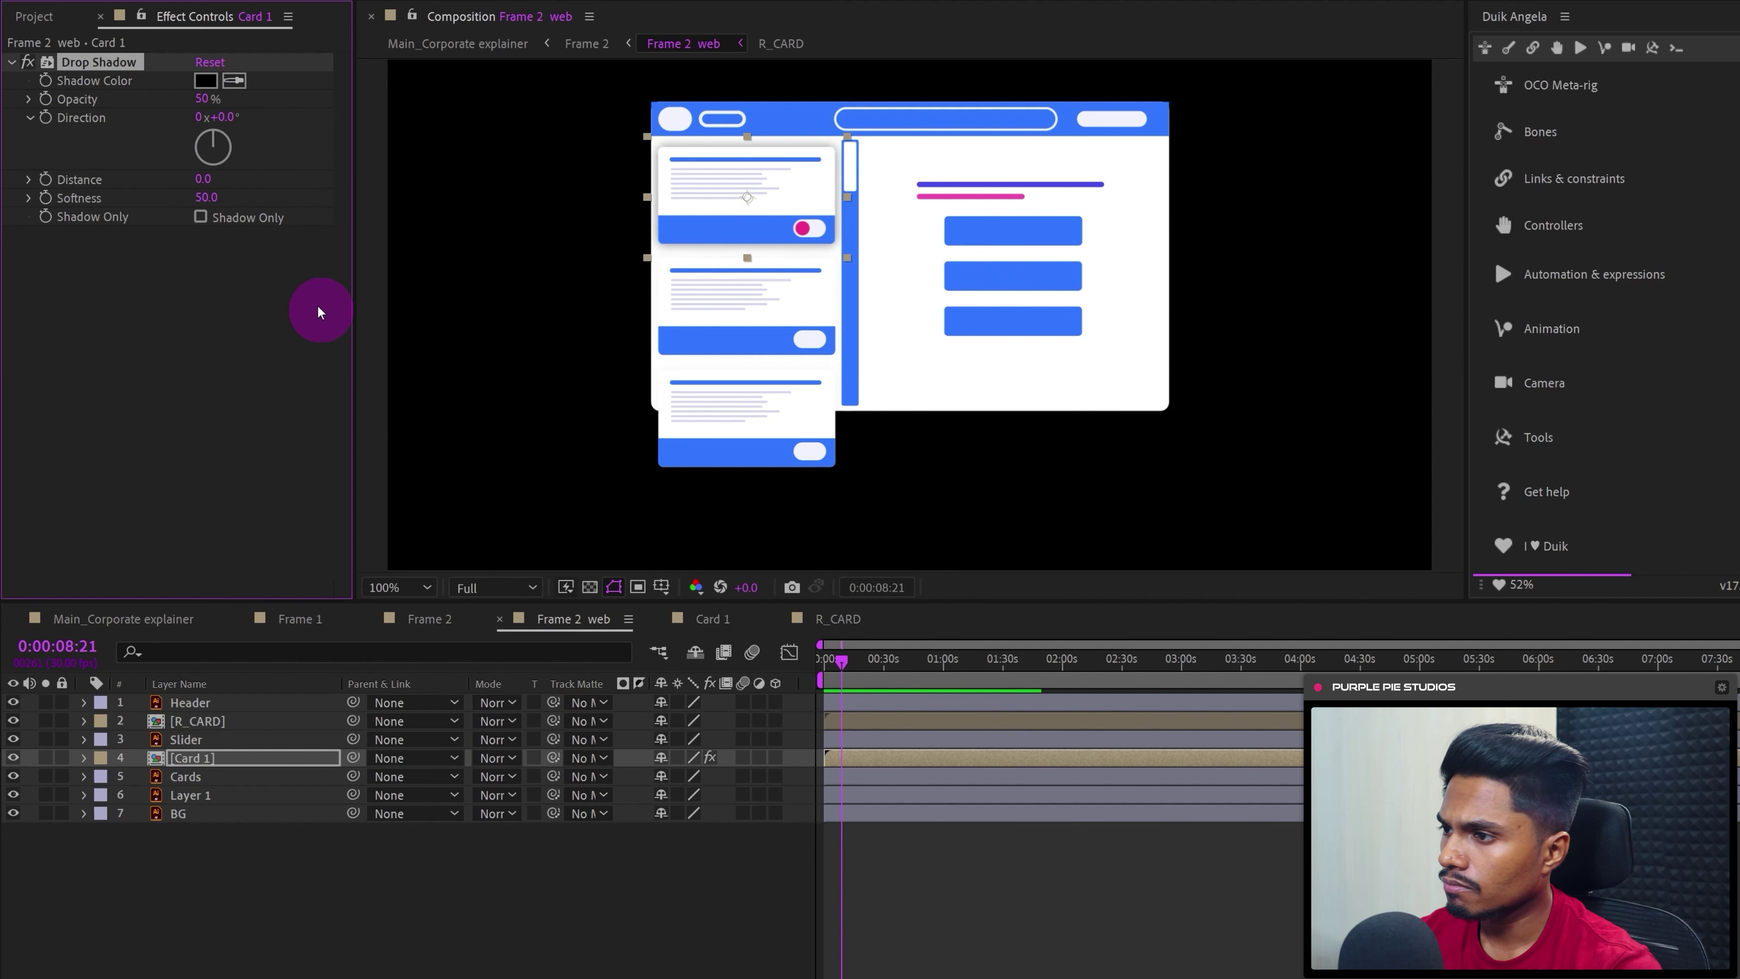
pyautogui.click(204, 101)
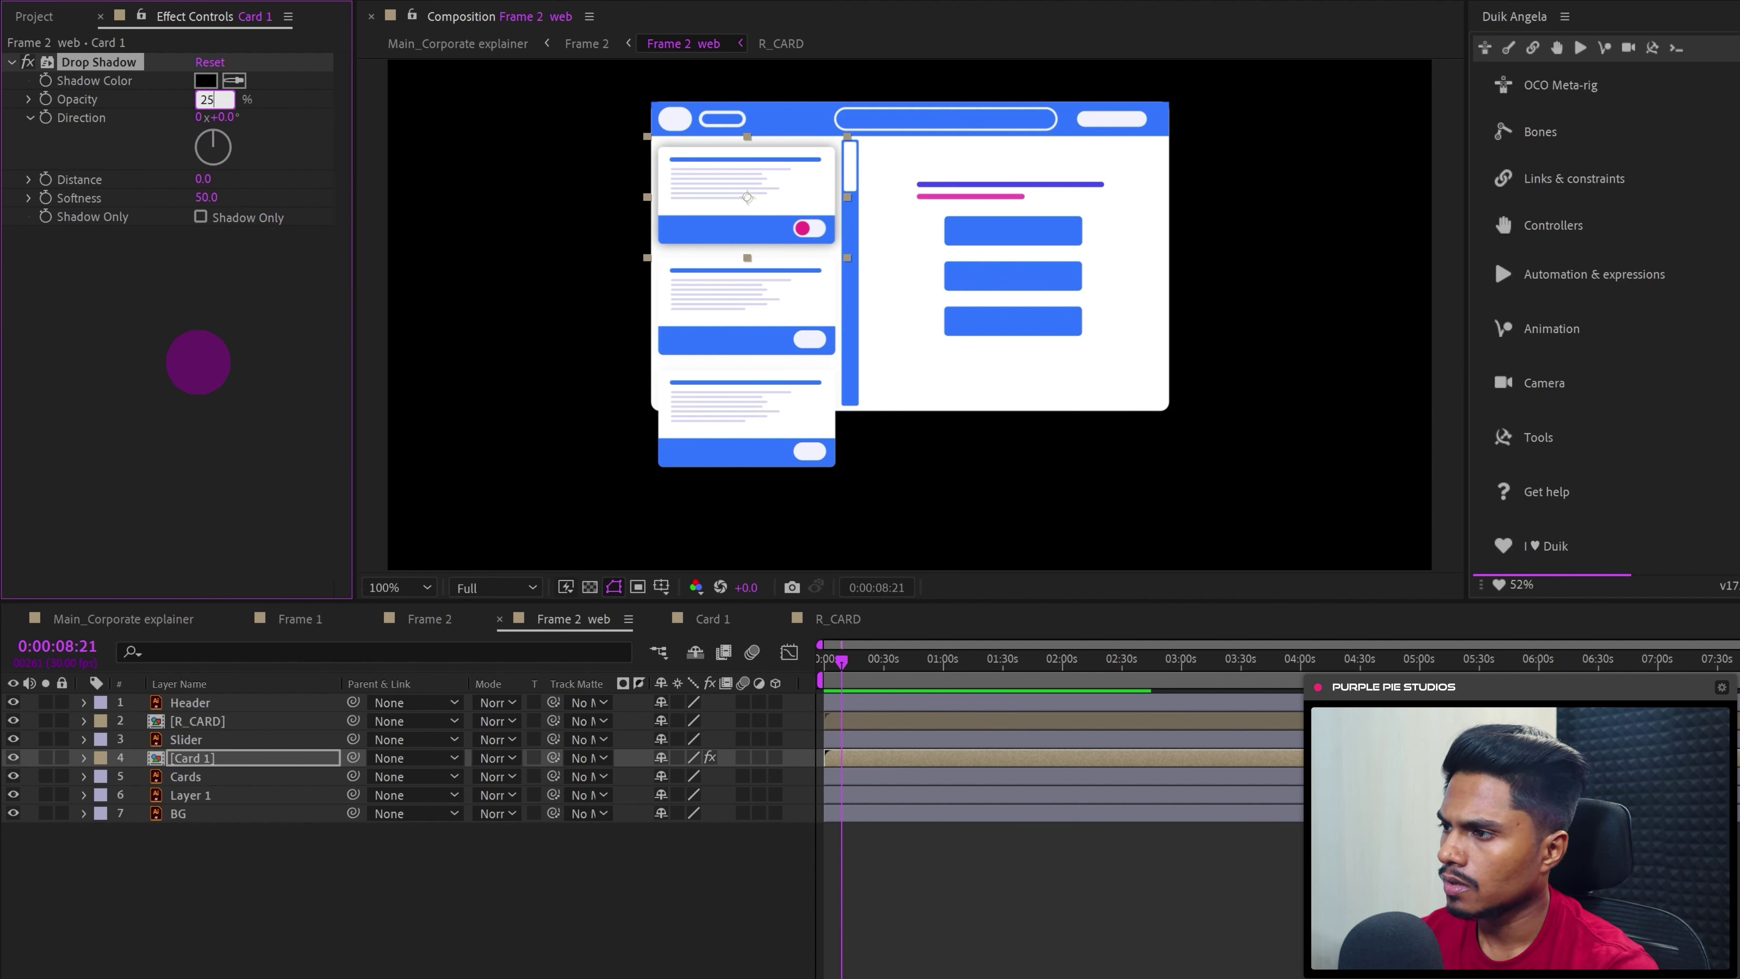
pyautogui.click(204, 198)
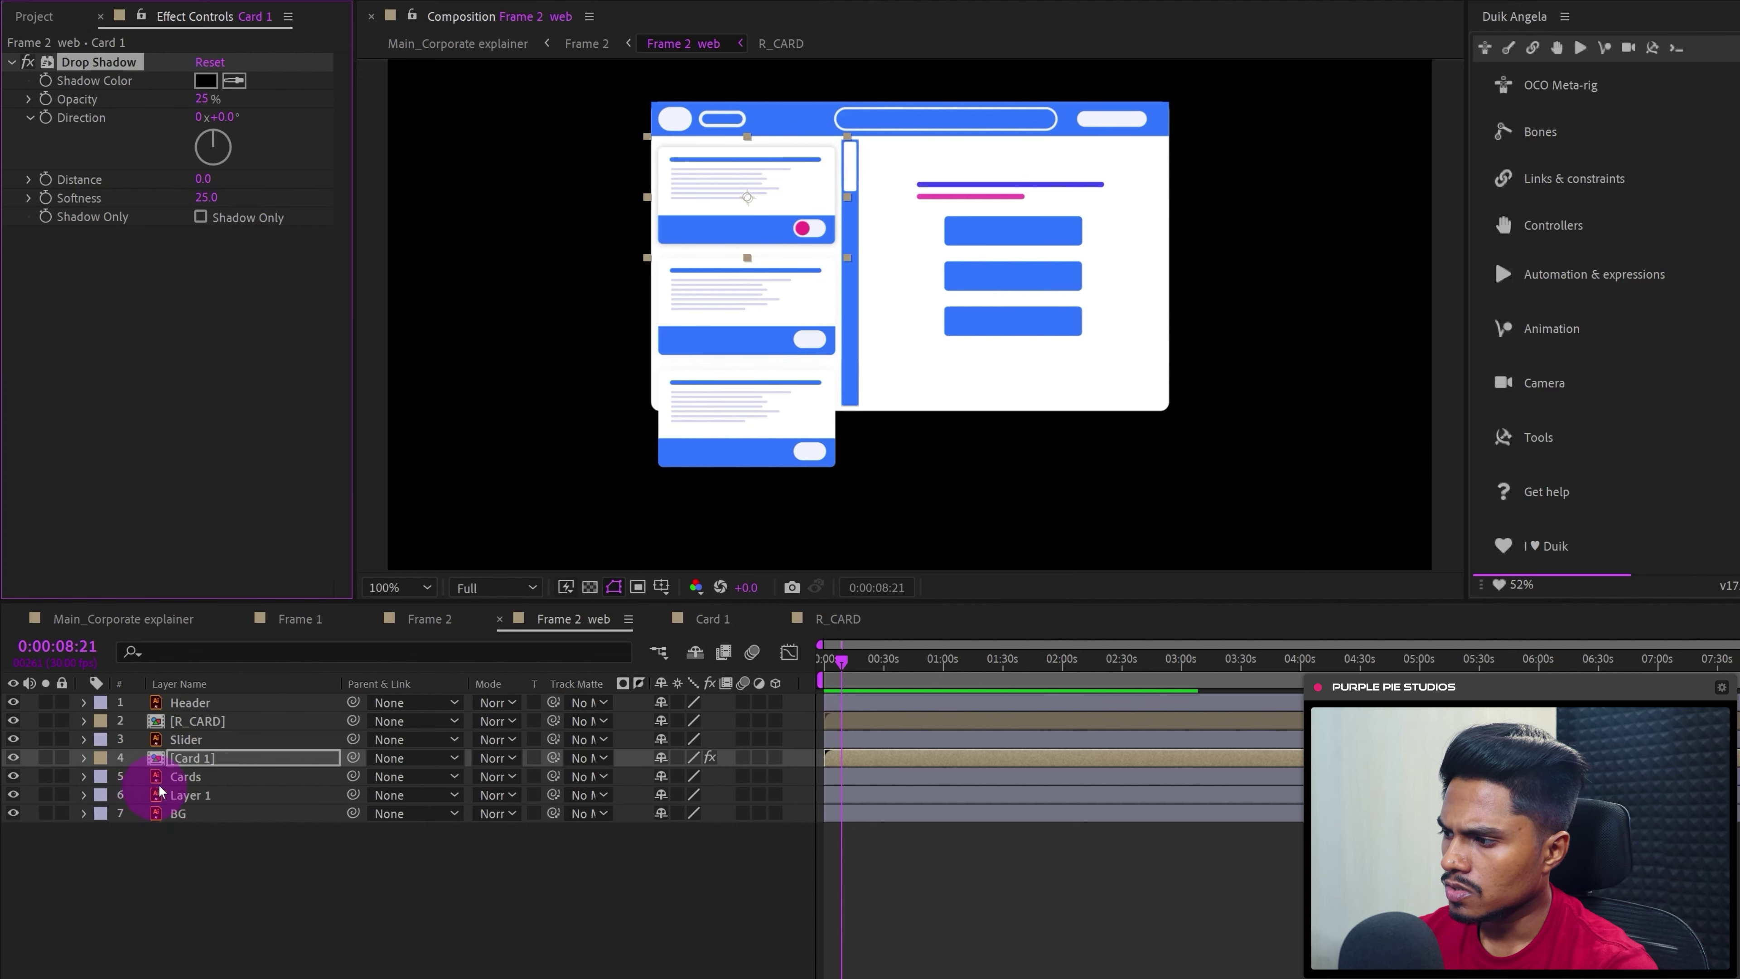
# - Copy Card 1's drop shadow onto the R_CARD layer and save the project
pyautogui.click(197, 721)
pyautogui.hotkey('ctrl', 'v')
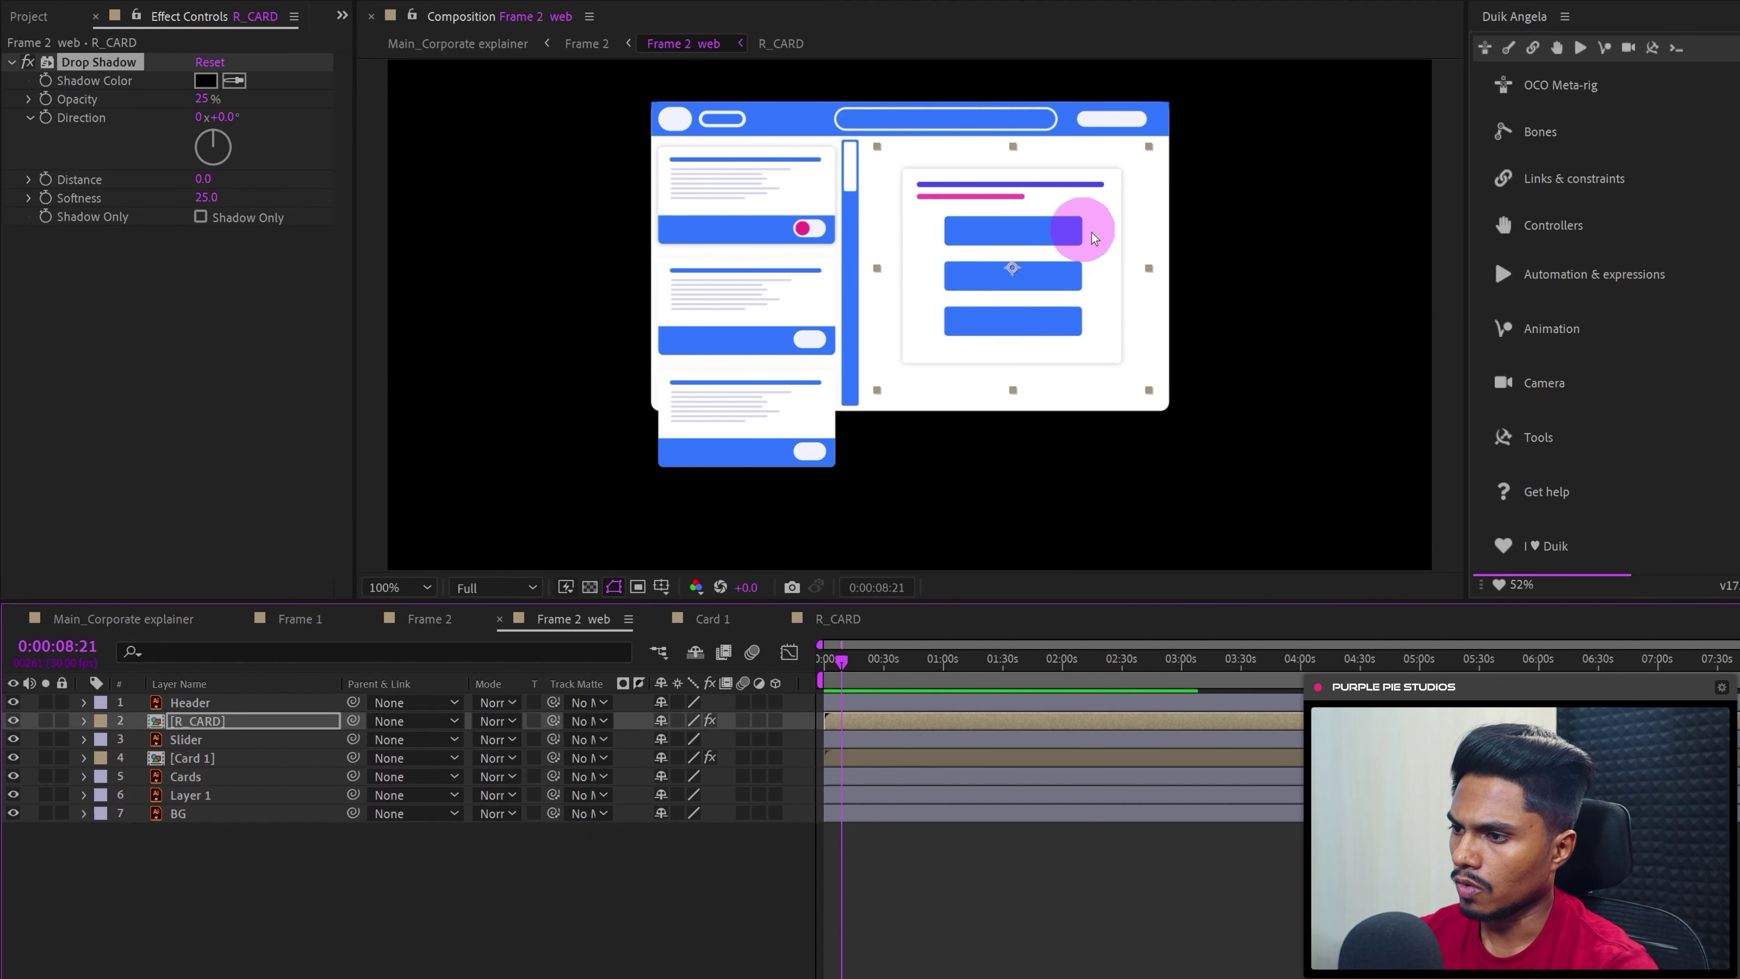
pyautogui.click(987, 974)
pyautogui.hotkey('ctrl', 's')
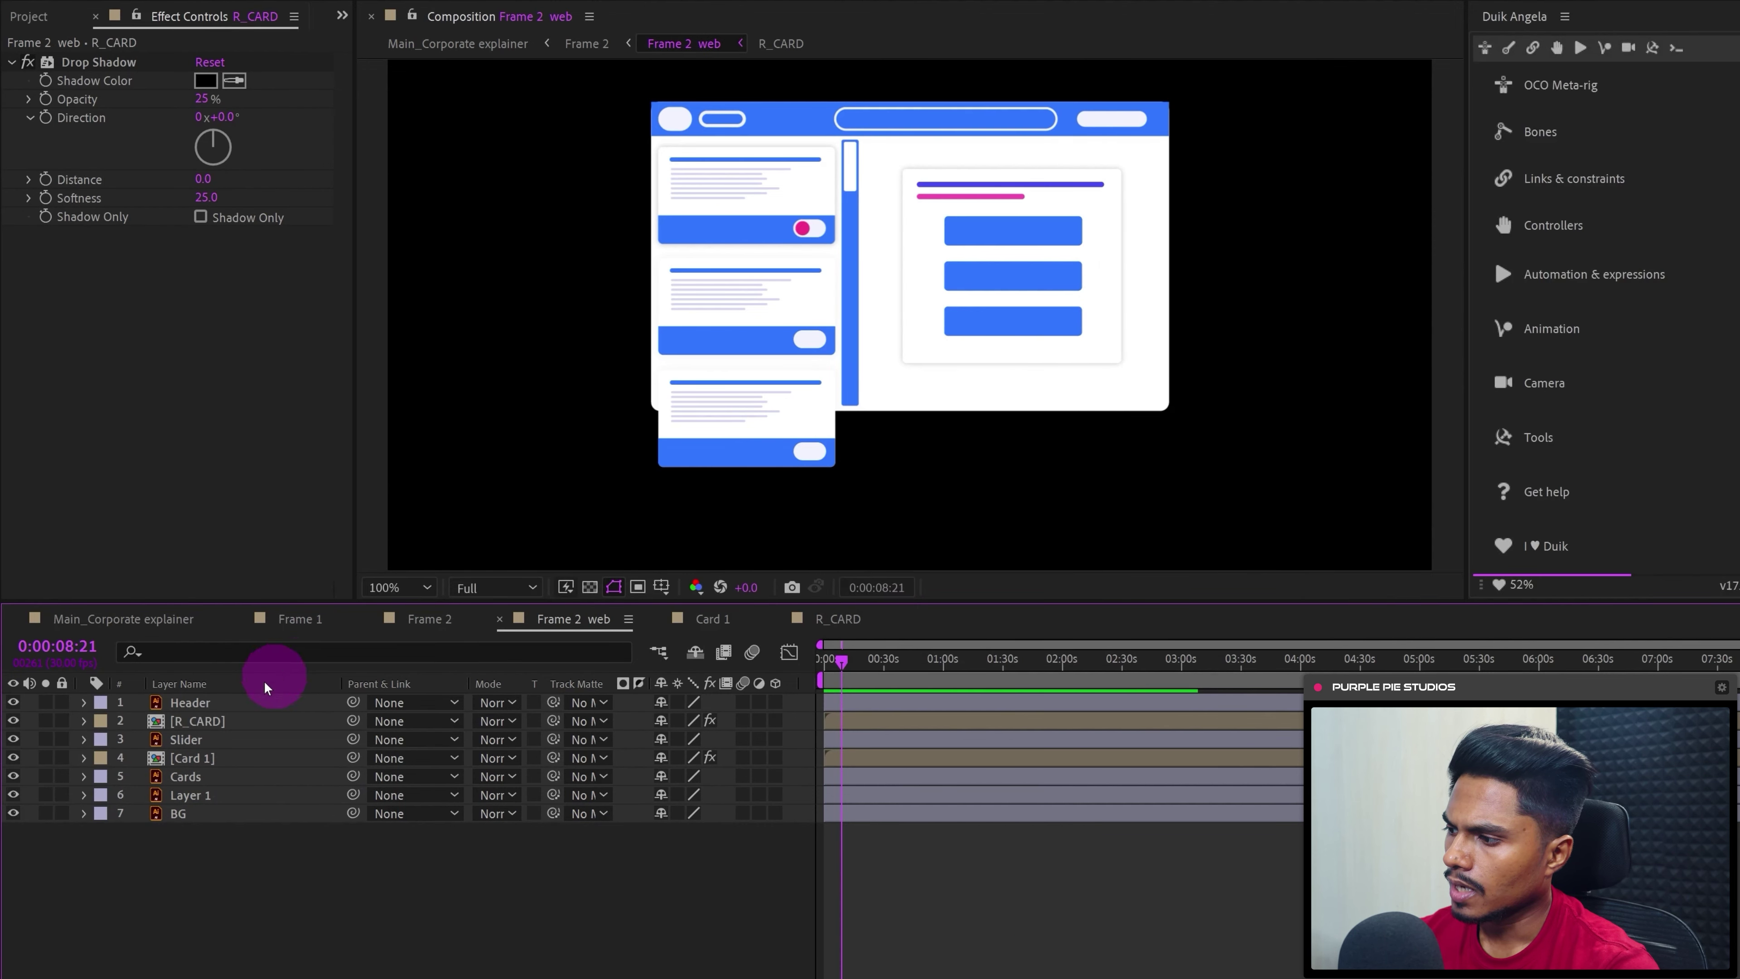
# - Paste the same drop shadow onto the Header layer
pyautogui.click(206, 702)
pyautogui.moveTo(795, 120); pyautogui.dragTo(794, 114)
pyautogui.hotkey('ctrl', 'v')
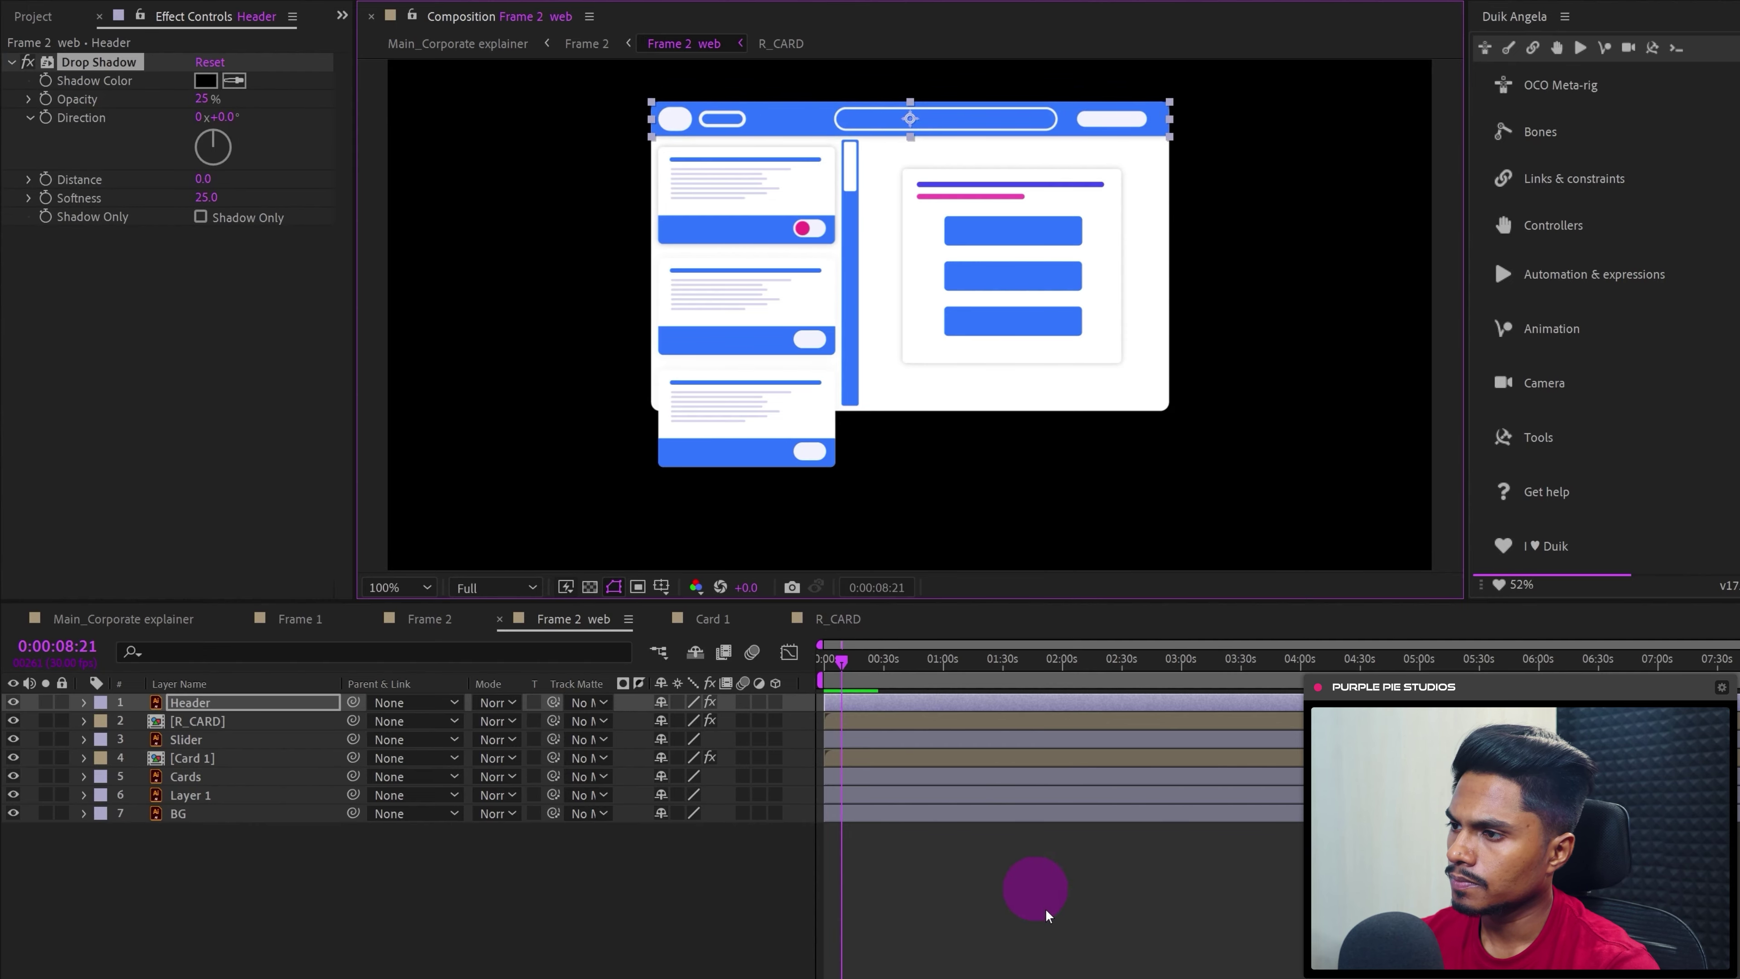
pyautogui.click(1107, 949)
# - Duplicate the Card 1 layer four times
pyautogui.click(213, 762)
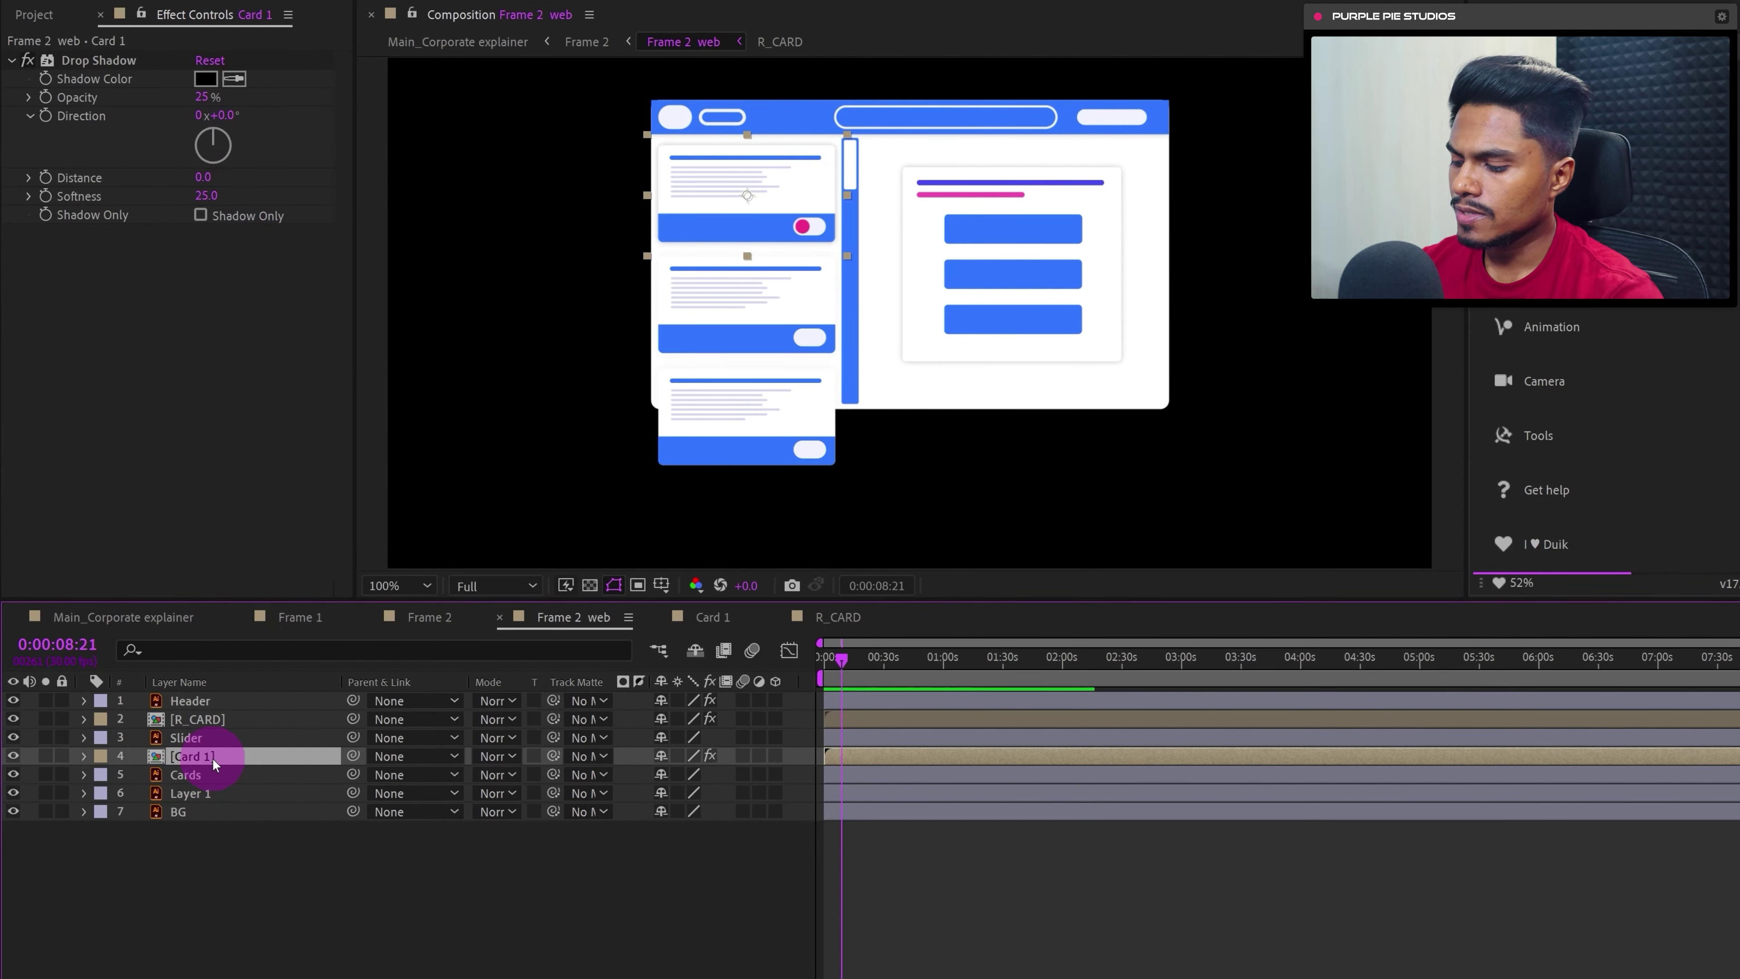
pyautogui.hotkey('ctrl', 'd')
pyautogui.hotkey('ctrl', 'd')
pyautogui.hotkey('ctrl', 'd')
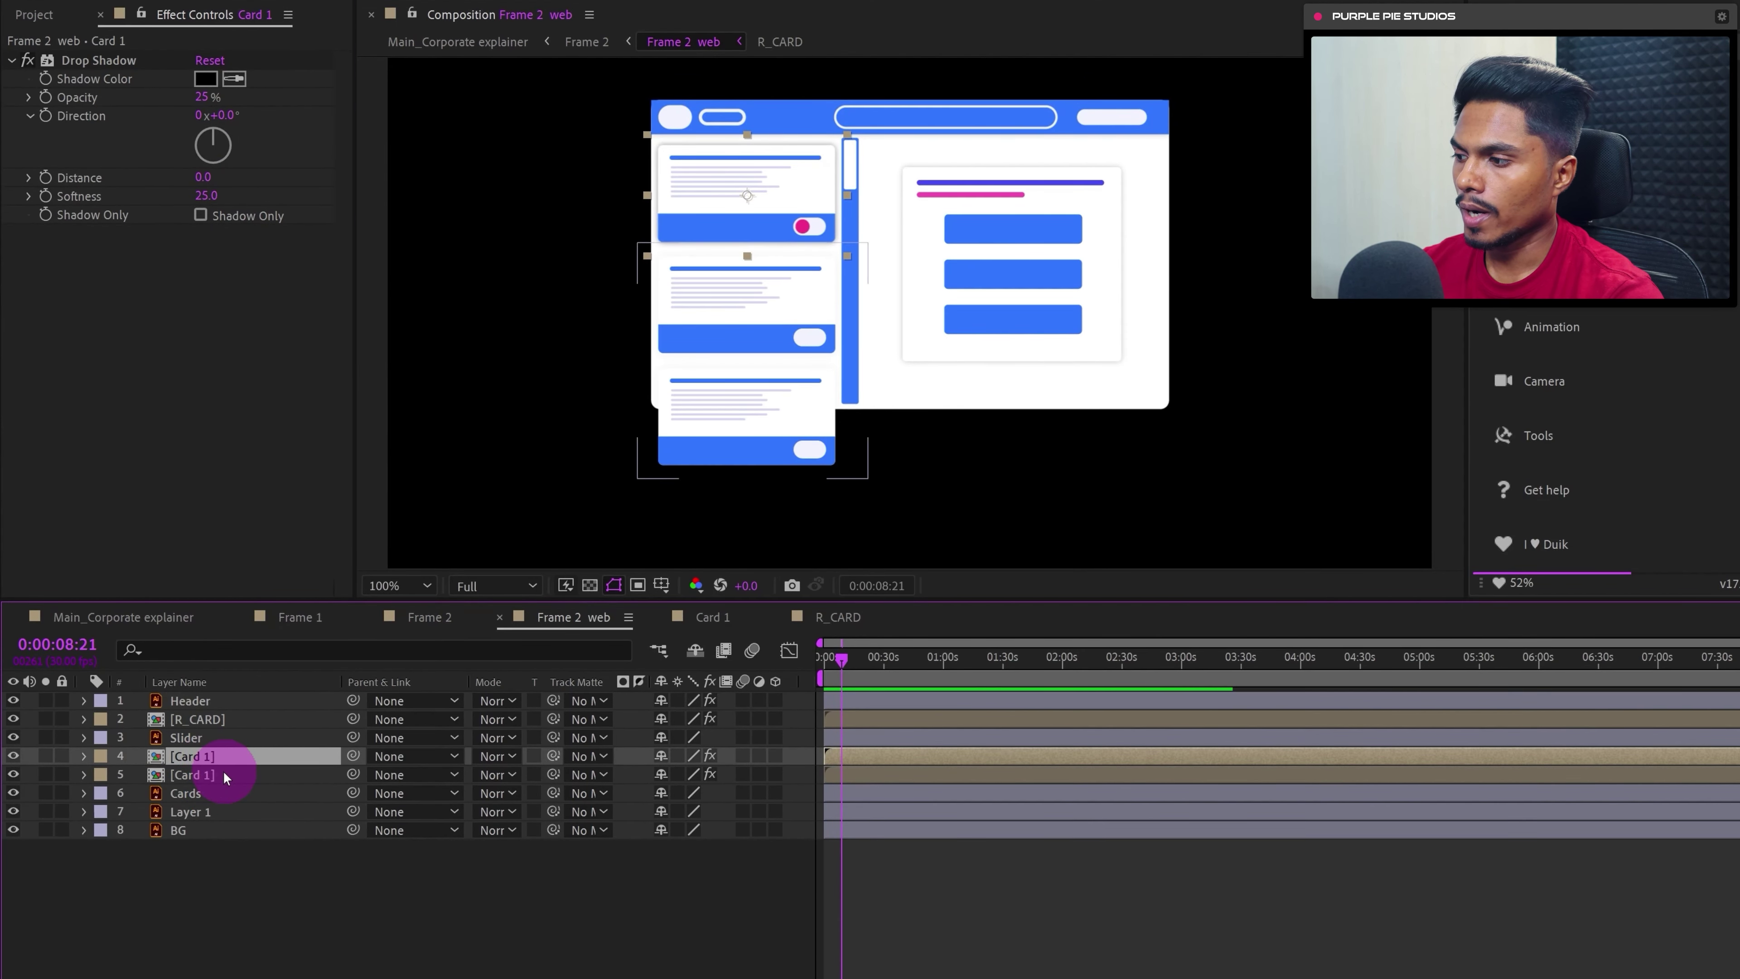
pyautogui.hotkey('ctrl', 'd')
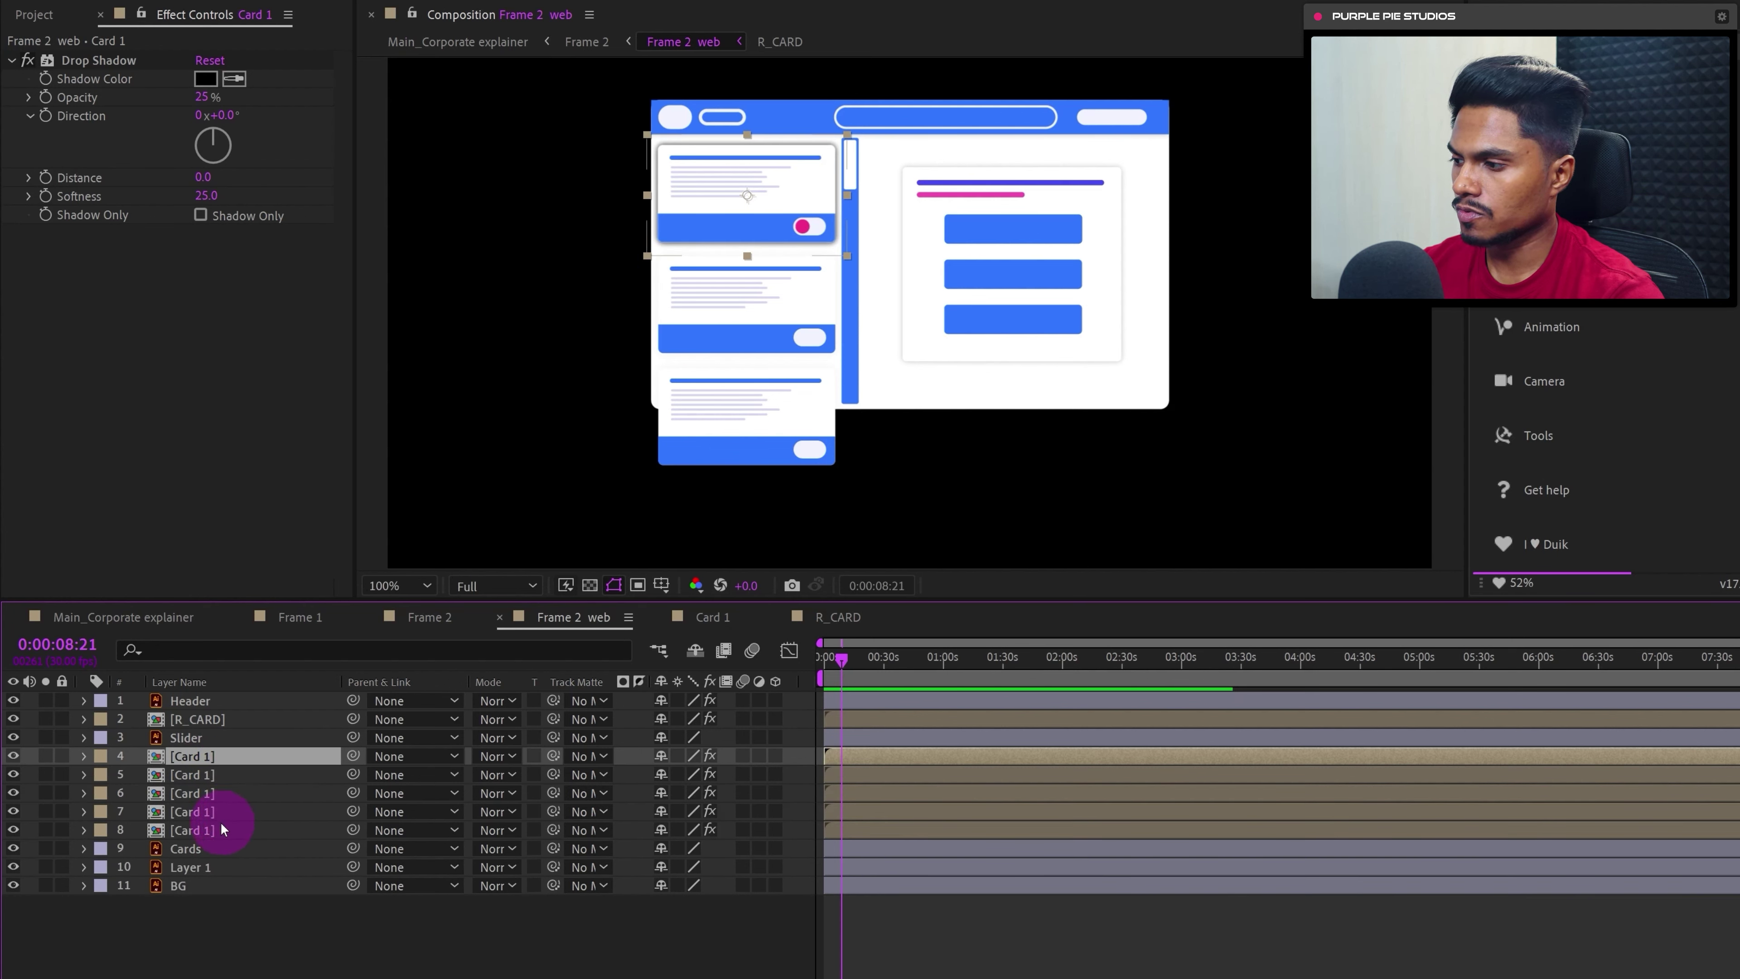
# - Move the topmost Card 1 layer straight down to the composition's lower edge and check that the Align tools are enabled
pyautogui.moveTo(785, 178); pyautogui.dragTo(740, 572)
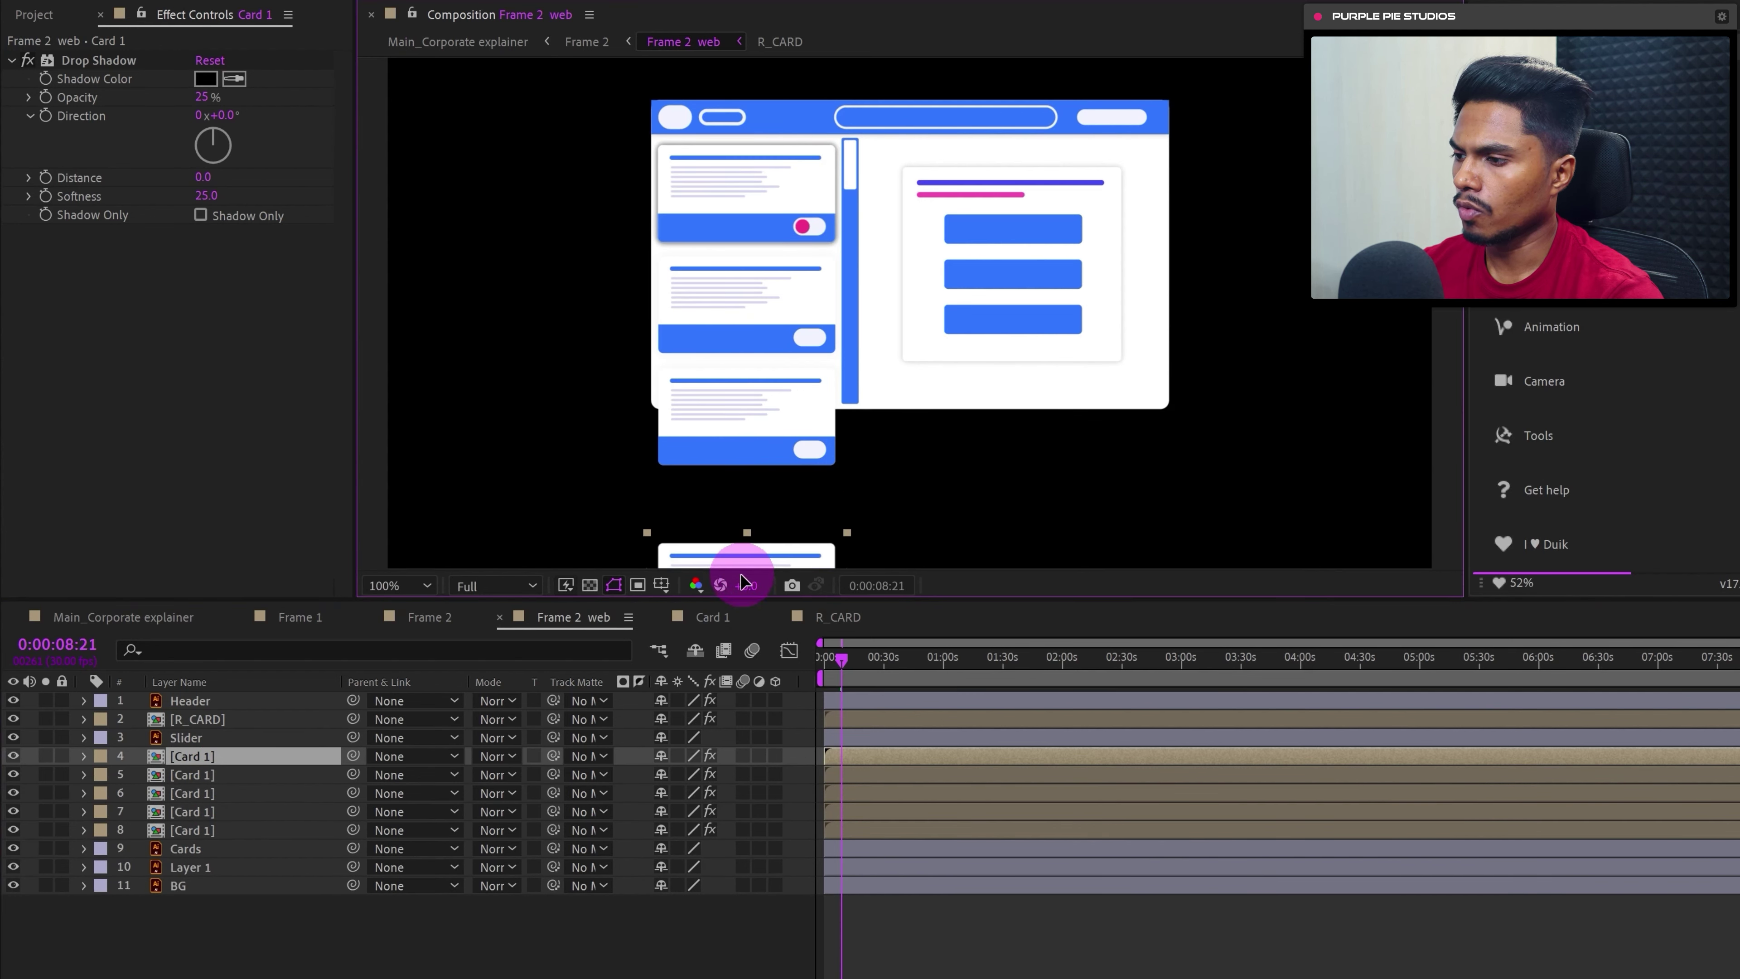
pyautogui.keyDown('shift'); pyautogui.click(194, 828); pyautogui.keyUp('shift')
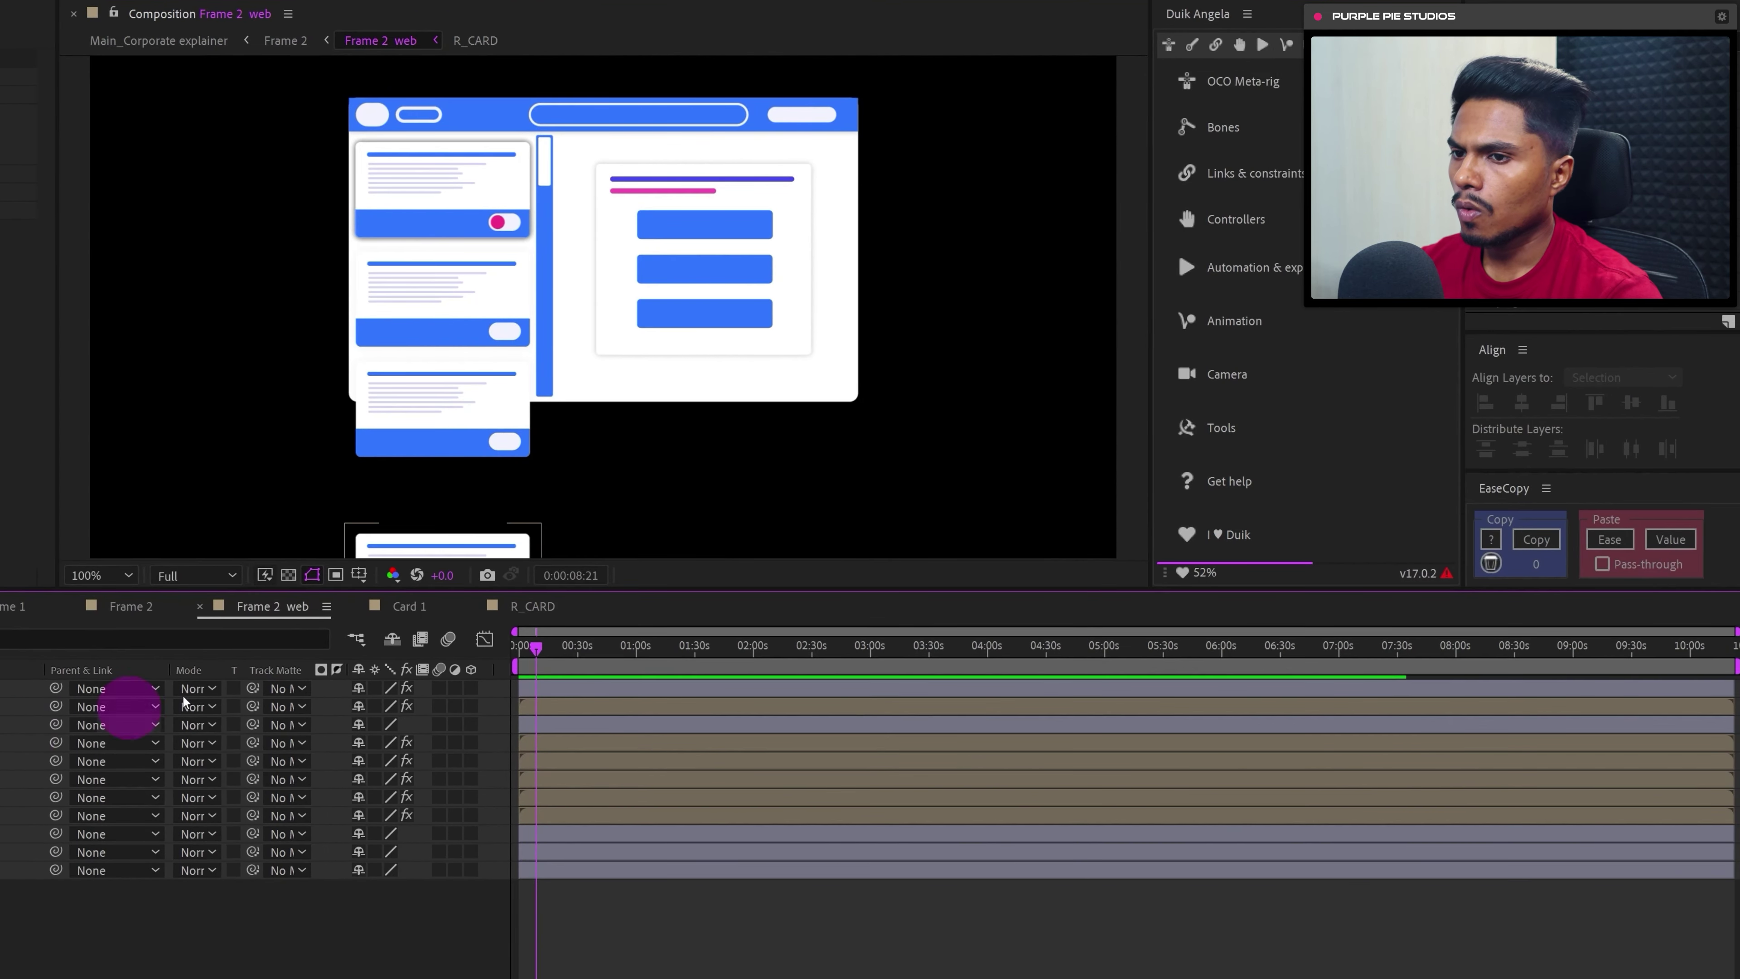
pyautogui.click(1545, 385)
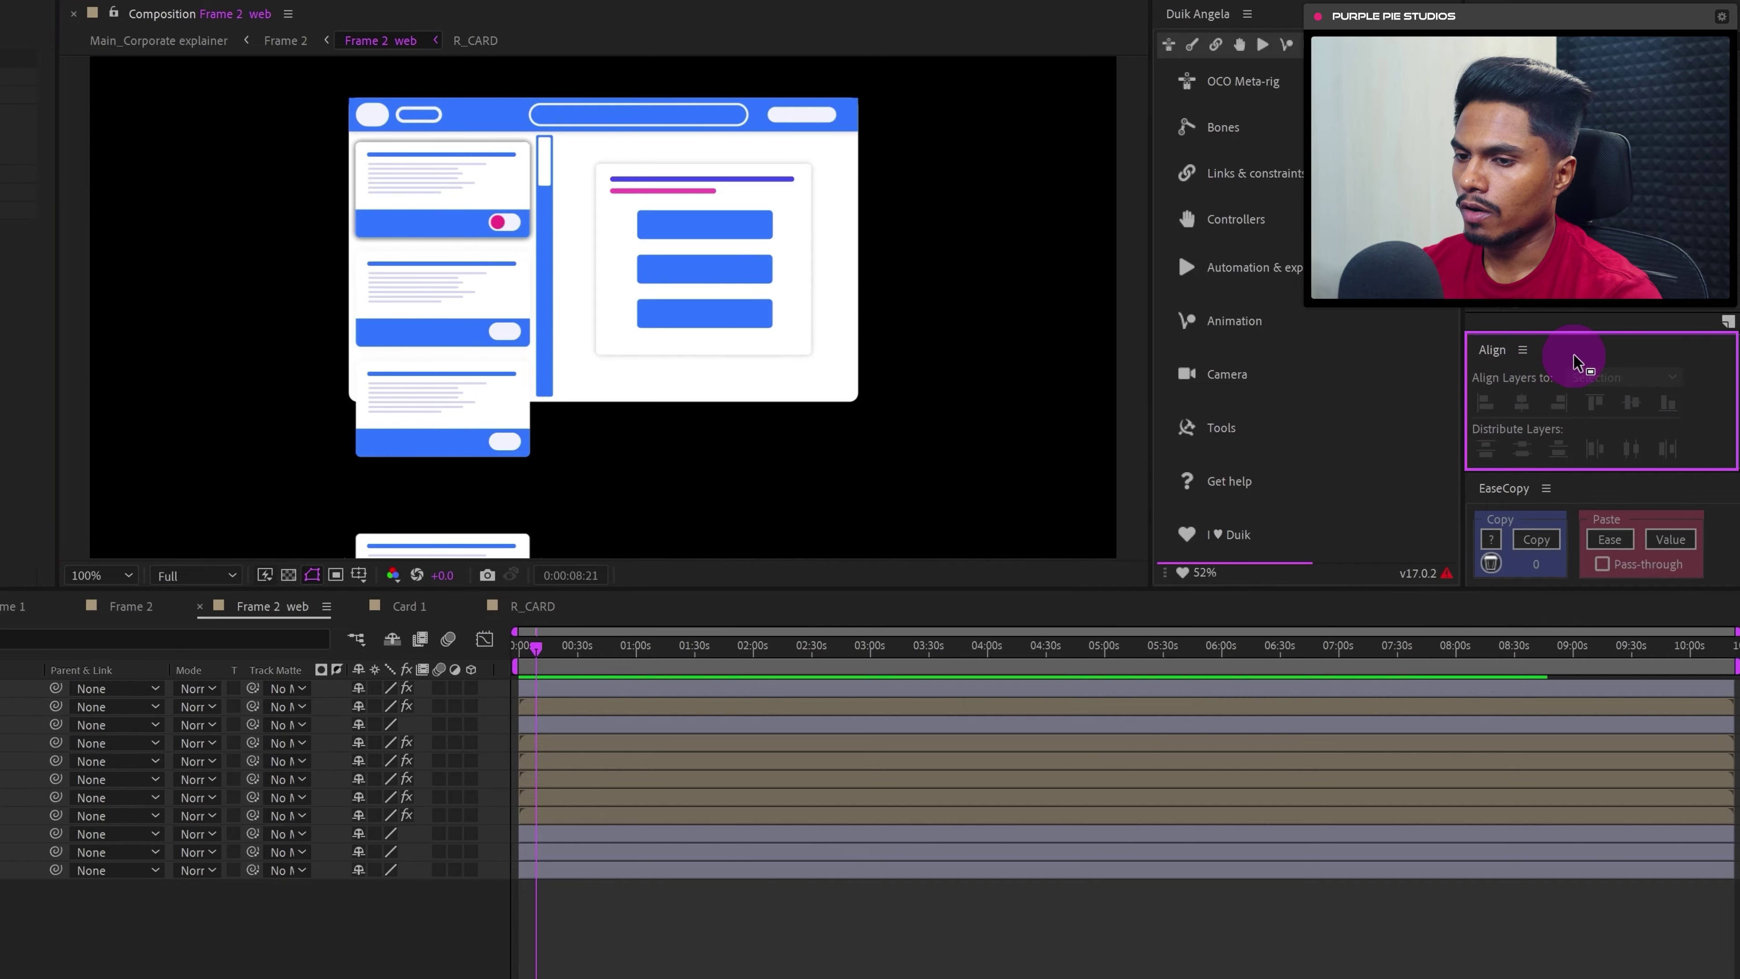
pyautogui.click(925, 334)
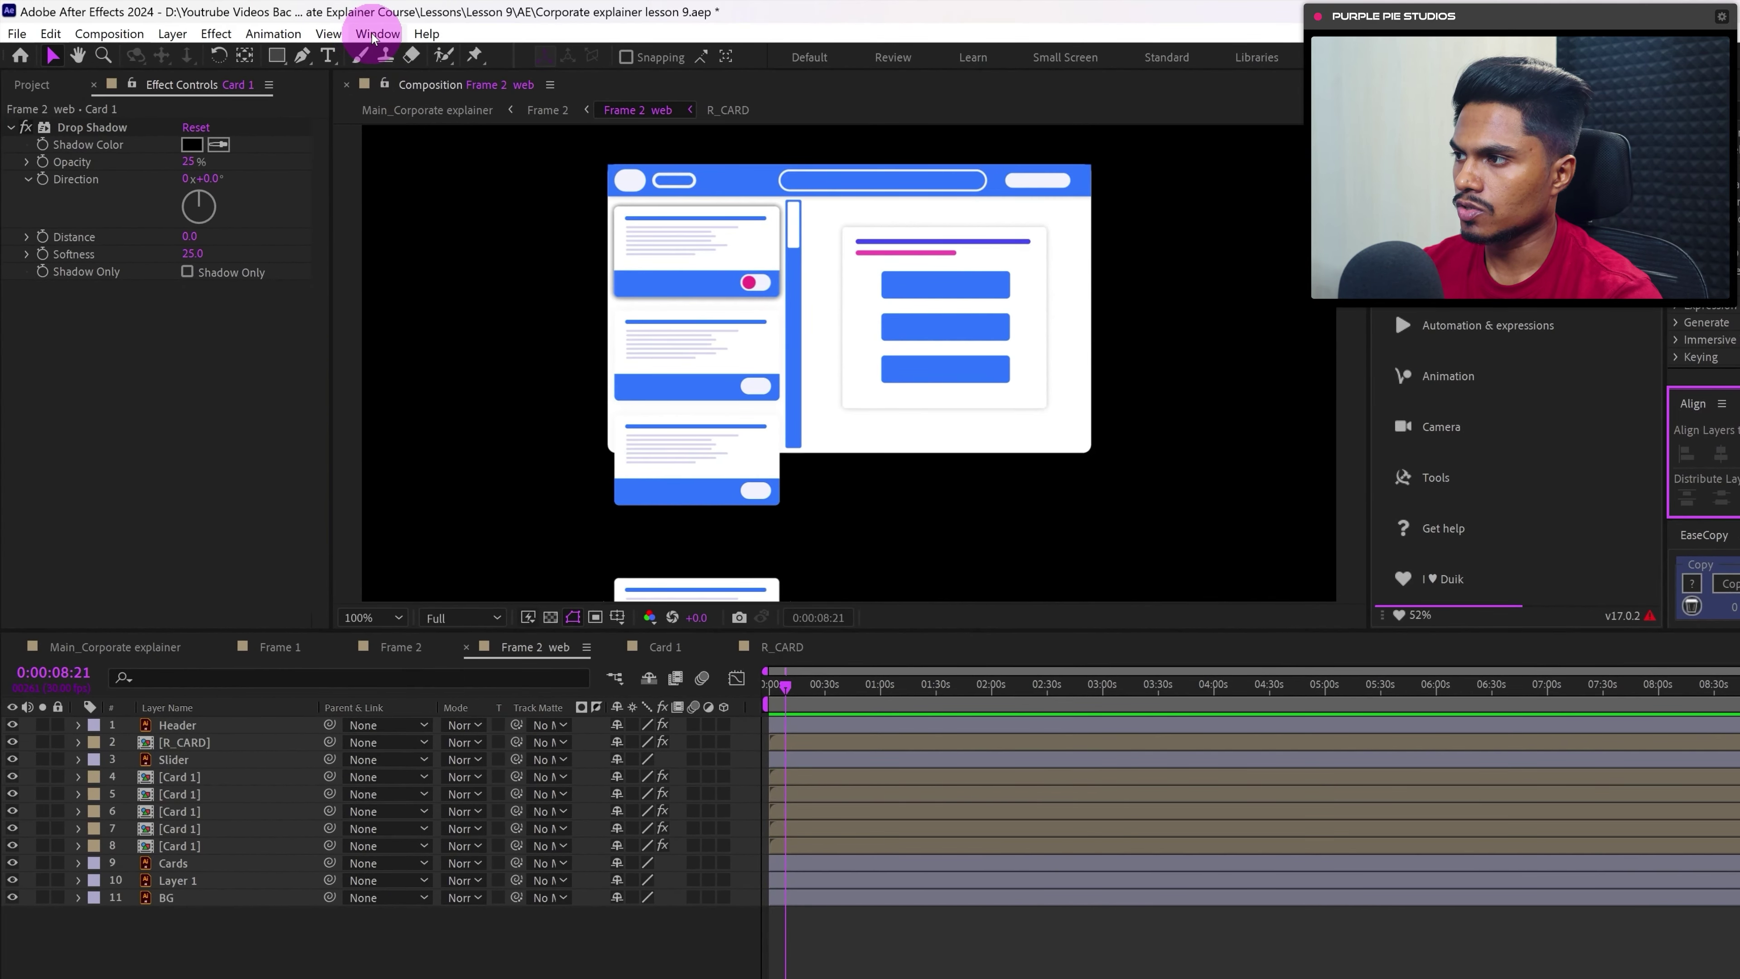
pyautogui.click(377, 33)
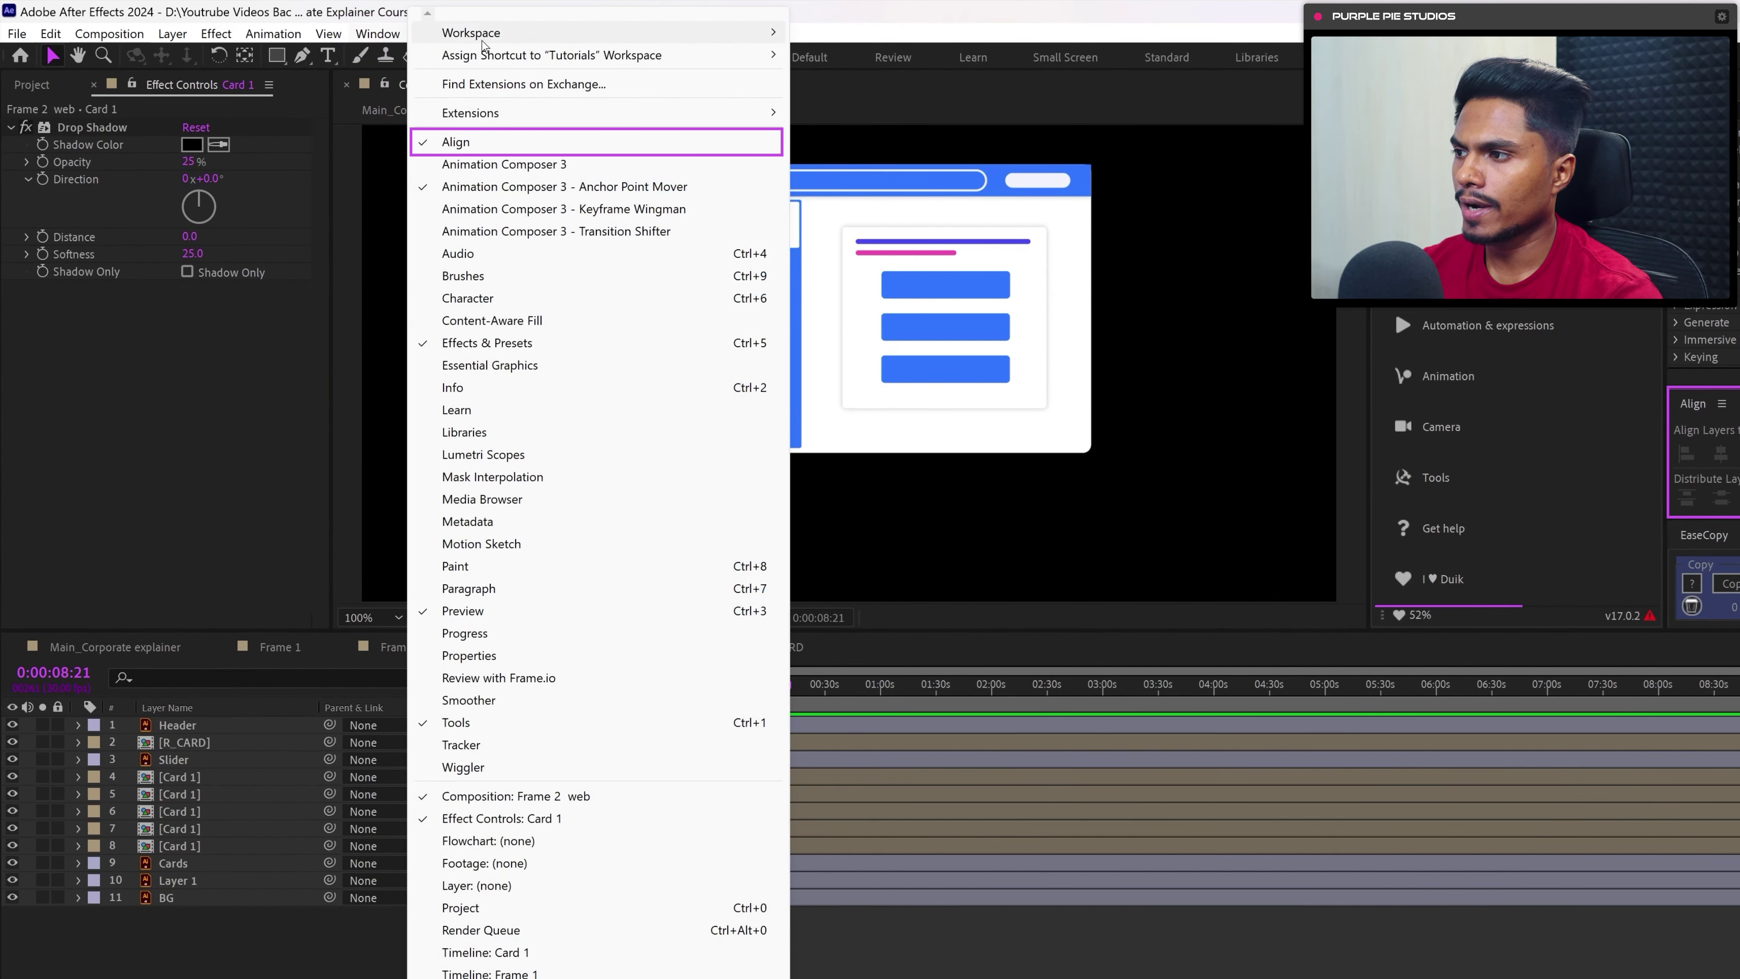
pyautogui.click(338, 952)
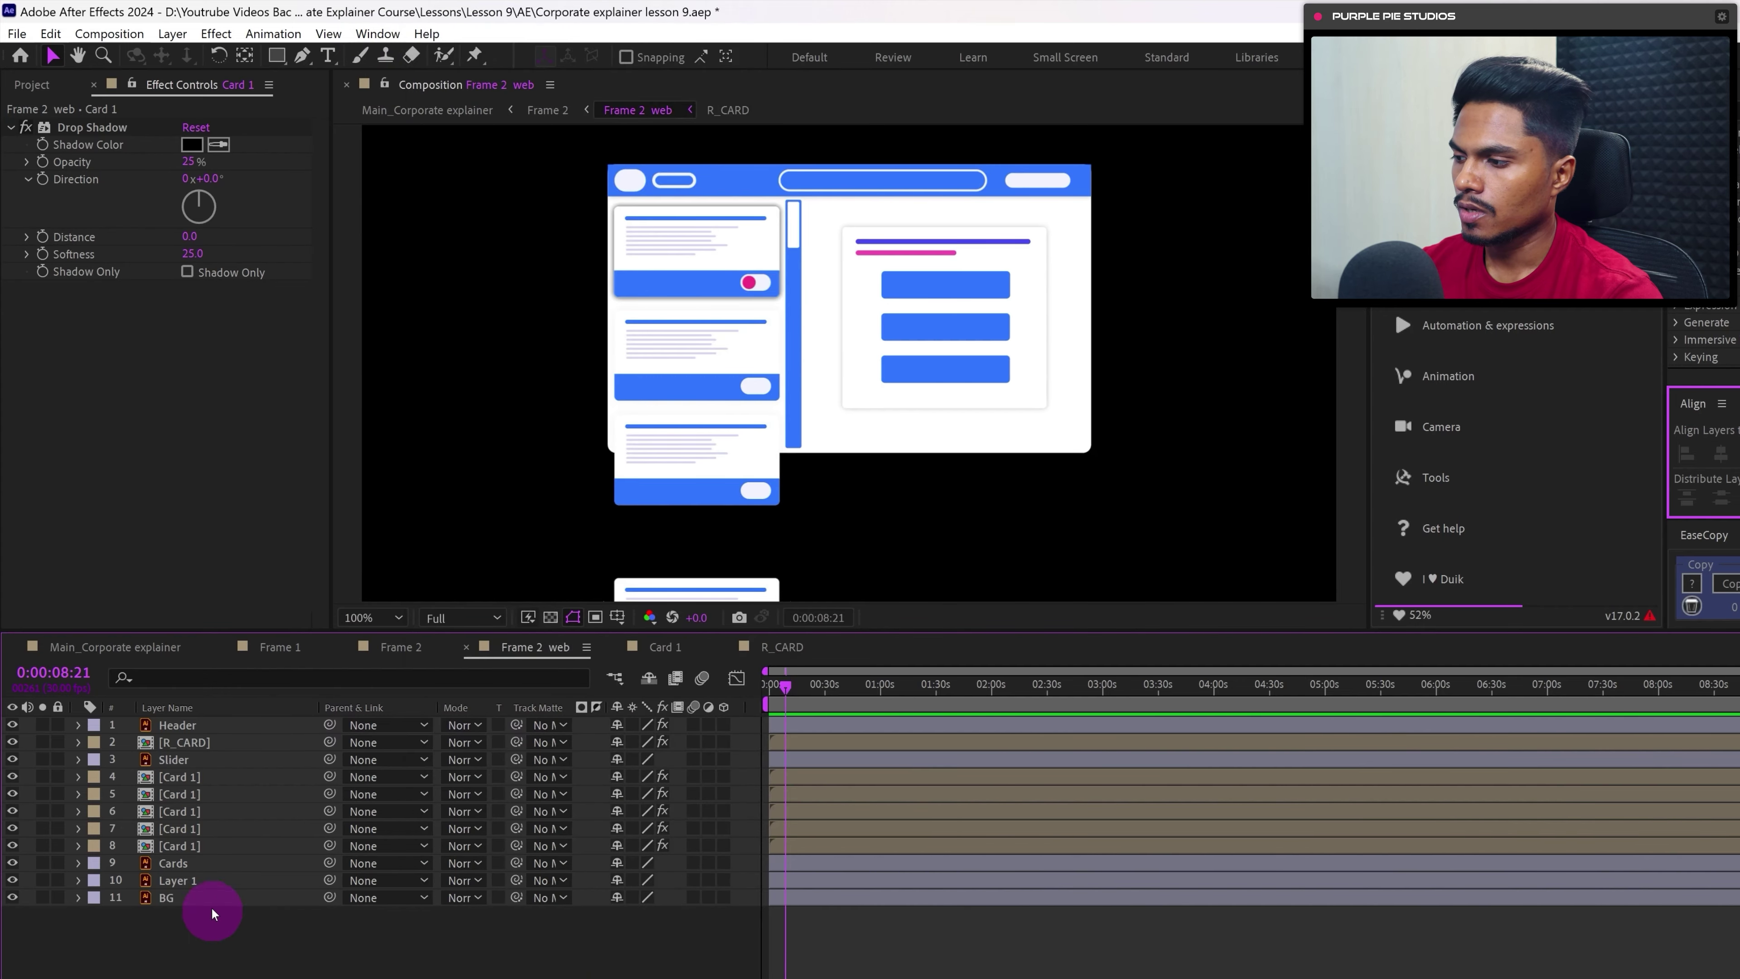
# - Distribute the five Card 1 layers vertically with even spacing
pyautogui.click(177, 777)
pyautogui.keyDown('shift'); pyautogui.click(185, 849); pyautogui.keyUp('shift')
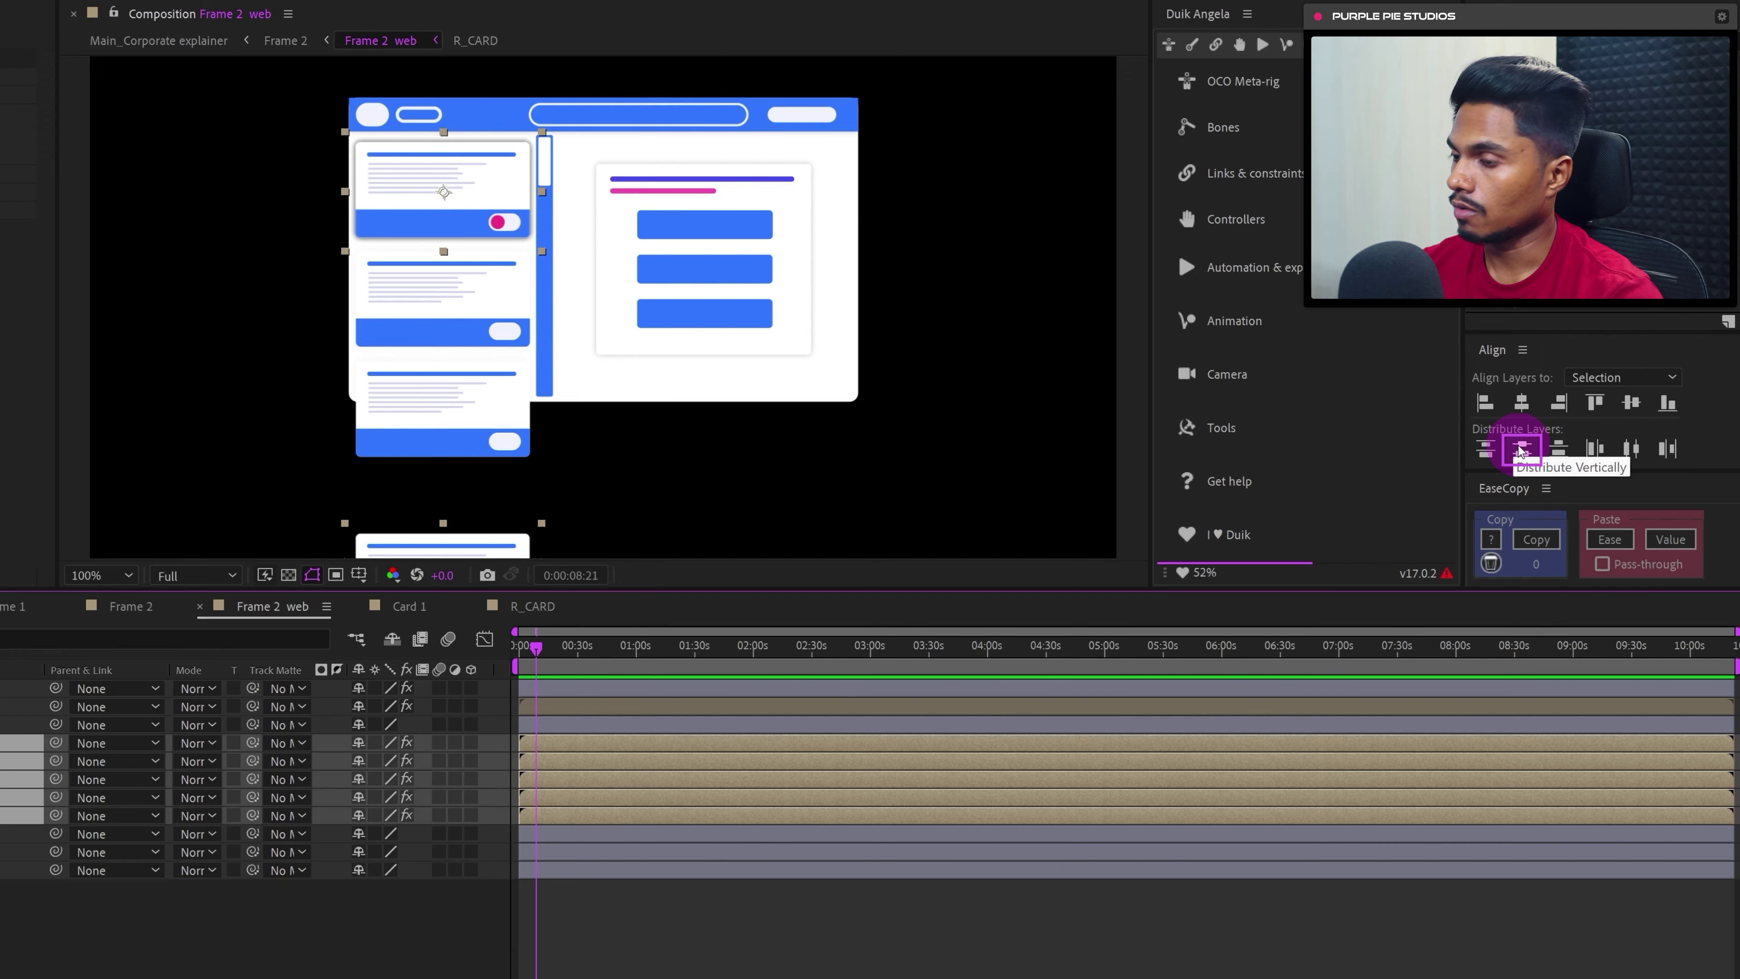
pyautogui.click(1519, 450)
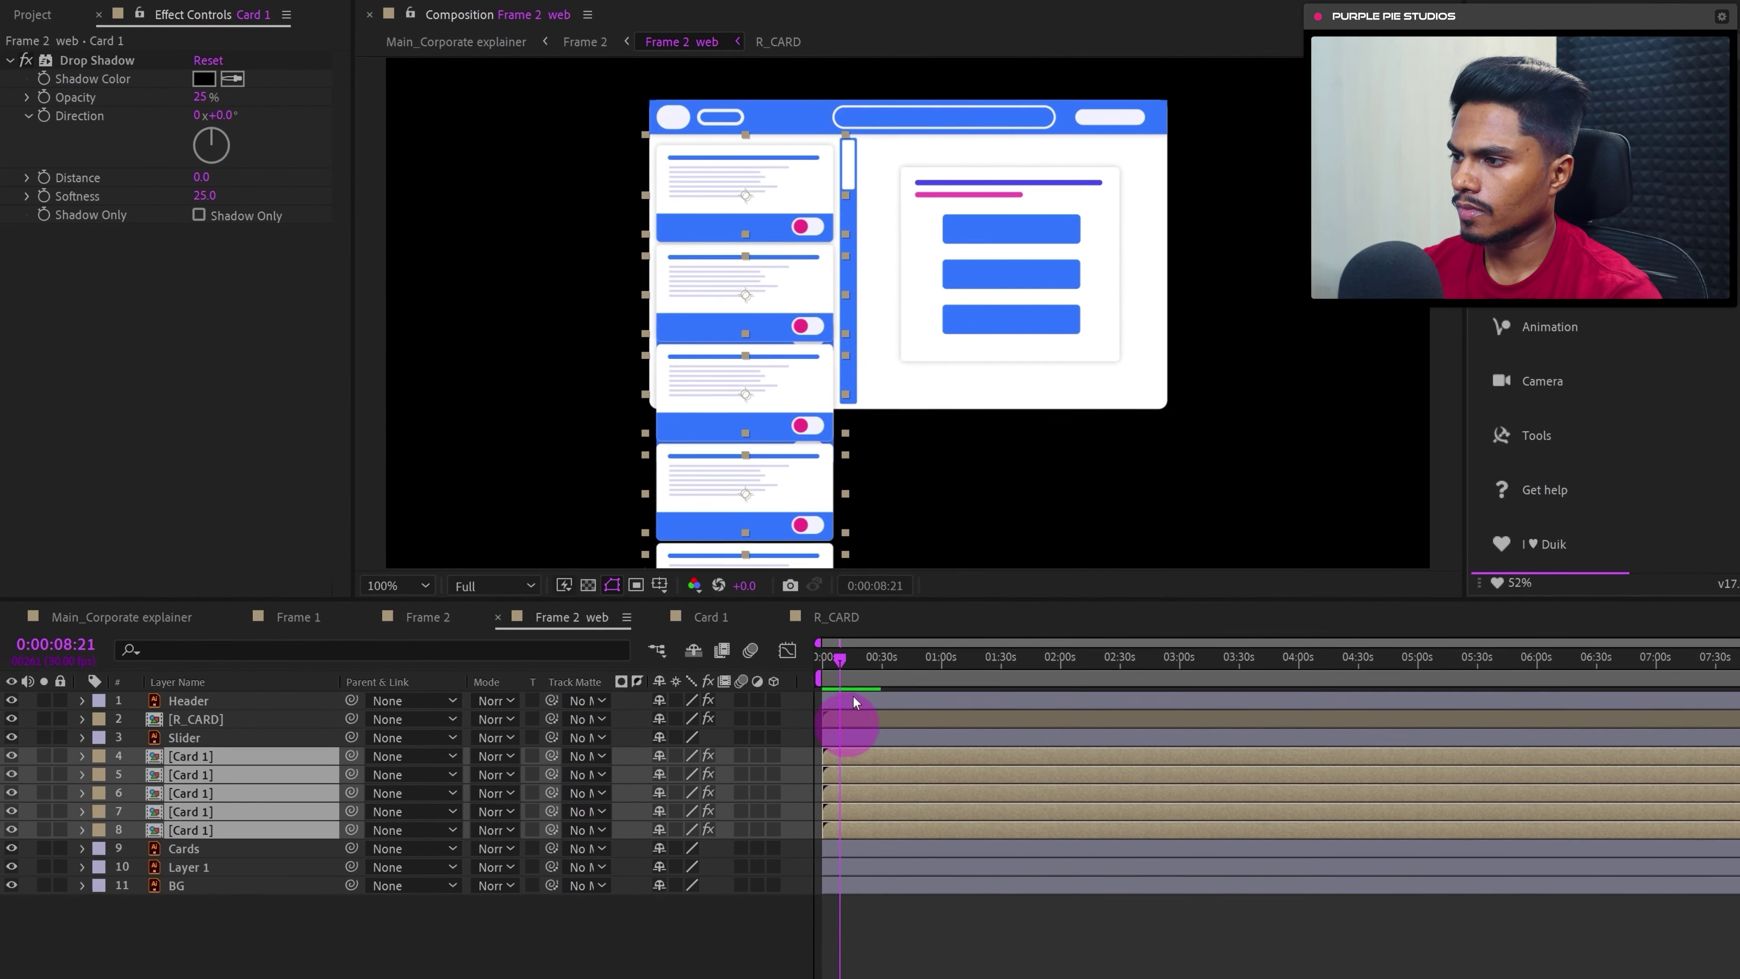
pyautogui.moveTo(666, 378); pyautogui.dragTo(666, 273)
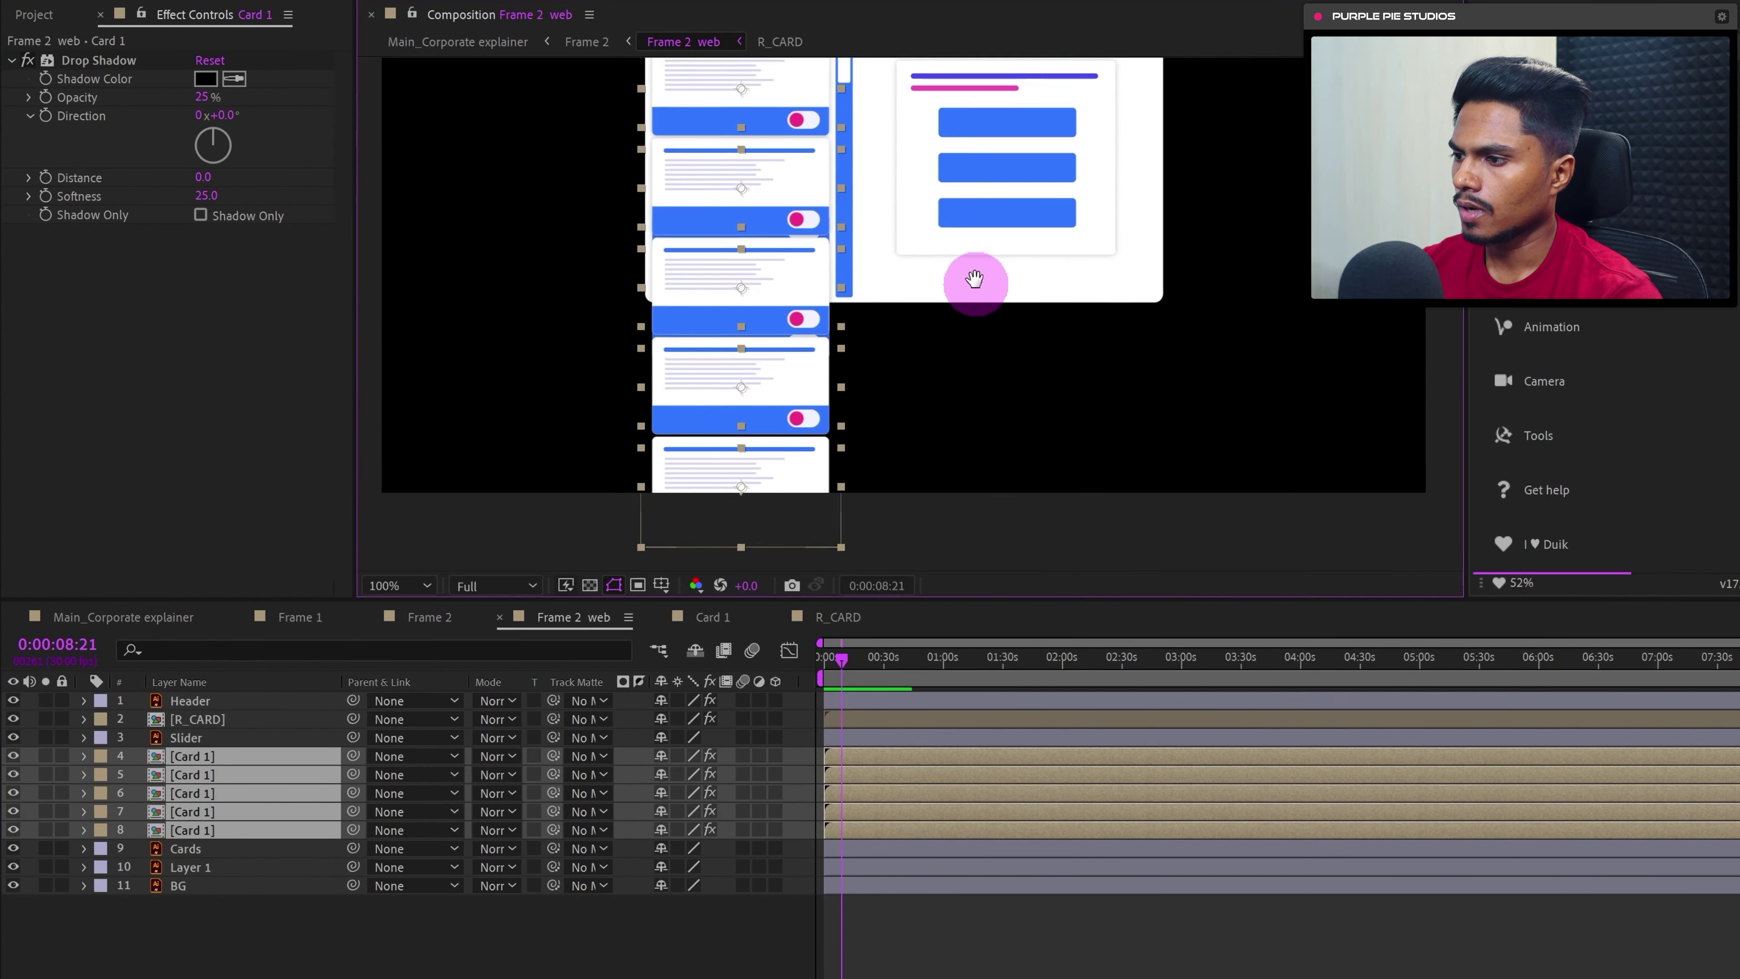
# - Move the lowest card farther down and redistribute all five Card 1 layers vertically to widen their gaps
pyautogui.moveTo(974, 278); pyautogui.dragTo(972, 234)
pyautogui.click(730, 918)
pyautogui.moveTo(750, 434); pyautogui.dragTo(752, 471)
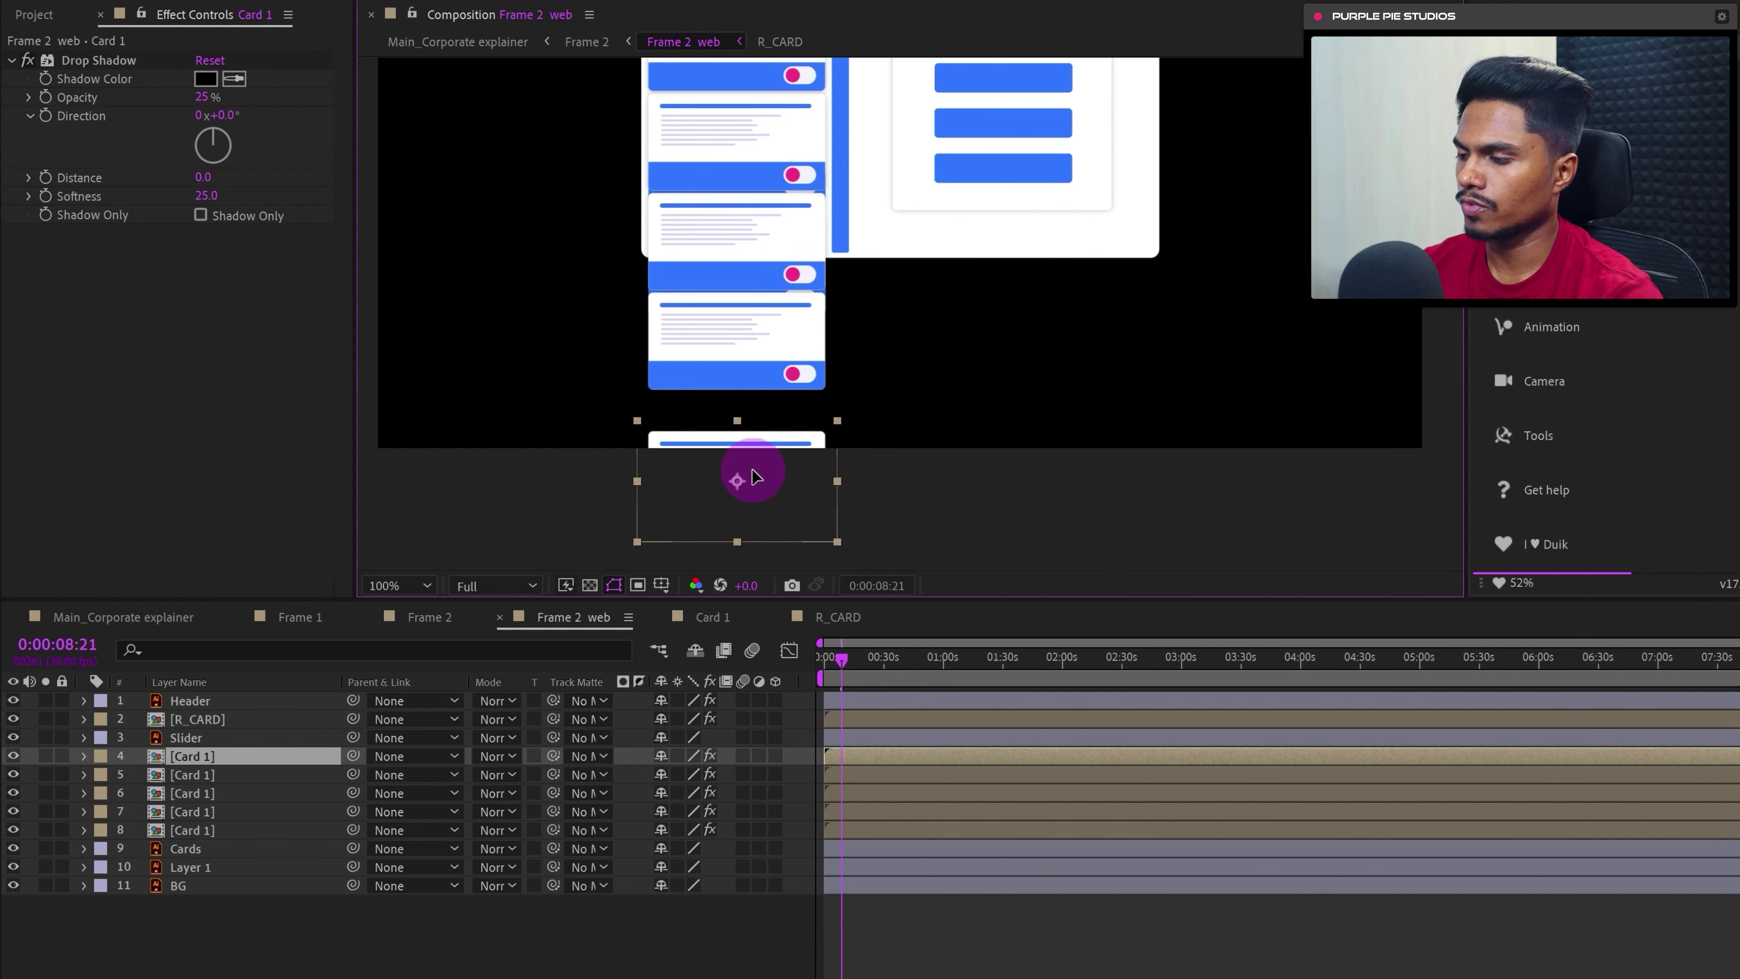
pyautogui.moveTo(767, 401); pyautogui.dragTo(786, 464)
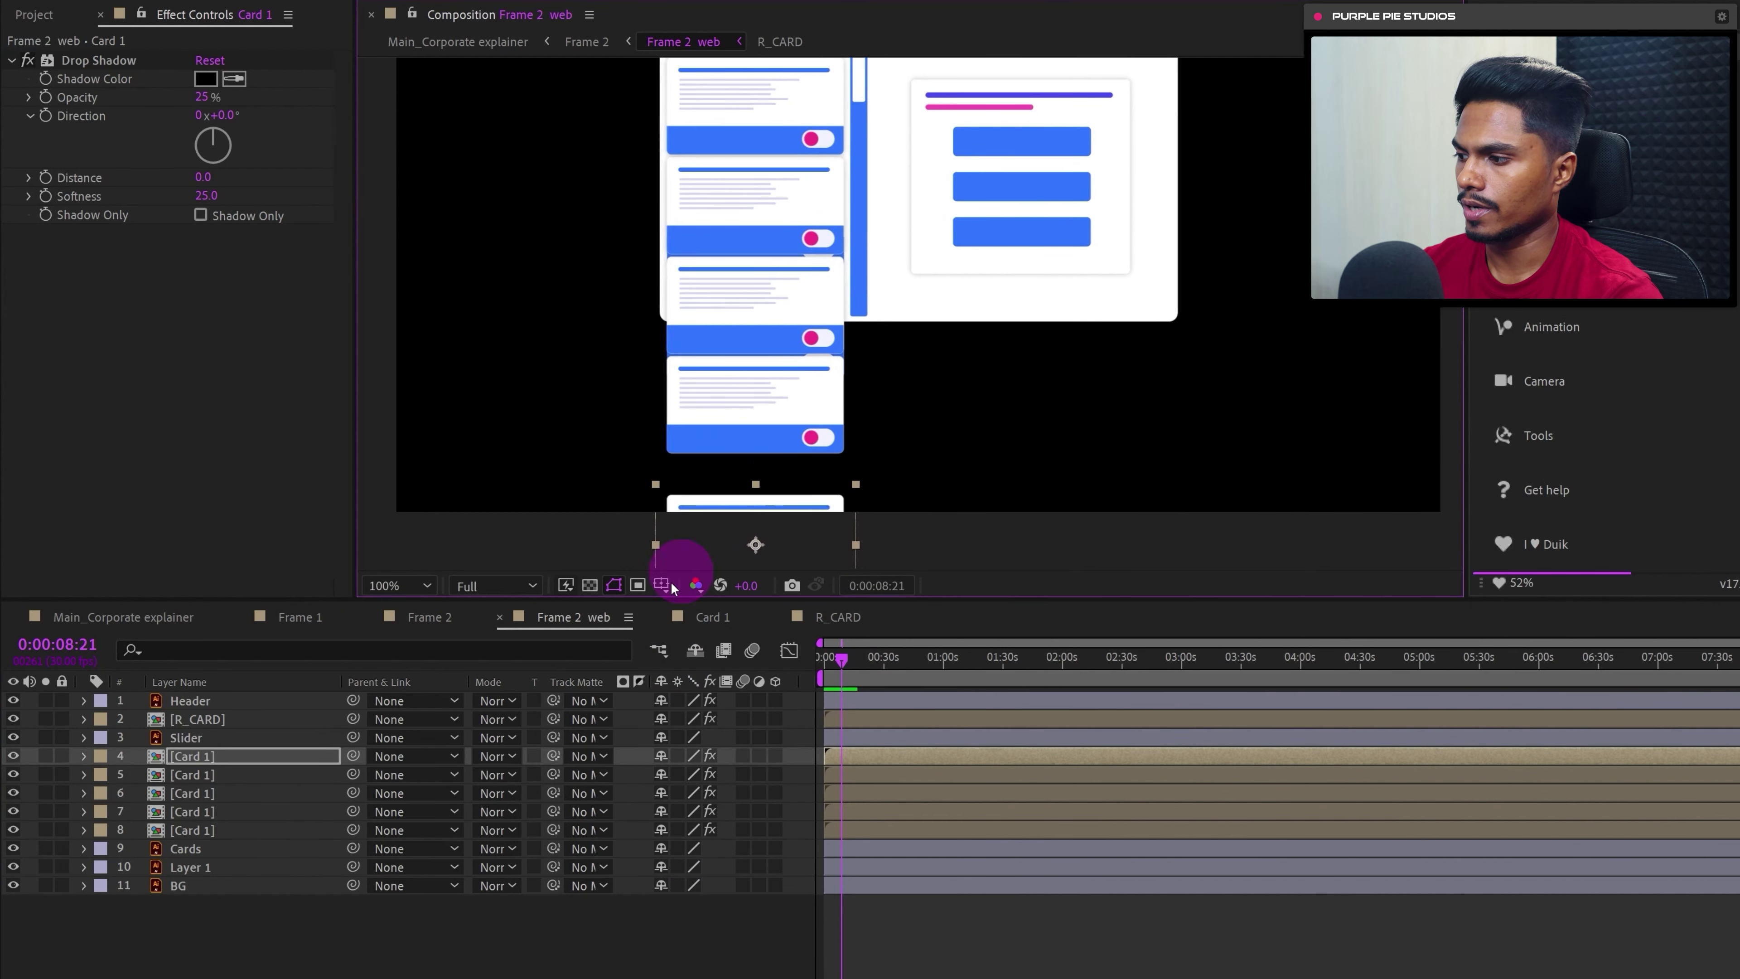
pyautogui.keyDown('shift'); pyautogui.click(196, 831); pyautogui.keyUp('shift')
pyautogui.click(1554, 544)
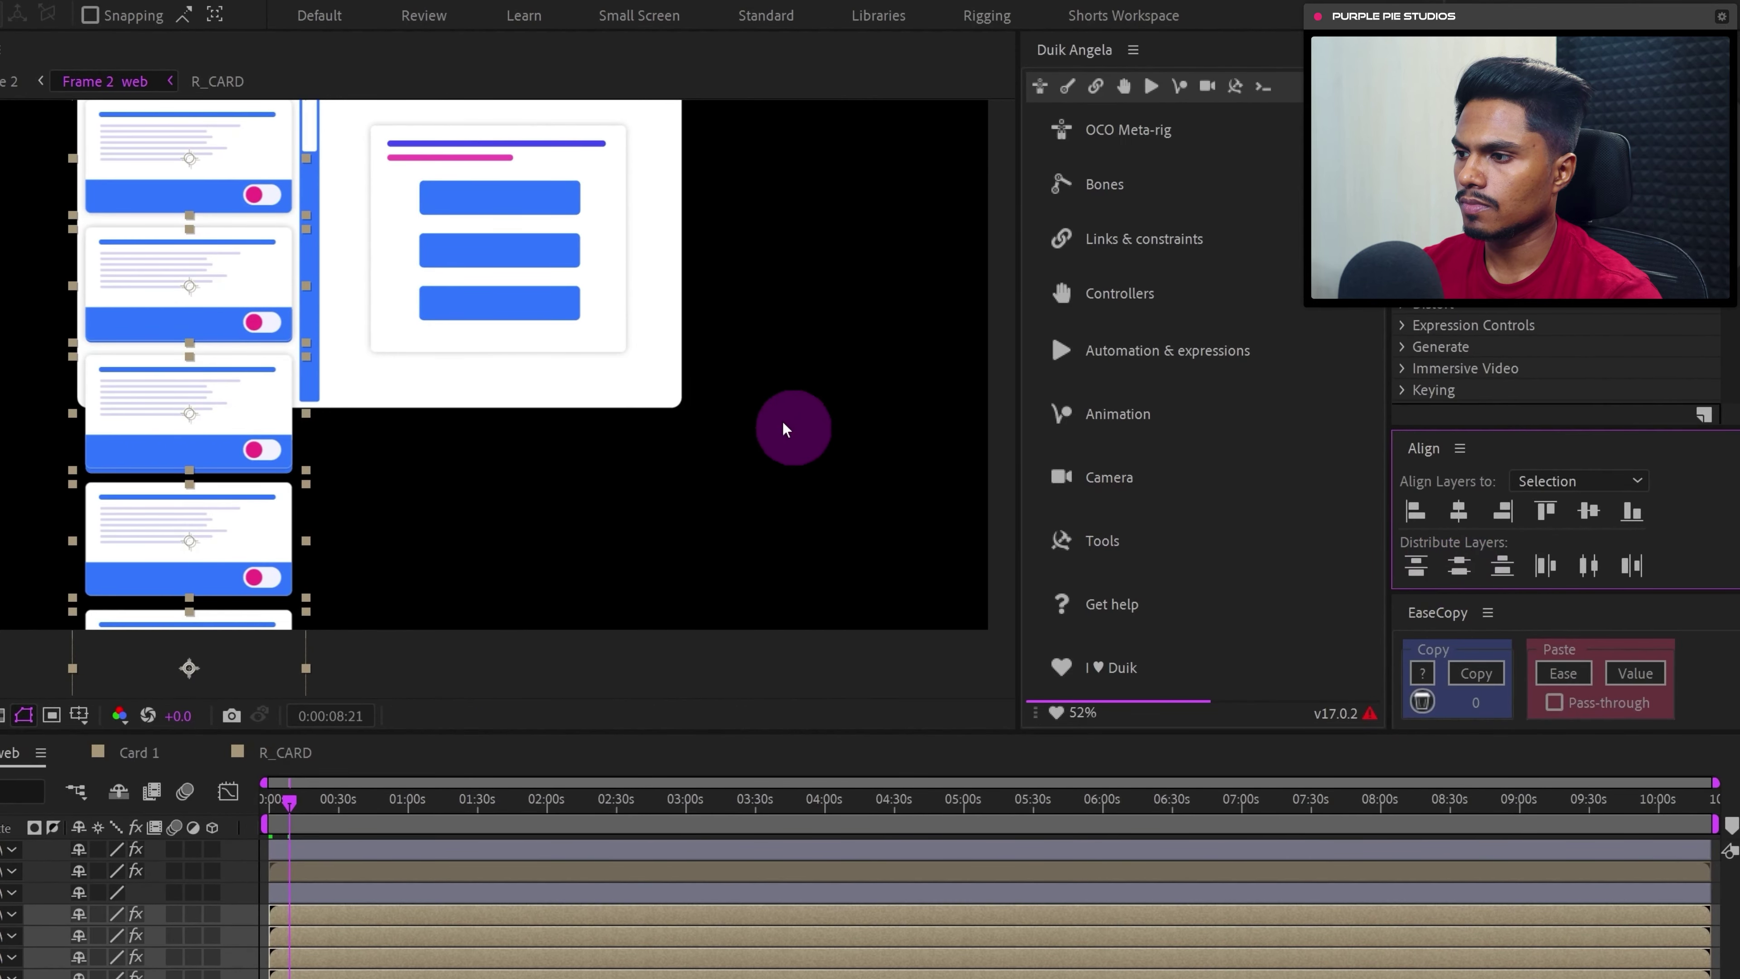
# - Delete the original Cards layer and save the project
pyautogui.moveTo(669, 374); pyautogui.dragTo(696, 486)
pyautogui.click(4, 970)
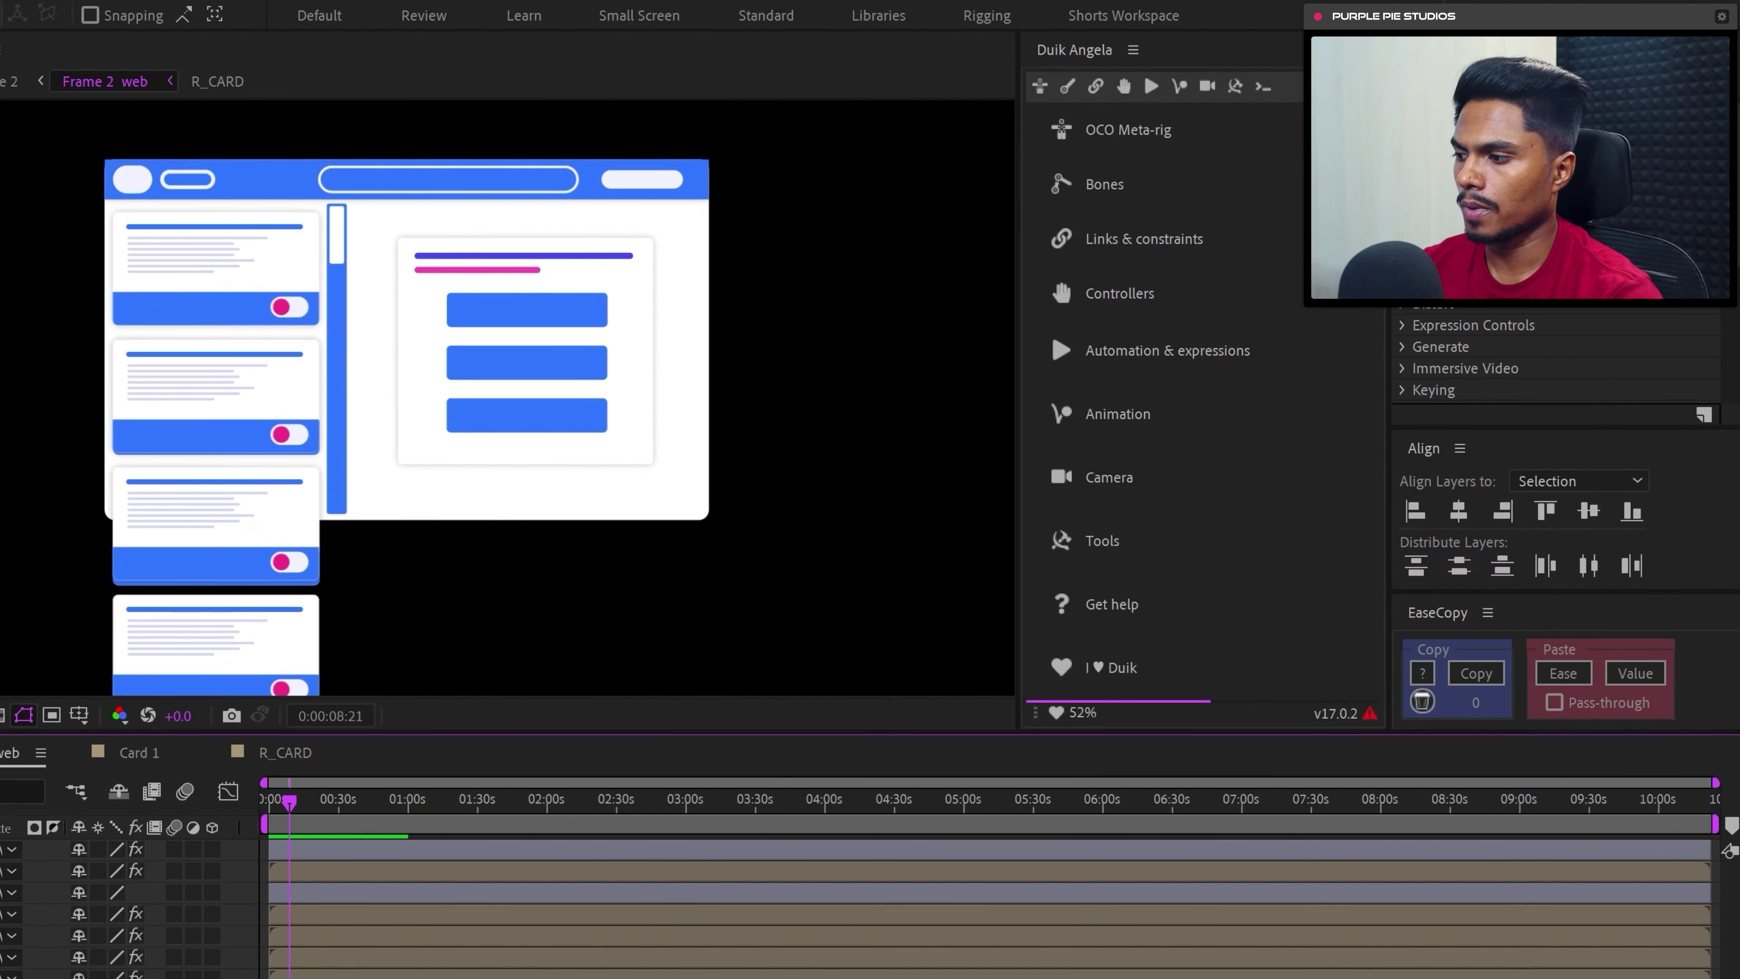
pyautogui.click(3, 973)
pyautogui.click(720, 614)
pyautogui.hotkey('ctrl', 's')
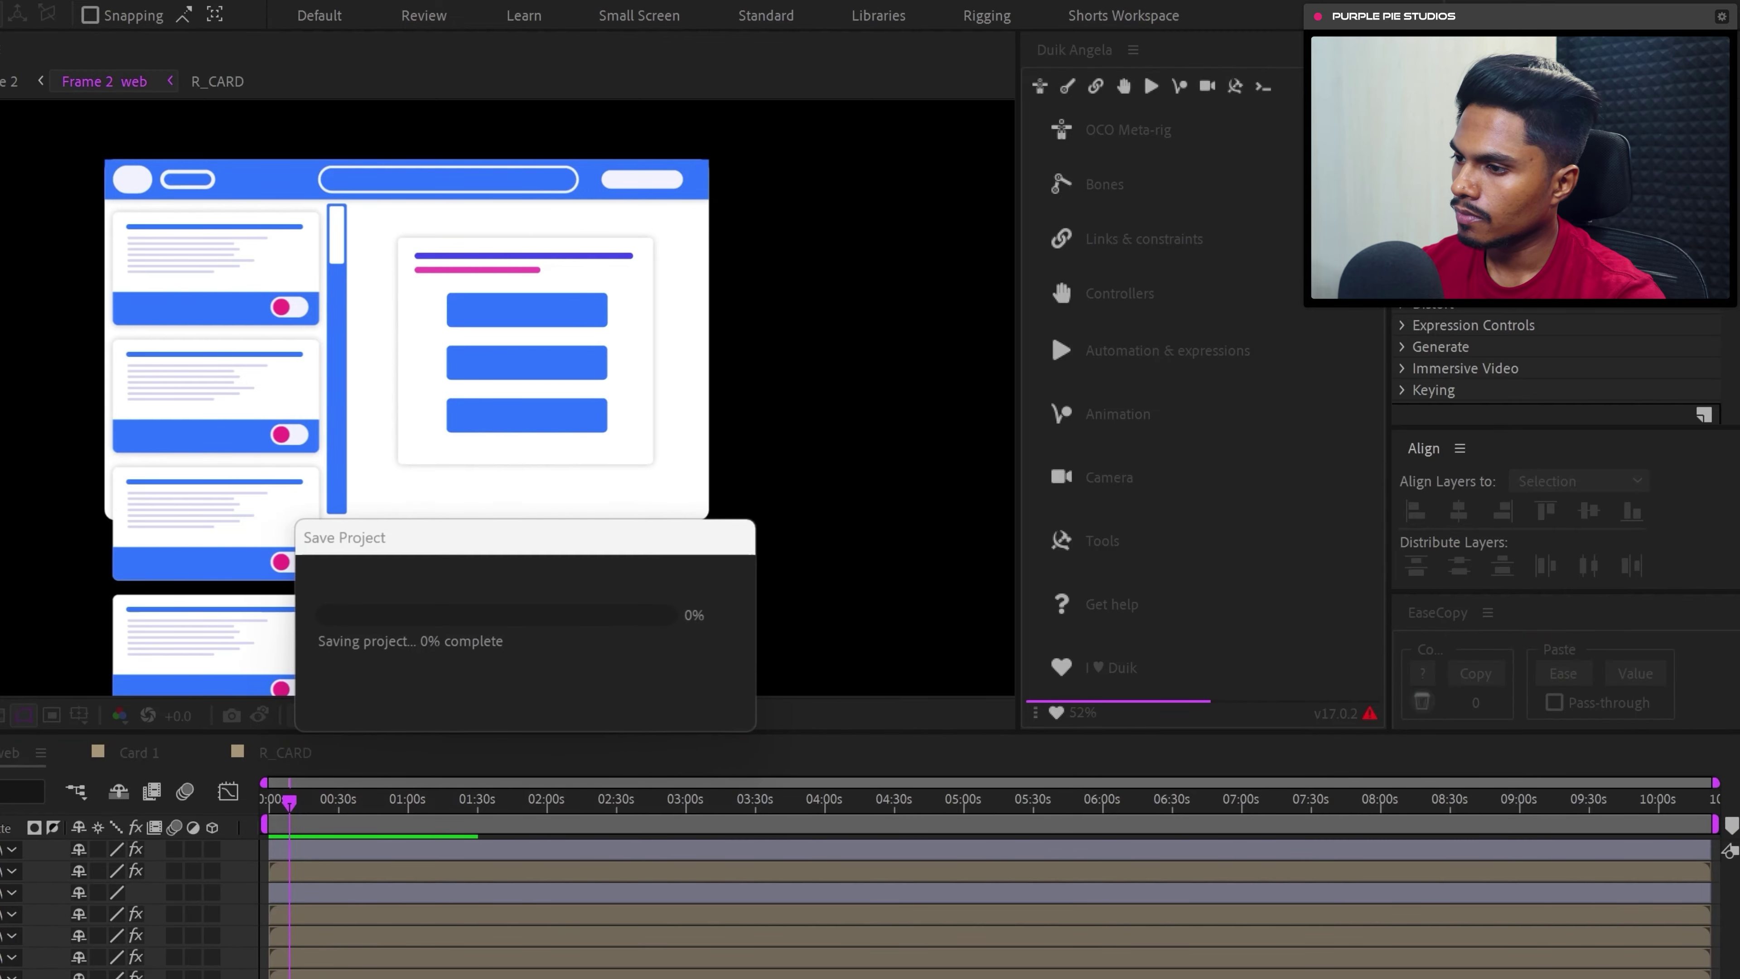
# - Set the BG layer as track matte for all five Card 1 layers and turn BG's visibility back on
pyautogui.click(203, 772)
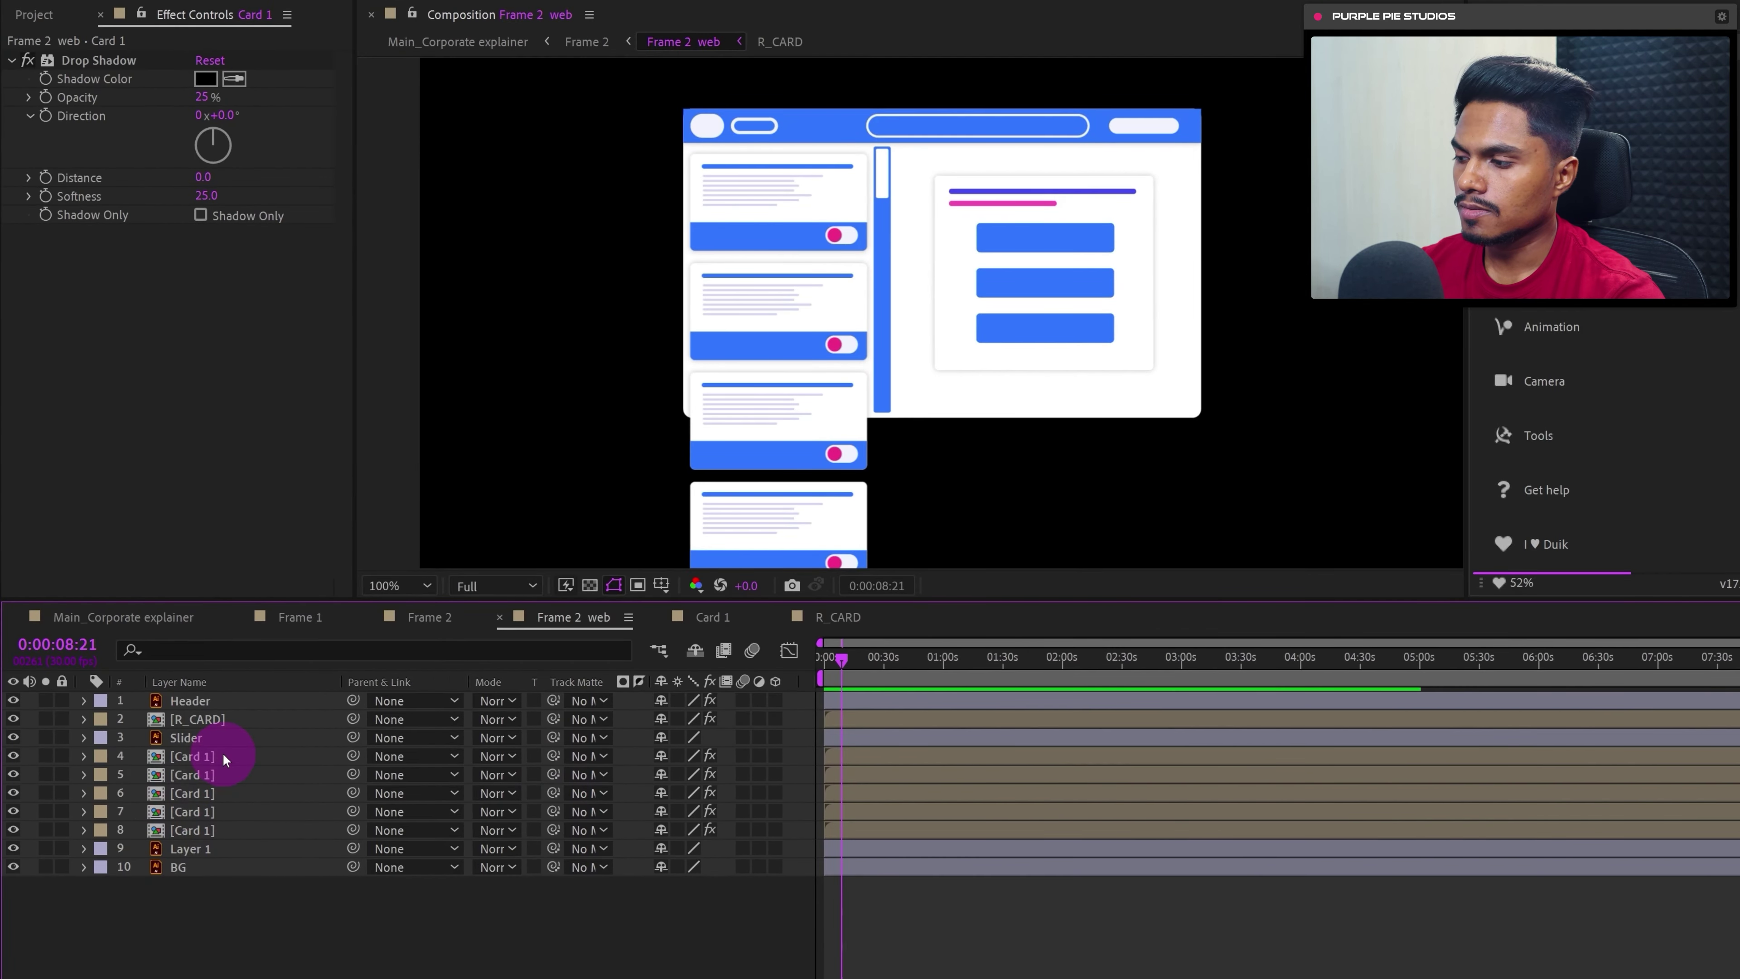
pyautogui.click(222, 752)
pyautogui.keyDown('shift'); pyautogui.click(195, 831); pyautogui.keyUp('shift')
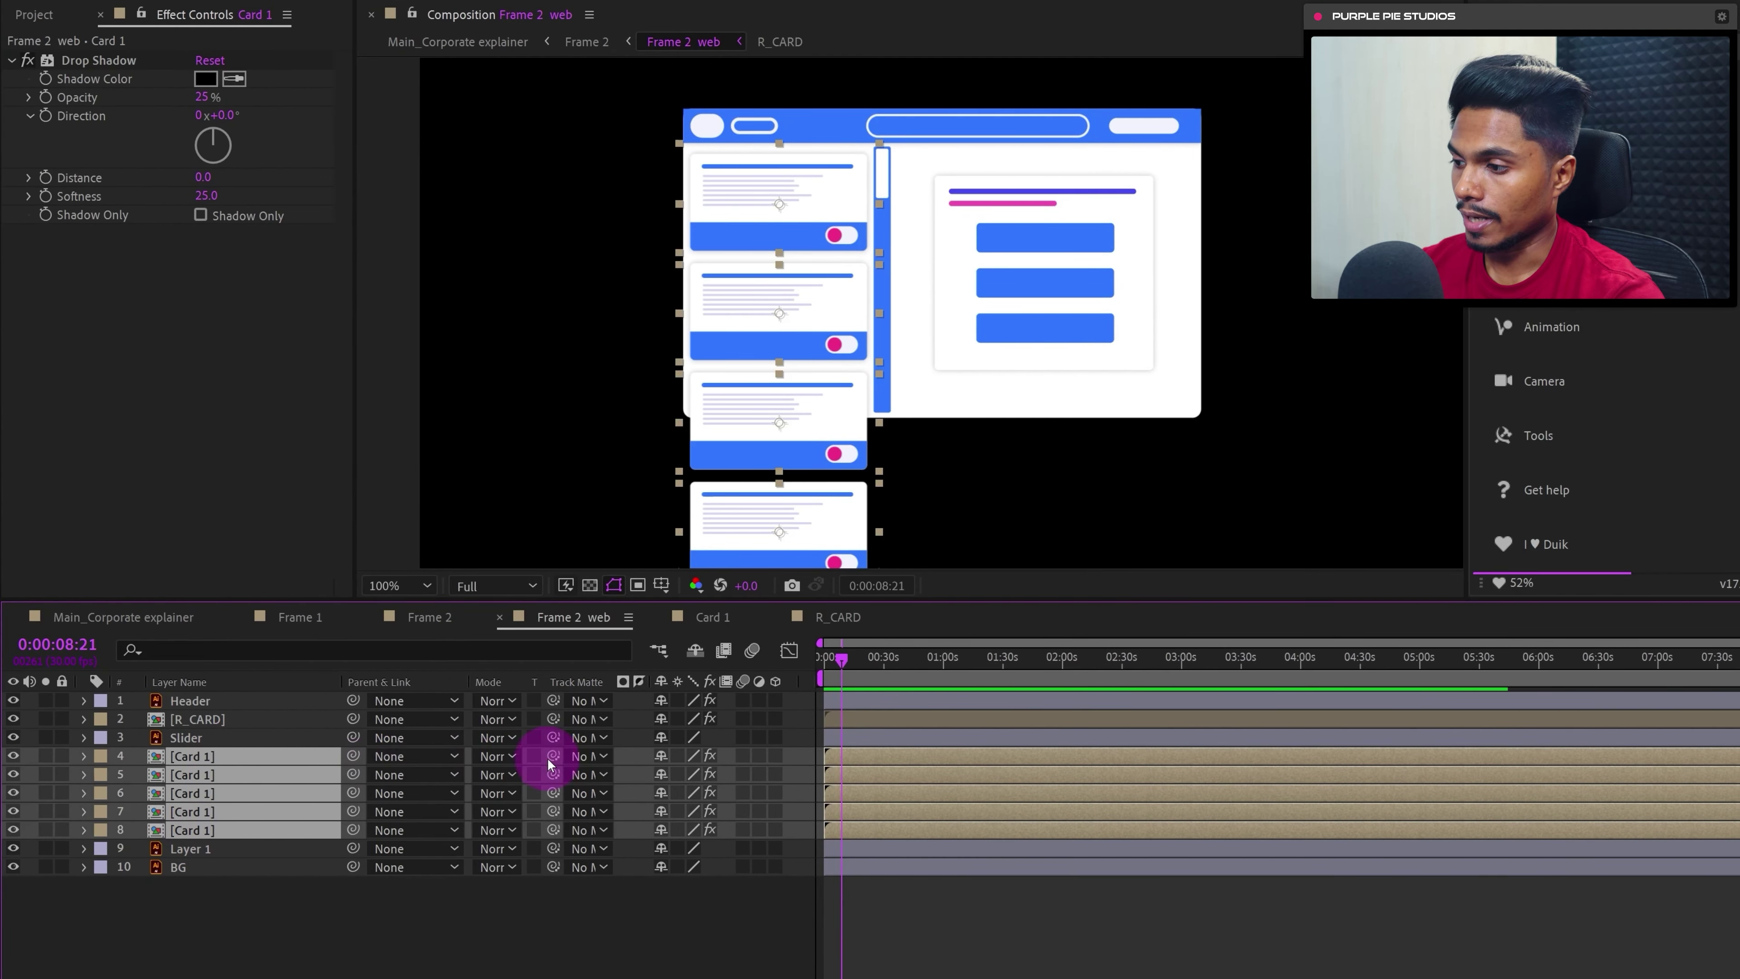
pyautogui.moveTo(552, 758); pyautogui.dragTo(190, 868)
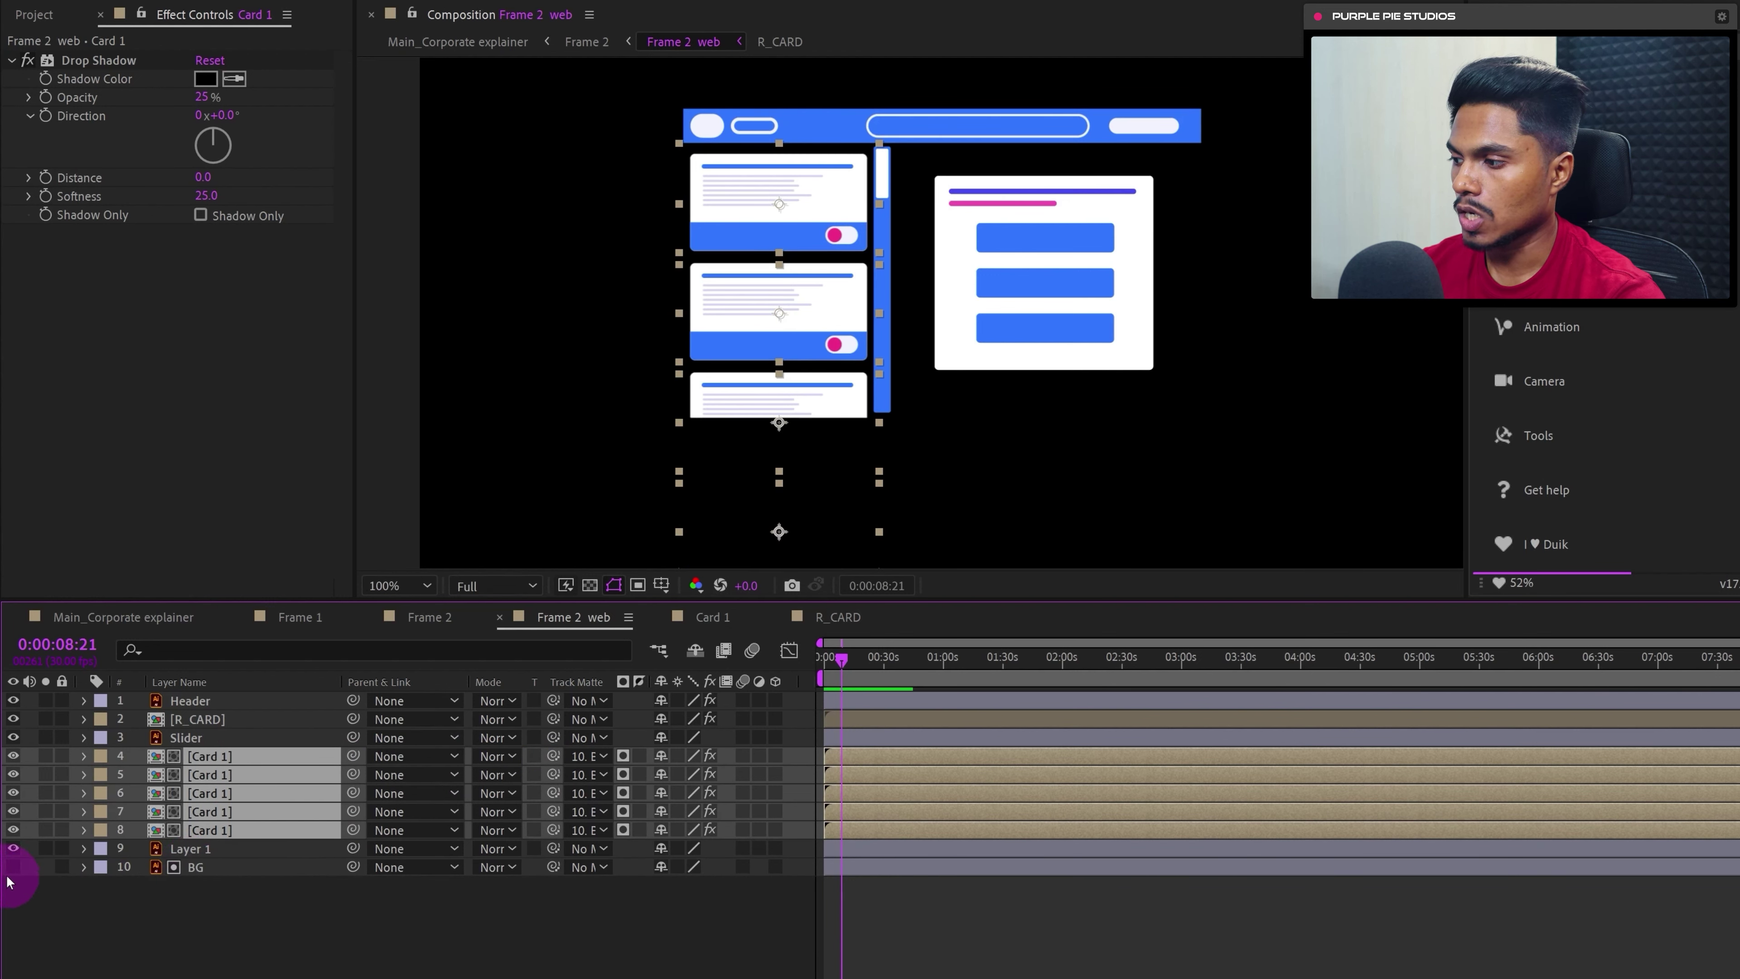
pyautogui.click(13, 866)
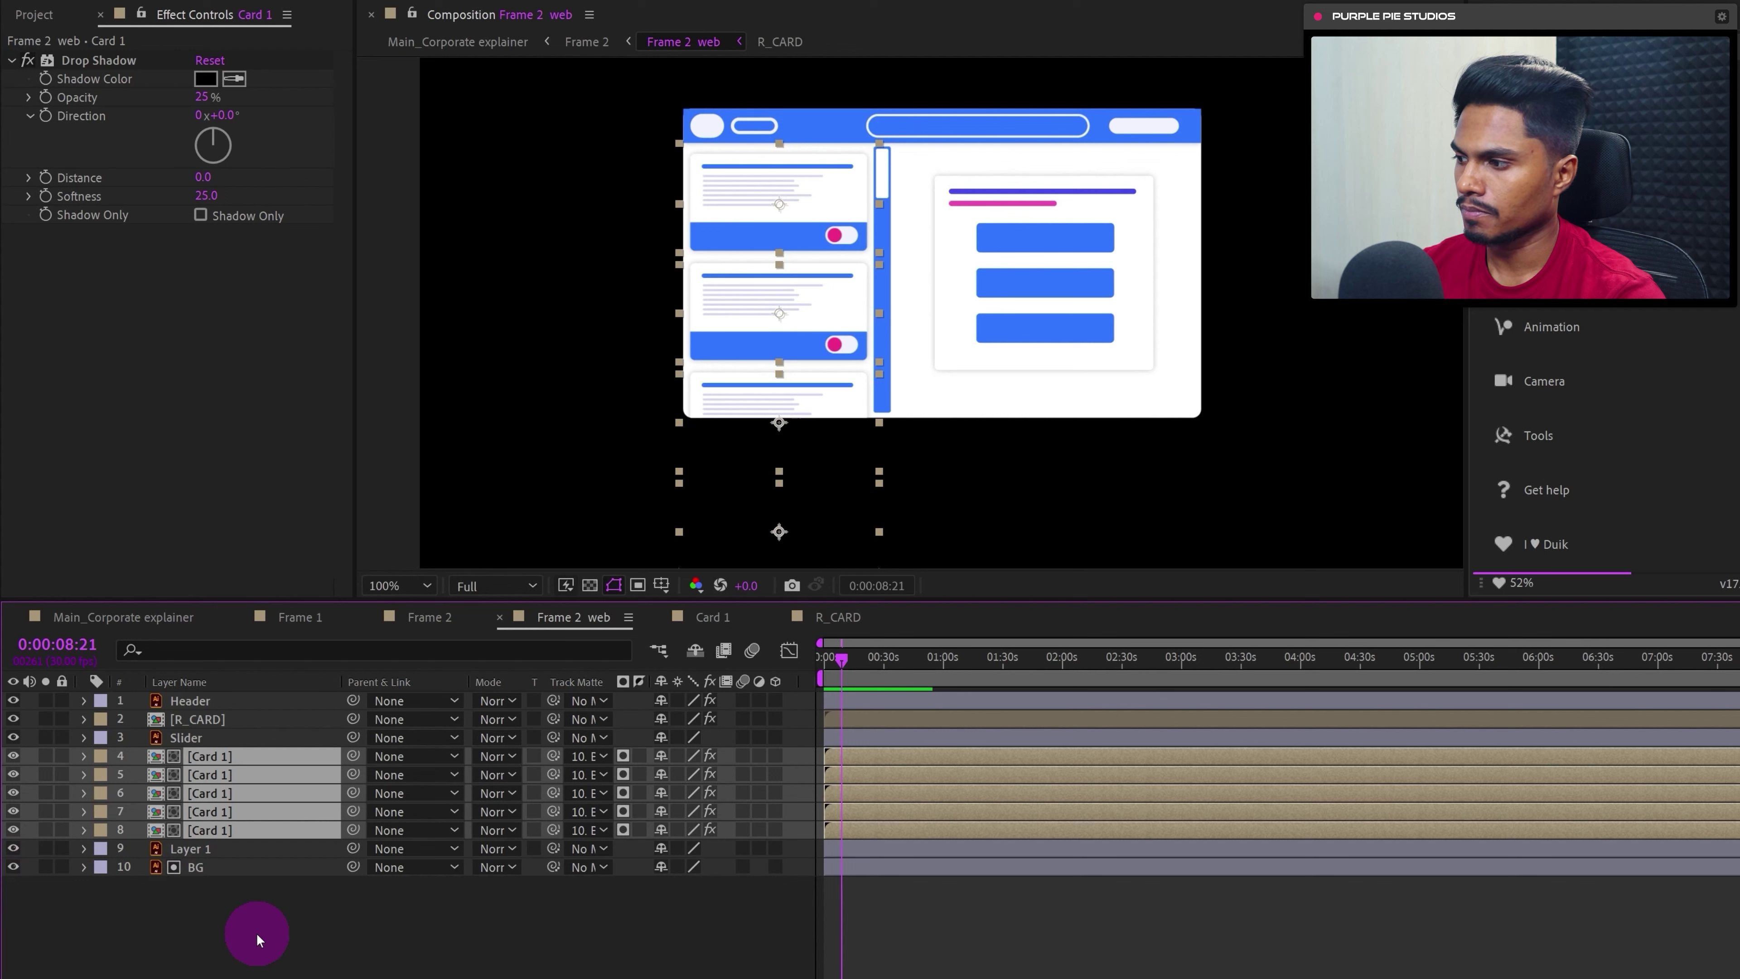
pyautogui.click(256, 933)
# - Set the BG layer as the Header layer's track matte
pyautogui.click(206, 700)
pyautogui.moveTo(553, 701); pyautogui.dragTo(199, 867)
pyautogui.click(251, 954)
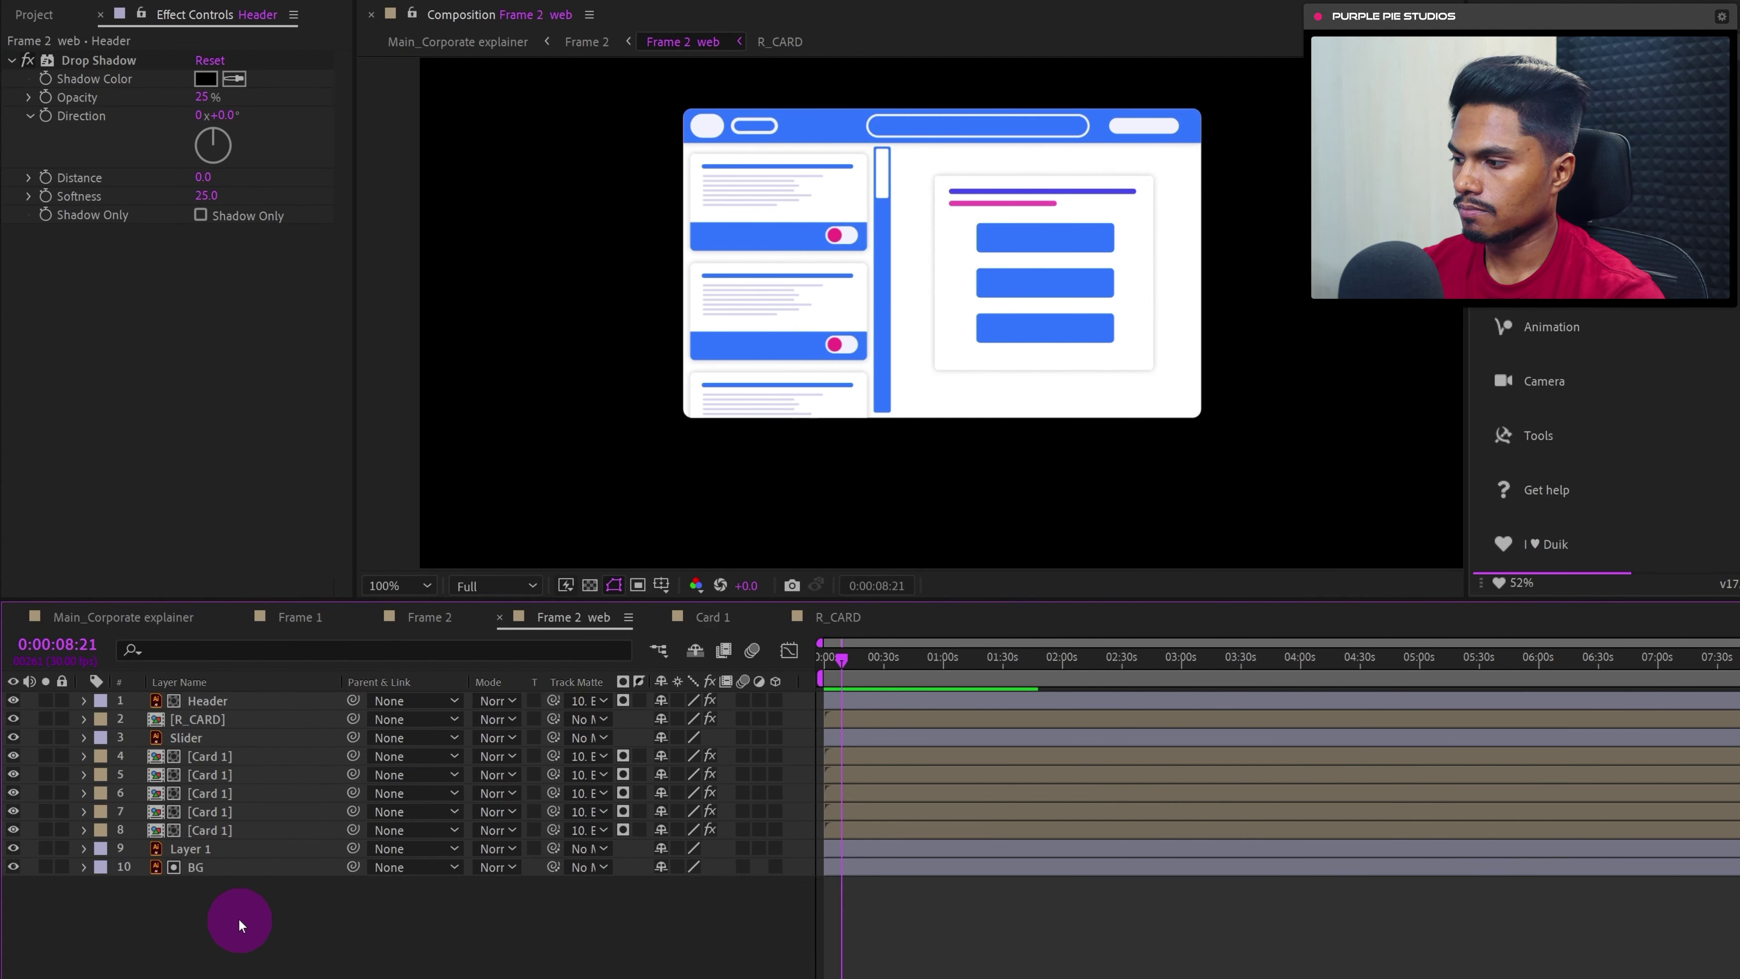
# - Create a null object and place it over the first card
pyautogui.rightClick(238, 918)
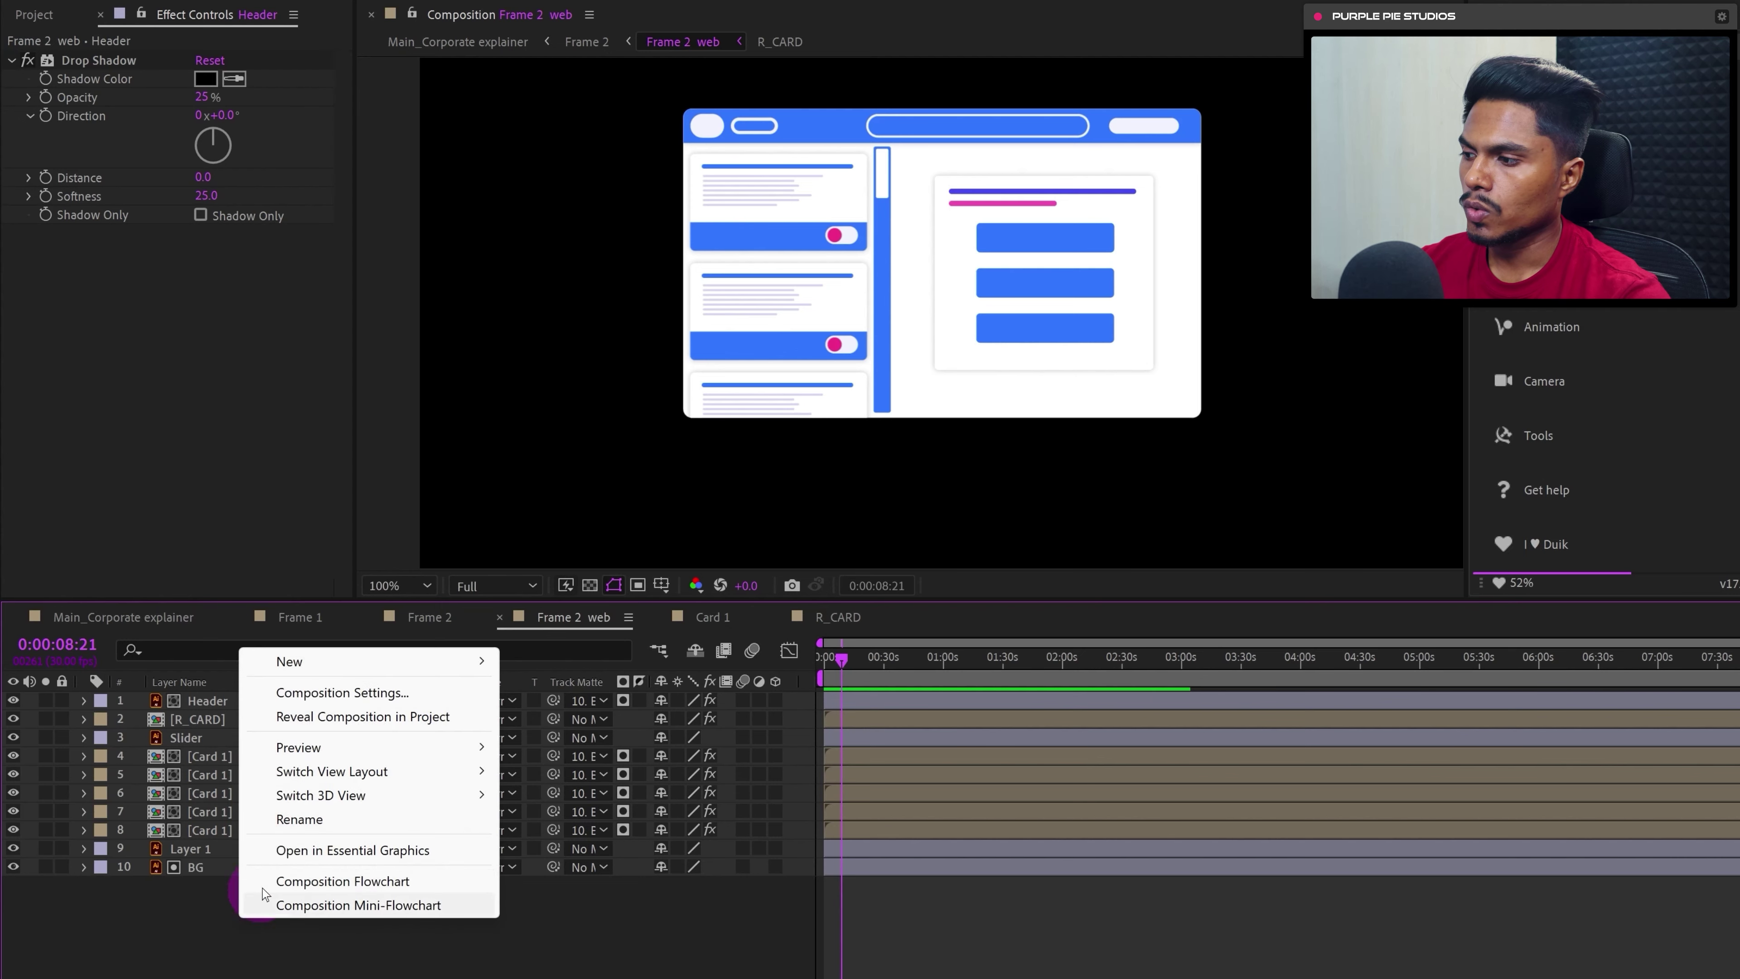
pyautogui.moveTo(353, 665)
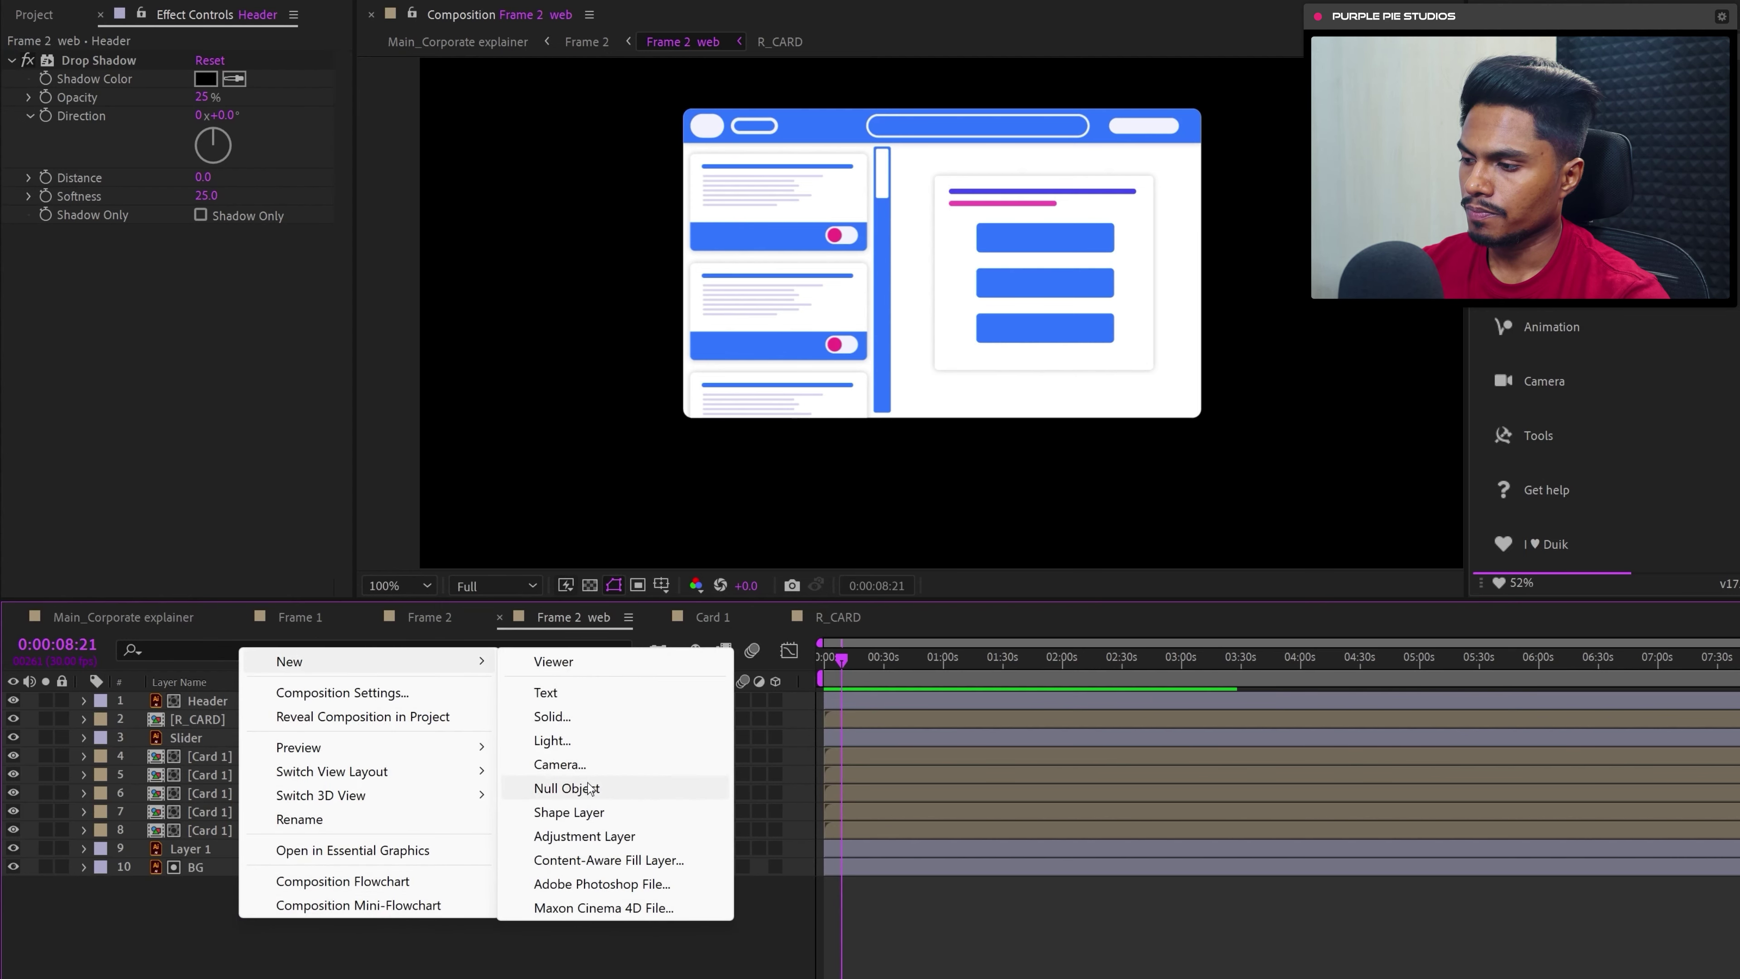
pyautogui.click(566, 787)
pyautogui.moveTo(945, 319); pyautogui.dragTo(756, 160)
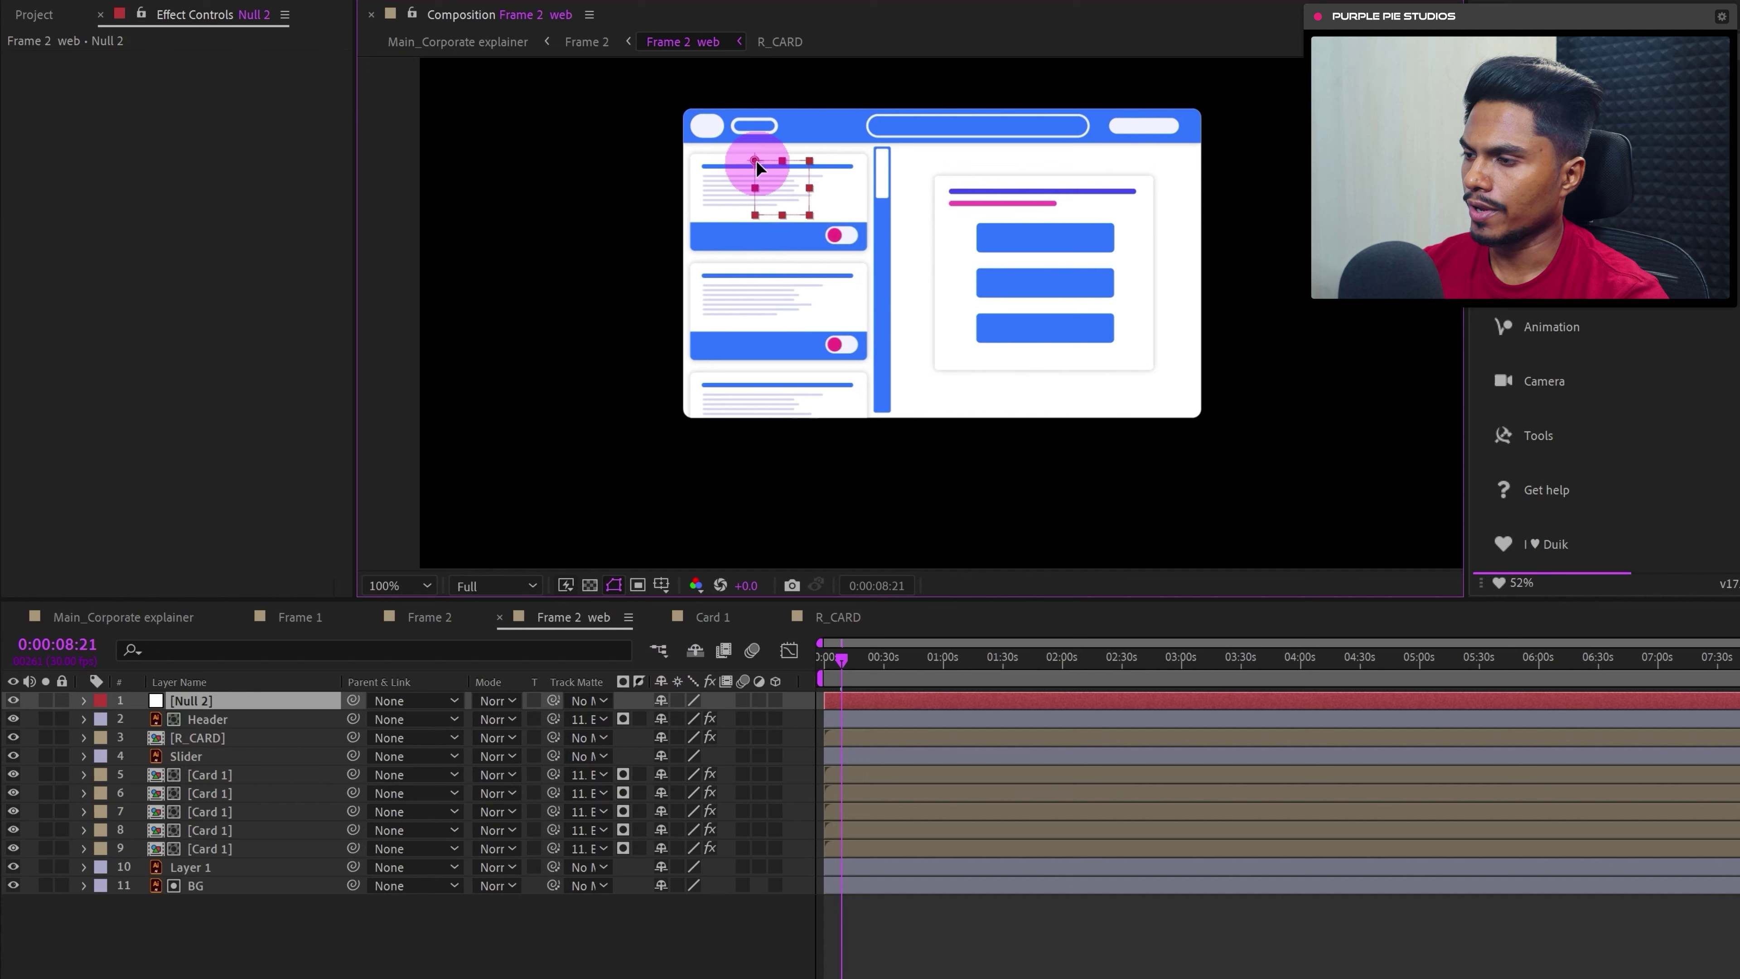
# - Move the null layer directly below the Slider layer and rename it Card
pyautogui.click(251, 699)
pyautogui.moveTo(246, 700); pyautogui.dragTo(245, 764)
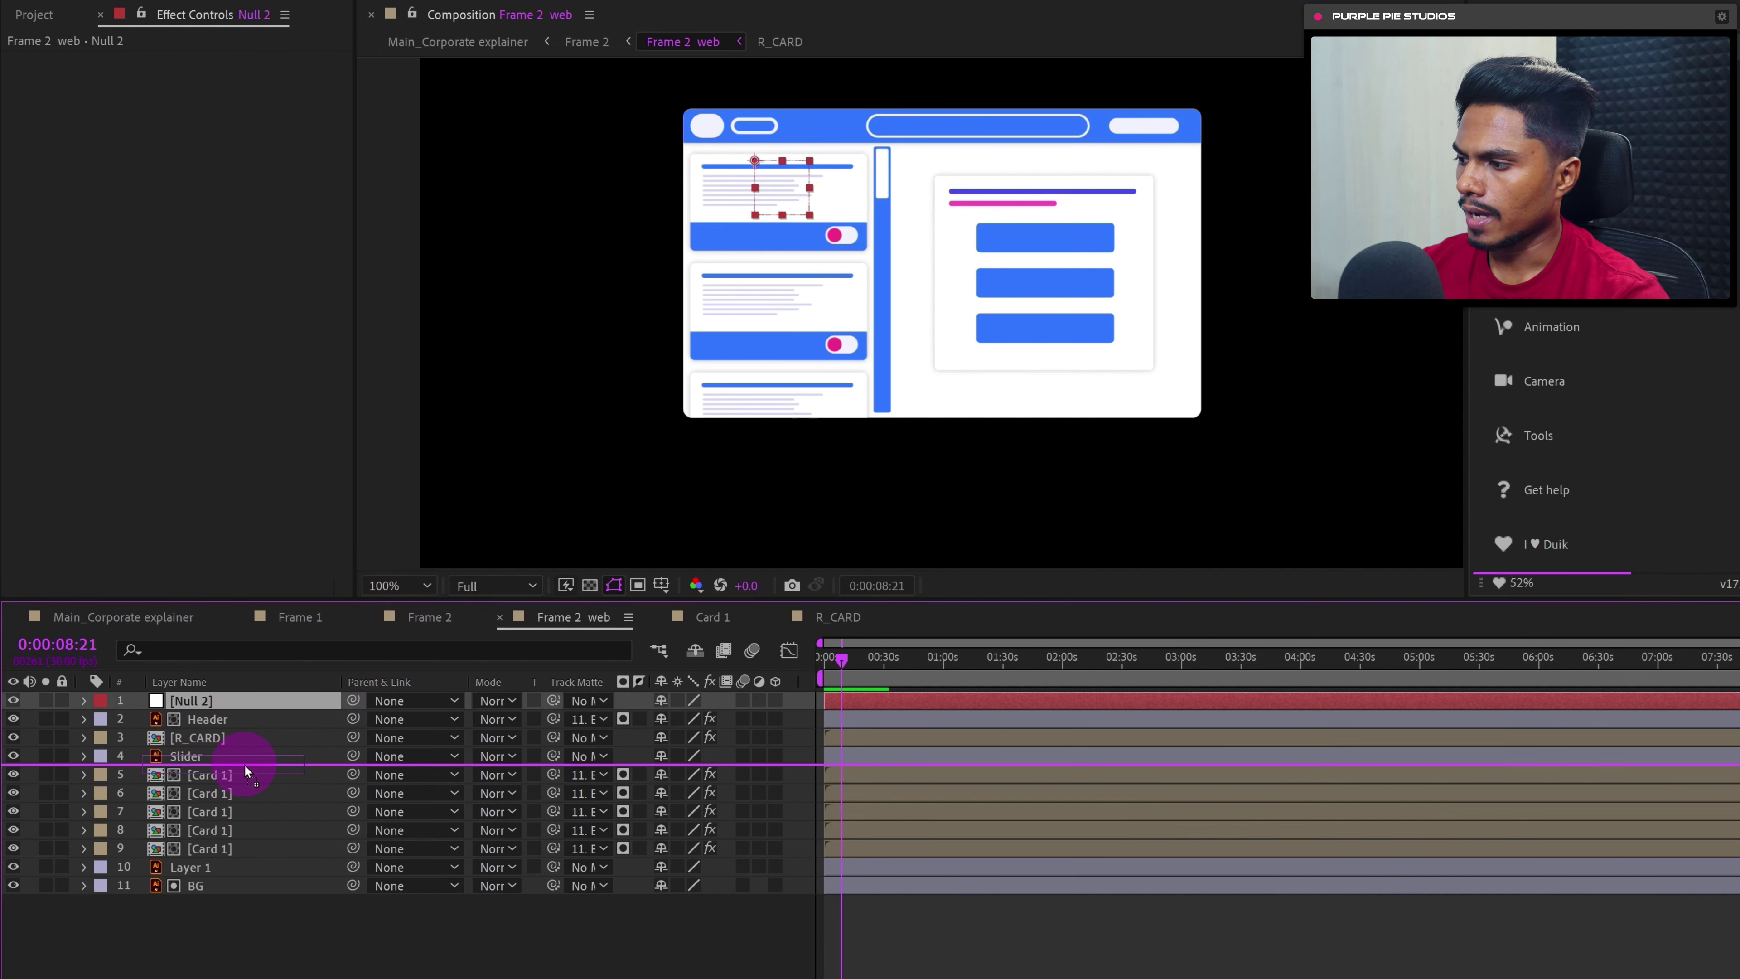
pyautogui.click(208, 774)
pyautogui.click(213, 760)
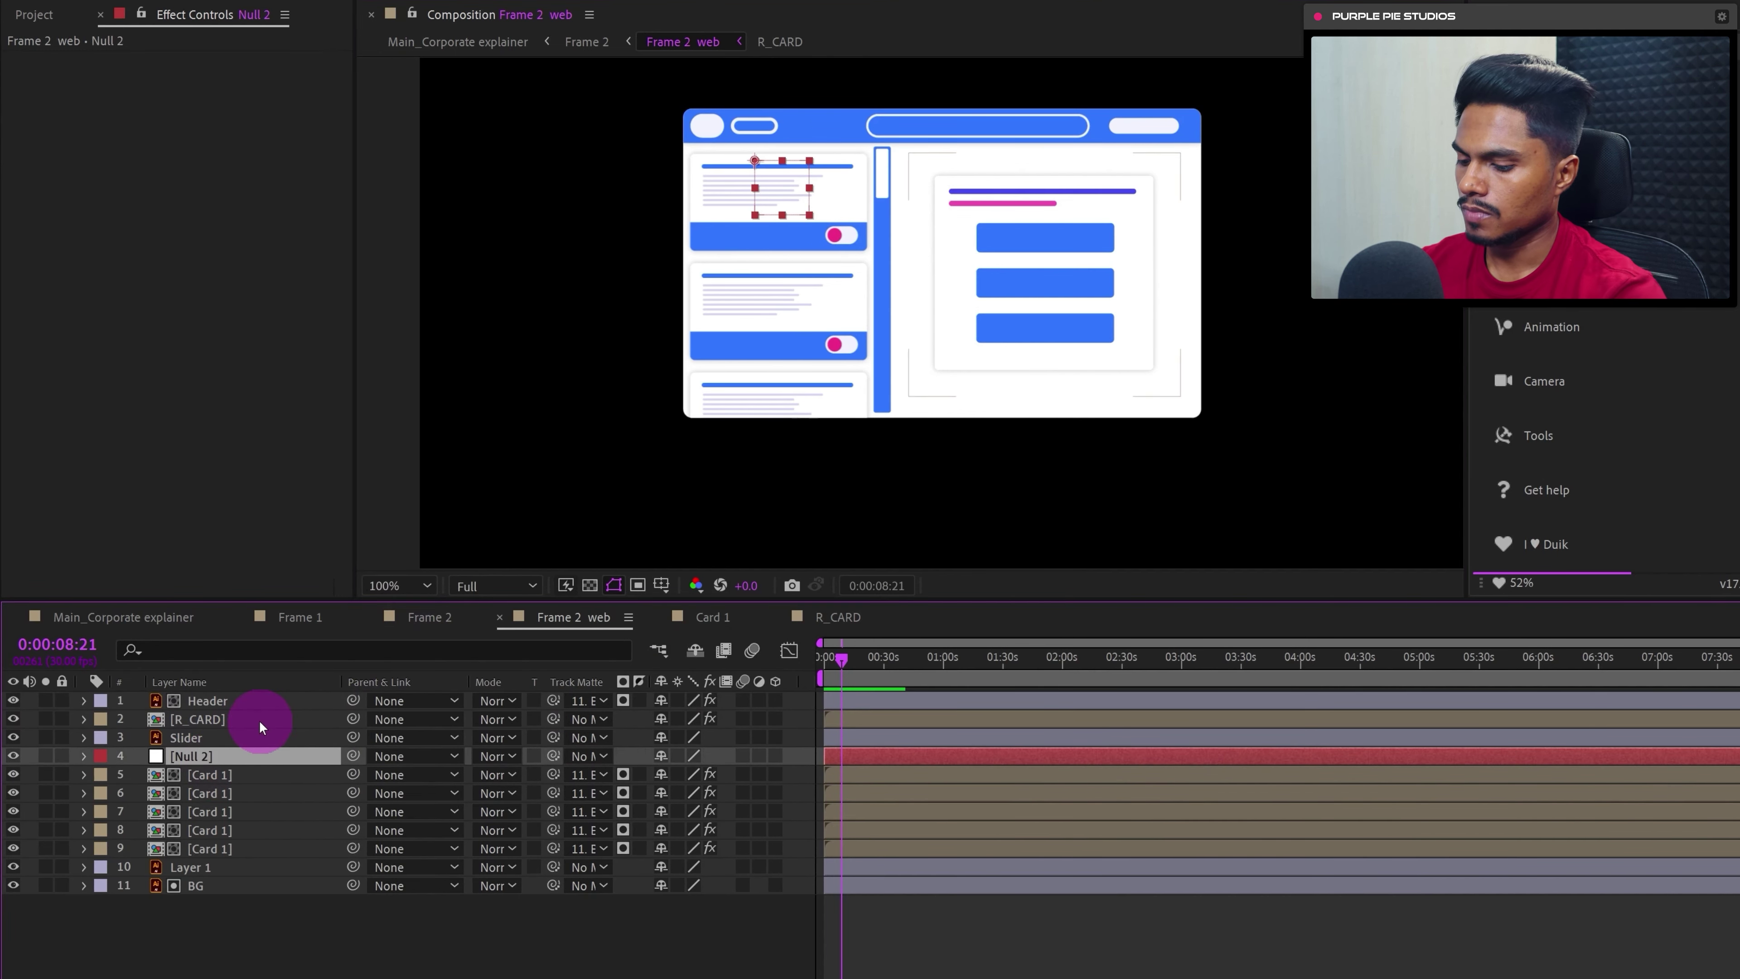
pyautogui.press('Return')
pyautogui.write('Card')
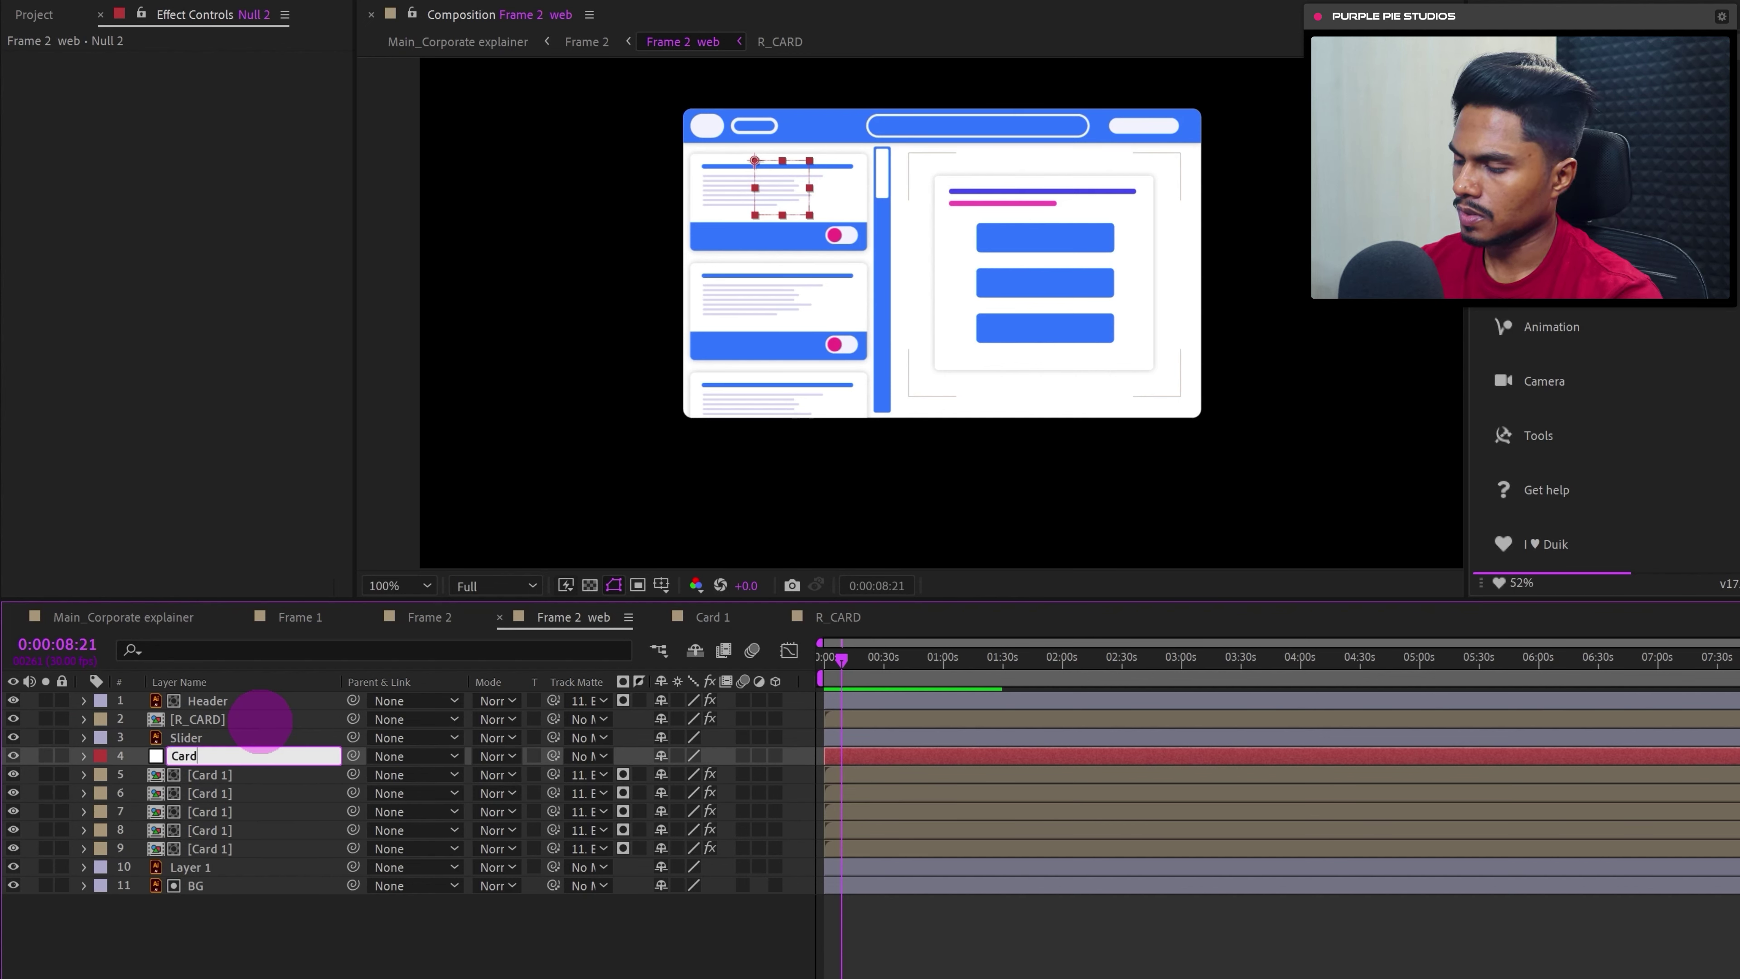
# - Parent all five Card 1 layers to the Card null
pyautogui.click(215, 778)
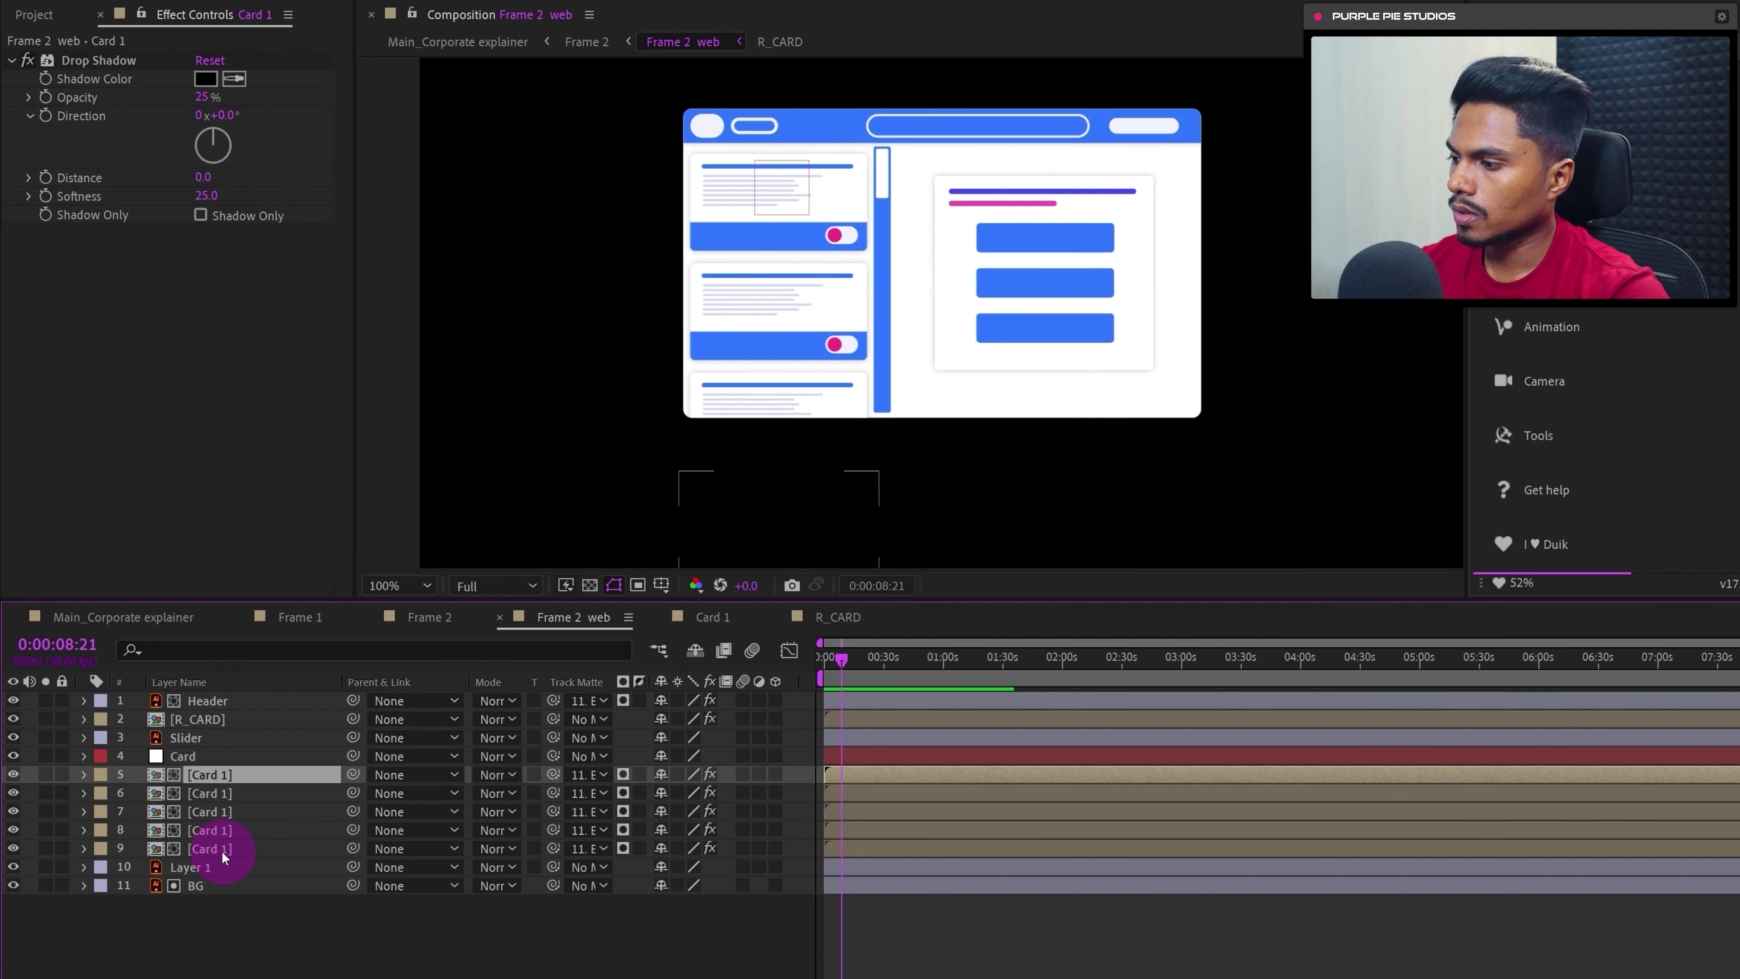
pyautogui.keyDown('shift'); pyautogui.click(219, 853); pyautogui.keyUp('shift')
pyautogui.moveTo(353, 774); pyautogui.dragTo(223, 754)
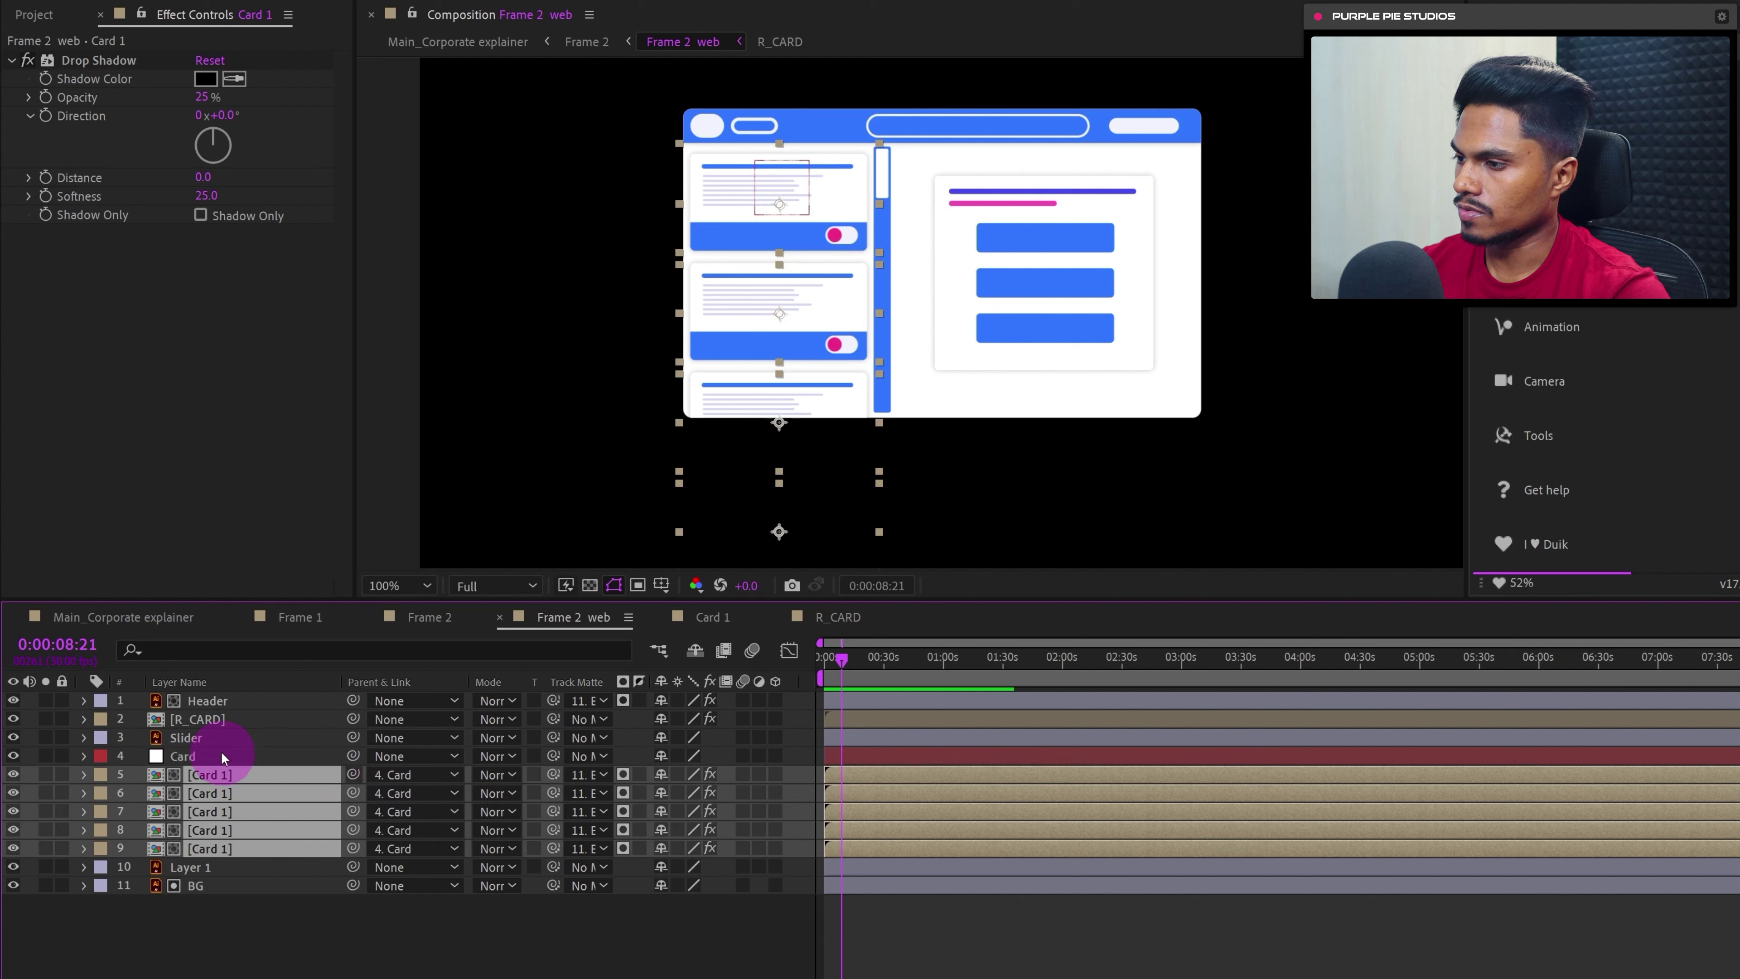
pyautogui.click(207, 745)
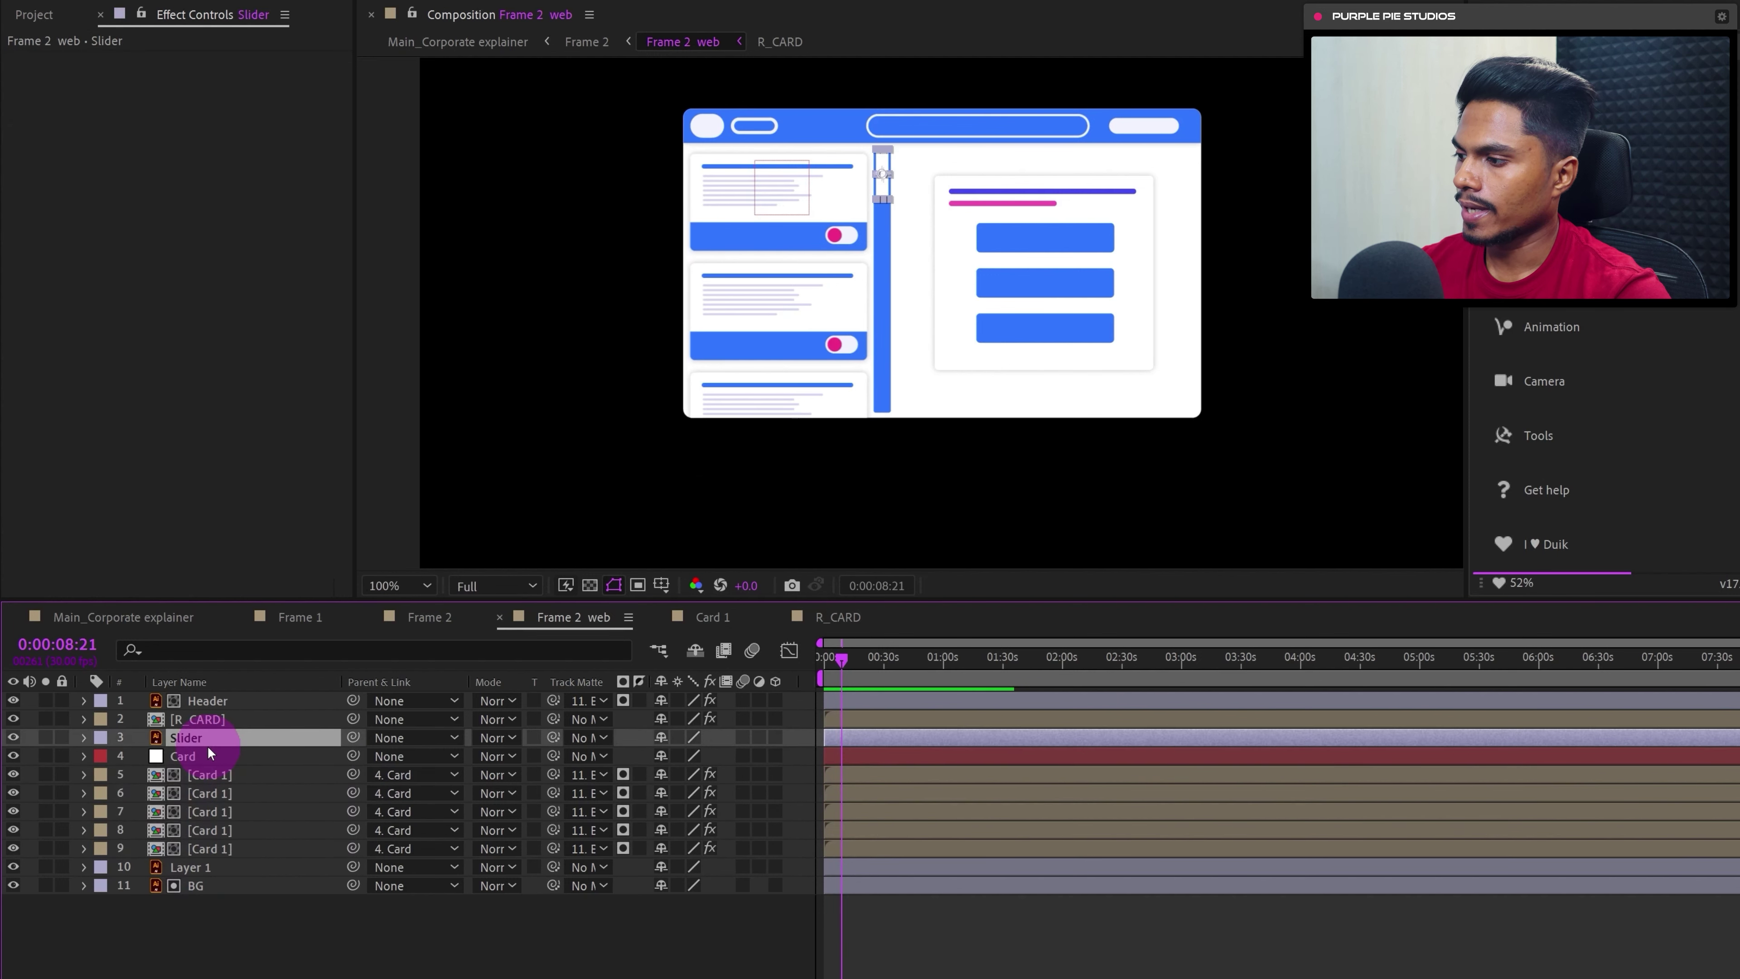
pyautogui.moveTo(793, 180)
pyautogui.mouseDown()
pyautogui.moveTo(803, 99)
pyautogui.moveTo(804, 207)
pyautogui.mouseUp()
pyautogui.click(652, 956)
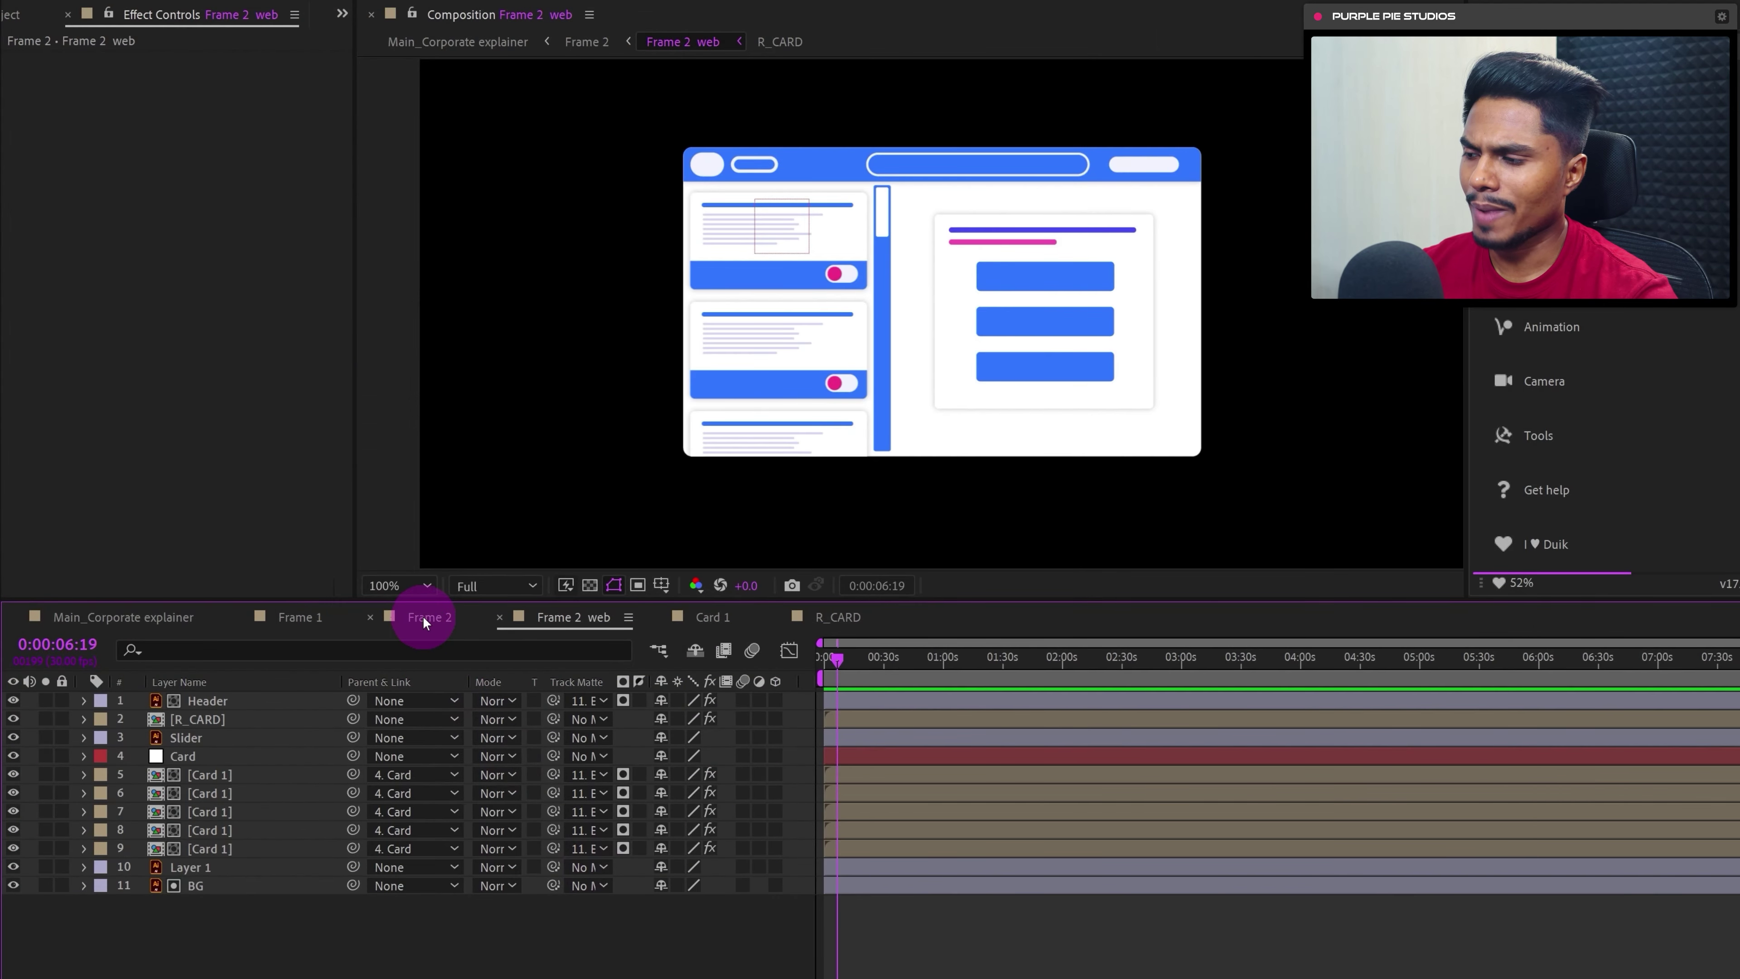
# - In the Frame 2 composition, make the Frame 2 web layer start at 0:00:06:29
pyautogui.click(423, 616)
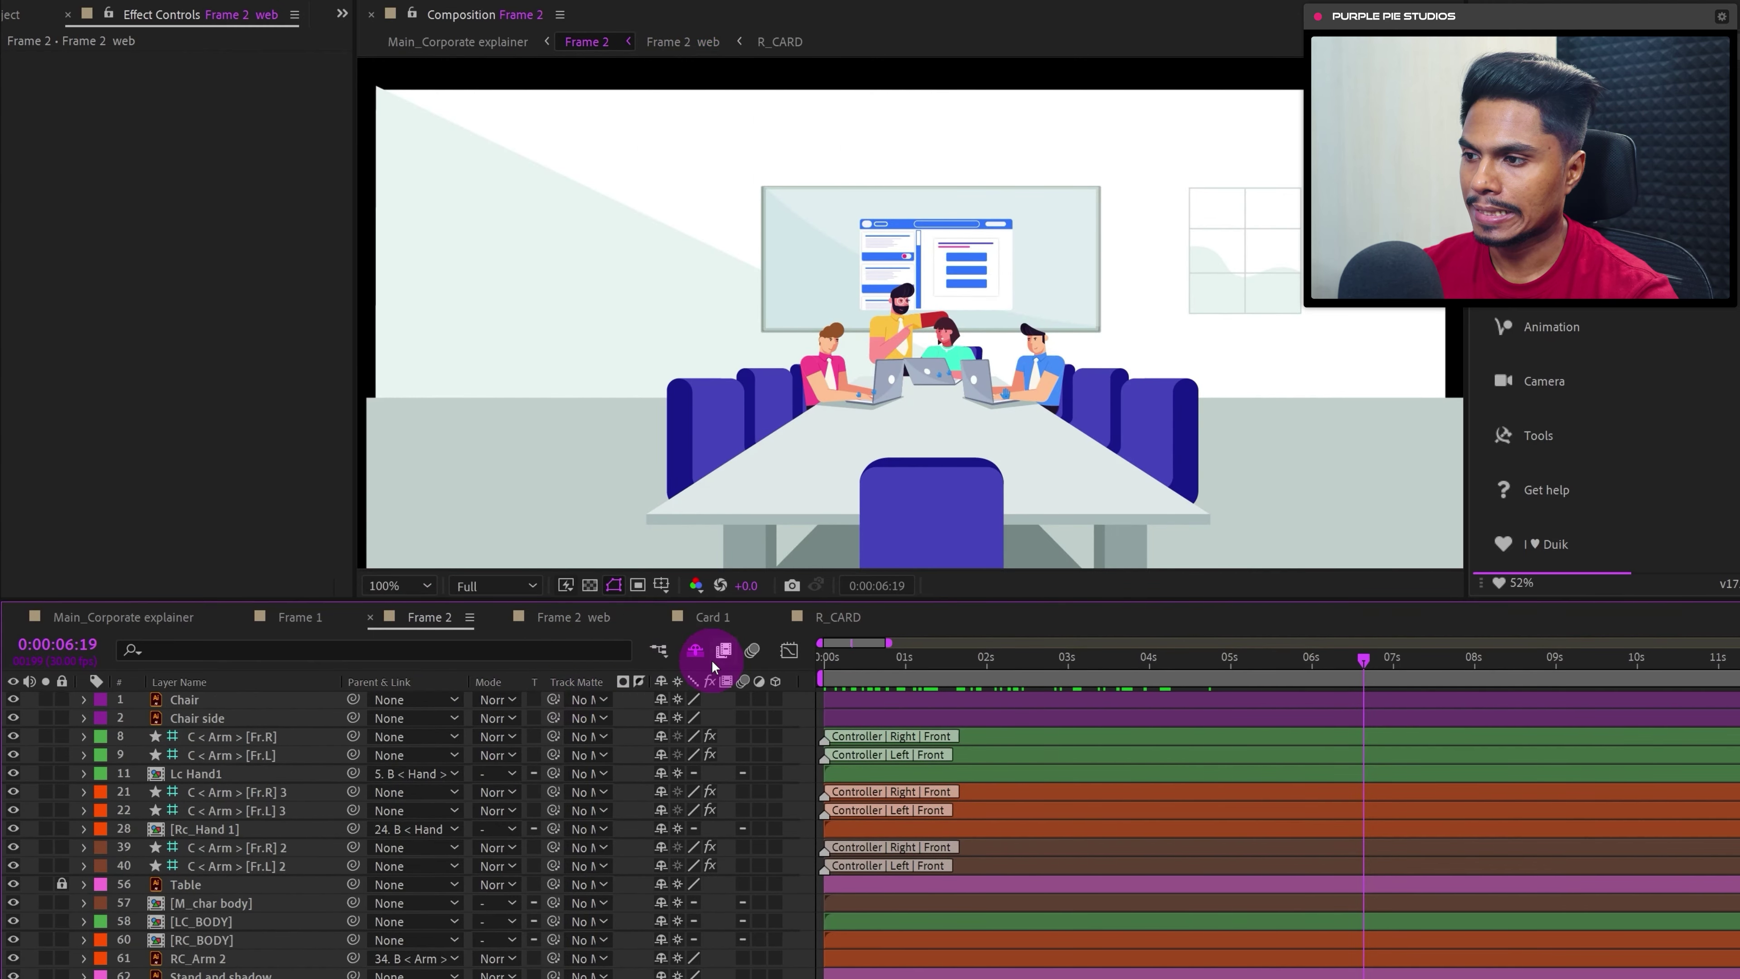
pyautogui.moveTo(1151, 663); pyautogui.dragTo(975, 675)
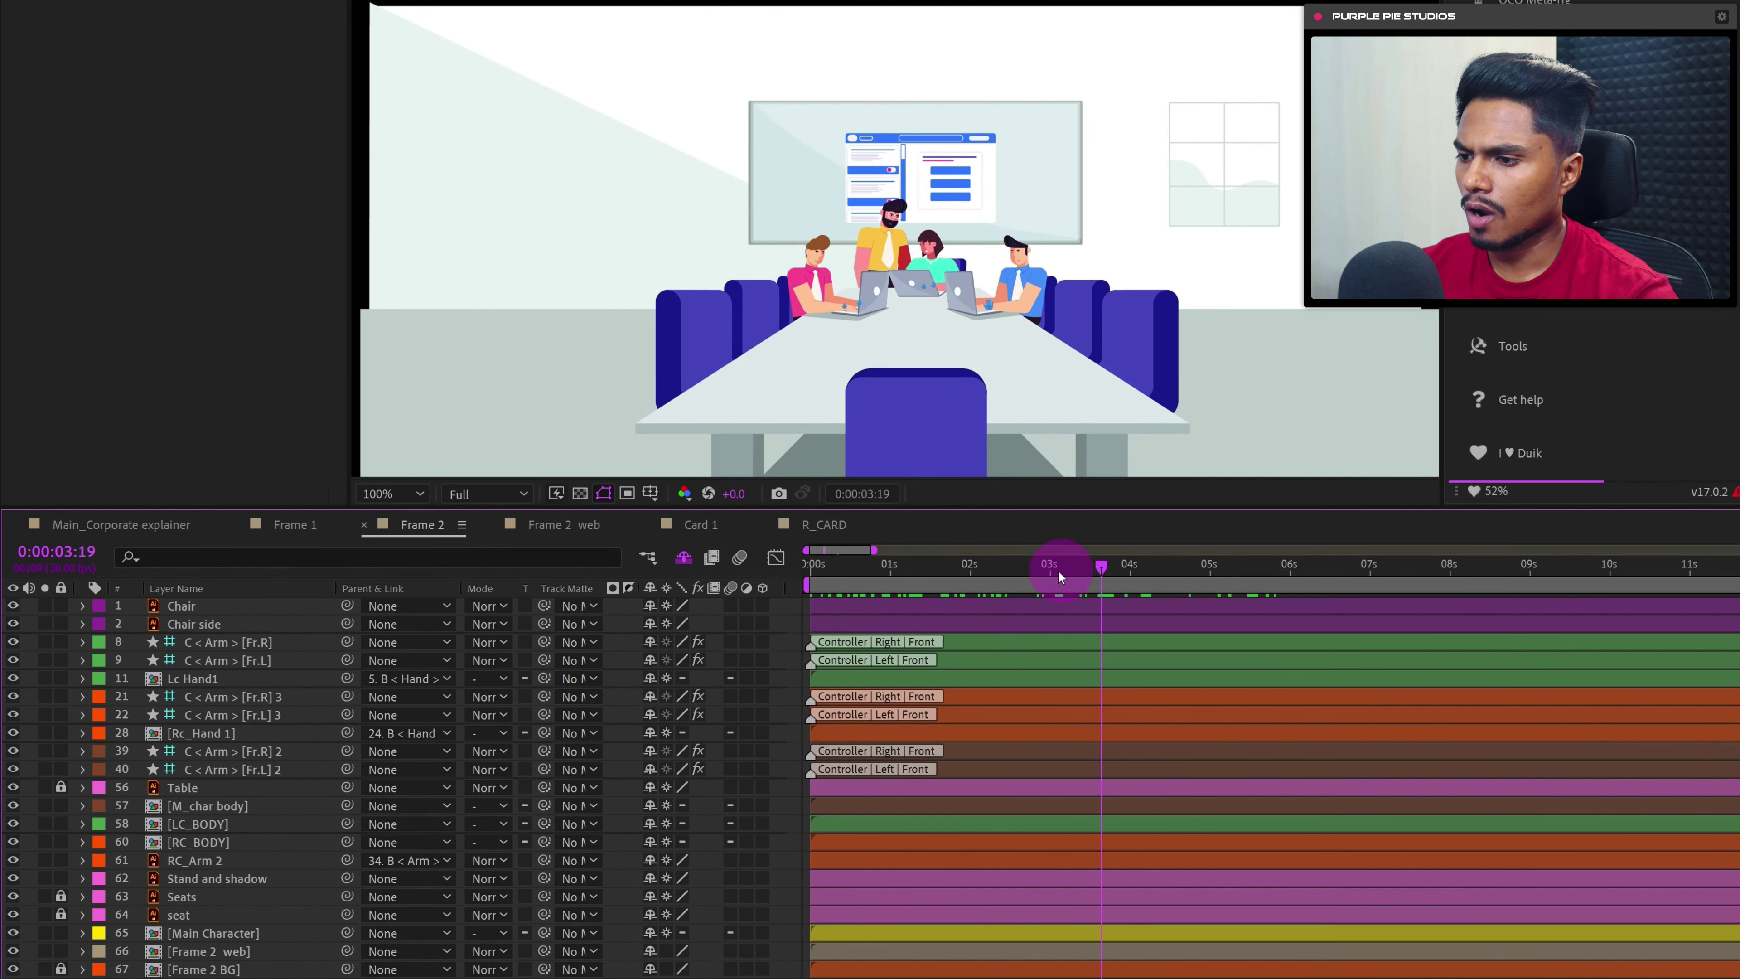
pyautogui.moveTo(961, 582); pyautogui.dragTo(1368, 614)
pyautogui.click(921, 351)
pyautogui.scroll(1, 925, 347)
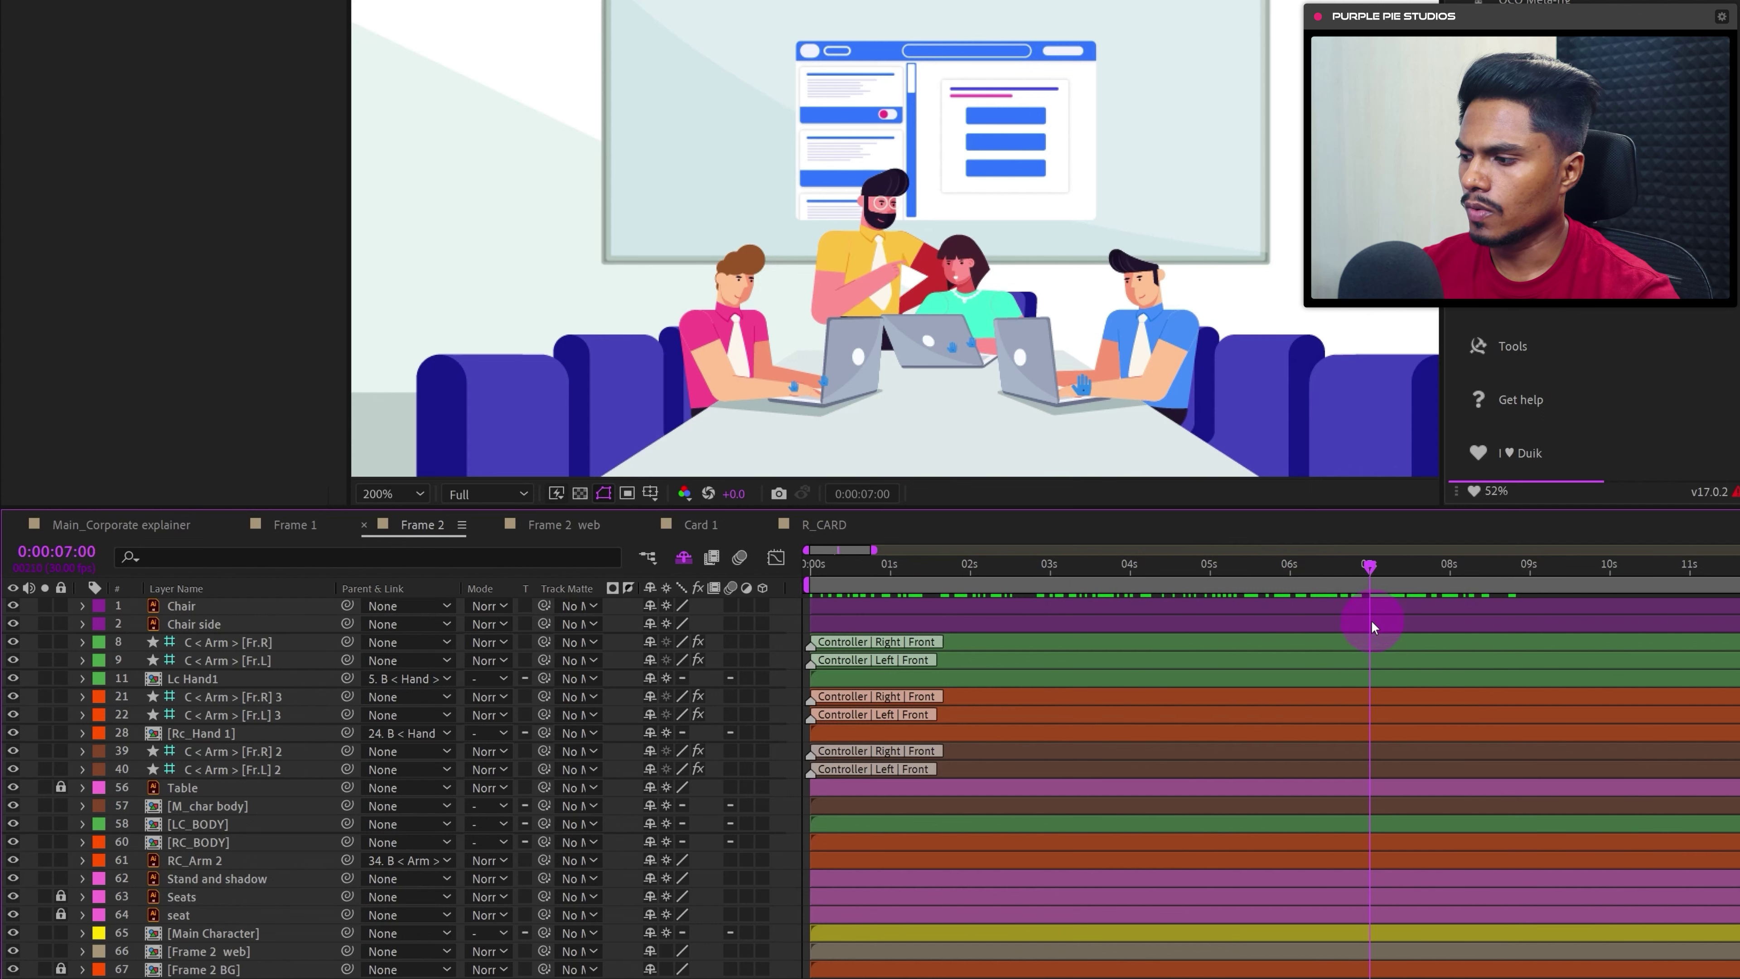
pyautogui.click(192, 953)
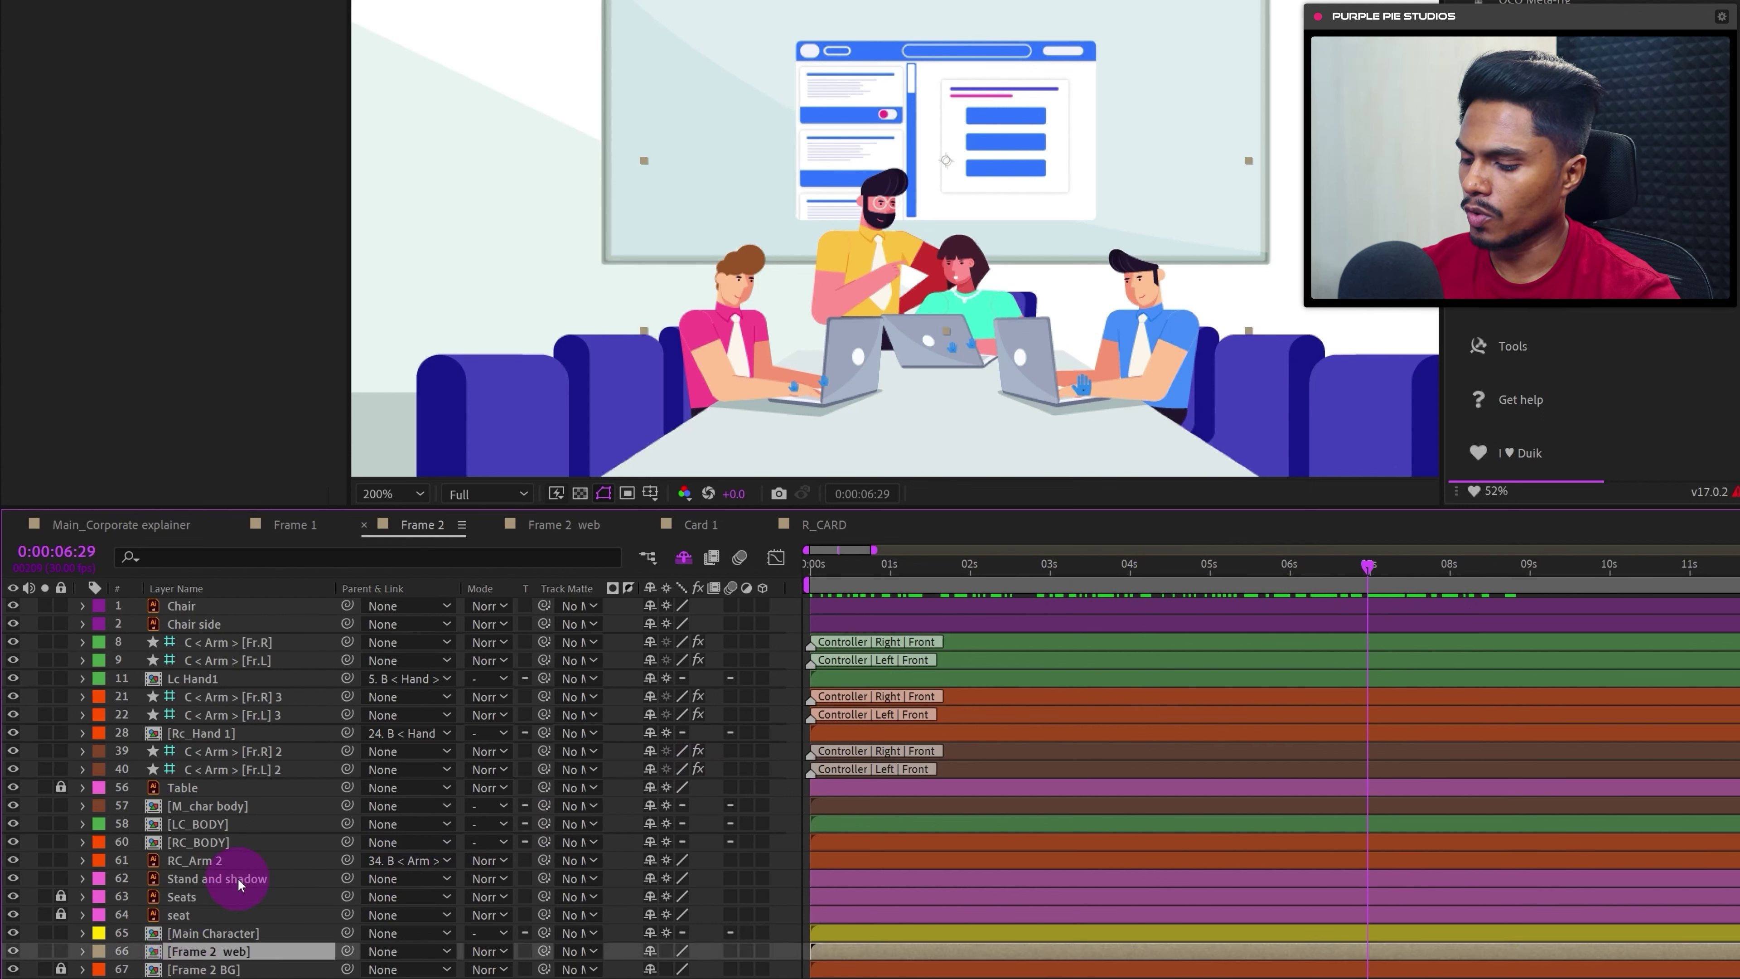
pyautogui.press('=')
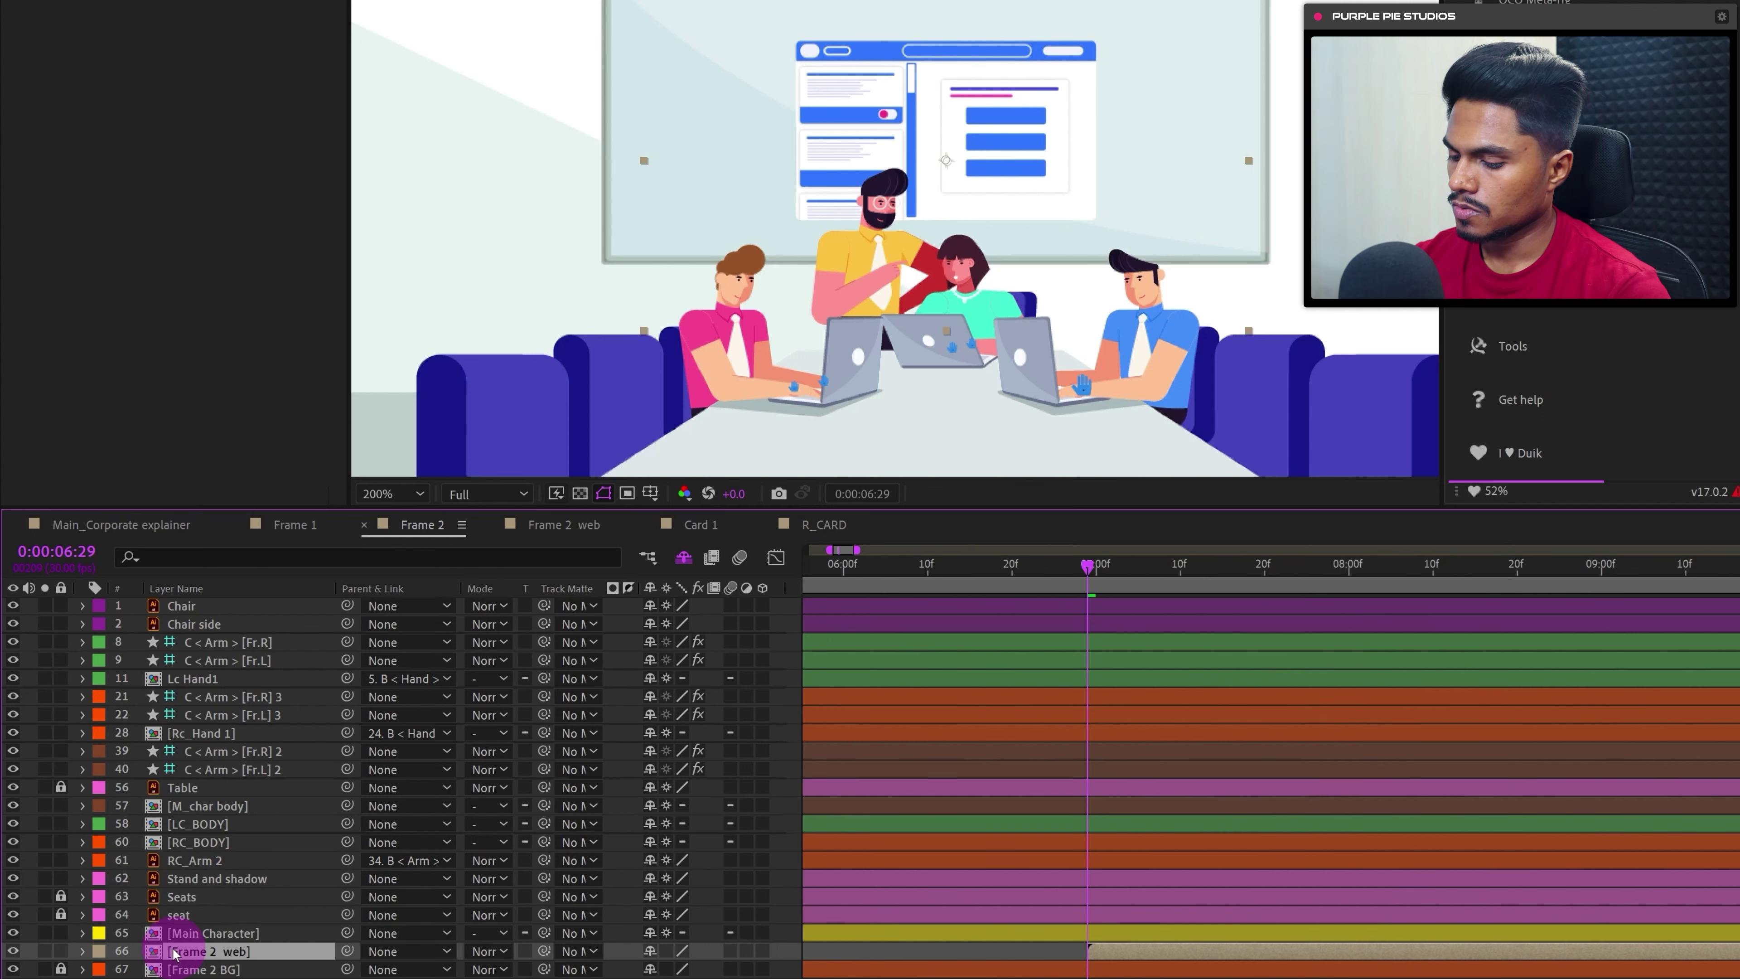
# - Add position, scale and opacity keyframes to the Frame 2 web layer at 0:00:06:29
pyautogui.press('p')
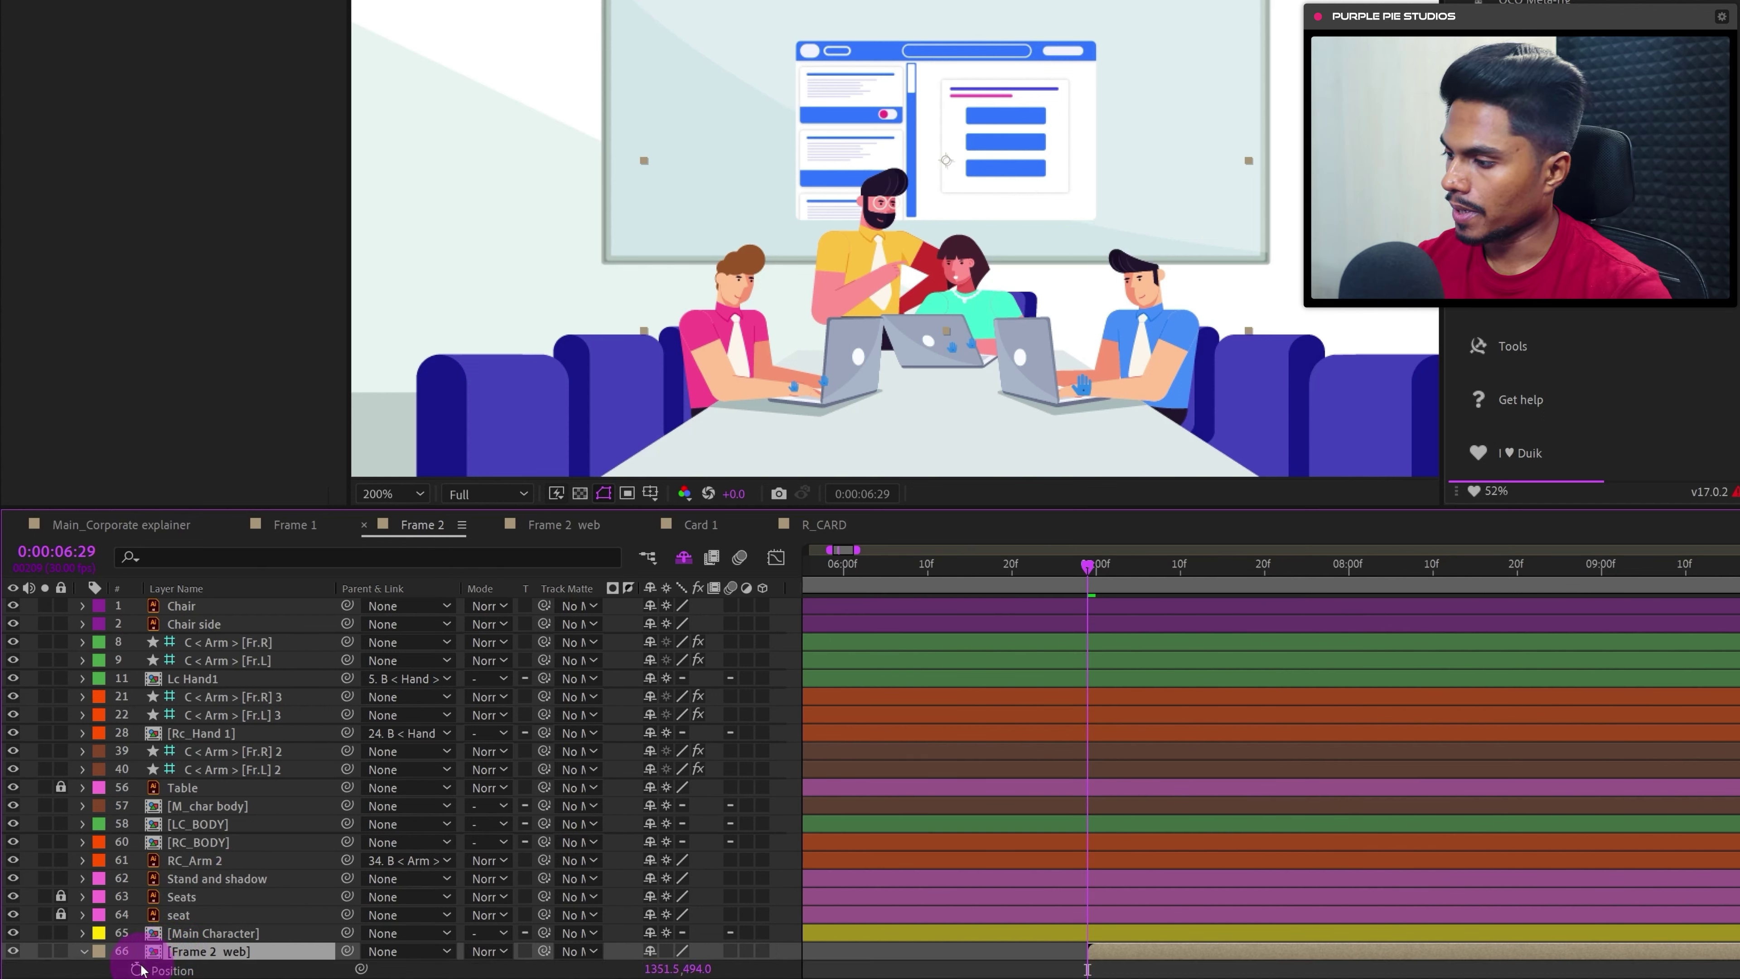
pyautogui.click(139, 968)
pyautogui.press('s')
pyautogui.click(138, 968)
pyautogui.click(228, 895)
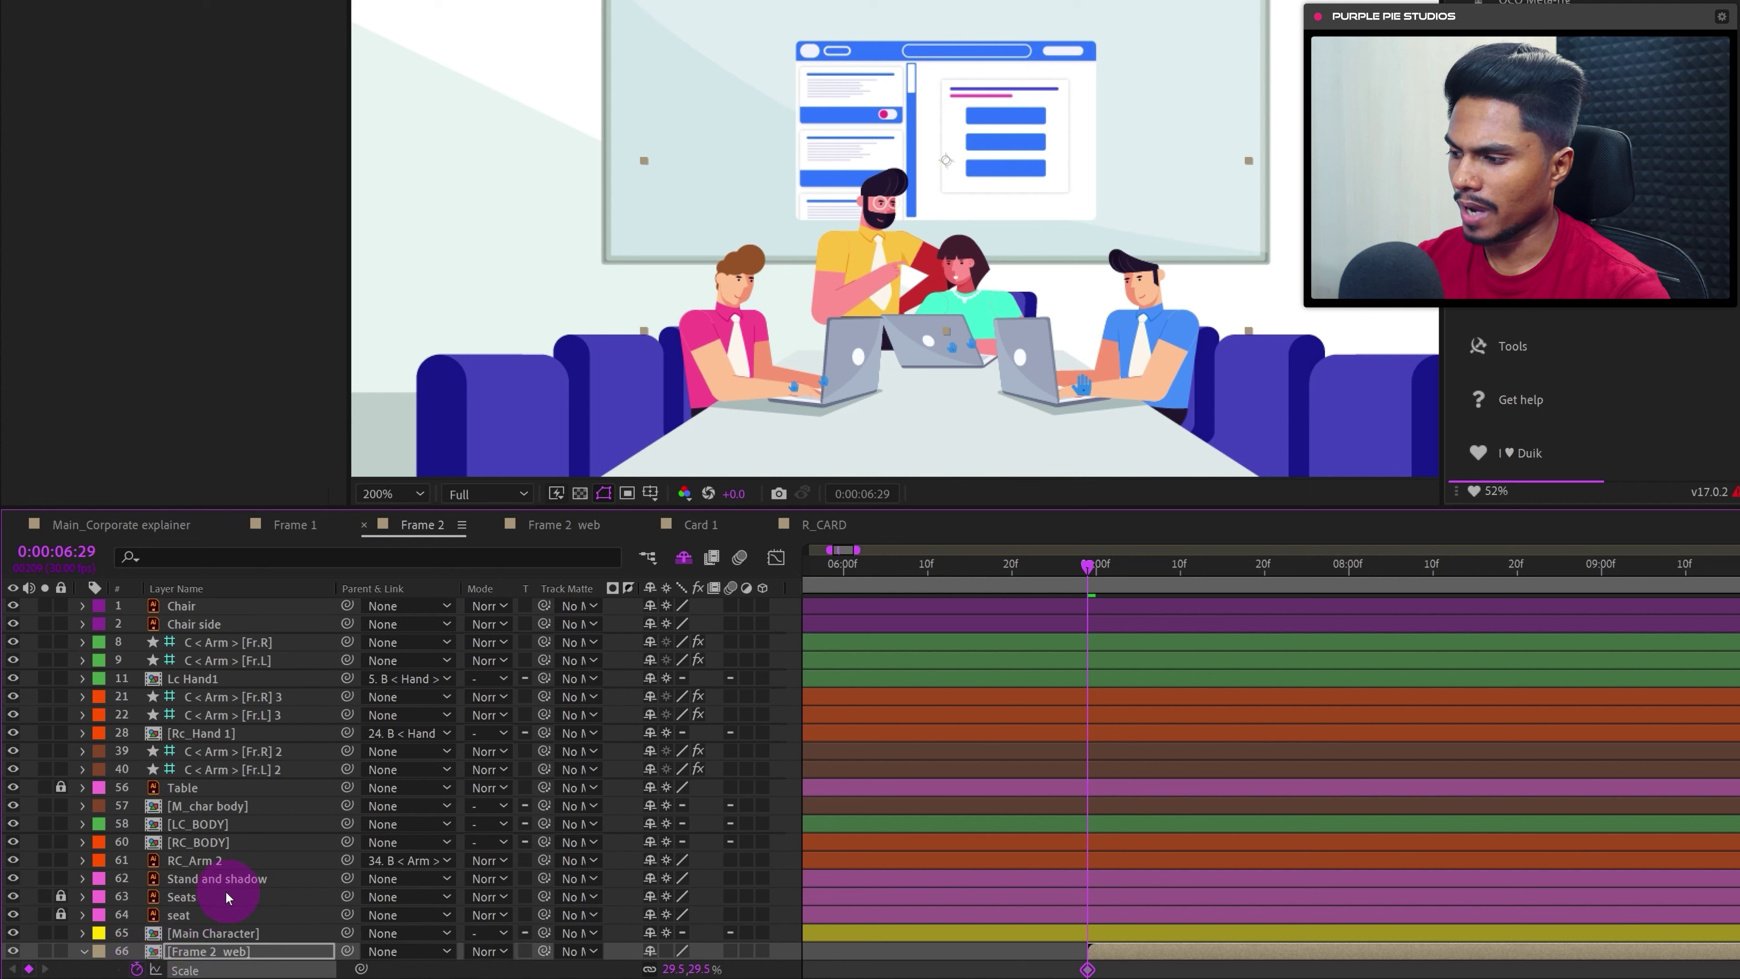
pyautogui.press('t')
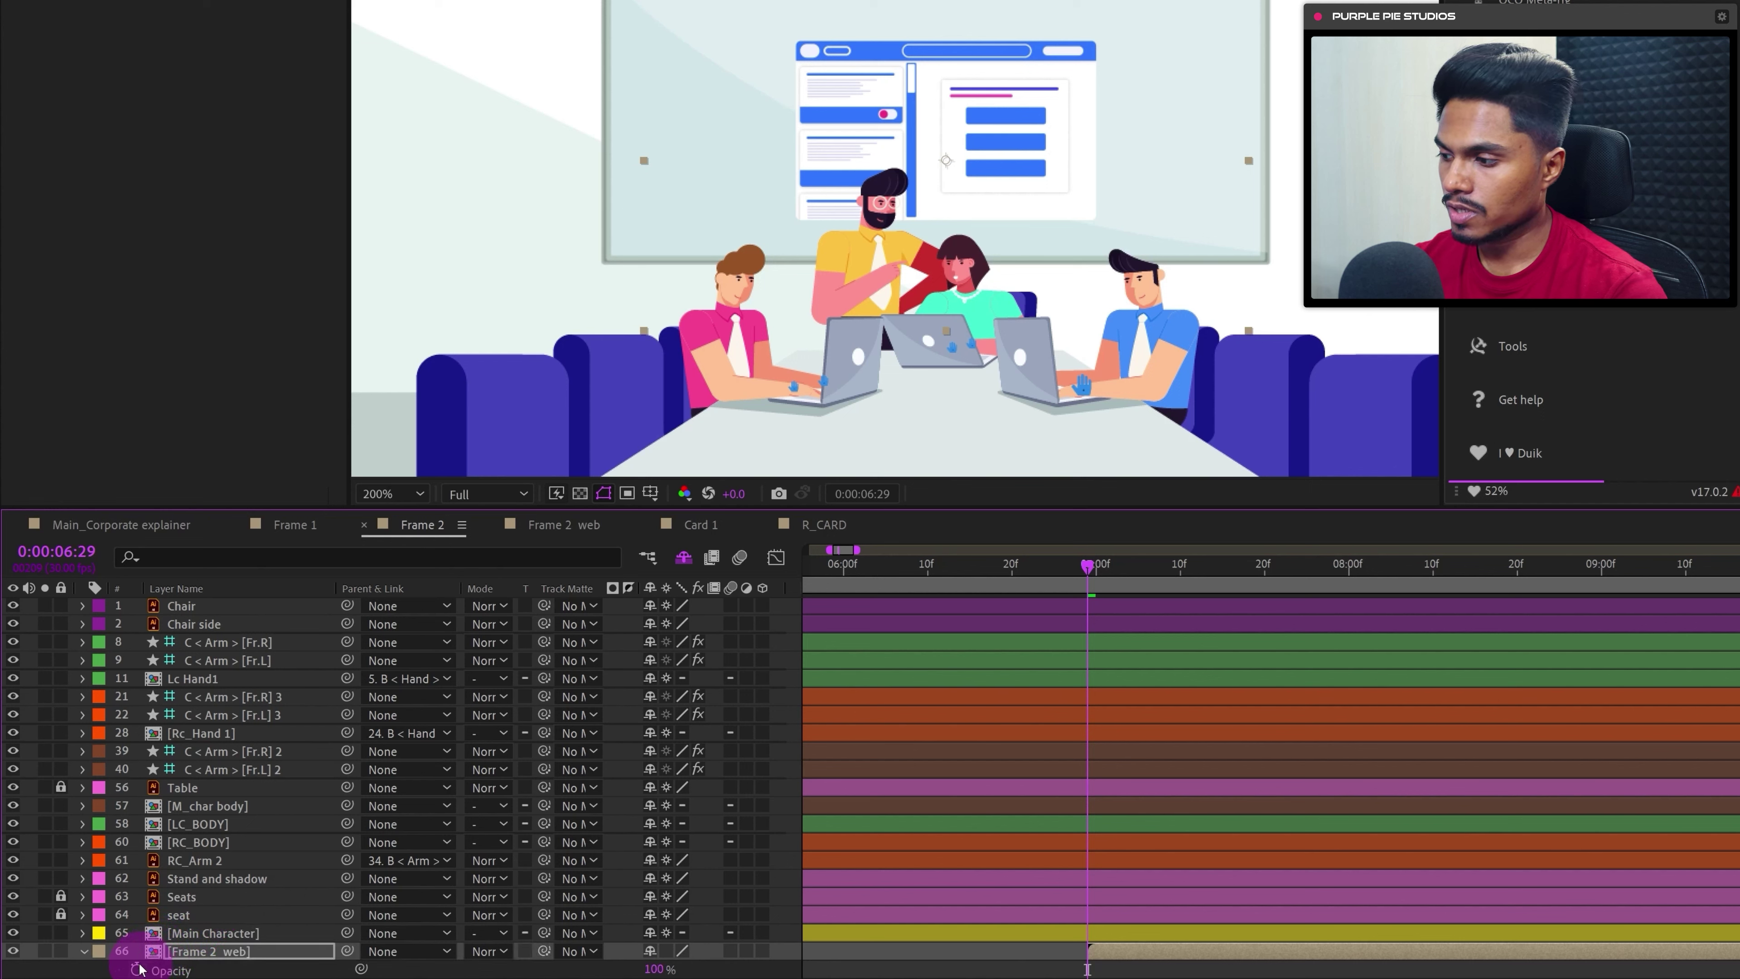
pyautogui.click(137, 969)
pyautogui.click(185, 956)
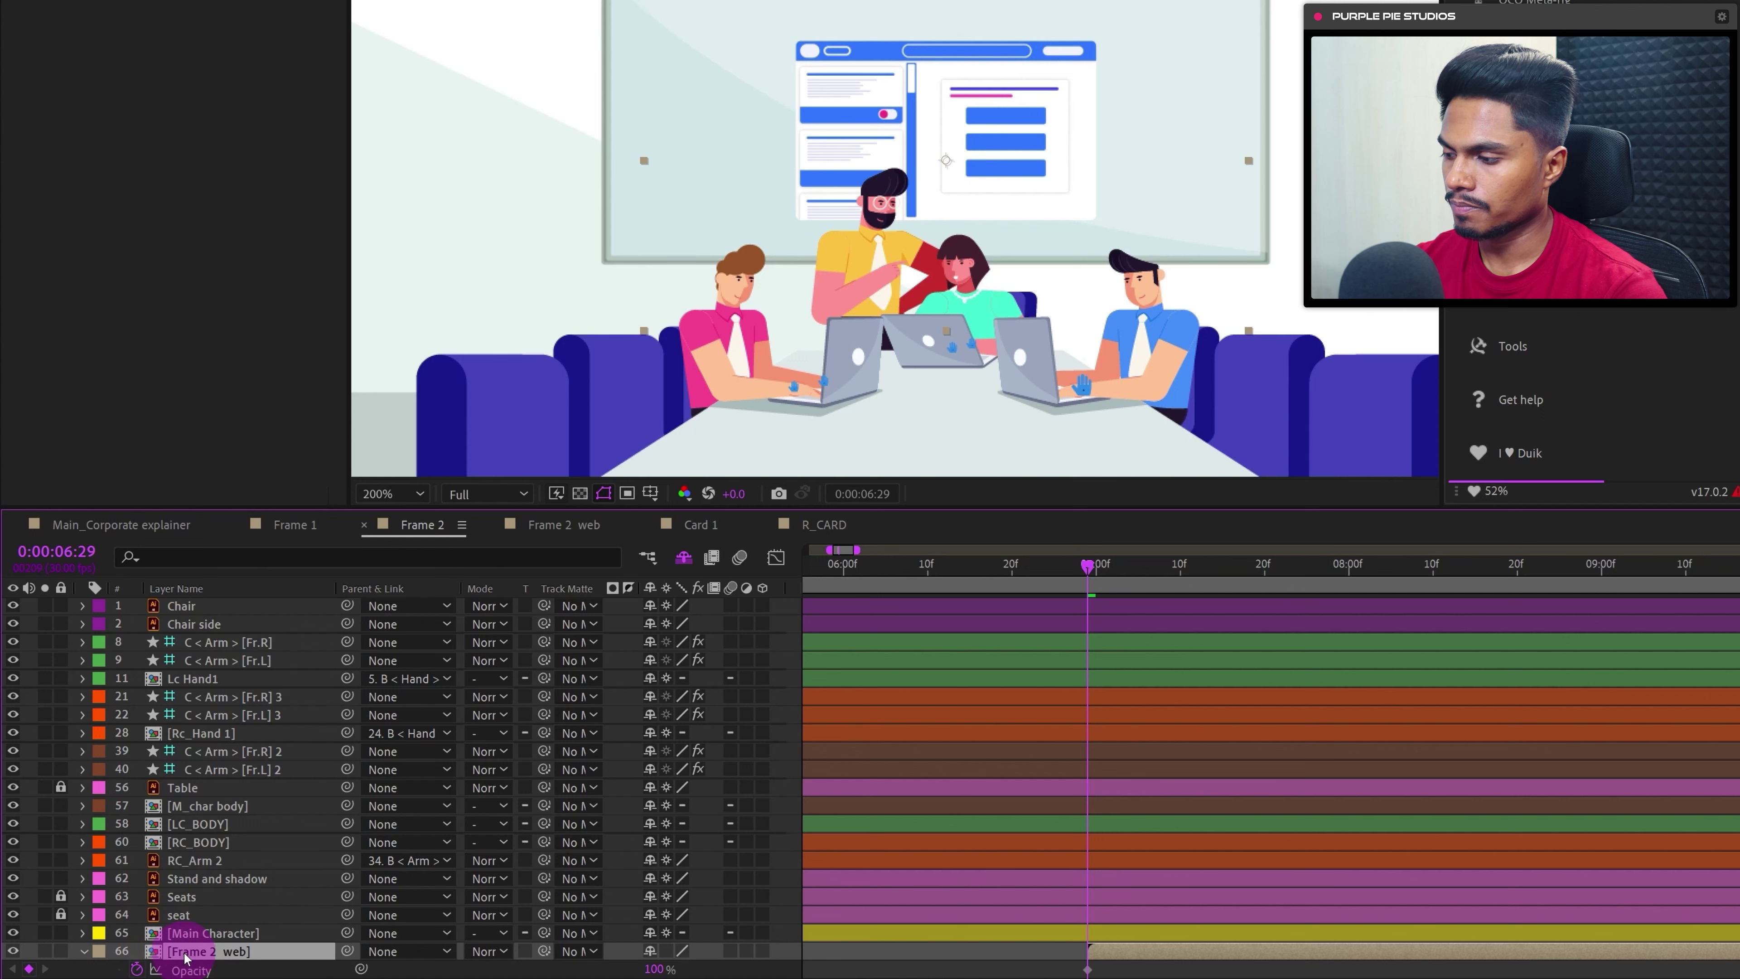
# - Add matching position, scale and opacity keyframes to the Frame 2 web layer 30 frames further on, at 0:00:07:29
pyautogui.hotkey('shift', 'p')
pyautogui.hotkey('shift', 's')
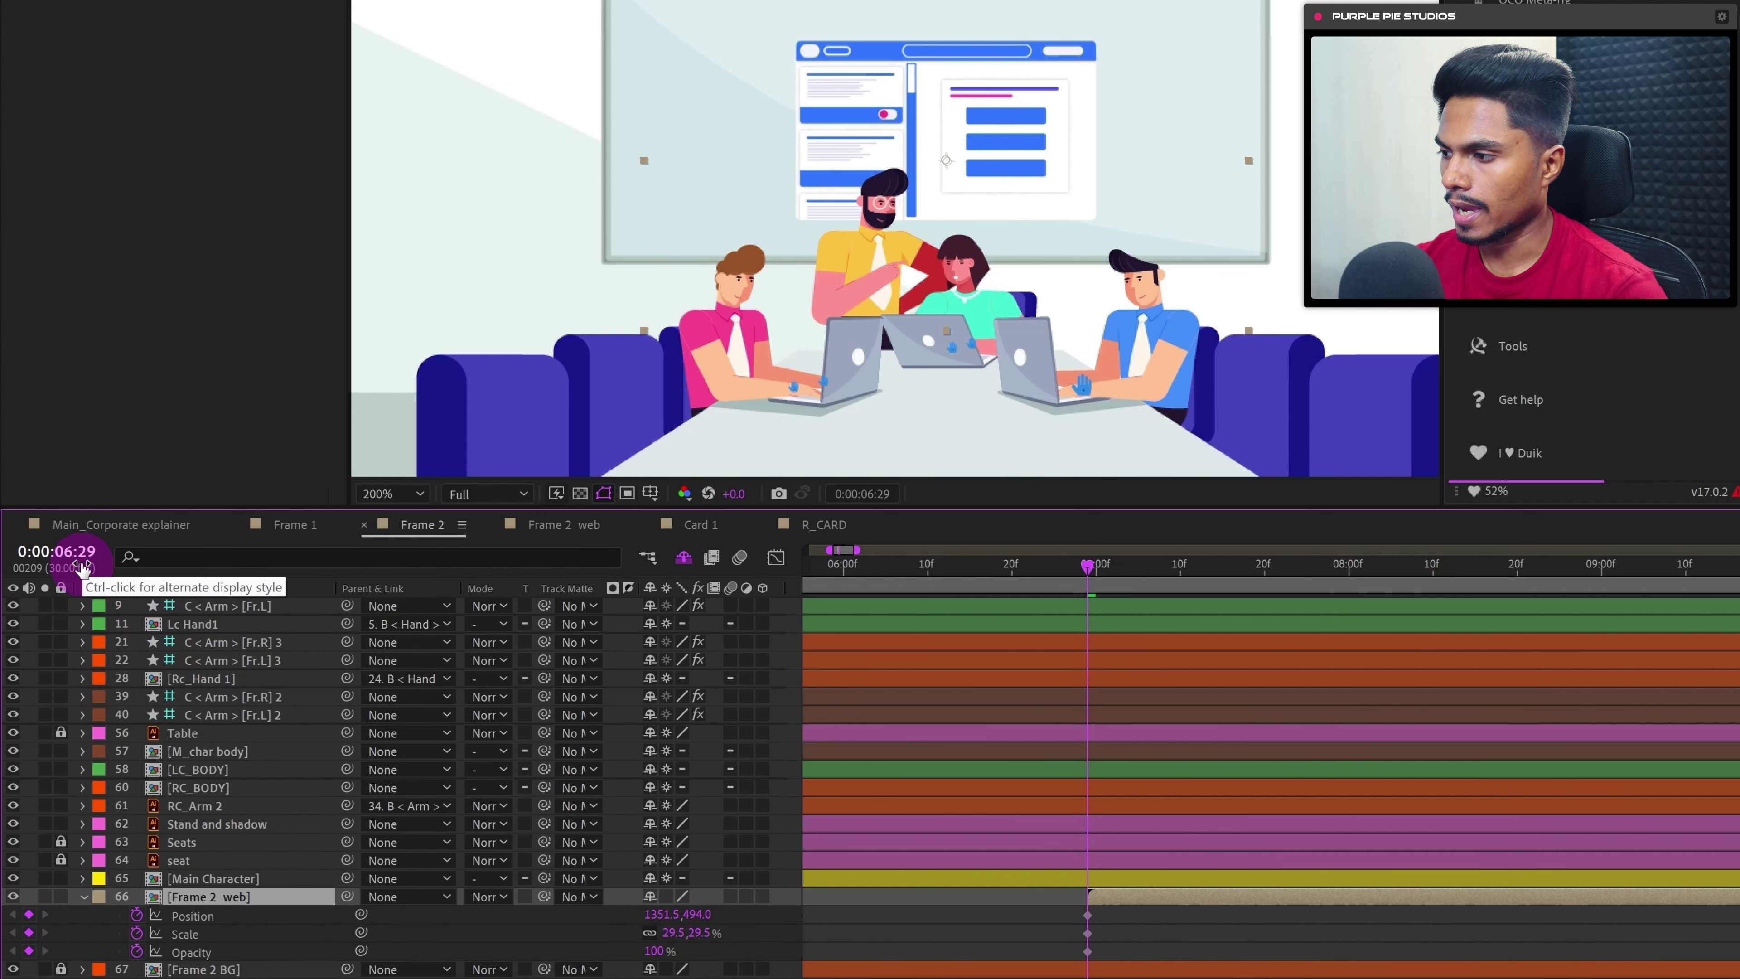
pyautogui.click(1128, 925)
pyautogui.click(69, 553)
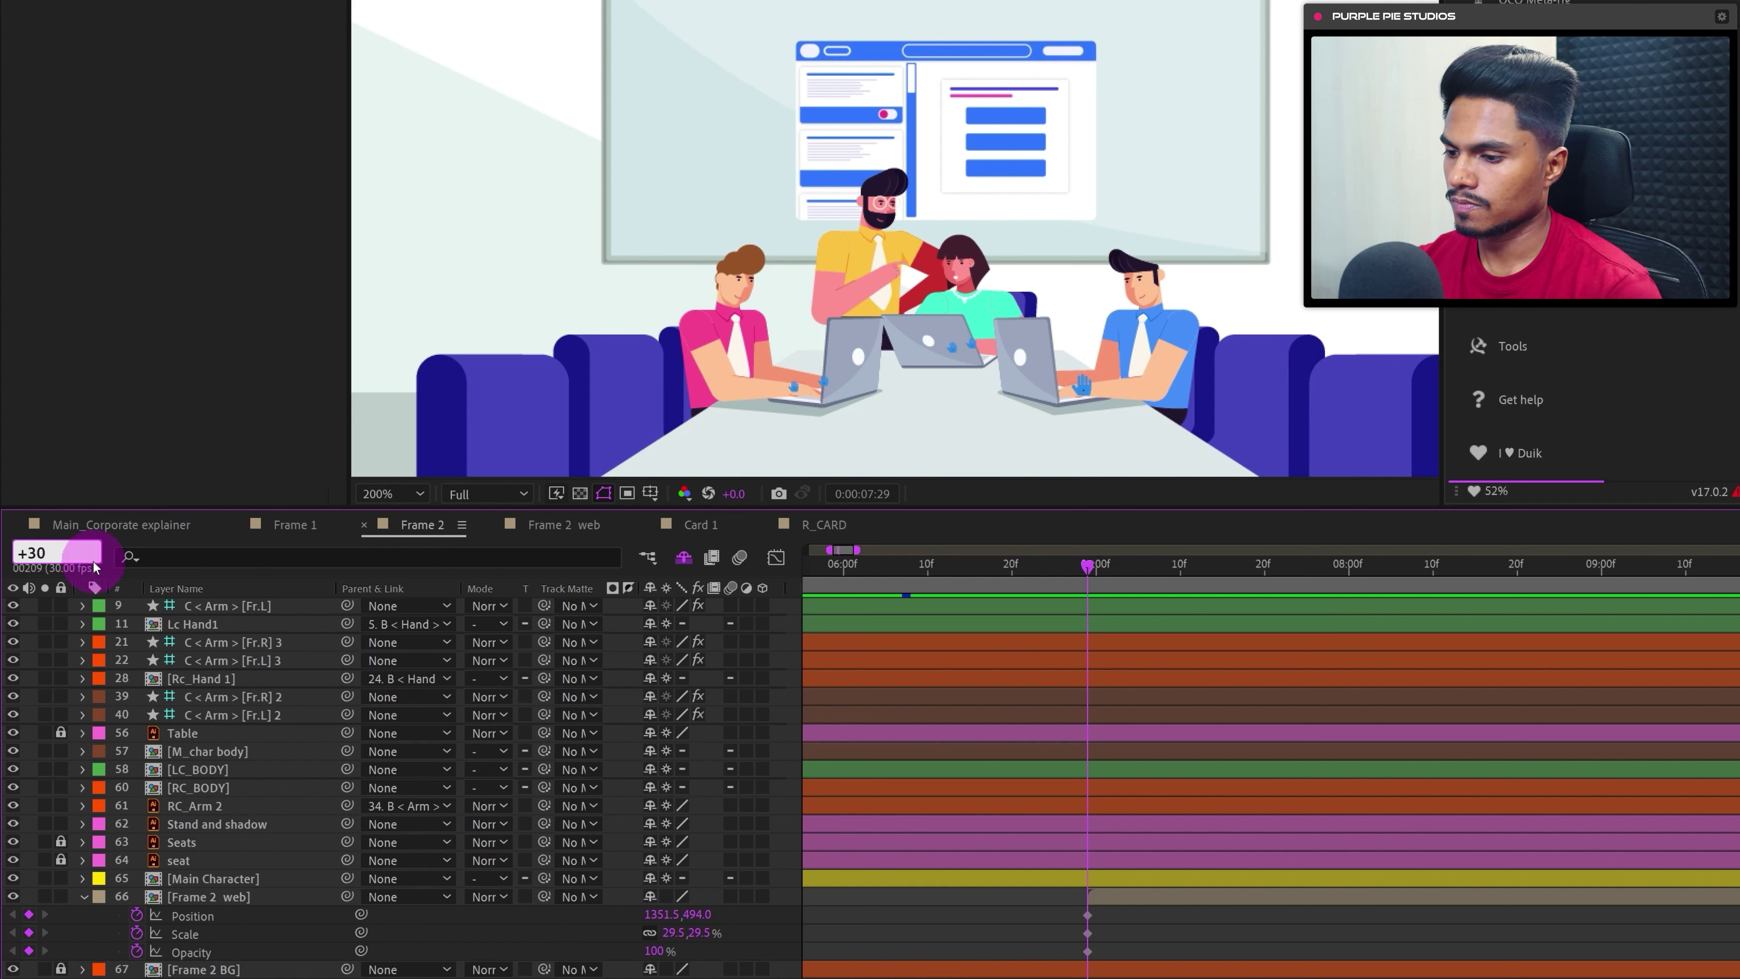
pyautogui.press('Return')
pyautogui.click(29, 913)
pyautogui.click(29, 933)
pyautogui.click(29, 950)
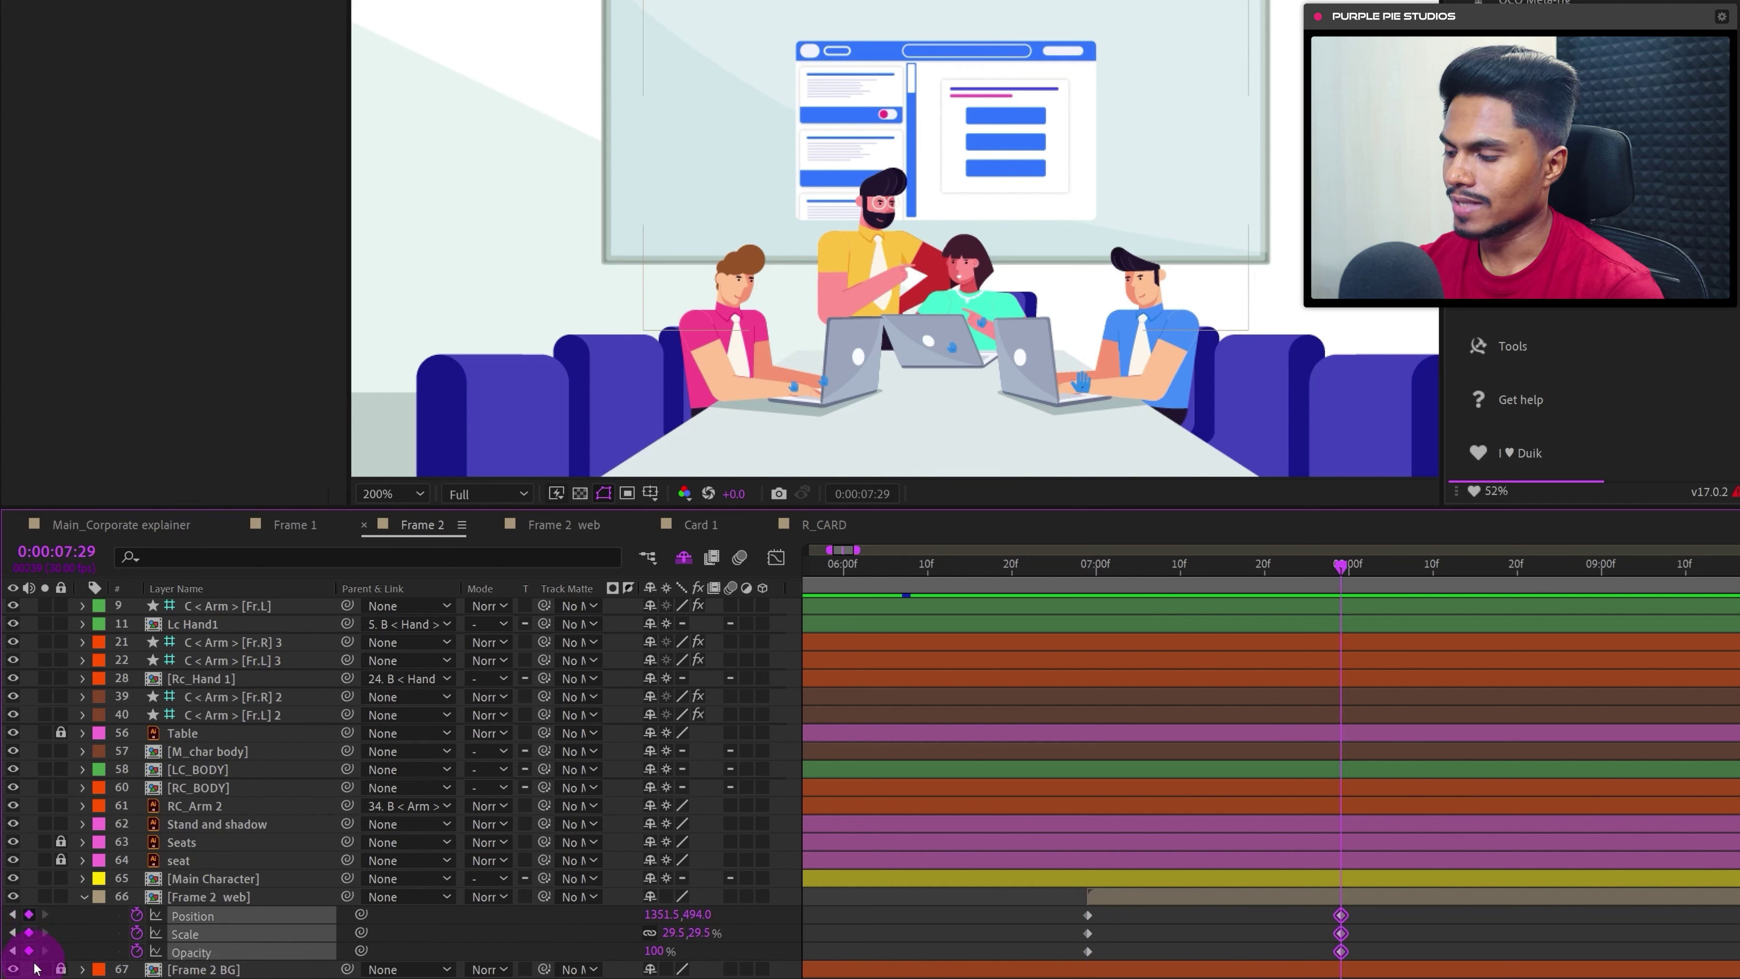
pyautogui.click(54, 939)
# - At 0:00:06:29, lower the Frame 2 web layer to a Y position of 520.5 and set its scale to 19.5%
pyautogui.press('j')
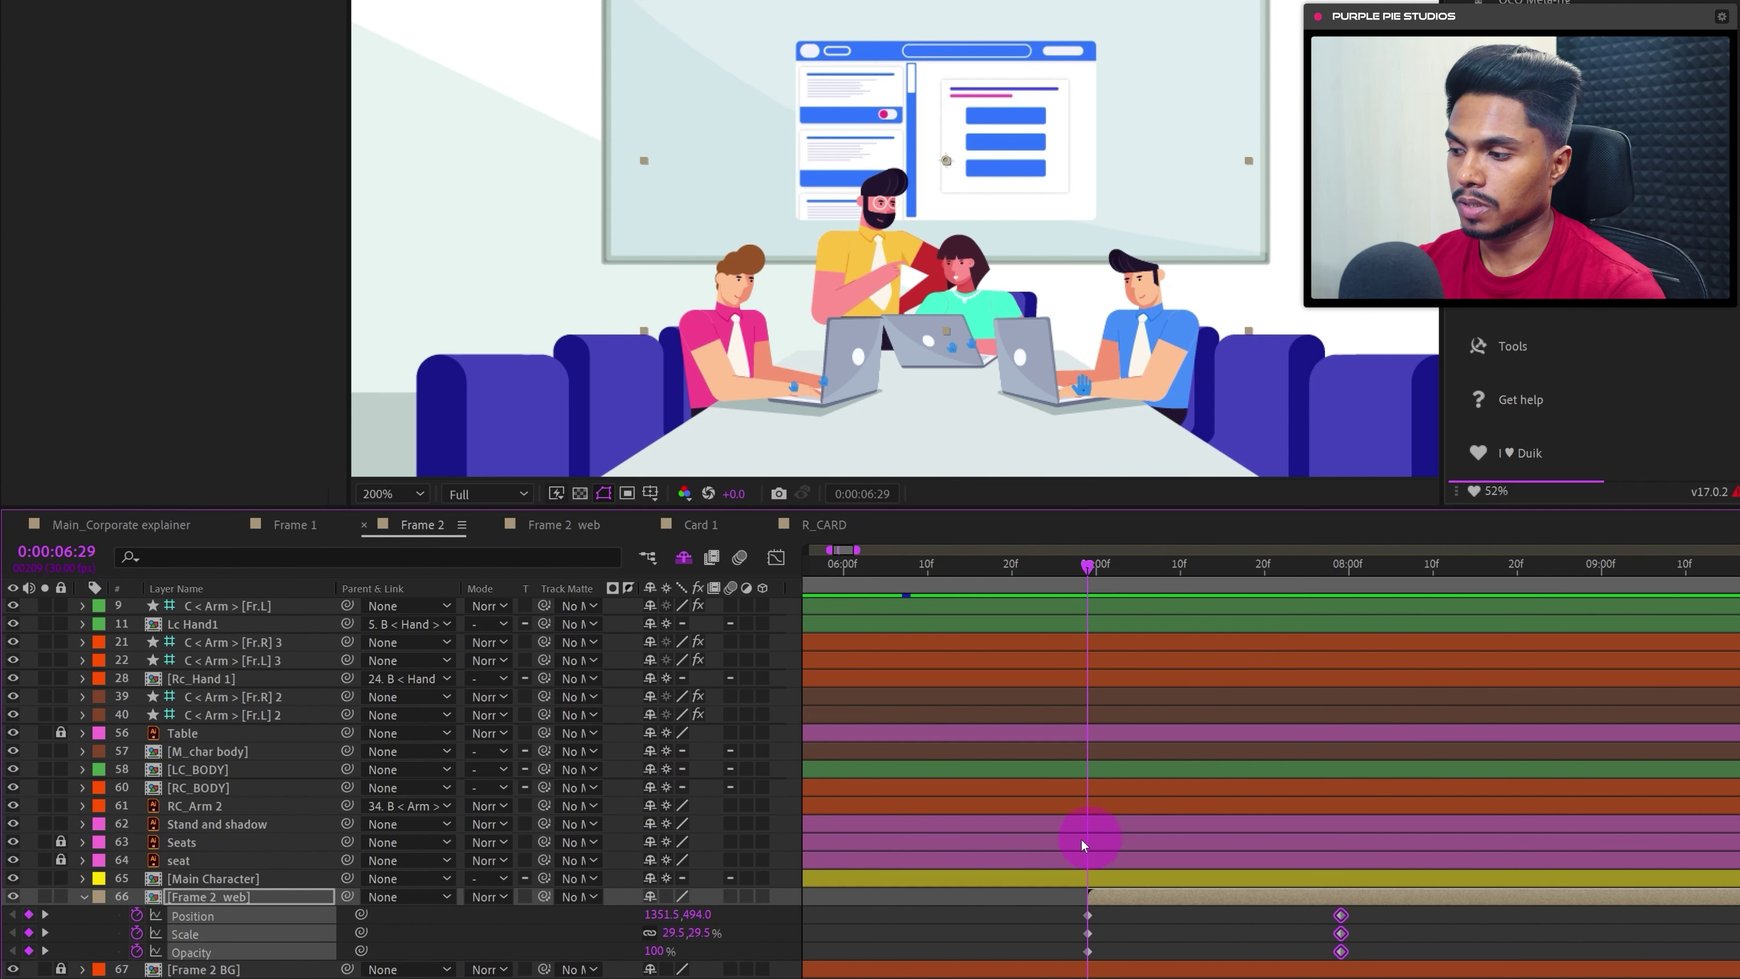
pyautogui.click(259, 890)
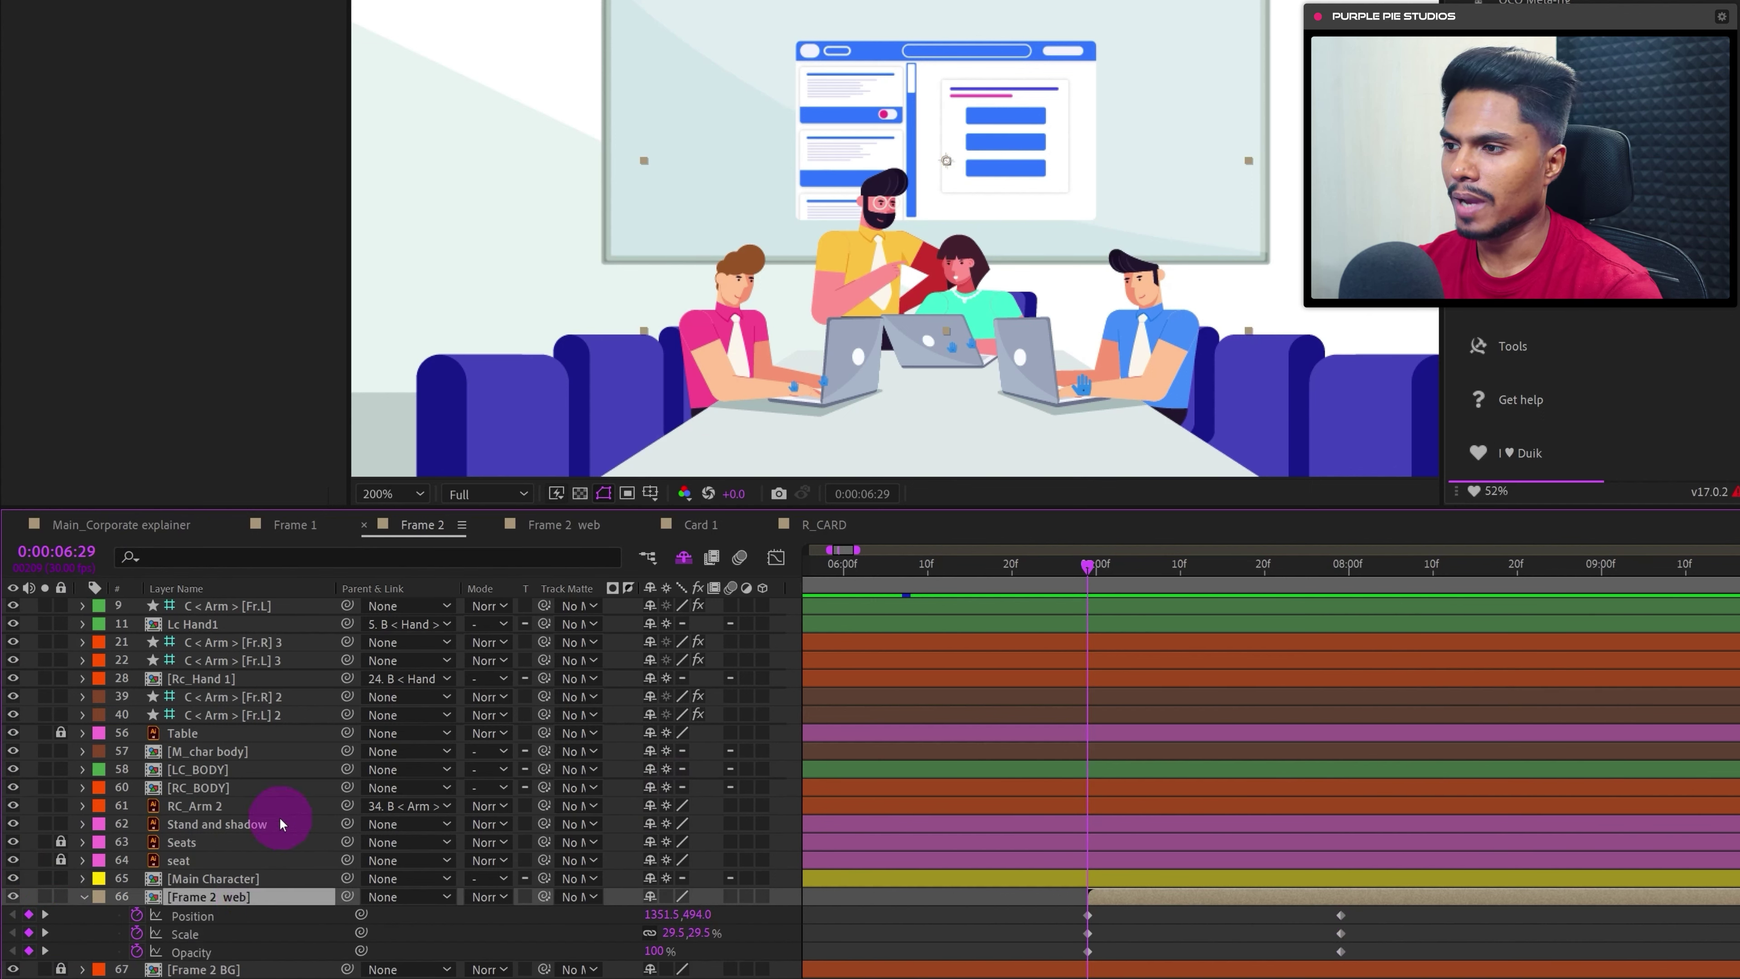
pyautogui.hotkey('shift', 'Down')
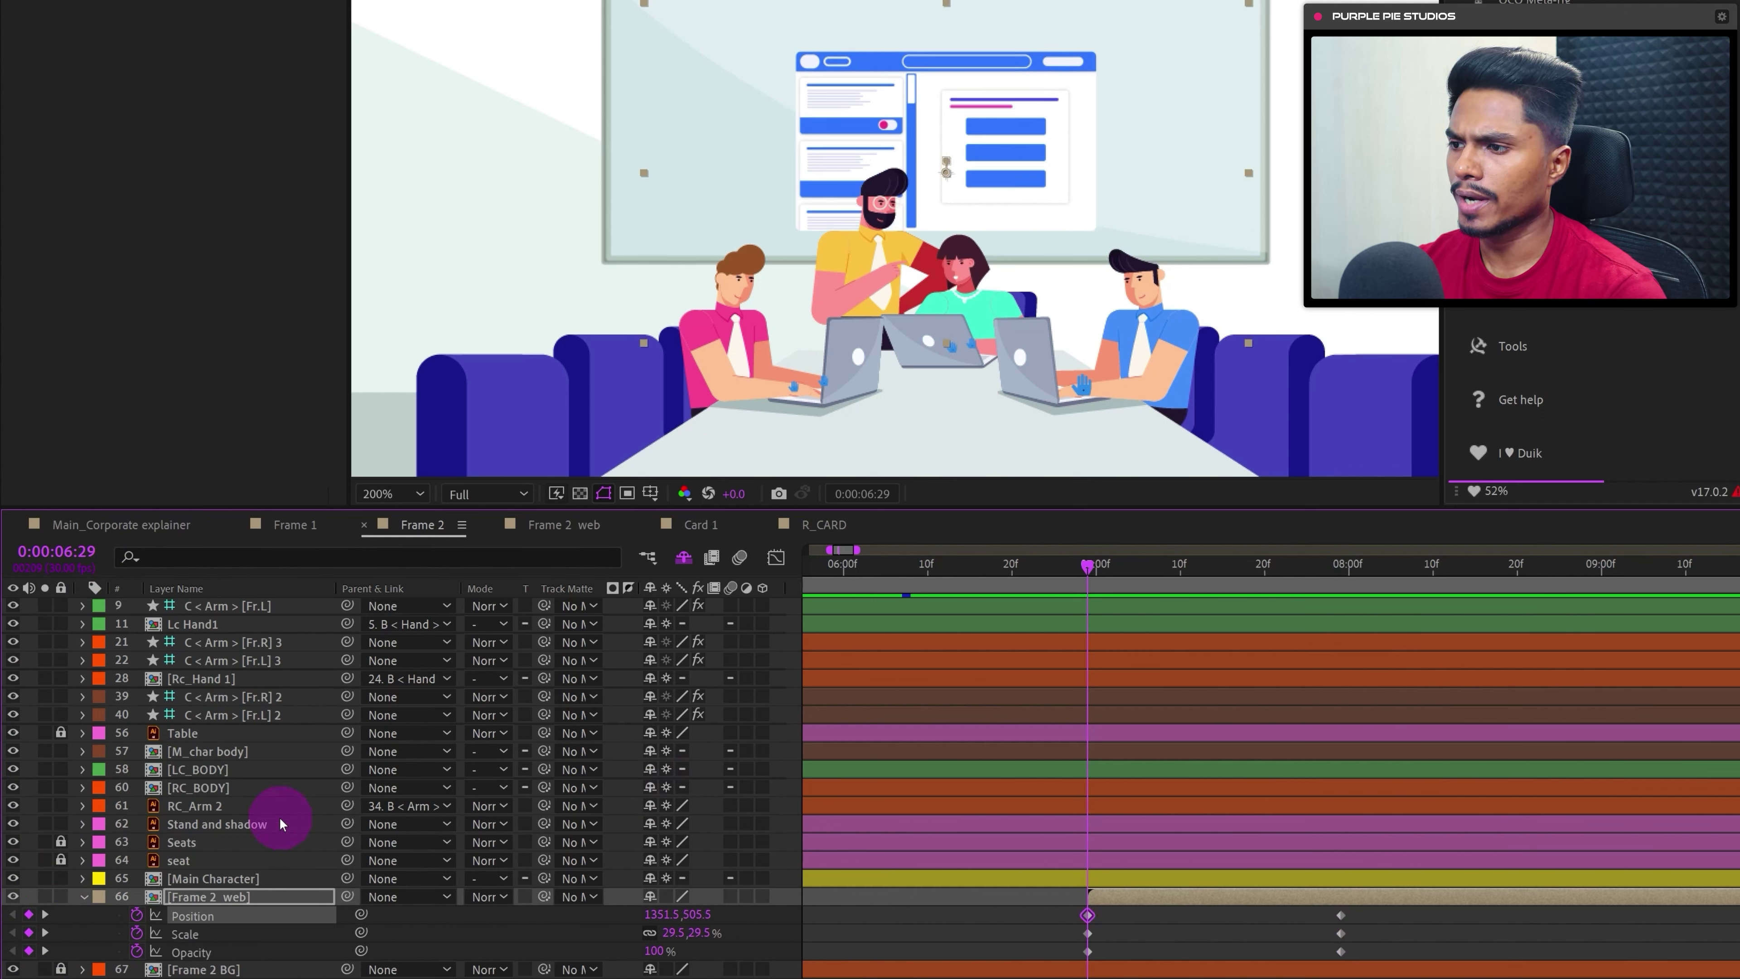
pyautogui.press('Down')
pyautogui.press('Down')
pyautogui.press('Down')
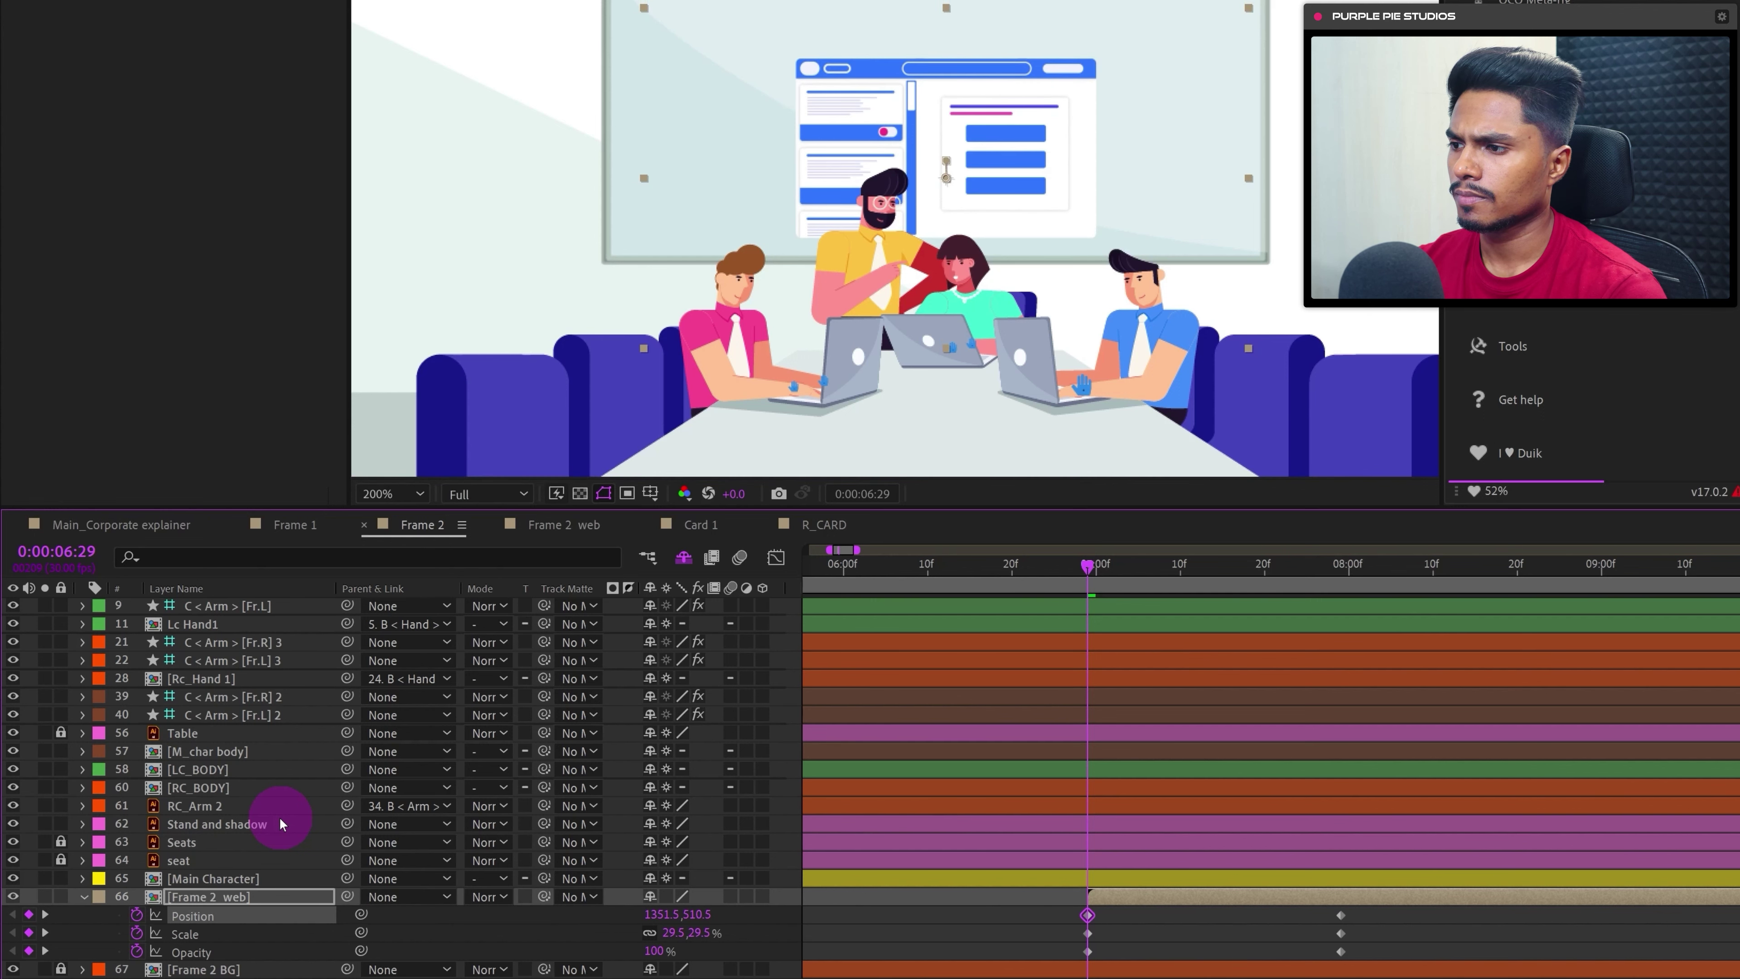
pyautogui.click(684, 933)
pyautogui.write('19.5')
pyautogui.press('Return')
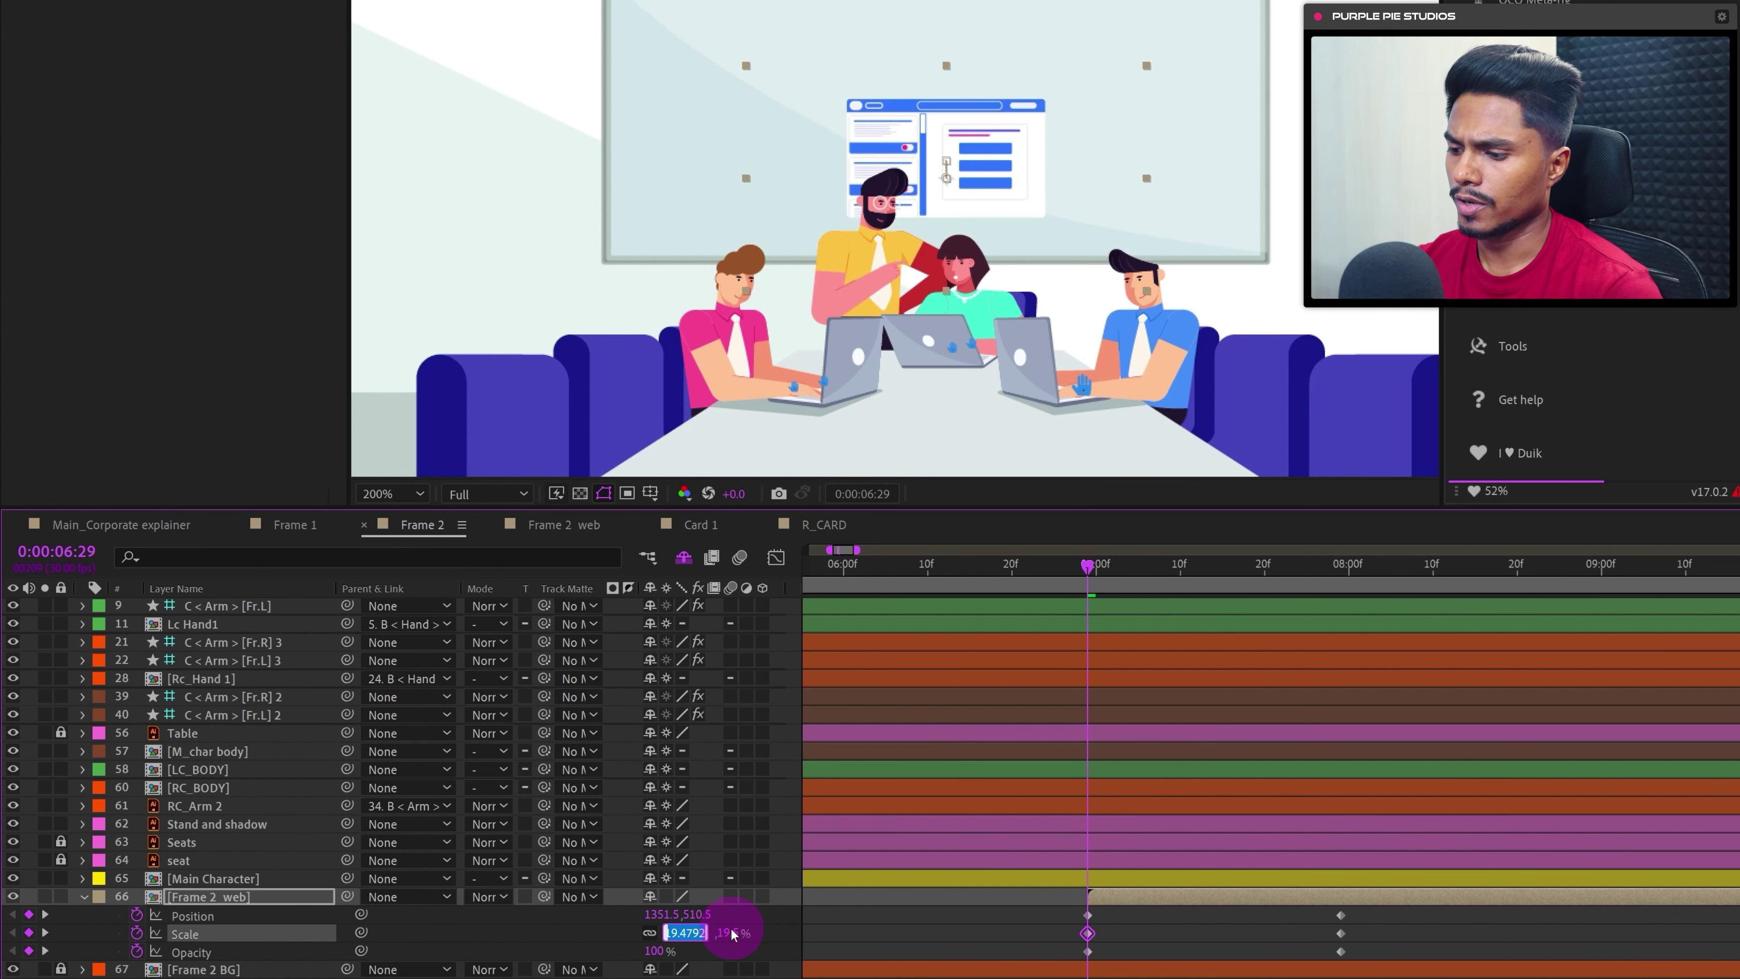
pyautogui.hotkey('shift', 'Down')
# - Set the Frame 2 web layer's opacity to 0% at 0:00:06:29
pyautogui.click(655, 951)
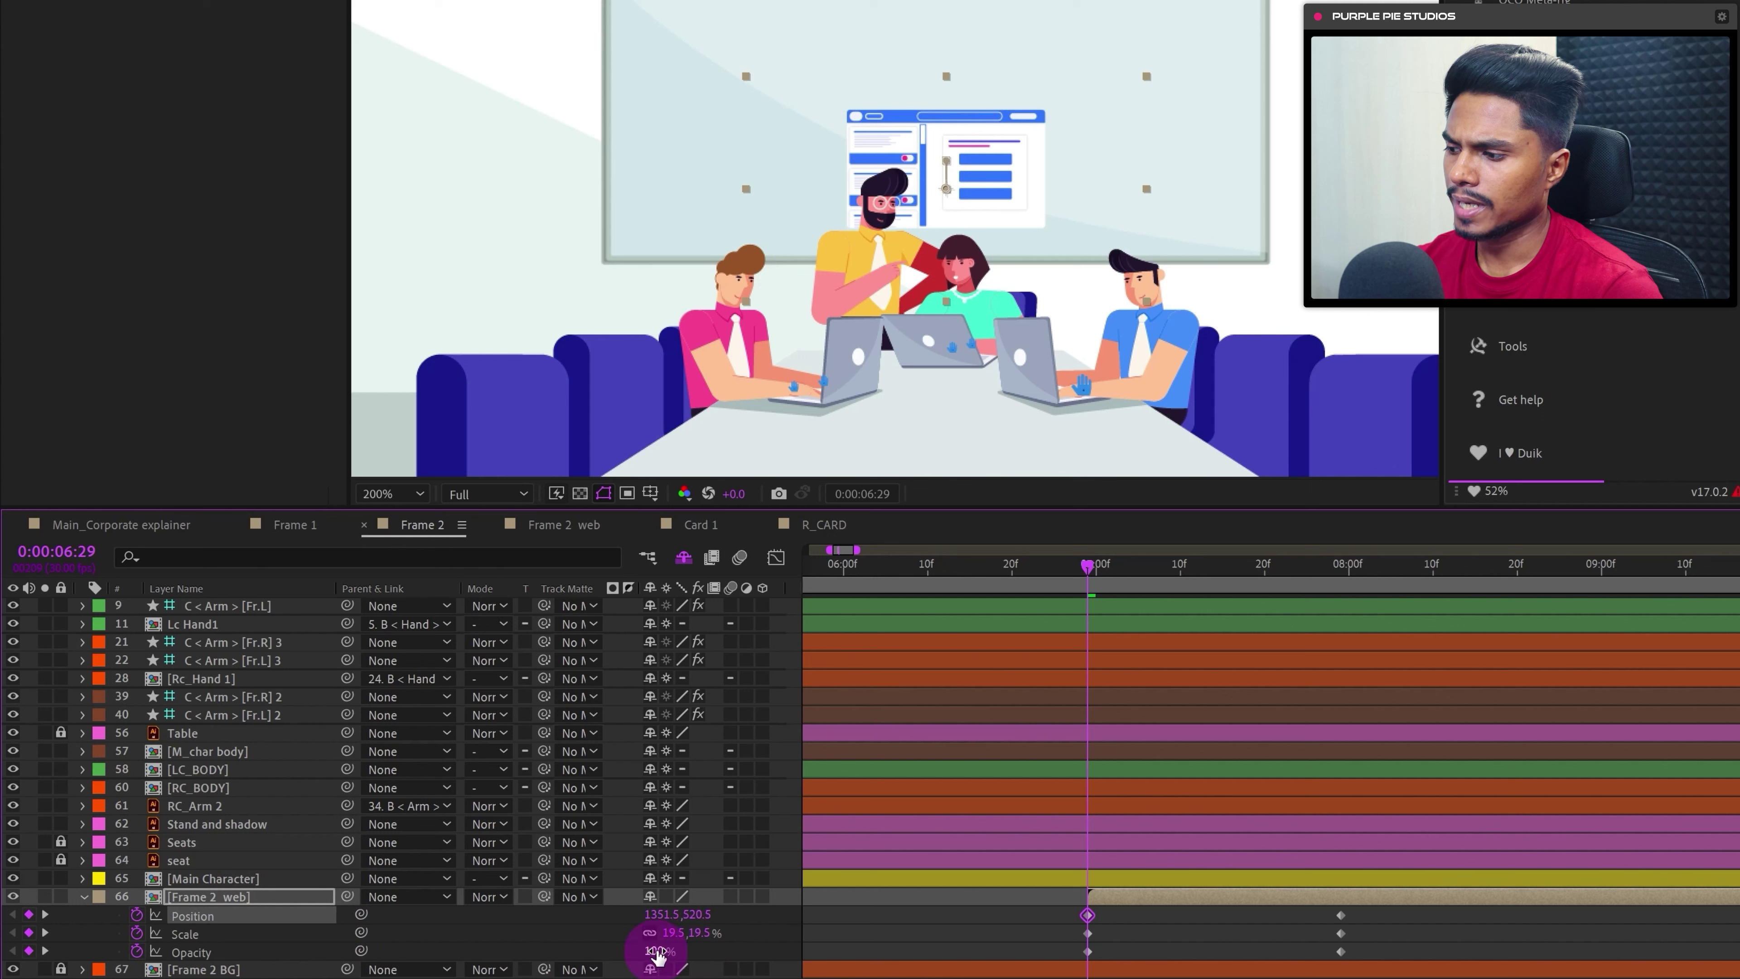
pyautogui.write('0')
pyautogui.press('Return')
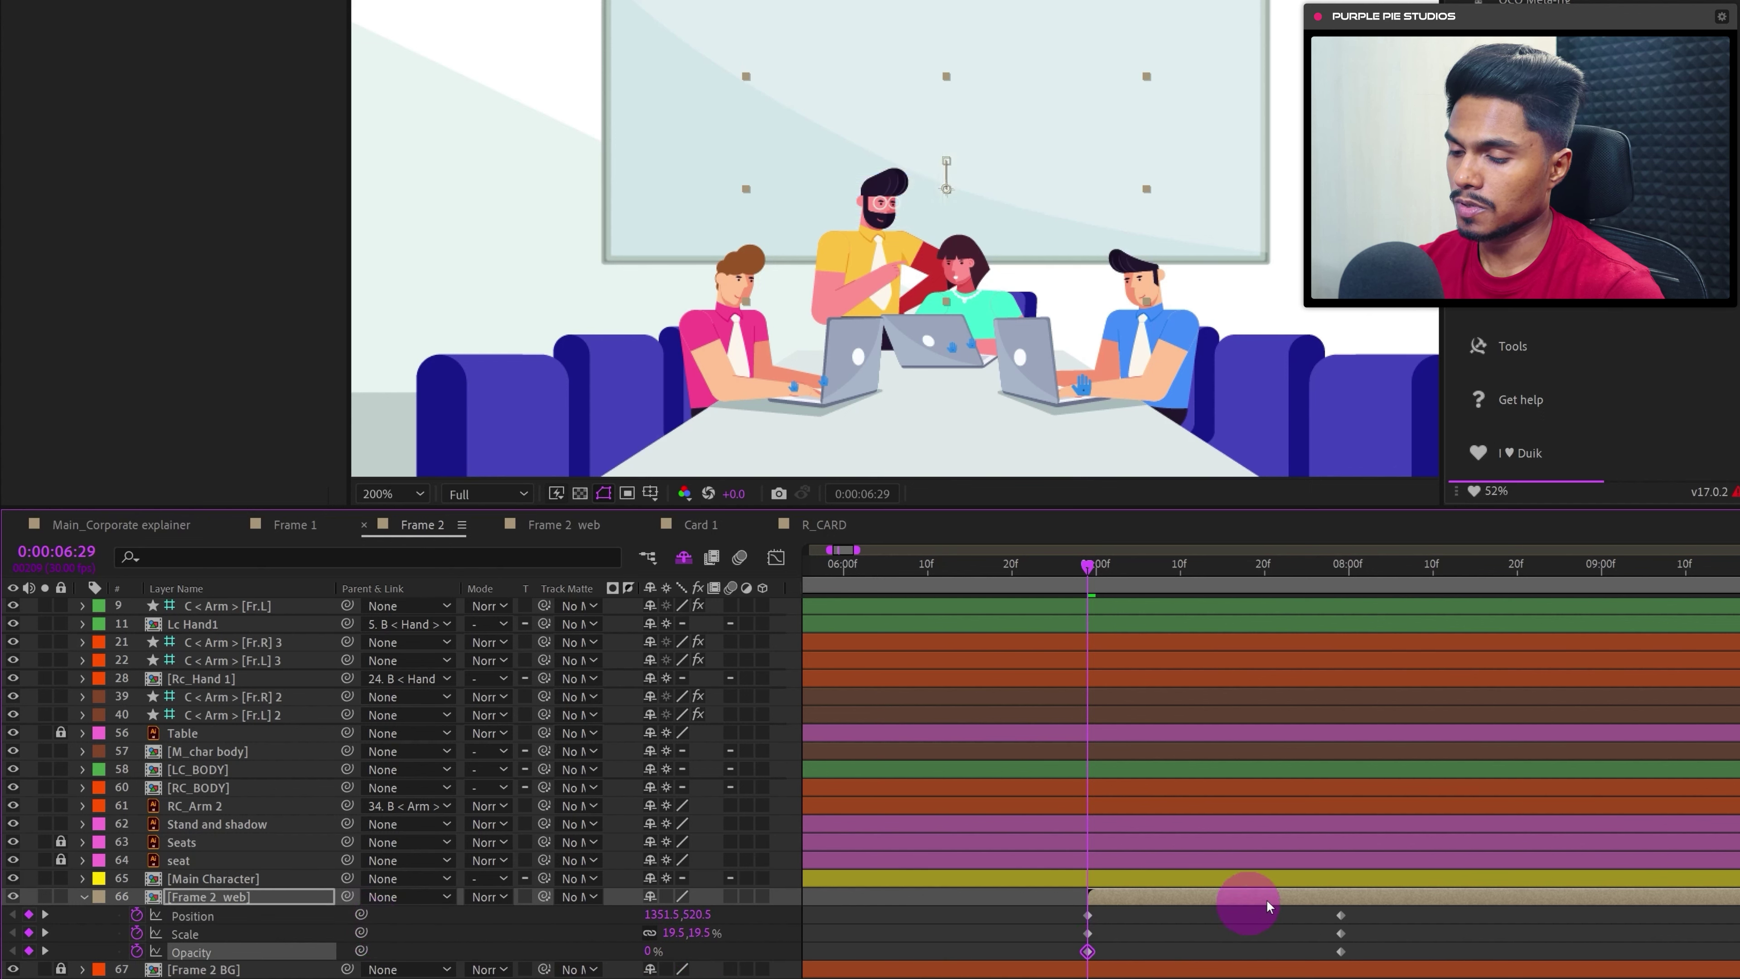
# - Apply Easy Ease to all the Frame 2 web keyframes and reshape their speed graph for a fast start and long slowdown
pyautogui.moveTo(1360, 922); pyautogui.dragTo(1048, 960)
pyautogui.press('F9')
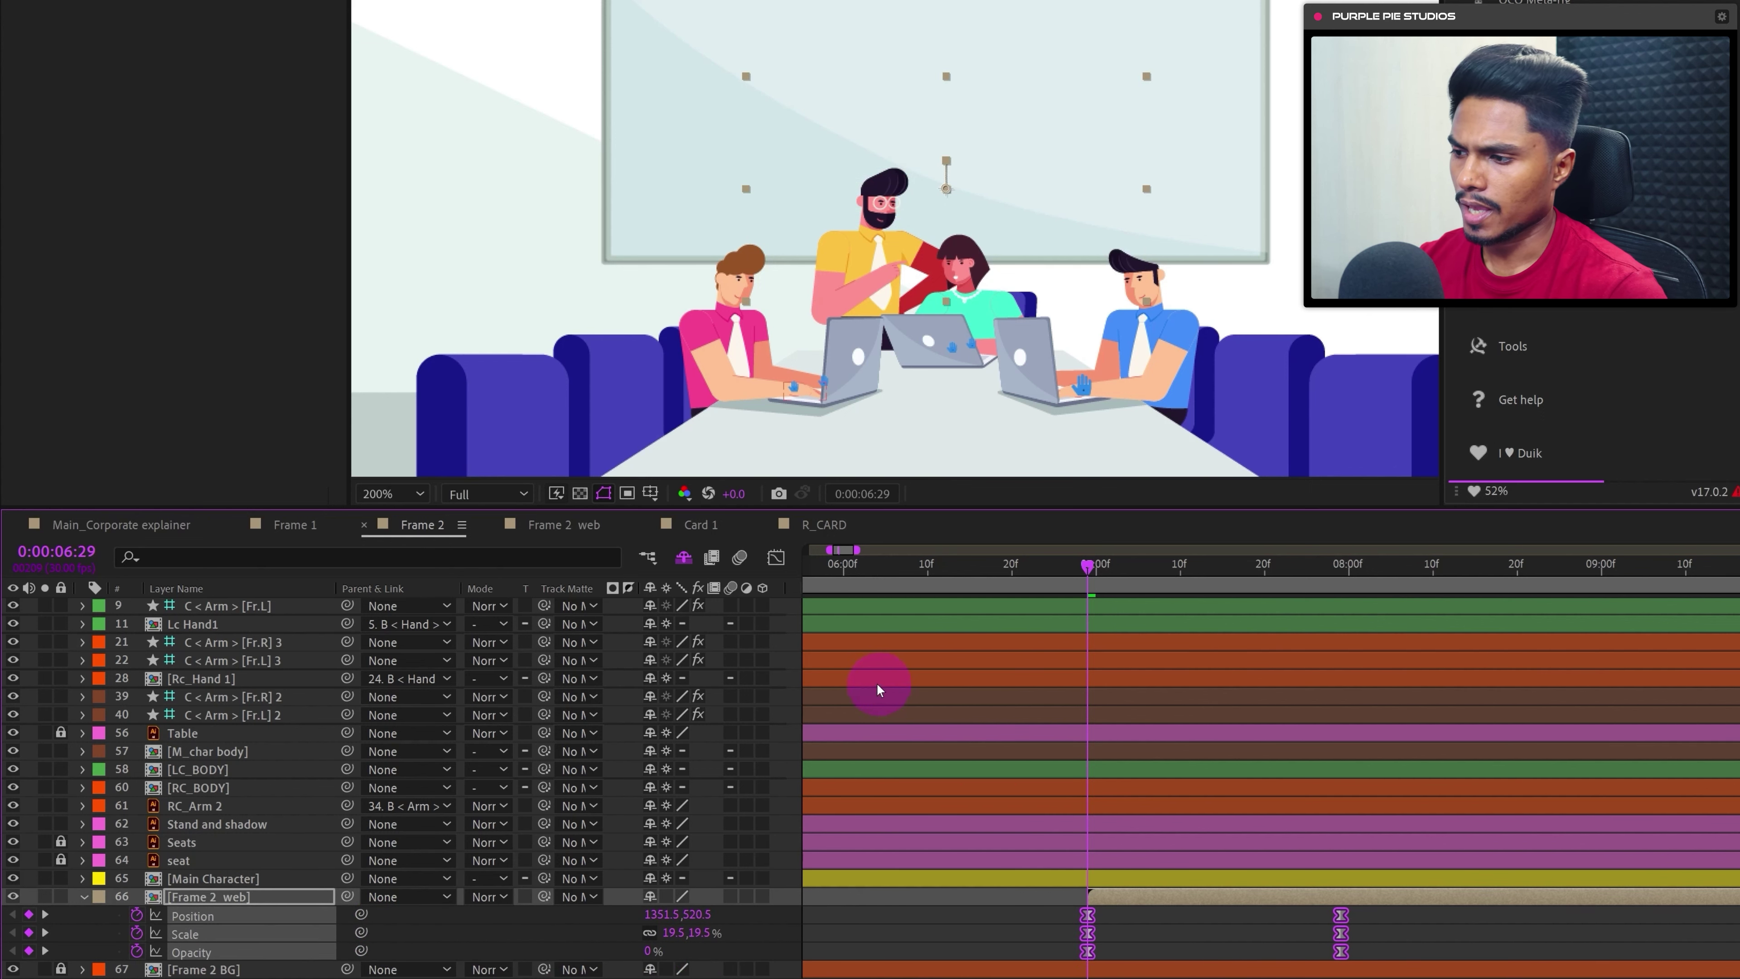
pyautogui.click(777, 558)
pyautogui.moveTo(1432, 878); pyautogui.dragTo(1108, 918)
pyautogui.moveTo(1298, 922); pyautogui.dragTo(1214, 925)
pyautogui.click(777, 557)
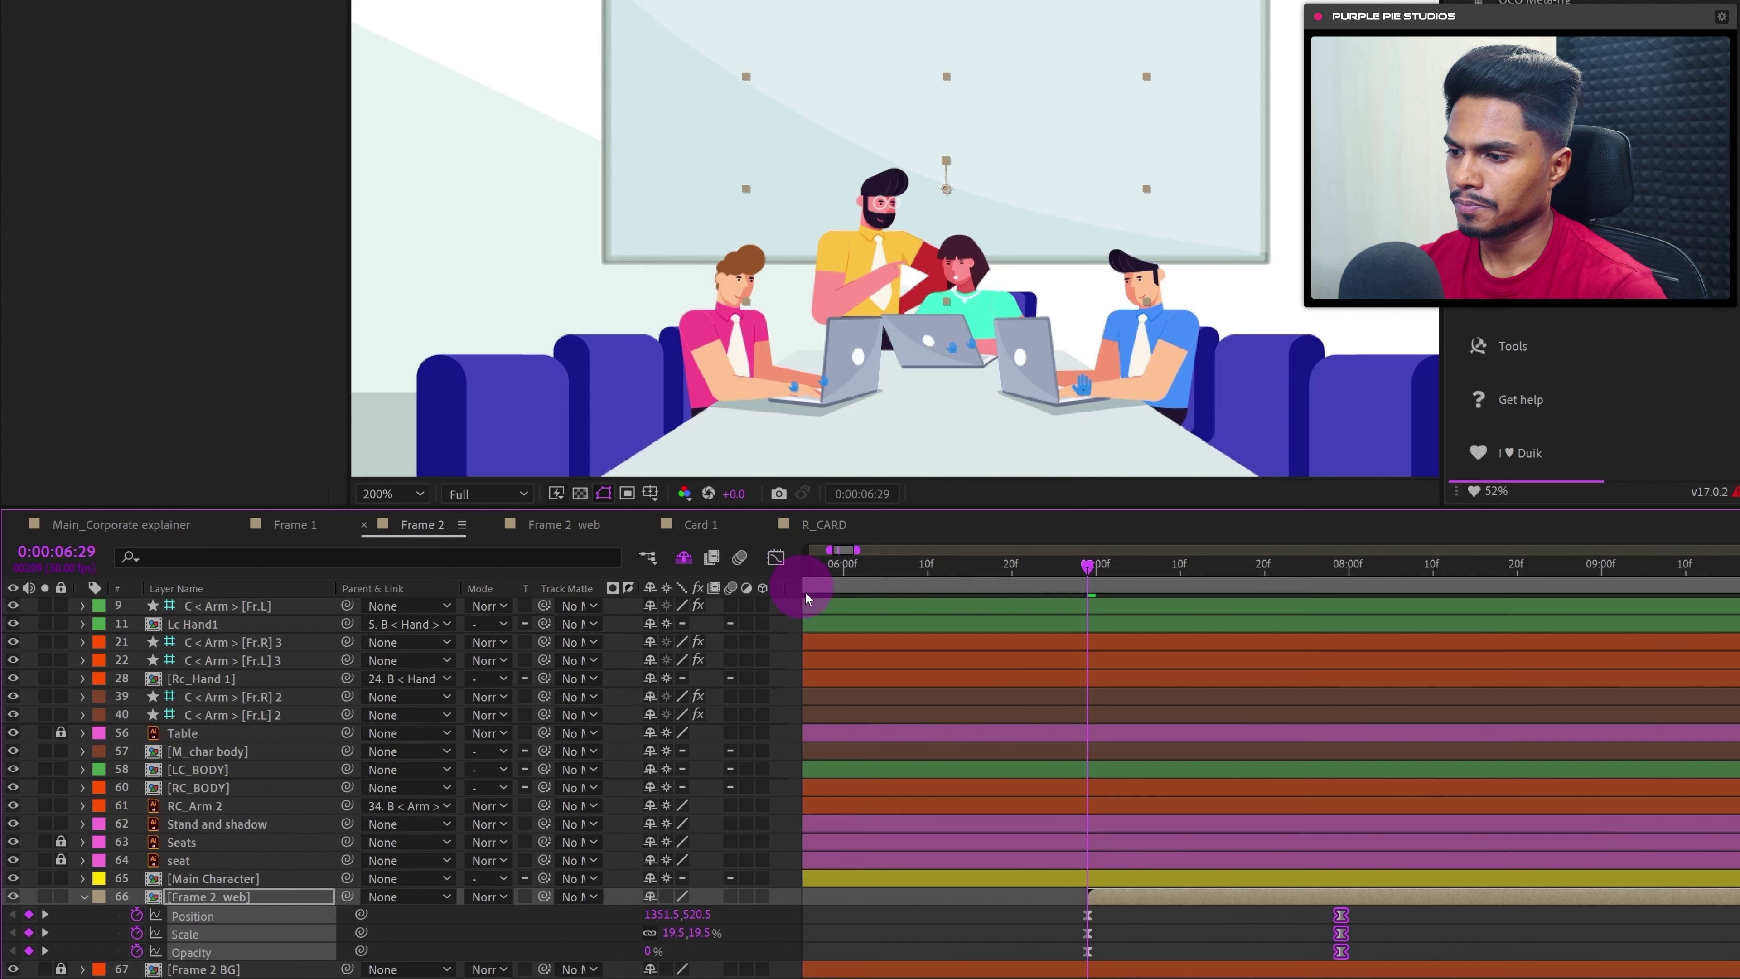
# - Preview the web page's entrance on the board from 0:00:06:25
pyautogui.click(1146, 842)
pyautogui.click(1055, 566)
pyautogui.press('space')
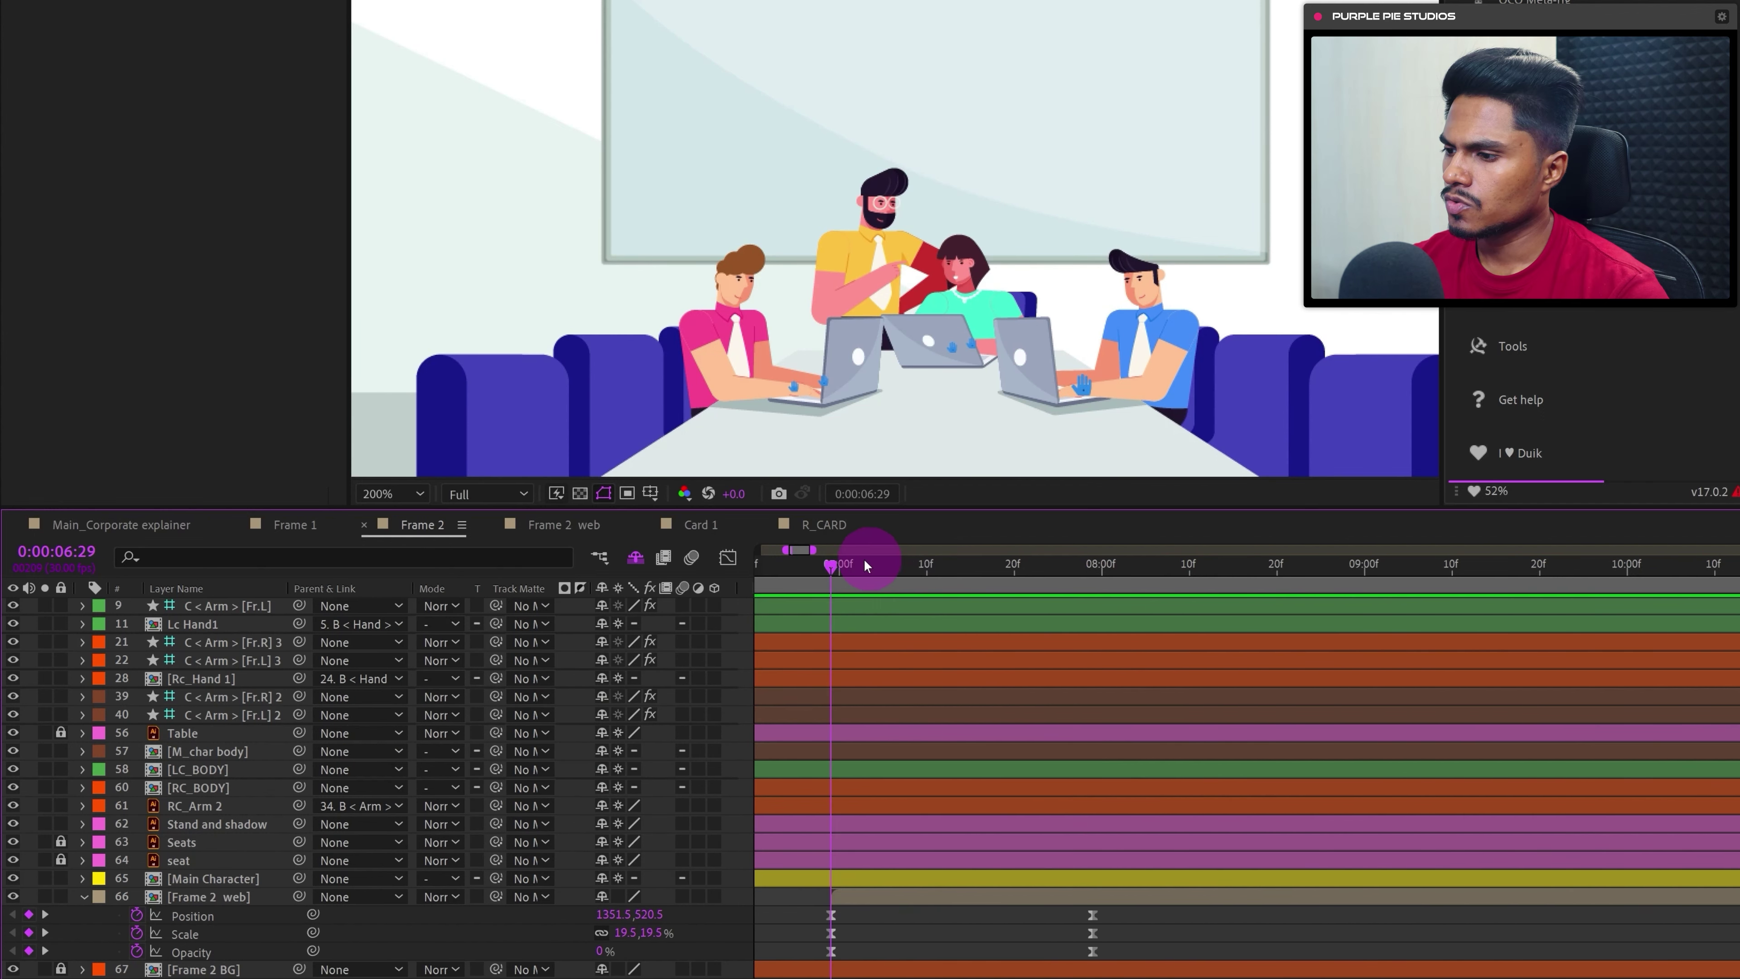
pyautogui.moveTo(866, 566); pyautogui.dragTo(899, 575)
# - Open the Frame 2 web composition and keyframe the Header layer's position at 0:00:00:08 and 0:00:01:03
pyautogui.click(186, 908)
pyautogui.doubleClick(189, 896)
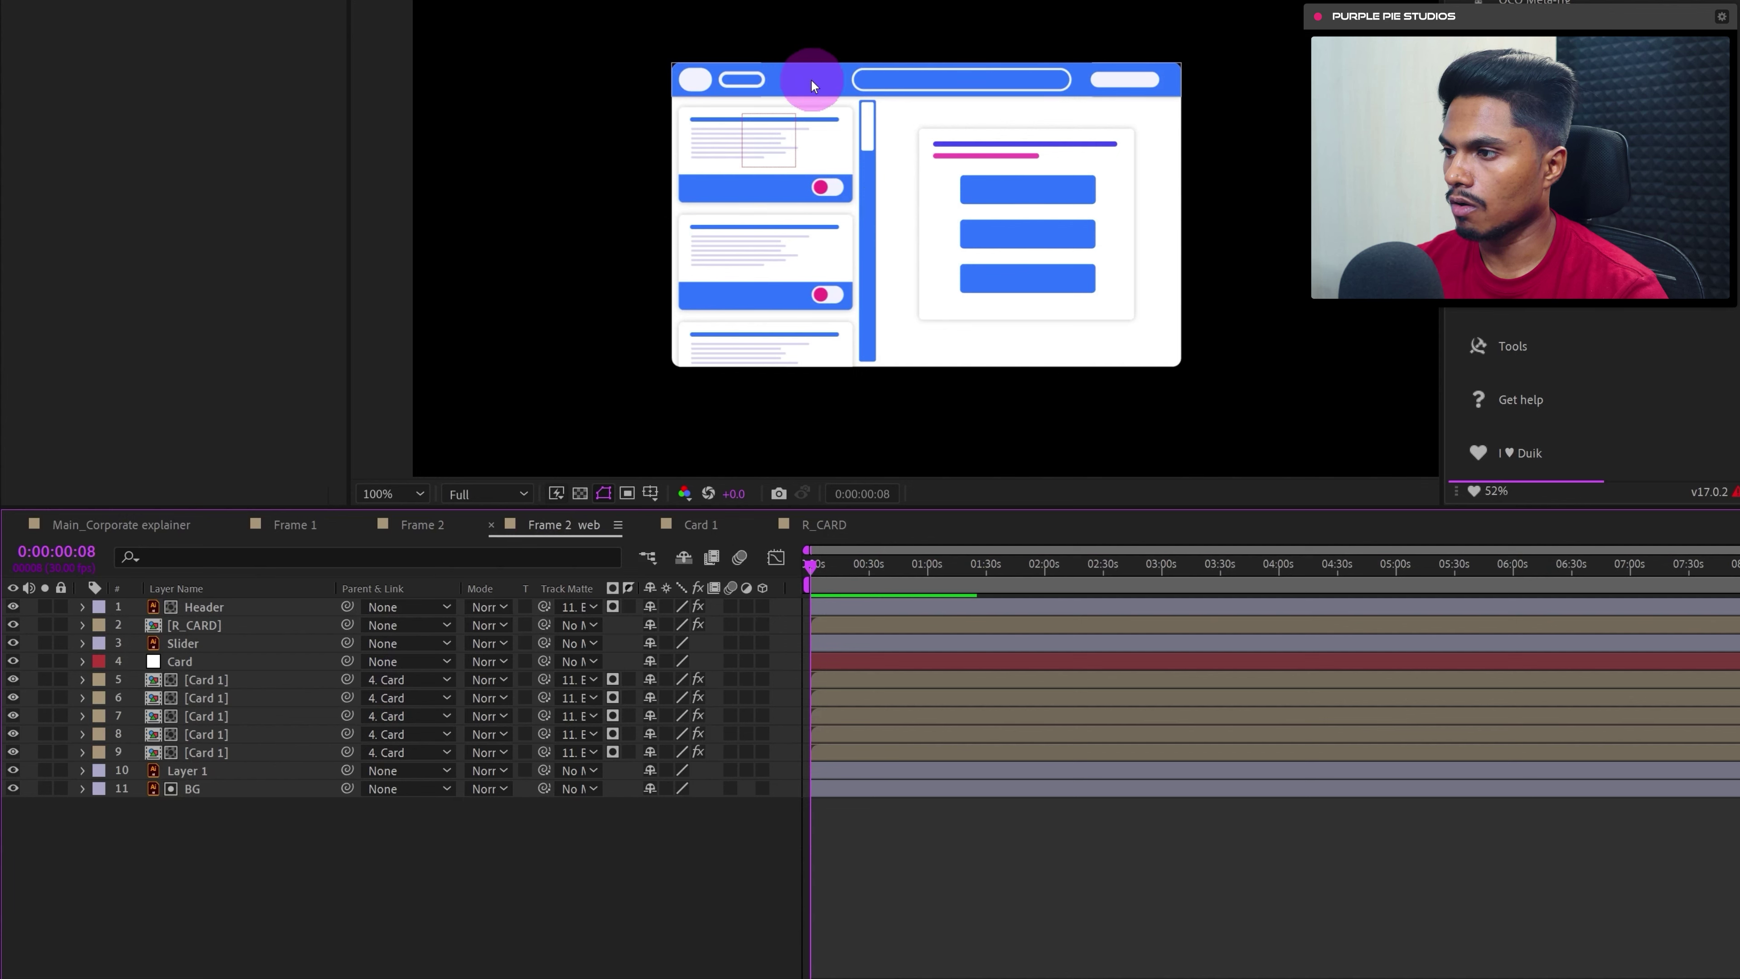
pyautogui.click(215, 607)
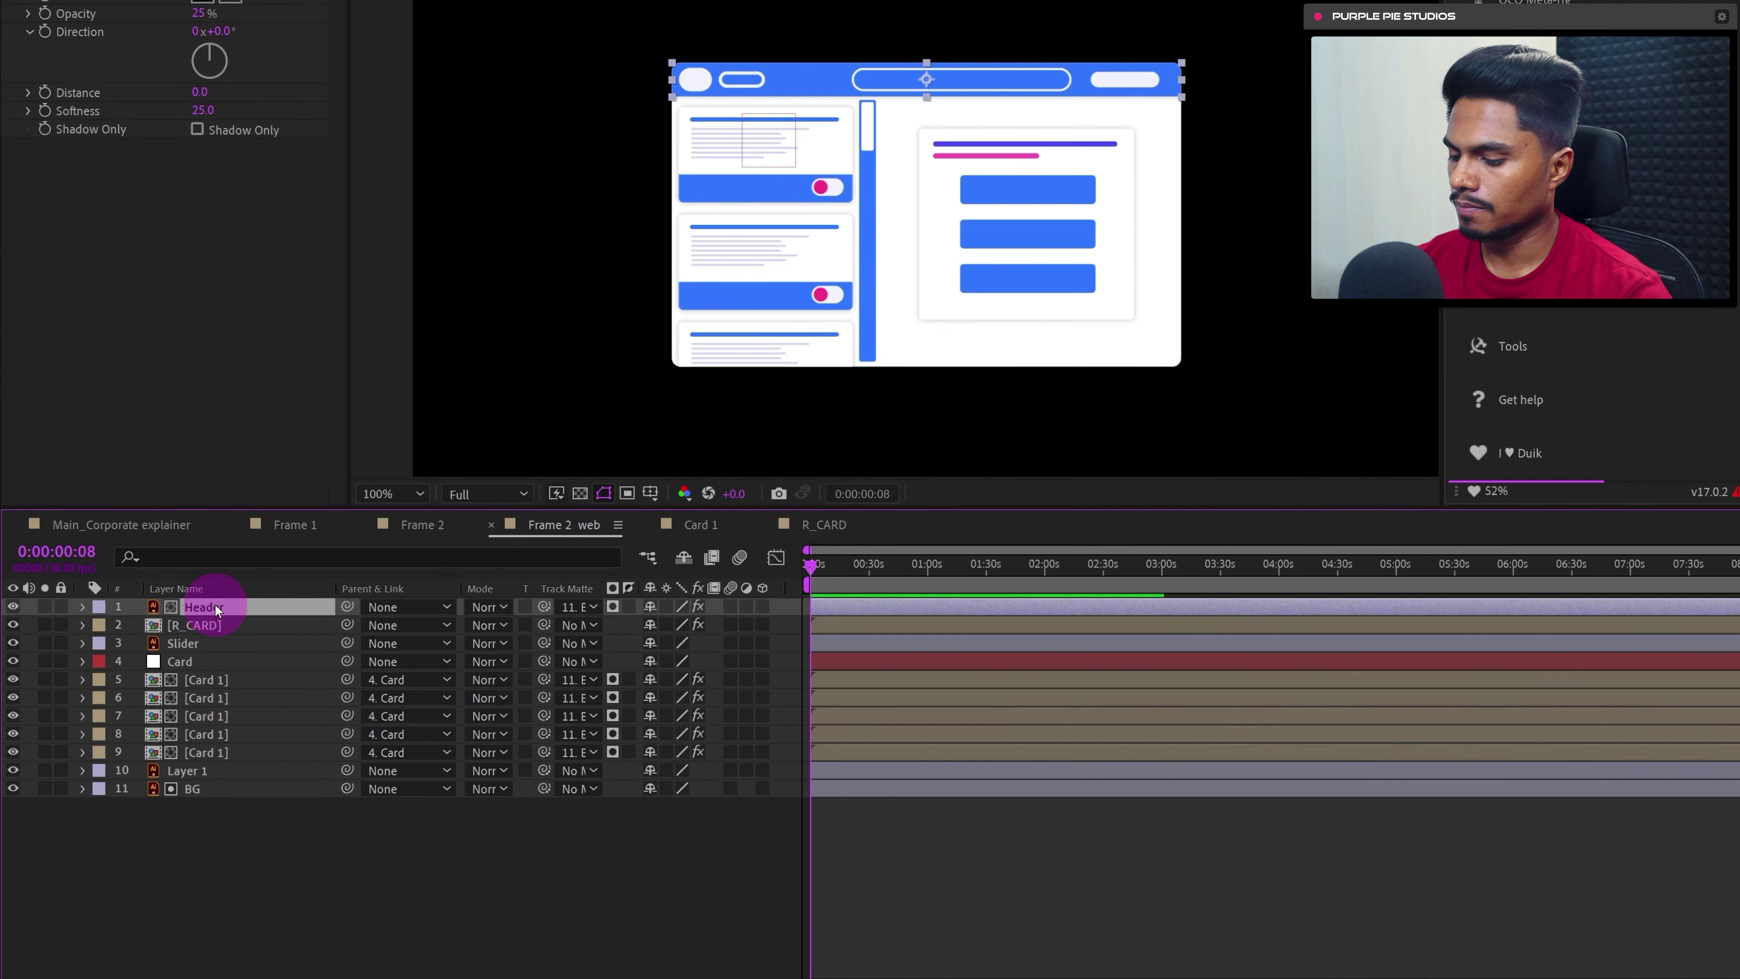
pyautogui.hotkey('alt', 'shift', 'p')
pyautogui.click(76, 556)
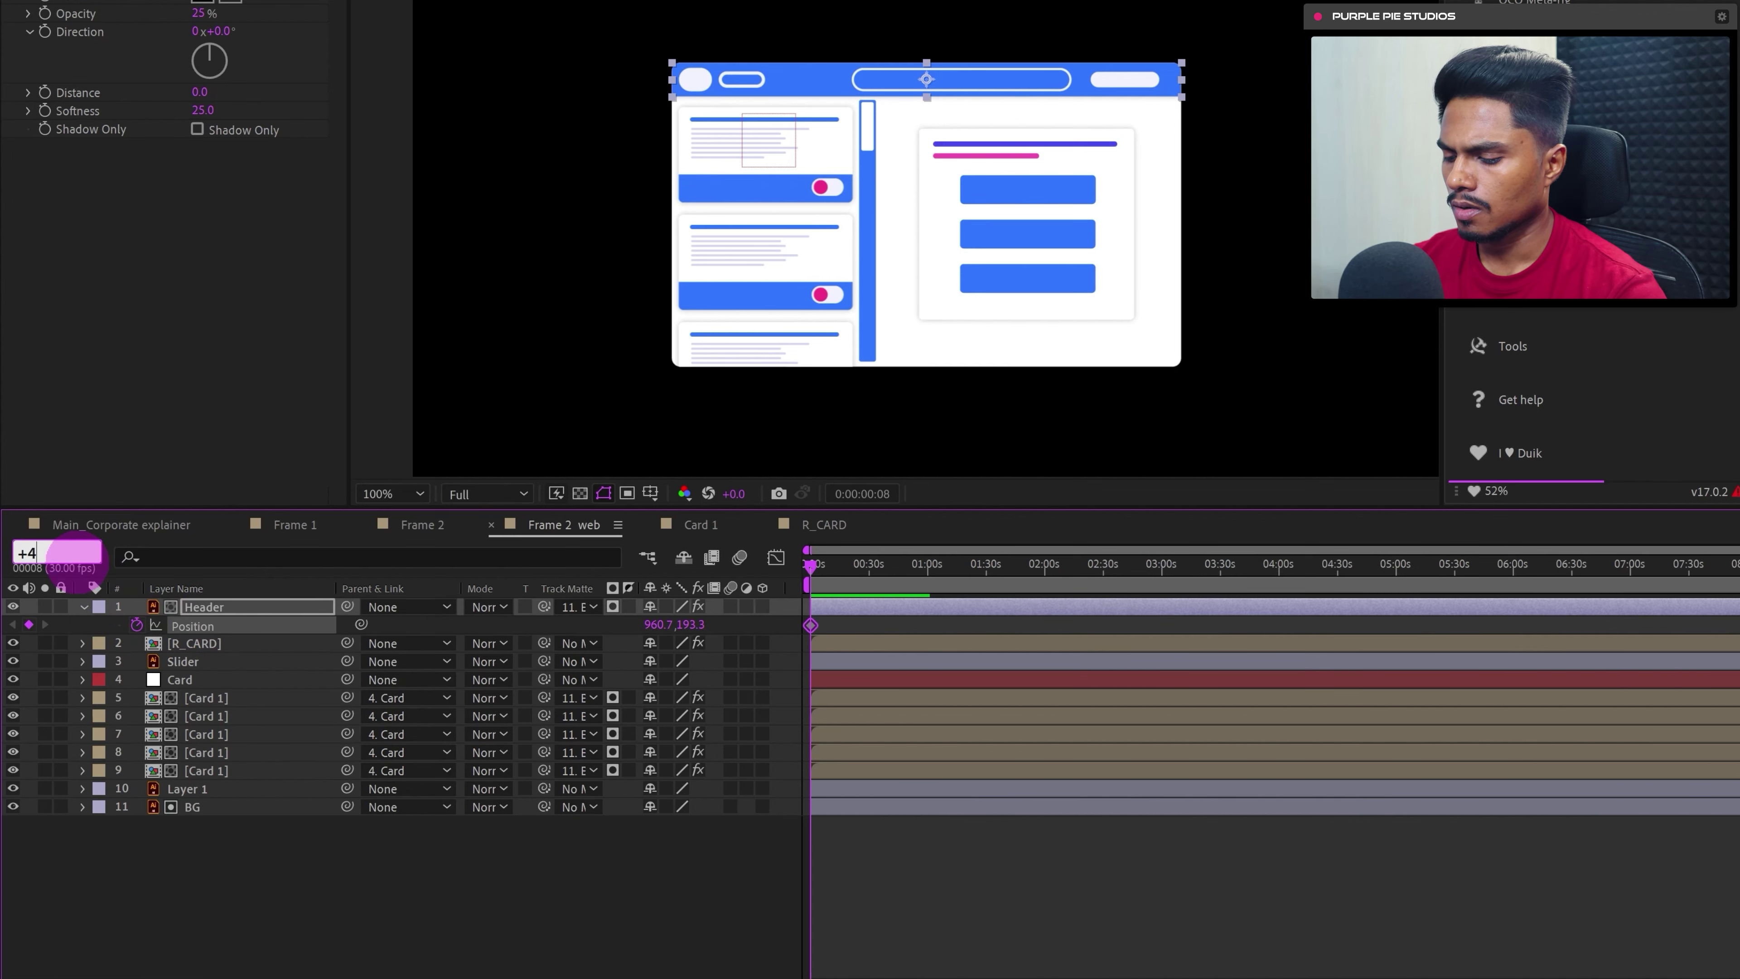
pyautogui.write('+25')
pyautogui.press('Return')
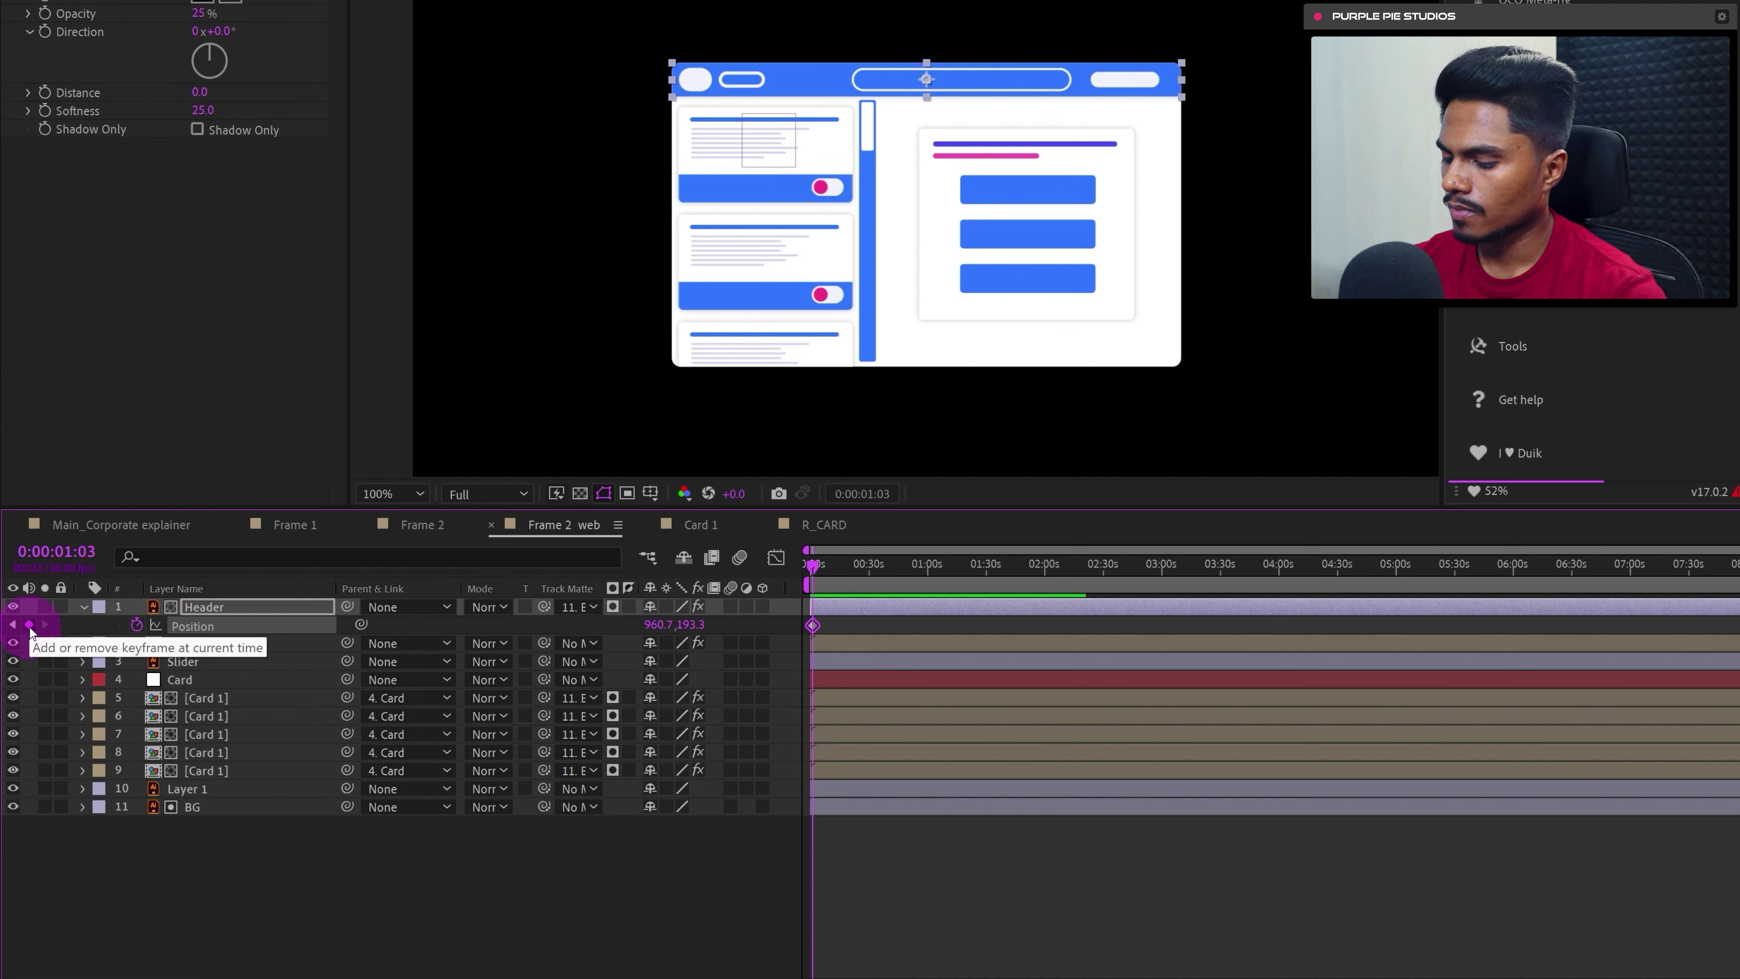
# - At 0:00:00:08, move the Header layer up out of the page to a Y position of 103.3
pyautogui.scroll(10, 841, 784)
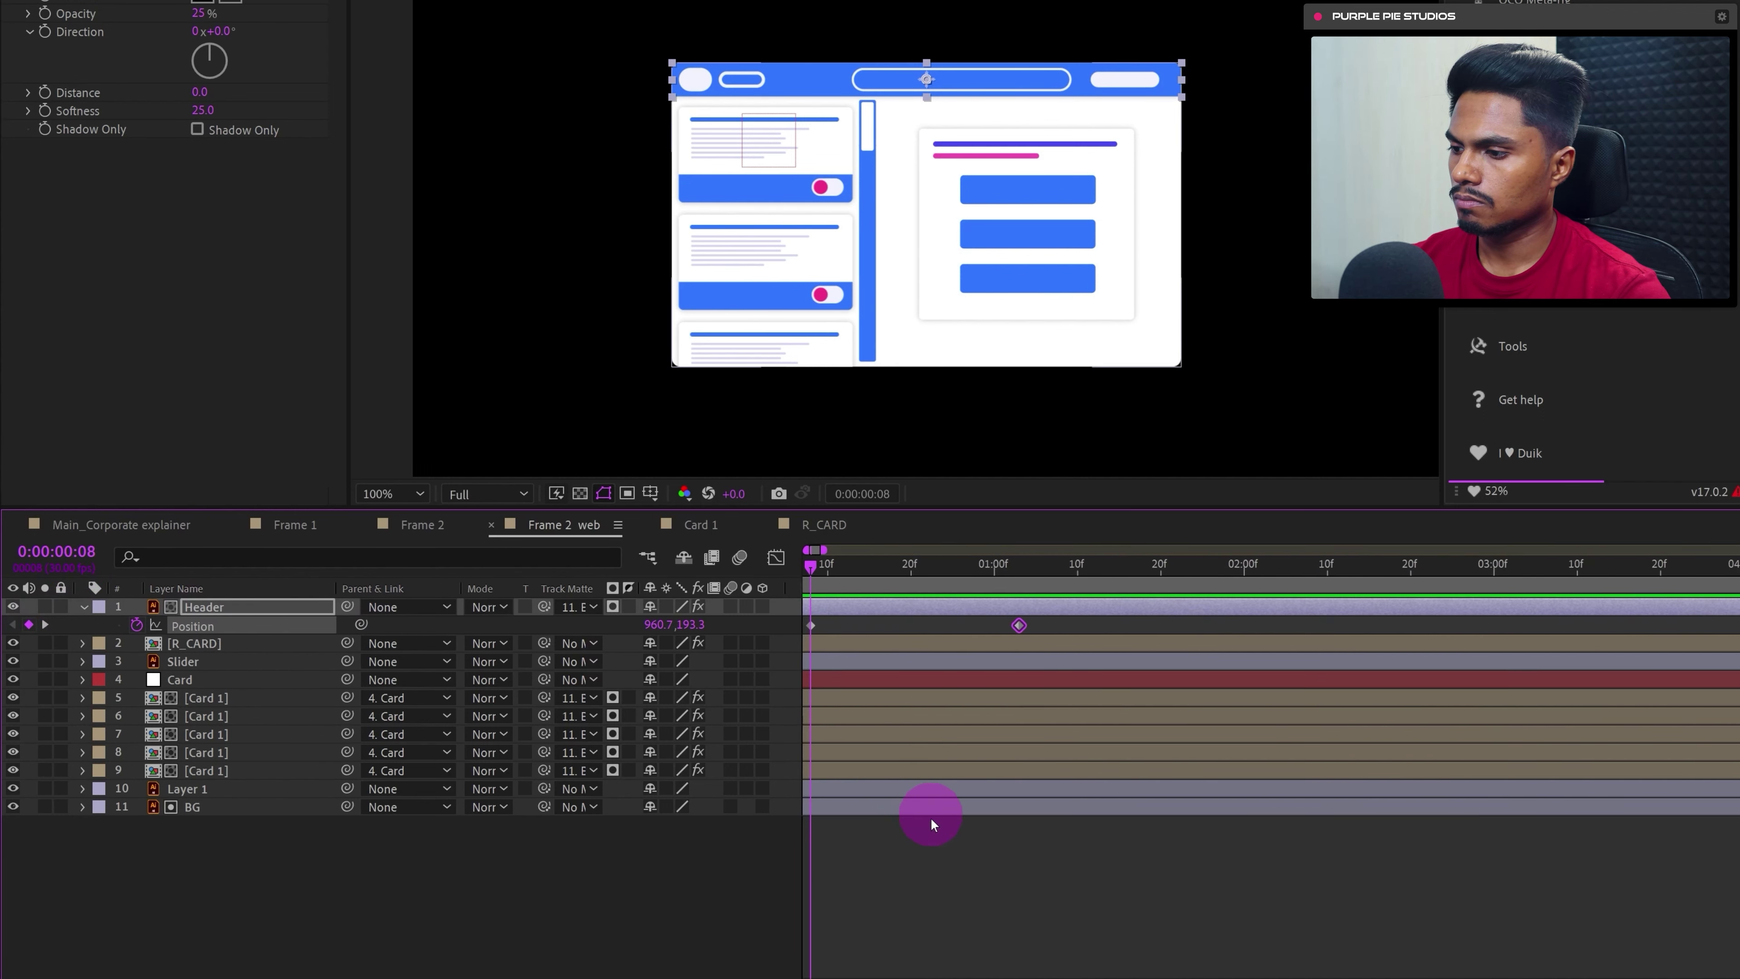
pyautogui.moveTo(1030, 891); pyautogui.dragTo(1126, 877)
pyautogui.hotkey('shift', 'Up')
pyautogui.hotkey('shift', 'Up')
pyautogui.hotkey('shift', 'Up')
pyautogui.hotkey('shift', 'Up')
pyautogui.hotkey('shift', 'Up')
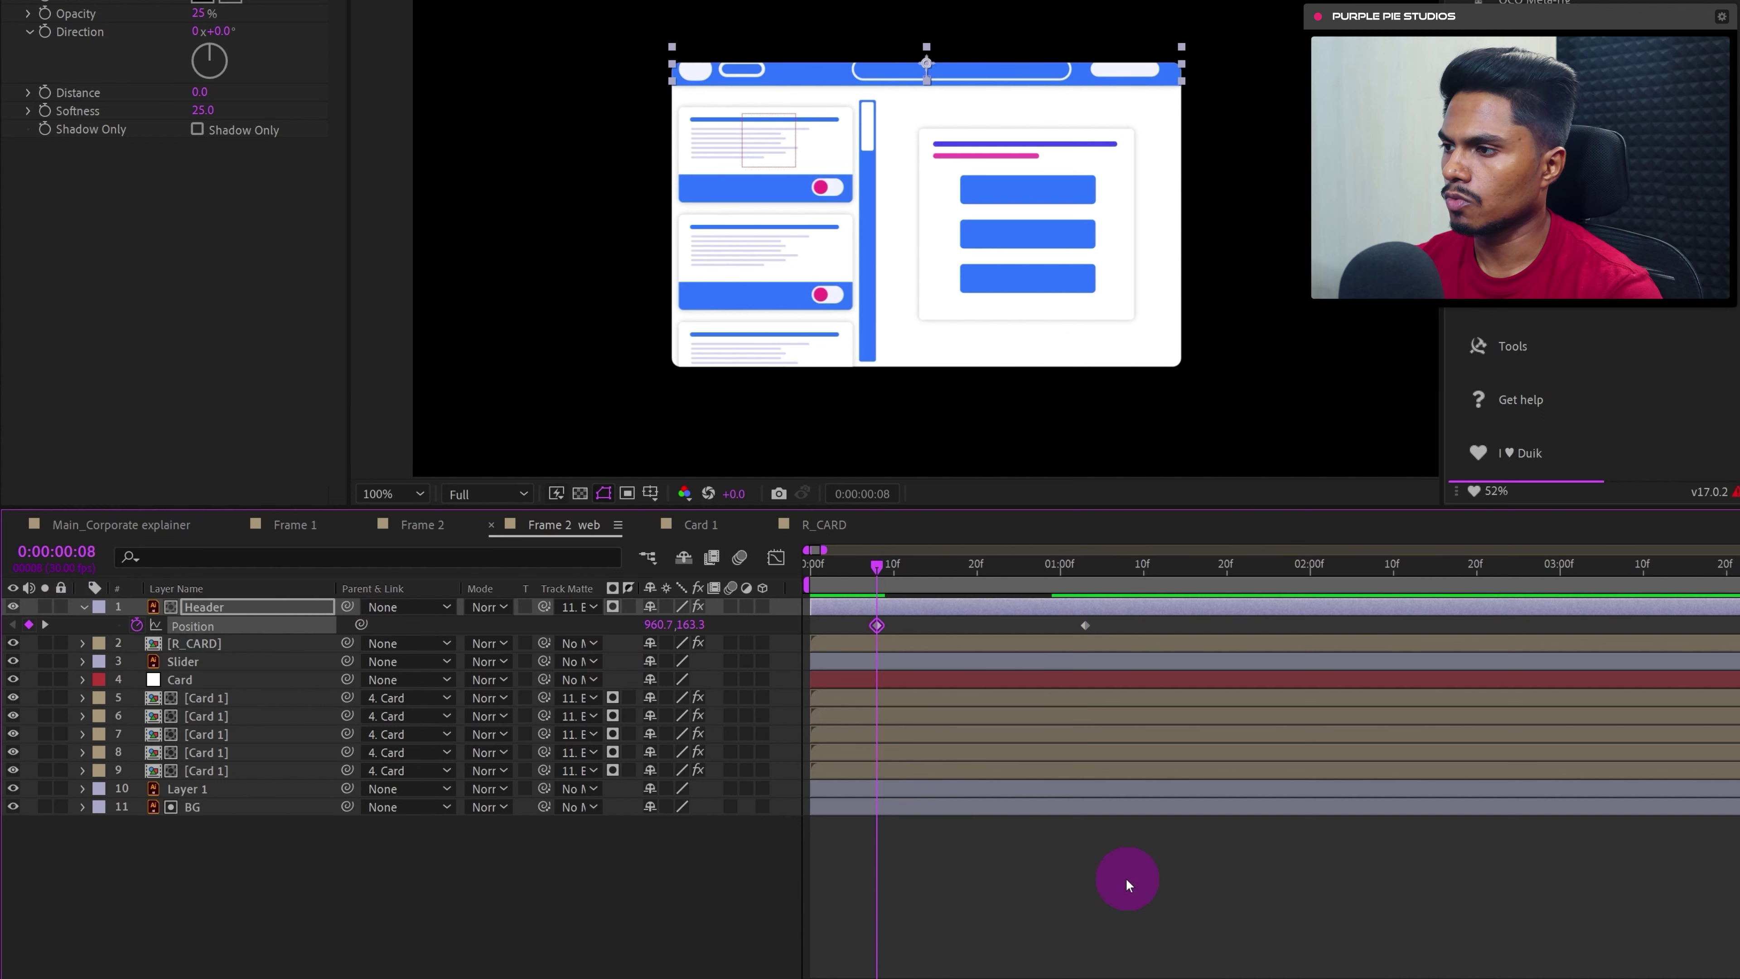
pyautogui.hotkey('shift', 'Up')
pyautogui.hotkey('shift', 'Up')
pyautogui.hotkey('shift', 'Up')
pyautogui.hotkey('shift', 'Up')
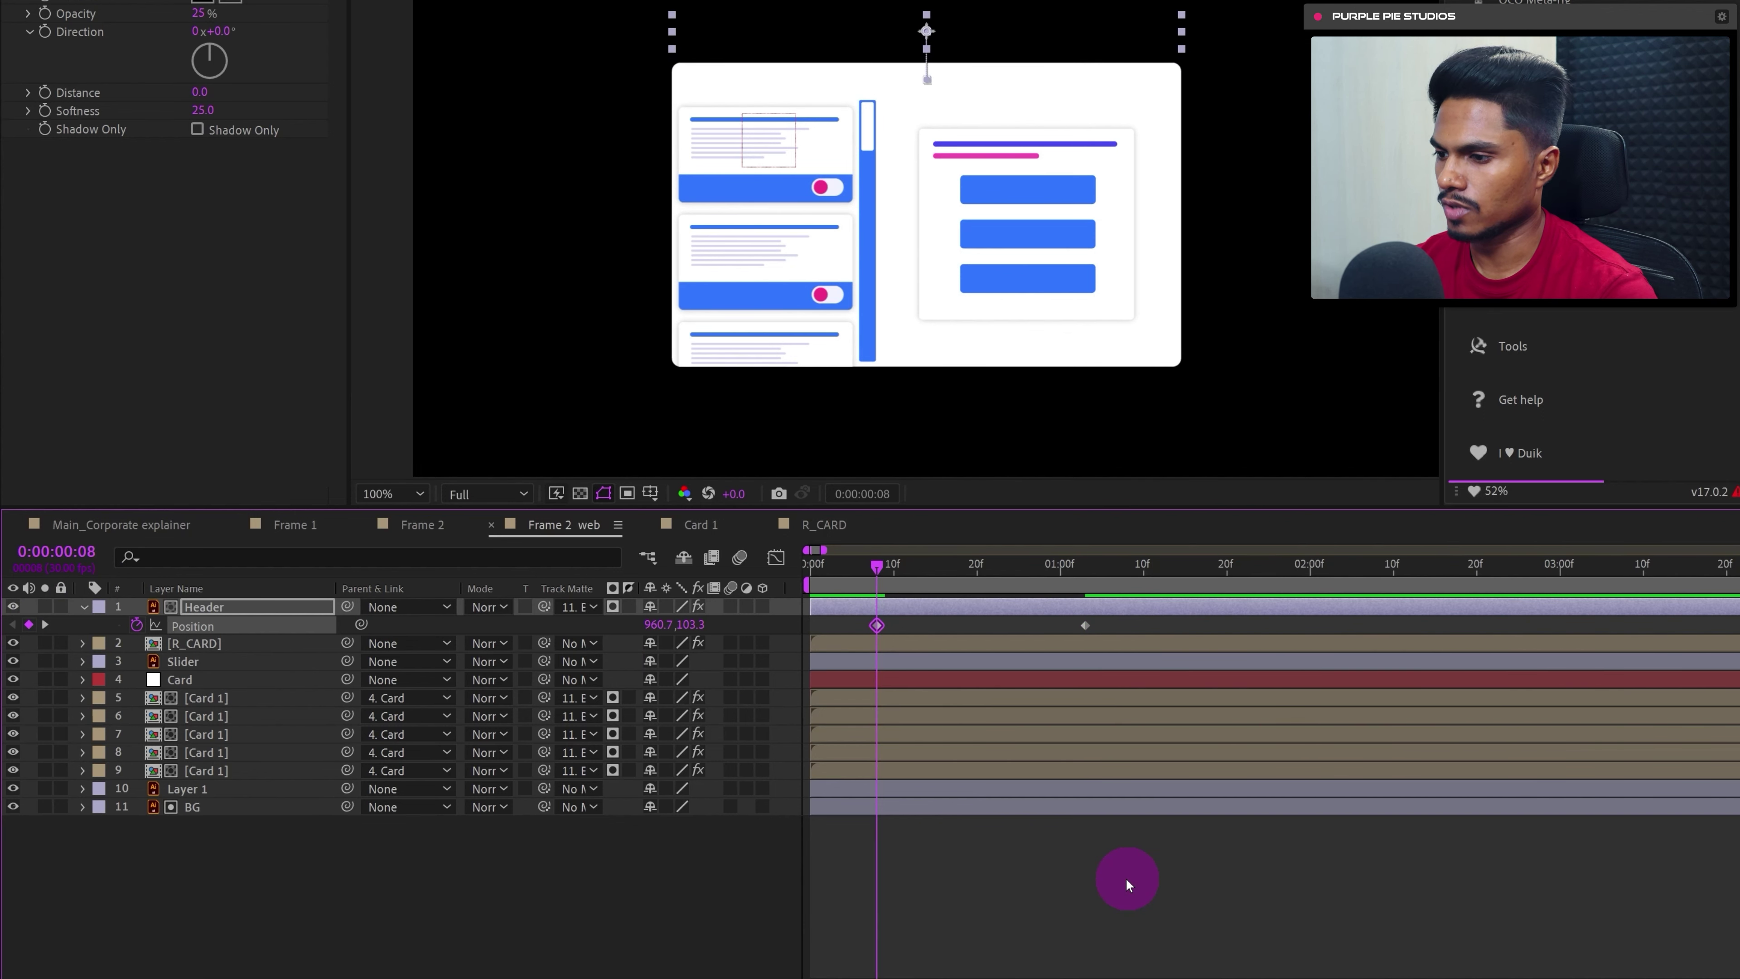
# - Apply Easy Ease to both Header position keyframes and shape their speed graph for an early peak and long slowdown
pyautogui.moveTo(1097, 609); pyautogui.dragTo(865, 634)
pyautogui.press('F9')
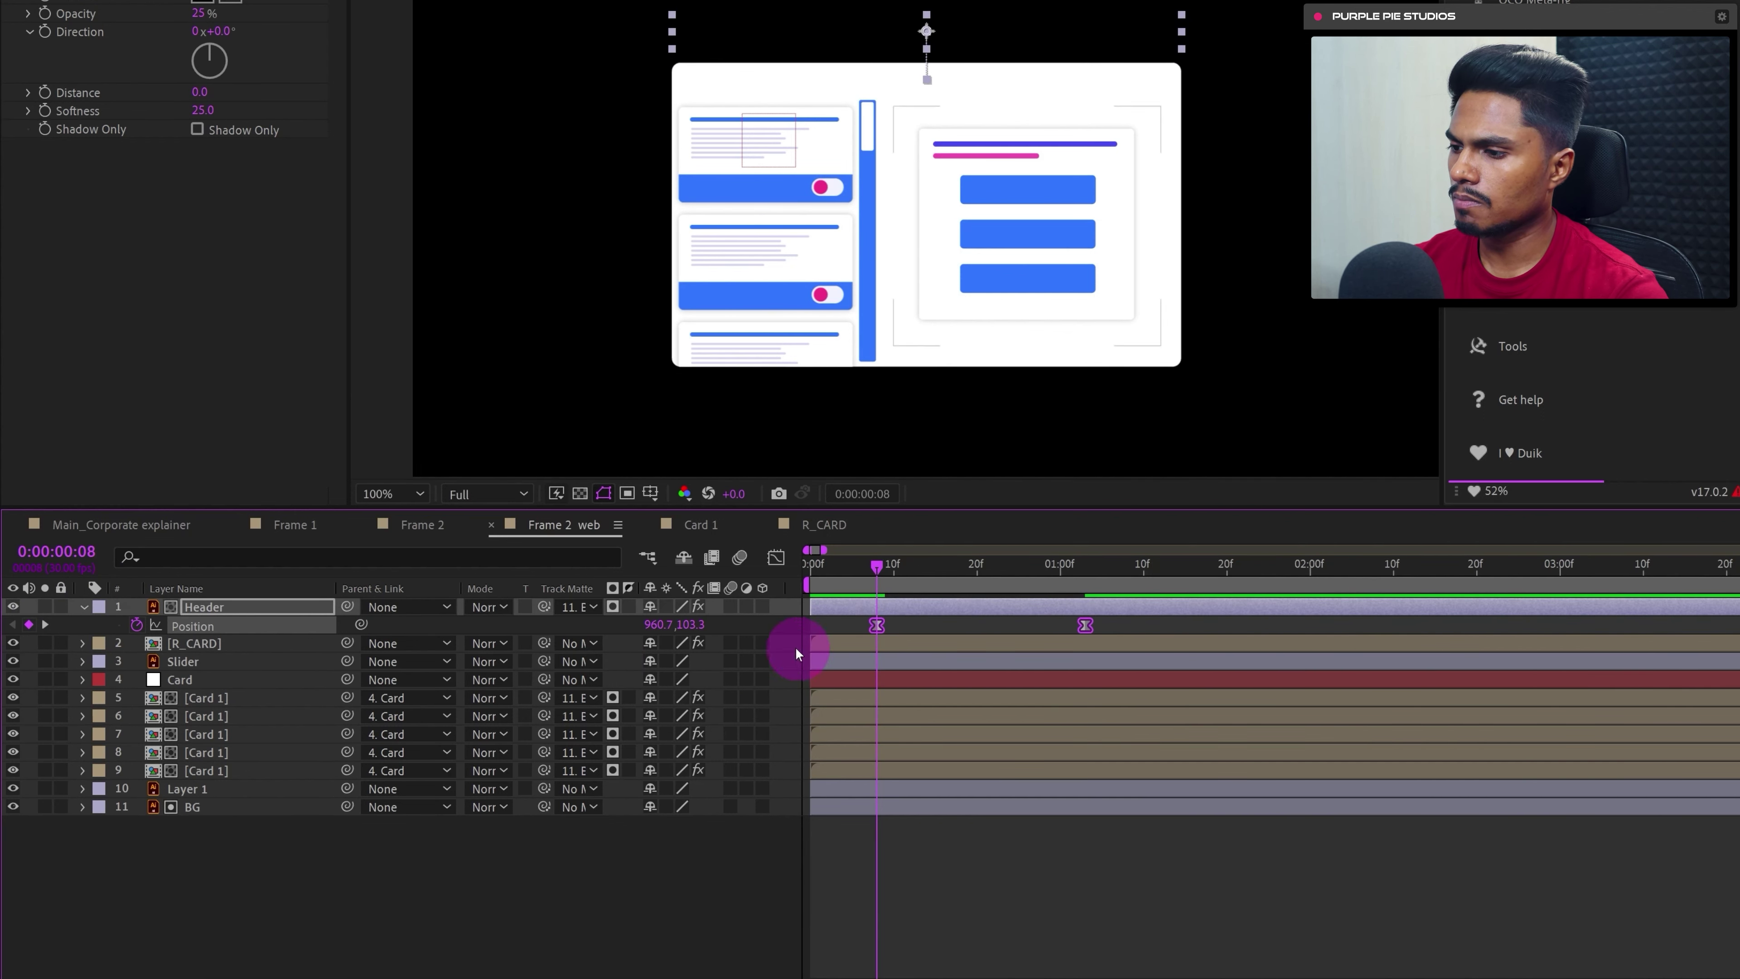
pyautogui.click(778, 559)
pyautogui.moveTo(1130, 882); pyautogui.dragTo(981, 922)
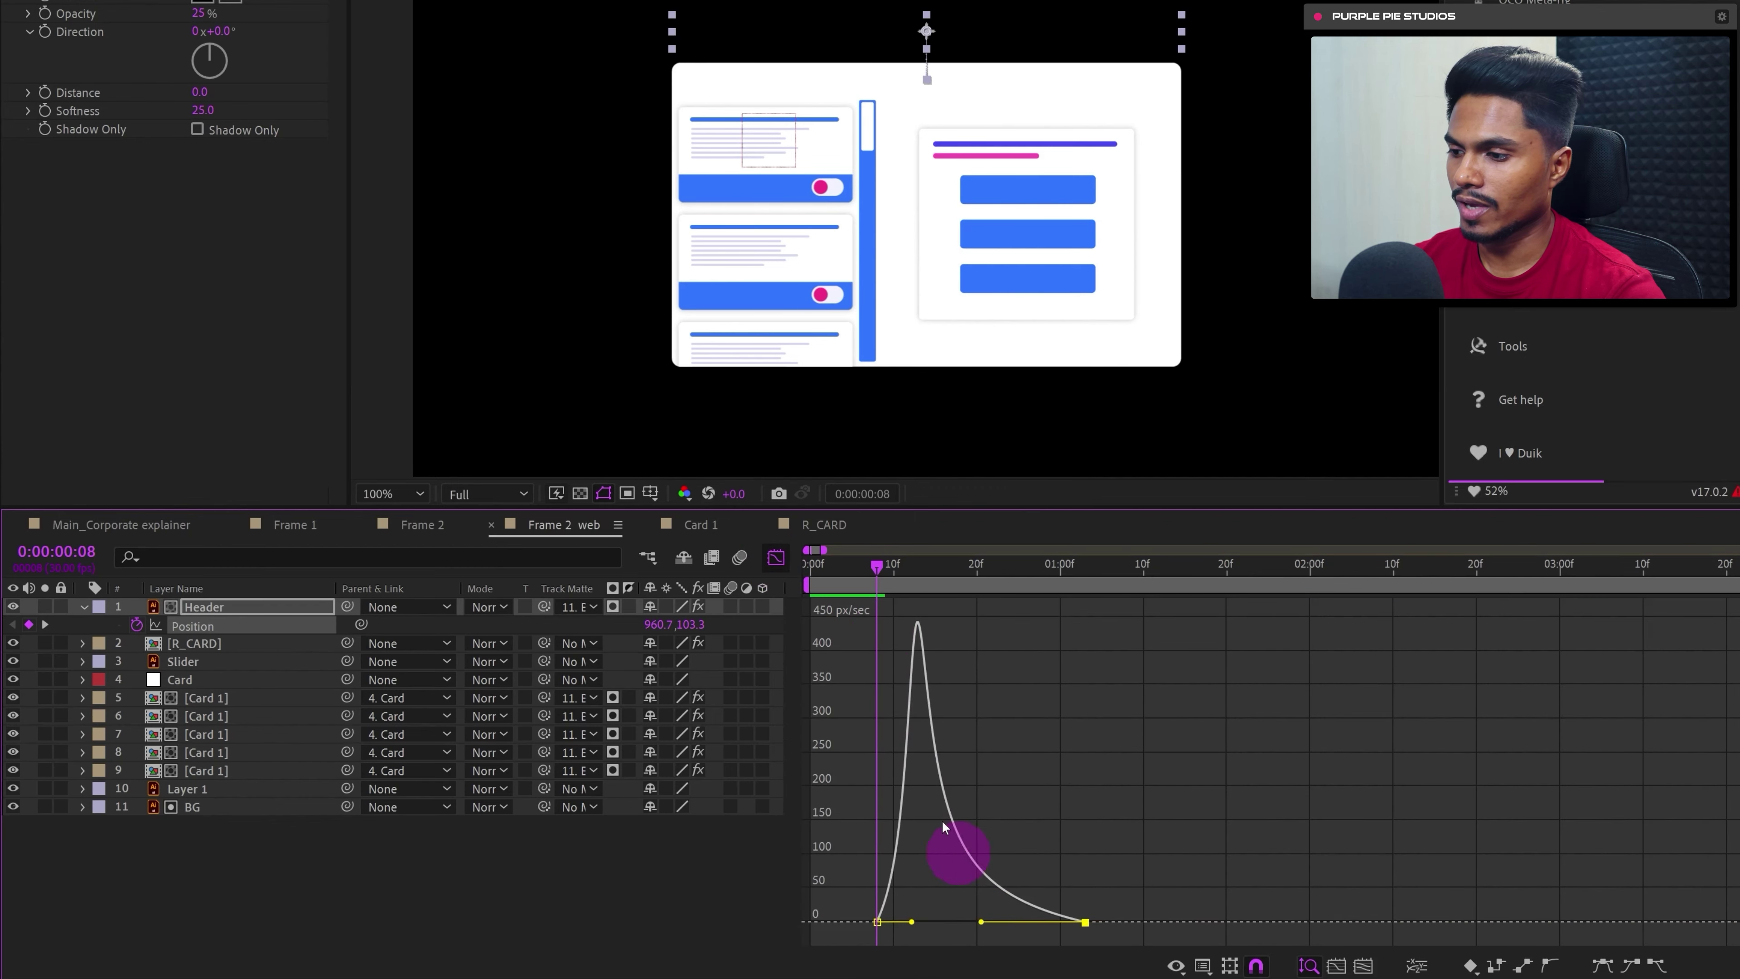
pyautogui.click(777, 557)
# - Preview the Header's slide-in from 0:00:00:06
pyautogui.click(861, 563)
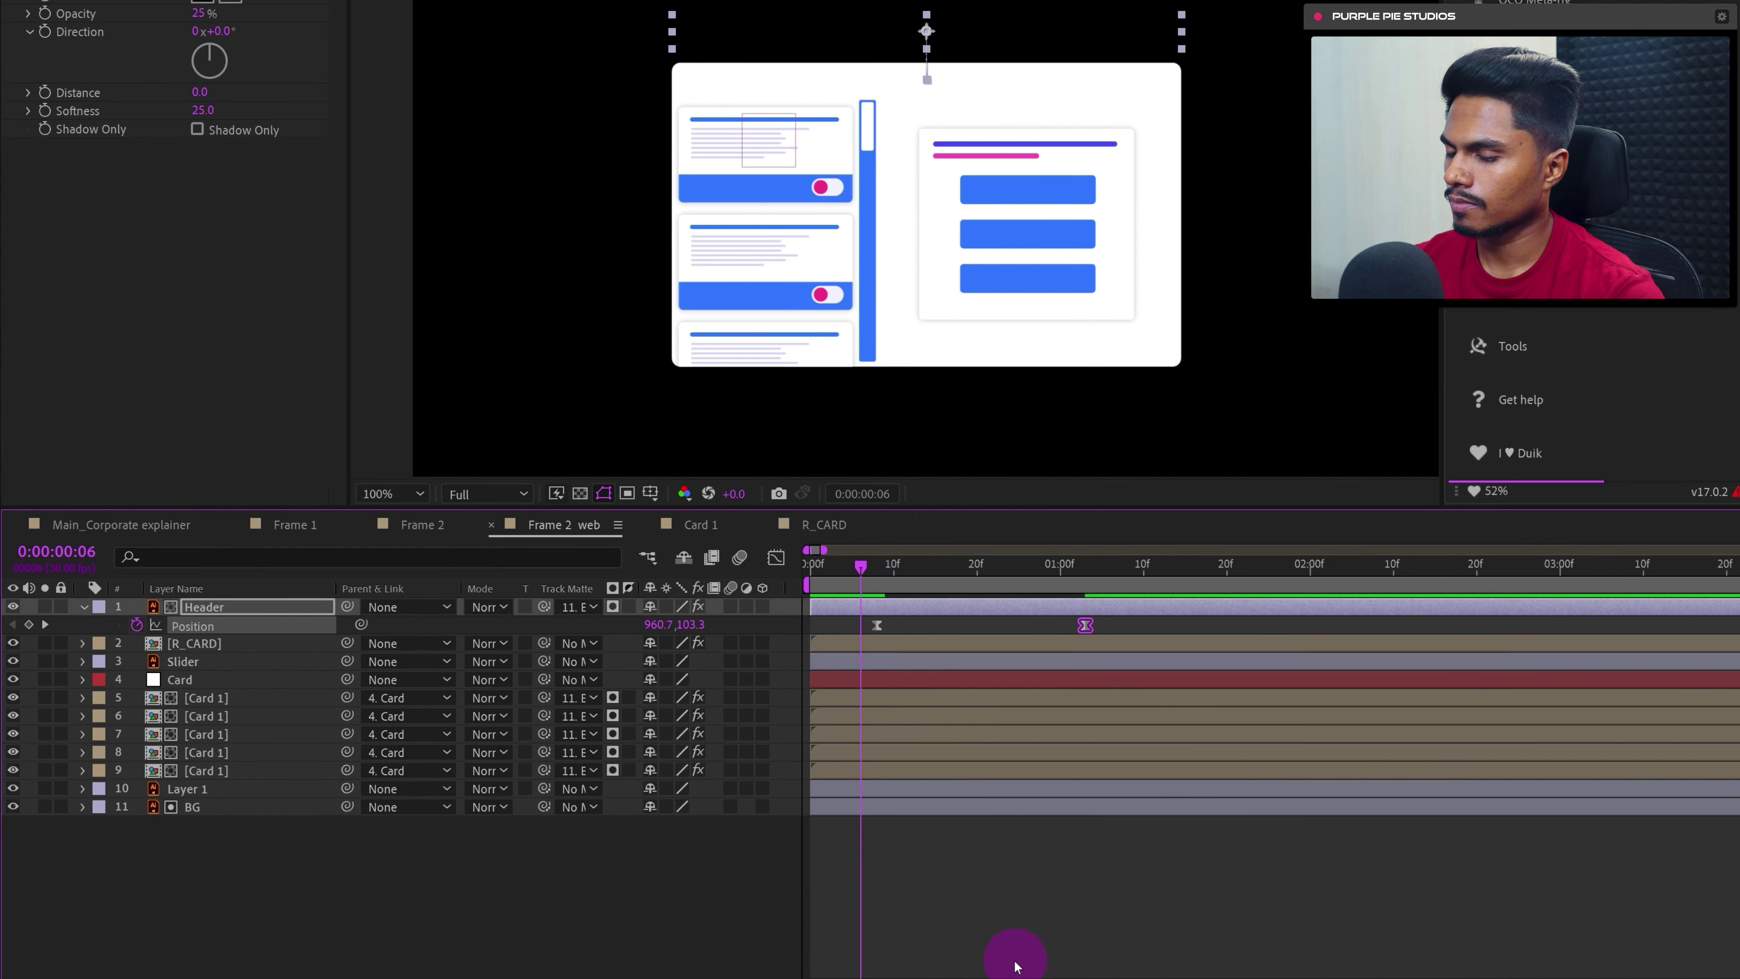
pyautogui.click(1016, 954)
pyautogui.press('space')
pyautogui.press('space')
pyautogui.press('space')
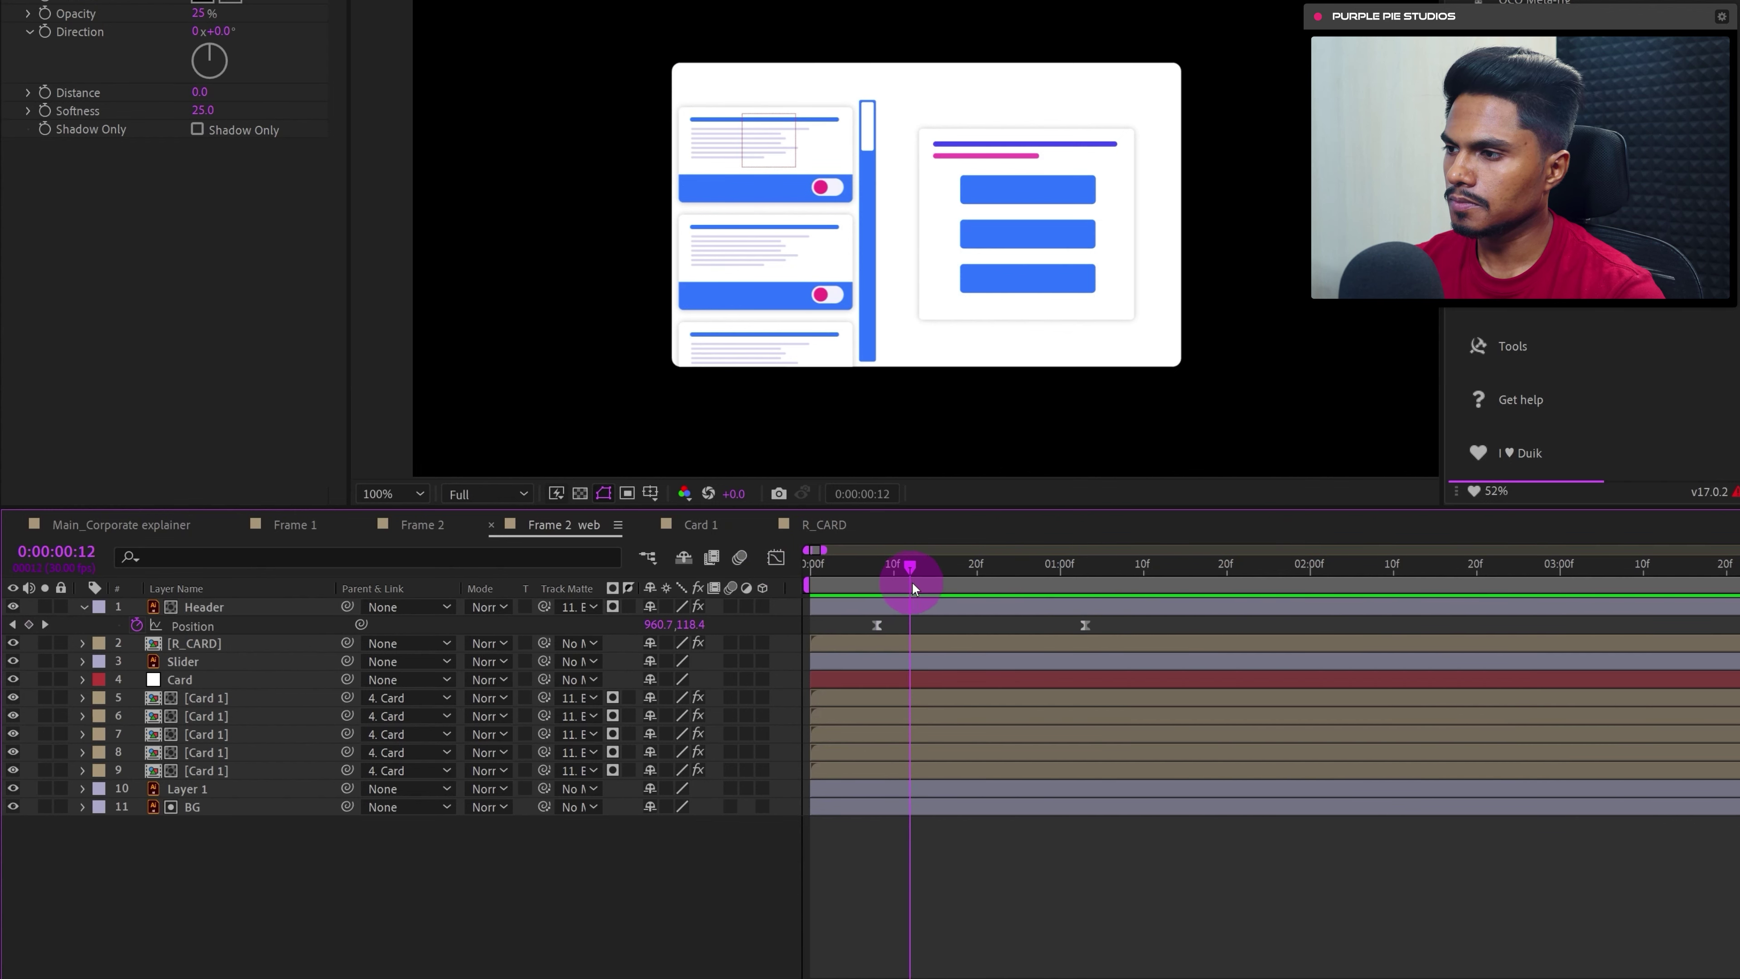
pyautogui.press('space')
# - Move the Header's last position keyframe to 0:00:01:00 and preview the faster slide-in
pyautogui.click(1054, 567)
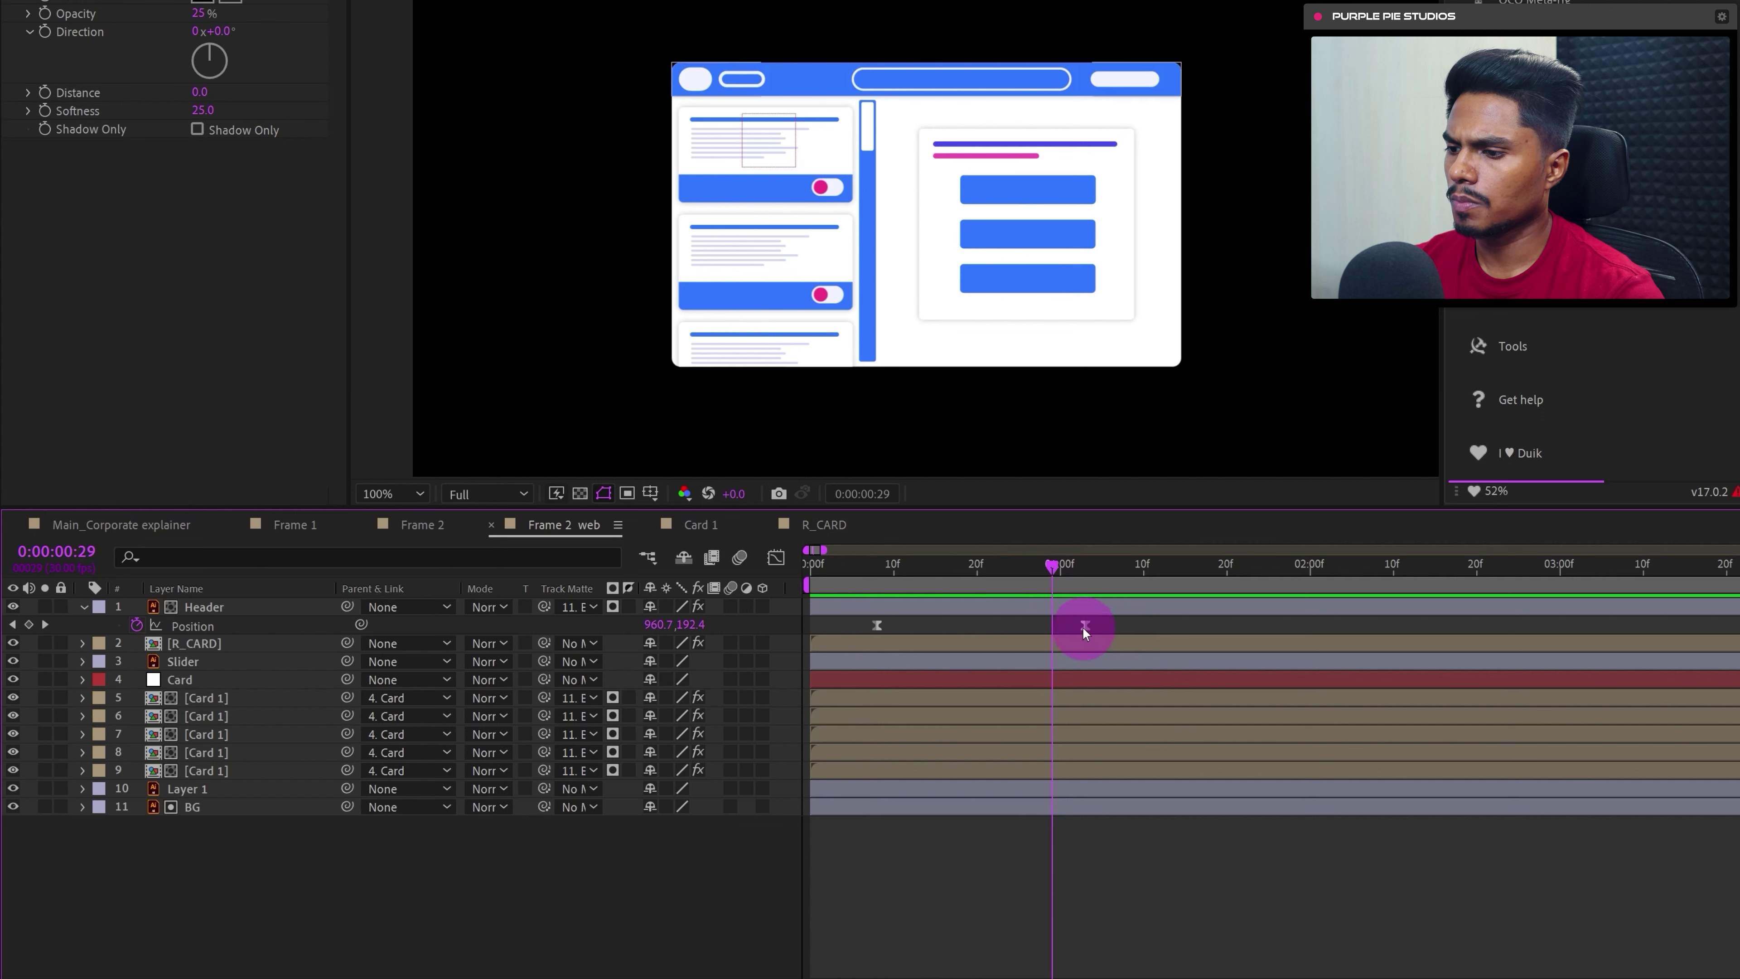
pyautogui.moveTo(1085, 626); pyautogui.dragTo(1059, 625)
pyautogui.click(862, 567)
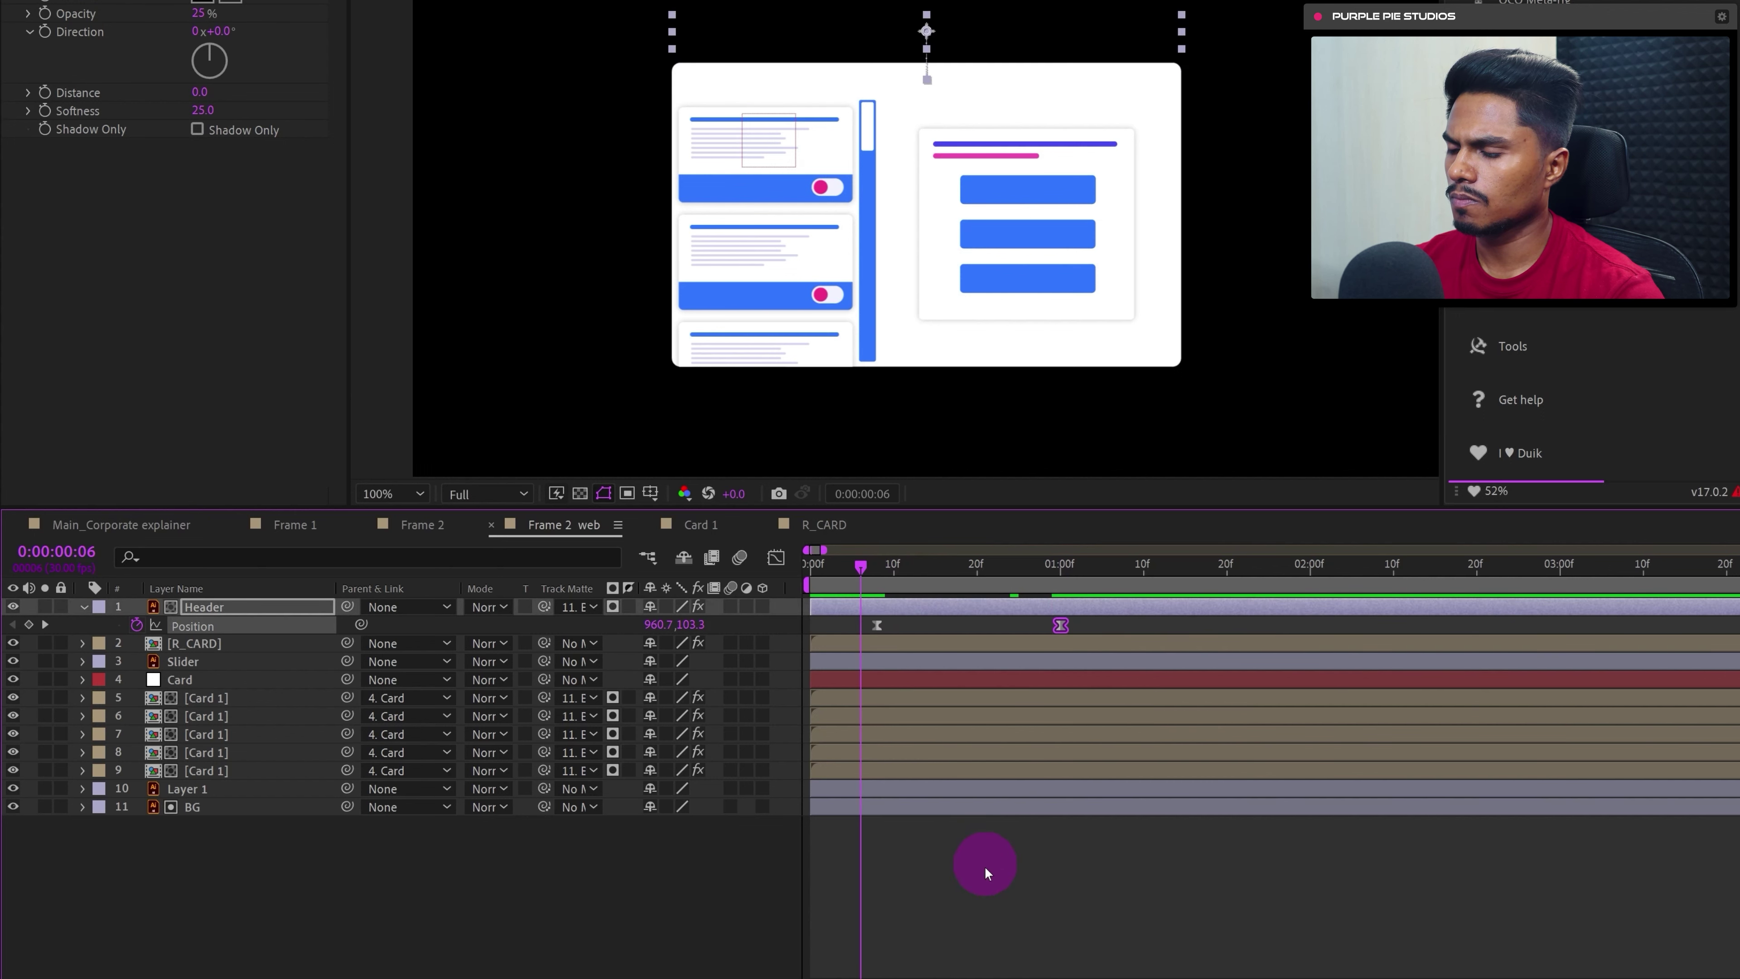
pyautogui.click(984, 874)
pyautogui.press('space')
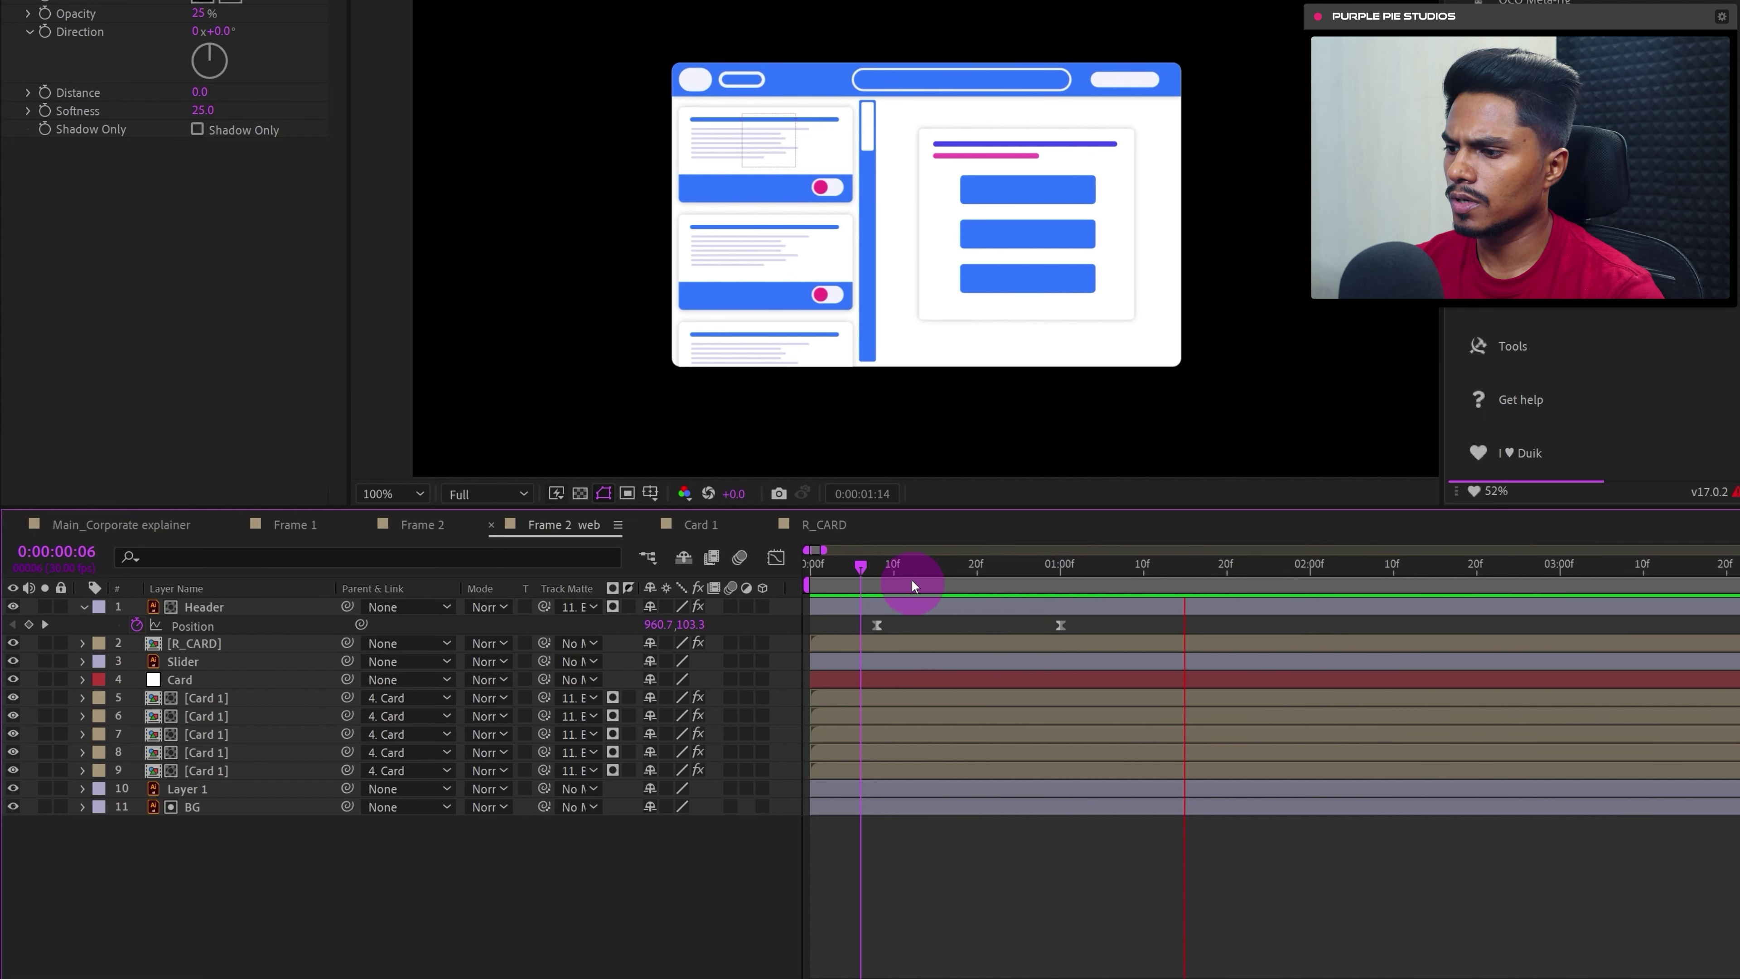
pyautogui.click(888, 564)
pyautogui.moveTo(887, 564); pyautogui.dragTo(930, 591)
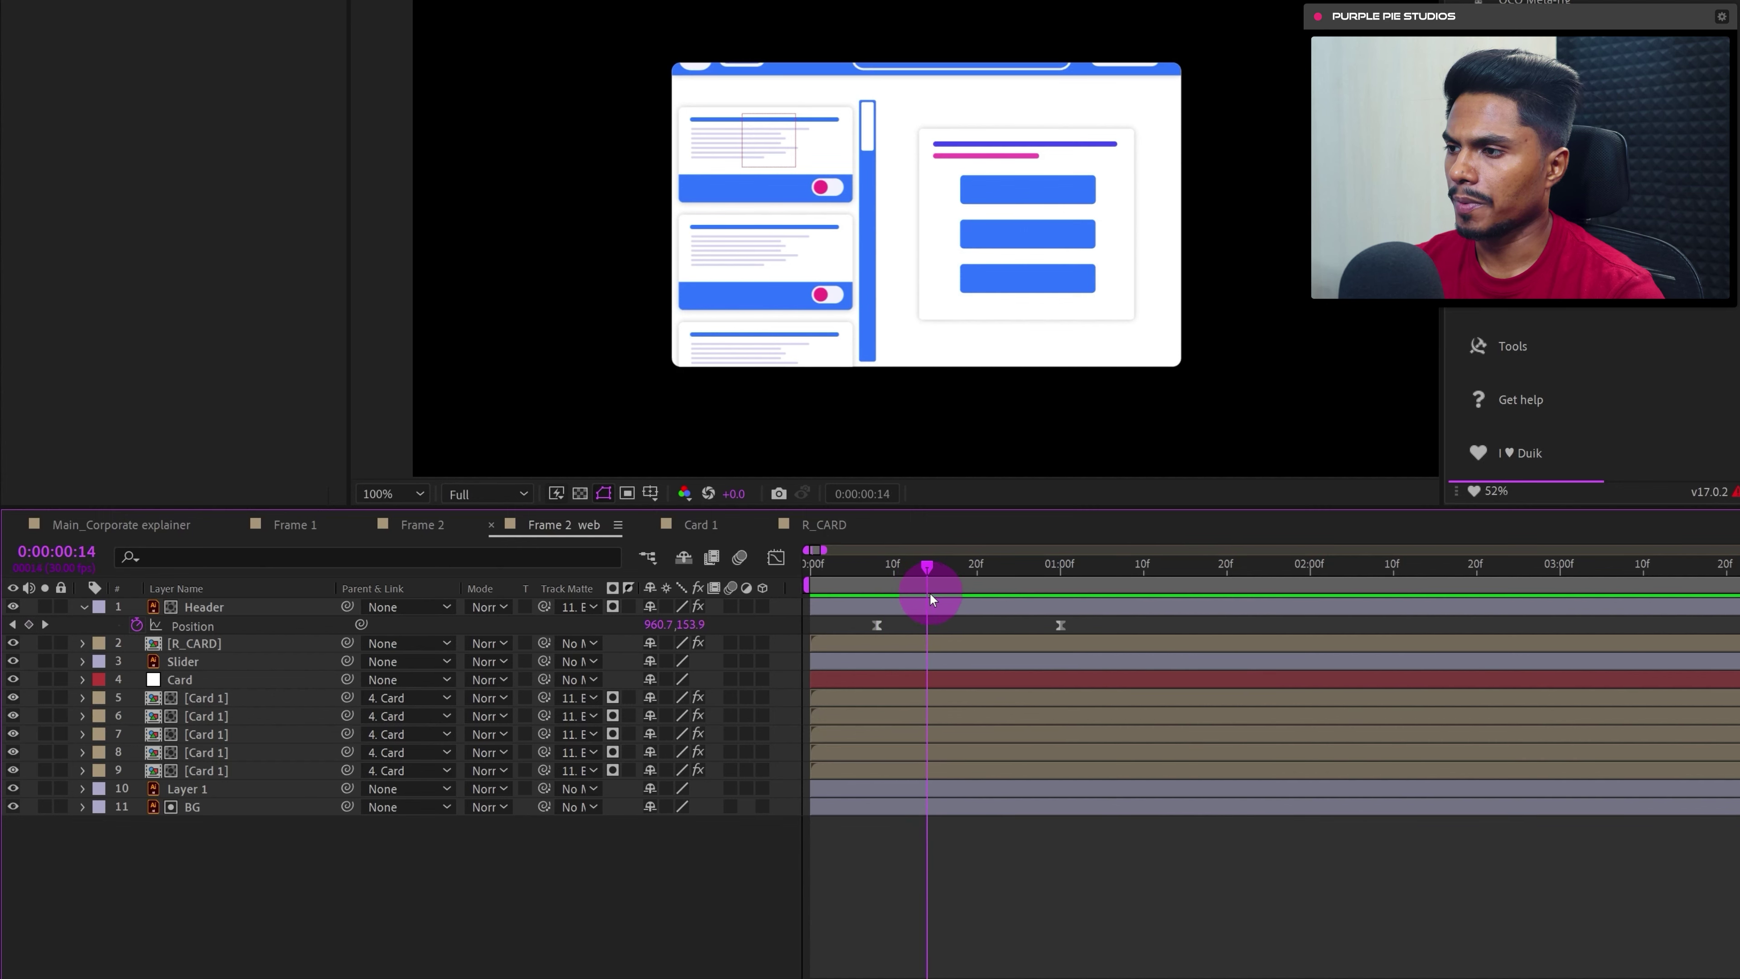
# - Create shapes from the Layer 1 and Slider vector layers
pyautogui.click(182, 792)
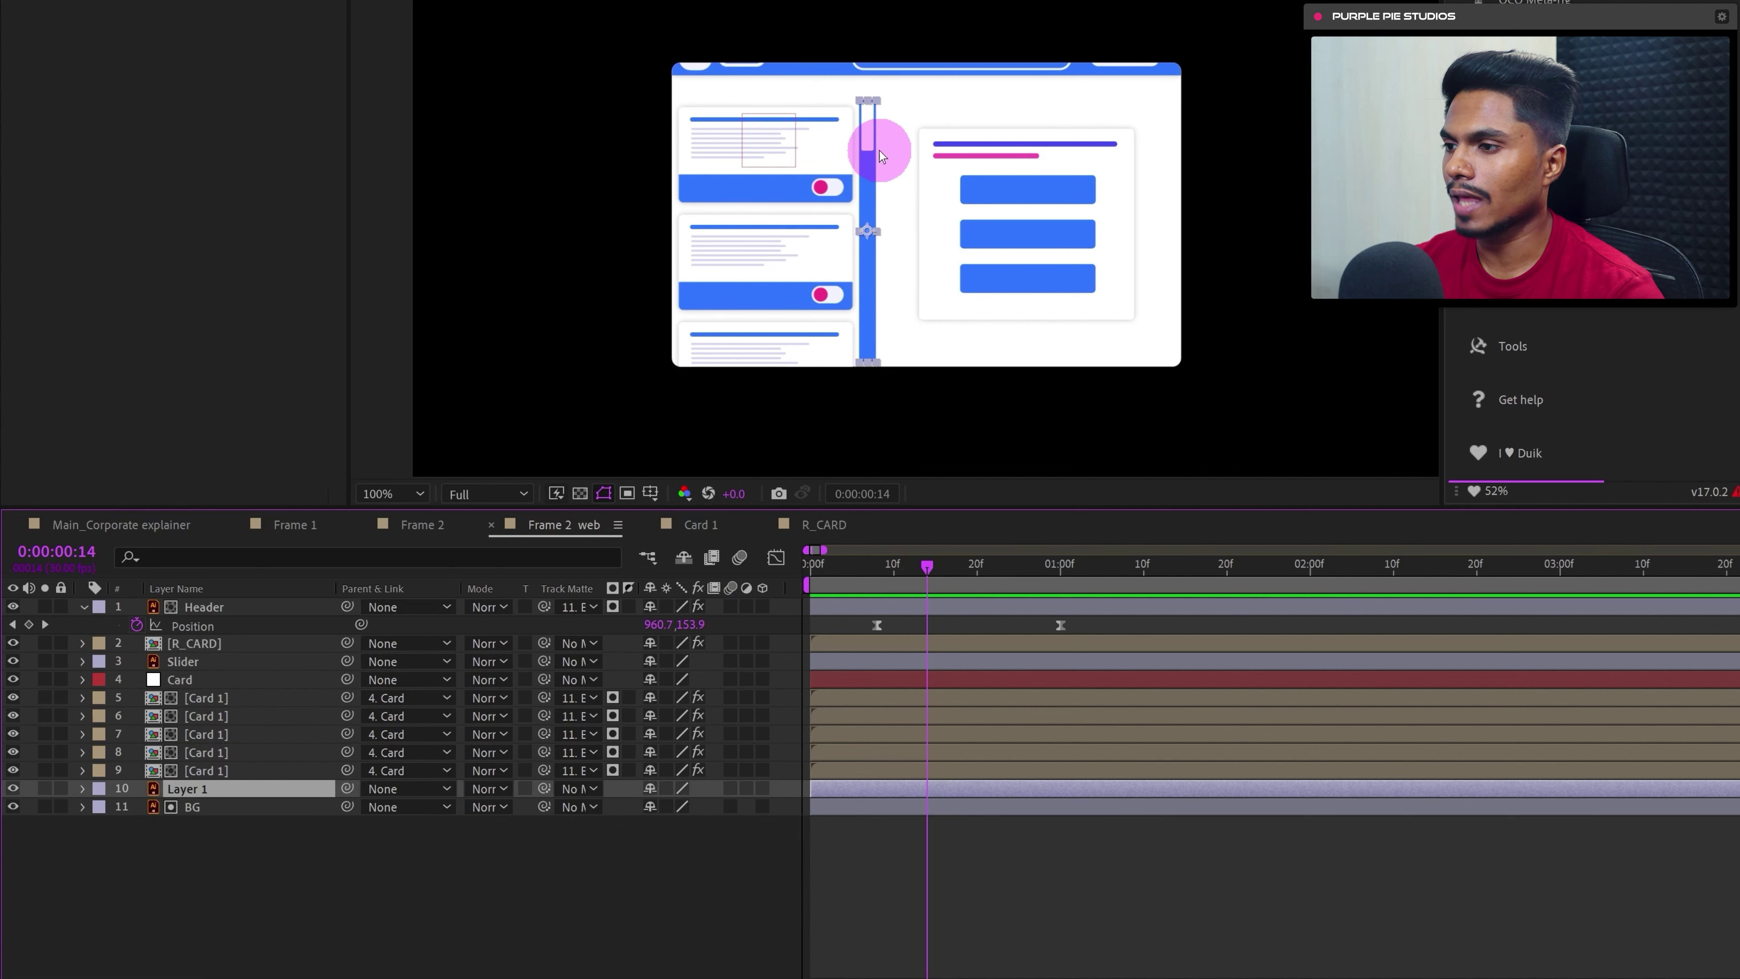
pyautogui.click(197, 794)
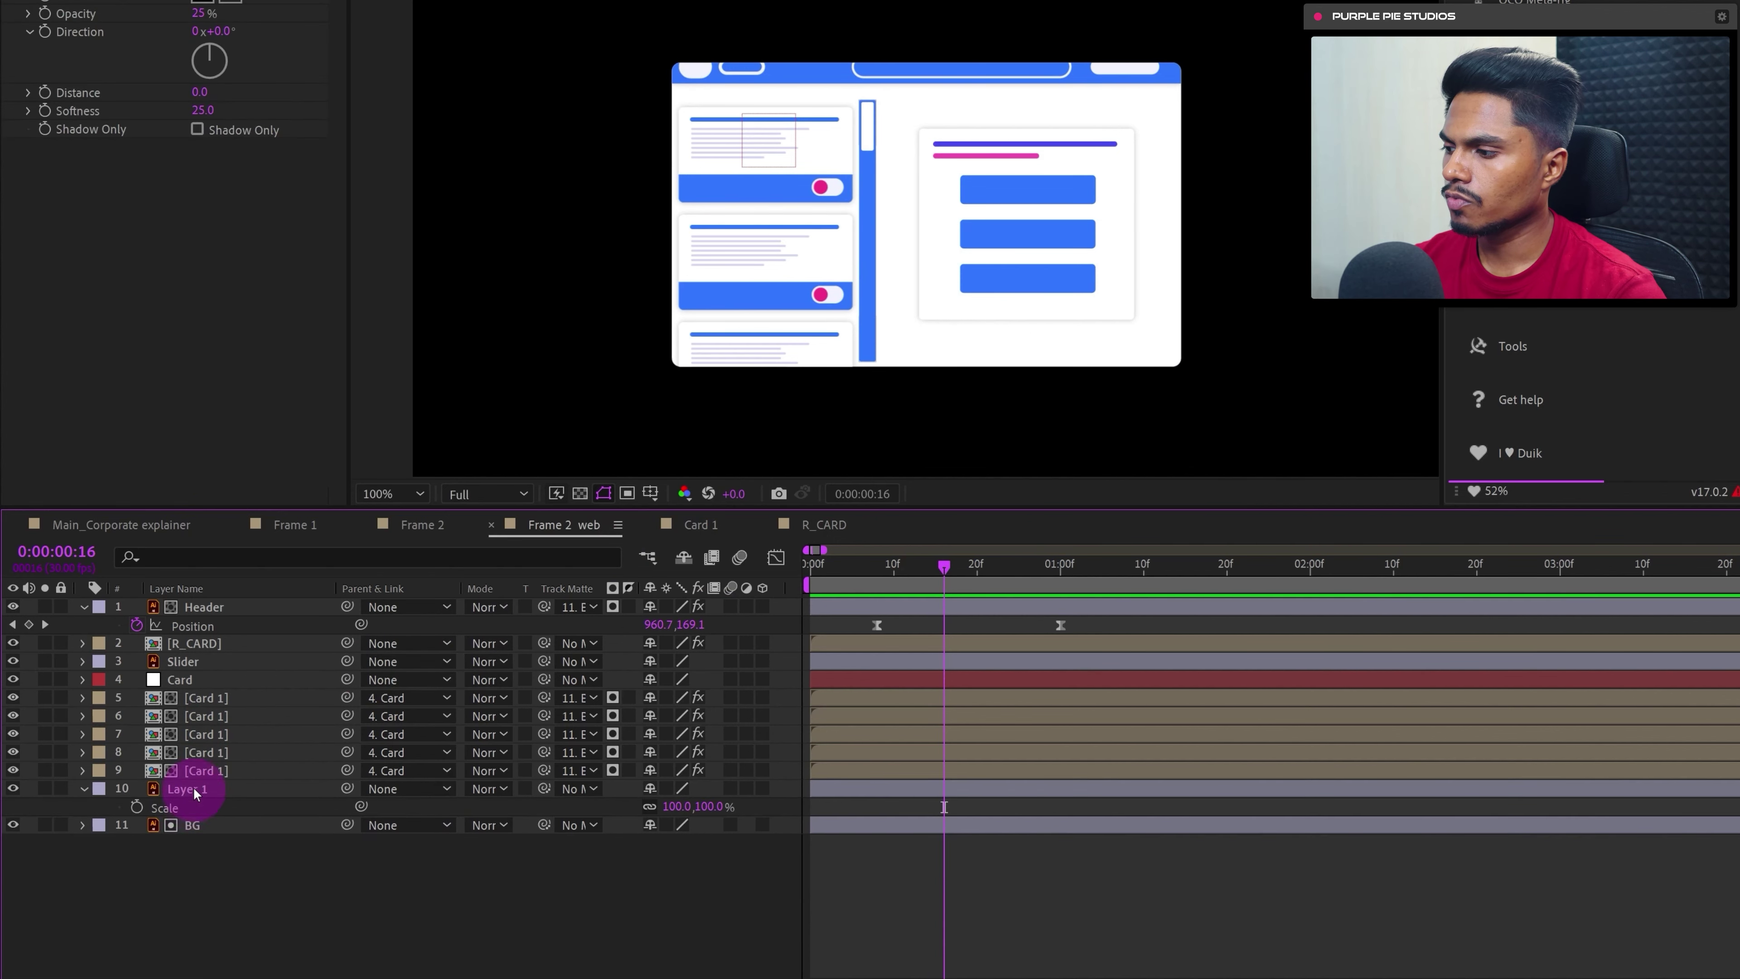
pyautogui.click(195, 793)
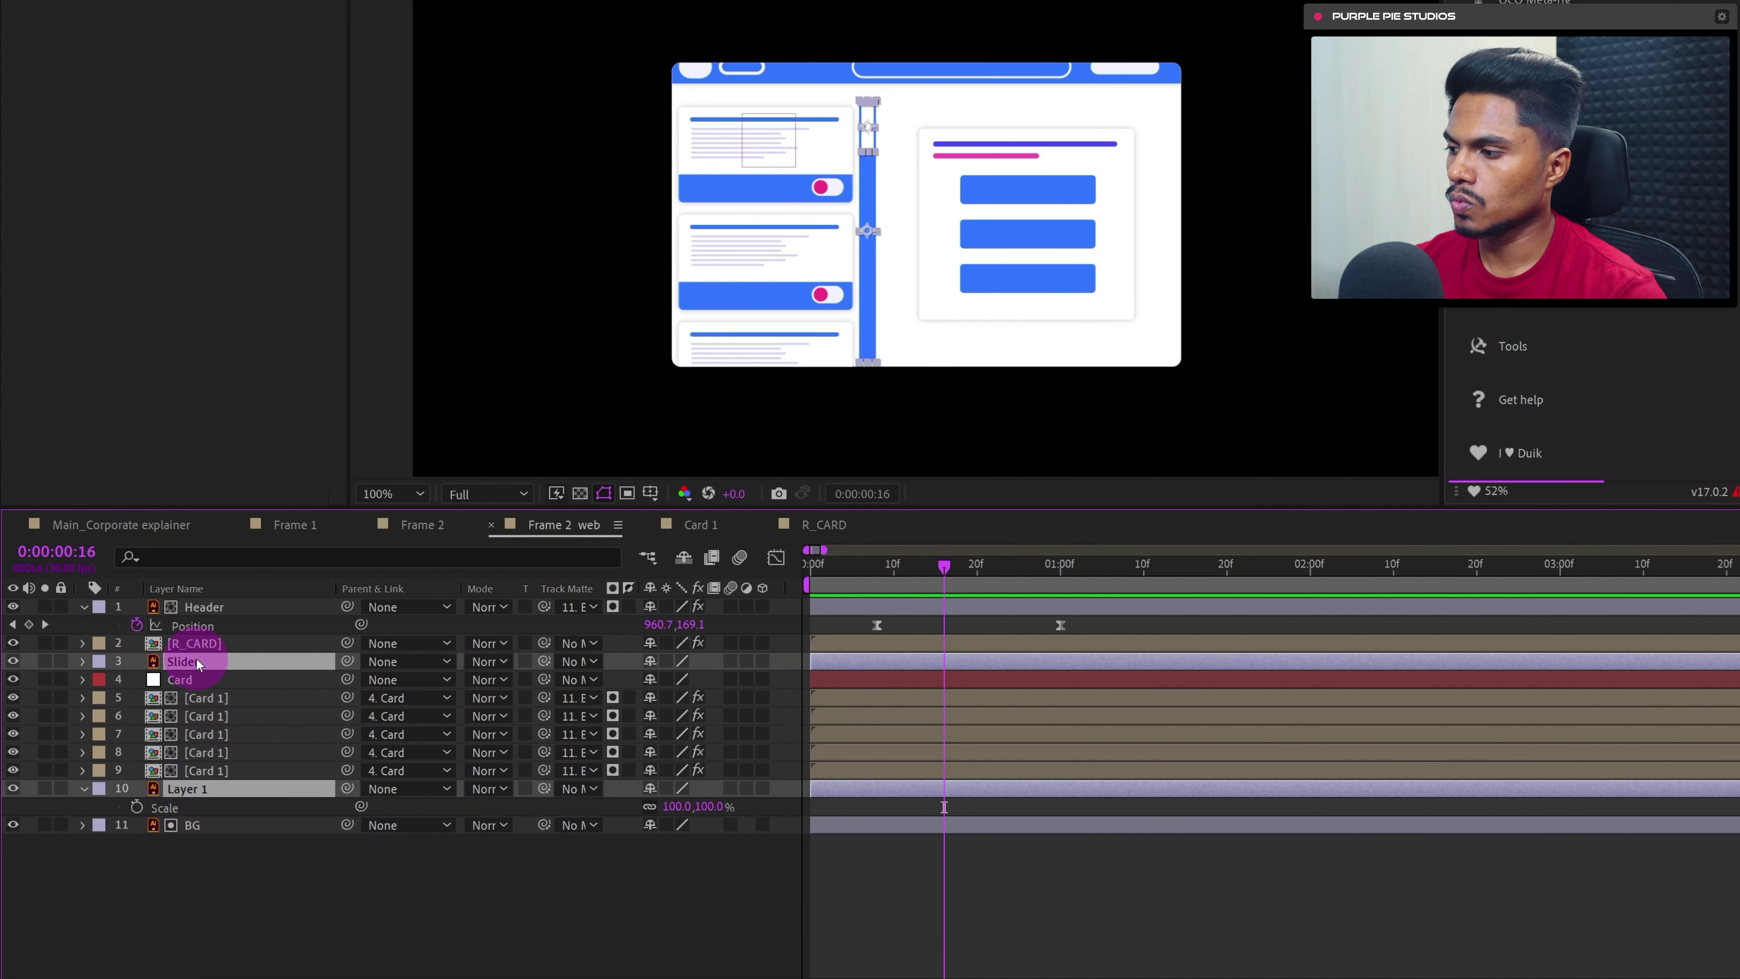
pyautogui.rightClick(229, 661)
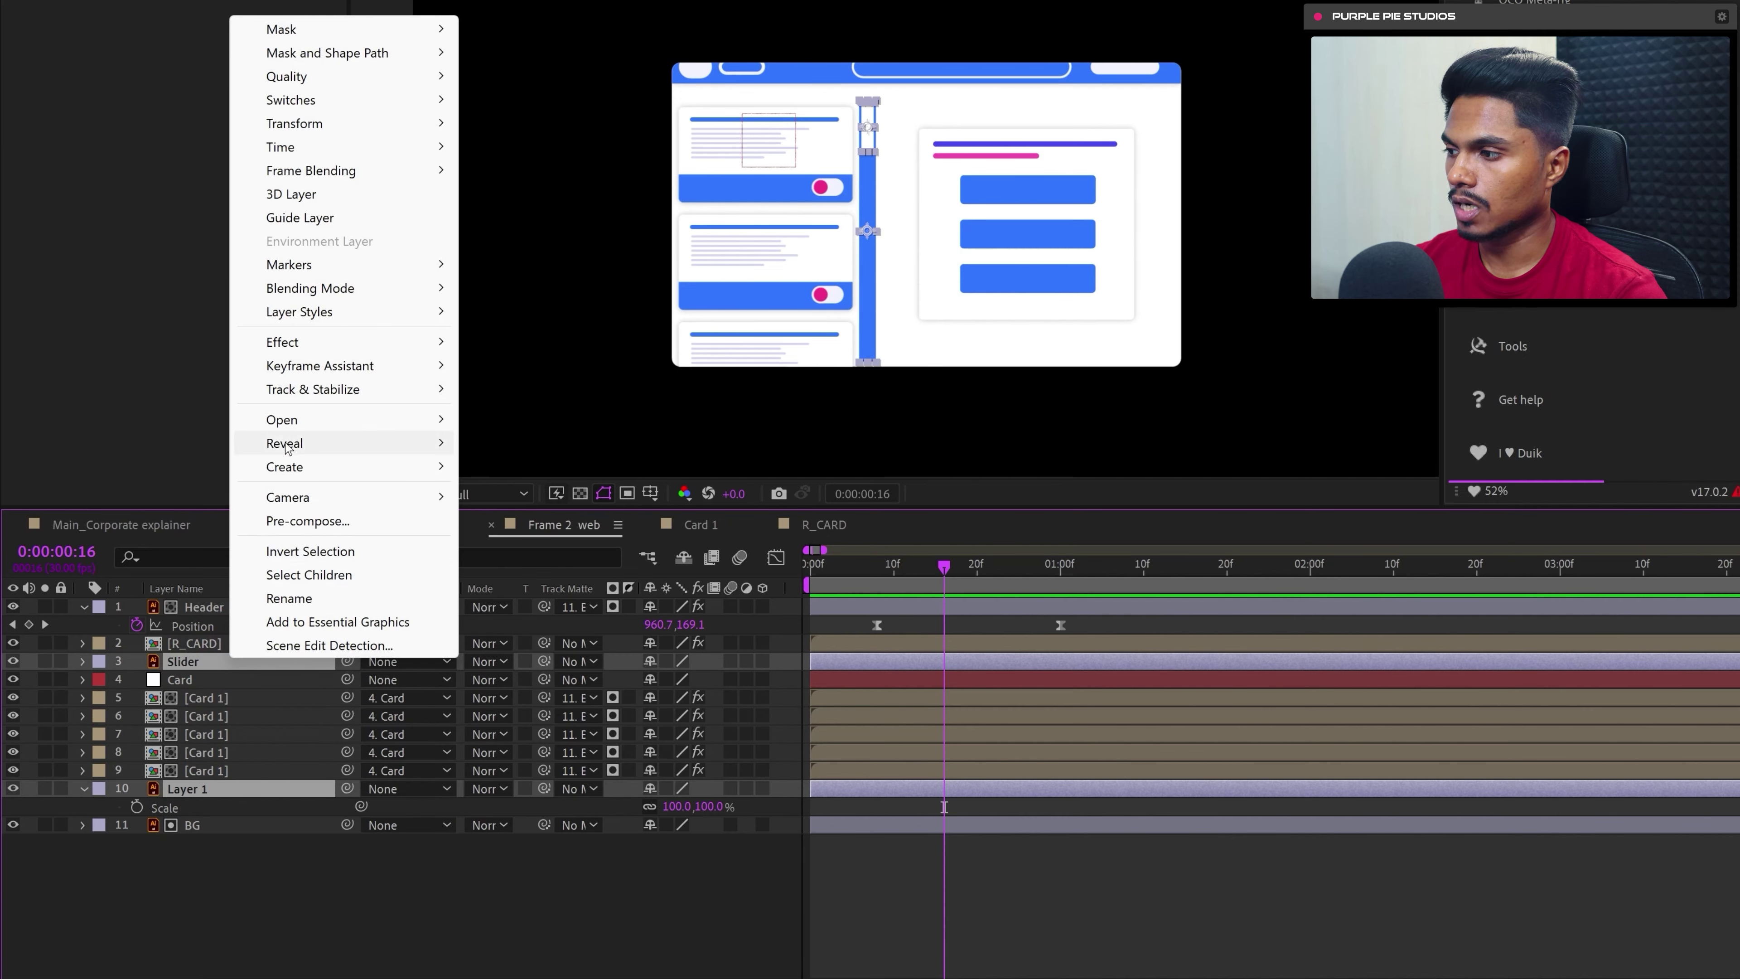
pyautogui.moveTo(332, 473)
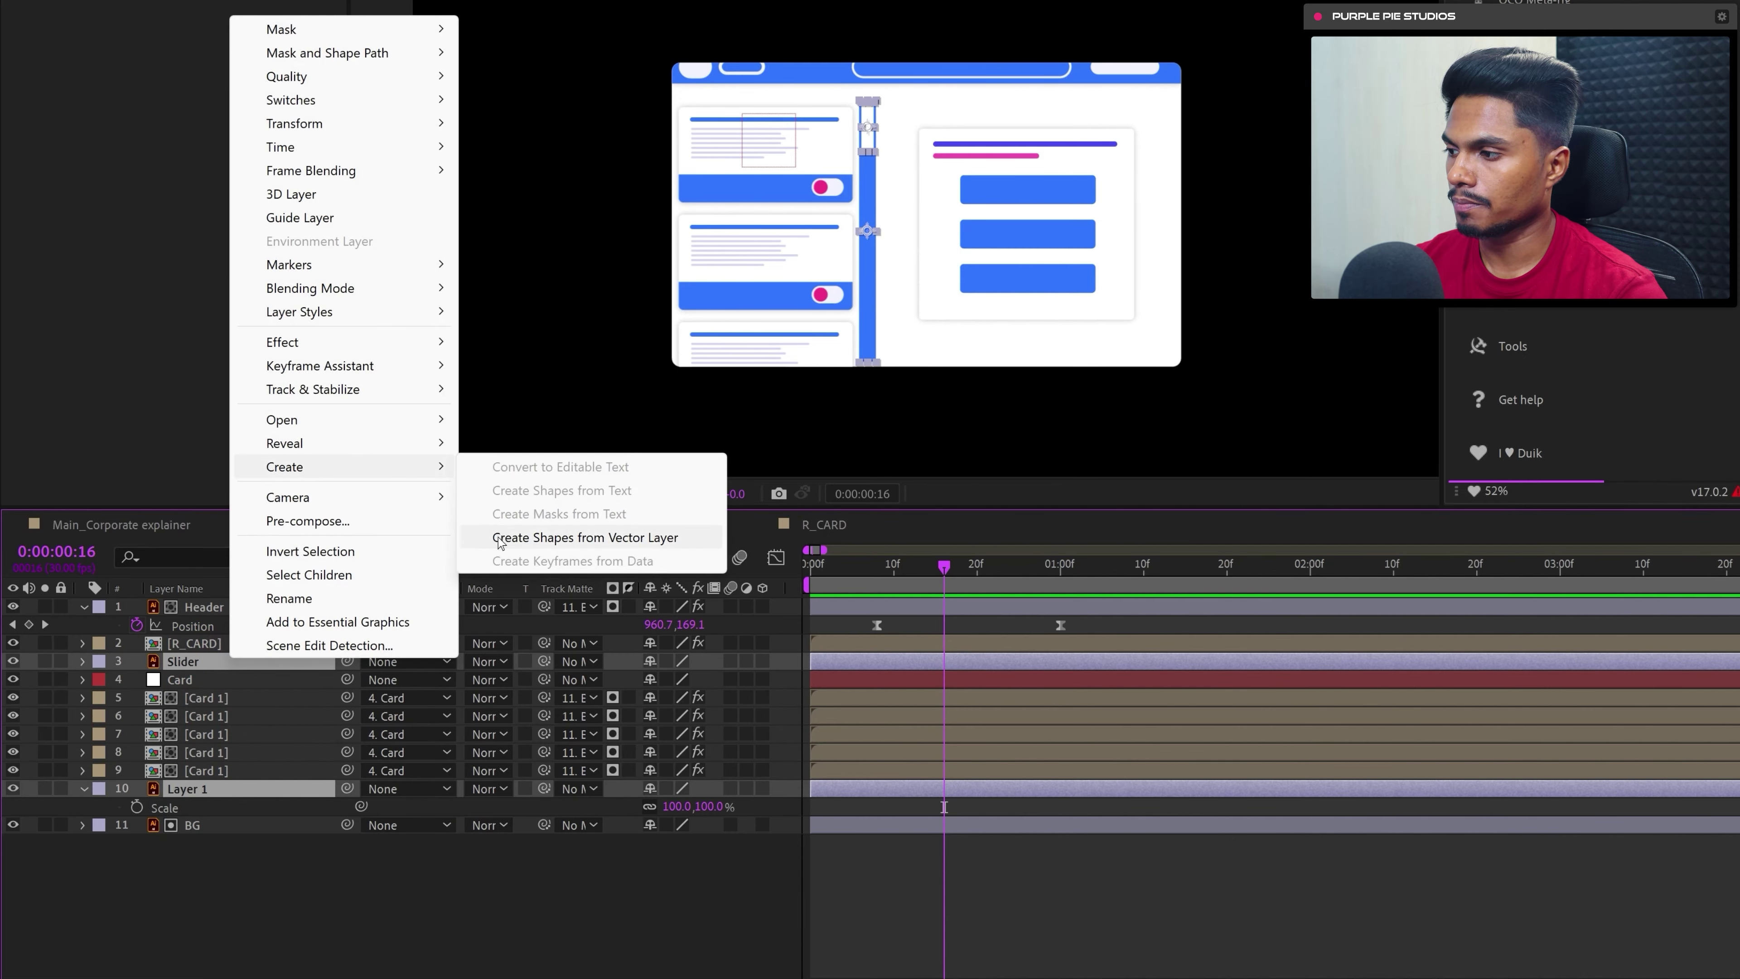
pyautogui.click(585, 537)
# - Delete the original Slider and Layer 1 vector layers
pyautogui.click(197, 681)
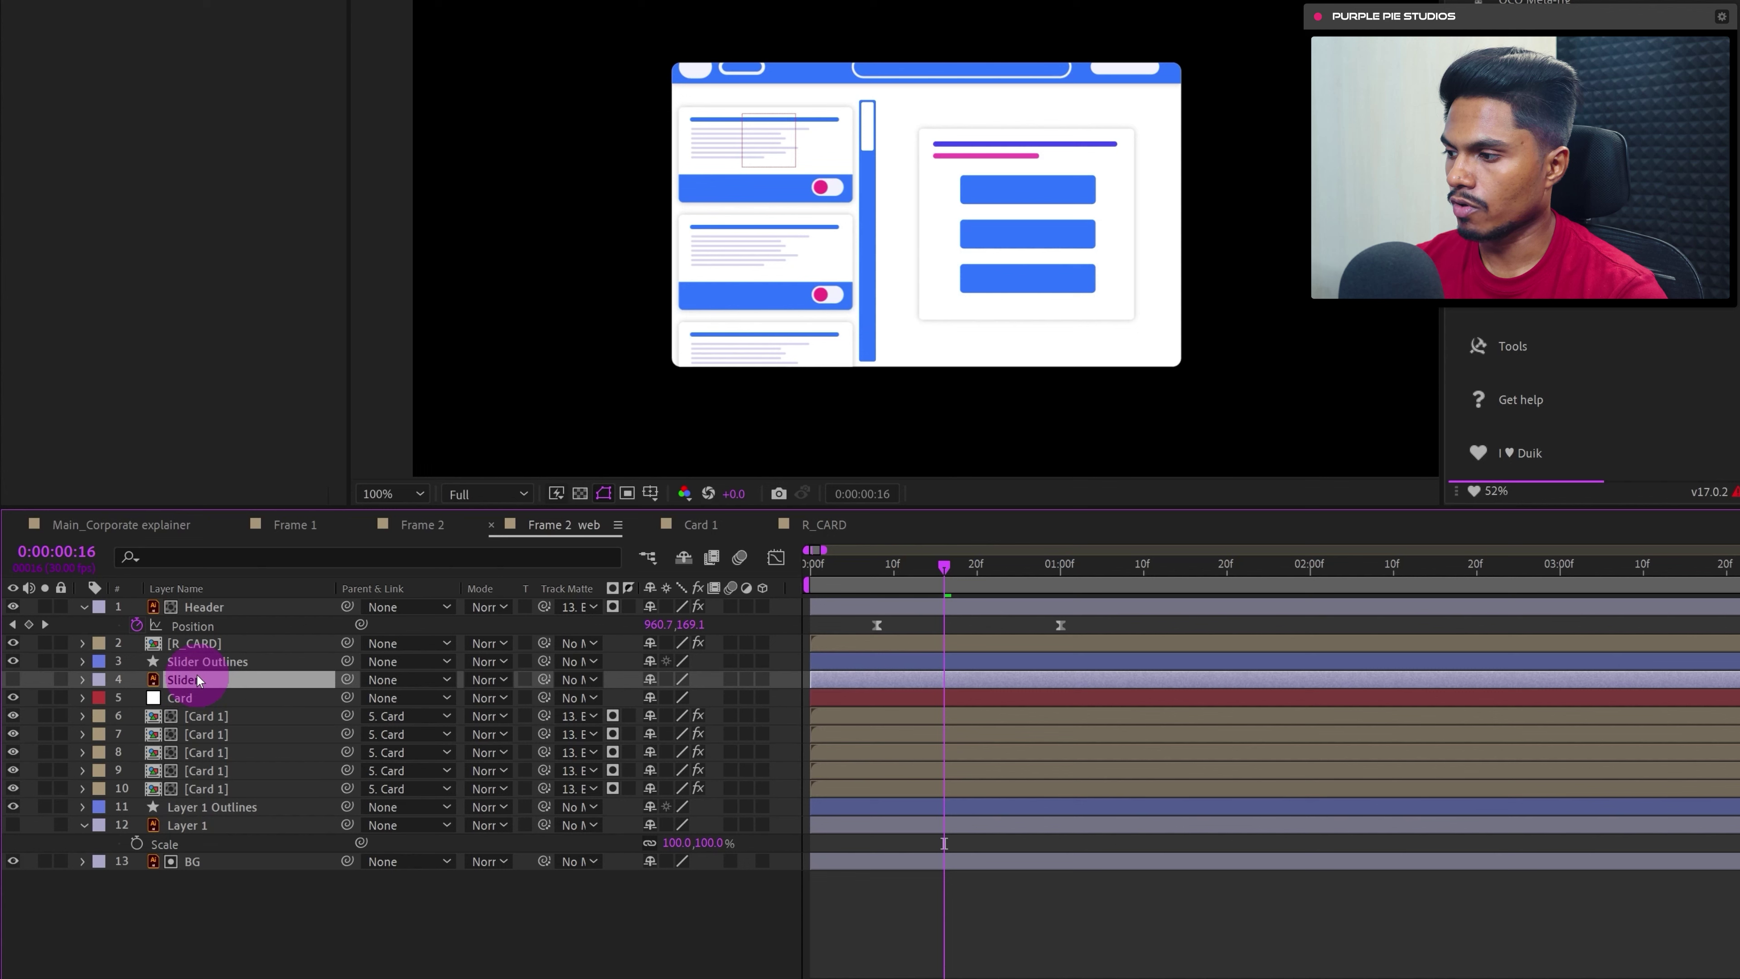
pyautogui.keyDown('ctrl'); pyautogui.click(197, 825); pyautogui.keyUp('ctrl')
pyautogui.press('Delete')
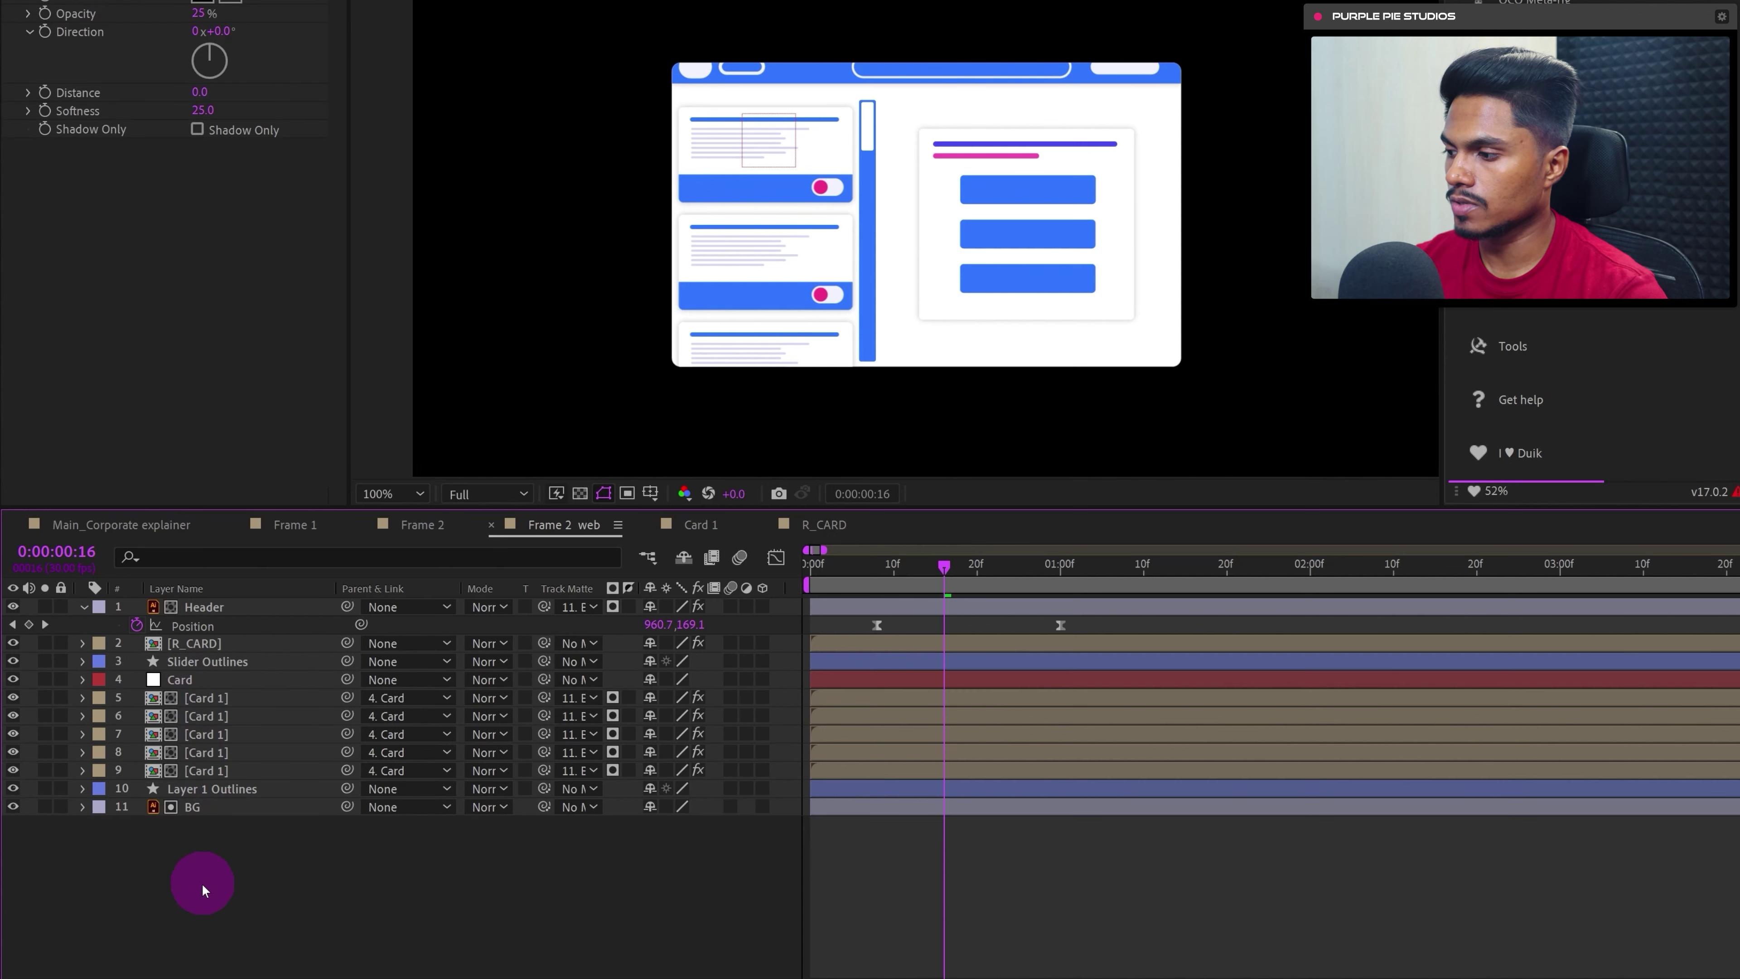
# - Delete the stray comp-sized outer path from the Layer 1 Outlines shape, keeping only the scrollbar track
pyautogui.click(206, 783)
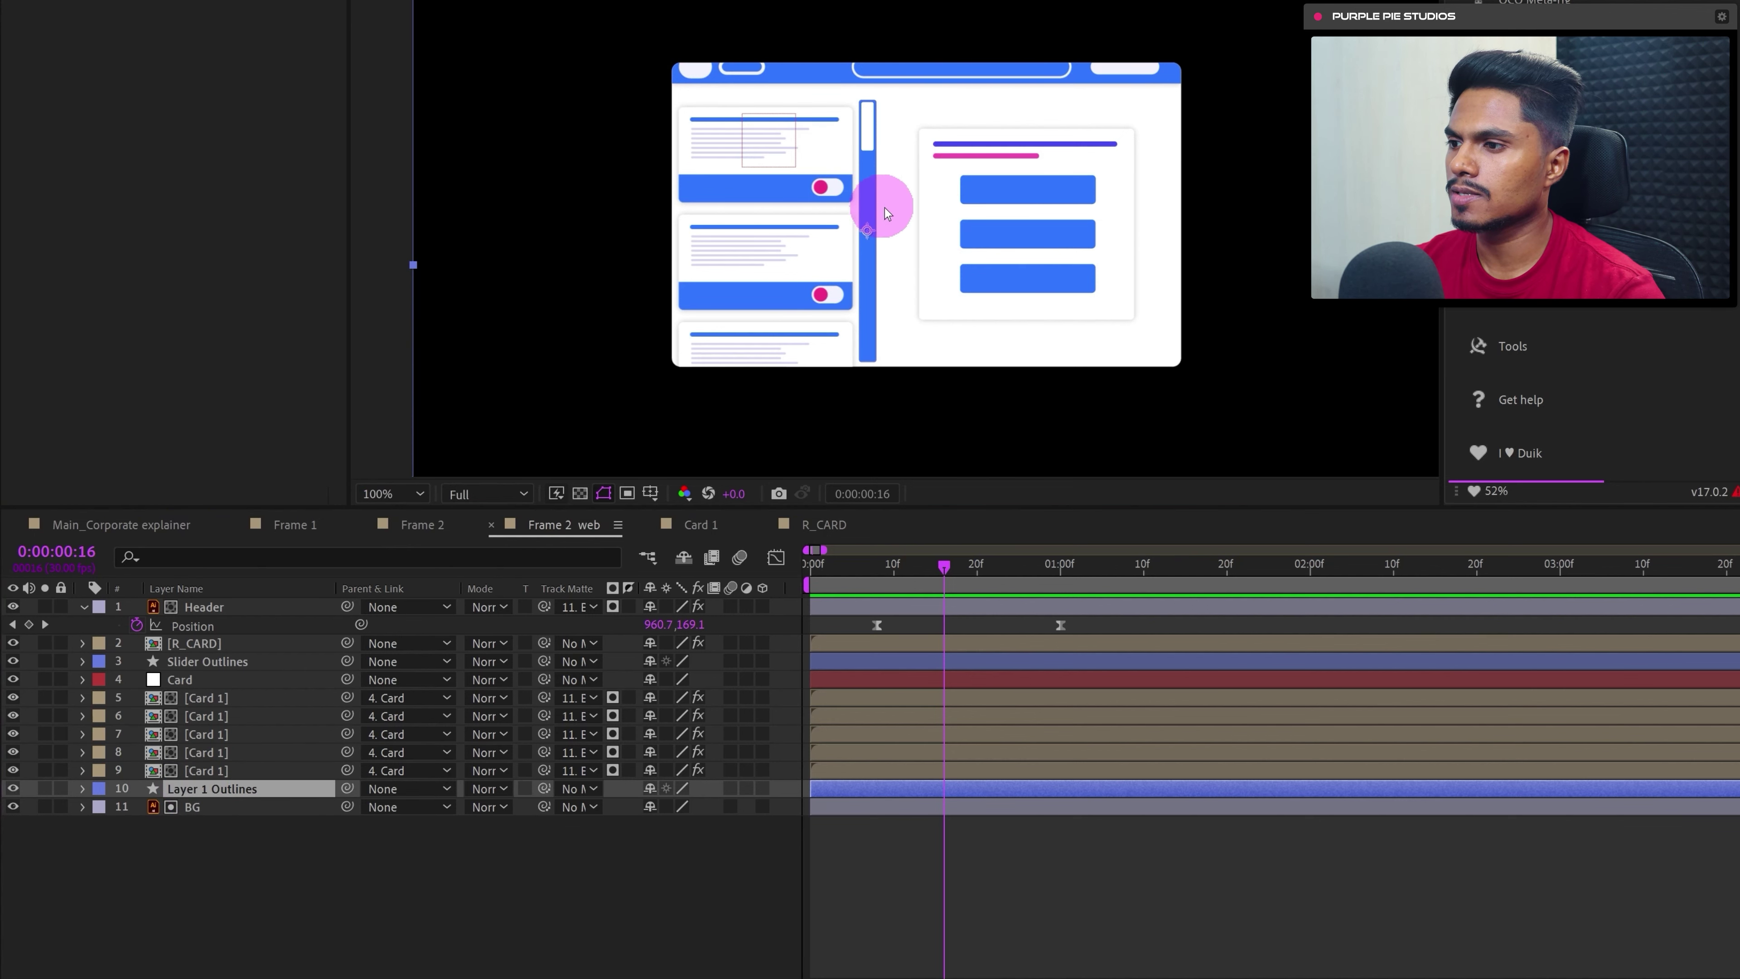
pyautogui.moveTo(869, 186)
pyautogui.mouseDown()
pyautogui.moveTo(847, 214)
pyautogui.moveTo(865, 202)
pyautogui.mouseUp()
pyautogui.hotkey('ctrl', 'z')
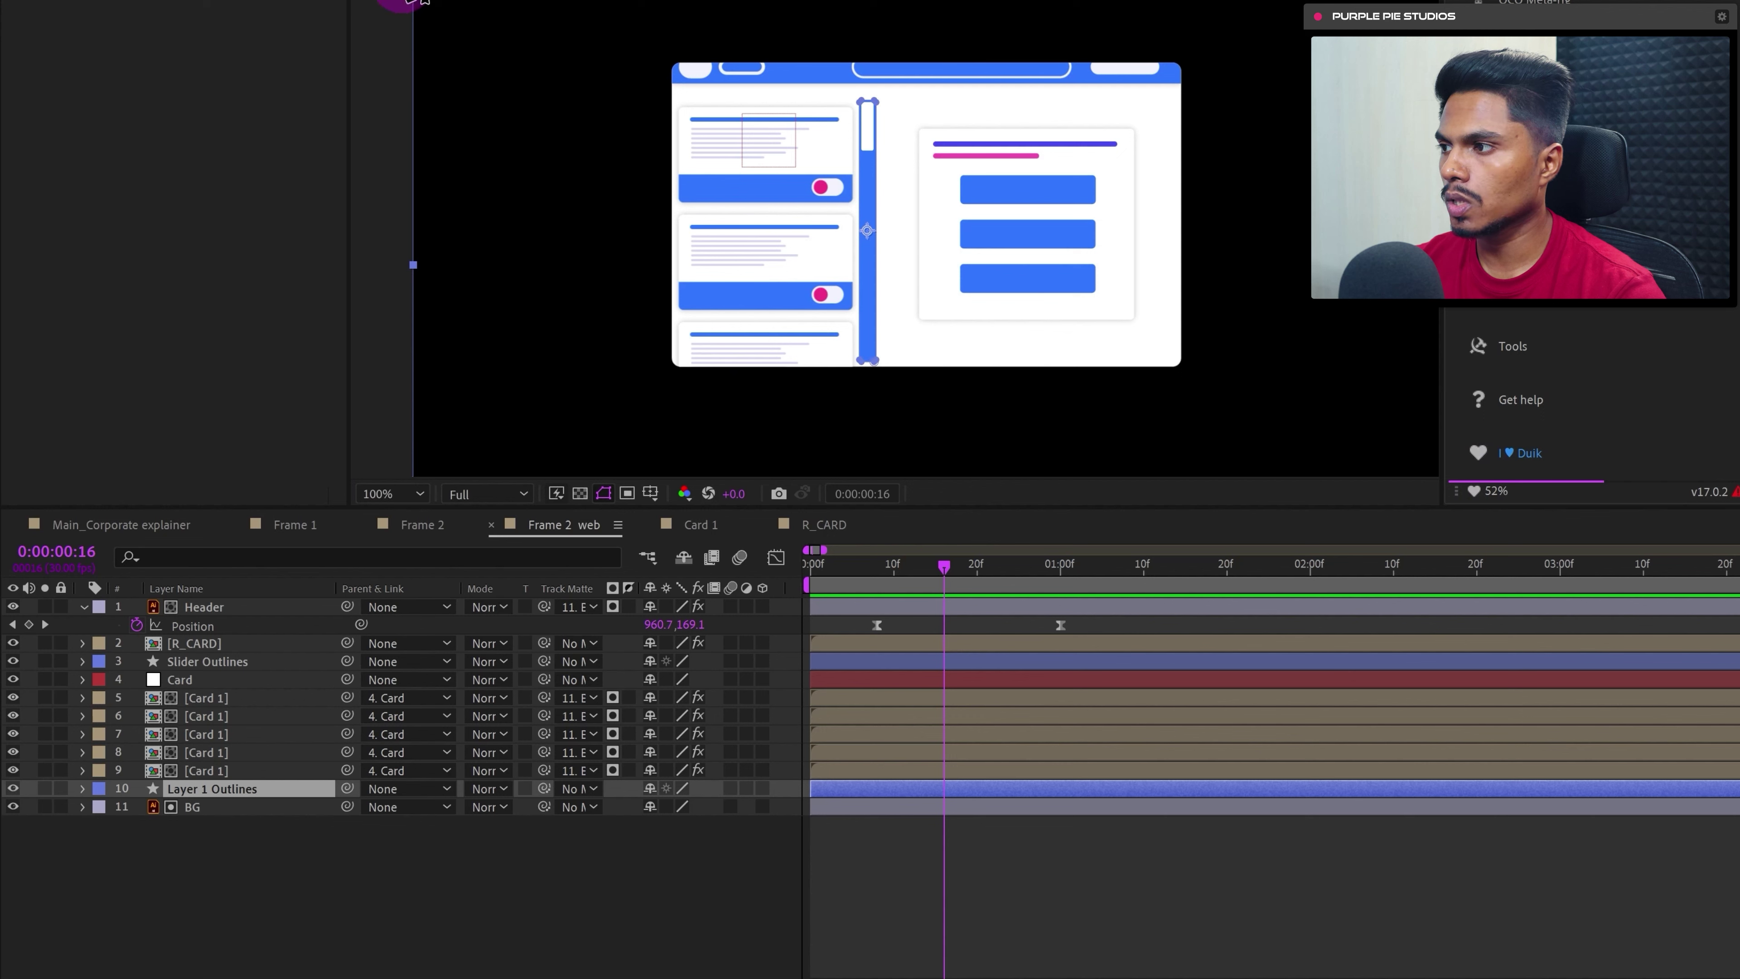
pyautogui.moveTo(413, 0); pyautogui.dragTo(422, 0)
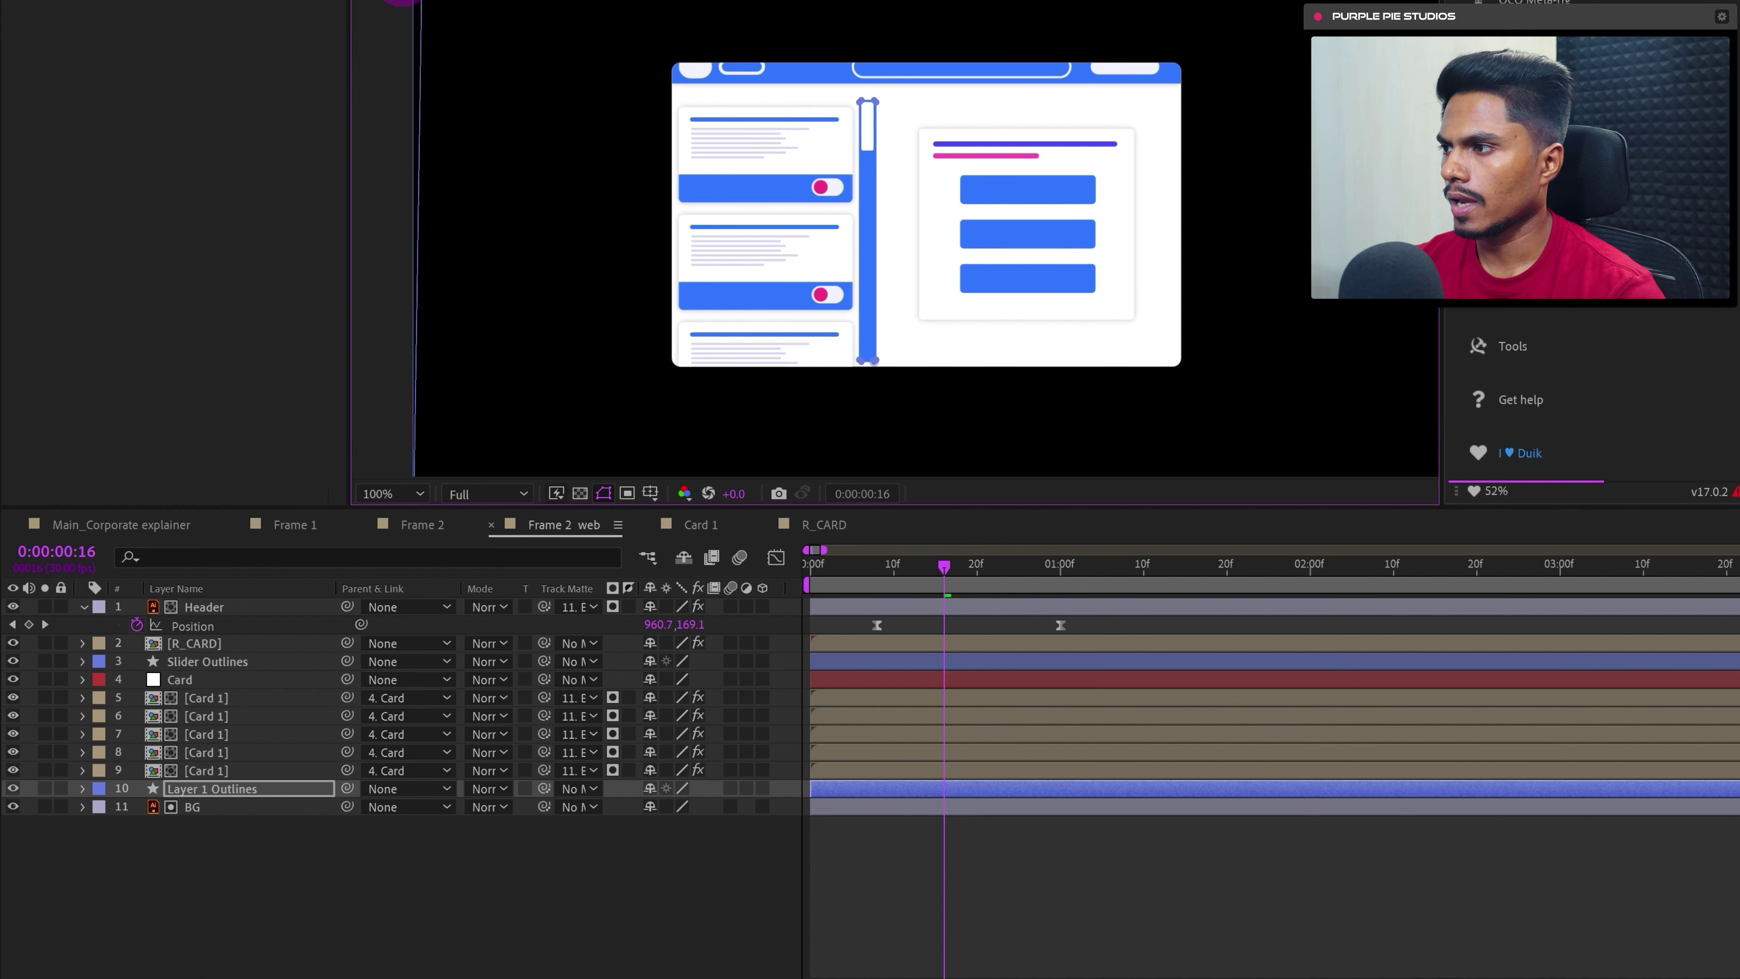
pyautogui.moveTo(434, 15); pyautogui.dragTo(431, 13)
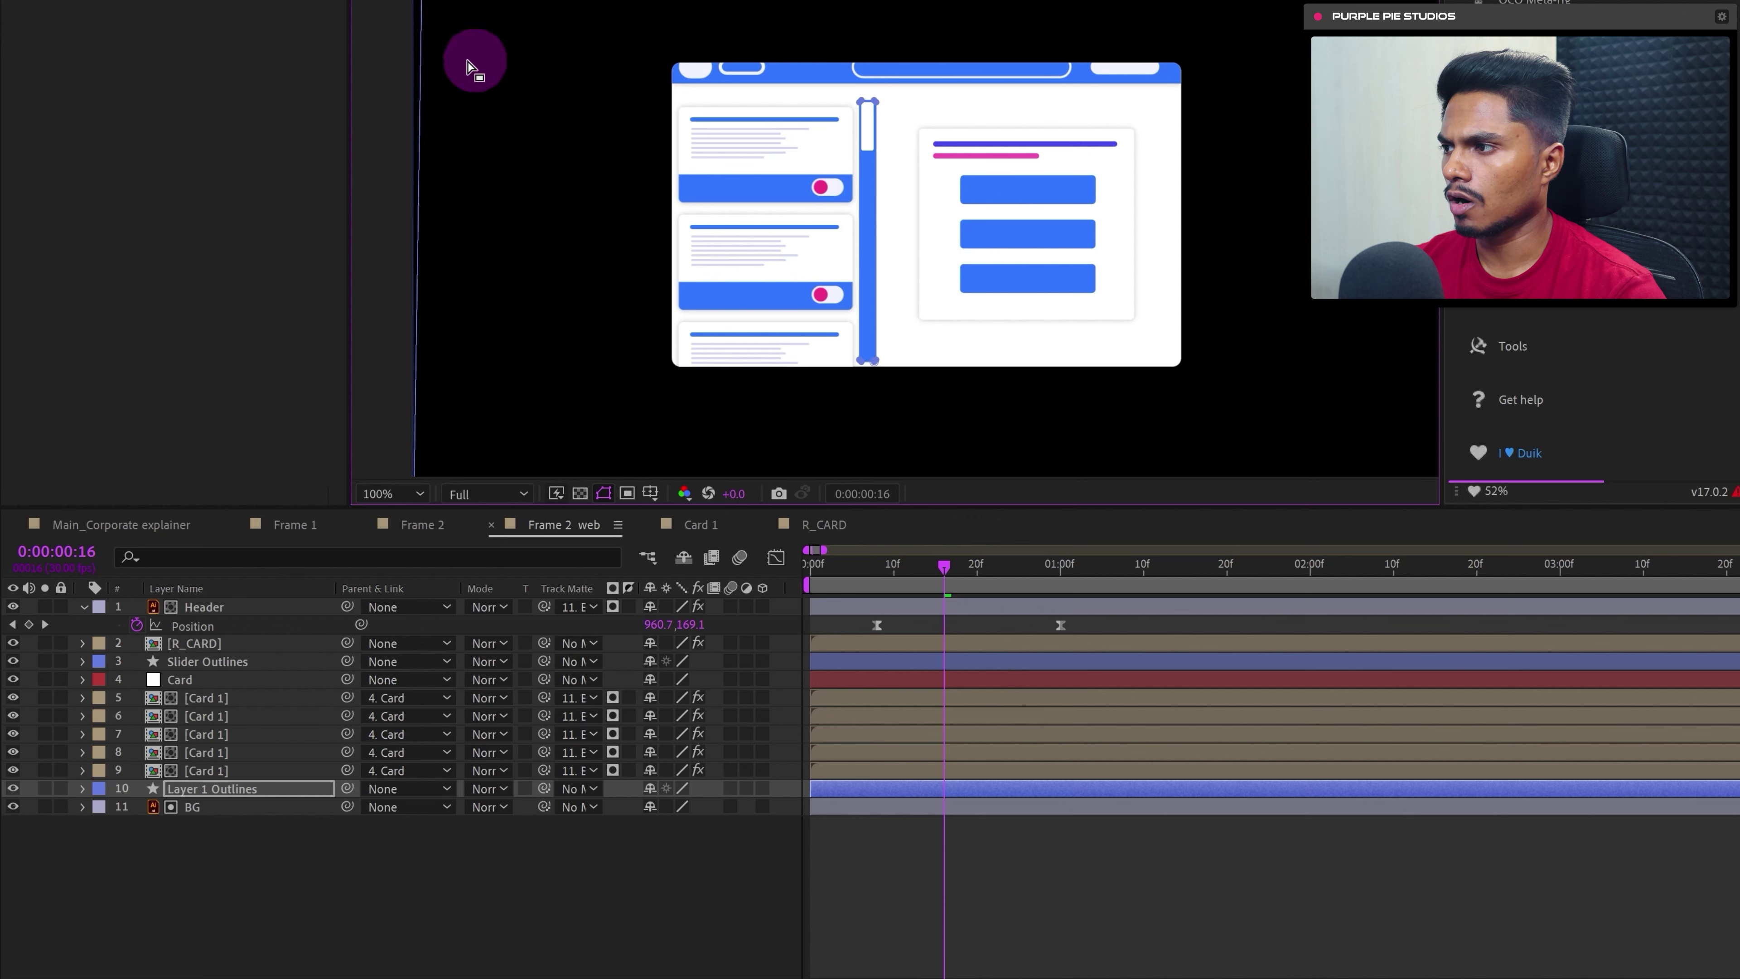
pyautogui.scroll(1, 412, 10)
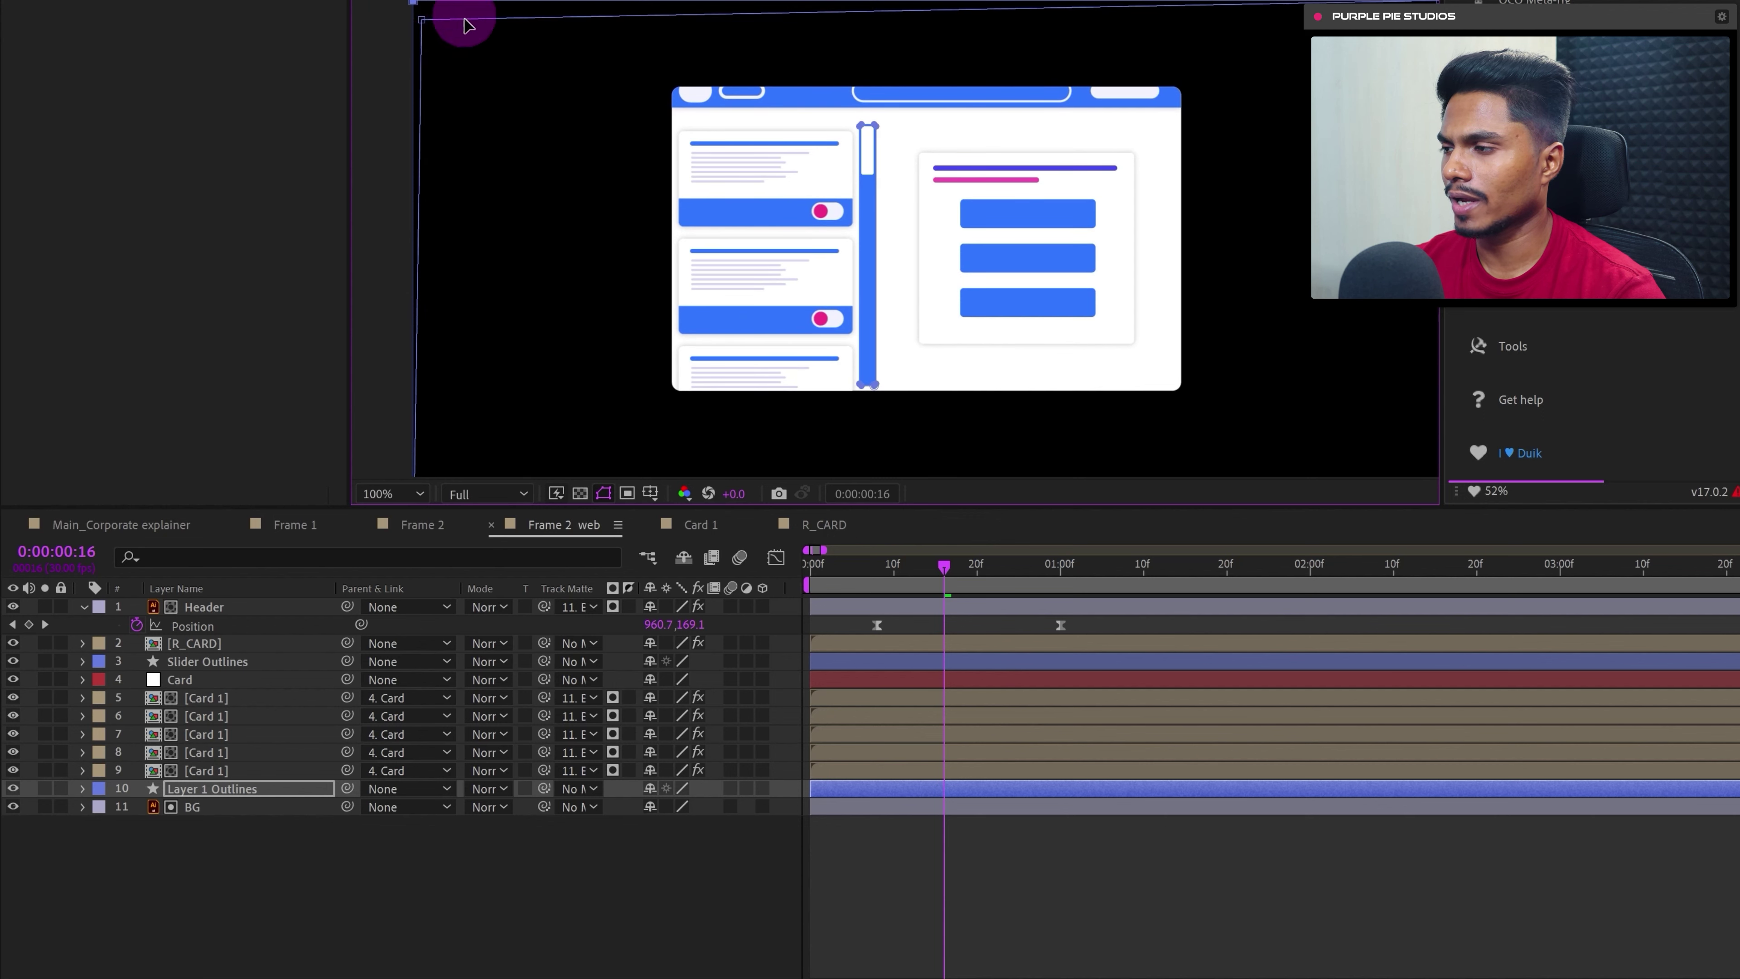
pyautogui.hotkey('ctrl', 'z')
pyautogui.press('Delete')
pyautogui.press('Delete')
# - Delete the stray comp-sized outer path from the Slider Outlines shape and fit the composition in the viewer
pyautogui.moveTo(1025, 281); pyautogui.dragTo(993, 243)
pyautogui.click(185, 662)
pyautogui.moveTo(504, 53); pyautogui.dragTo(523, 91)
pyautogui.moveTo(401, 3); pyautogui.dragTo(409, 21)
pyautogui.click(458, 493)
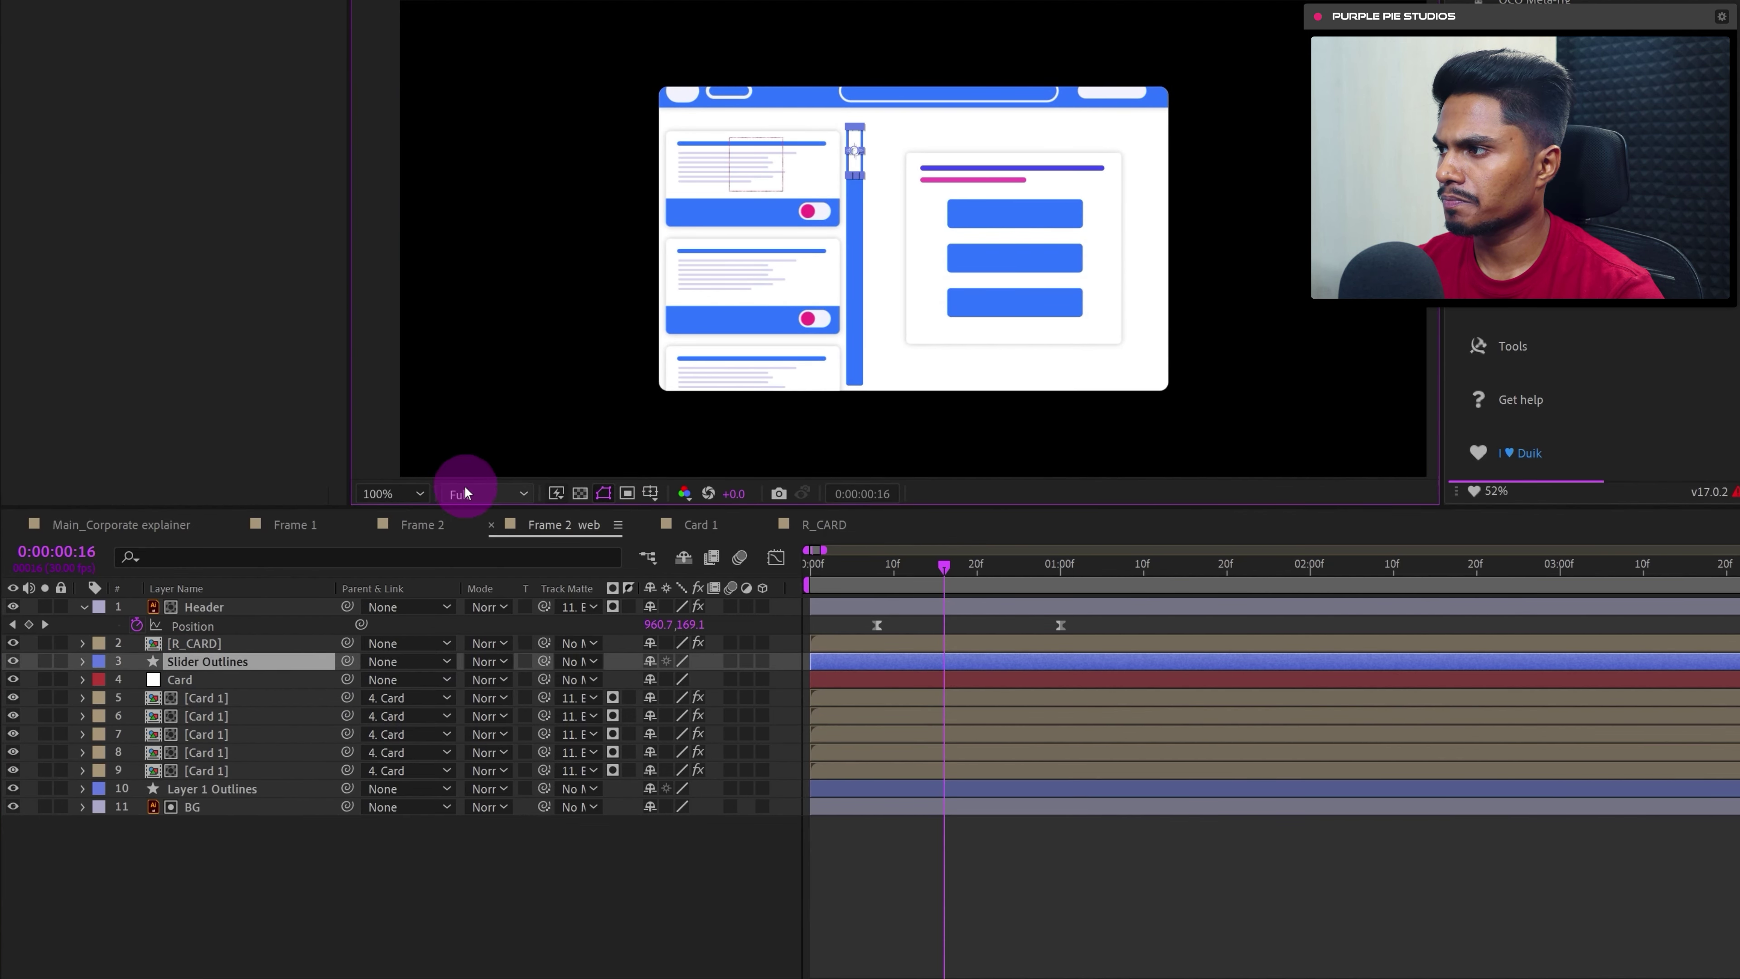
pyautogui.click(474, 459)
# - Set a Path keyframe for Layer 1 Outlines at 0:00:00:16
pyautogui.click(139, 795)
pyautogui.click(82, 788)
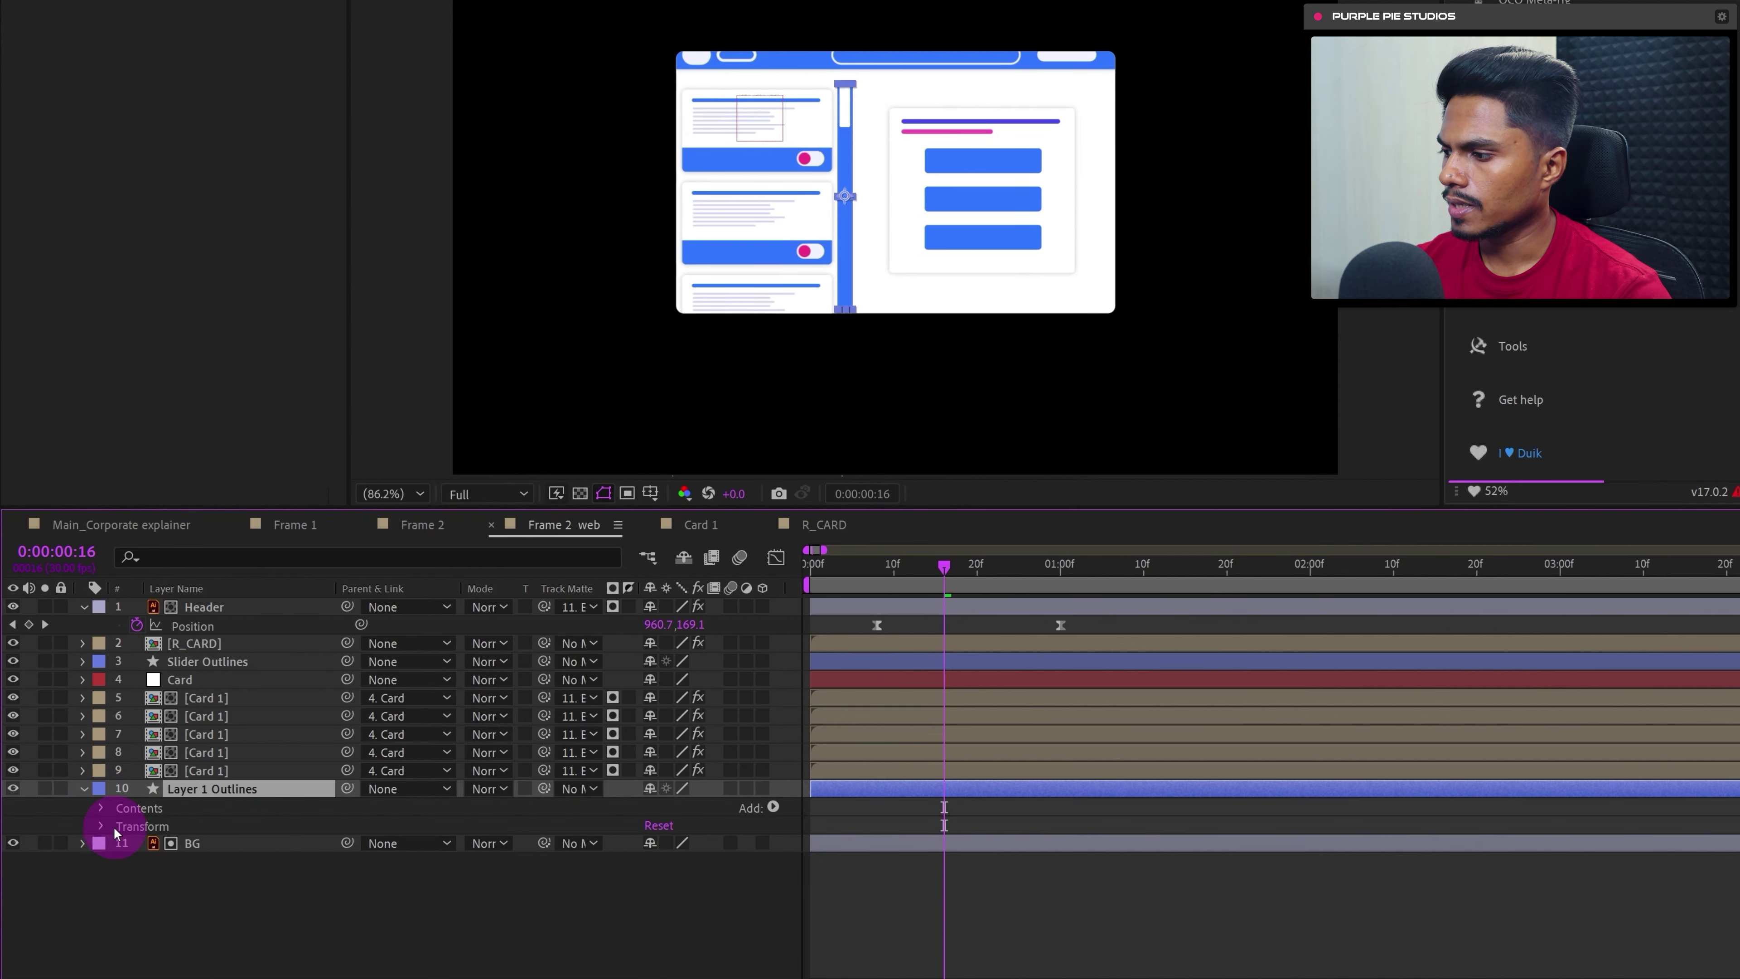
pyautogui.click(103, 809)
pyautogui.click(120, 827)
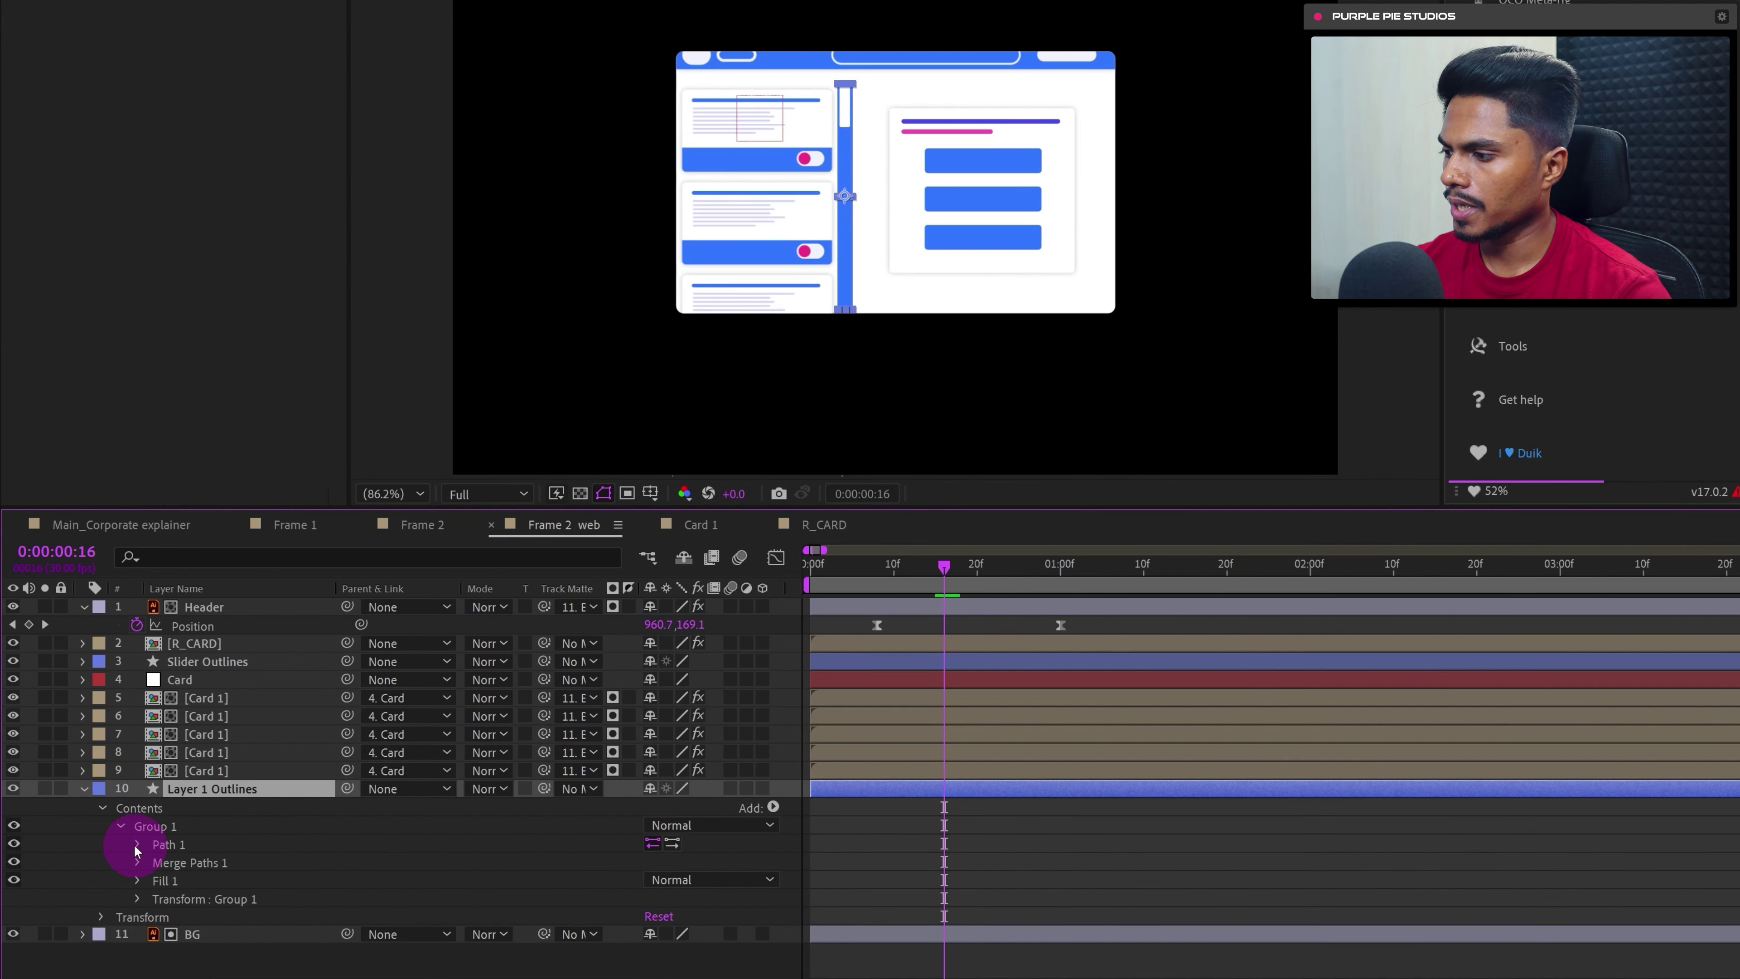
pyautogui.click(137, 845)
pyautogui.click(172, 862)
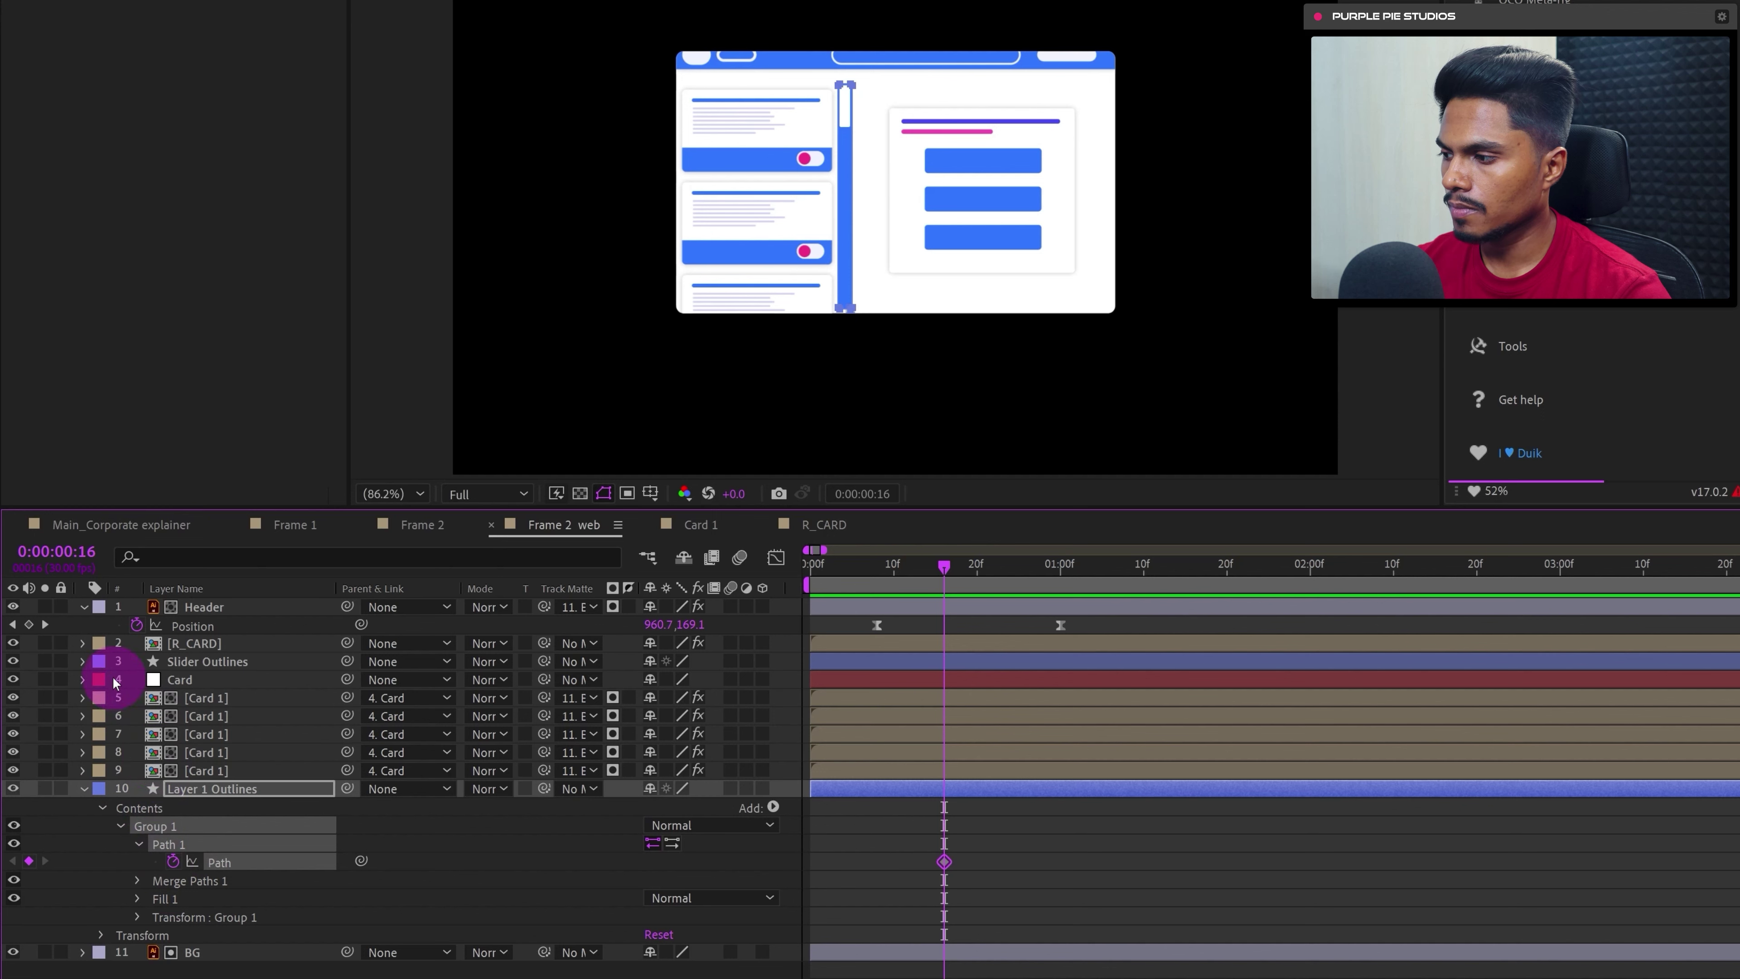
# - Set a Path keyframe for Slider Outlines at 0:00:00:16 and show only the animated properties of the layers
pyautogui.click(82, 661)
pyautogui.click(103, 681)
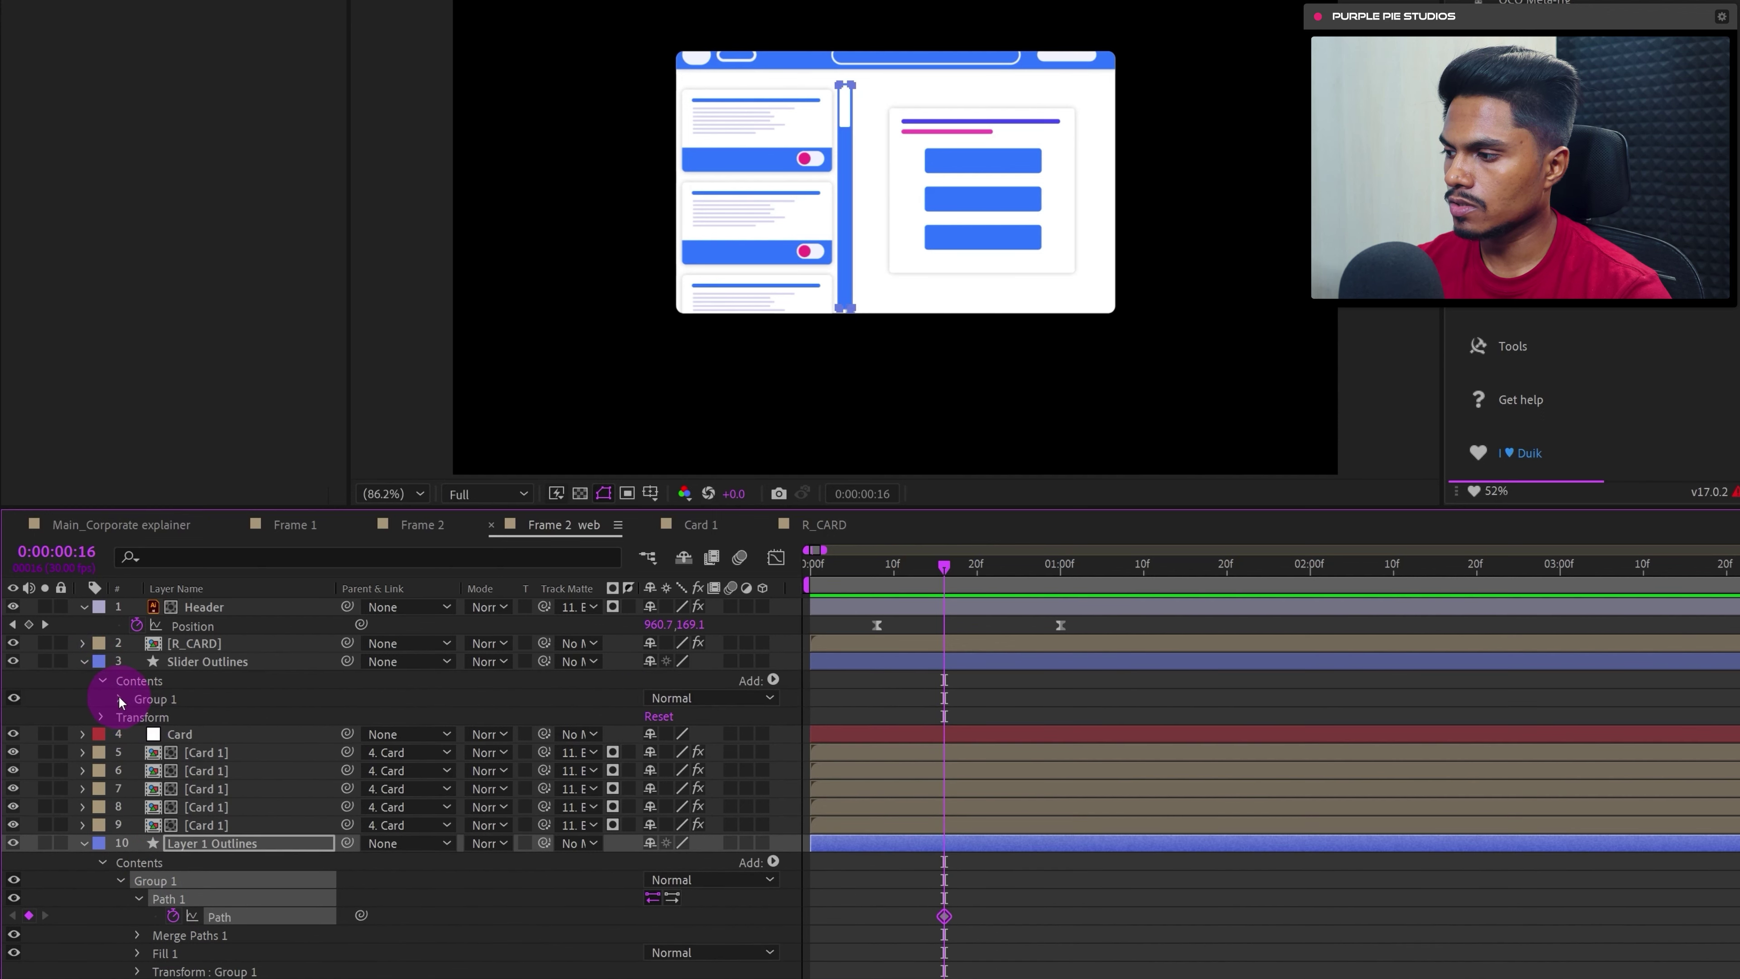
pyautogui.click(120, 699)
pyautogui.click(172, 735)
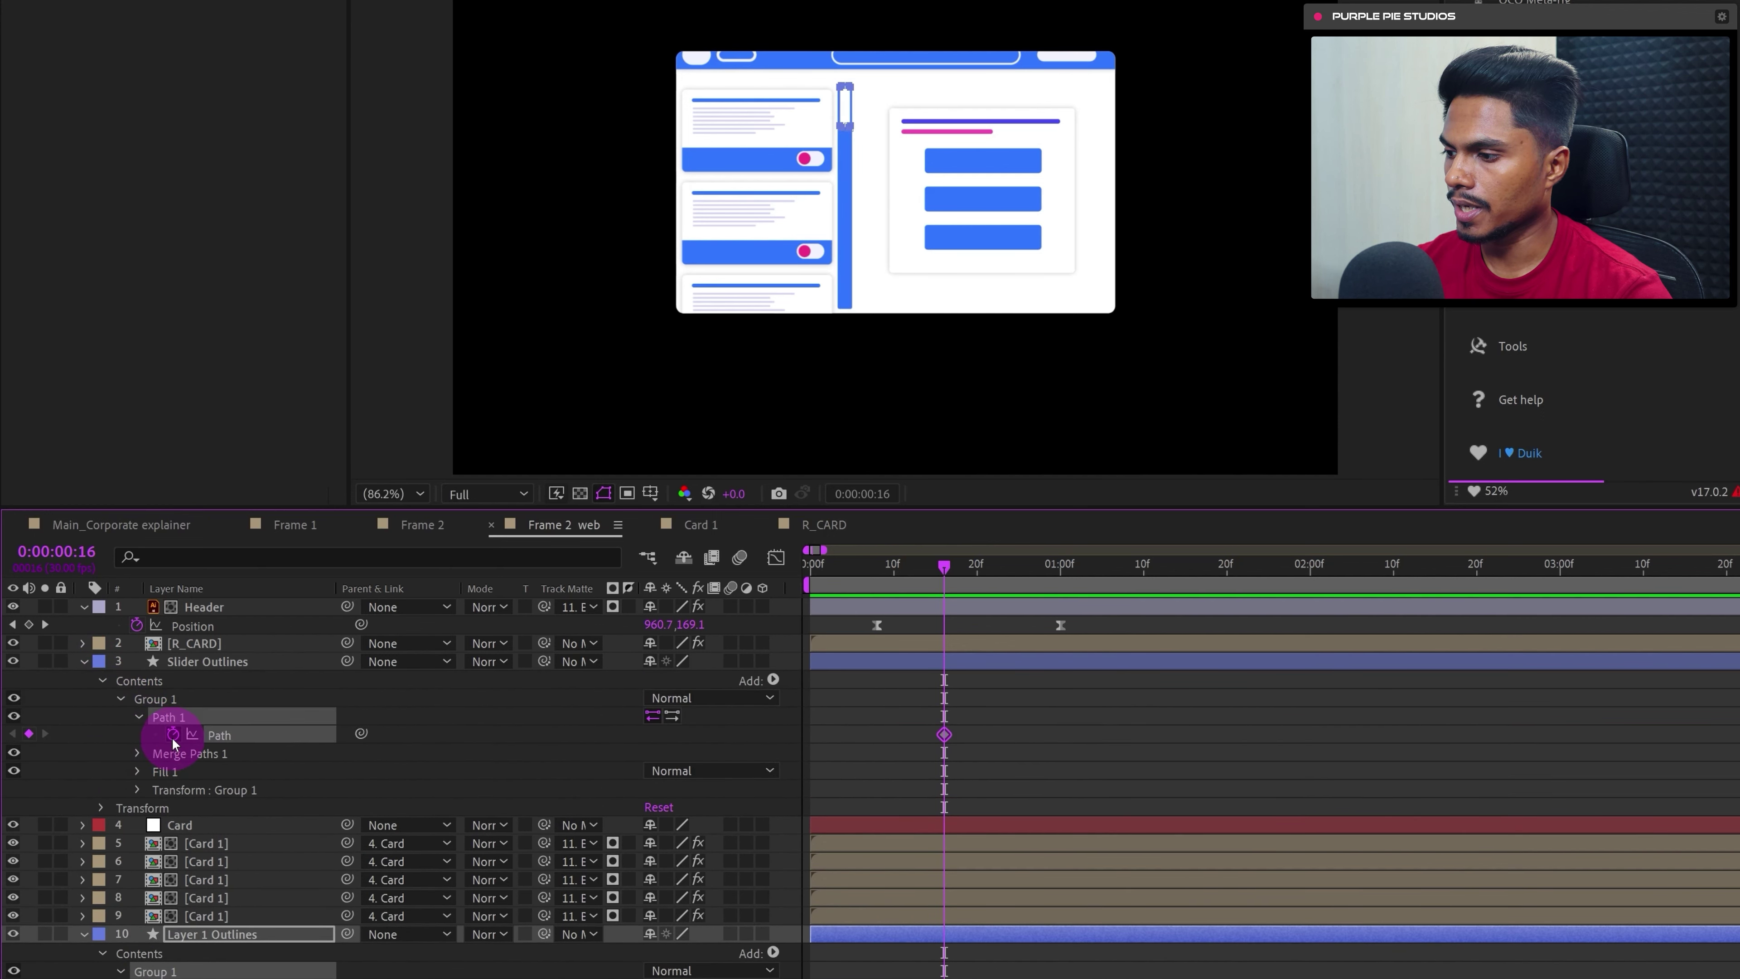
pyautogui.click(990, 737)
pyautogui.press('u')
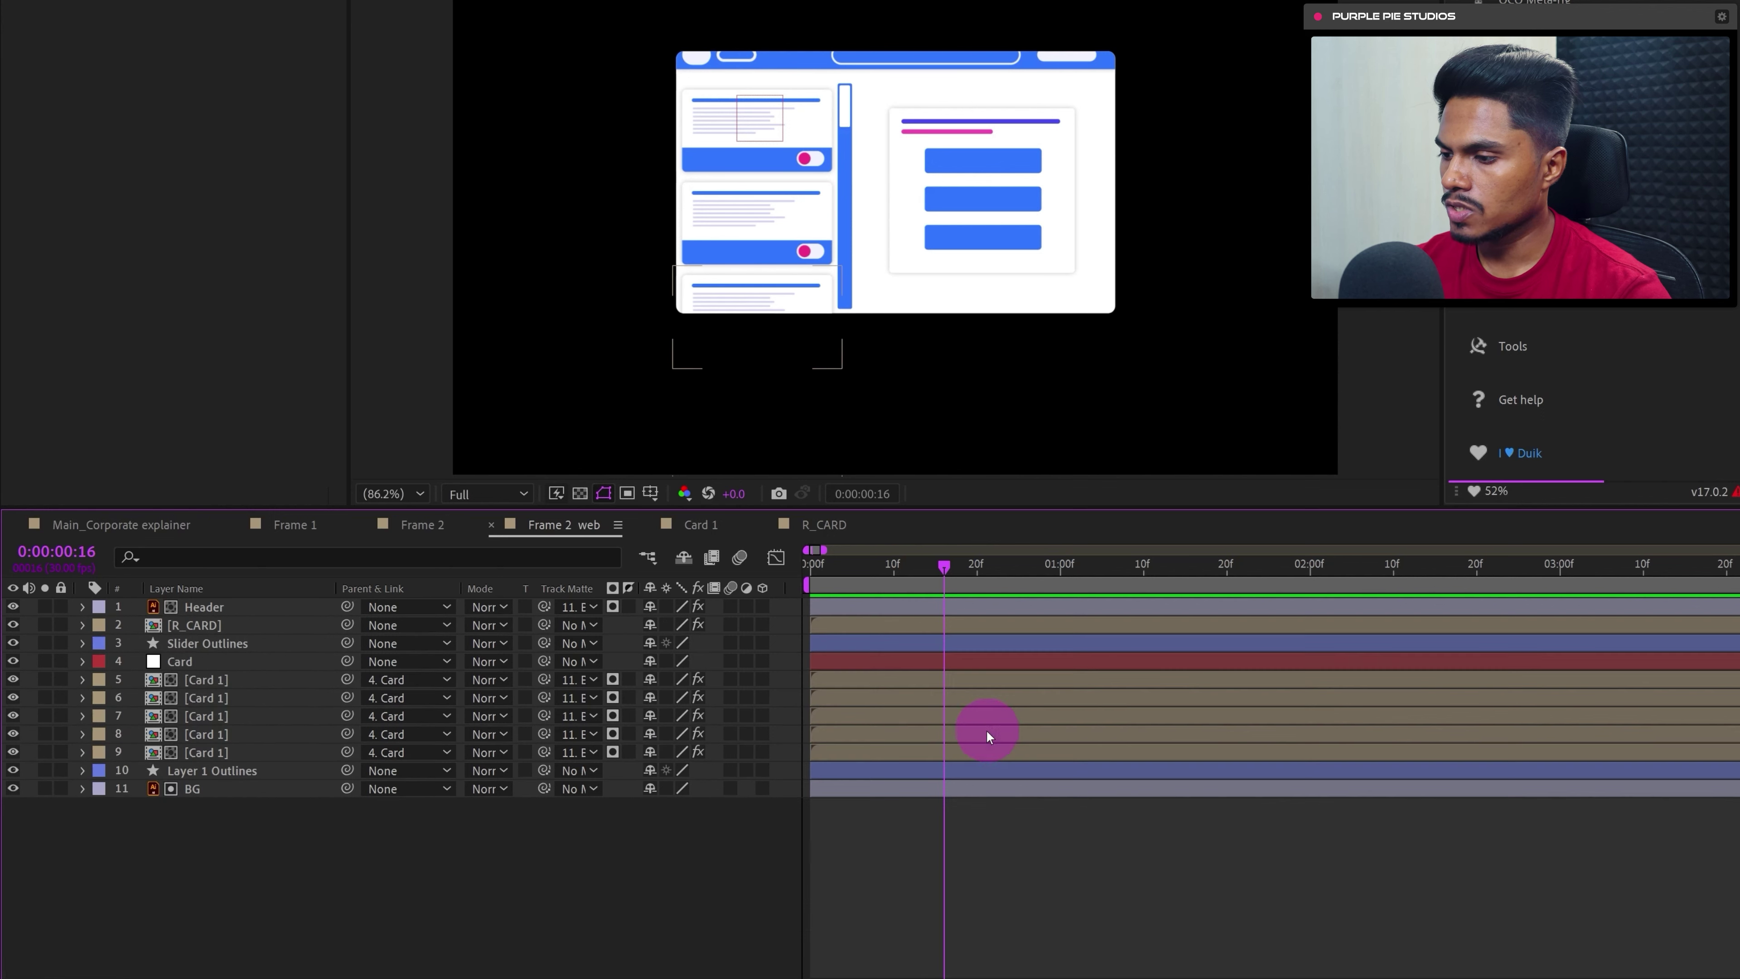
# - Add a second Path keyframe to Slider Outlines and Layer 1 Outlines 20 frames on, at 0:00:01:06
pyautogui.click(59, 552)
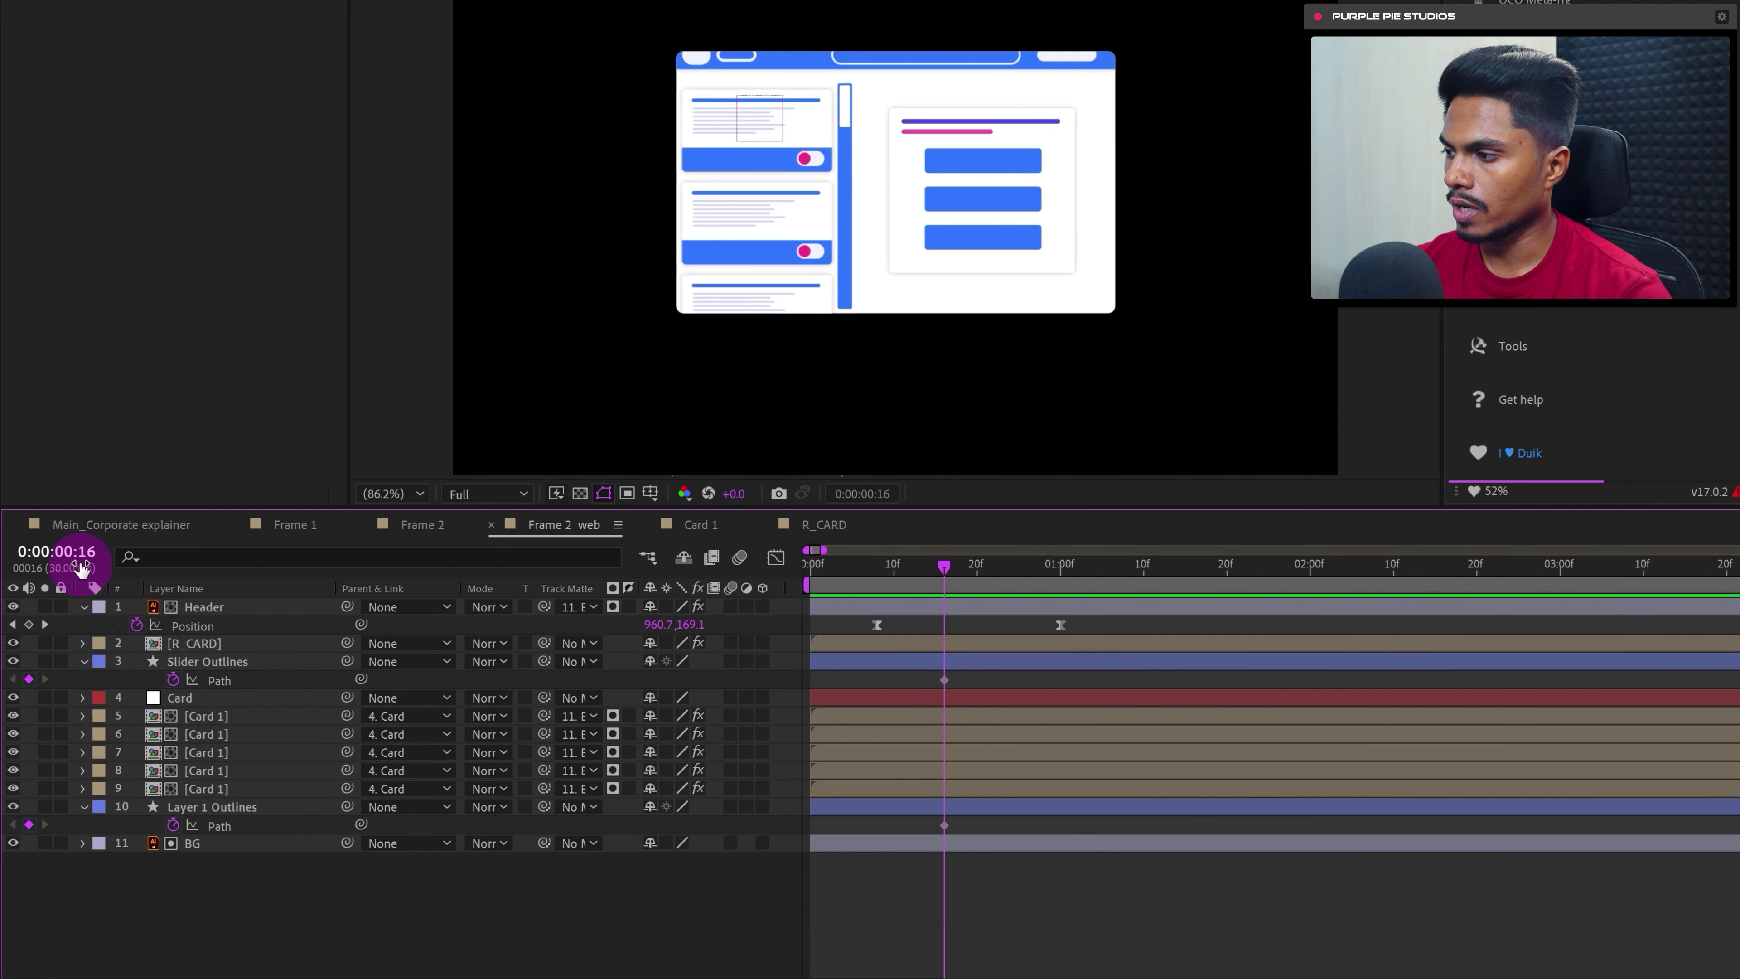
pyautogui.write('+')
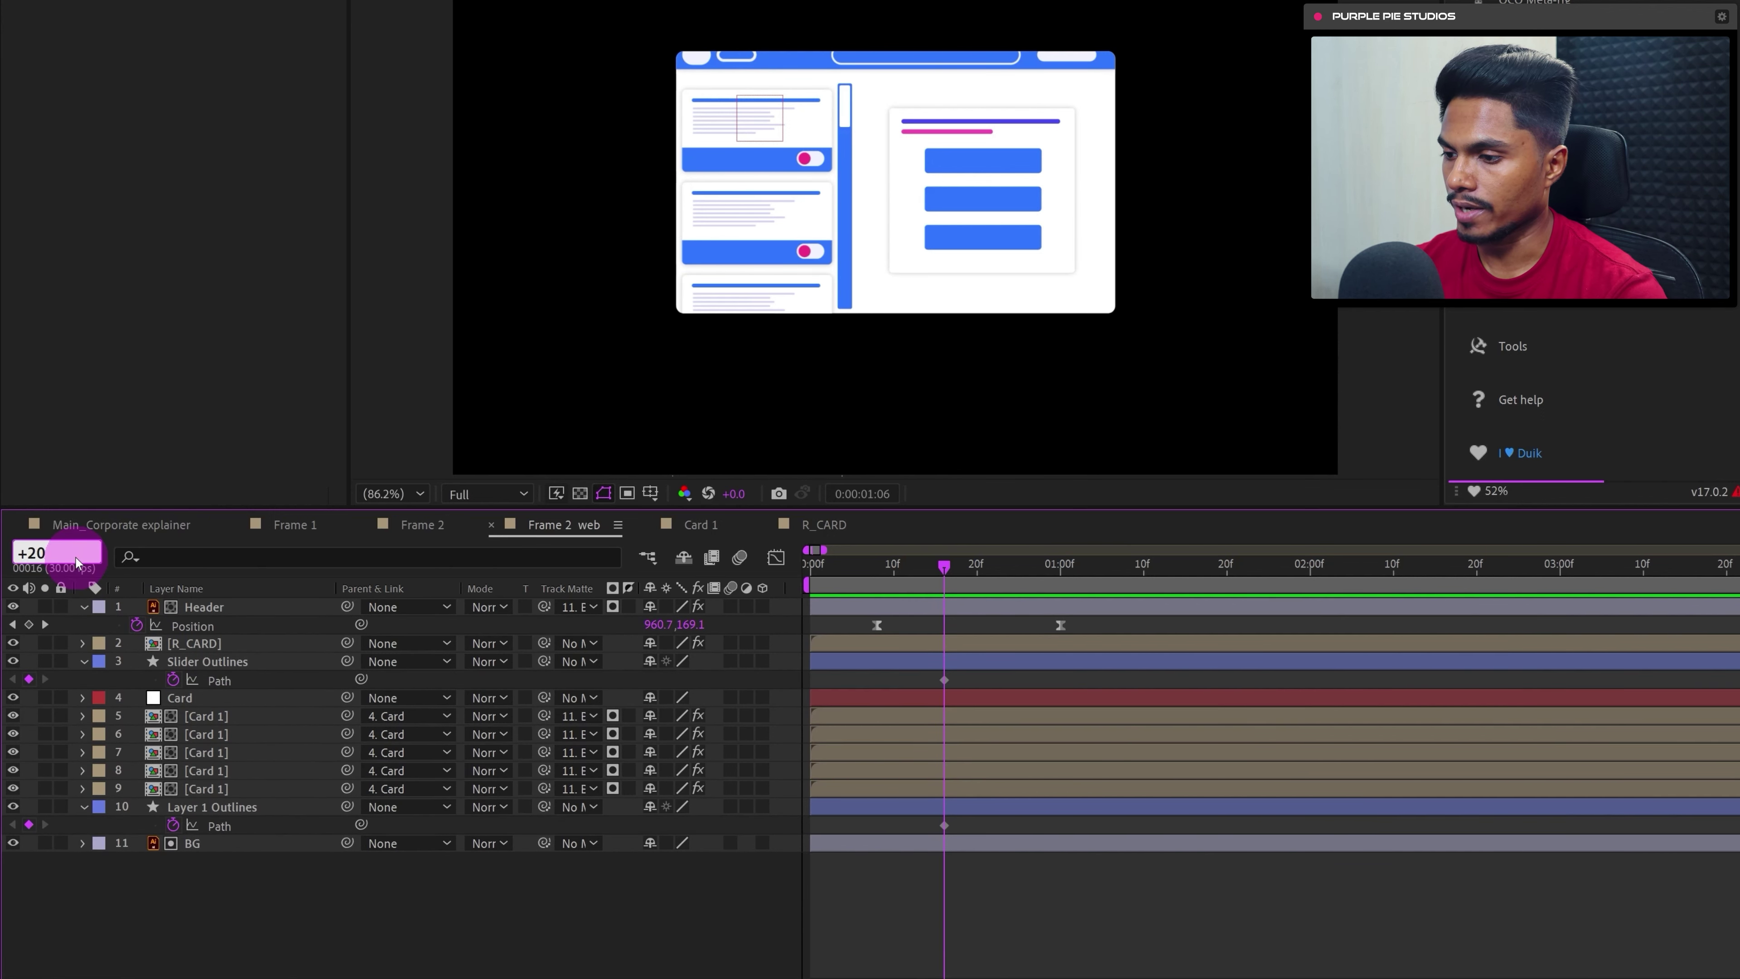
pyautogui.write('20')
pyautogui.press('Return')
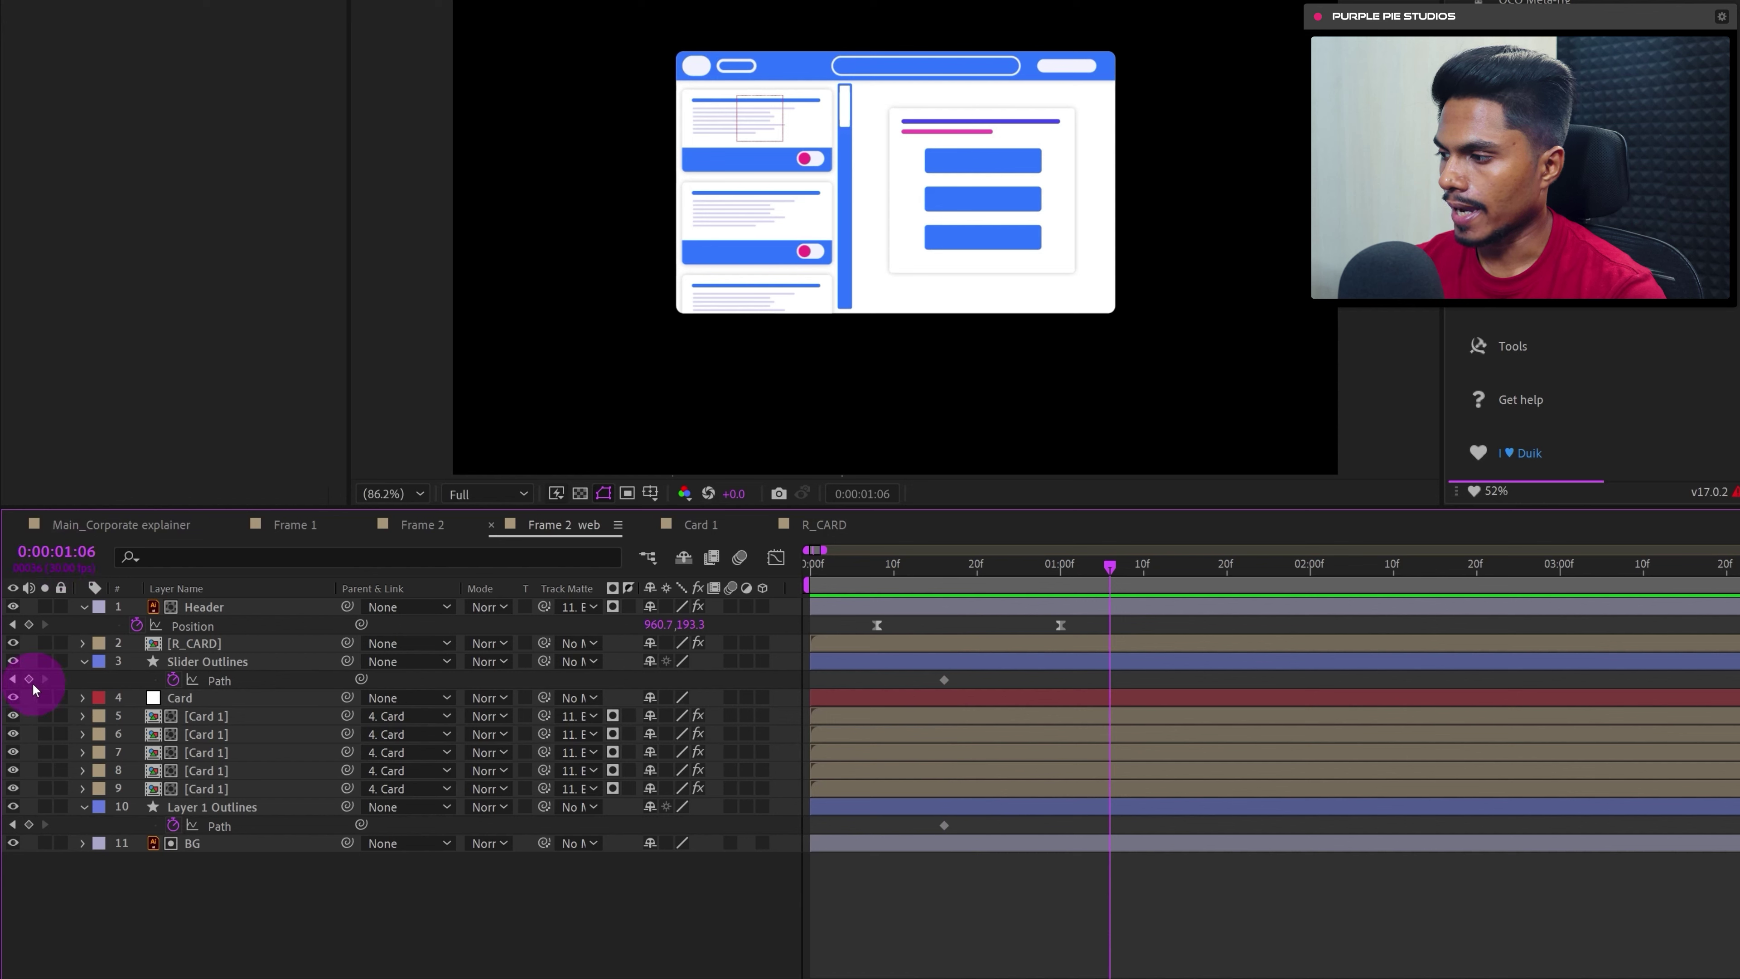
pyautogui.click(29, 679)
pyautogui.click(28, 825)
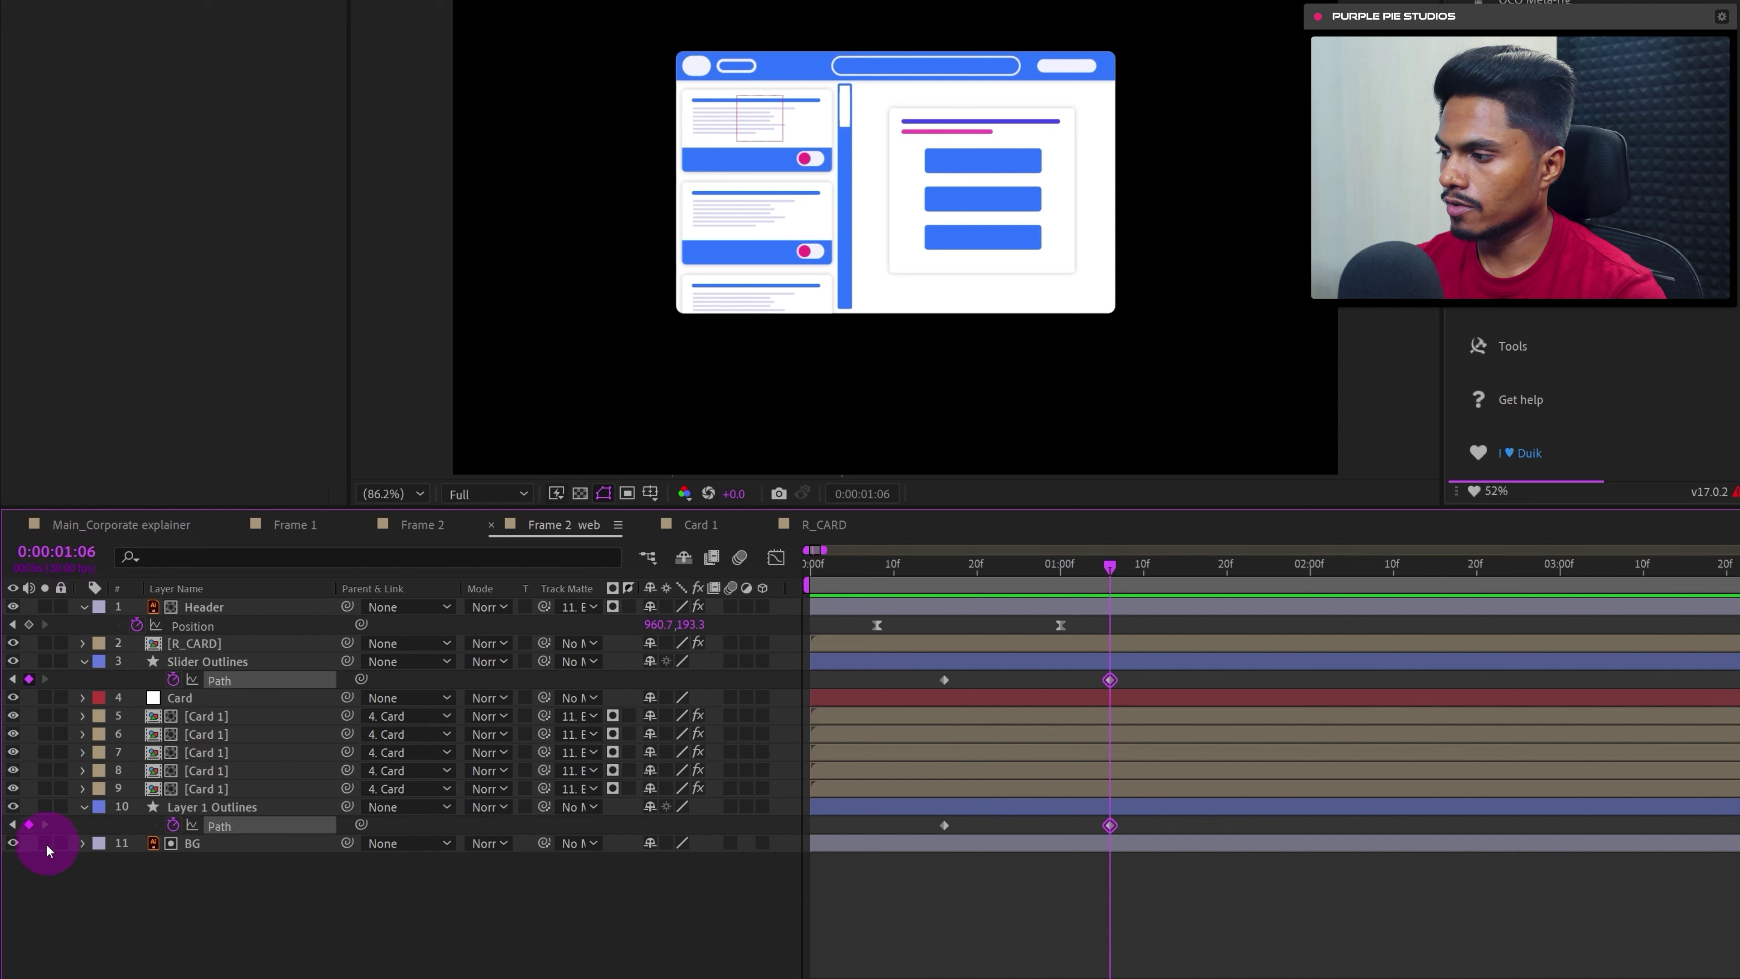
# - At 0:00:00:16, collapse the Layer 1 Outlines and Slider Outlines paths by moving their lower points up to the top edge
pyautogui.click(943, 579)
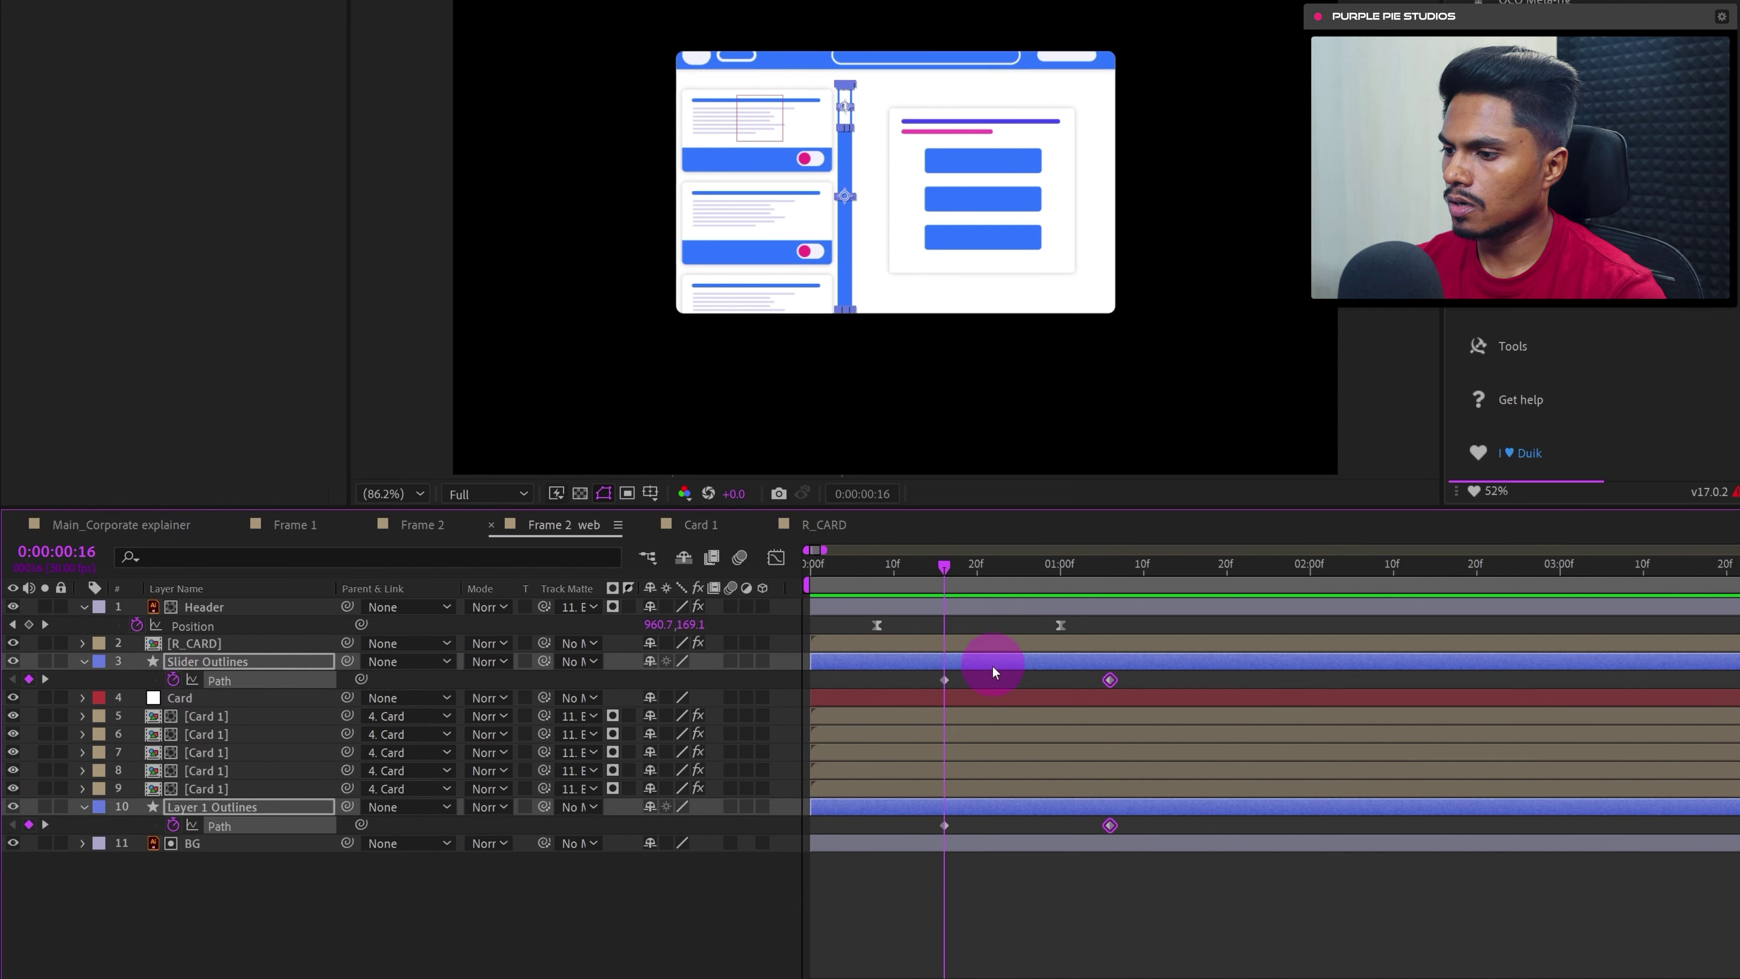
pyautogui.click(994, 681)
pyautogui.click(237, 825)
pyautogui.moveTo(944, 240); pyautogui.dragTo(752, 370)
pyautogui.hotkey('shift', 'Up')
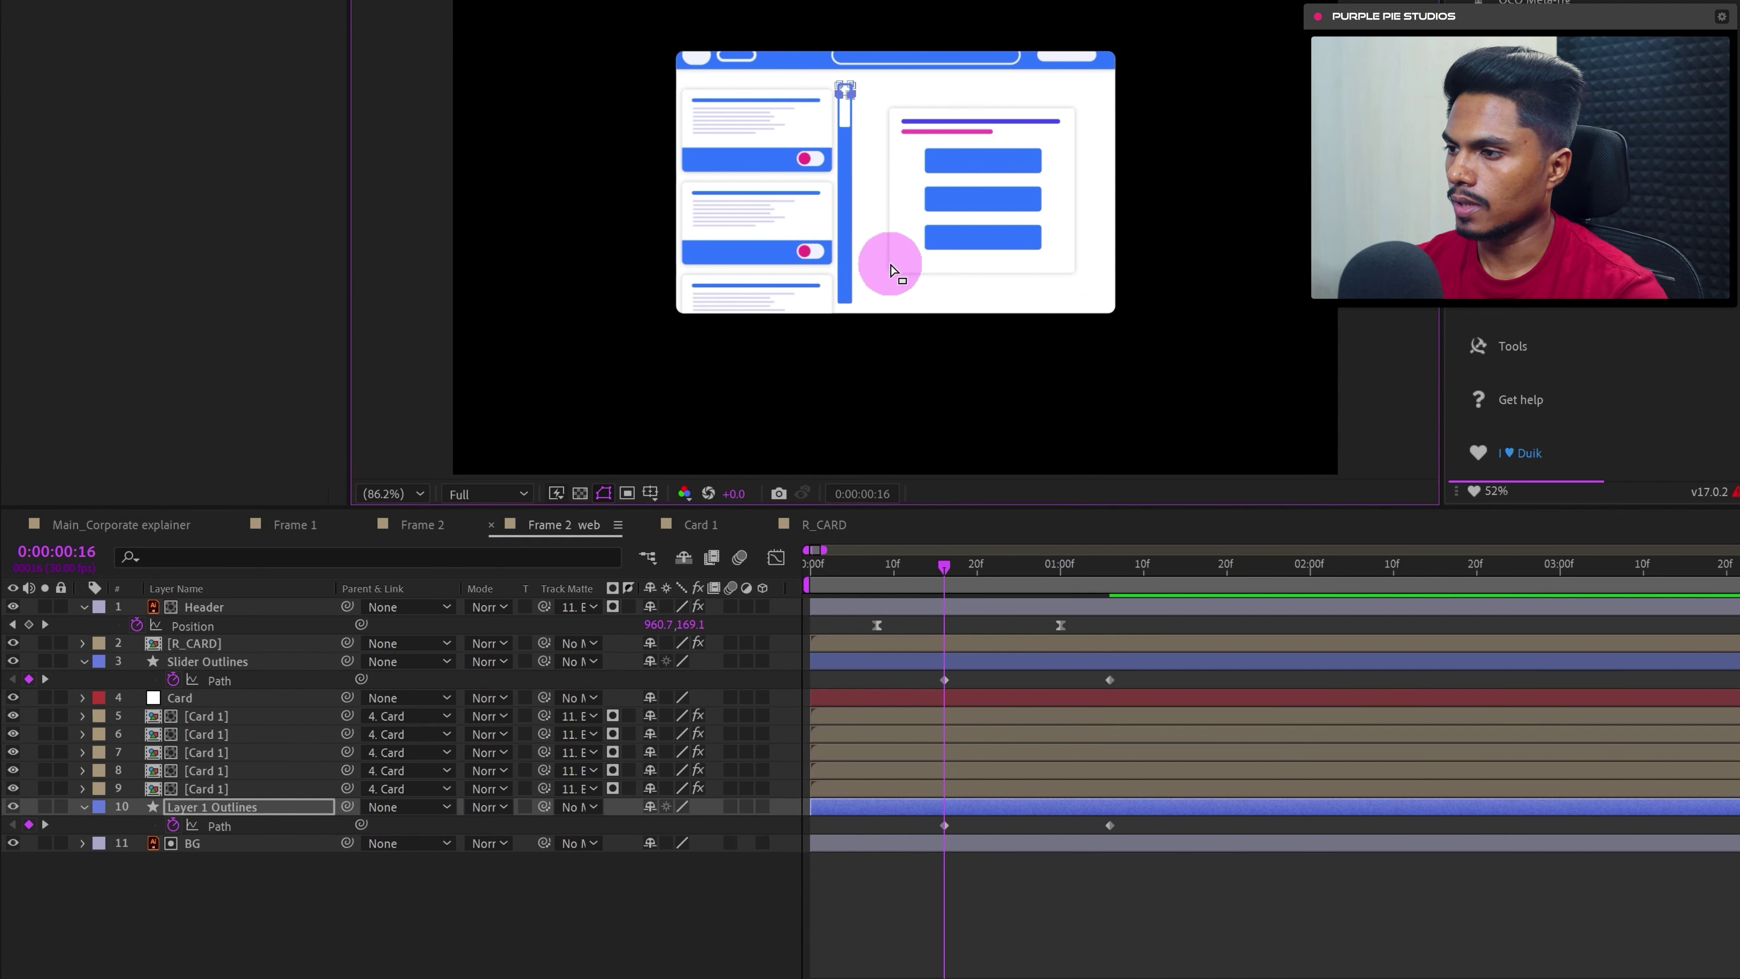
pyautogui.hotkey('shift', 'Up')
pyautogui.hotkey('shift', 'Up')
pyautogui.hotkey('shift', 'Up')
pyautogui.hotkey('shift', 'Up')
pyautogui.hotkey('shift', 'Up')
pyautogui.hotkey('shift', 'Up')
pyautogui.hotkey('shift', 'Up')
pyautogui.hotkey('shift', 'Up')
pyautogui.hotkey('shift', 'Up')
pyautogui.hotkey('shift', 'Up')
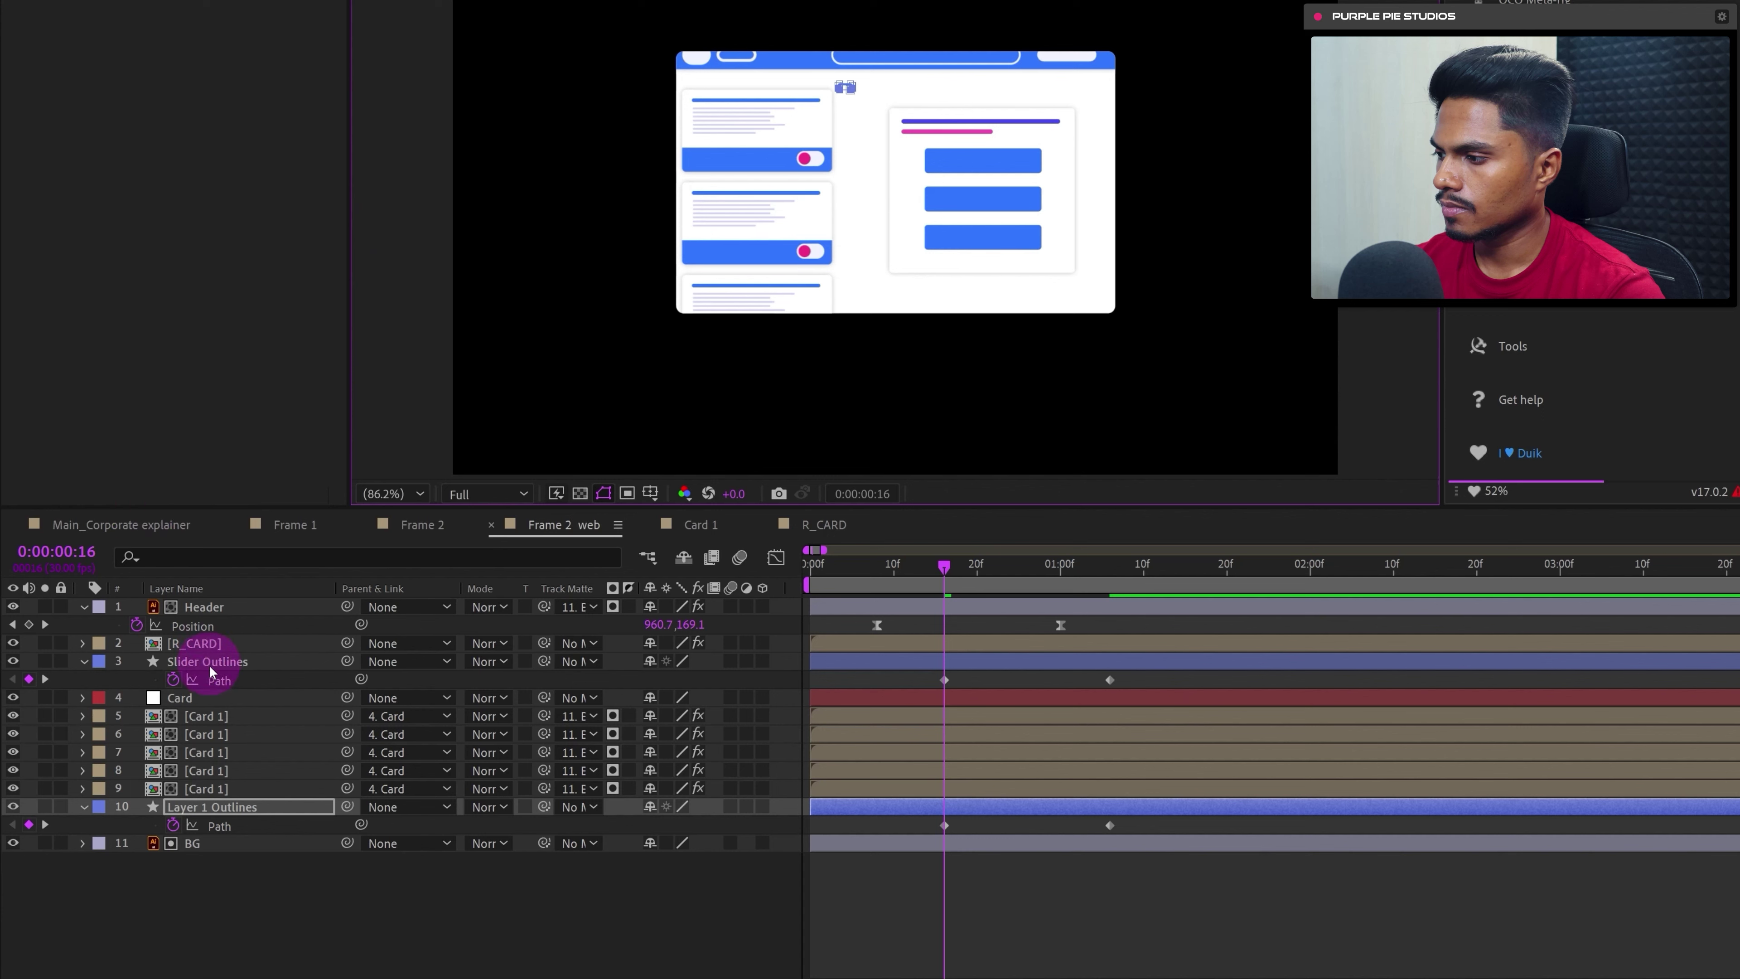
pyautogui.click(221, 681)
pyautogui.moveTo(832, 146); pyautogui.dragTo(813, 160)
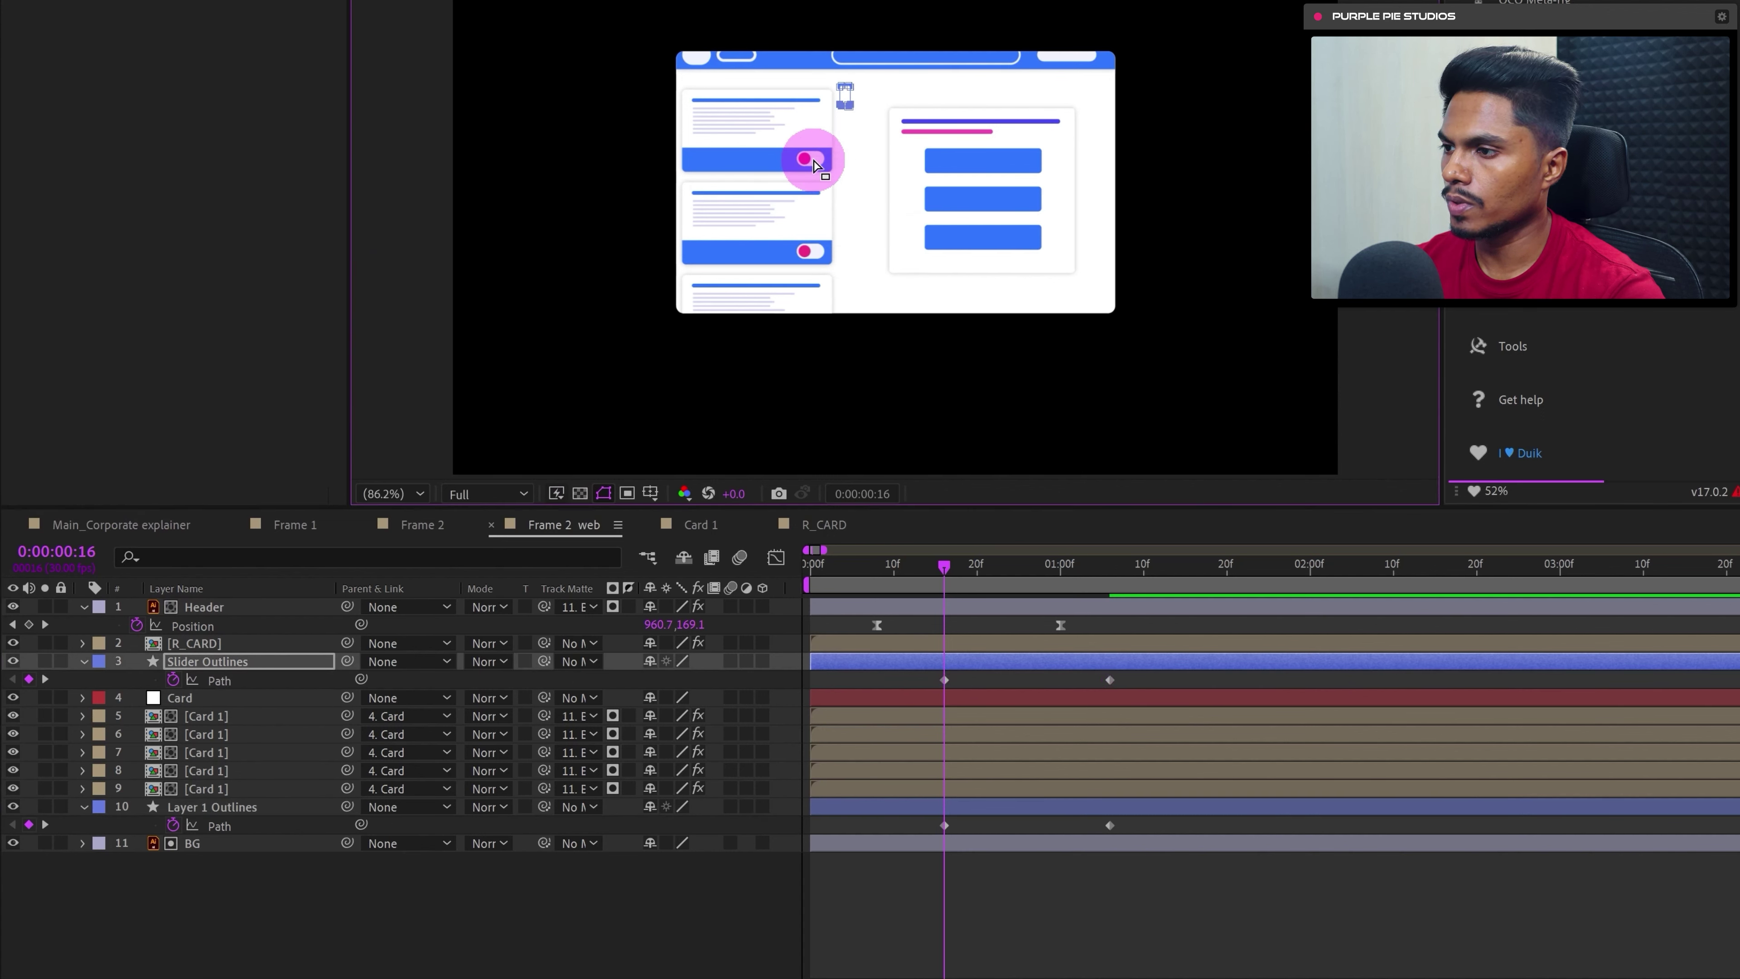
# - Easy-ease all Path keyframes of both outline layers and shape their speed curve for a fast start and long slowdown
pyautogui.moveTo(1172, 676); pyautogui.dragTo(894, 822)
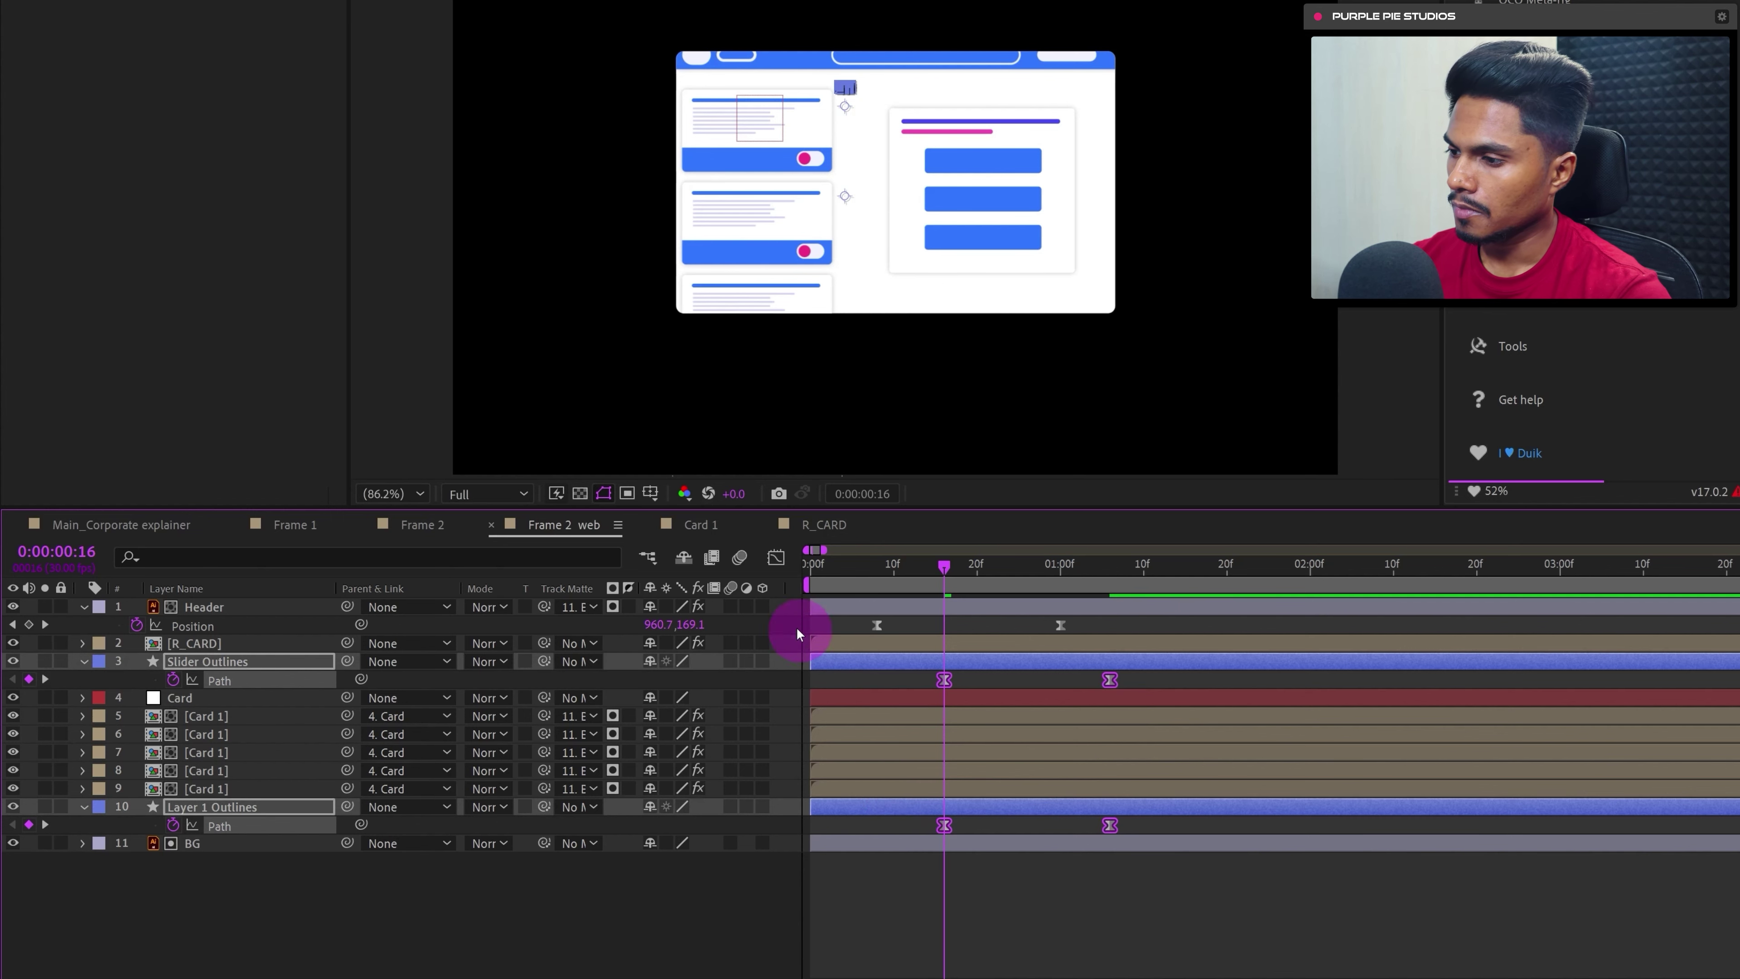
pyautogui.click(776, 556)
pyautogui.moveTo(1167, 828); pyautogui.dragTo(953, 922)
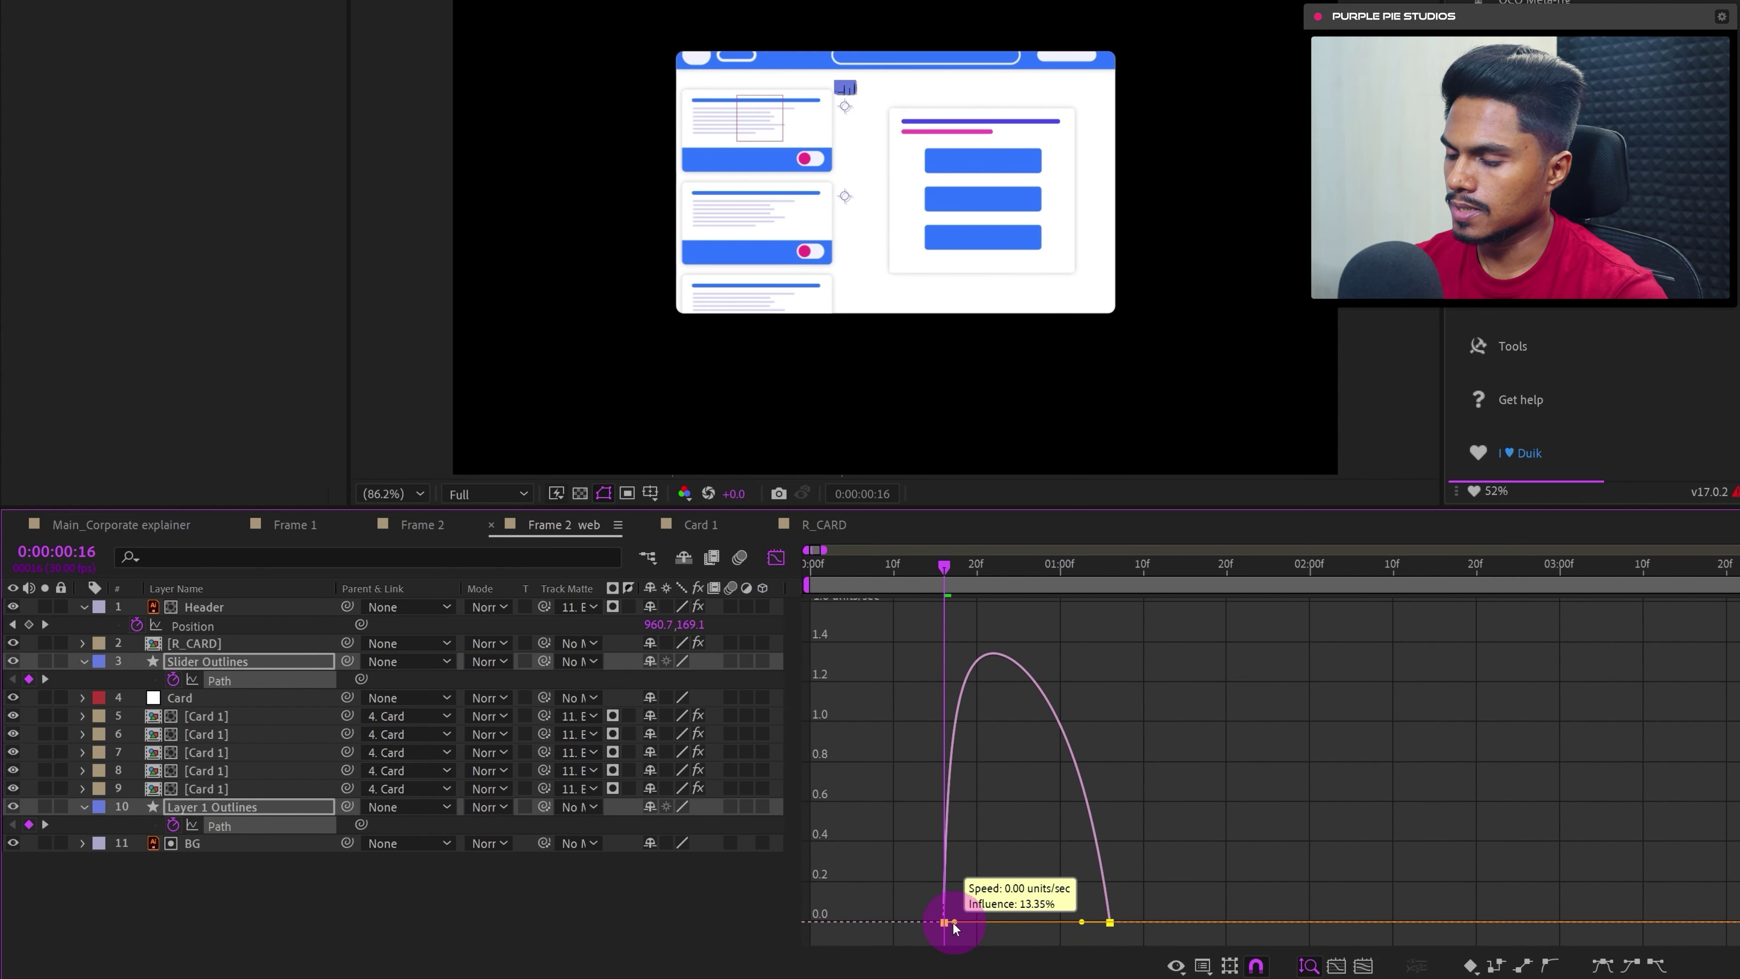
pyautogui.click(1092, 931)
pyautogui.moveTo(1081, 930); pyautogui.dragTo(1025, 924)
pyautogui.click(777, 558)
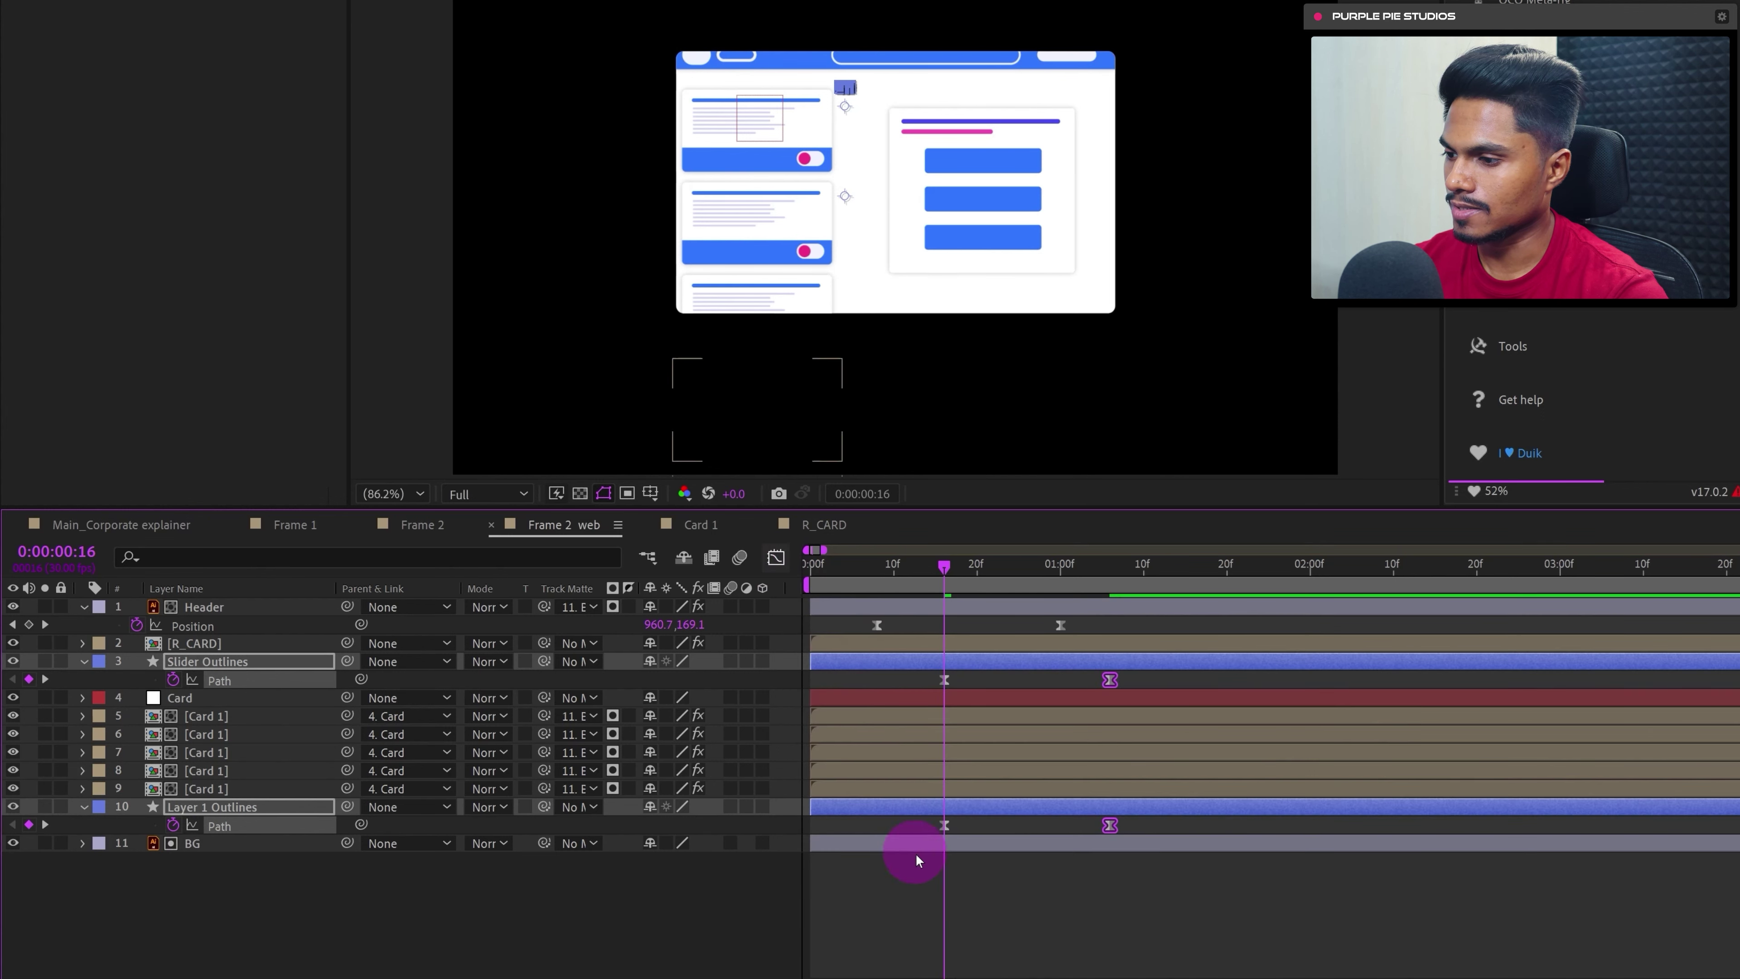
# - Shift the Slider Outlines Path keyframes to start at 0:00:00:21 and preview the scrollbar animation
pyautogui.click(952, 901)
pyautogui.moveTo(1187, 676); pyautogui.dragTo(986, 687)
pyautogui.click(857, 585)
pyautogui.click(965, 904)
pyautogui.press('space')
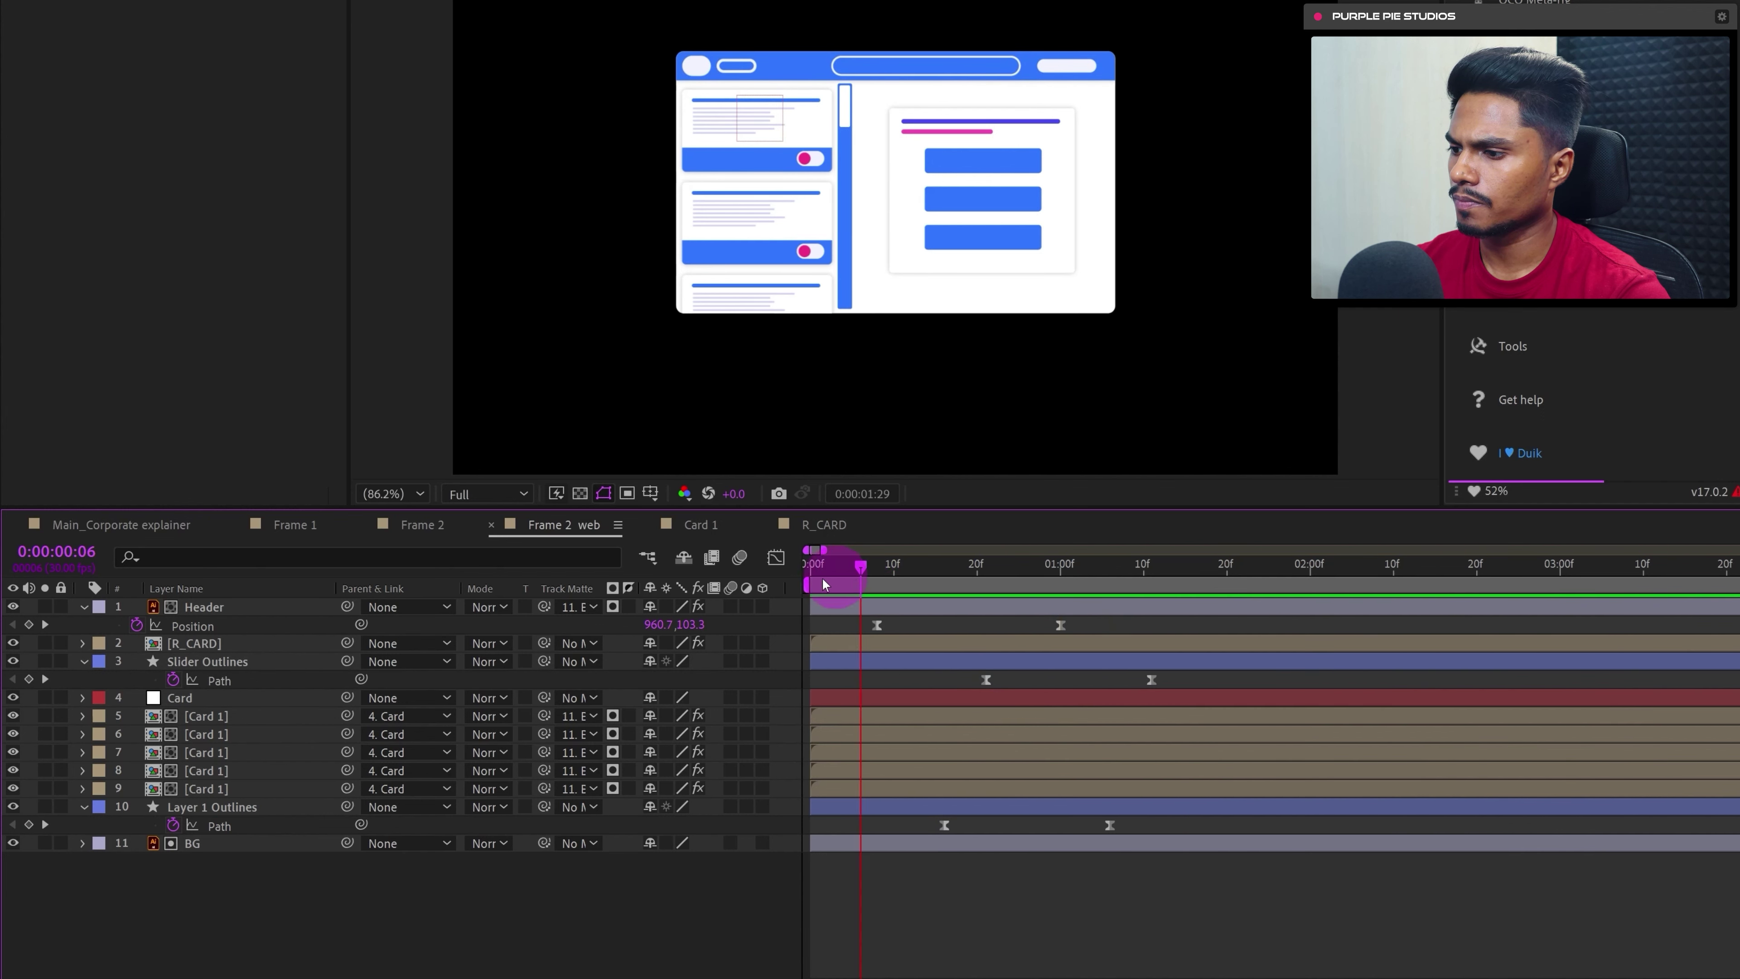
# - Trim the start of the Layer 1 Outlines layer to its first Path keyframe at 0:00:00:16
pyautogui.click(936, 563)
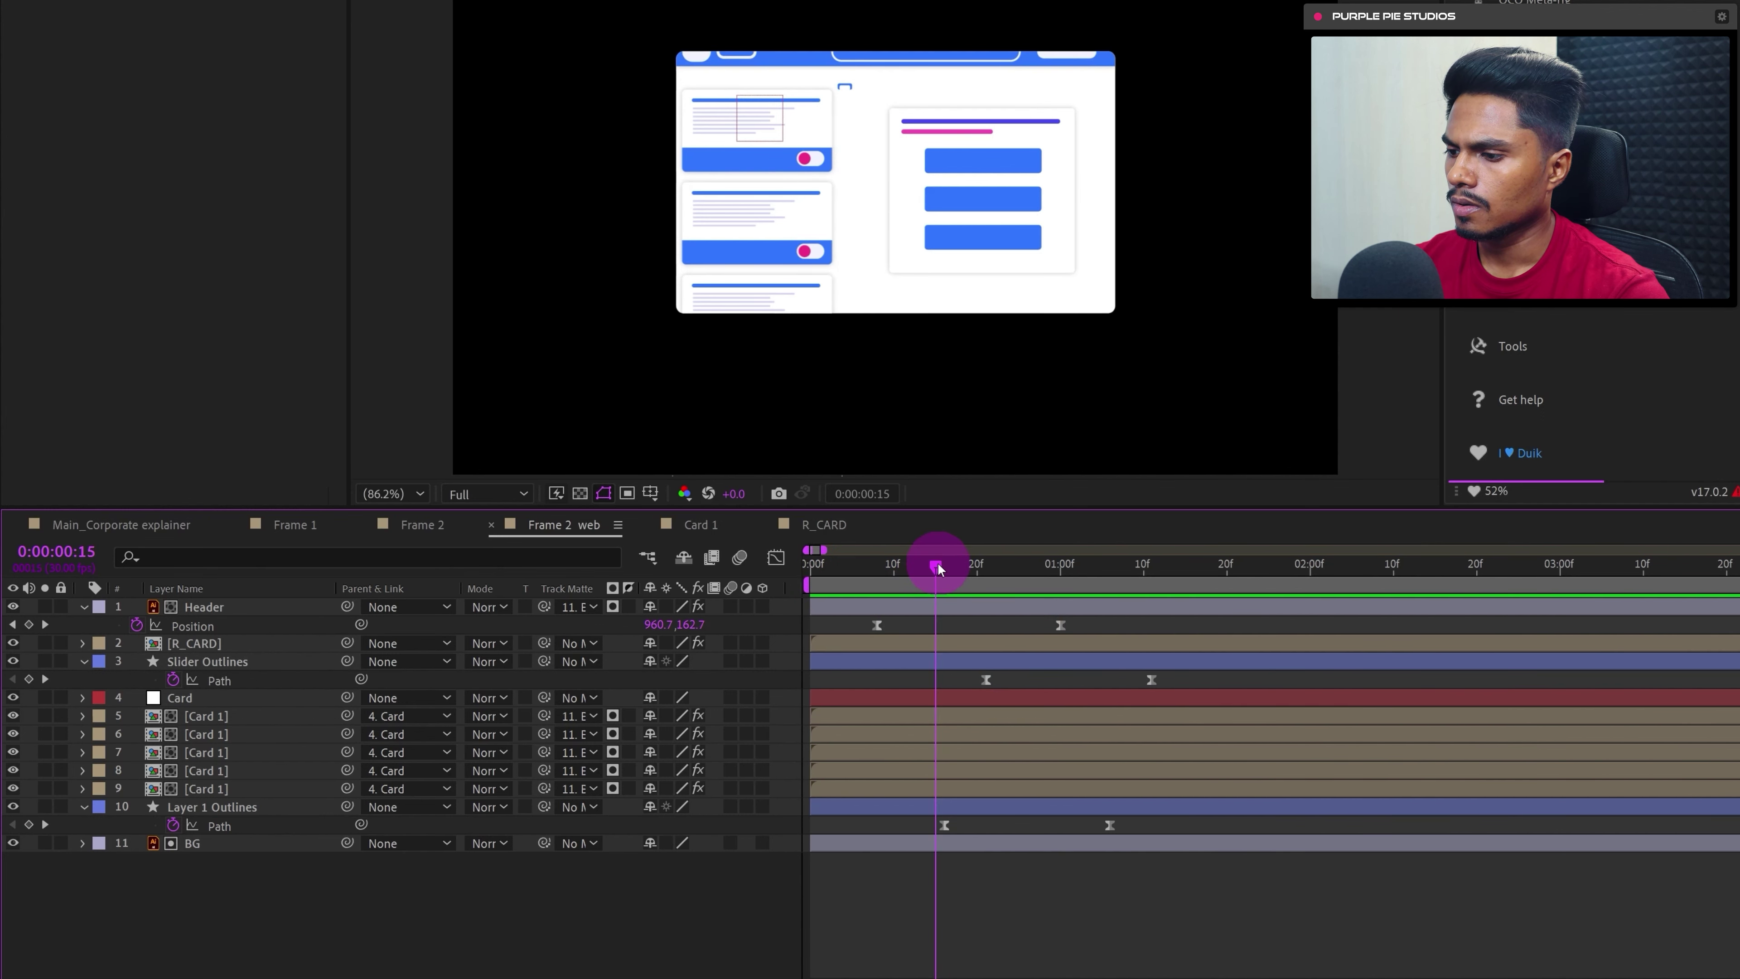
pyautogui.moveTo(936, 569)
pyautogui.mouseDown()
pyautogui.moveTo(917, 569)
pyautogui.moveTo(943, 569)
pyautogui.mouseUp()
pyautogui.click(314, 765)
pyautogui.click(237, 808)
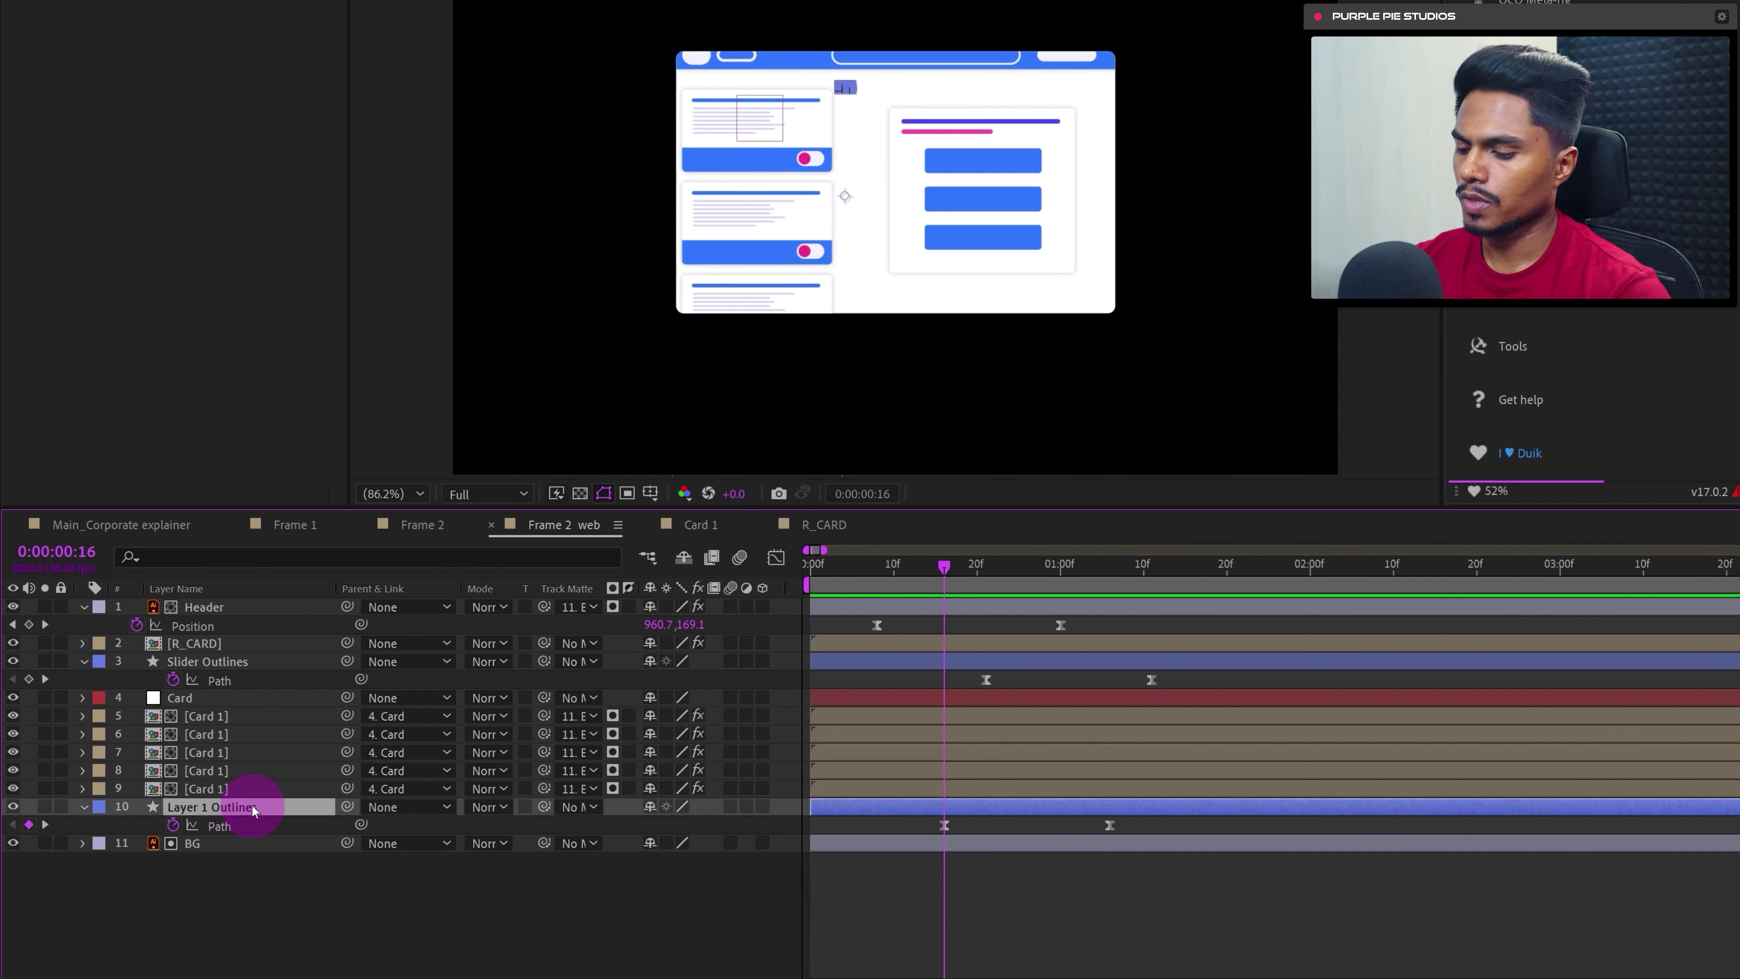
pyautogui.hotkey('alt', '[')
# - Trim the start of the Slider Outlines layer to its first Path keyframe at 0:00:00:21
pyautogui.moveTo(993, 582); pyautogui.dragTo(984, 579)
pyautogui.click(204, 665)
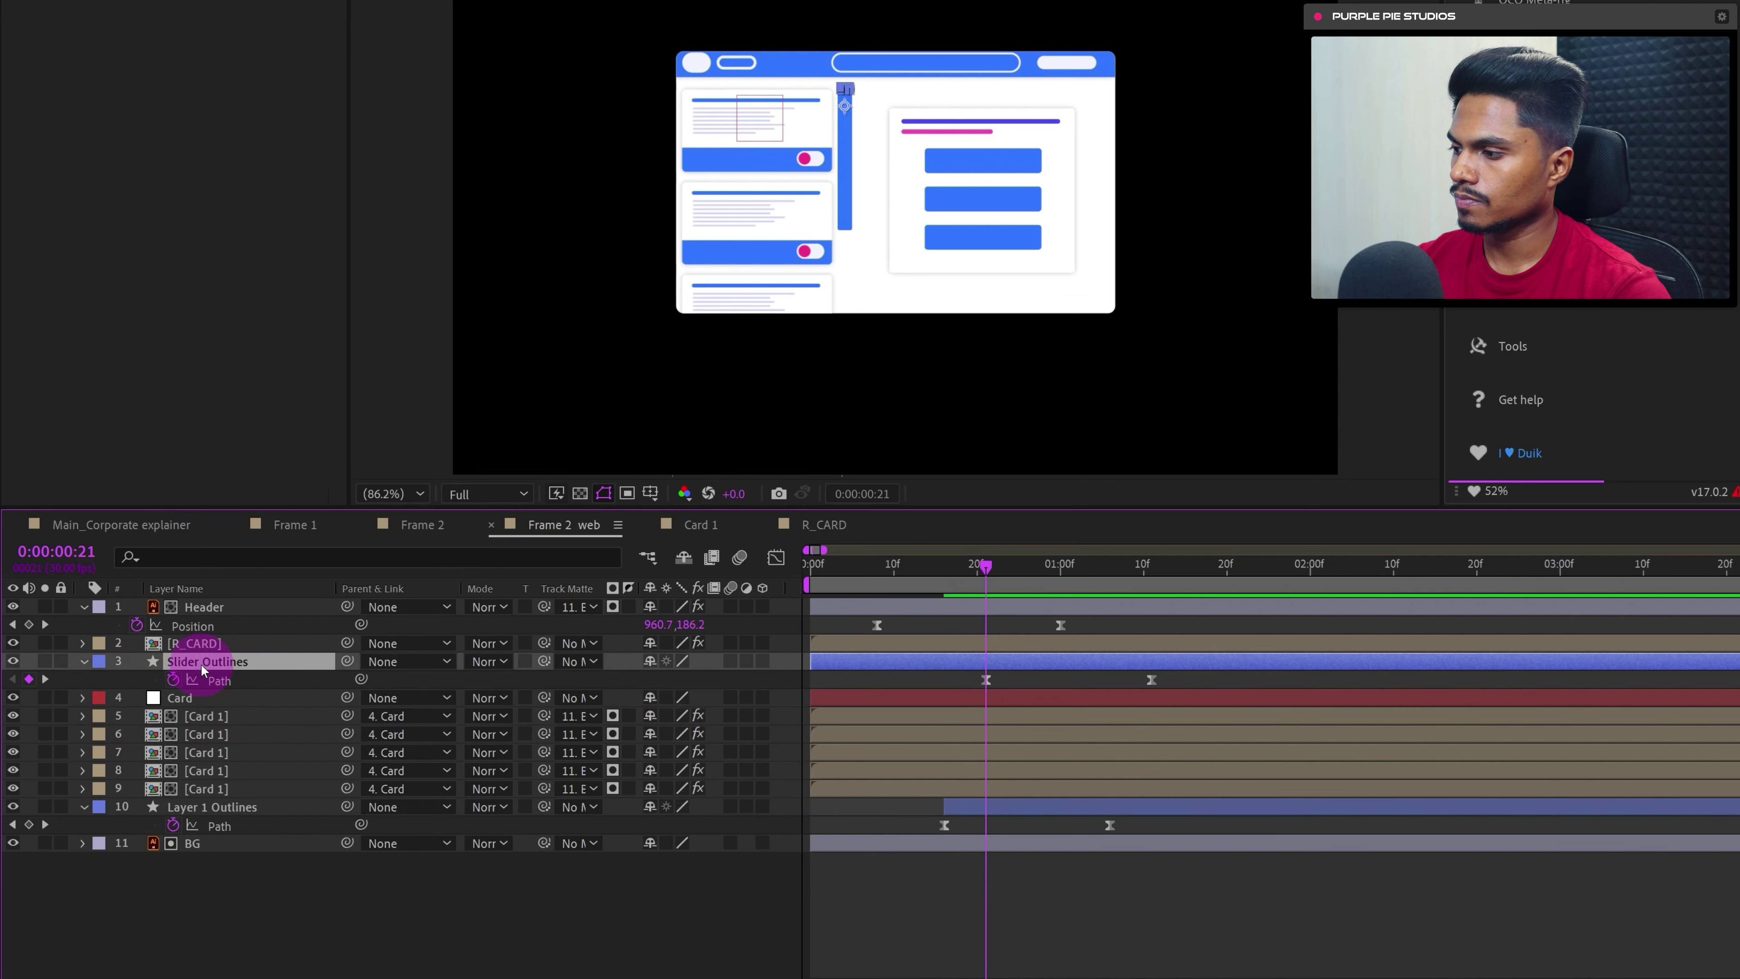
pyautogui.hotkey('alt', '[')
pyautogui.click(1017, 678)
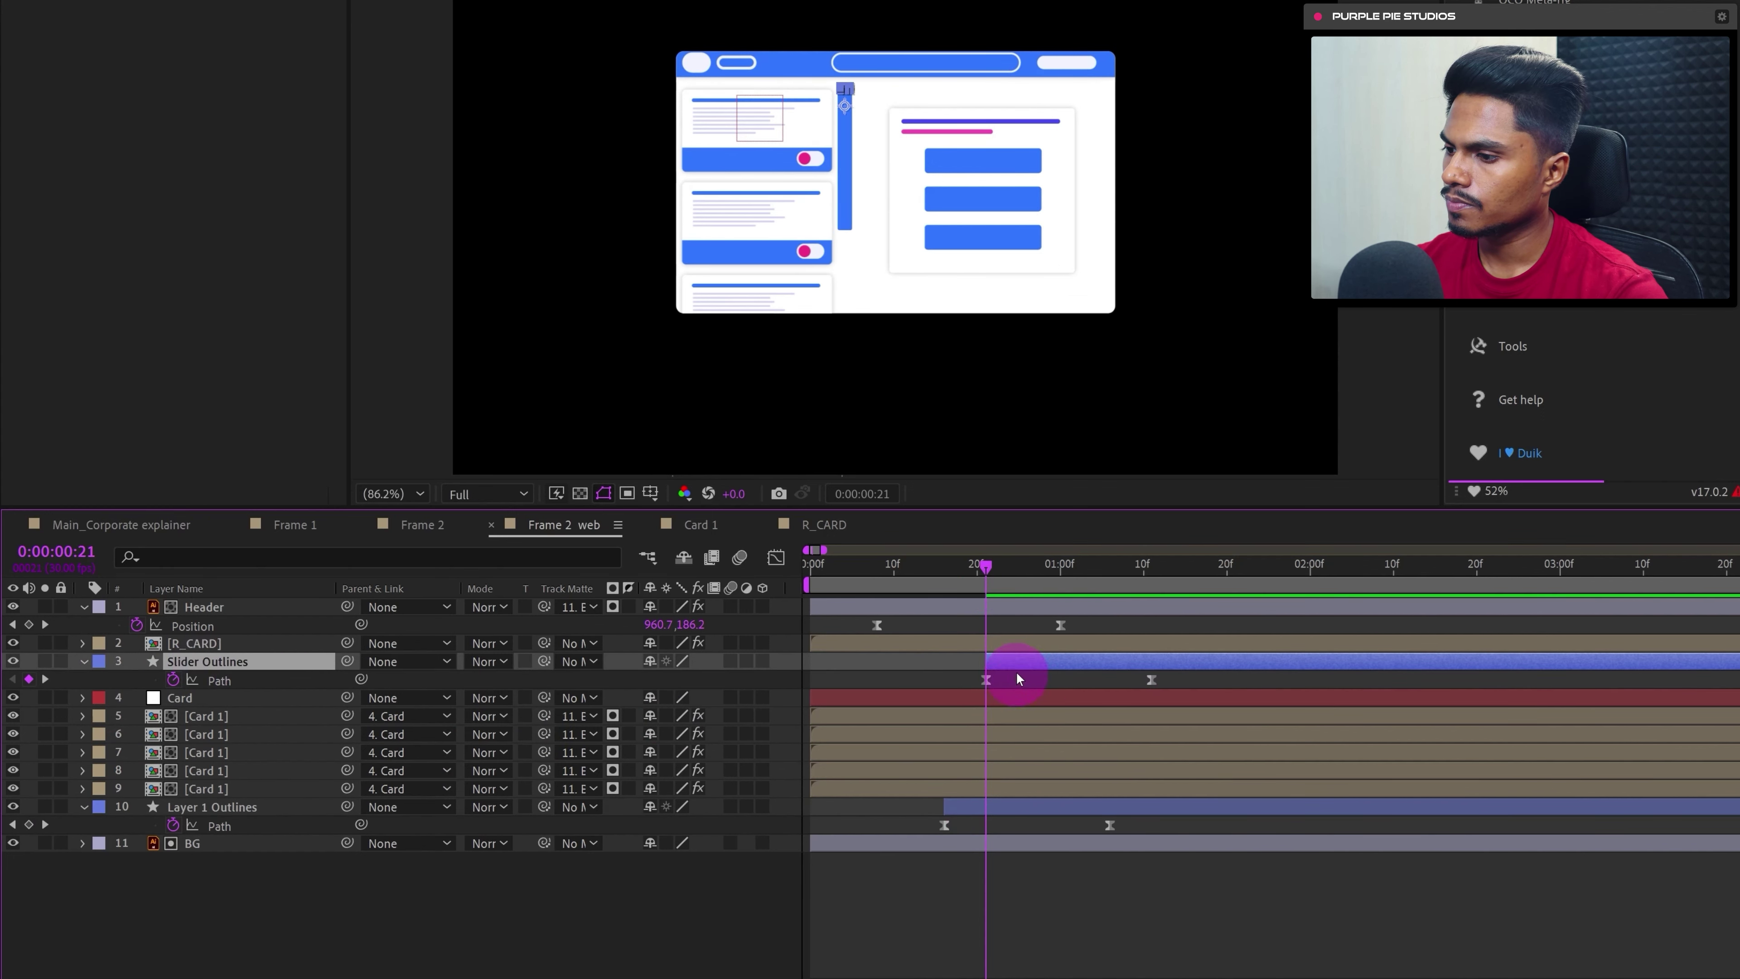
# - Preview the header and scrollbar animation from the start of the composition
pyautogui.moveTo(893, 567); pyautogui.dragTo(809, 570)
pyautogui.click(874, 894)
pyautogui.press('space')
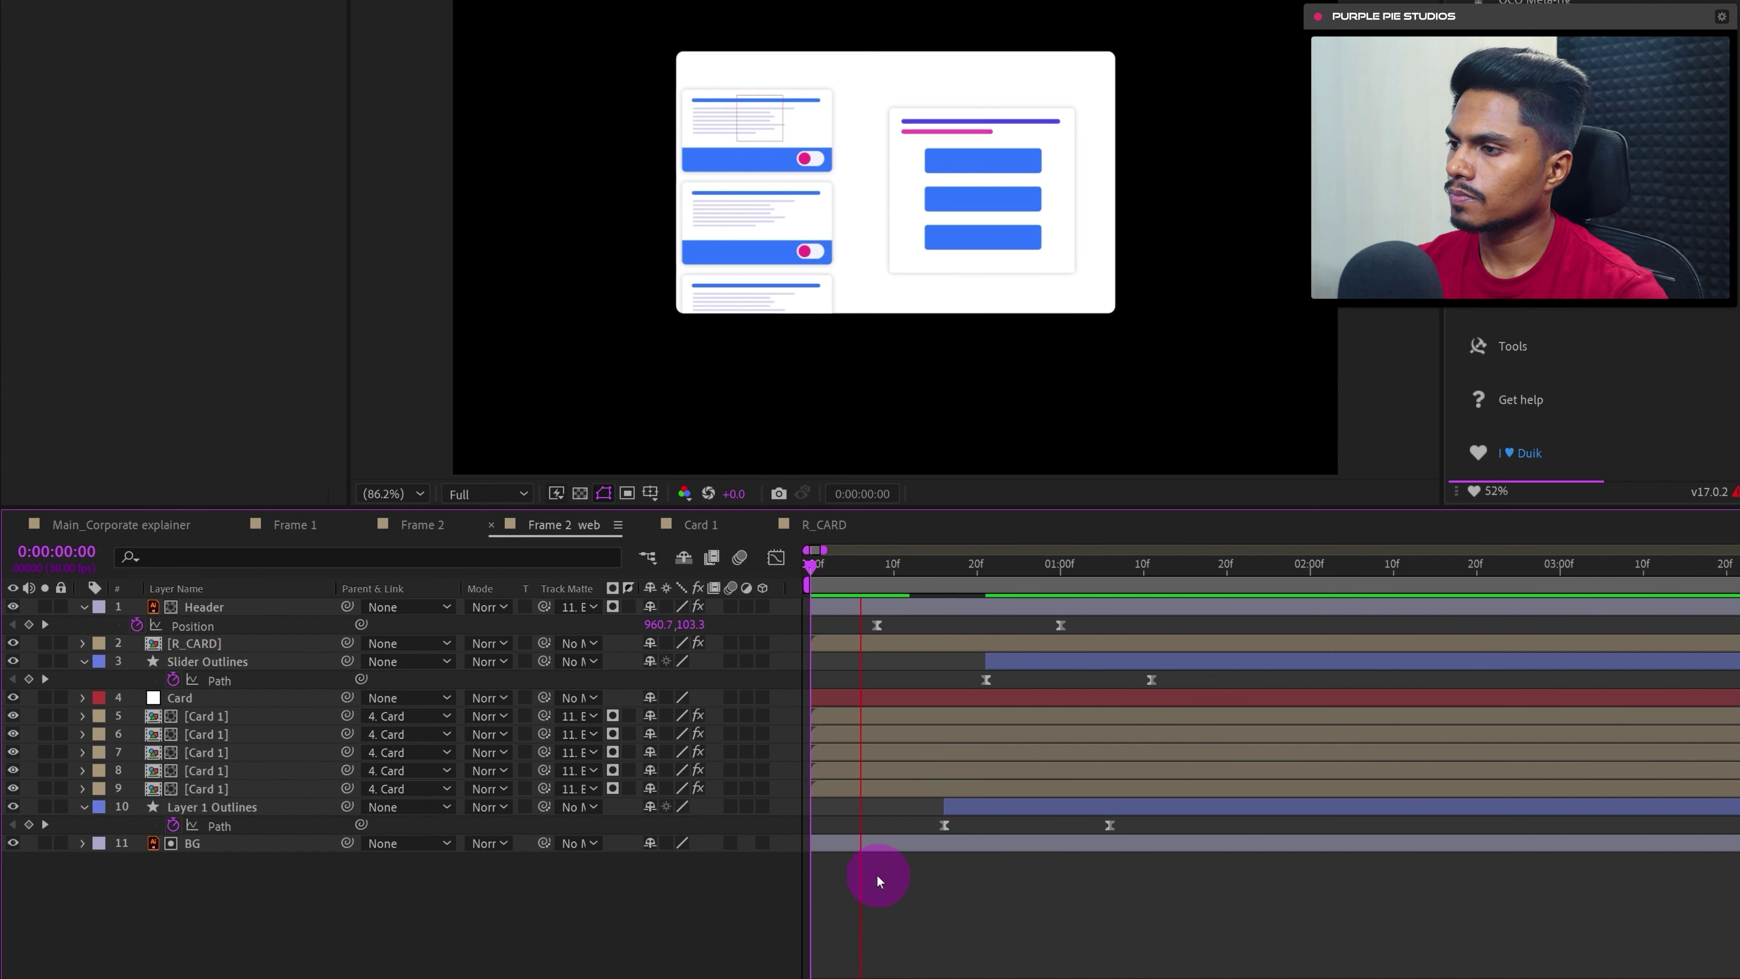
pyautogui.press('space')
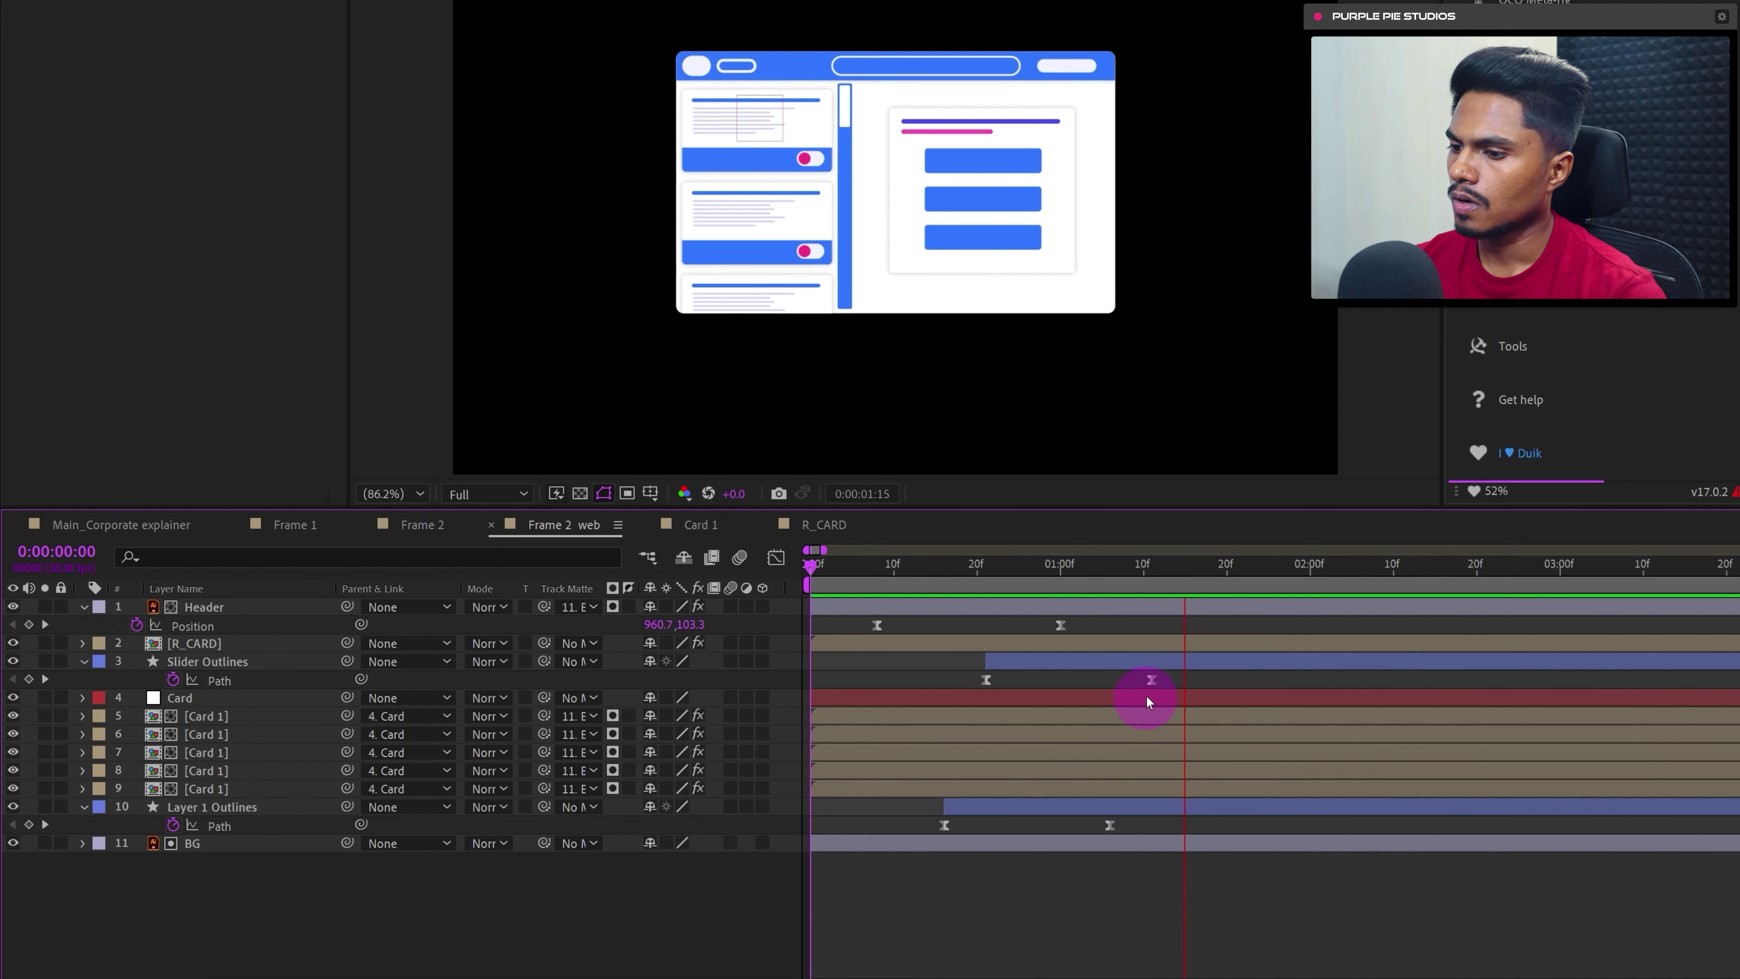
# - Move the last Path keyframes of Slider Outlines and Layer 1 Outlines about 7 frames later and preview the slower growth
pyautogui.click(1087, 567)
pyautogui.moveTo(1184, 678); pyautogui.dragTo(1181, 832)
pyautogui.click(1263, 941)
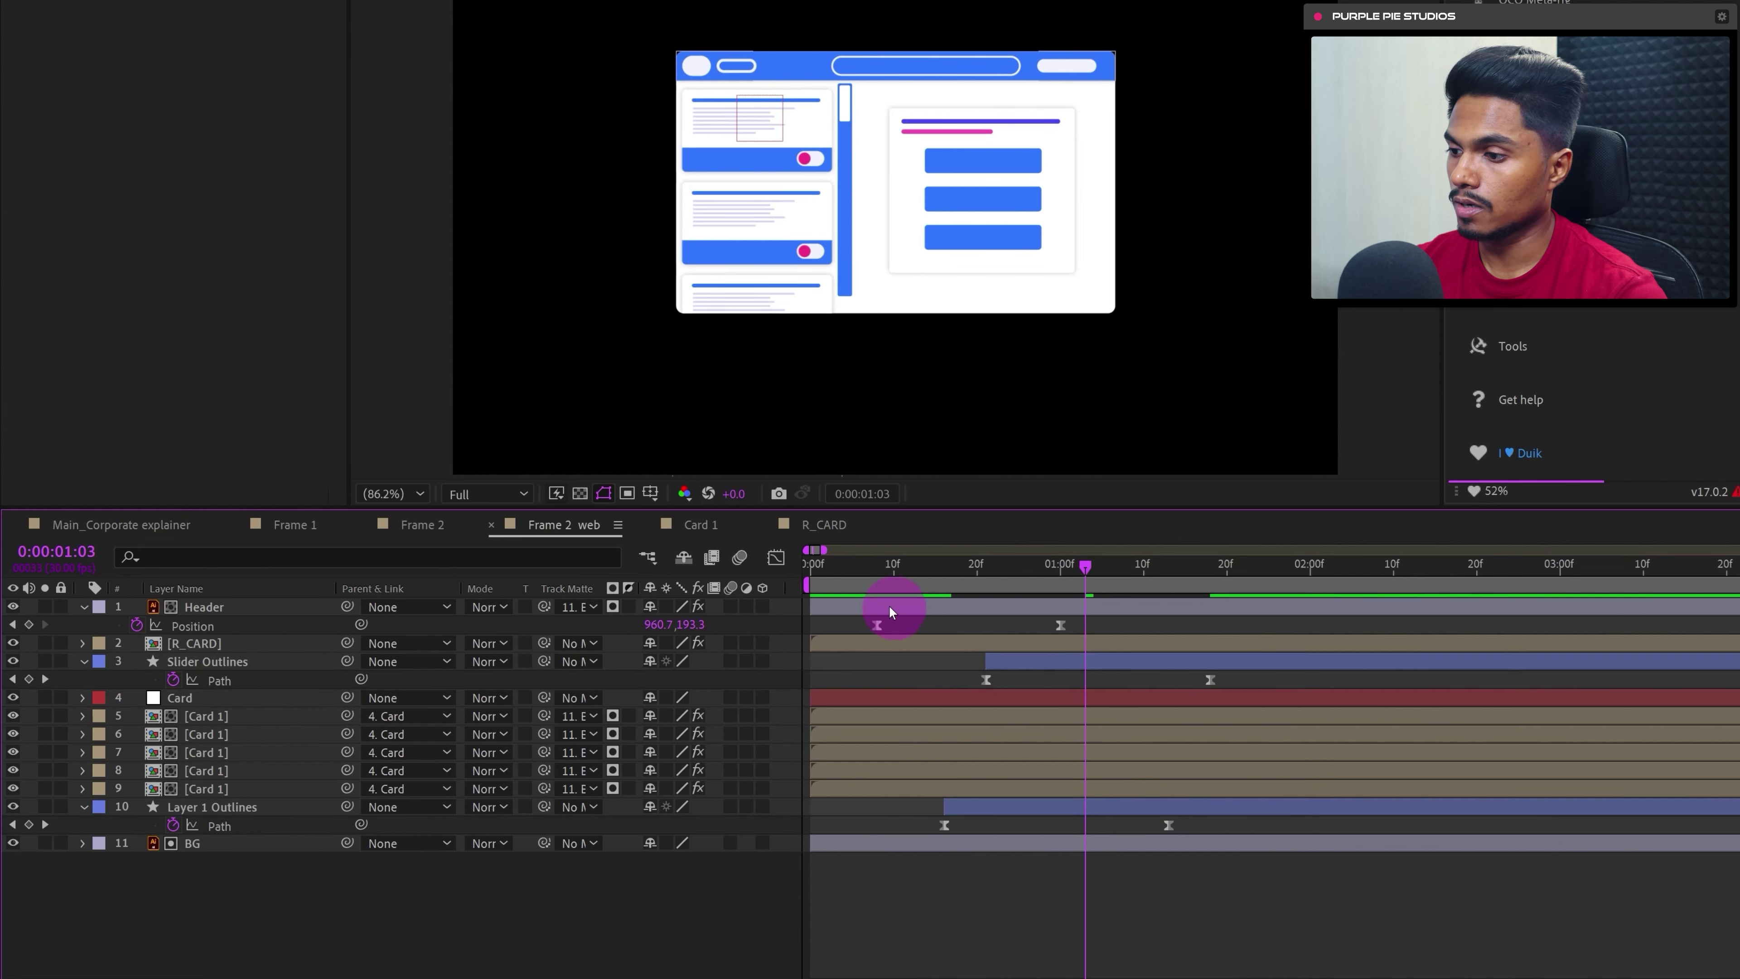
pyautogui.press('space')
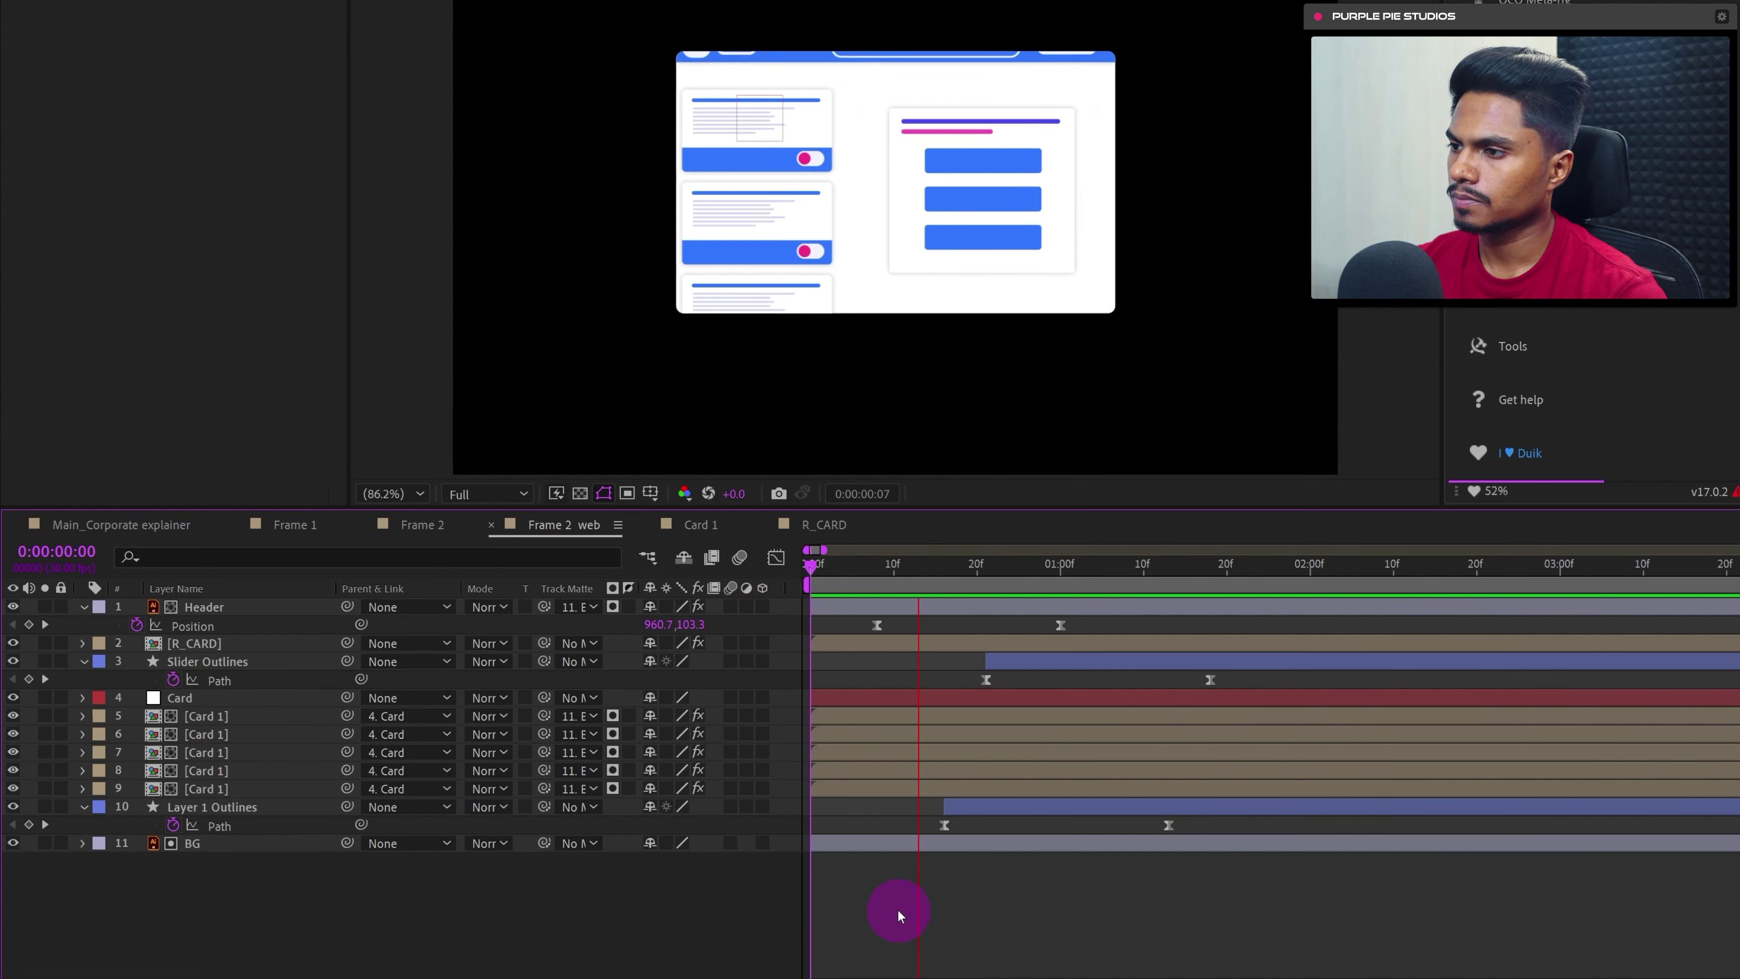
# - Shift the Slider Outlines and Layer 1 Outlines layers about 5 frames earlier in the timeline
pyautogui.click(885, 566)
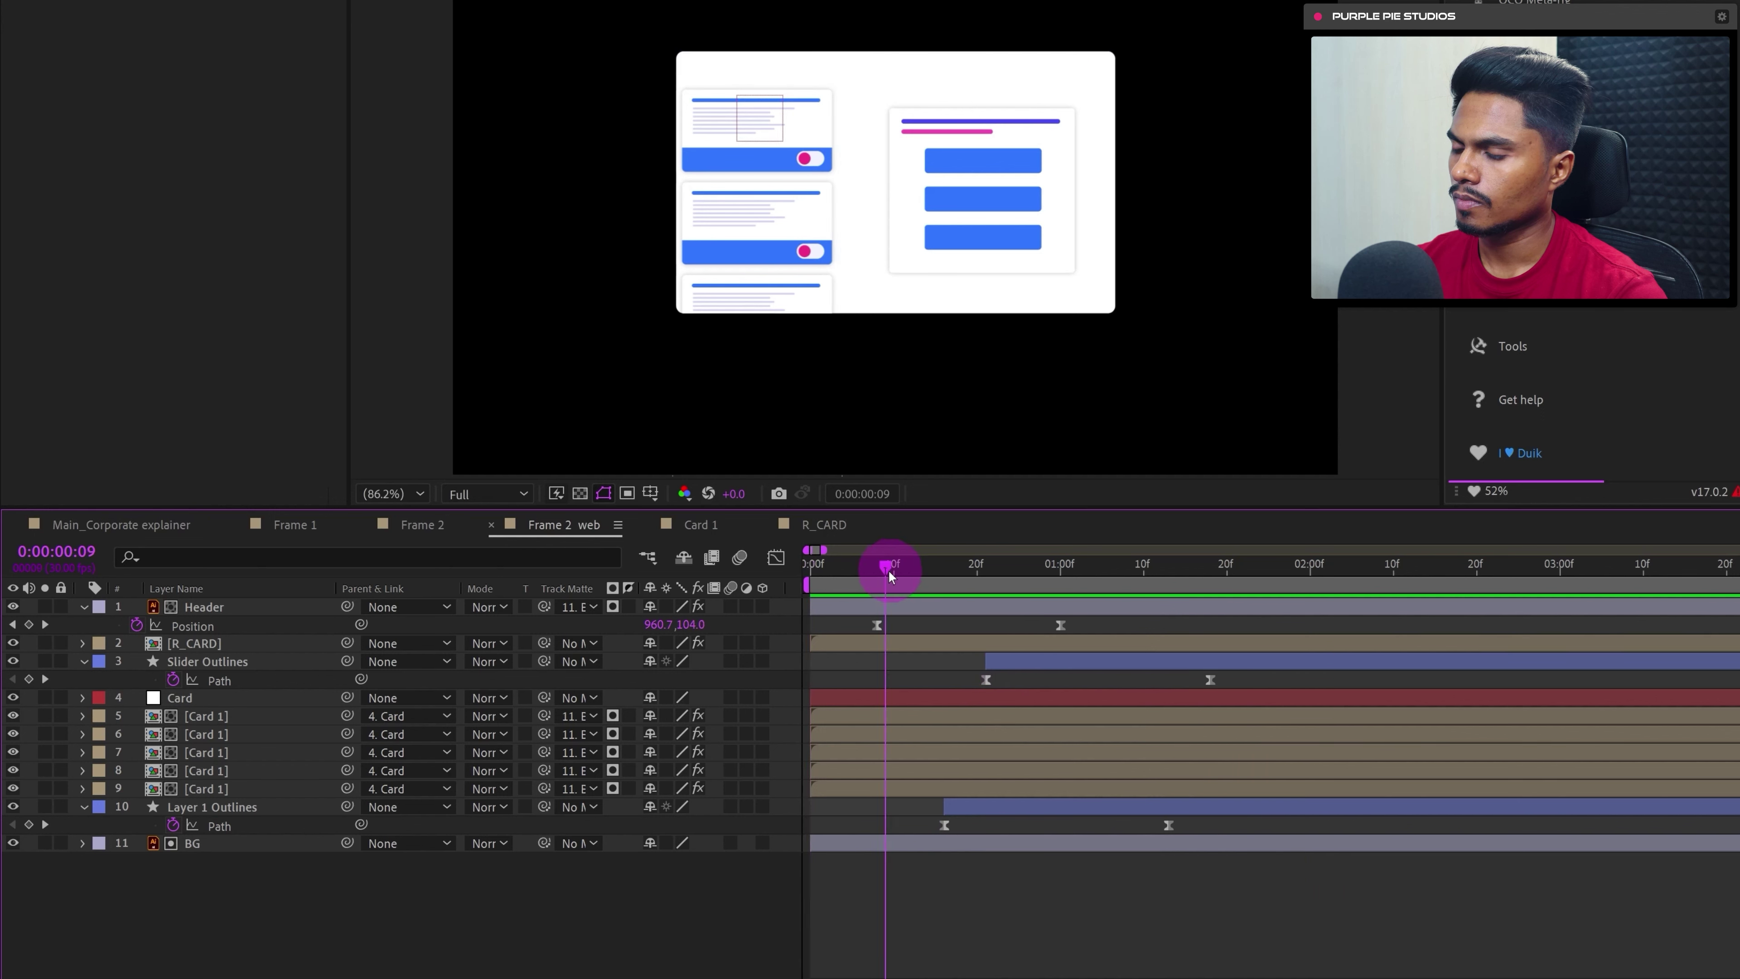
pyautogui.click(1031, 658)
pyautogui.click(1017, 802)
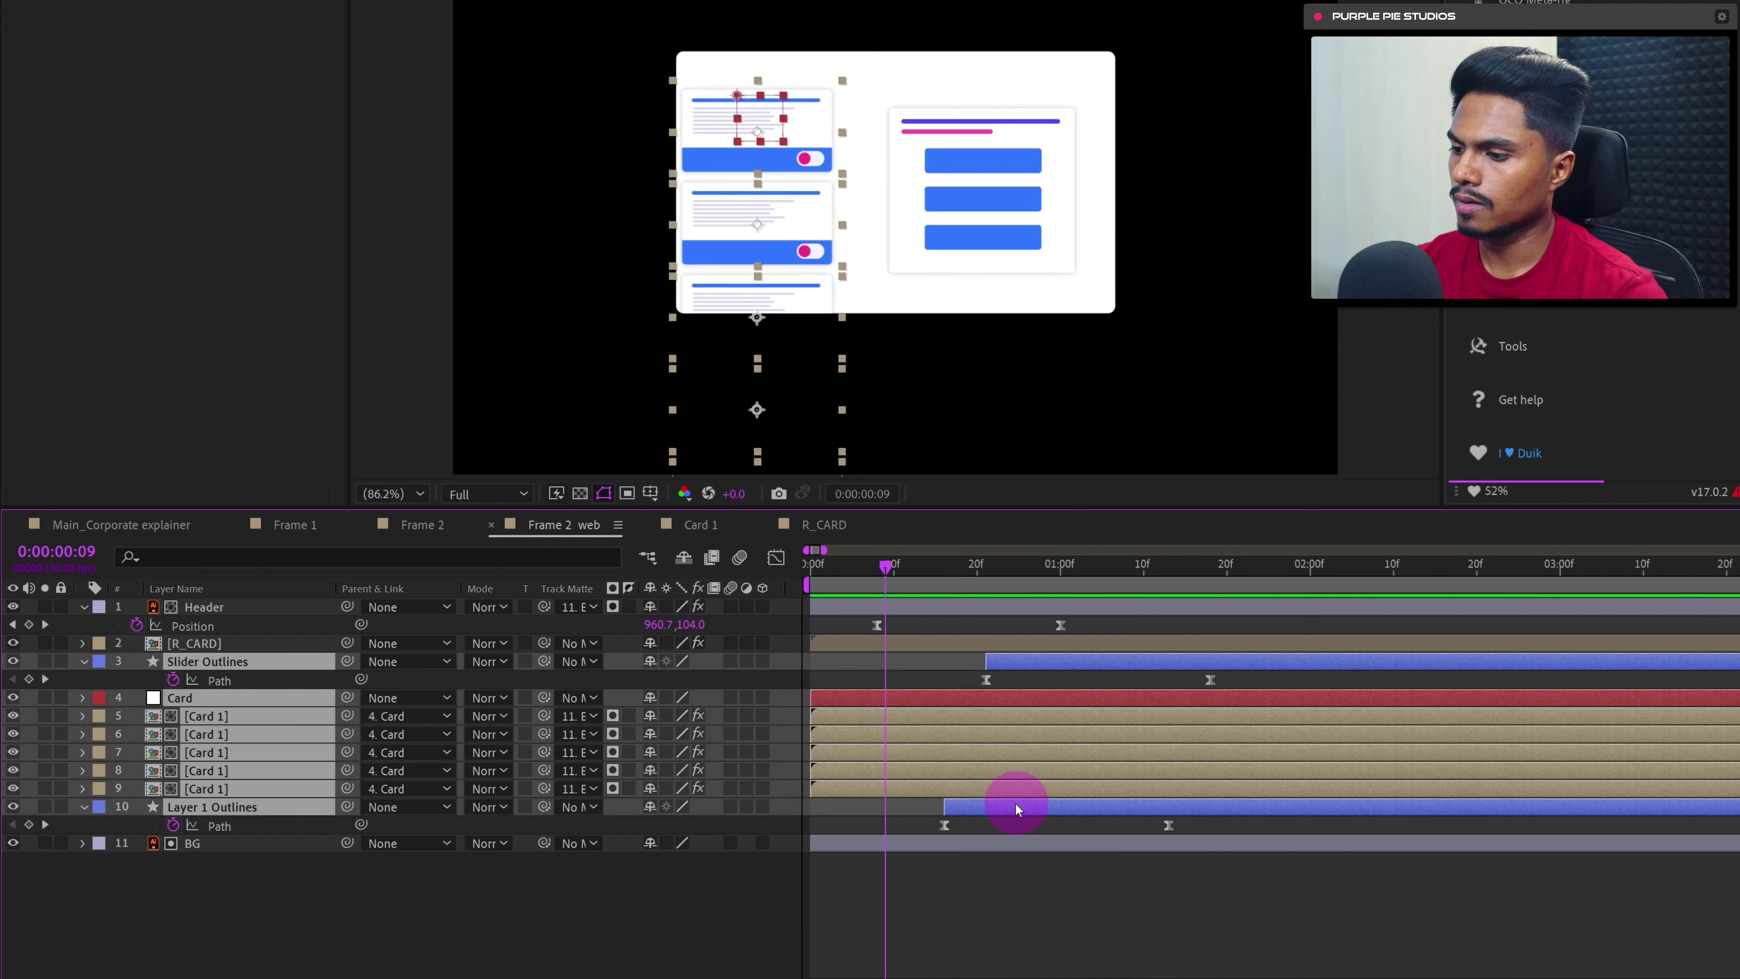
pyautogui.click(1030, 921)
pyautogui.click(1048, 663)
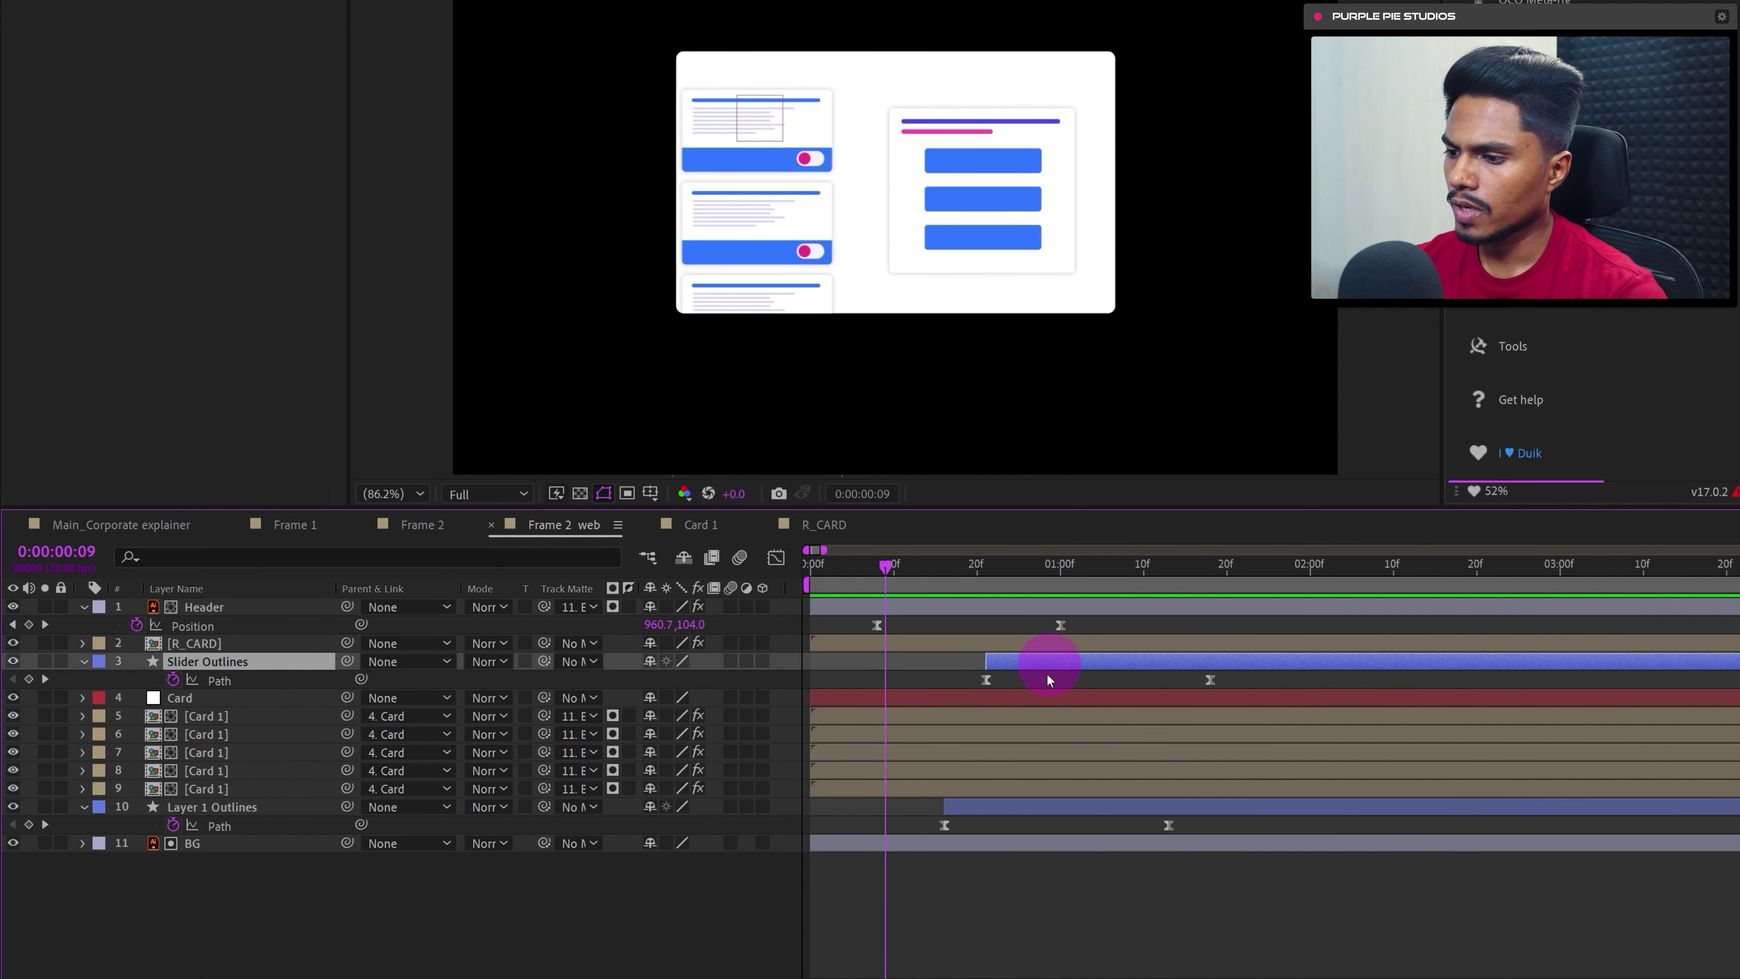
pyautogui.keyDown('shift'); pyautogui.click(1018, 817); pyautogui.keyUp('shift')
pyautogui.moveTo(1052, 809); pyautogui.dragTo(1010, 812)
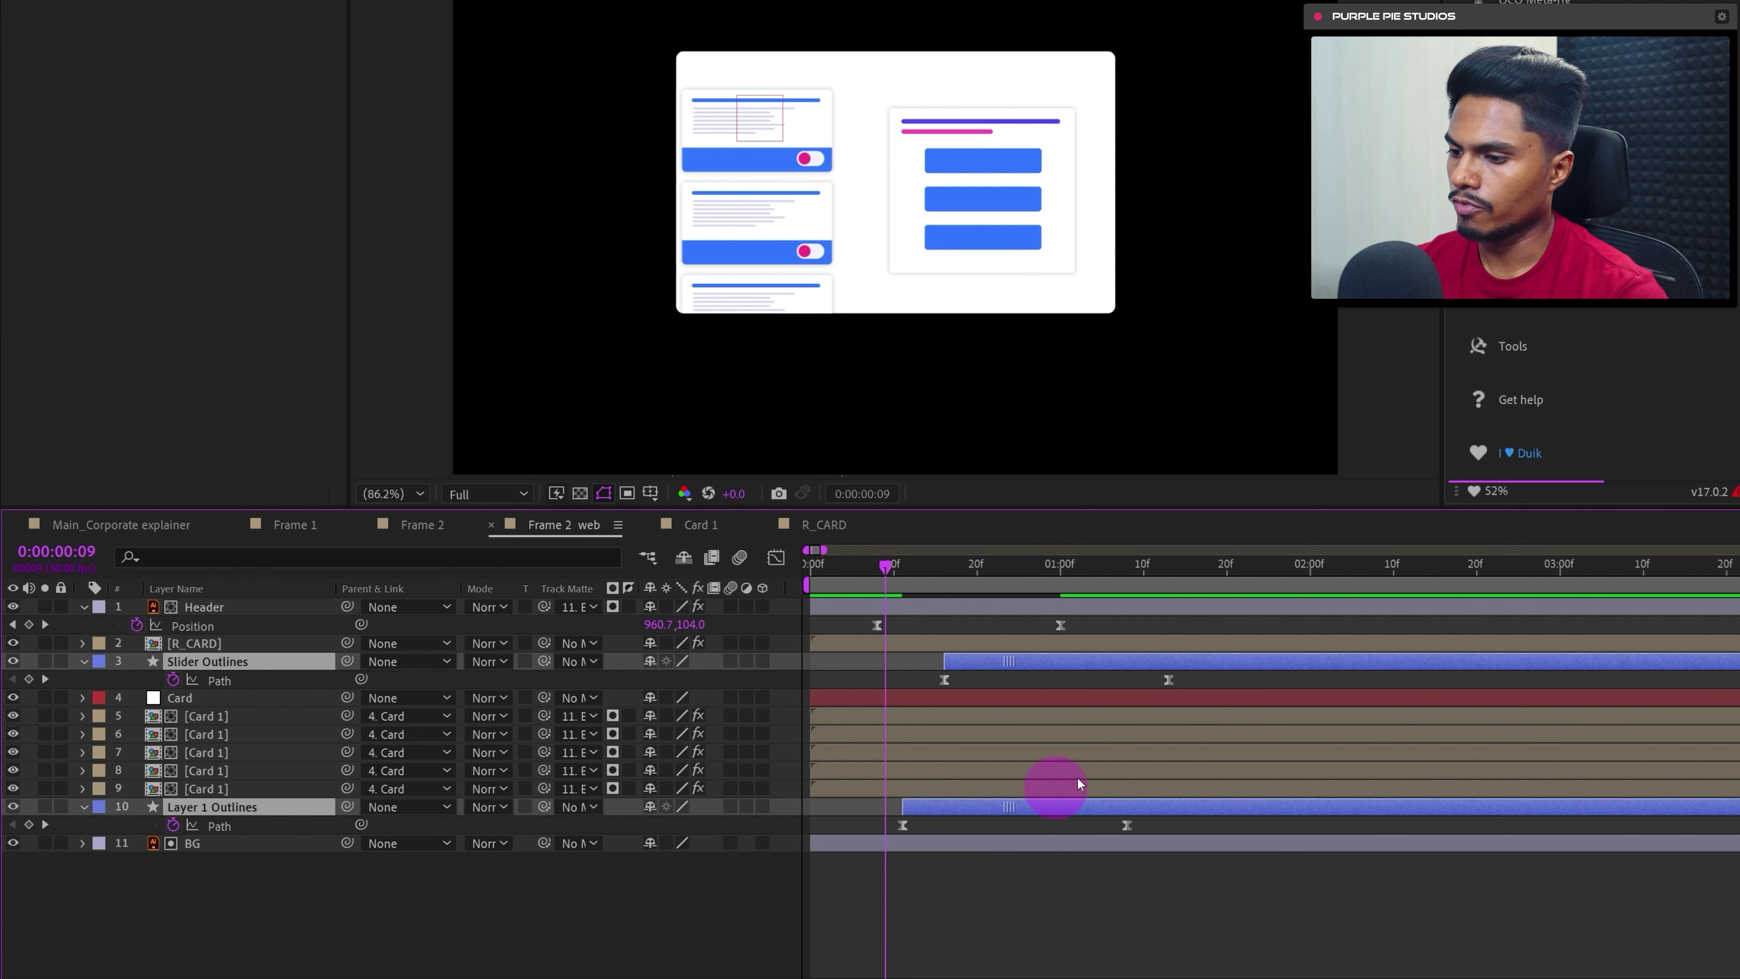
# - Delay the end Path keyframes of Slider Outlines to about 0:00:01:20 and Layer 1 Outlines to about 0:00:01:15, and preview the animation
pyautogui.moveTo(1186, 683); pyautogui.dragTo(1184, 834)
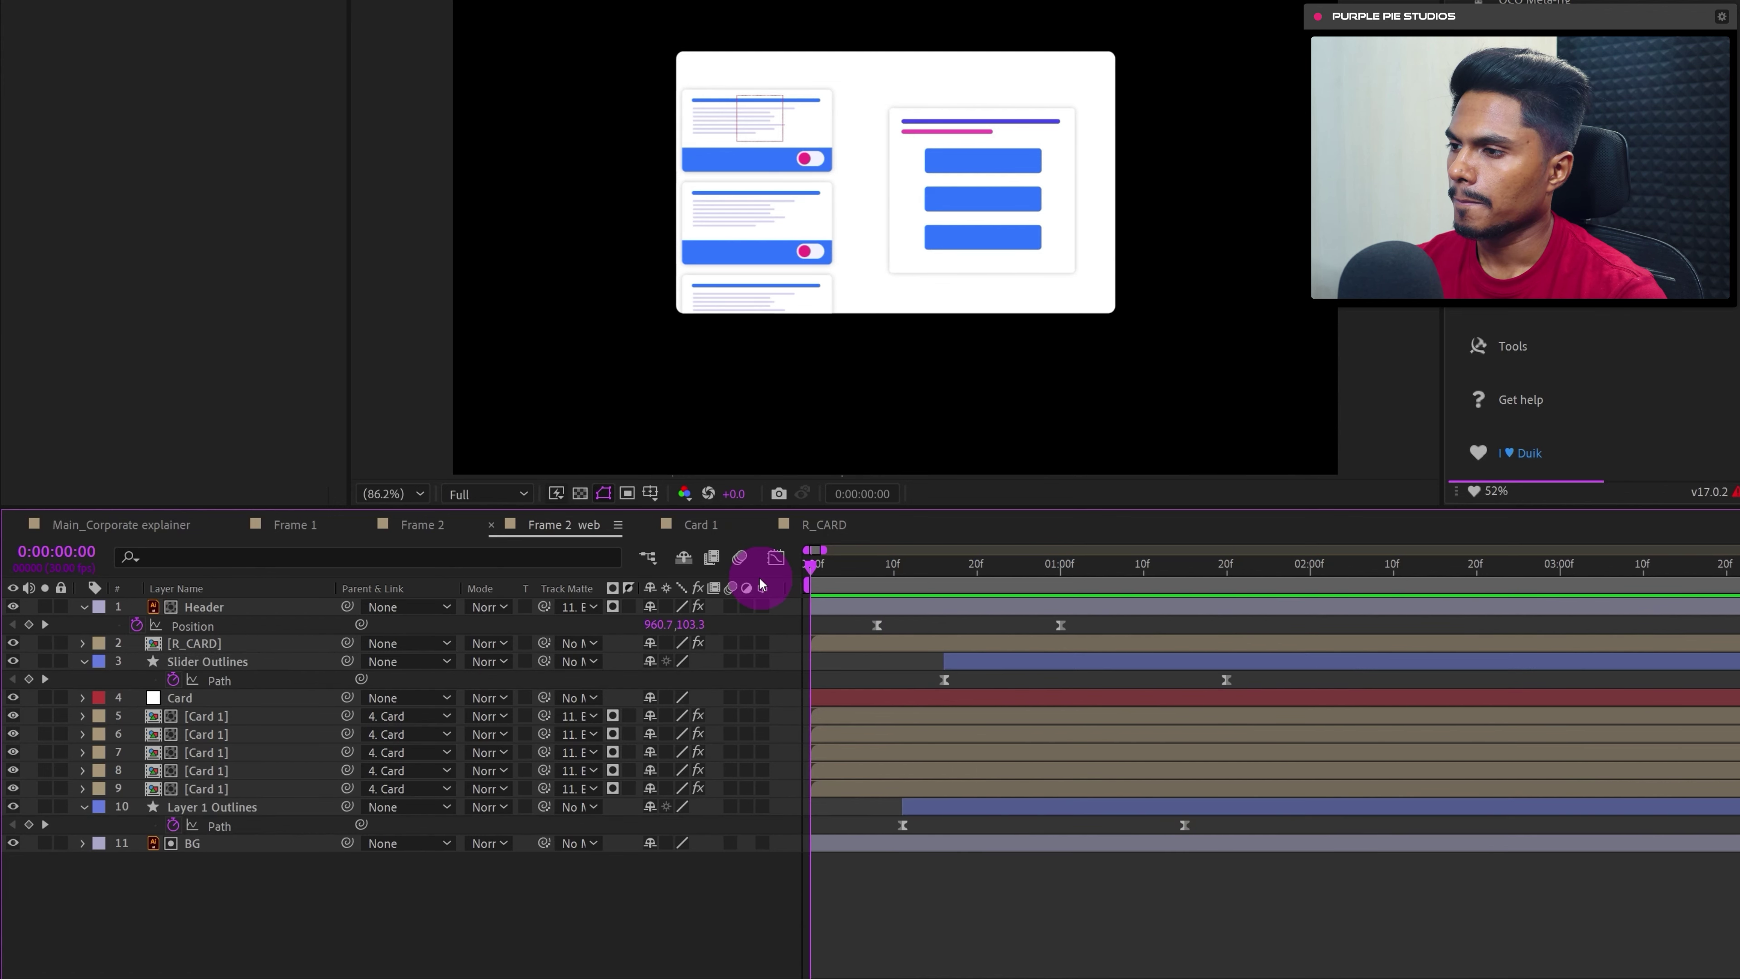
pyautogui.press('space')
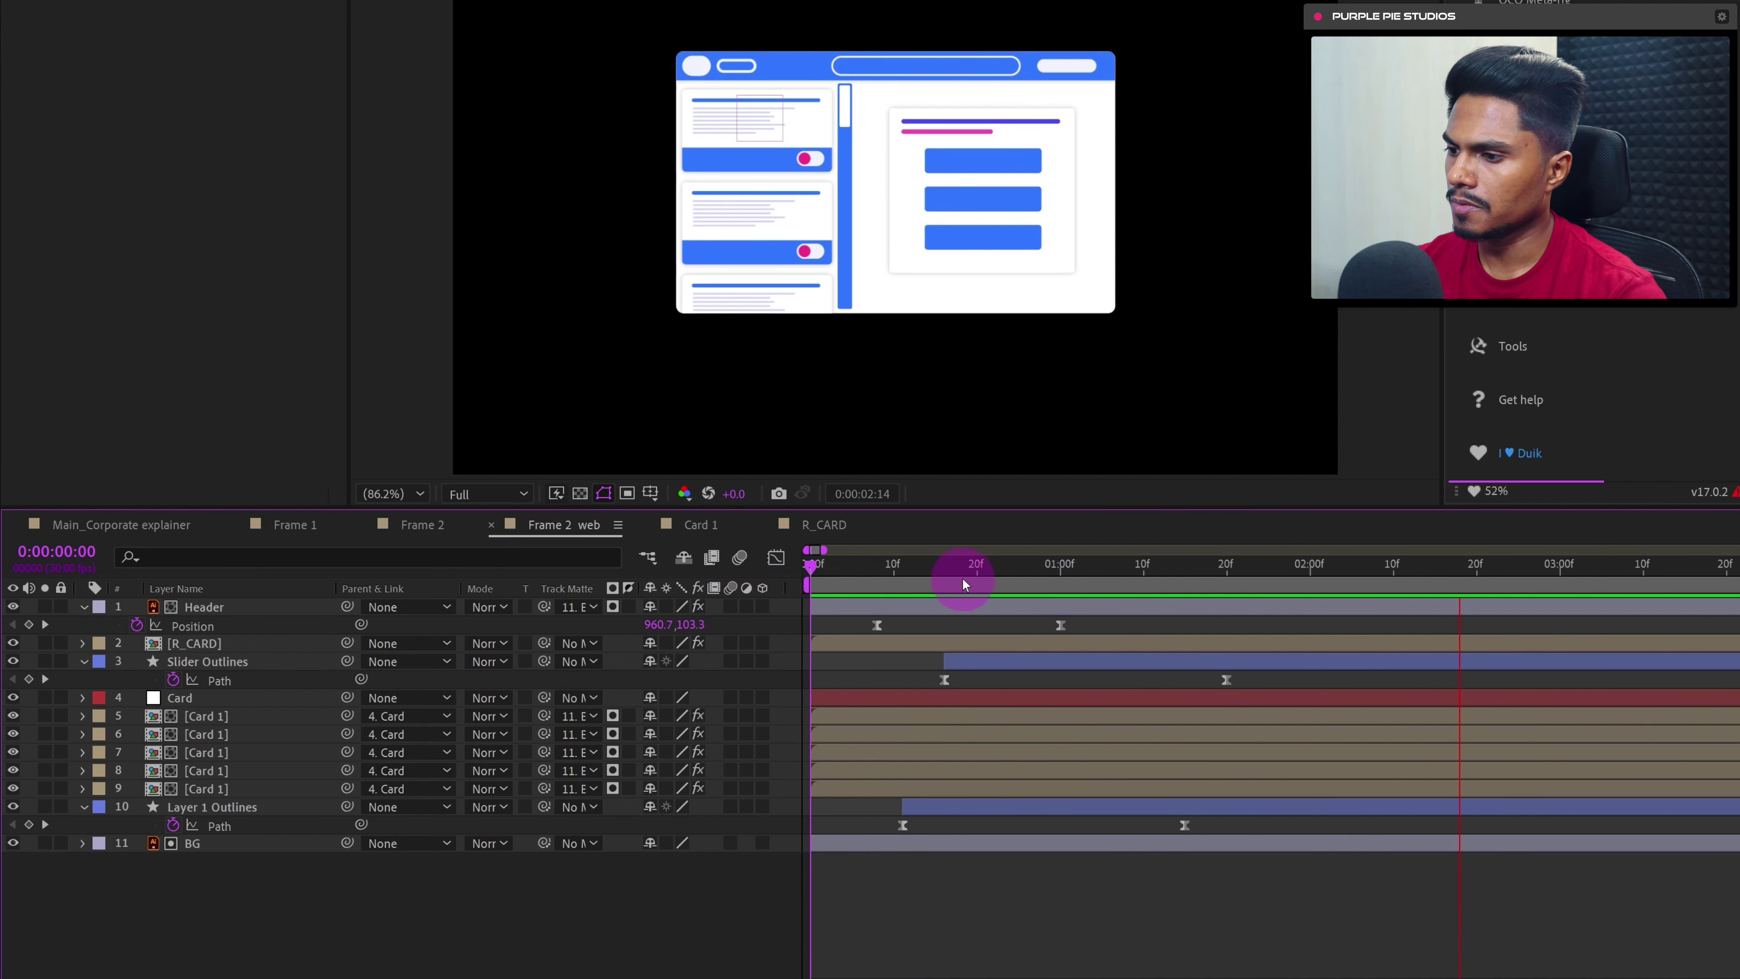
pyautogui.click(963, 579)
# - Shift all five Card 1 layers so they start at 0:00:00:17
pyautogui.moveTo(906, 567); pyautogui.dragTo(957, 595)
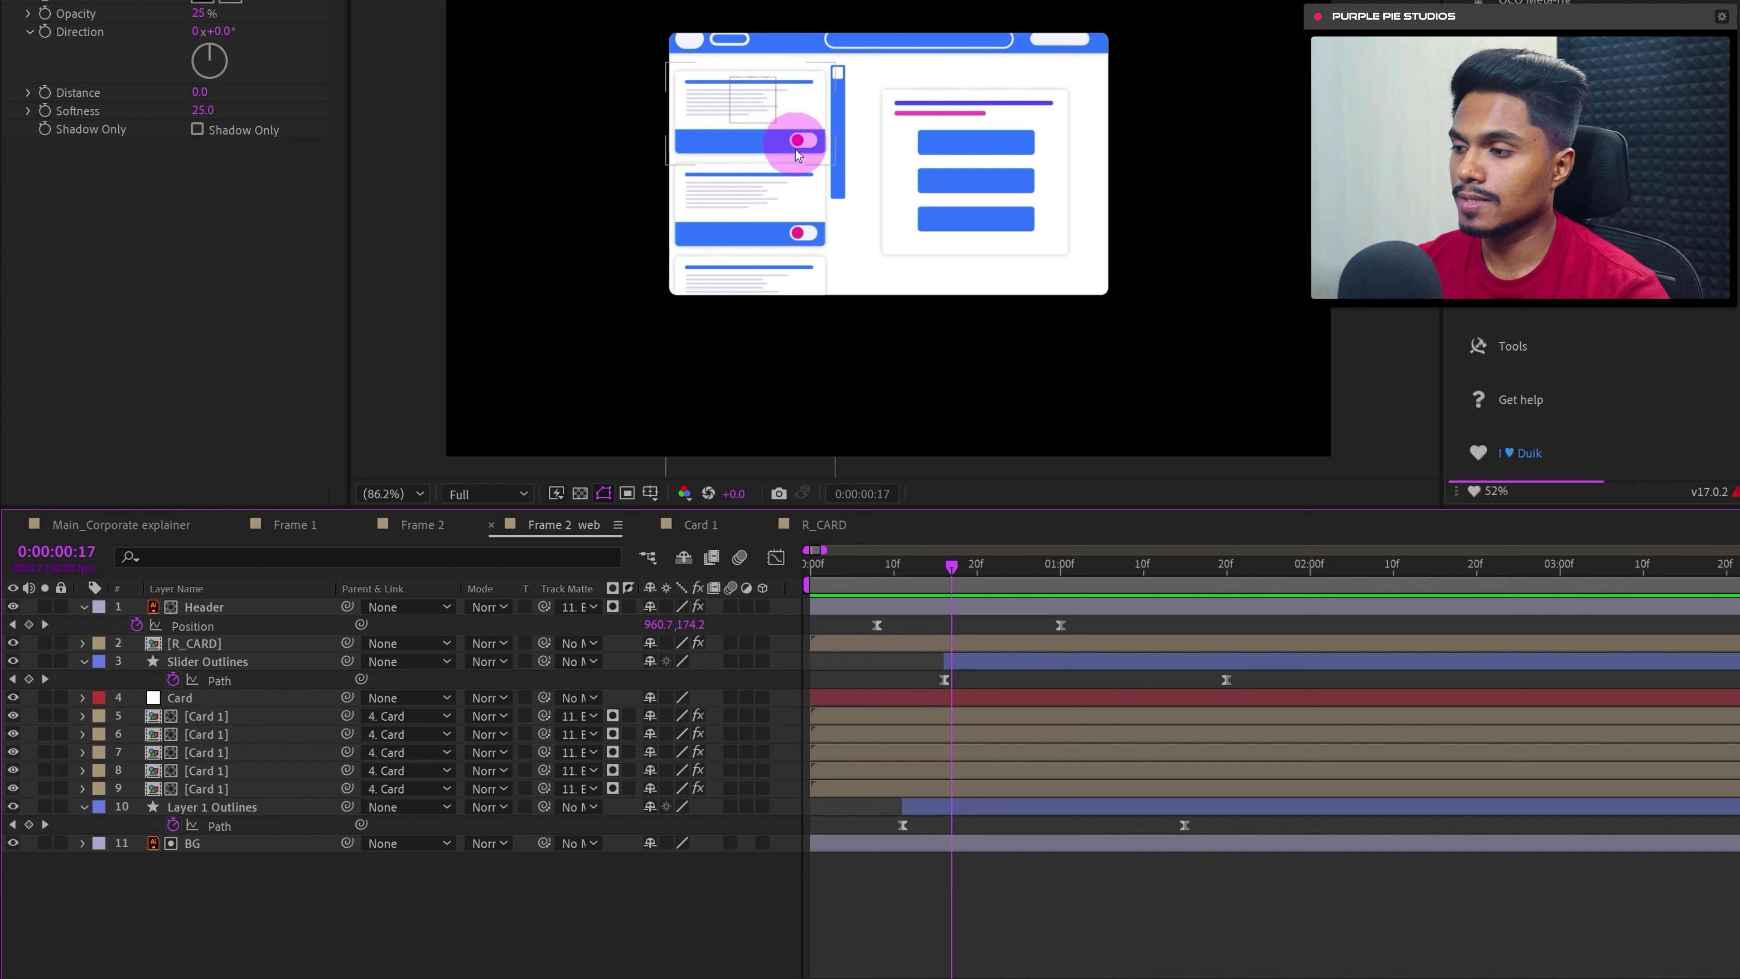
pyautogui.click(230, 717)
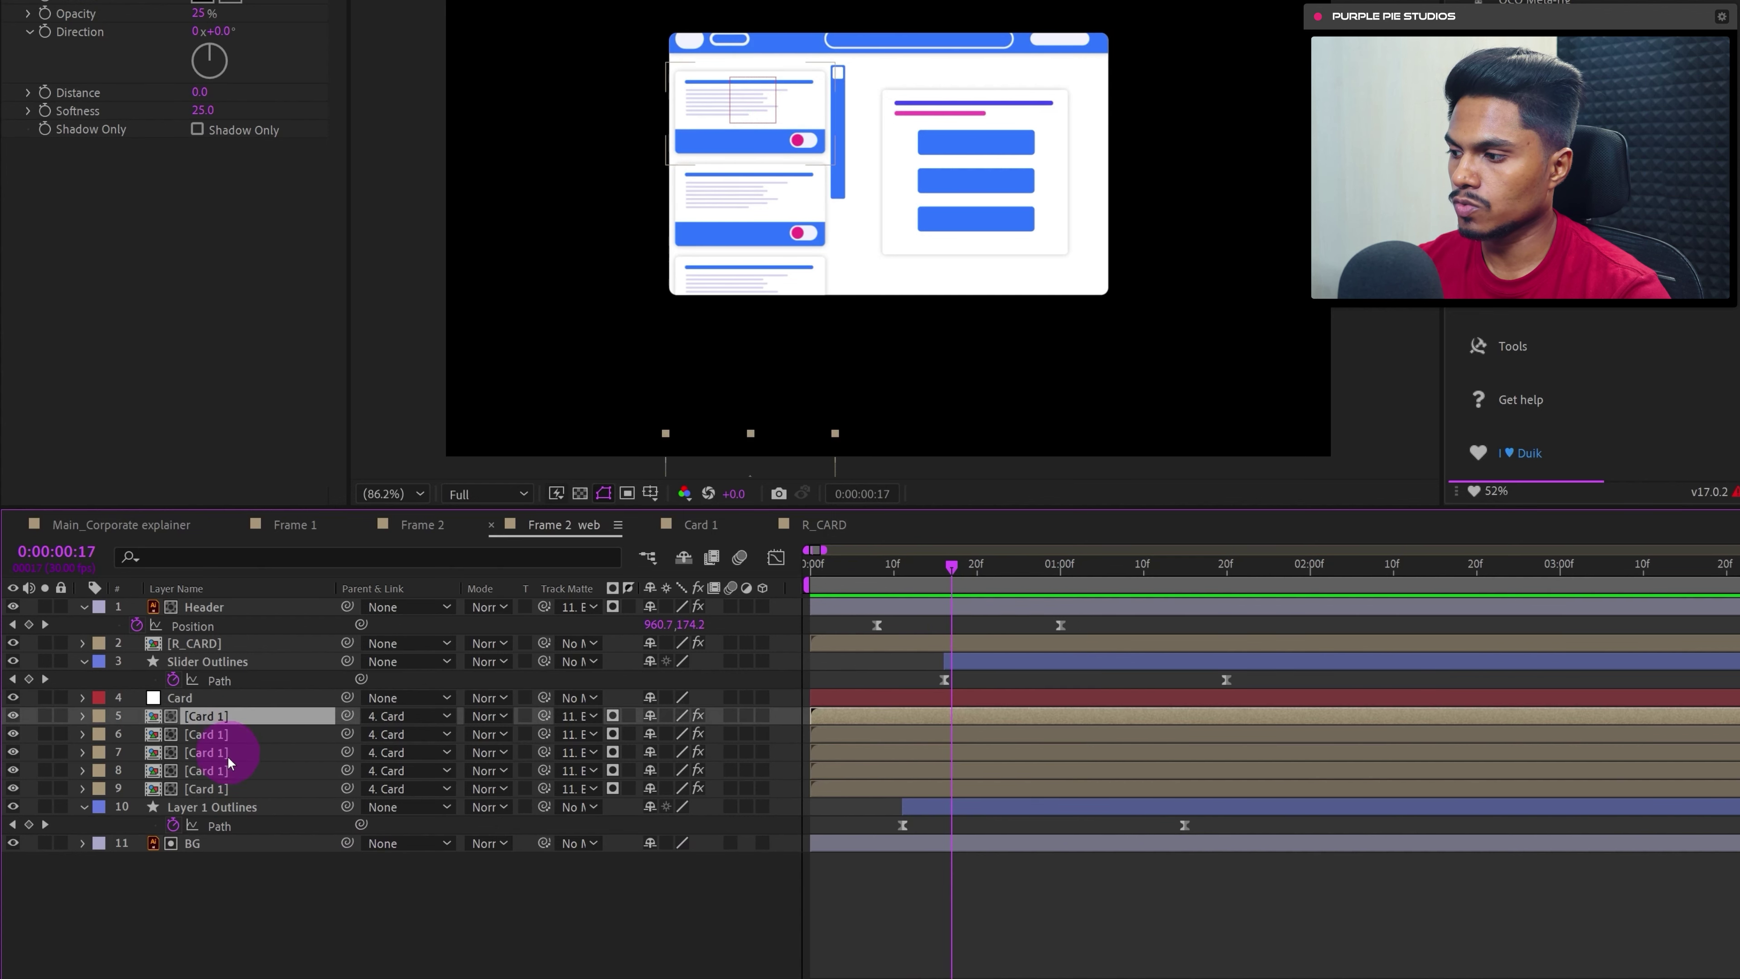
pyautogui.keyDown('shift'); pyautogui.click(199, 790); pyautogui.keyUp('shift')
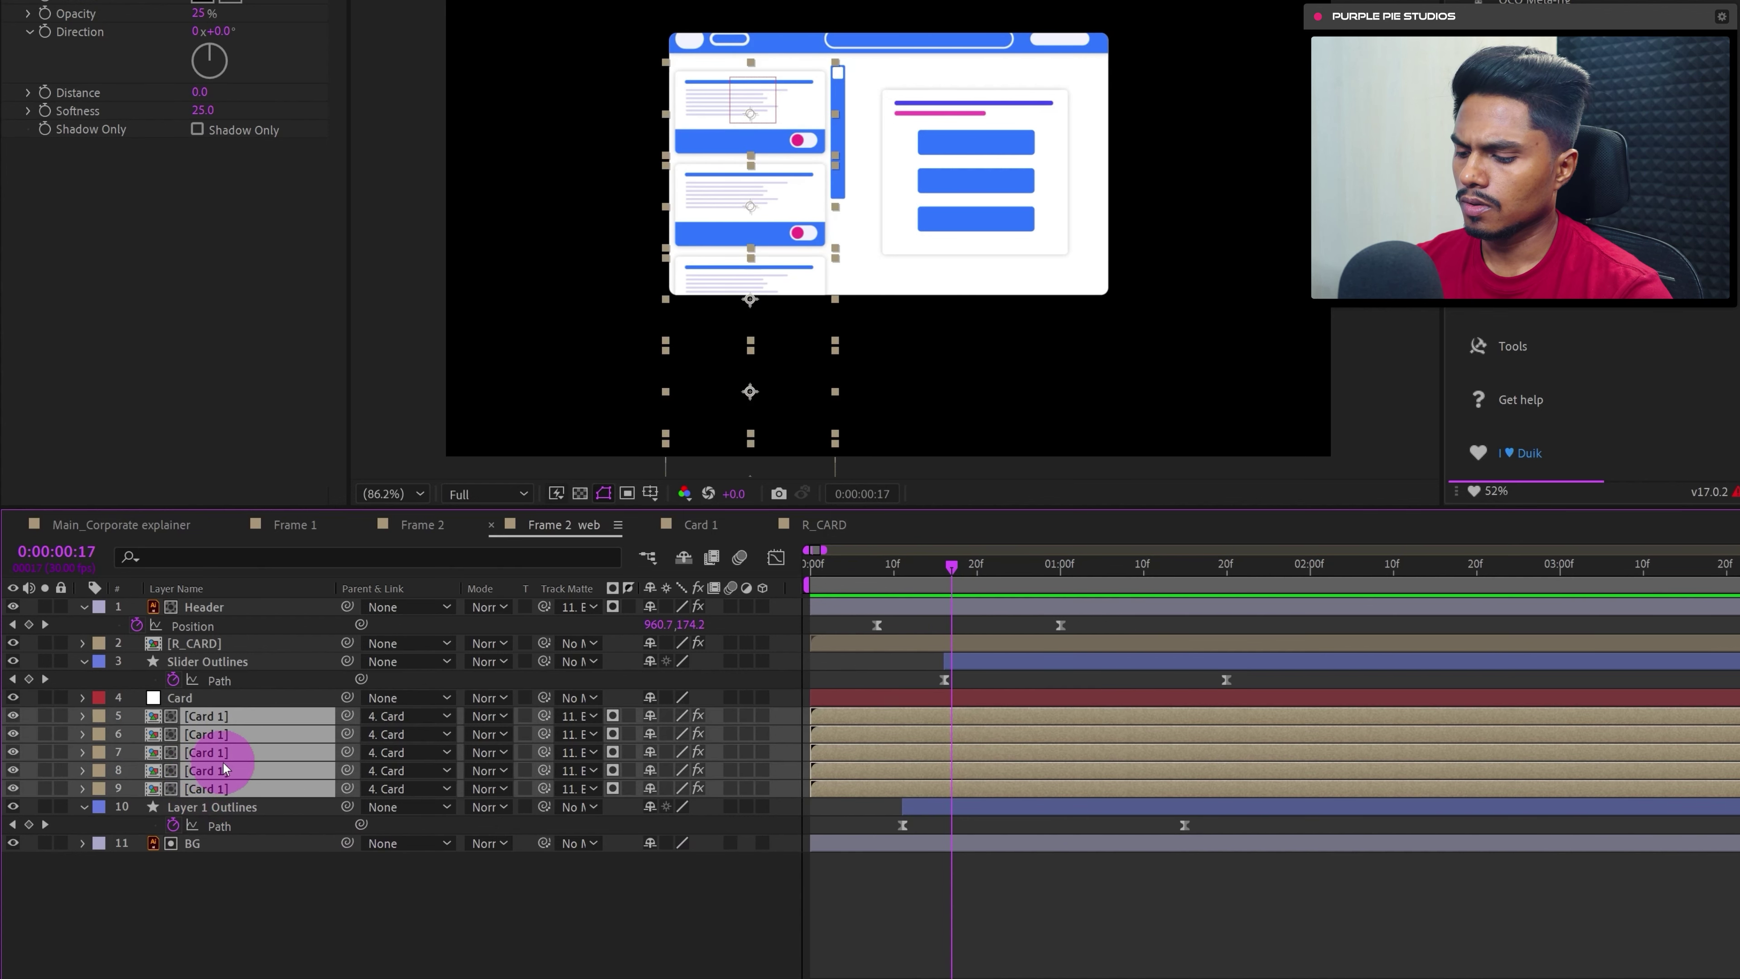
pyautogui.press('[')
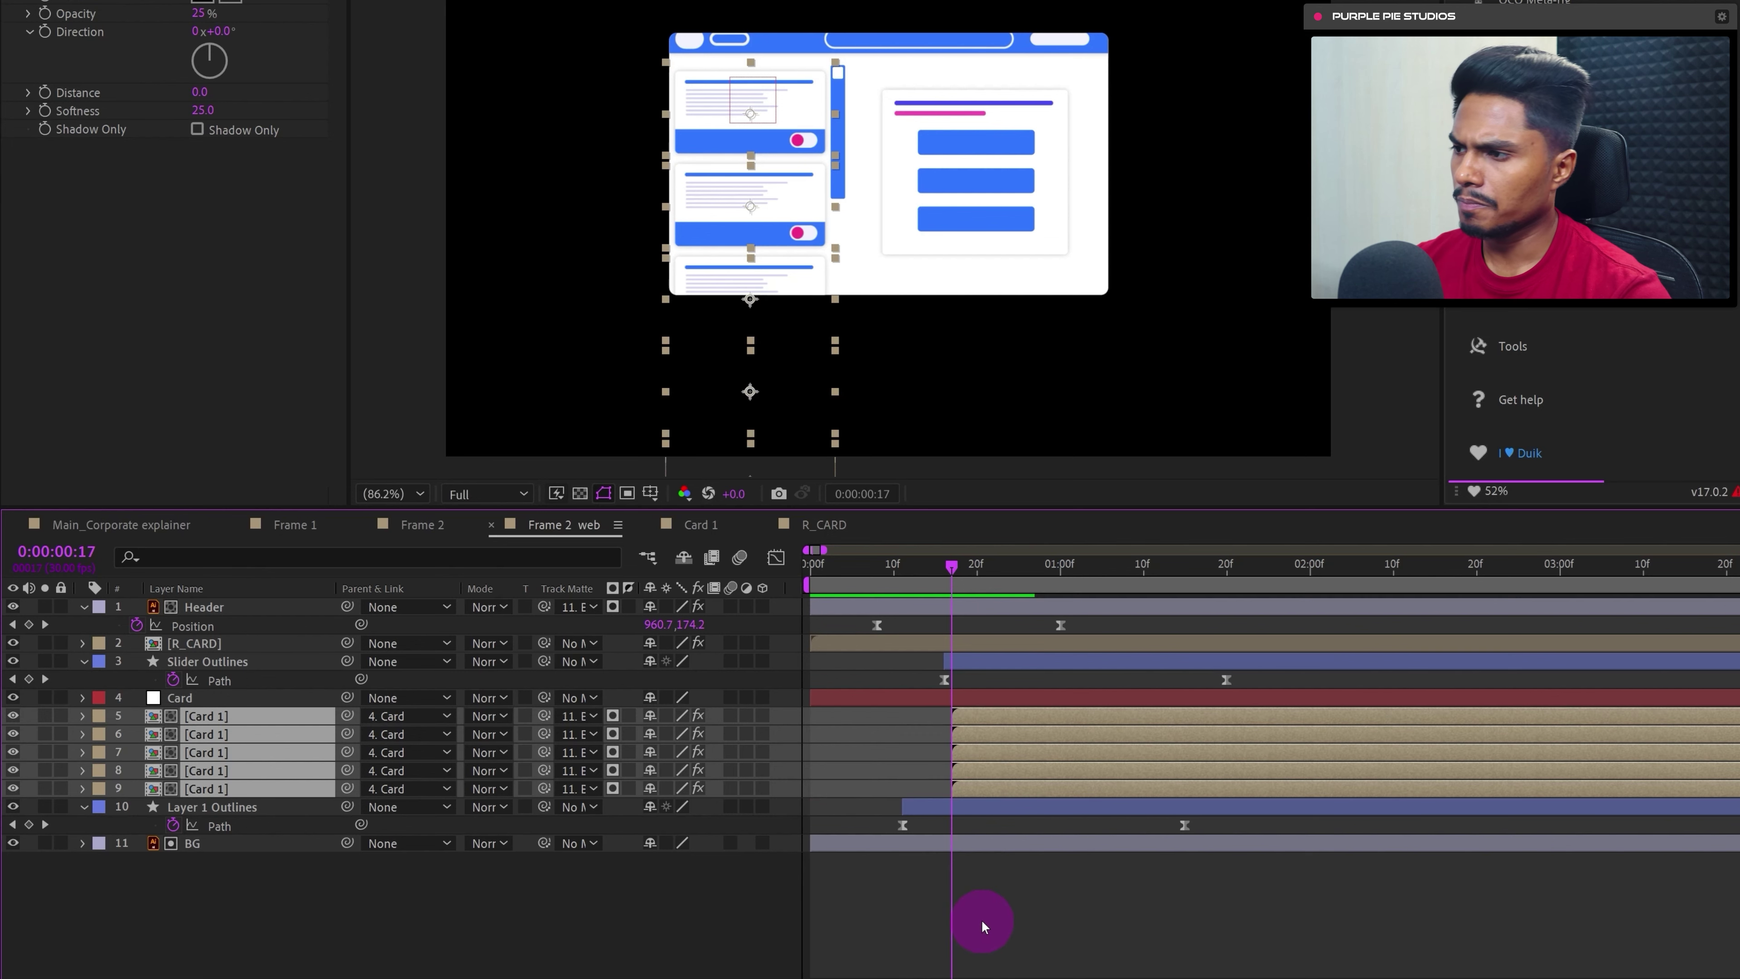
# - Enable Position, Opacity and Scale keyframes on the five Card 1 layers at 0:00:00:17
pyautogui.press('p')
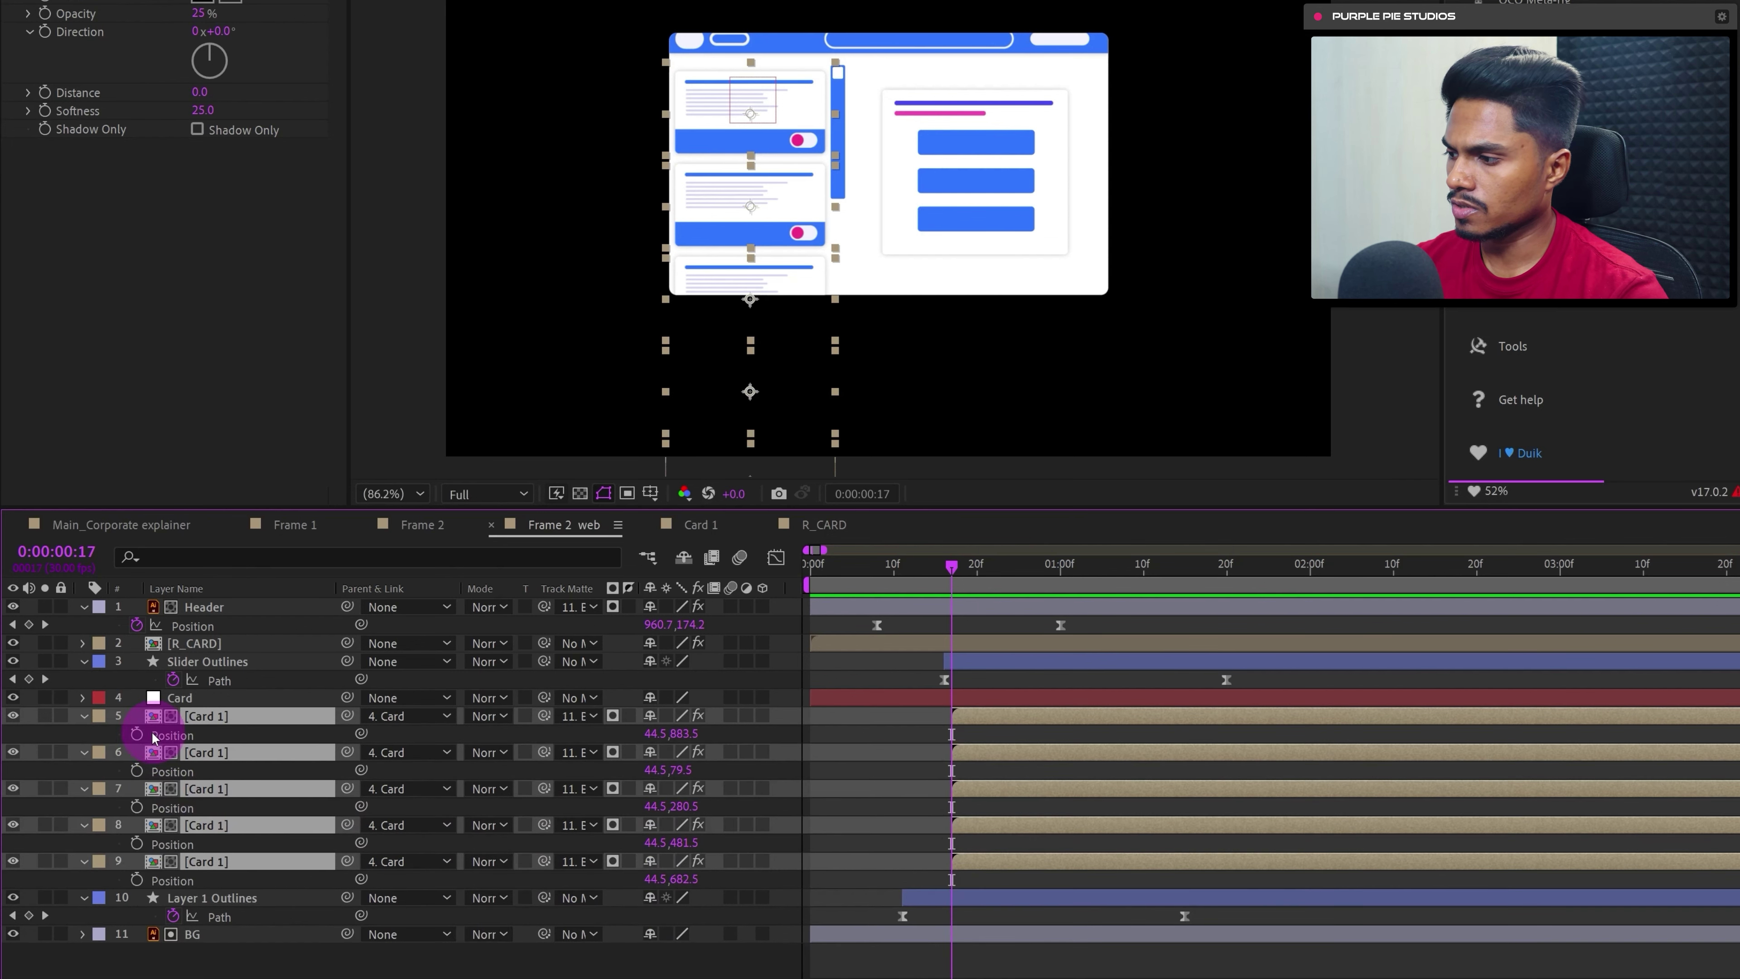
pyautogui.press('t')
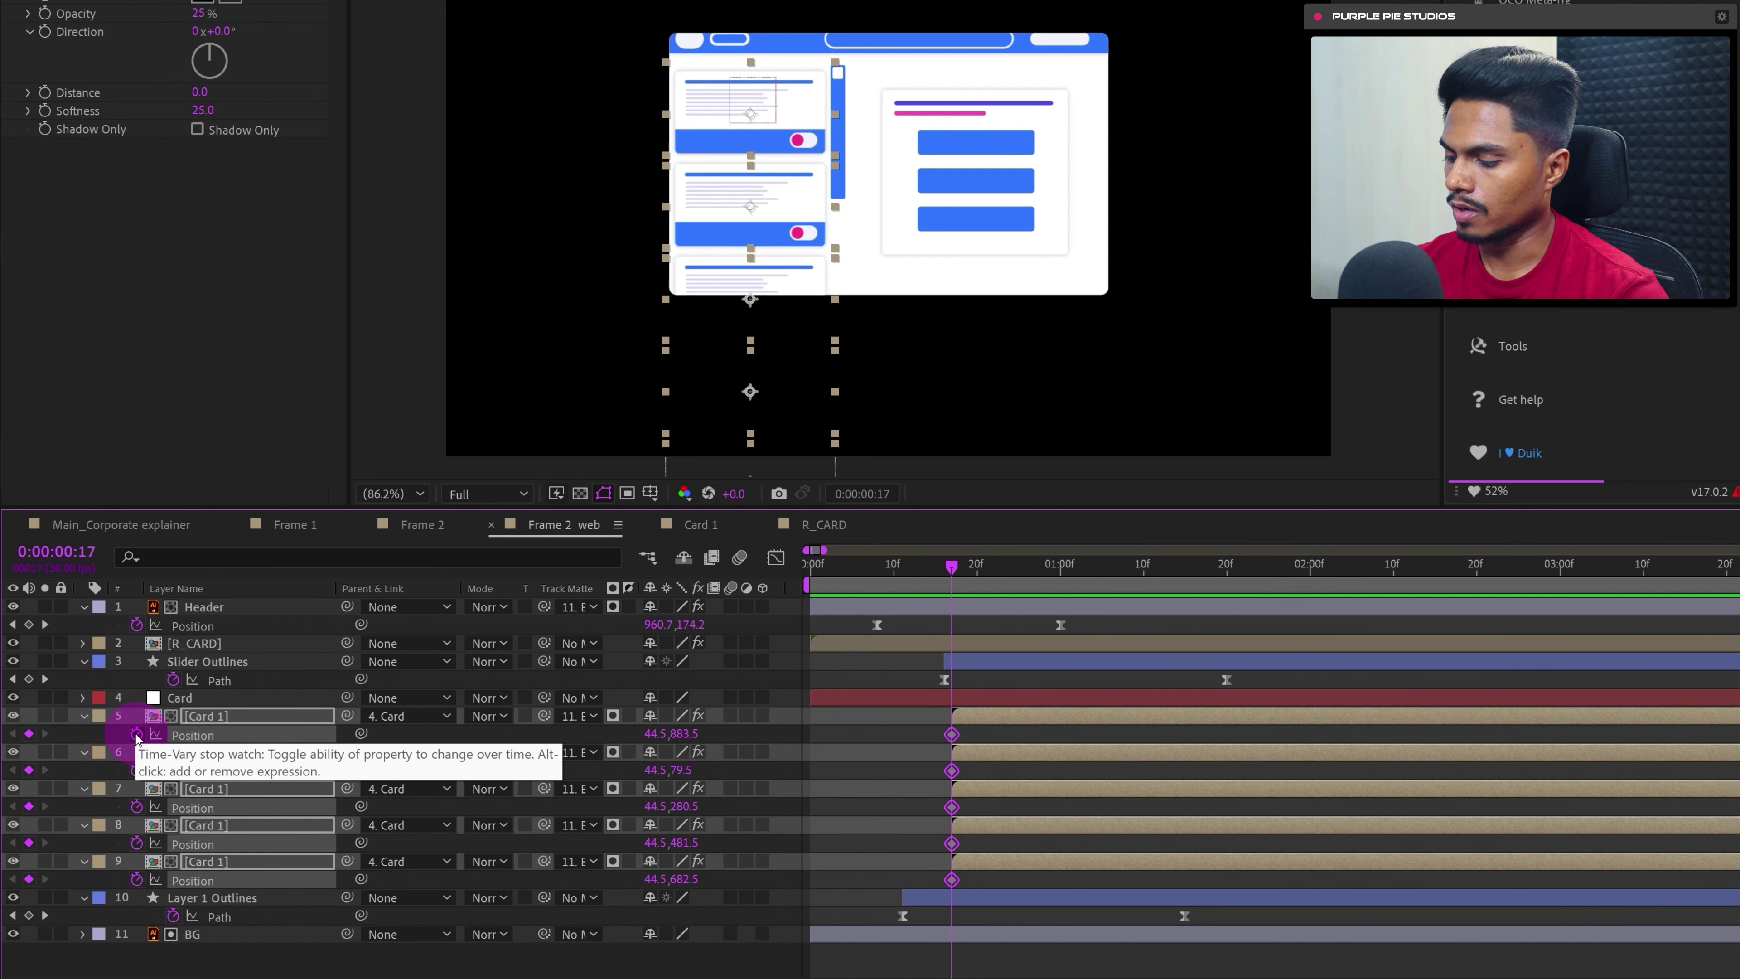
pyautogui.click(136, 736)
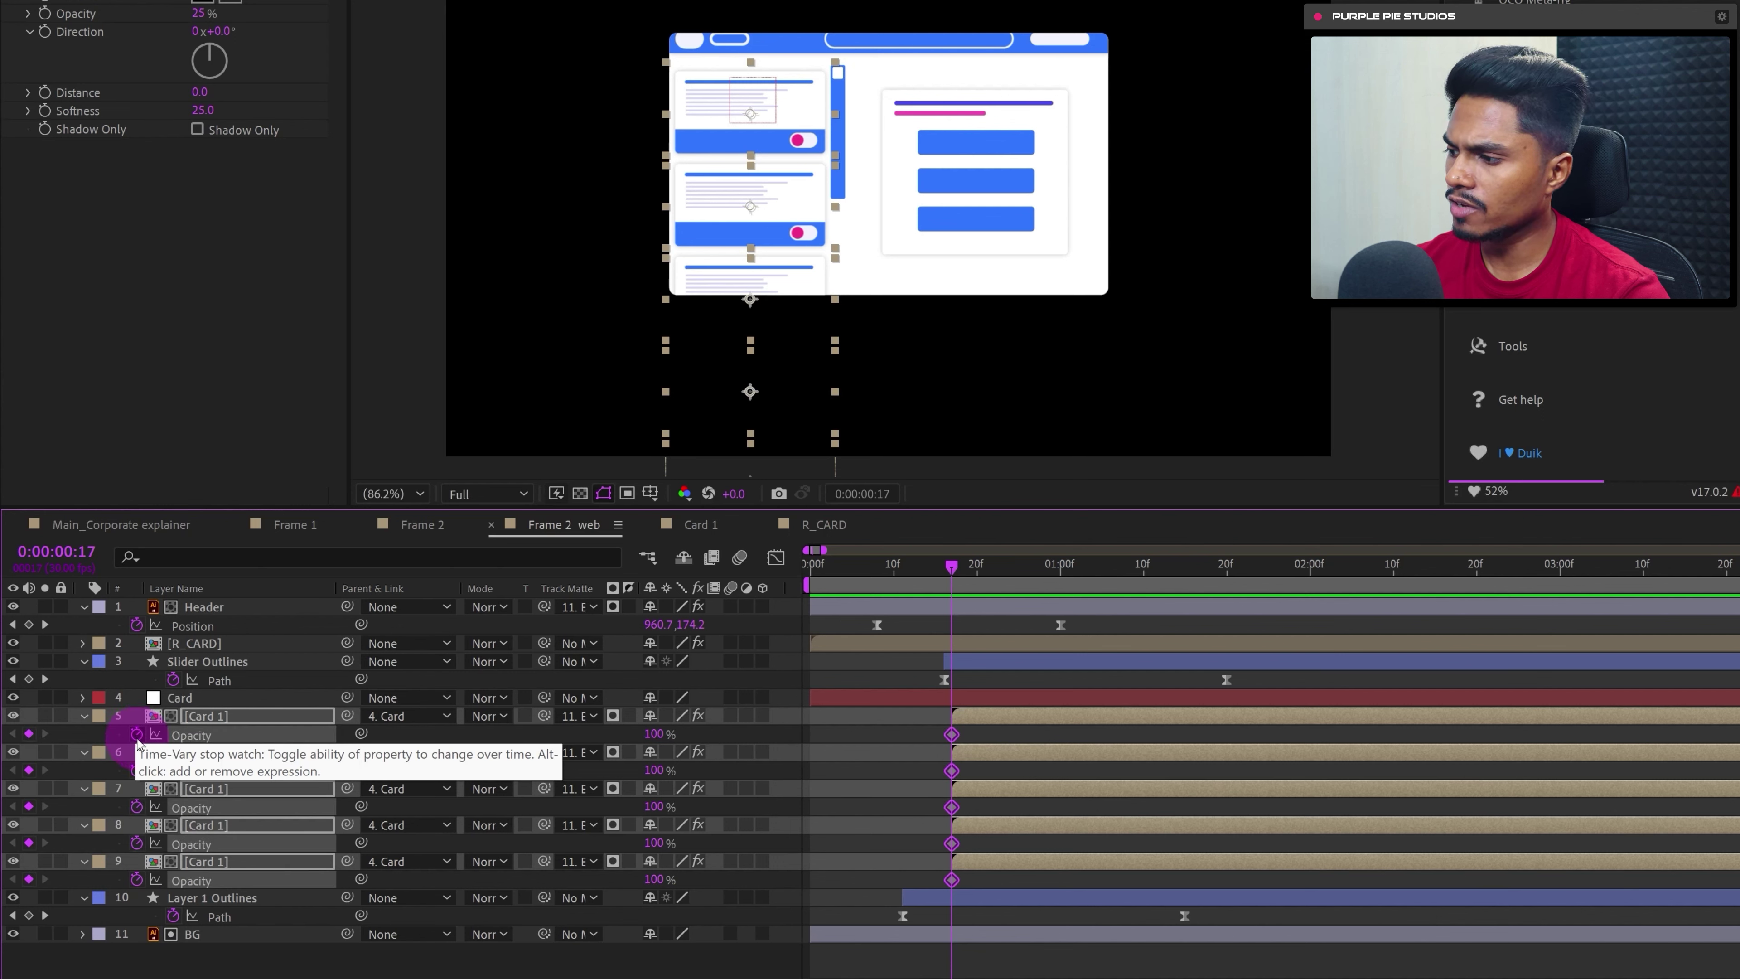
pyautogui.press('s')
pyautogui.click(136, 738)
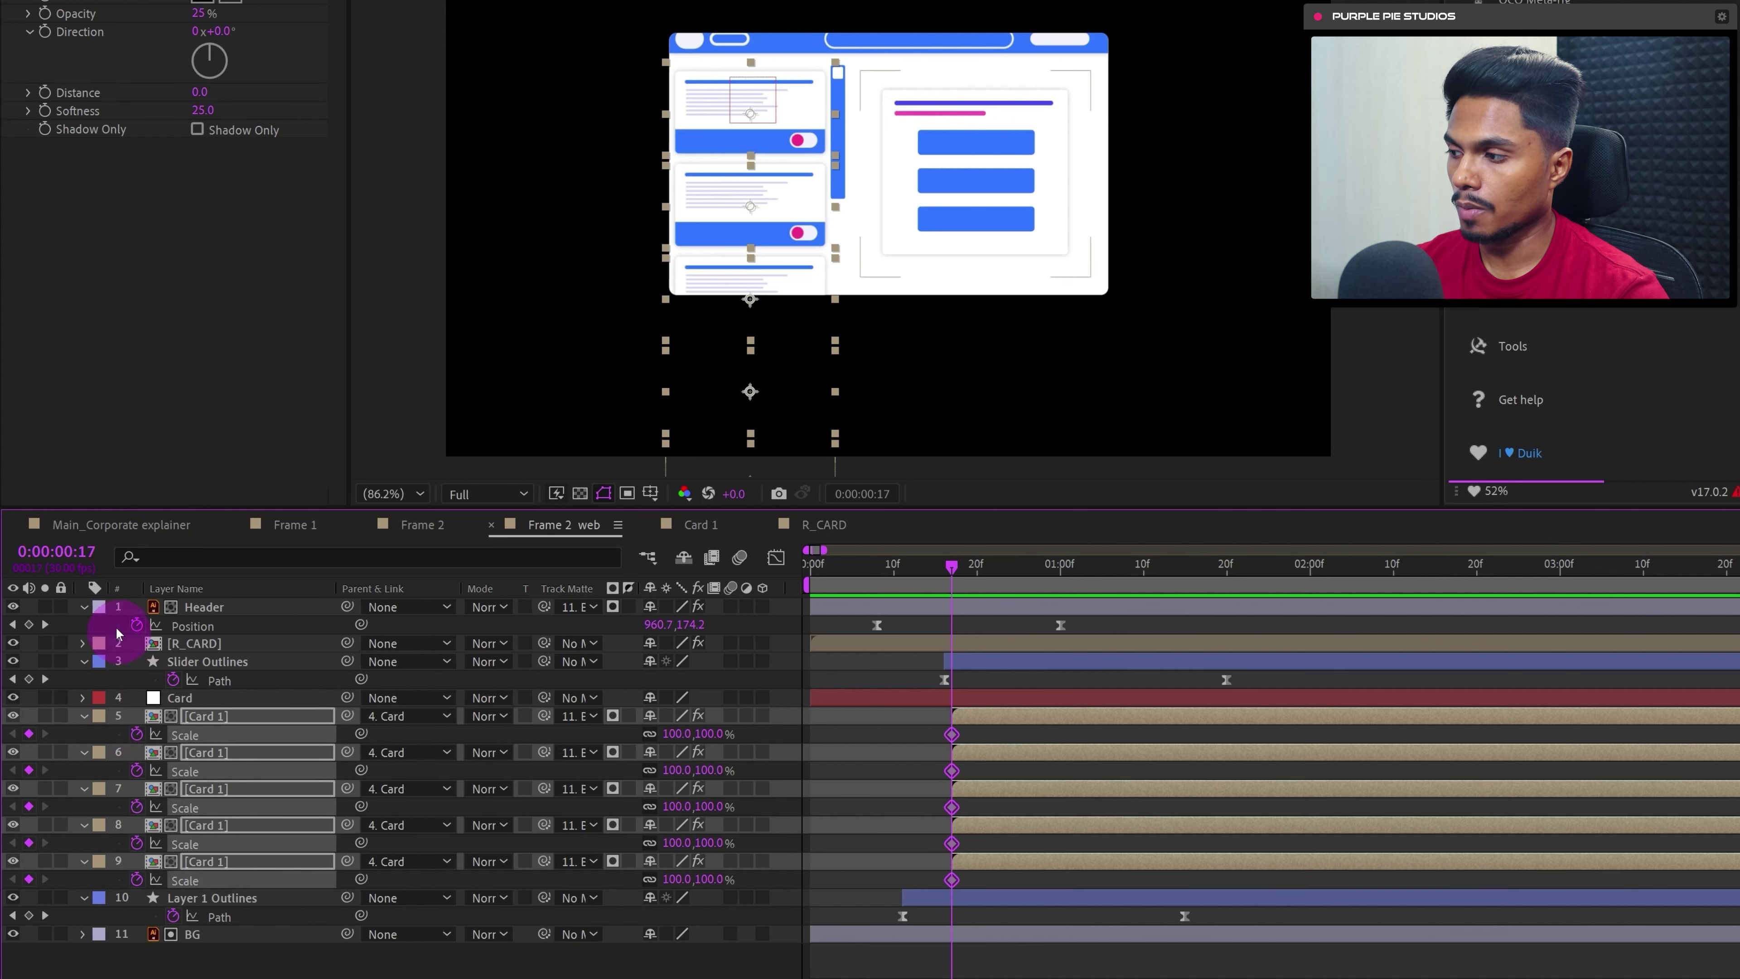
# - Add Position, Scale and Opacity keyframes with the current values to all five Card 1 layers at 0:00:01:17
pyautogui.click(76, 559)
pyautogui.write('+30')
pyautogui.press('Return')
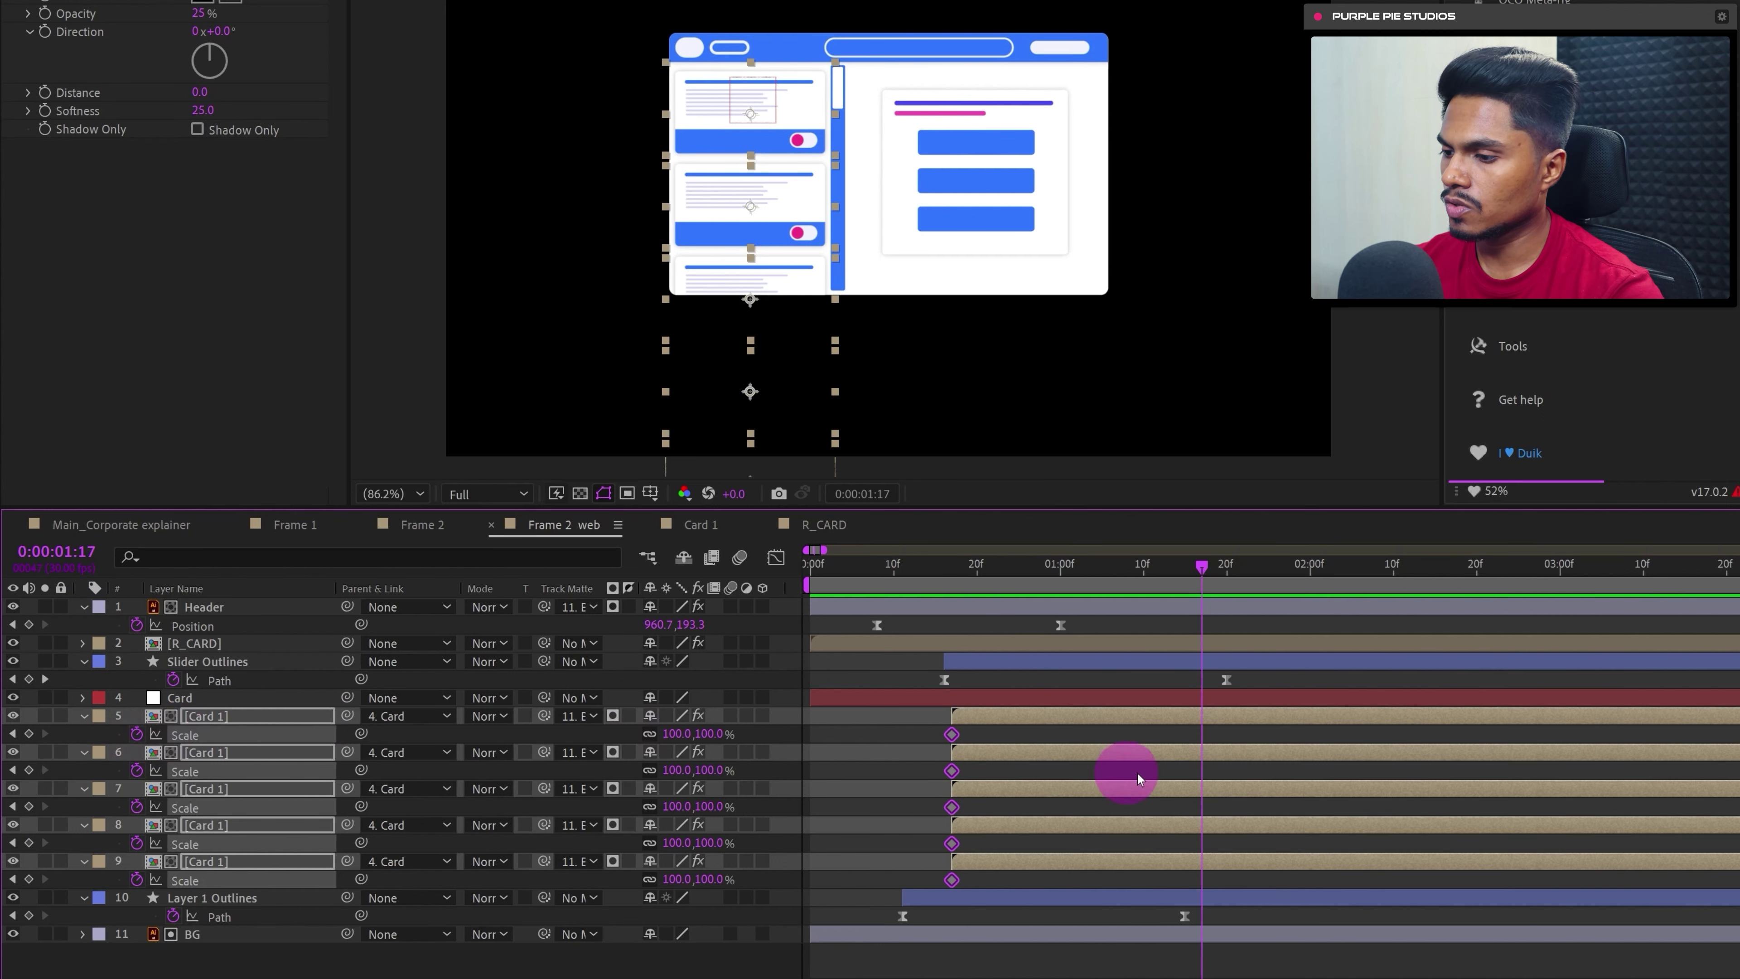
pyautogui.press('u')
pyautogui.scroll(-3, 870, 788)
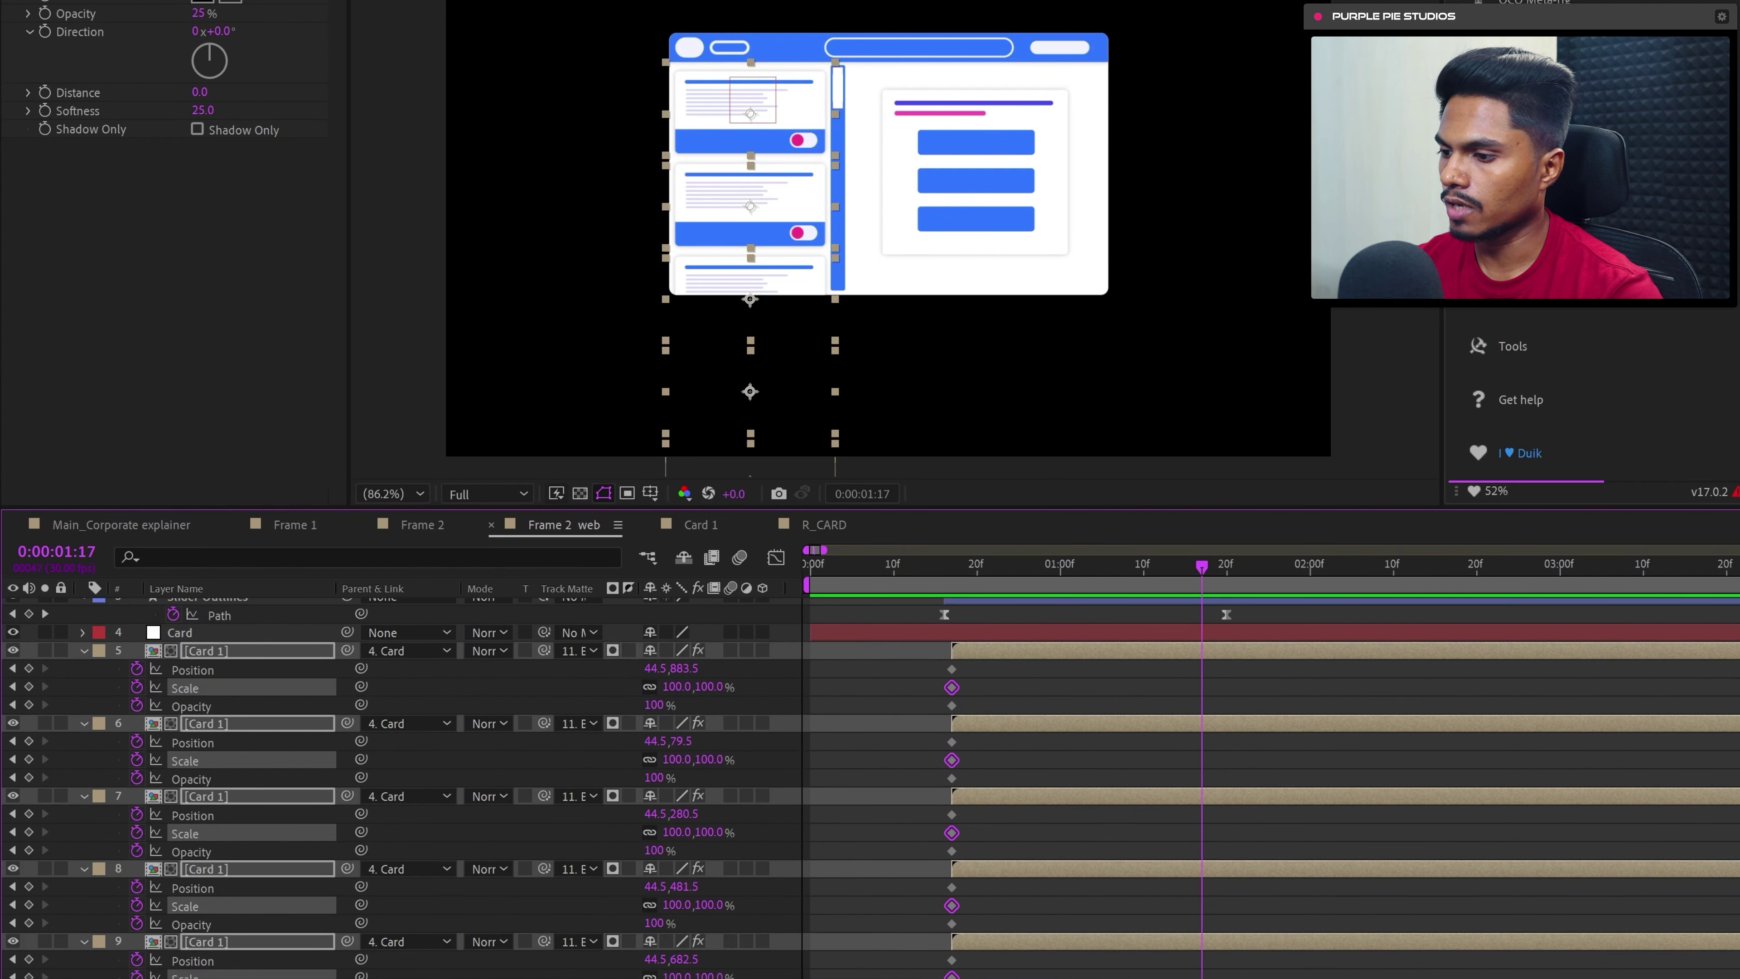
pyautogui.moveTo(29, 638); pyautogui.dragTo(29, 966)
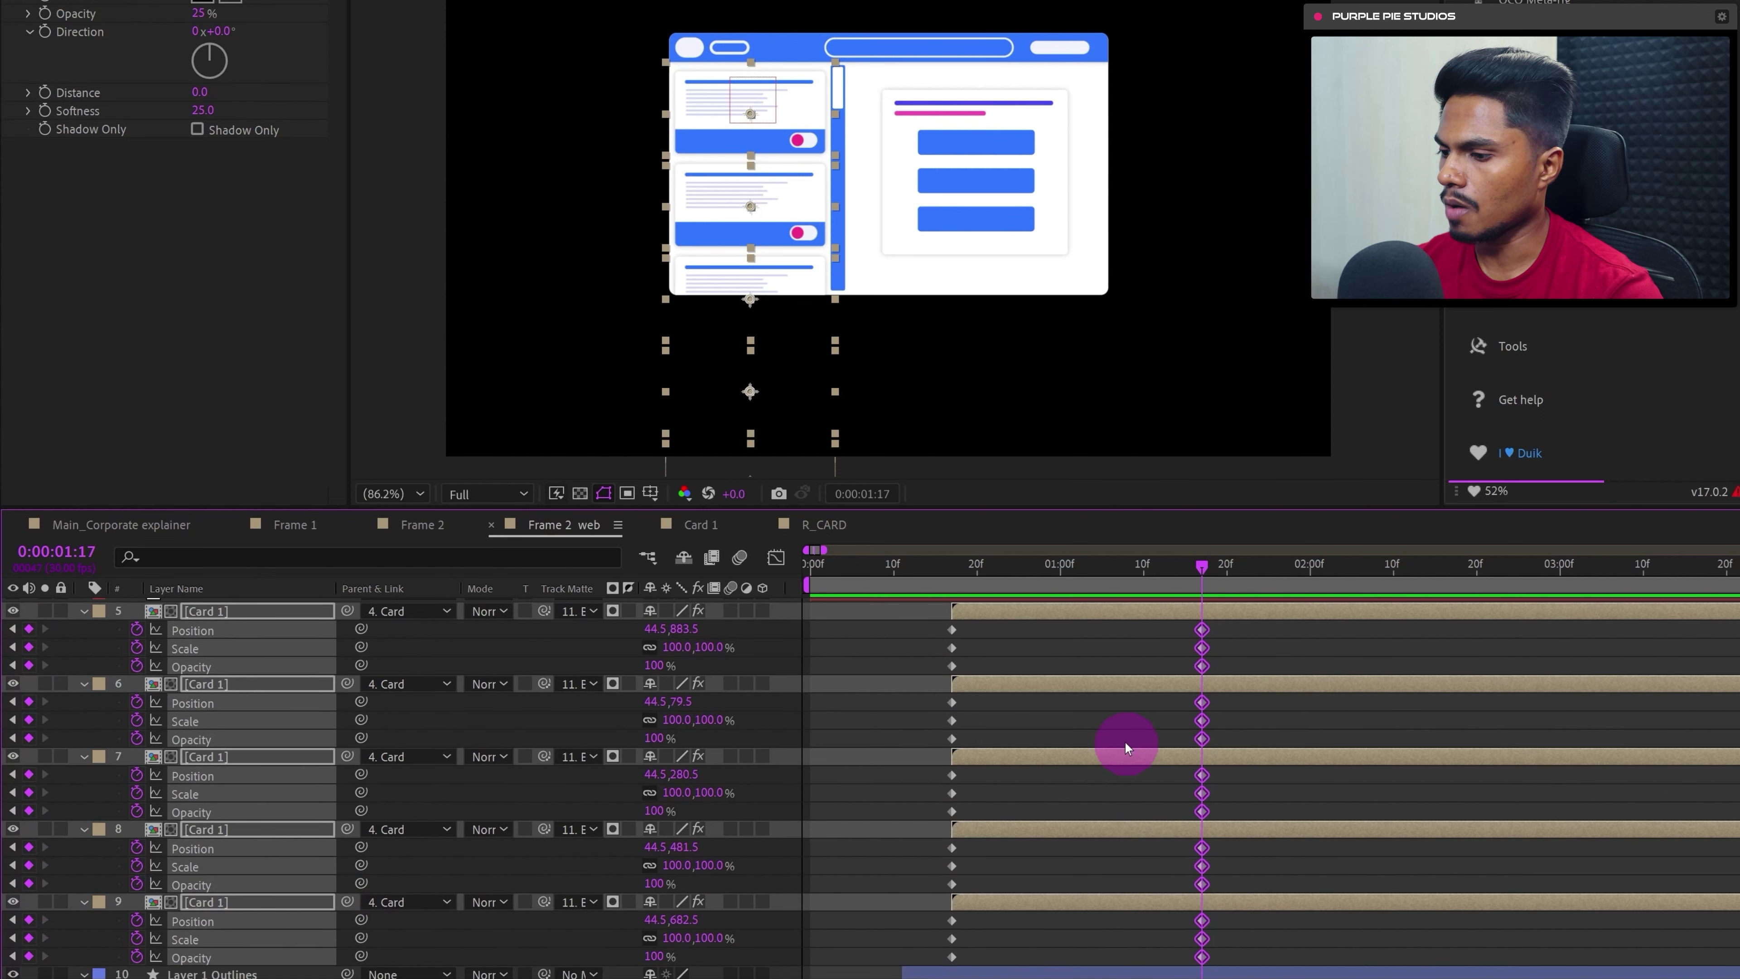
# - At the 0:00:00:17 keyframes, lower the five Card 1 layers by 27 pixels
pyautogui.press('j')
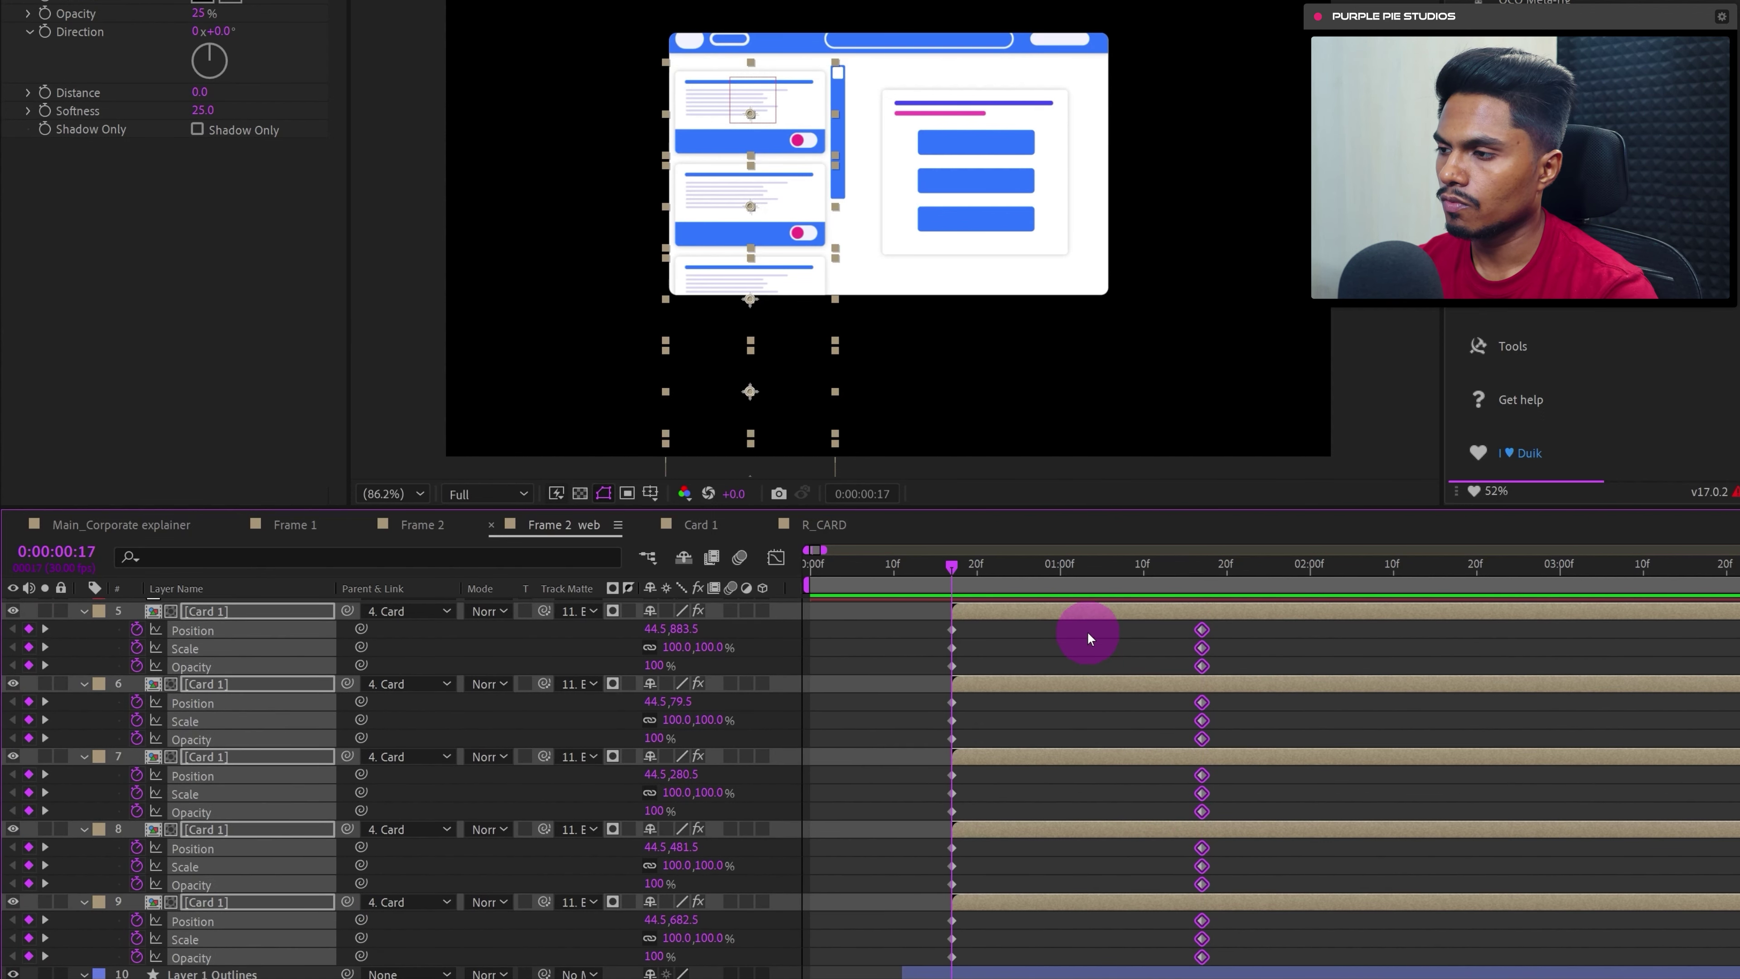
pyautogui.hotkey('shift', 'Down')
pyautogui.hotkey('shift', 'Down')
pyautogui.hotkey('shift', 'Down')
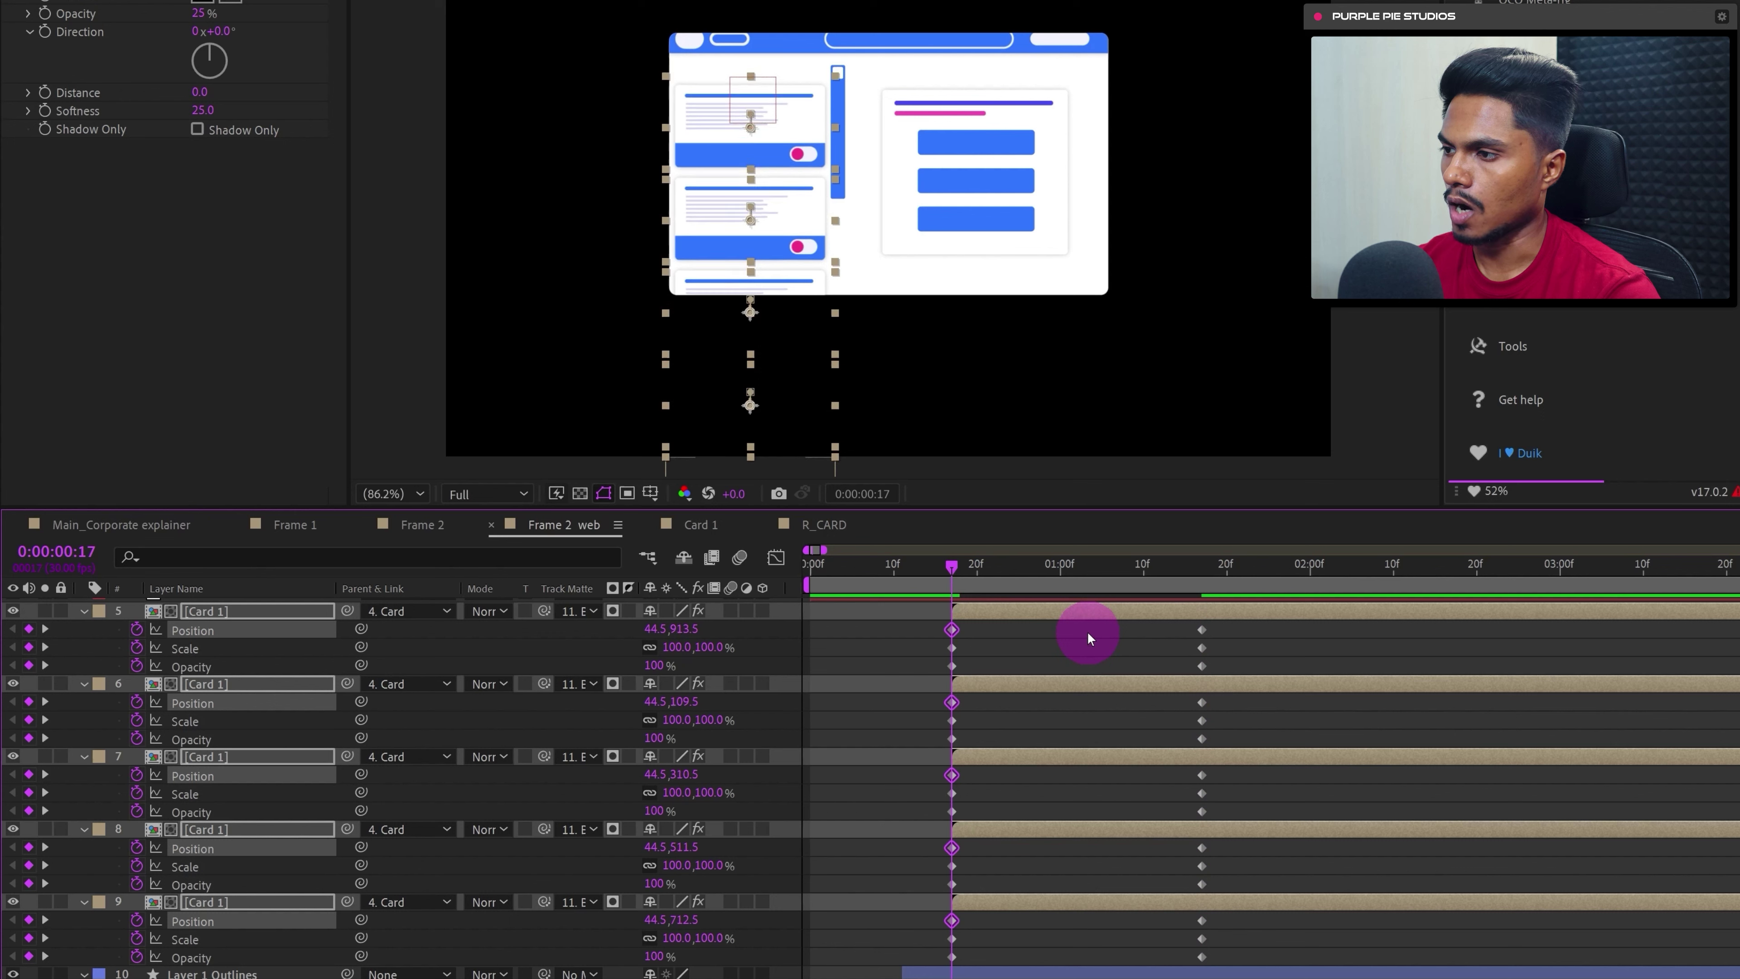
pyautogui.press('Up')
pyautogui.press('Up')
pyautogui.press('Up')
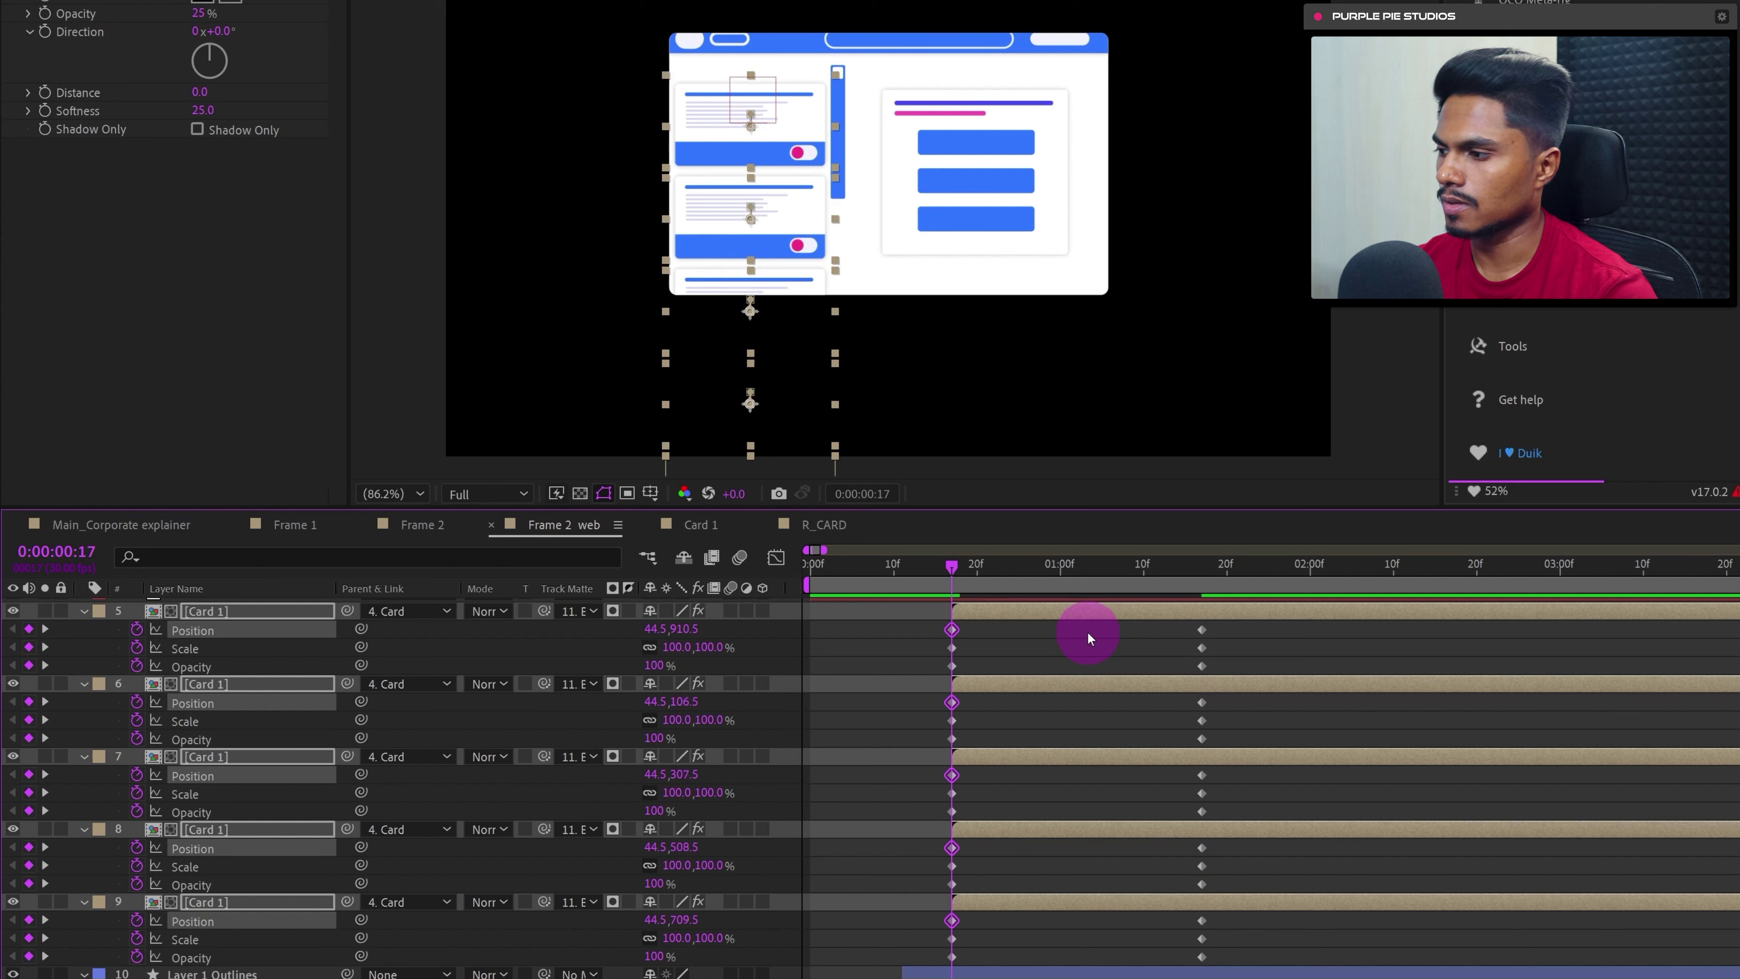
# - Set the five Card 1 layers' starting scale to 70% and opacity to 0% at 0:00:00:17
pyautogui.write('82')
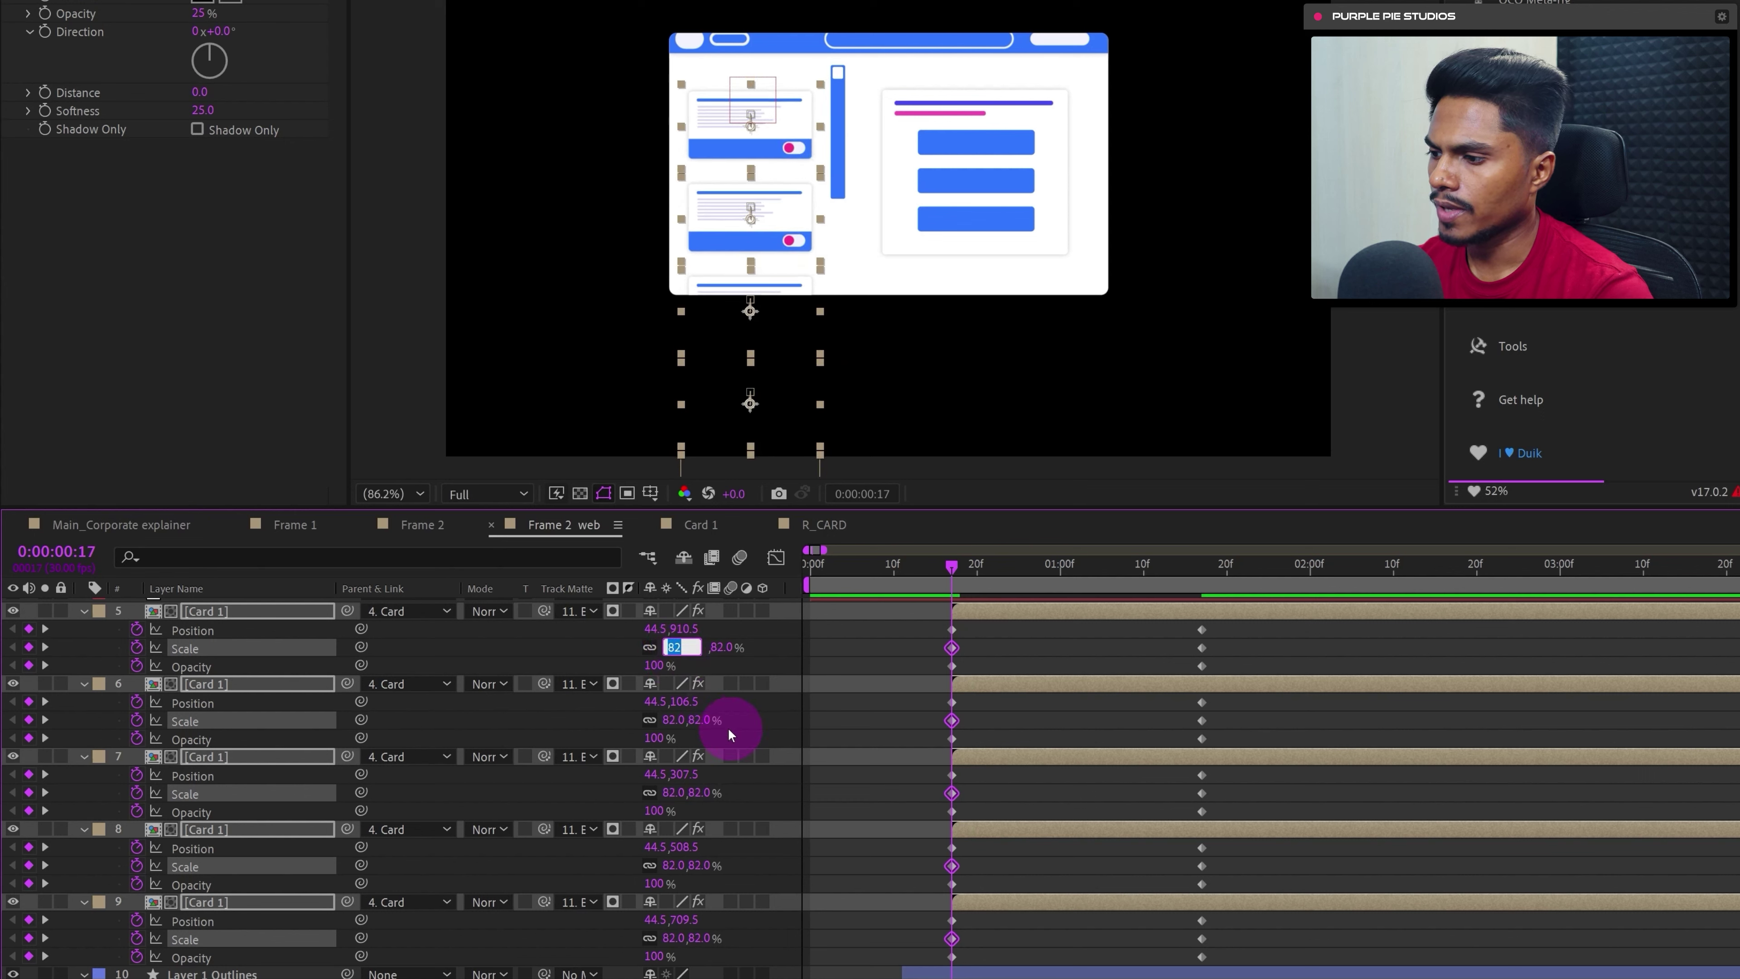
pyautogui.moveTo(663, 668)
pyautogui.mouseDown()
pyautogui.moveTo(439, 669)
pyautogui.moveTo(680, 671)
pyautogui.mouseUp()
pyautogui.click(670, 649)
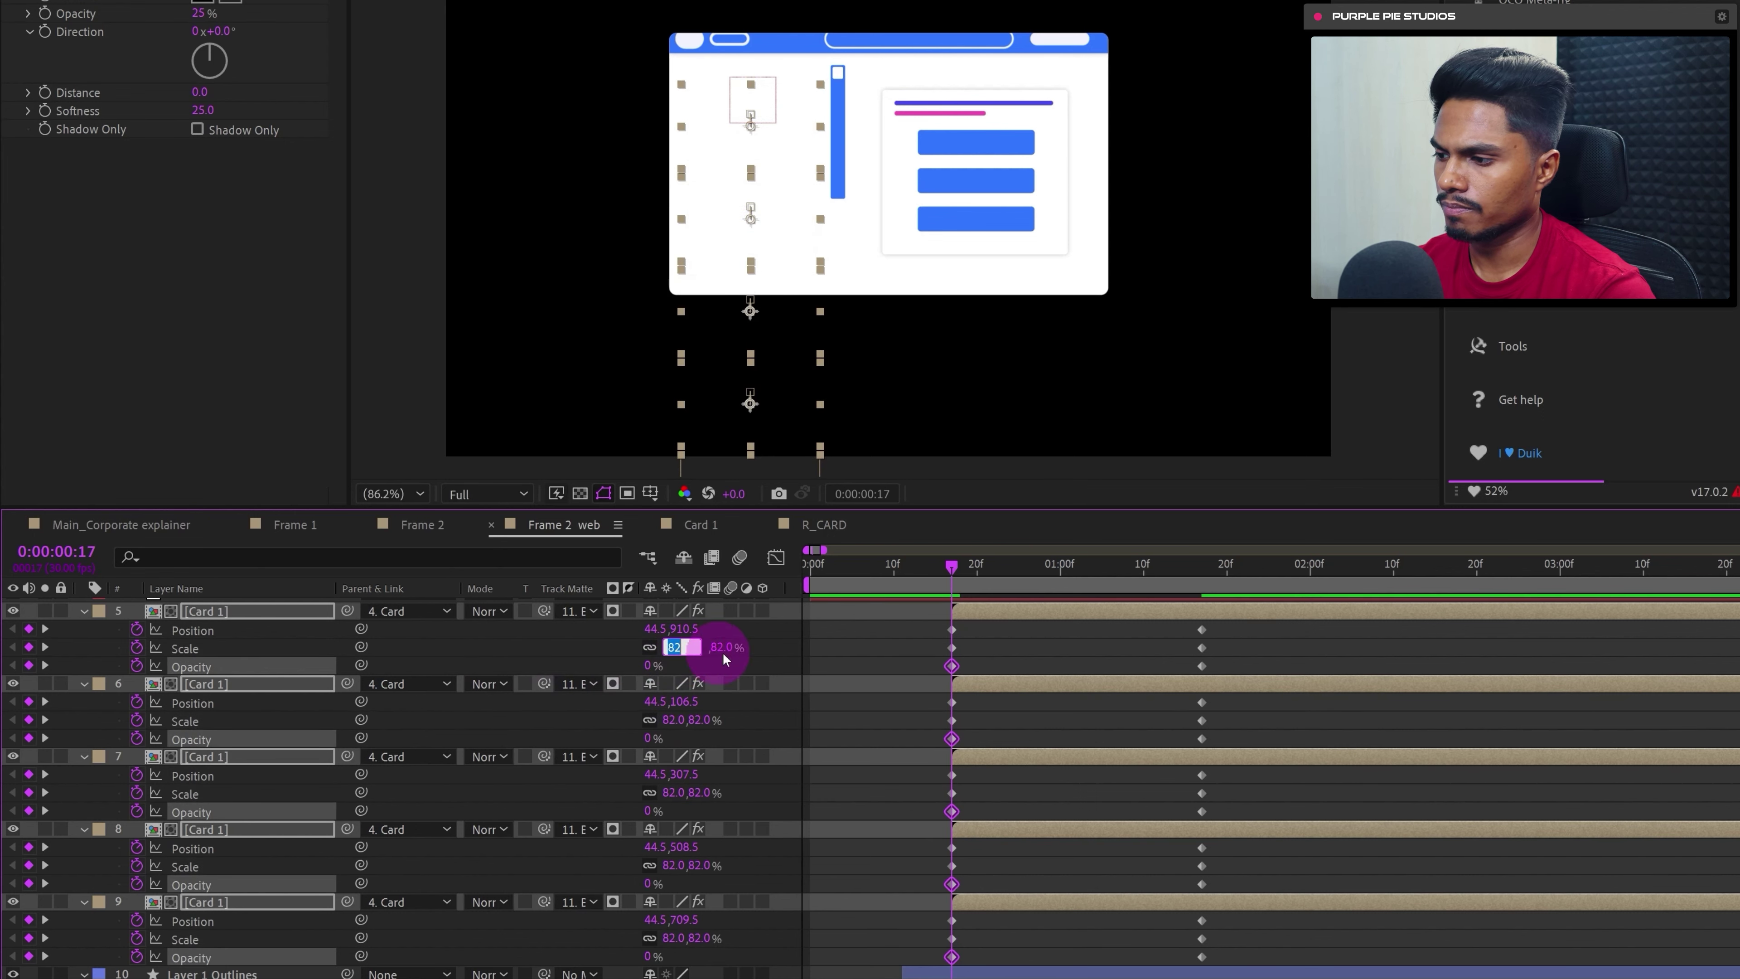
pyautogui.write('70')
pyautogui.press('Return')
# - Ease all Card 1 keyframes, shape their speed curves to peak at the start and slow toward the end, and preview the entrance
pyautogui.moveTo(1255, 635); pyautogui.dragTo(900, 948)
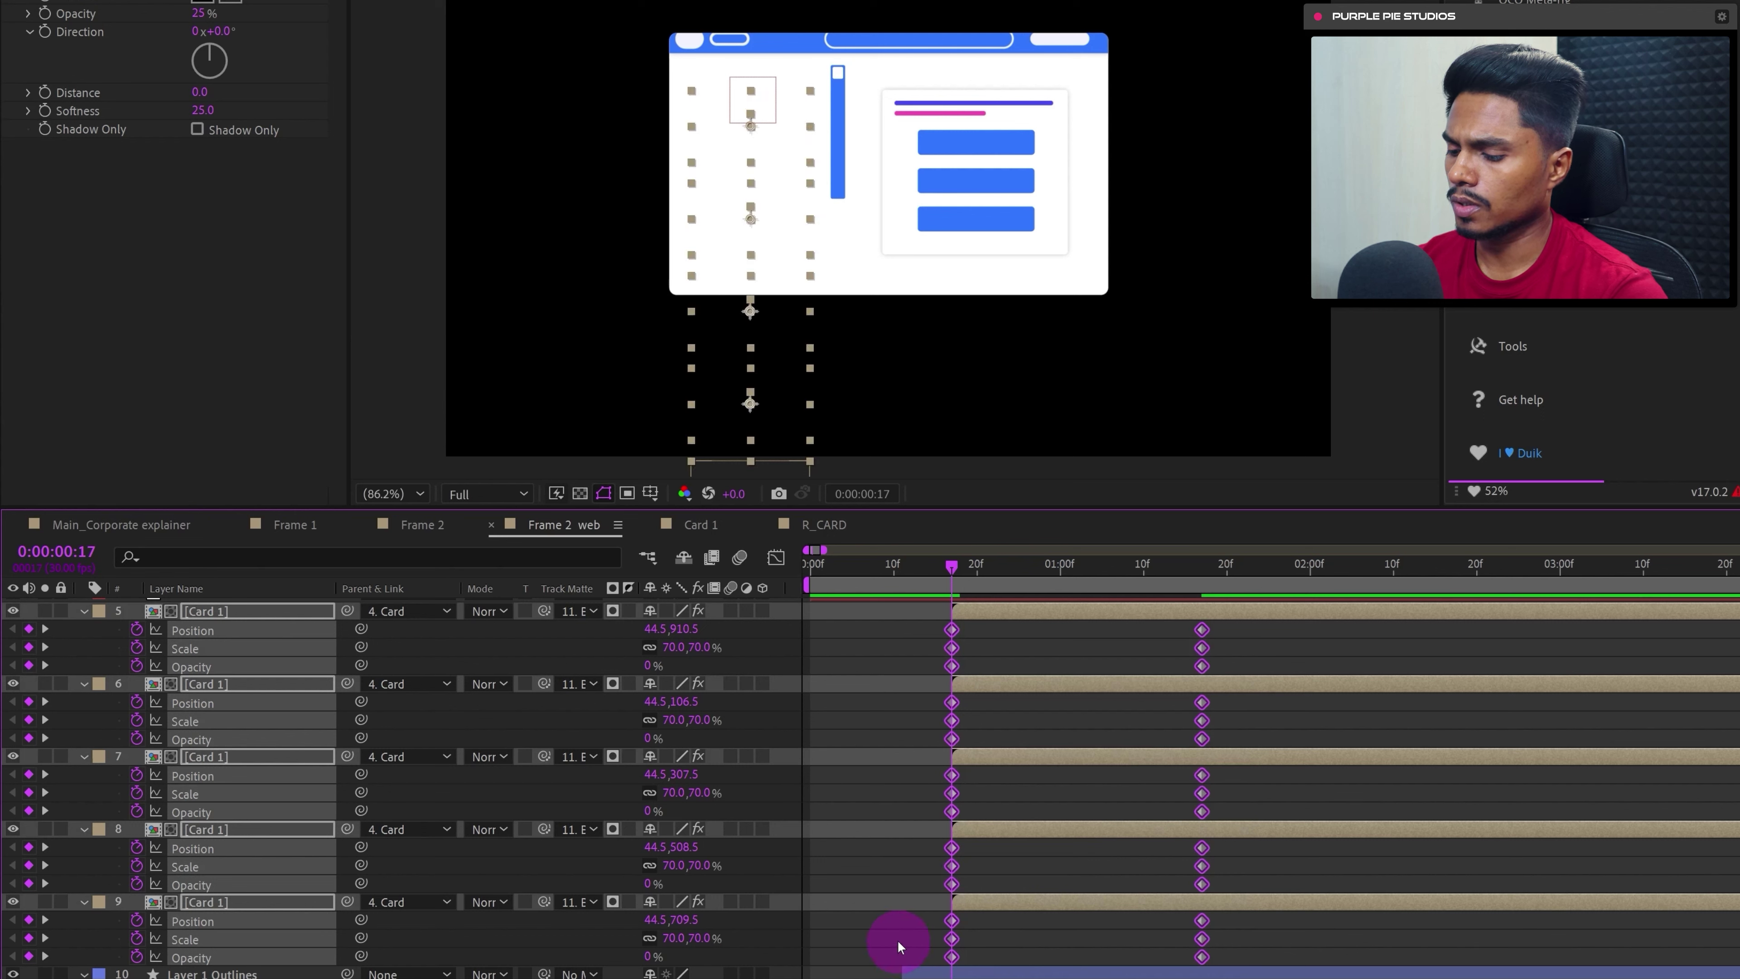
pyautogui.click(777, 557)
pyautogui.moveTo(1297, 823); pyautogui.dragTo(962, 922)
pyautogui.moveTo(1225, 919); pyautogui.dragTo(1058, 925)
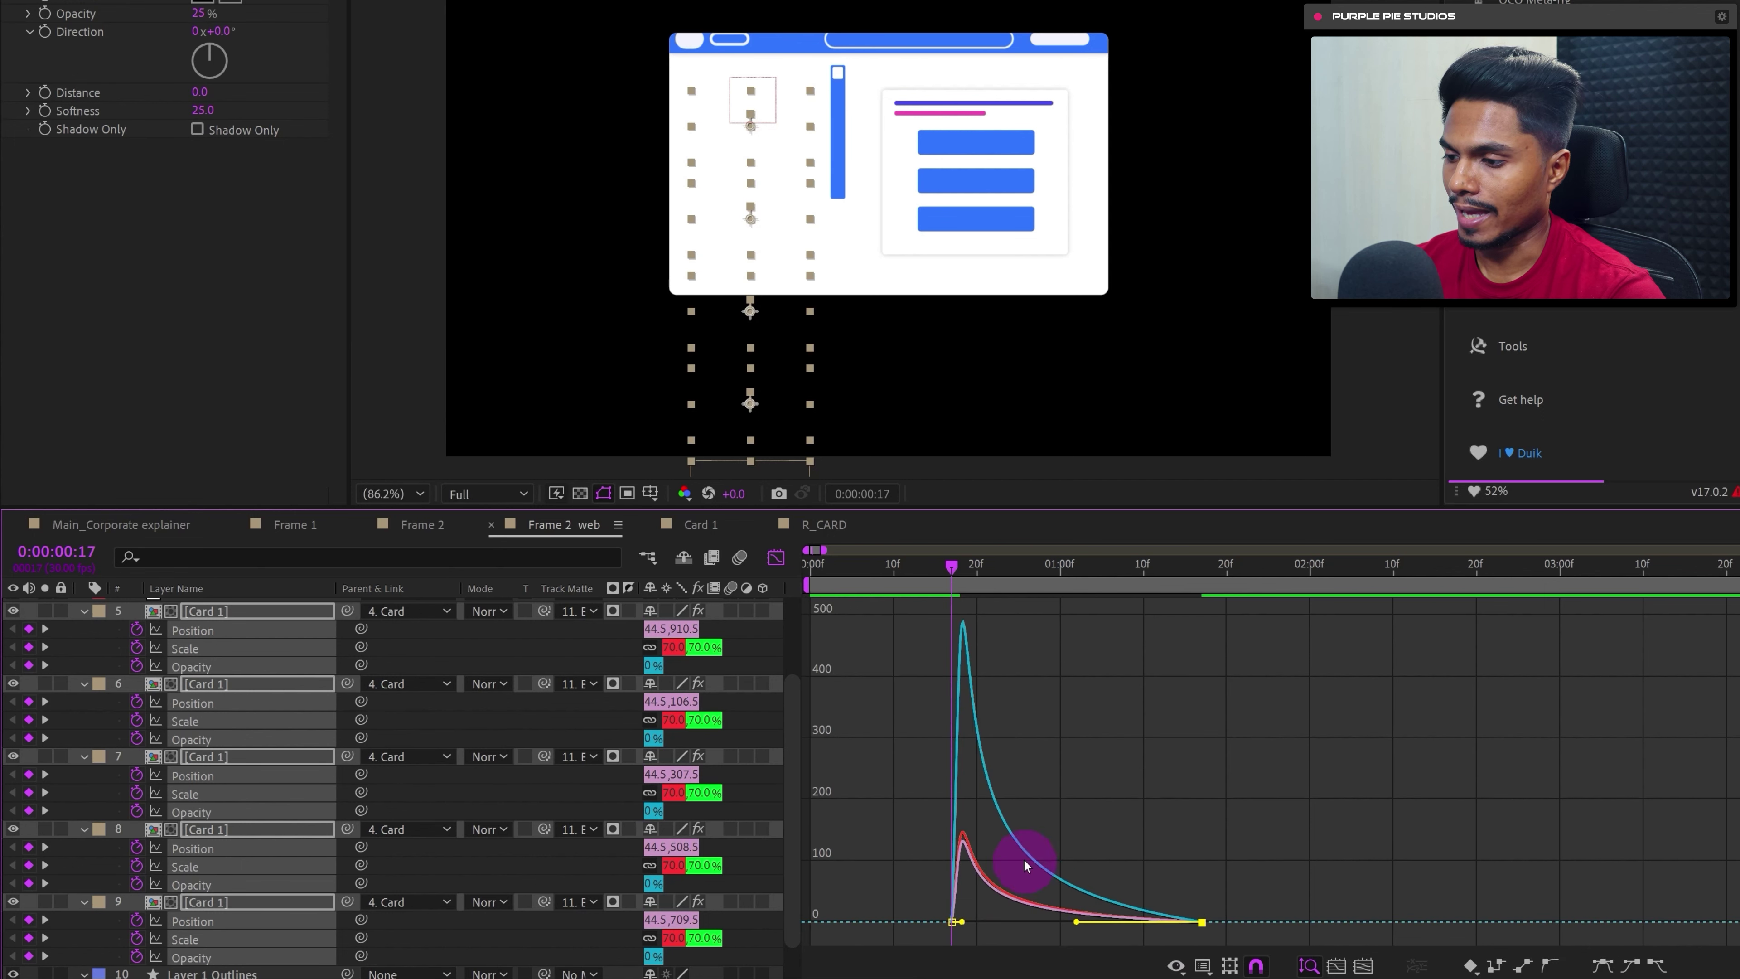
pyautogui.click(776, 556)
pyautogui.click(886, 567)
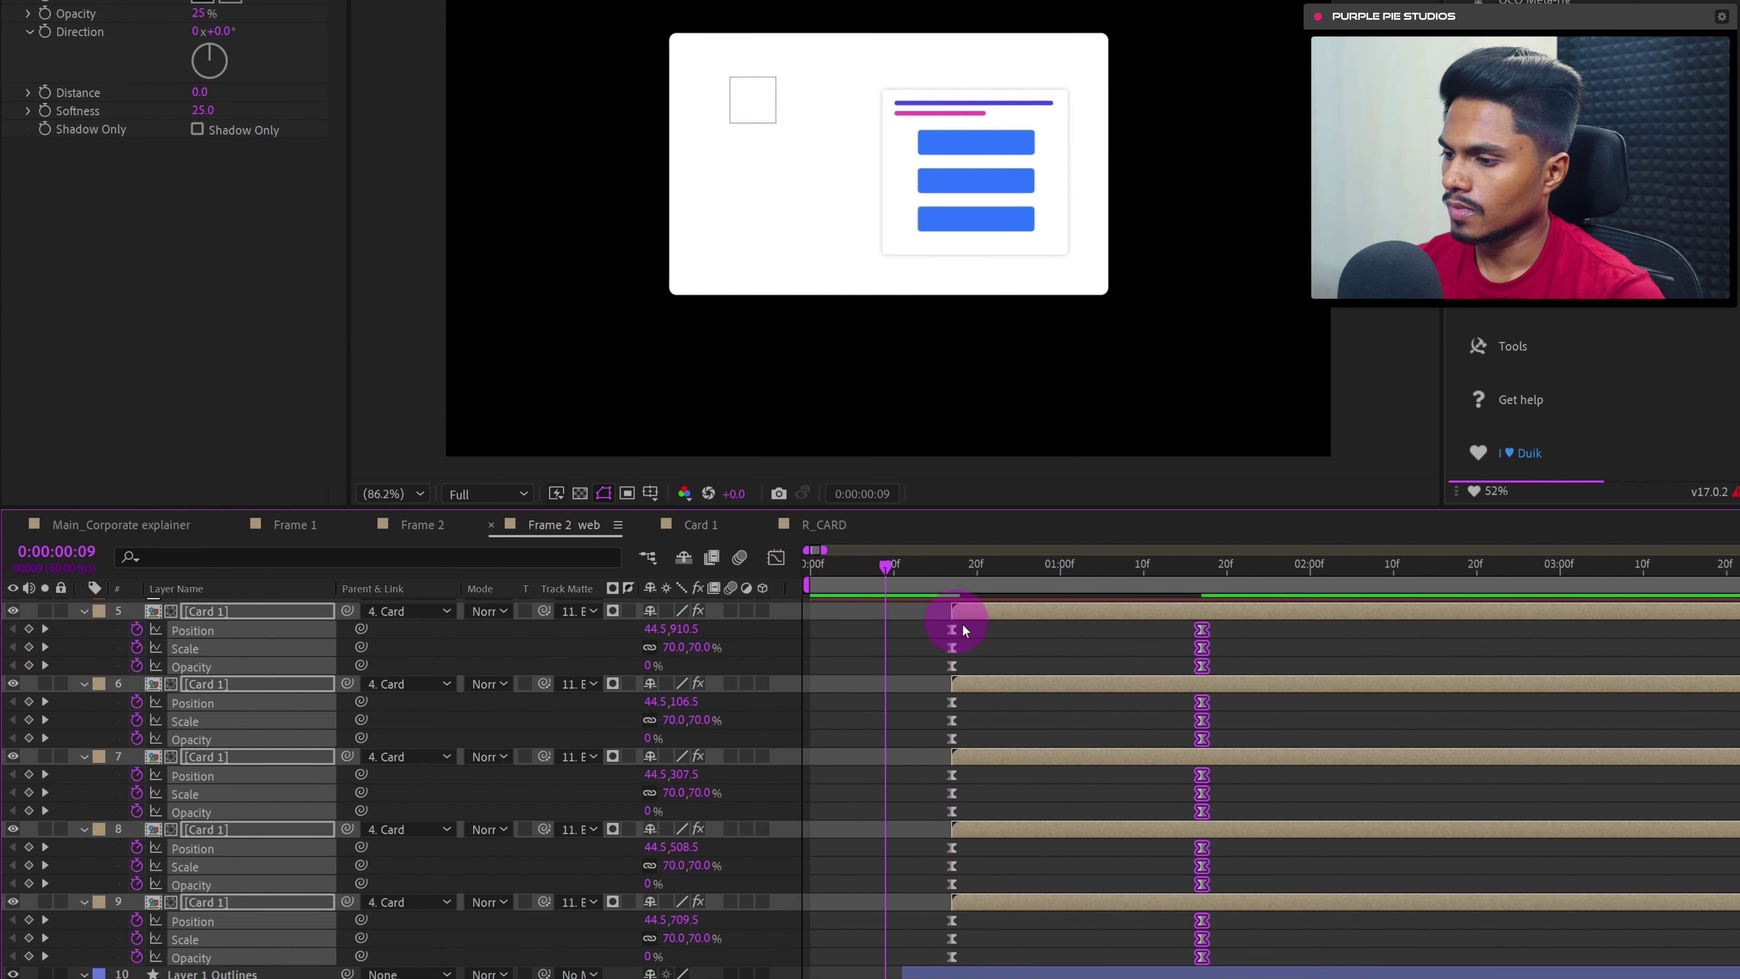
pyautogui.press('space')
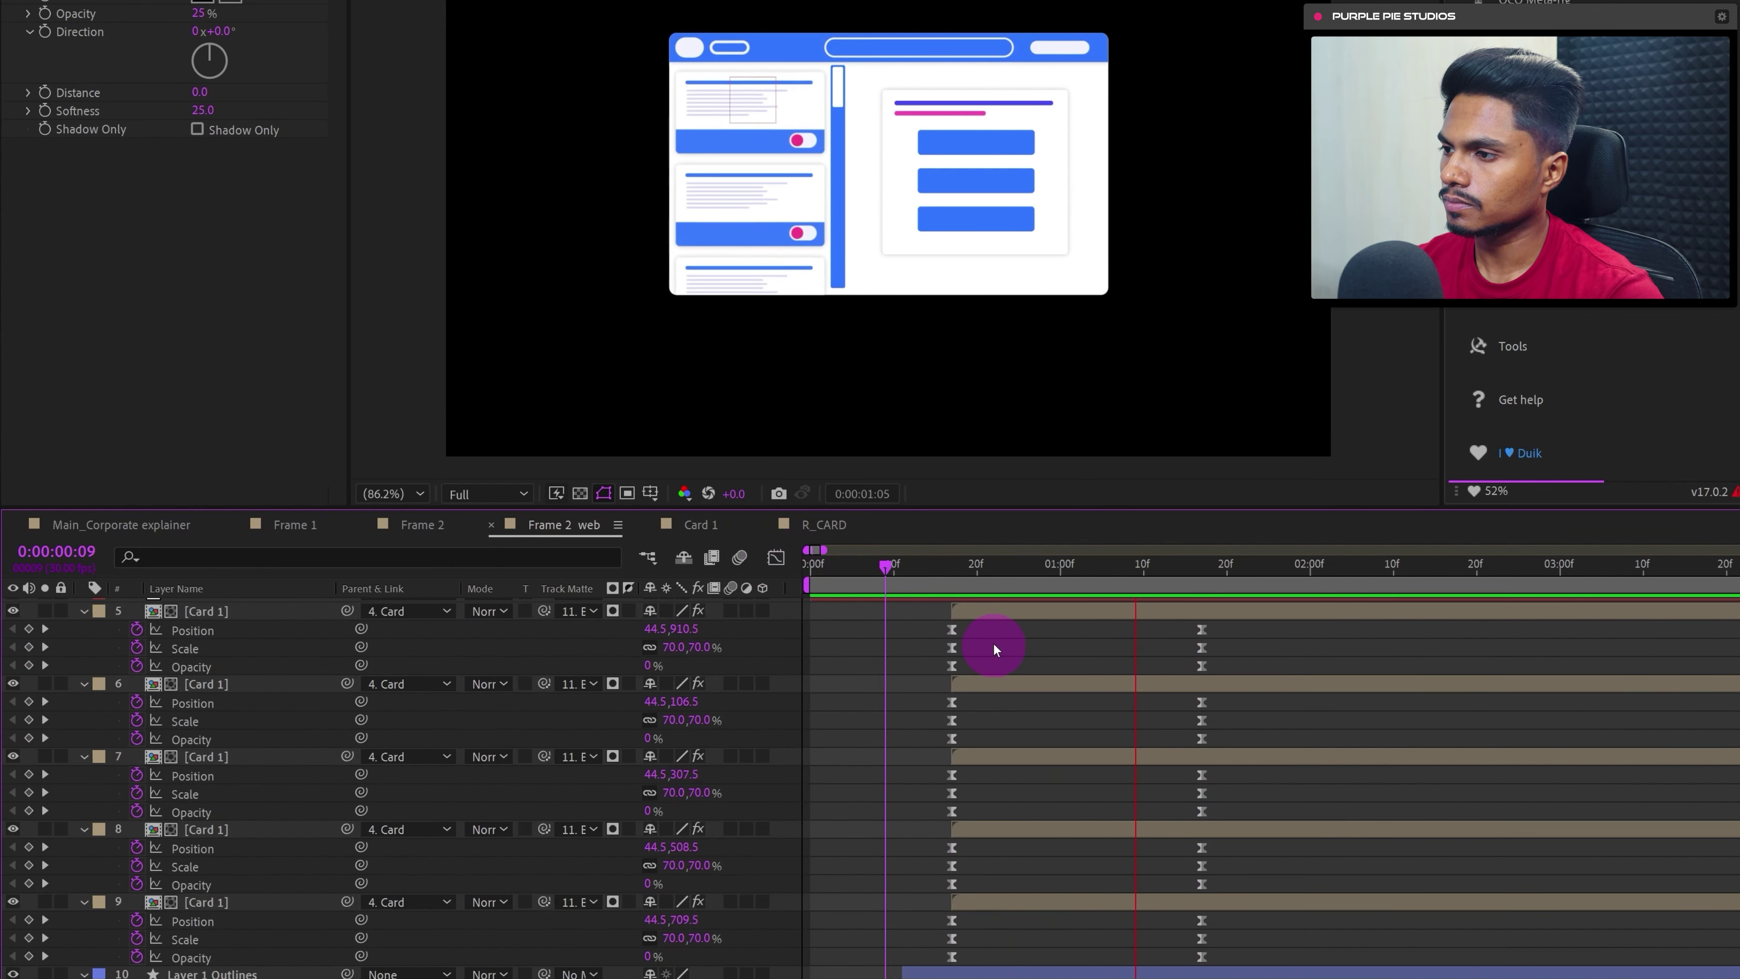
# - Stagger Card 1 layers 6 to 9 after layer 5, about 8 frames apart, starting layer 6 at 0:00:00:25
pyautogui.moveTo(962, 575); pyautogui.dragTo(1019, 603)
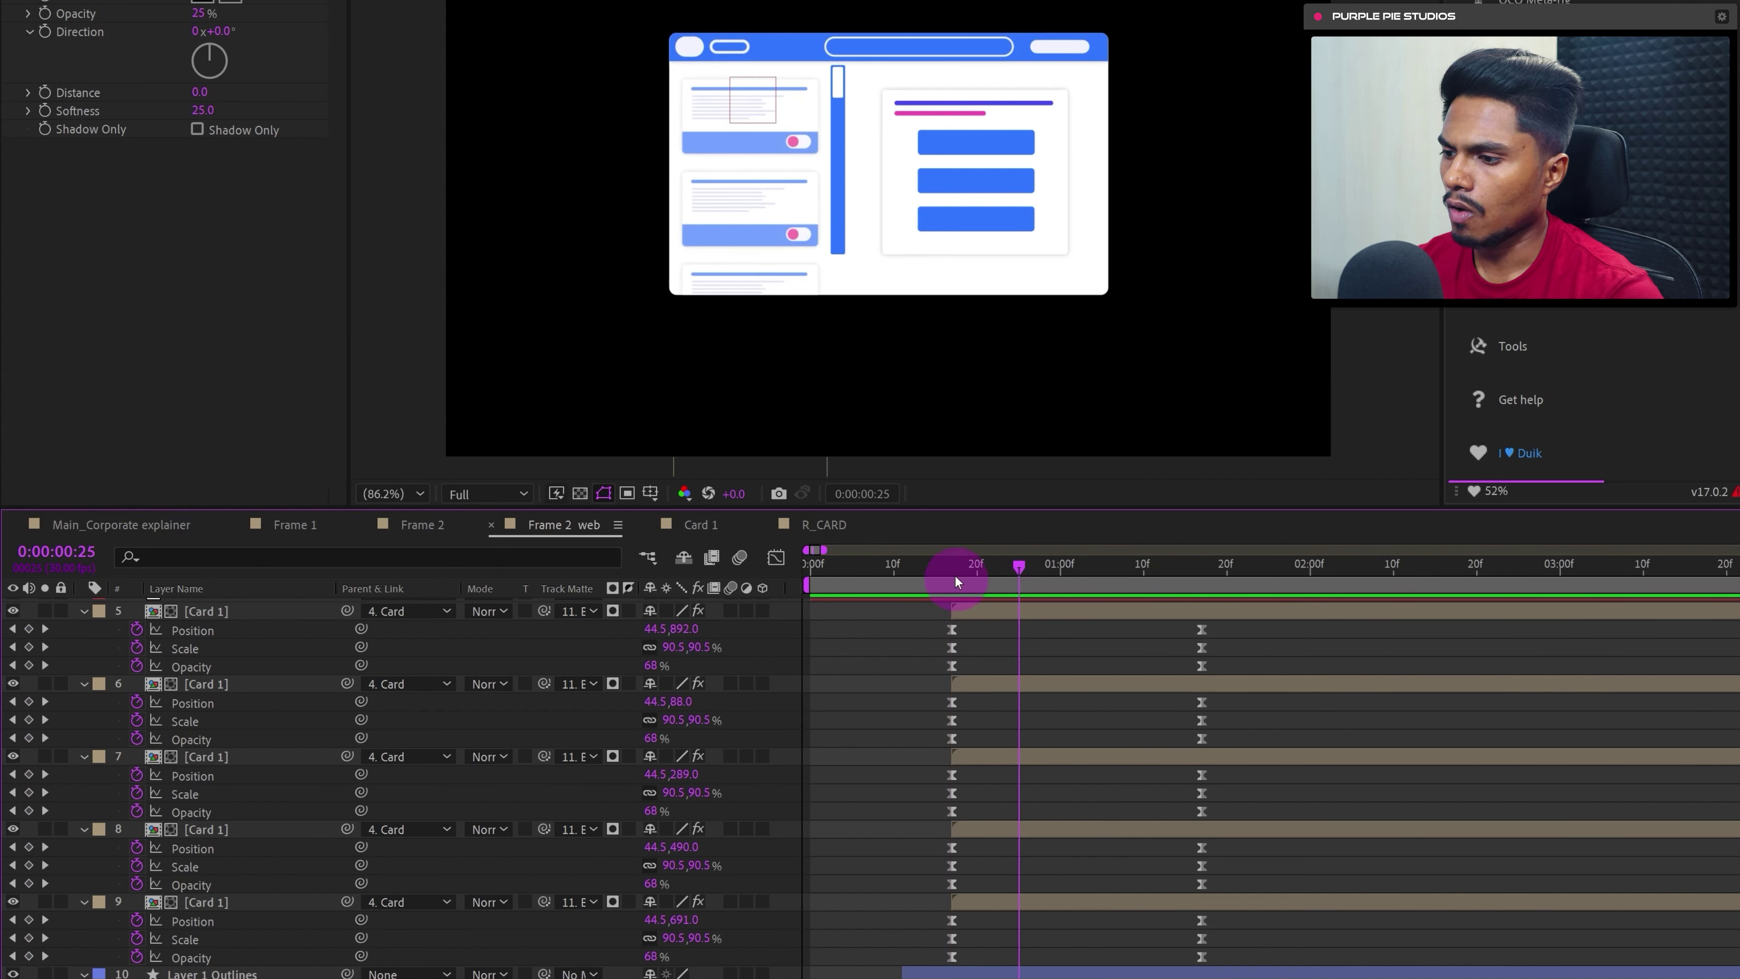
pyautogui.moveTo(964, 688); pyautogui.dragTo(1037, 685)
pyautogui.moveTo(980, 761); pyautogui.dragTo(1109, 750)
pyautogui.click(1054, 821)
pyautogui.moveTo(1011, 828); pyautogui.dragTo(1203, 828)
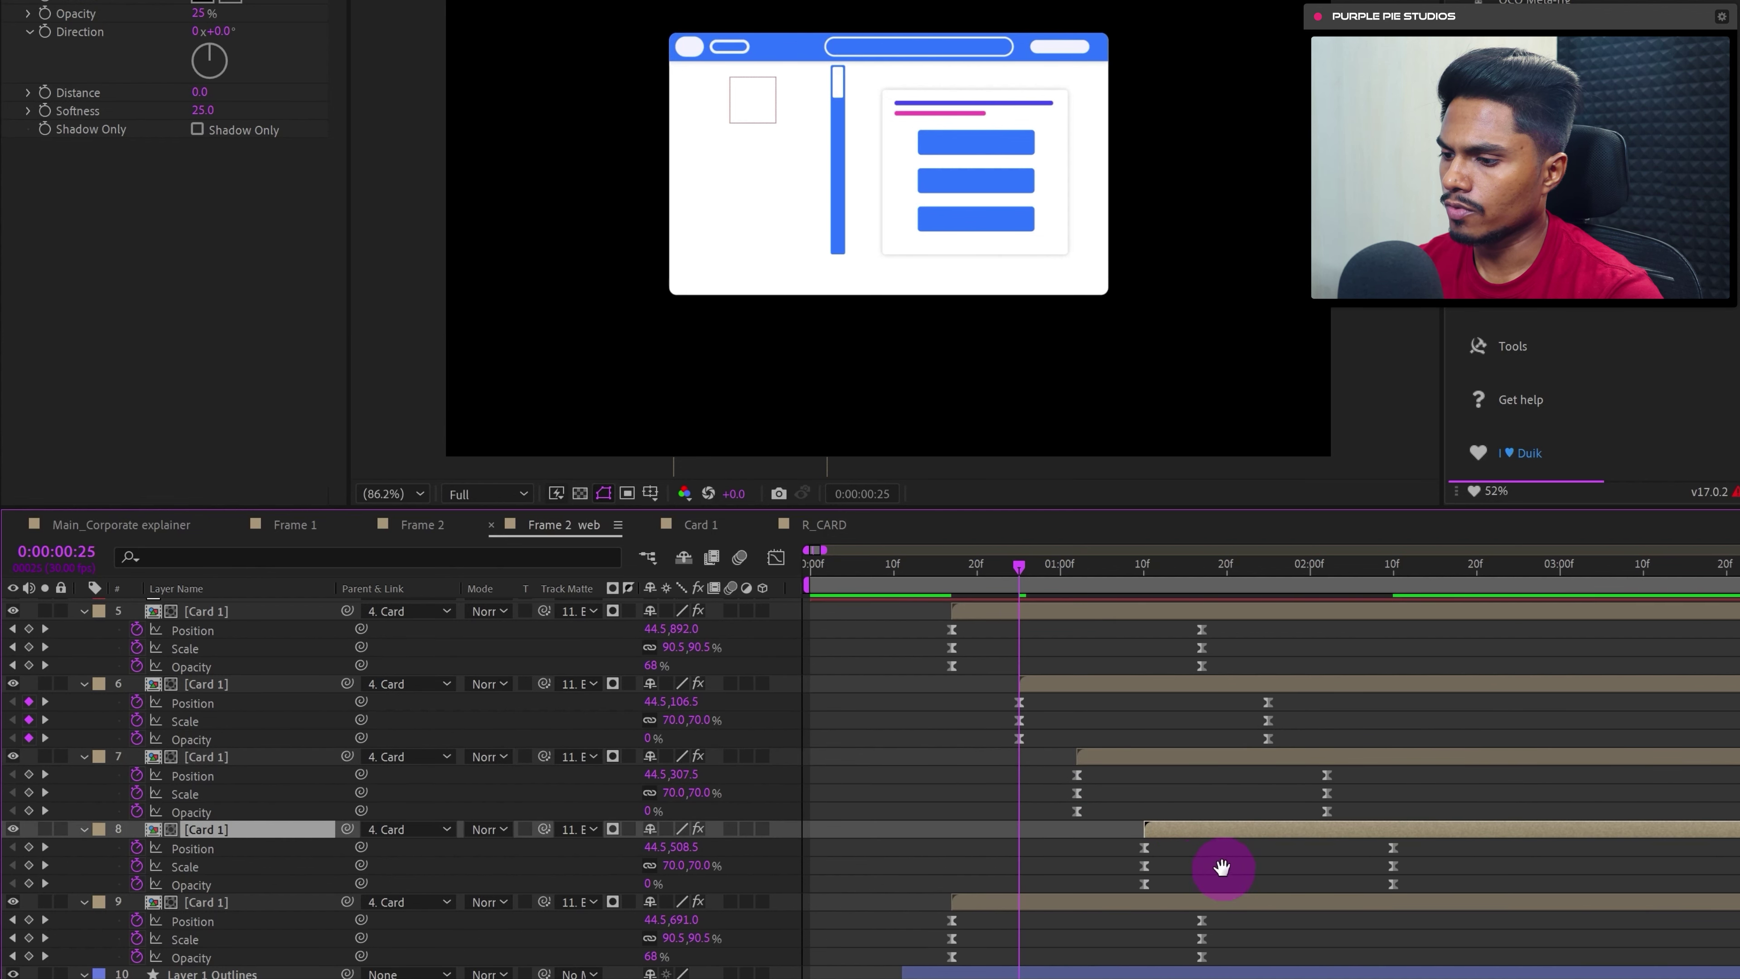
pyautogui.hscroll(3, 906, 902)
pyautogui.moveTo(906, 903); pyautogui.dragTo(1147, 879)
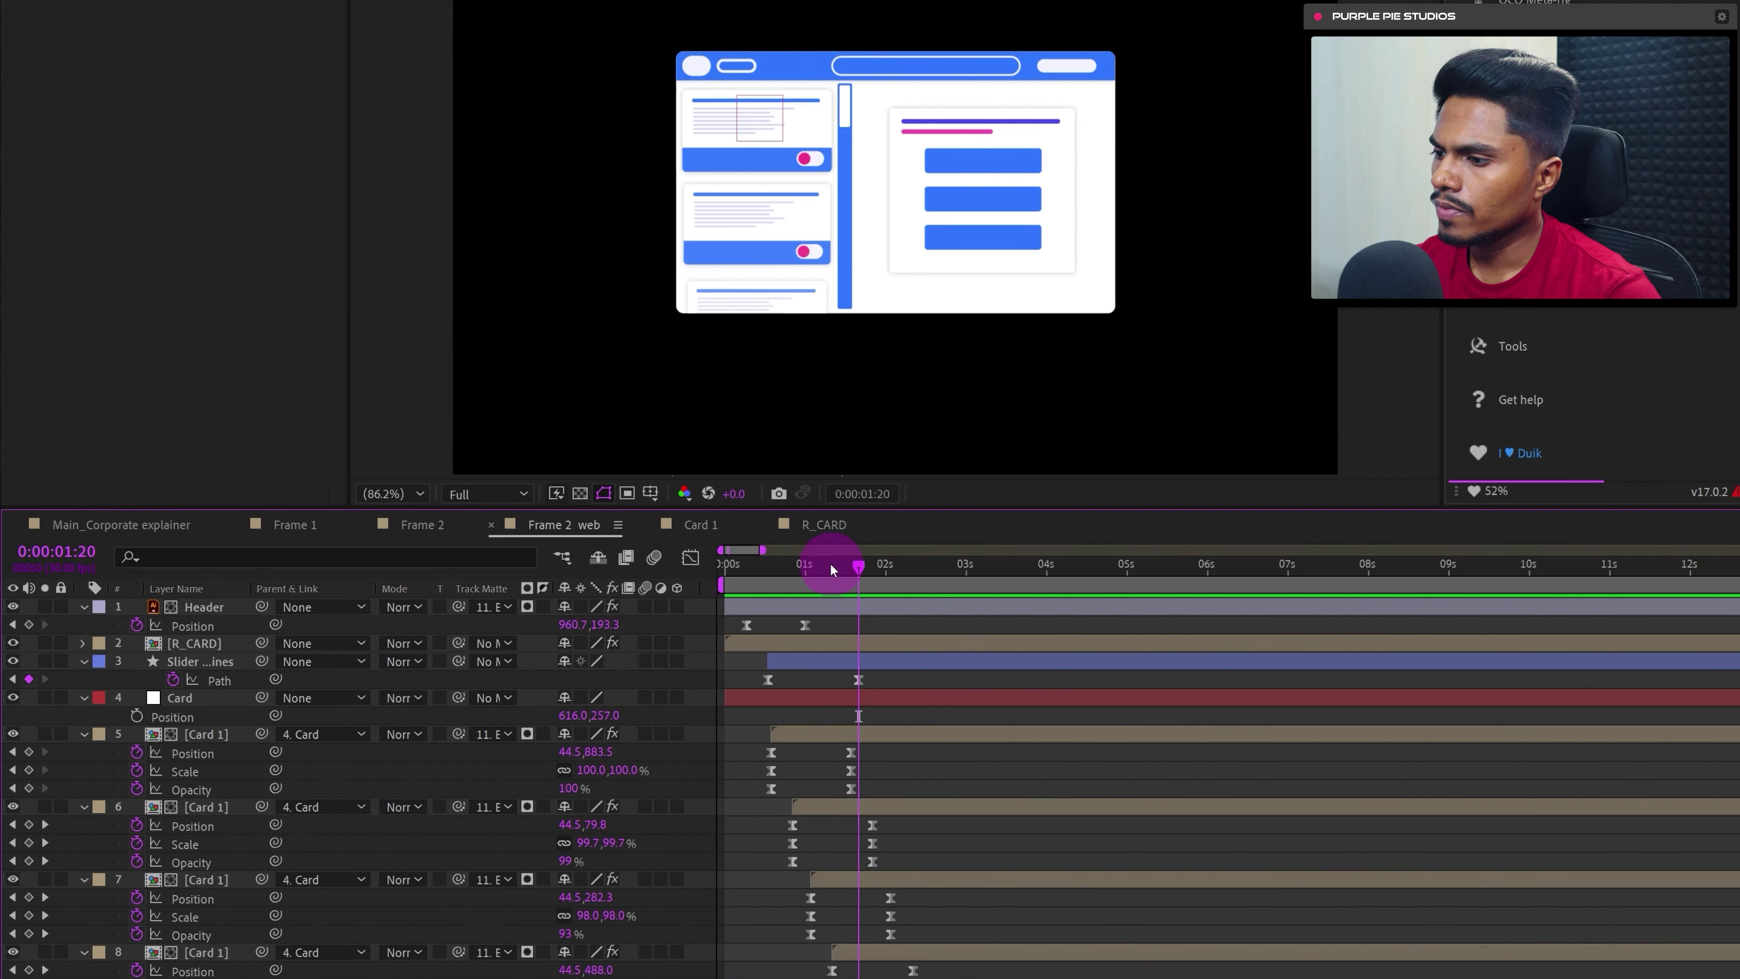
# - Start Position keyframes on the Card null at 0:00:00:27
pyautogui.moveTo(829, 563); pyautogui.dragTo(910, 586)
pyautogui.click(134, 735)
pyautogui.click(137, 717)
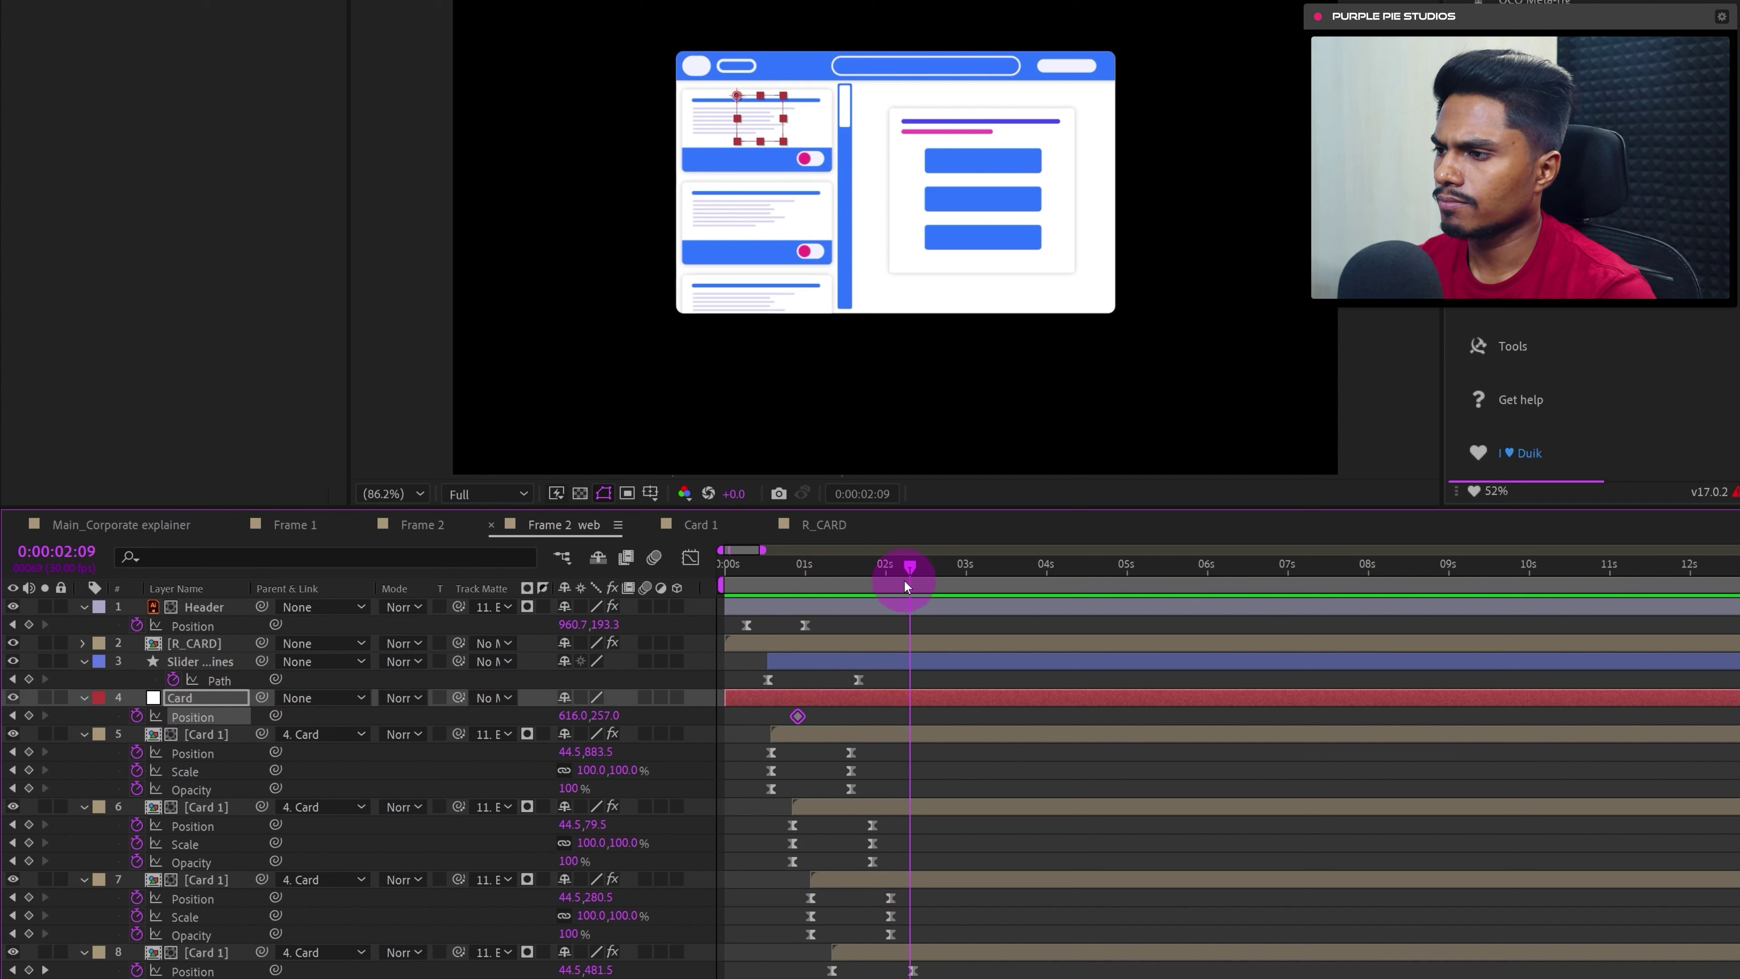
# - At 0:00:02:09, move the Card null up to Position 616.0, -146.0 to scroll the cards
pyautogui.hotkey('shift', 'Up')
pyautogui.hotkey('shift', 'Up')
pyautogui.hotkey('shift', 'Up')
pyautogui.hotkey('shift', 'Up')
pyautogui.hotkey('shift', 'Up')
pyautogui.hotkey('shift', 'Up')
pyautogui.hotkey('shift', 'Up')
pyautogui.hotkey('shift', 'Up')
pyautogui.hotkey('shift', 'Up')
pyautogui.hotkey('shift', 'Up')
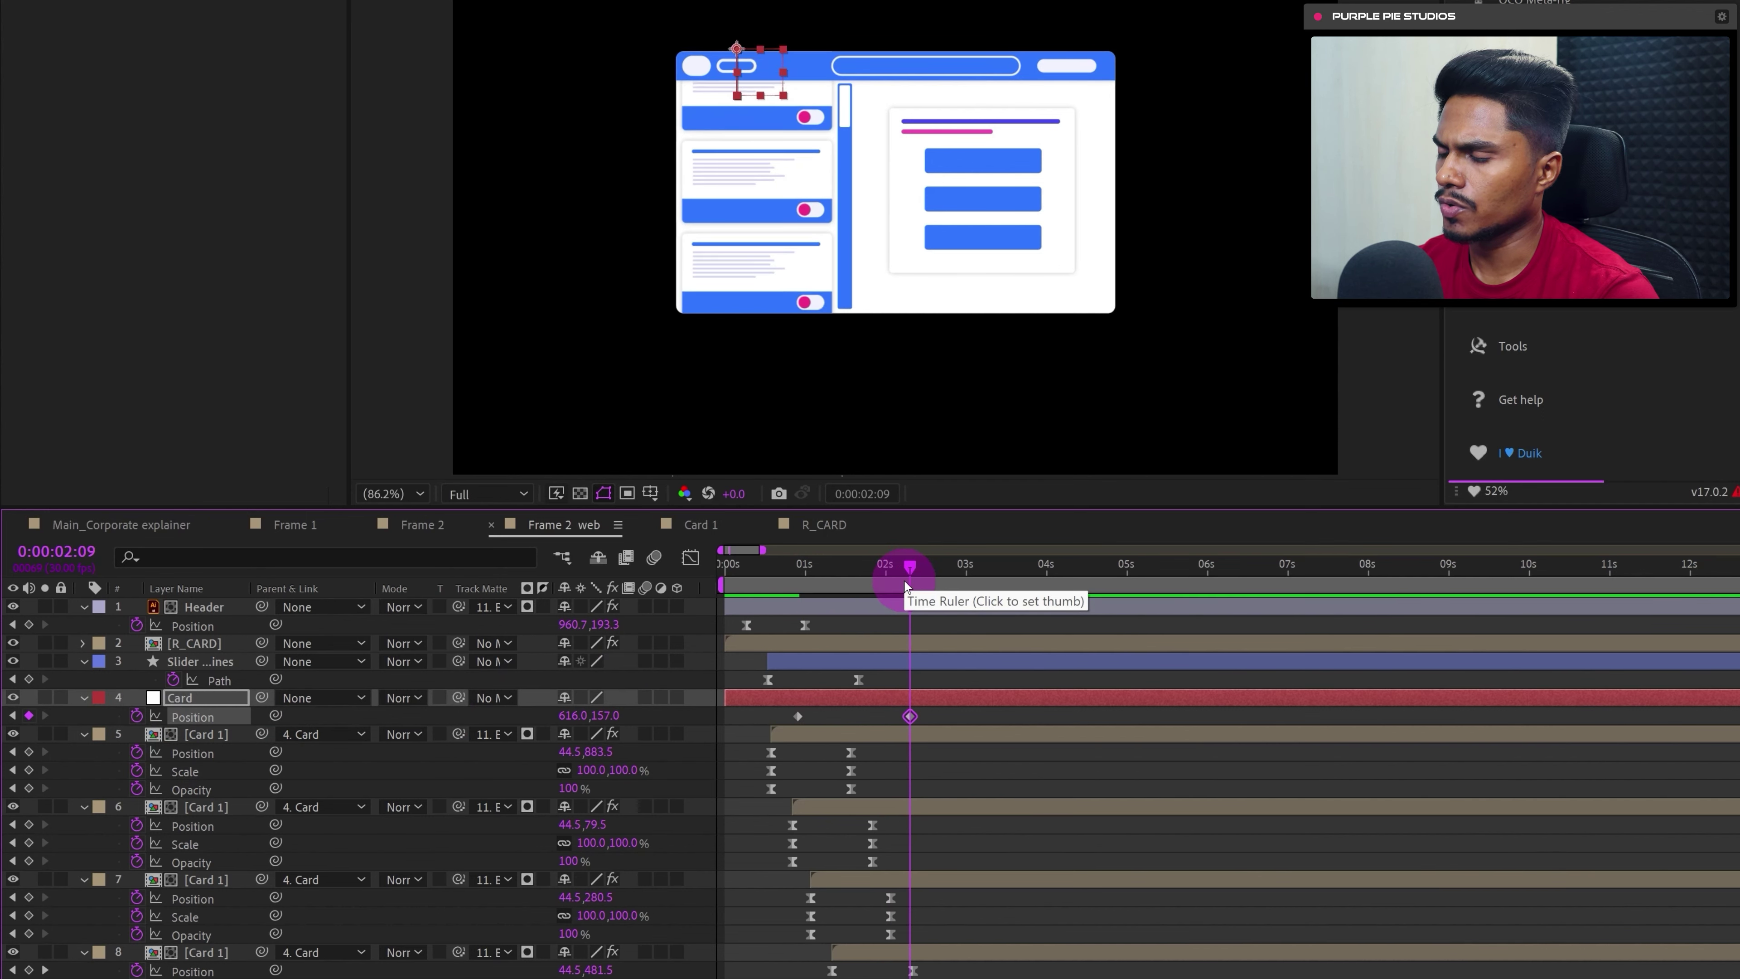
pyautogui.hotkey('shift', 'Up')
pyautogui.hotkey('shift', 'Up')
pyautogui.hotkey('shift', 'Up')
pyautogui.hotkey('shift', 'Up')
pyautogui.hotkey('shift', 'Up')
pyautogui.hotkey('shift', 'Up')
pyautogui.hotkey('shift', 'Up')
pyautogui.hotkey('shift', 'Up')
pyautogui.hotkey('shift', 'Up')
pyautogui.hotkey('shift', 'Up')
pyautogui.hotkey('shift', 'Up')
pyautogui.hotkey('shift', 'Up')
pyautogui.hotkey('shift', 'Up')
pyautogui.hotkey('shift', 'Up')
pyautogui.hotkey('shift', 'Up')
pyautogui.hotkey('shift', 'Up')
pyautogui.hotkey('shift', 'Up')
pyautogui.hotkey('shift', 'Up')
pyautogui.hotkey('shift', 'Up')
pyautogui.hotkey('shift', 'Up')
pyautogui.hotkey('shift', 'Up')
pyautogui.hotkey('shift', 'Up')
pyautogui.hotkey('shift', 'Up')
pyautogui.hotkey('shift', 'Up')
pyautogui.hotkey('shift', 'Up')
pyautogui.hotkey('shift', 'Up')
pyautogui.hotkey('shift', 'Up')
pyautogui.hotkey('shift', 'Up')
pyautogui.hotkey('shift', 'Up')
pyautogui.hotkey('shift', 'Up')
pyautogui.press('Up')
pyautogui.press('Up')
# - Ease the Card null's two Position keyframes and shape the speed graph to peak early with a long slowdown
pyautogui.click(918, 717)
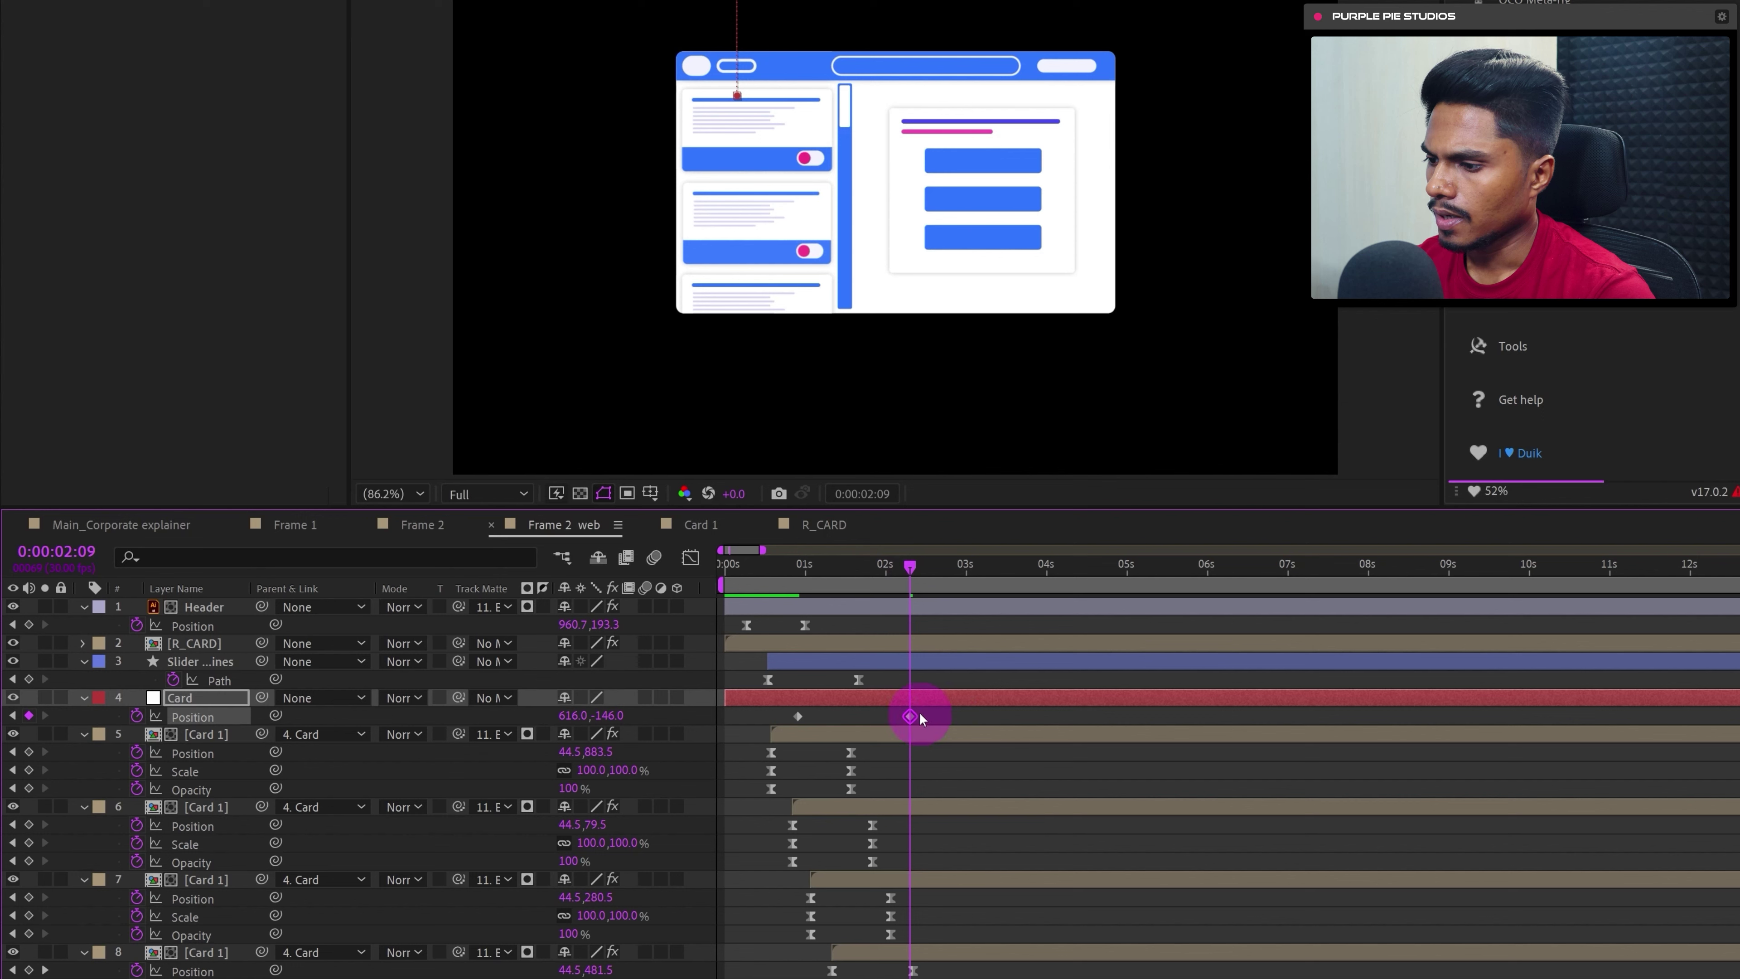
pyautogui.moveTo(764, 721); pyautogui.dragTo(778, 710)
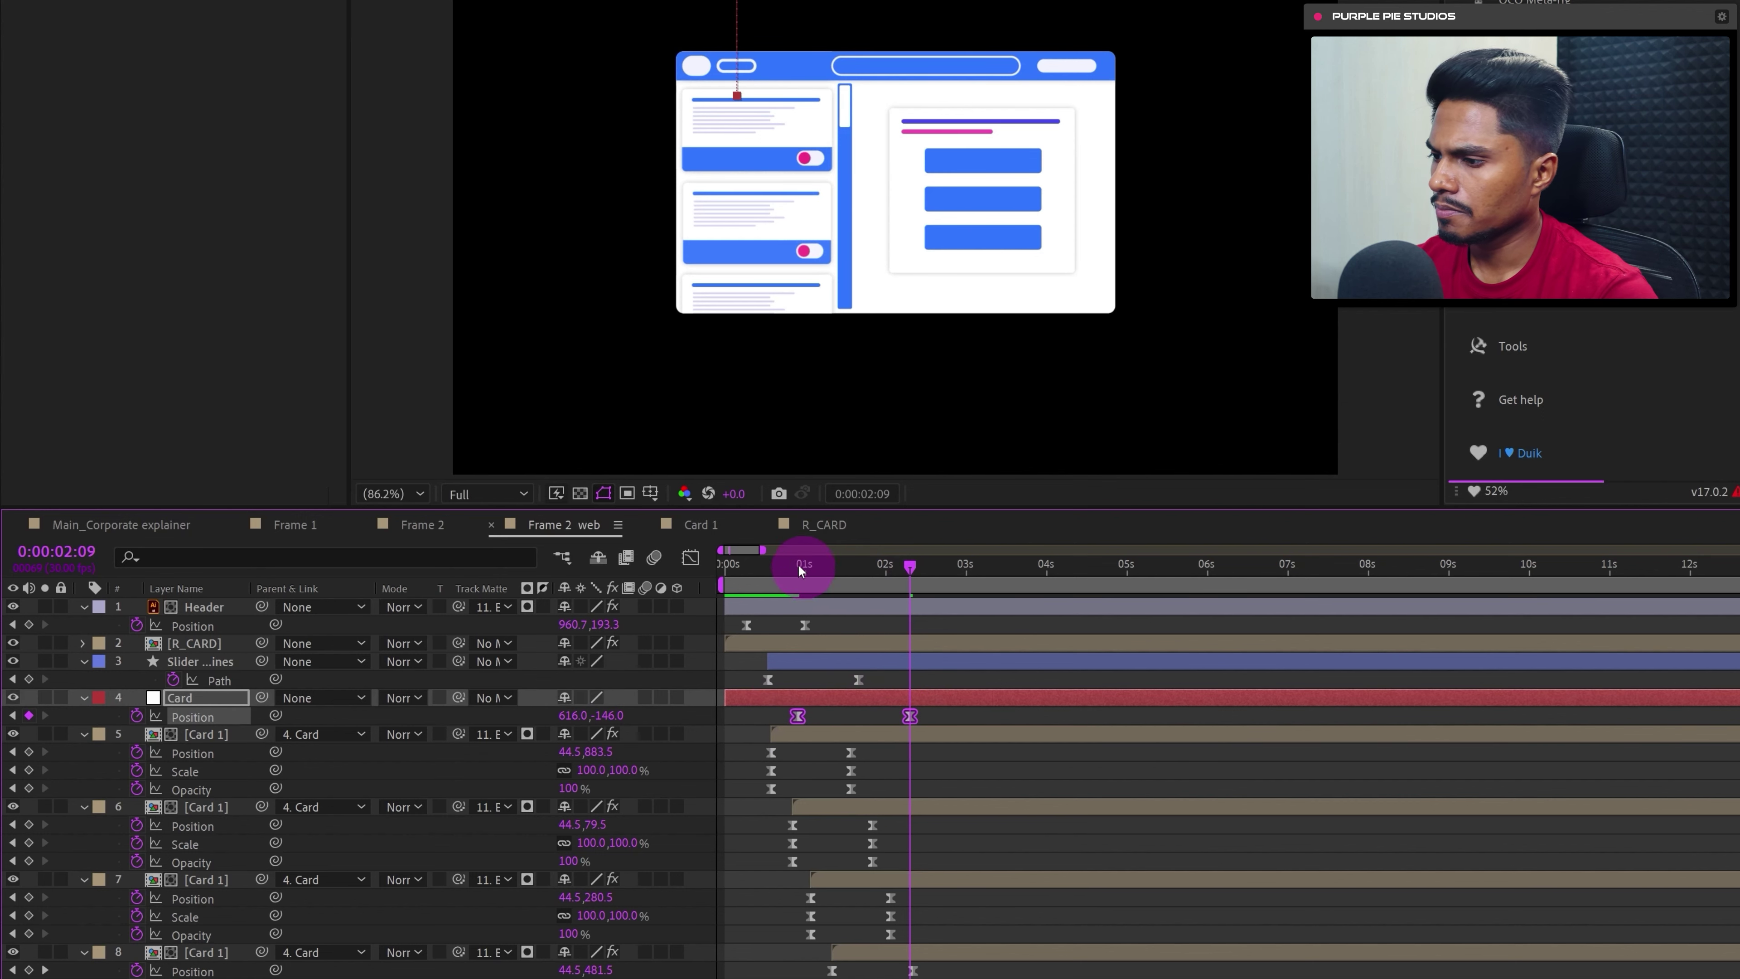
pyautogui.click(782, 567)
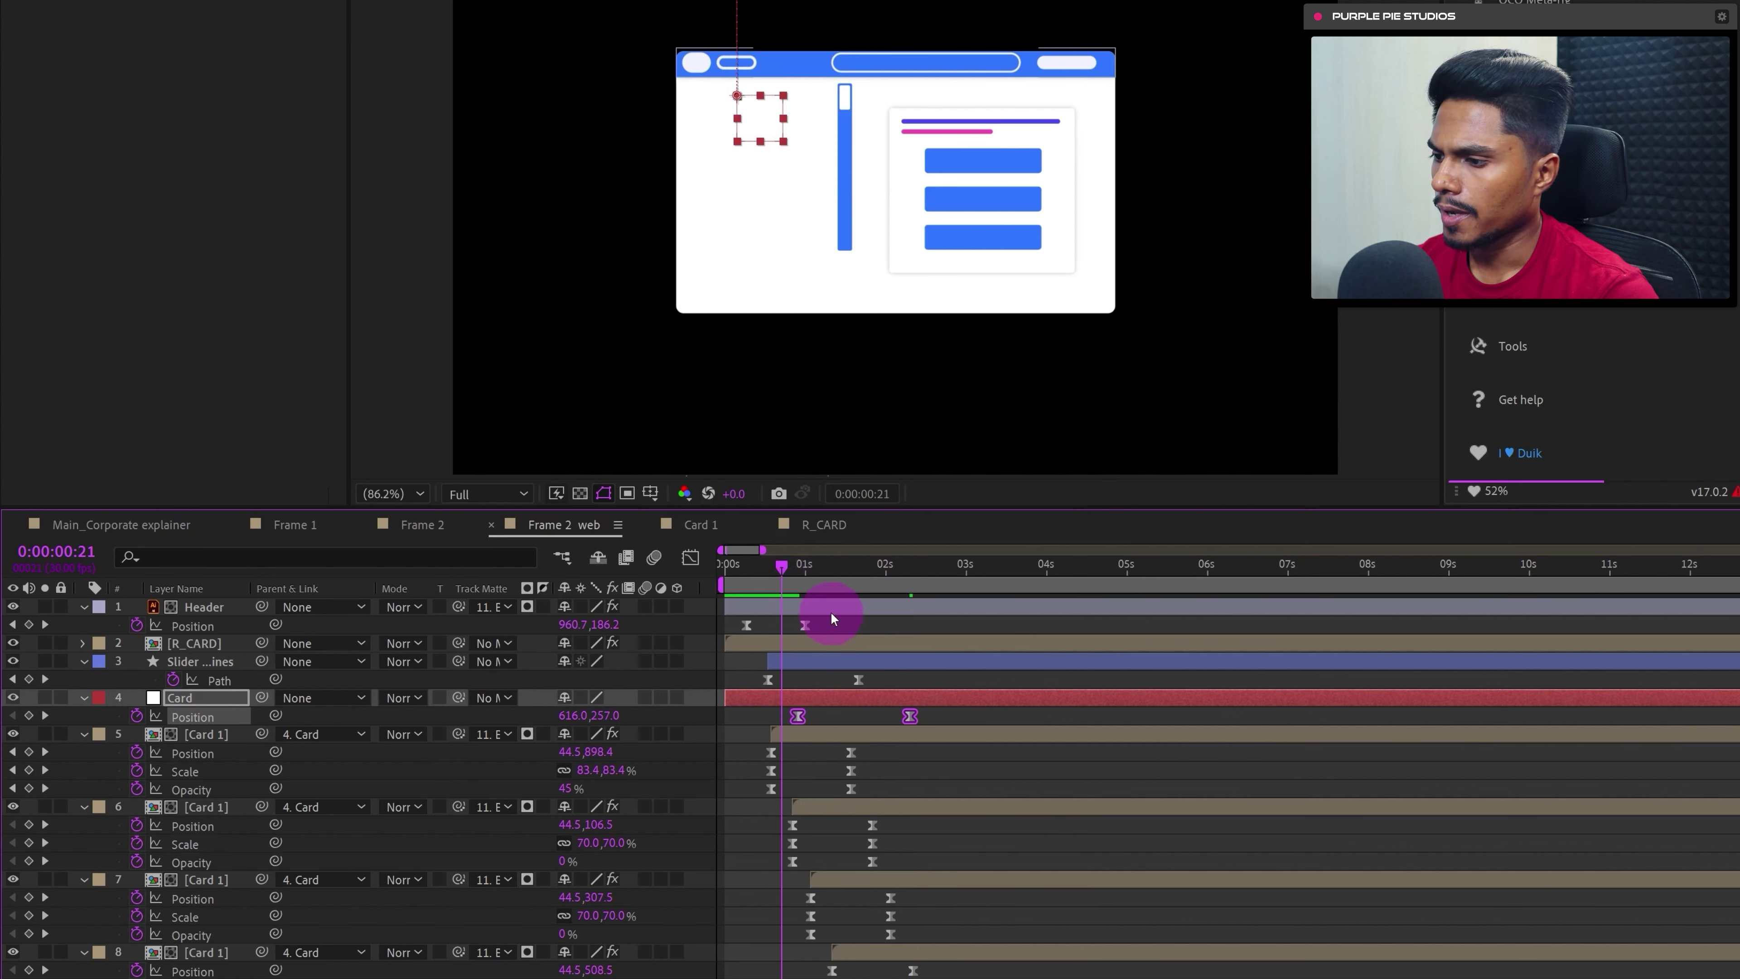
pyautogui.click(690, 557)
pyautogui.moveTo(973, 847); pyautogui.dragTo(853, 921)
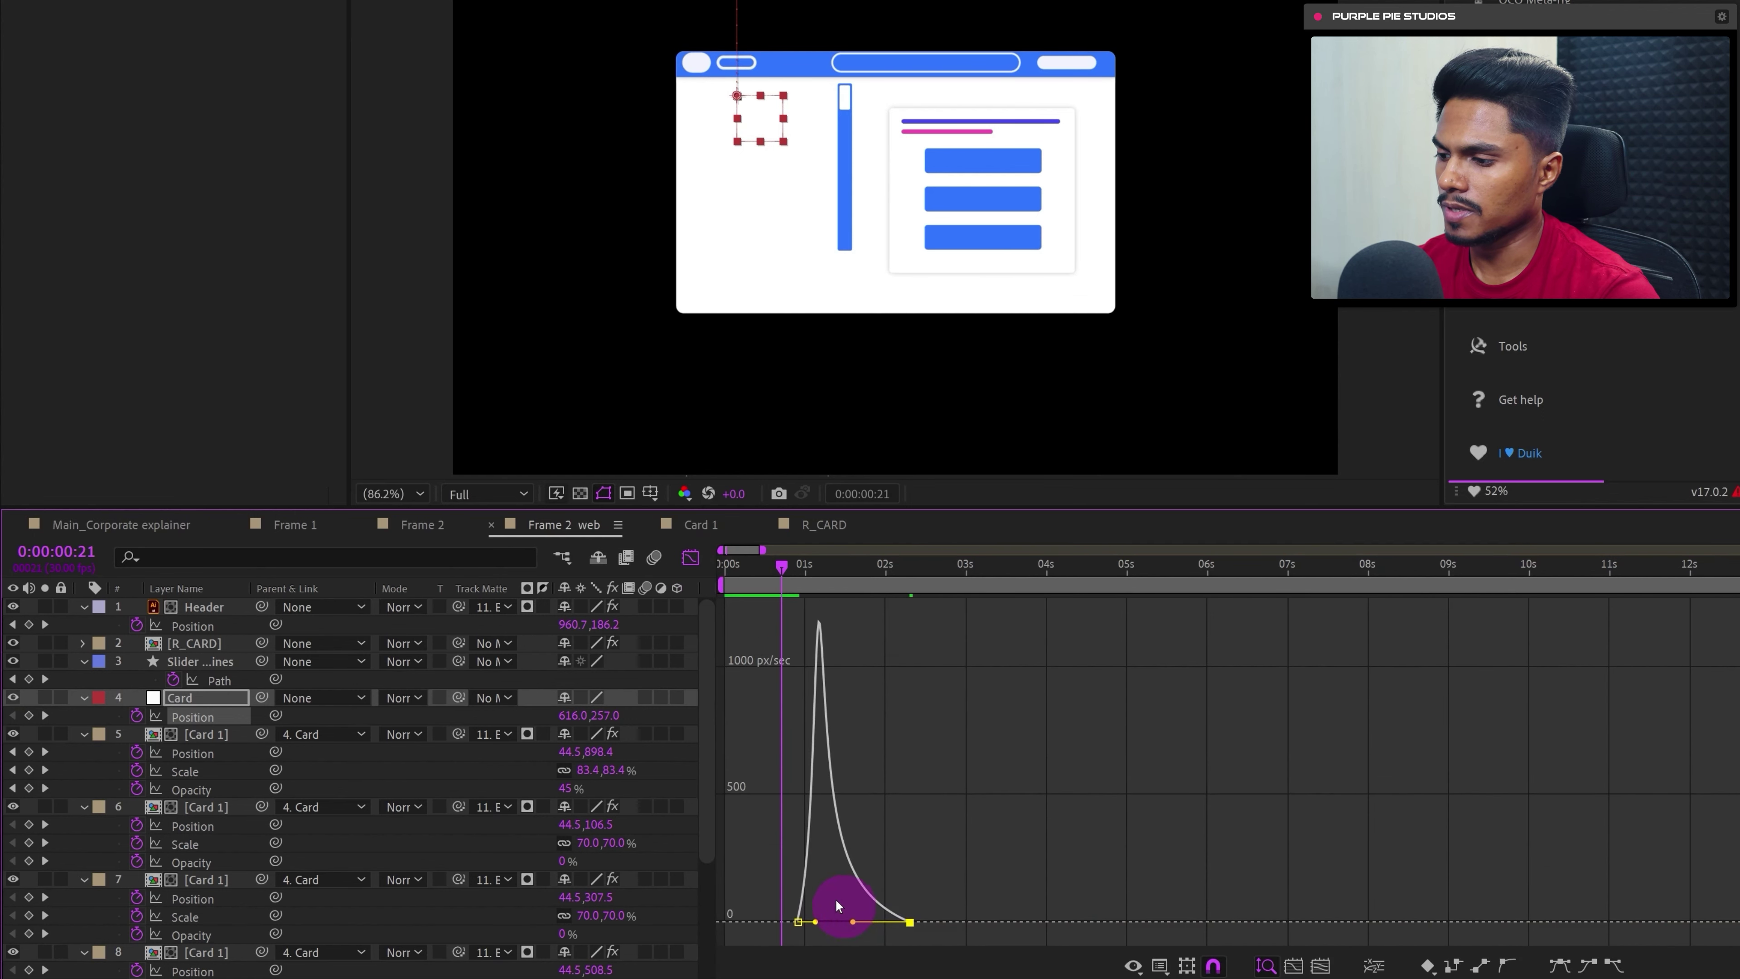
pyautogui.click(690, 558)
# - Start Position keyframes on the scrollbar's slider layer at 0:00:00:27
pyautogui.click(796, 563)
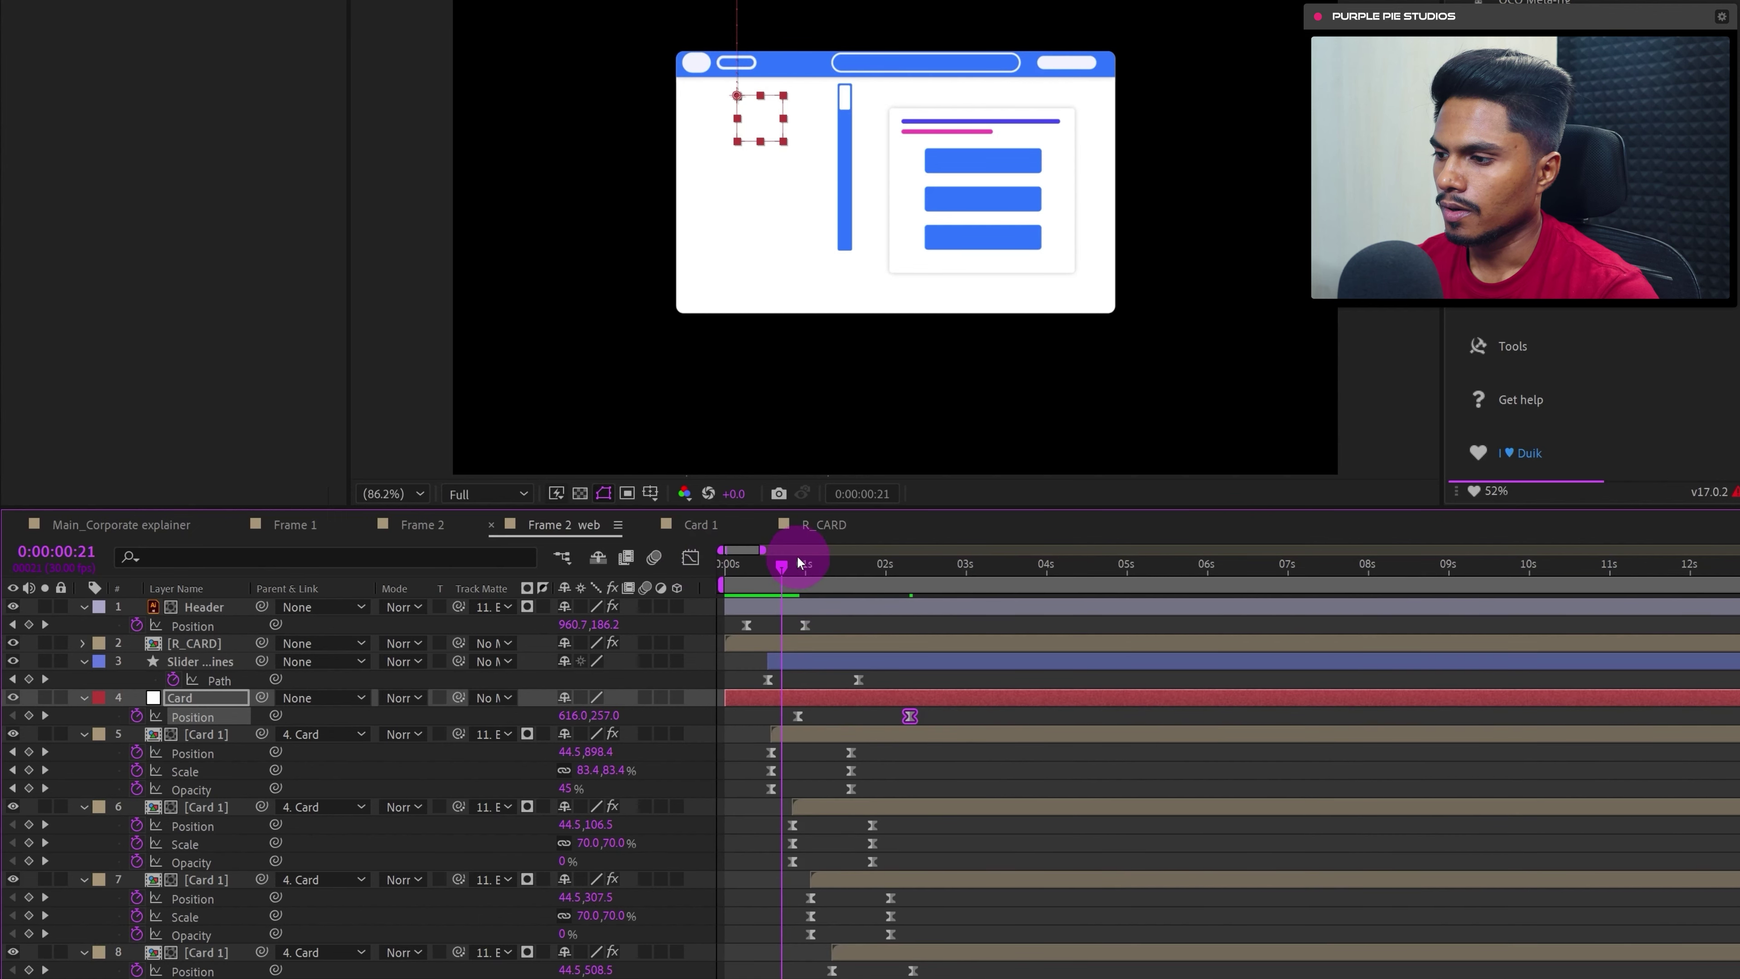
pyautogui.click(221, 698)
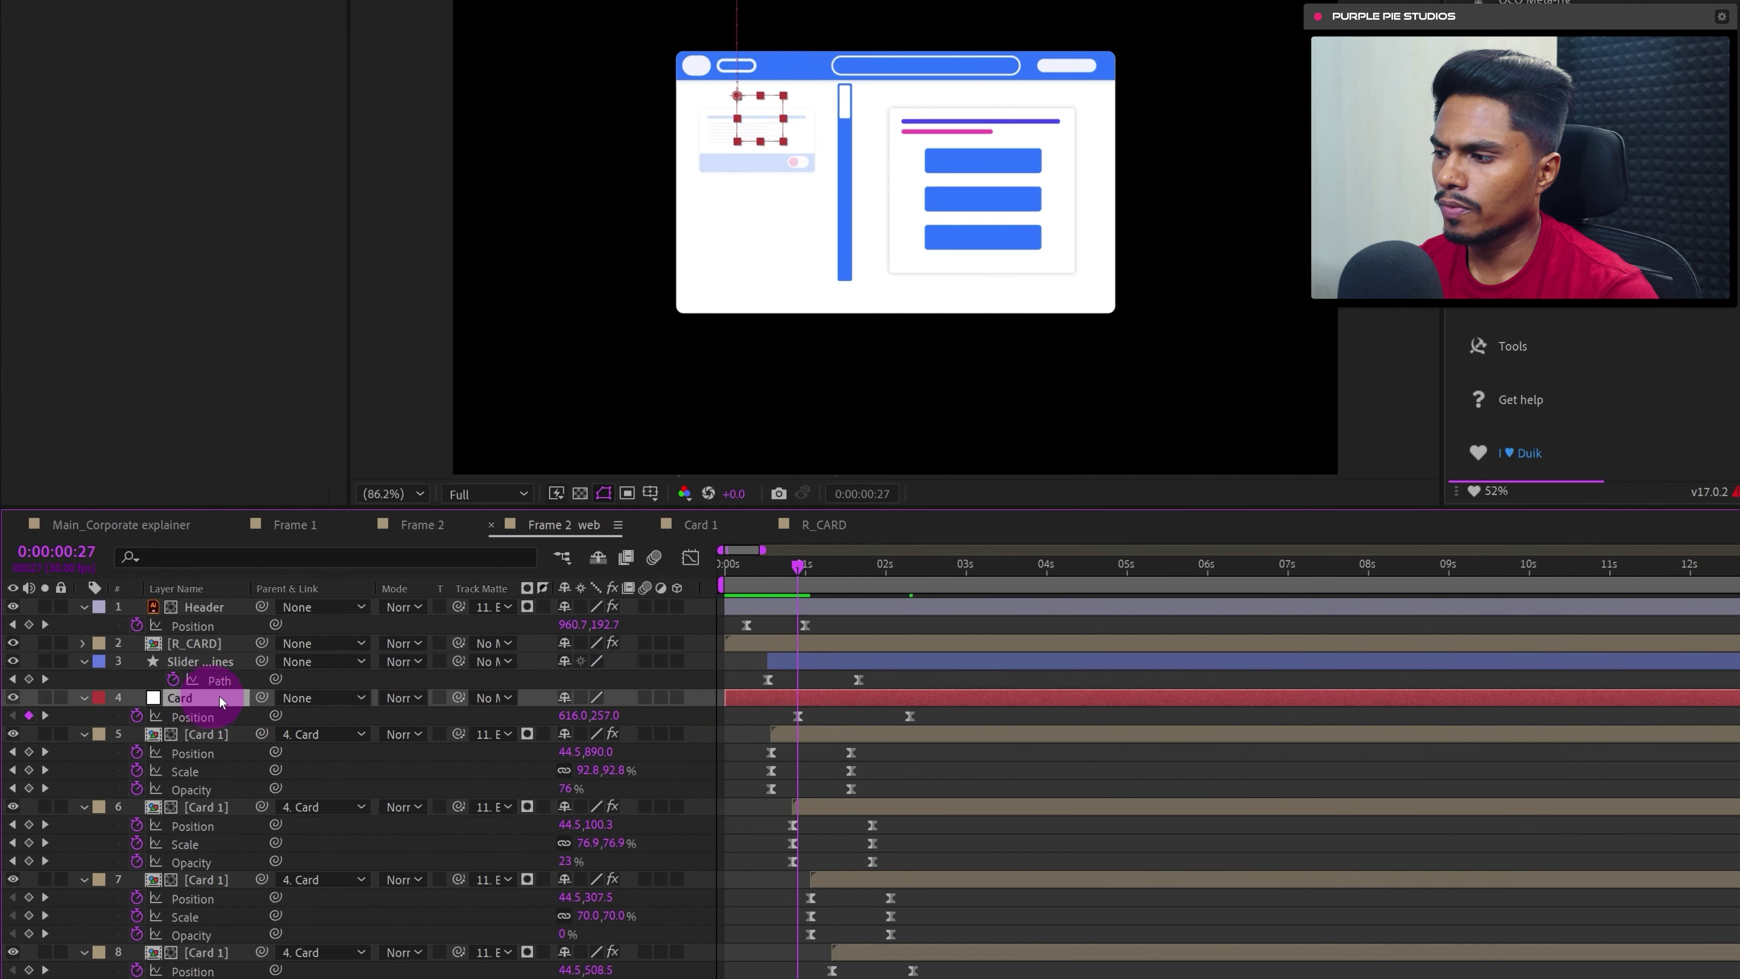
pyautogui.click(848, 103)
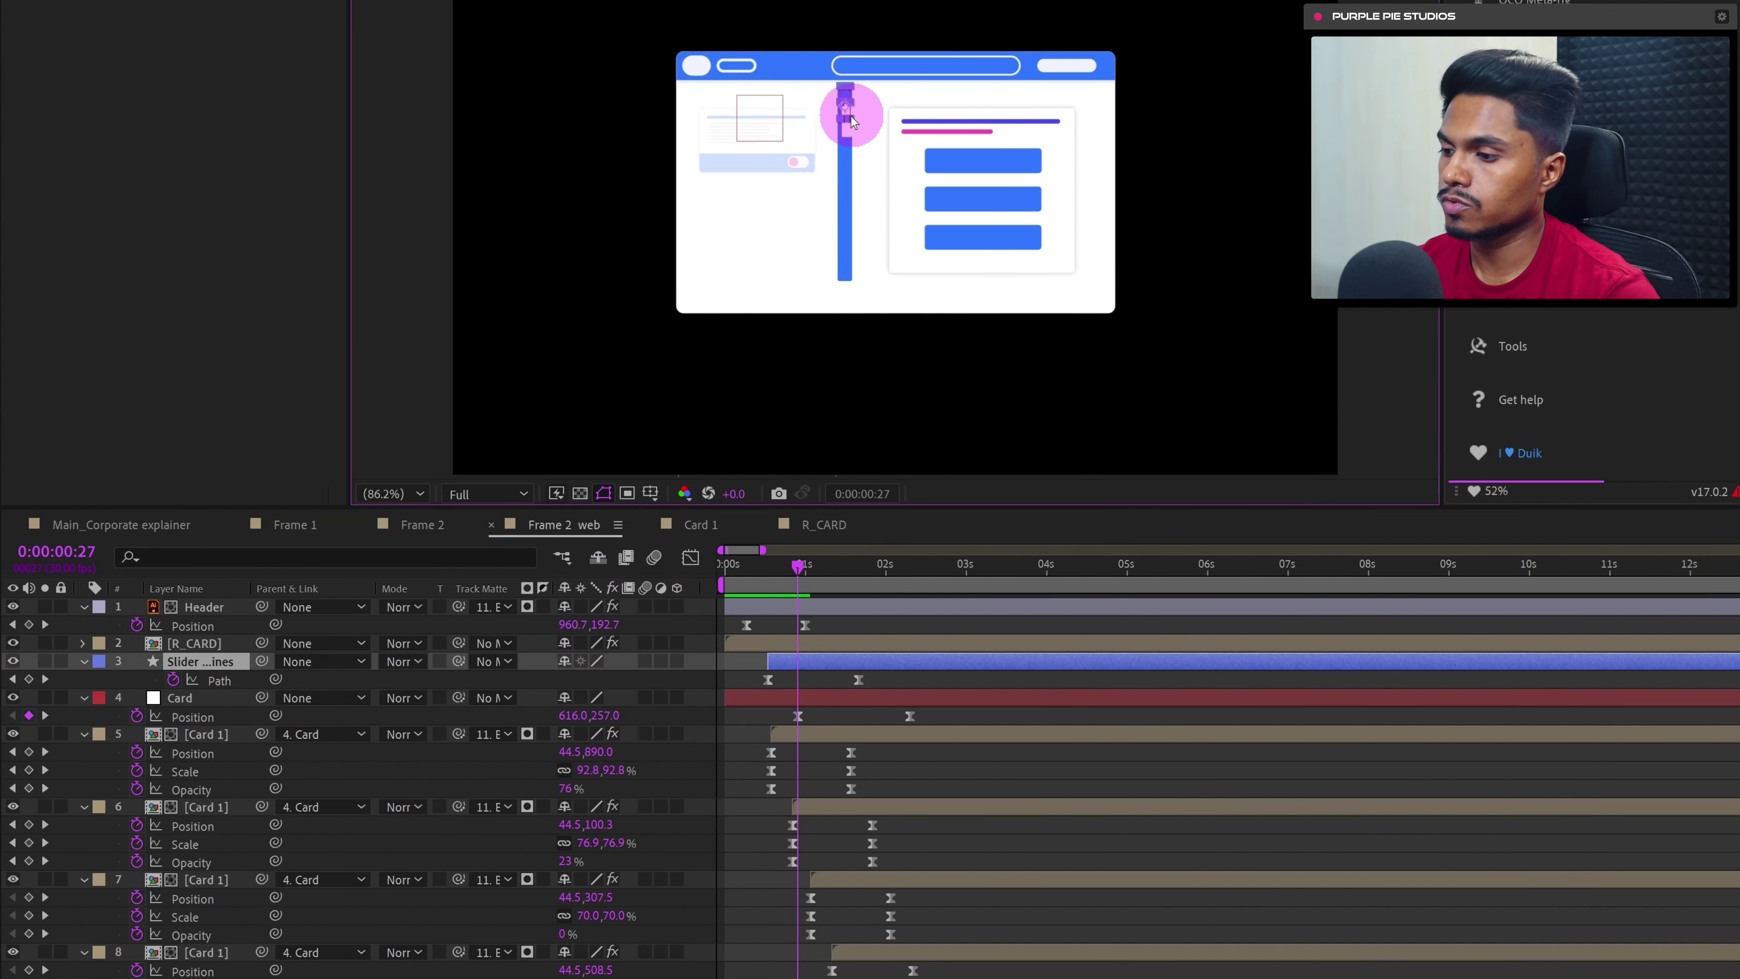
pyautogui.press('p')
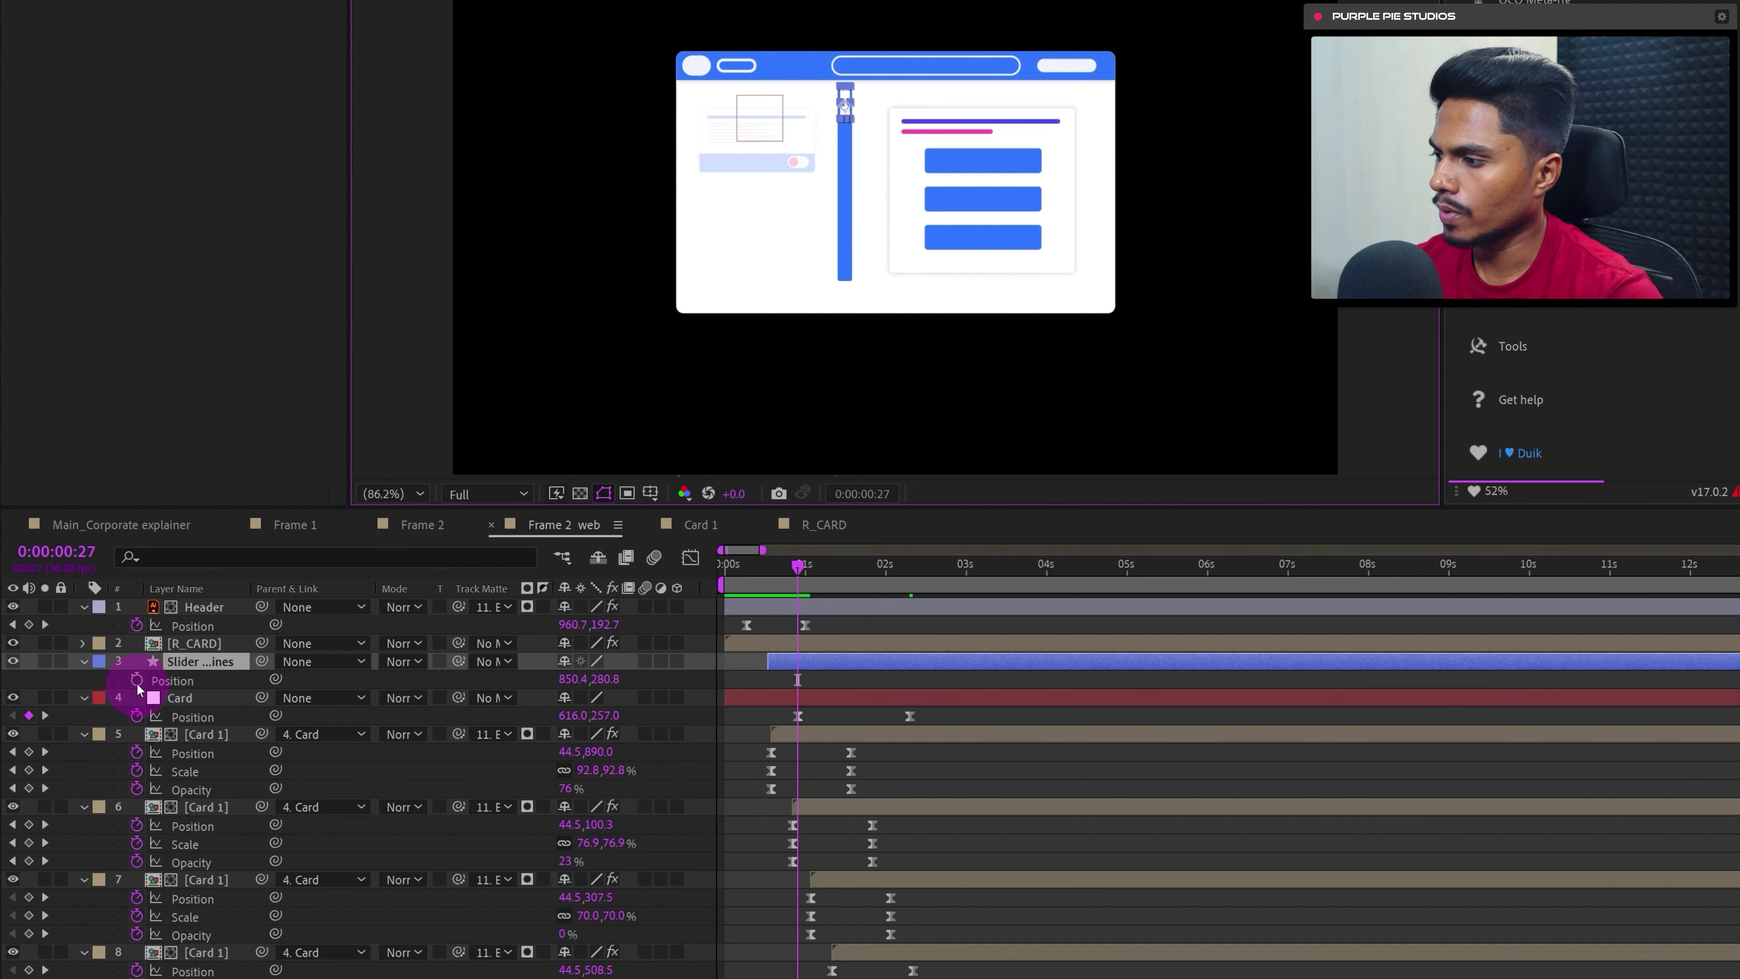
pyautogui.click(137, 681)
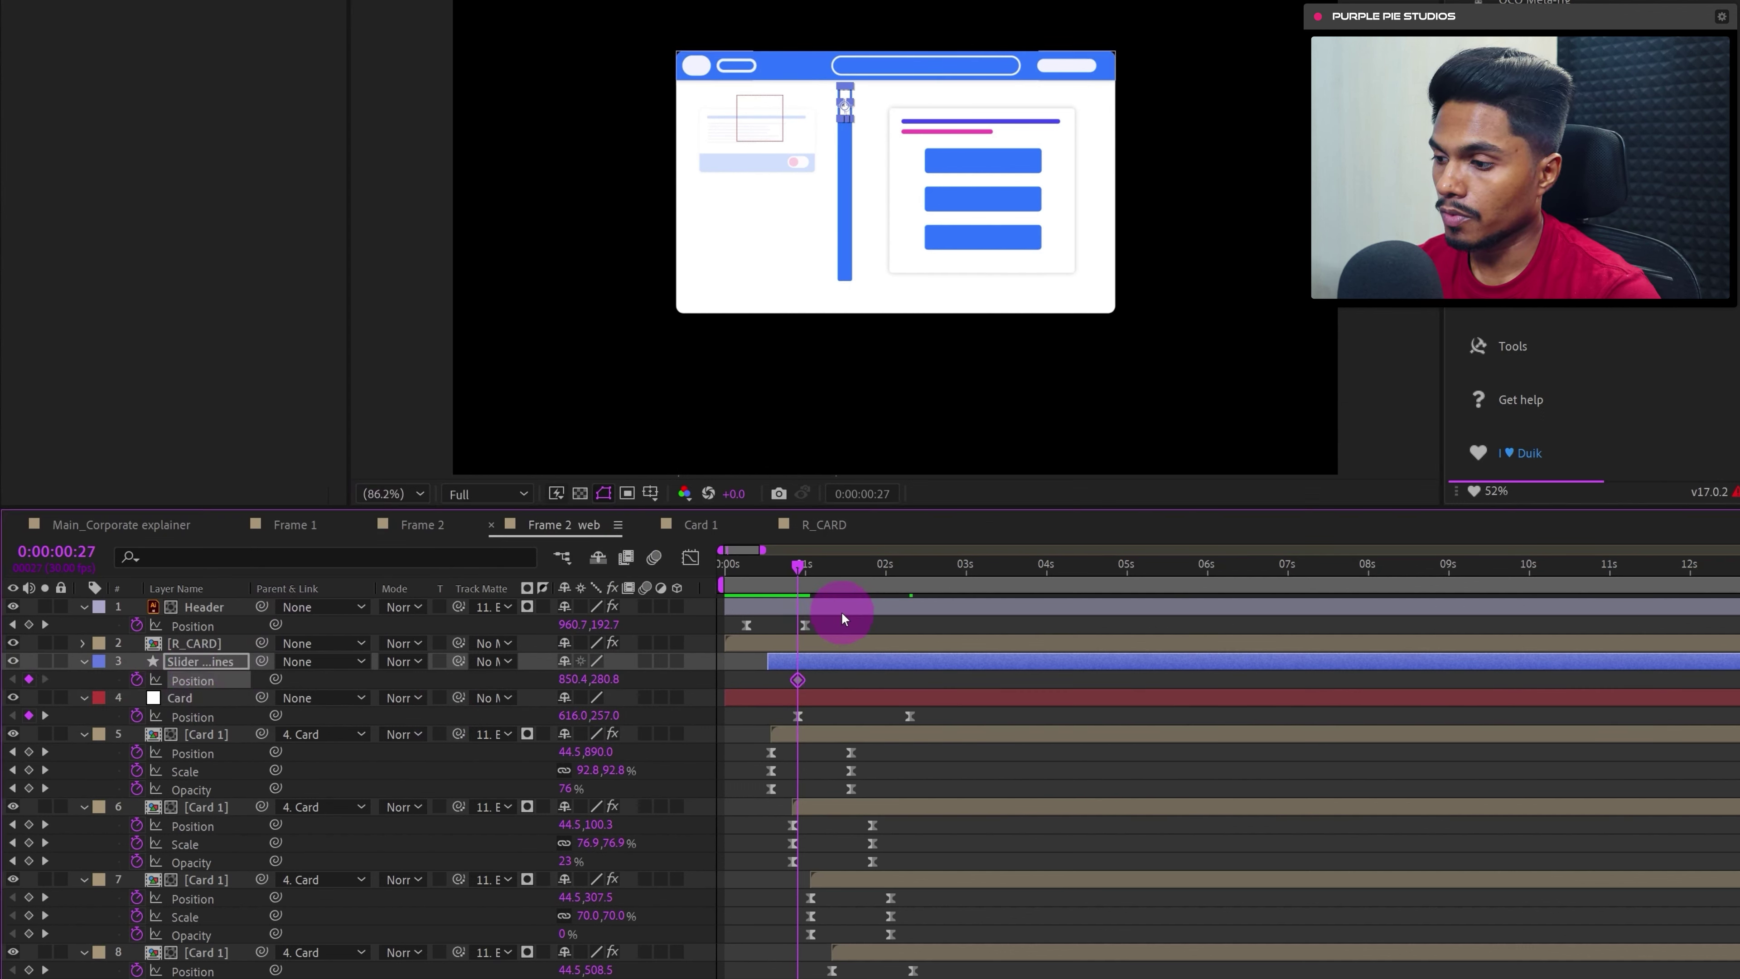
# - At 0:00:02:09, move the slider down the scrollbar to Position 850.4, 390.8
pyautogui.moveTo(897, 568); pyautogui.dragTo(906, 575)
pyautogui.press('k')
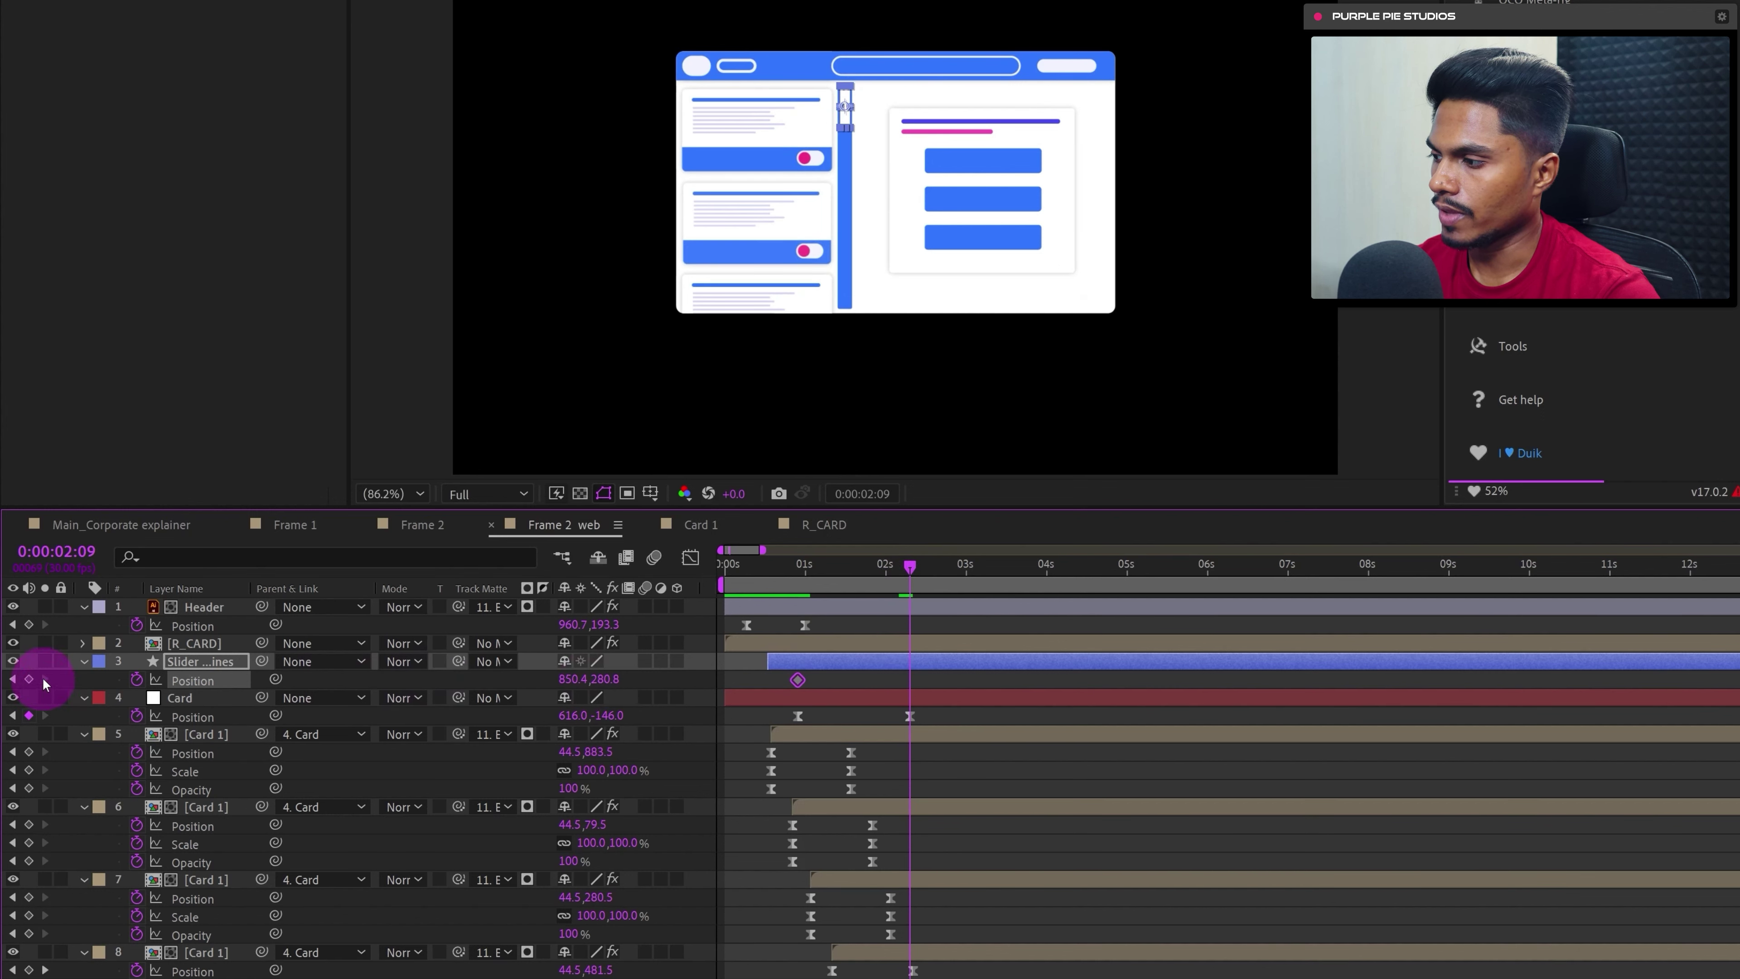
pyautogui.hotkey('shift', 'Down')
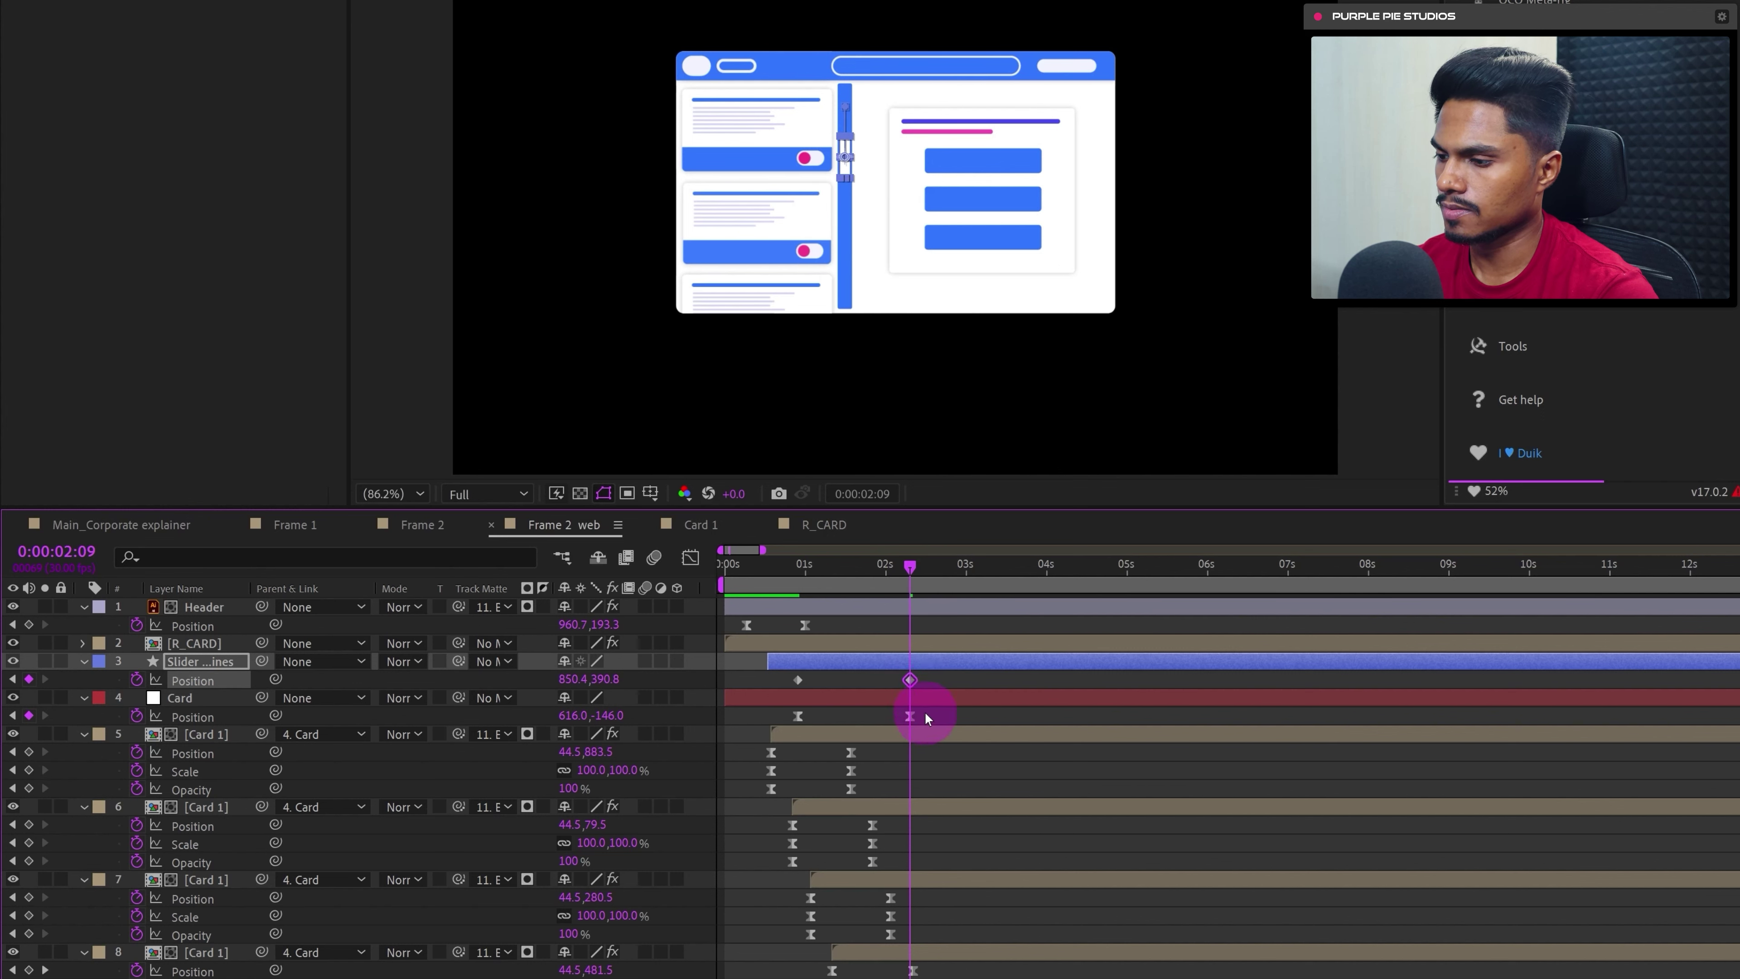
# - Copy the easing of the Card null's Position keyframes onto the slider's Position keyframes with EaseCopy, and play back the result
pyautogui.moveTo(924, 711); pyautogui.dragTo(787, 732)
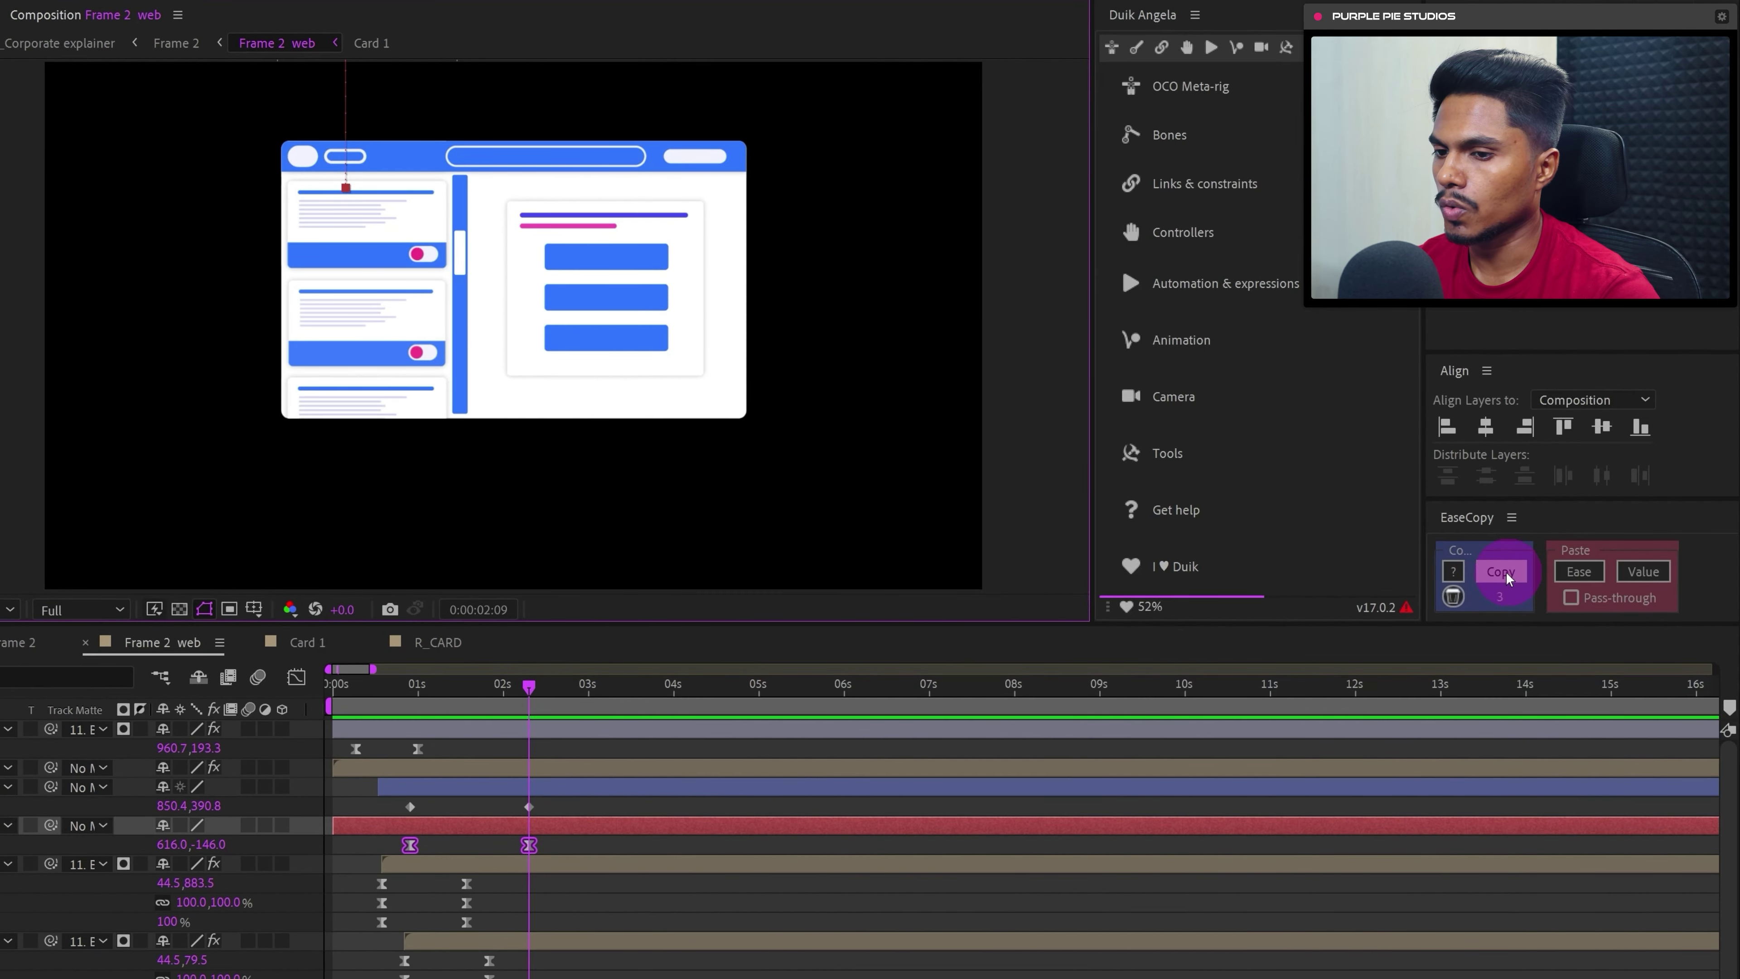
pyautogui.click(1507, 571)
pyautogui.moveTo(543, 804); pyautogui.dragTo(412, 821)
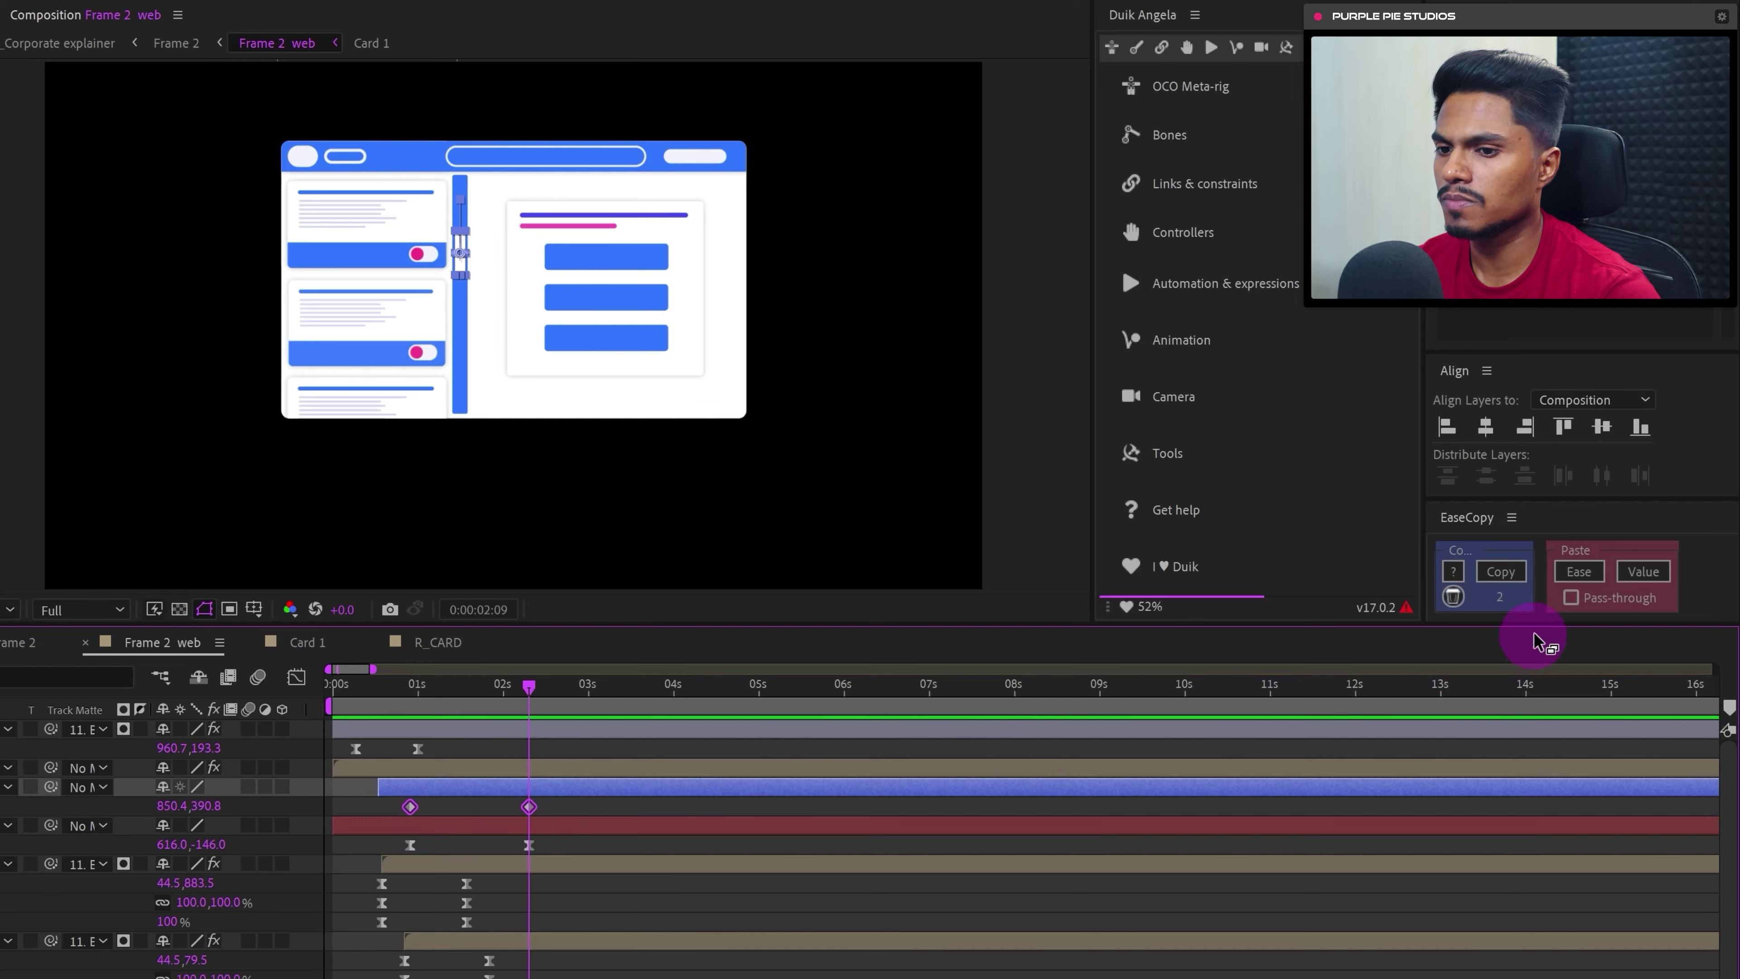
pyautogui.click(1578, 571)
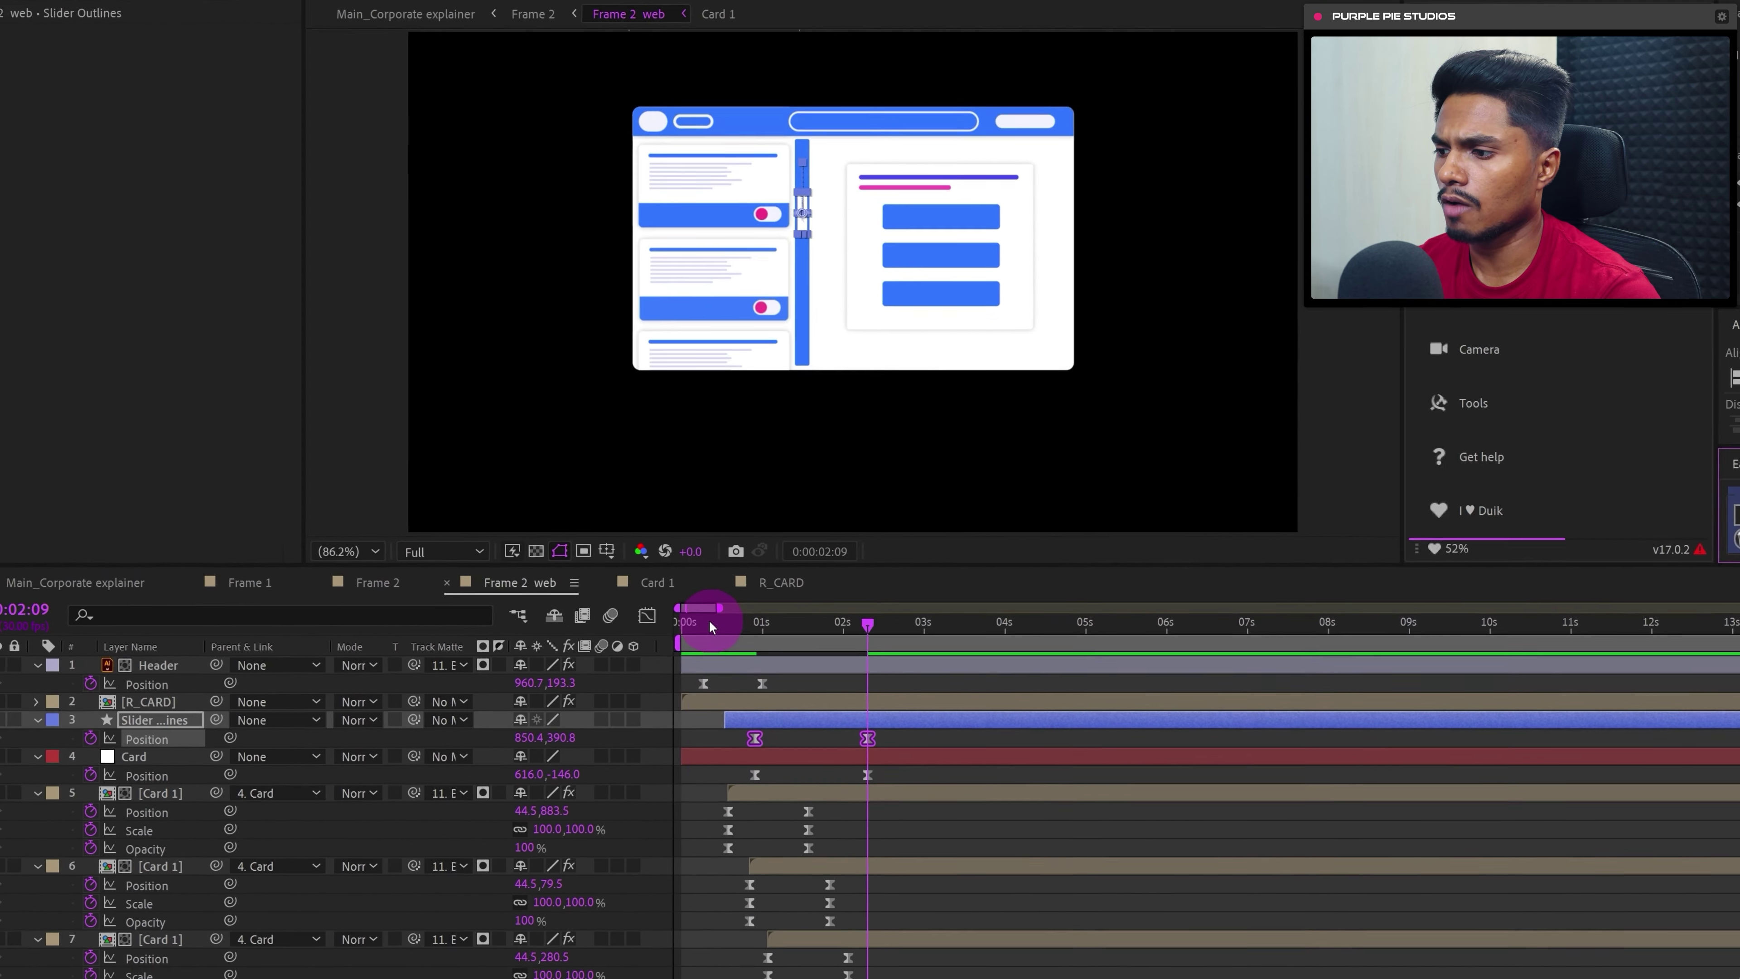
pyautogui.click(332, 684)
pyautogui.click(828, 620)
pyautogui.press('space')
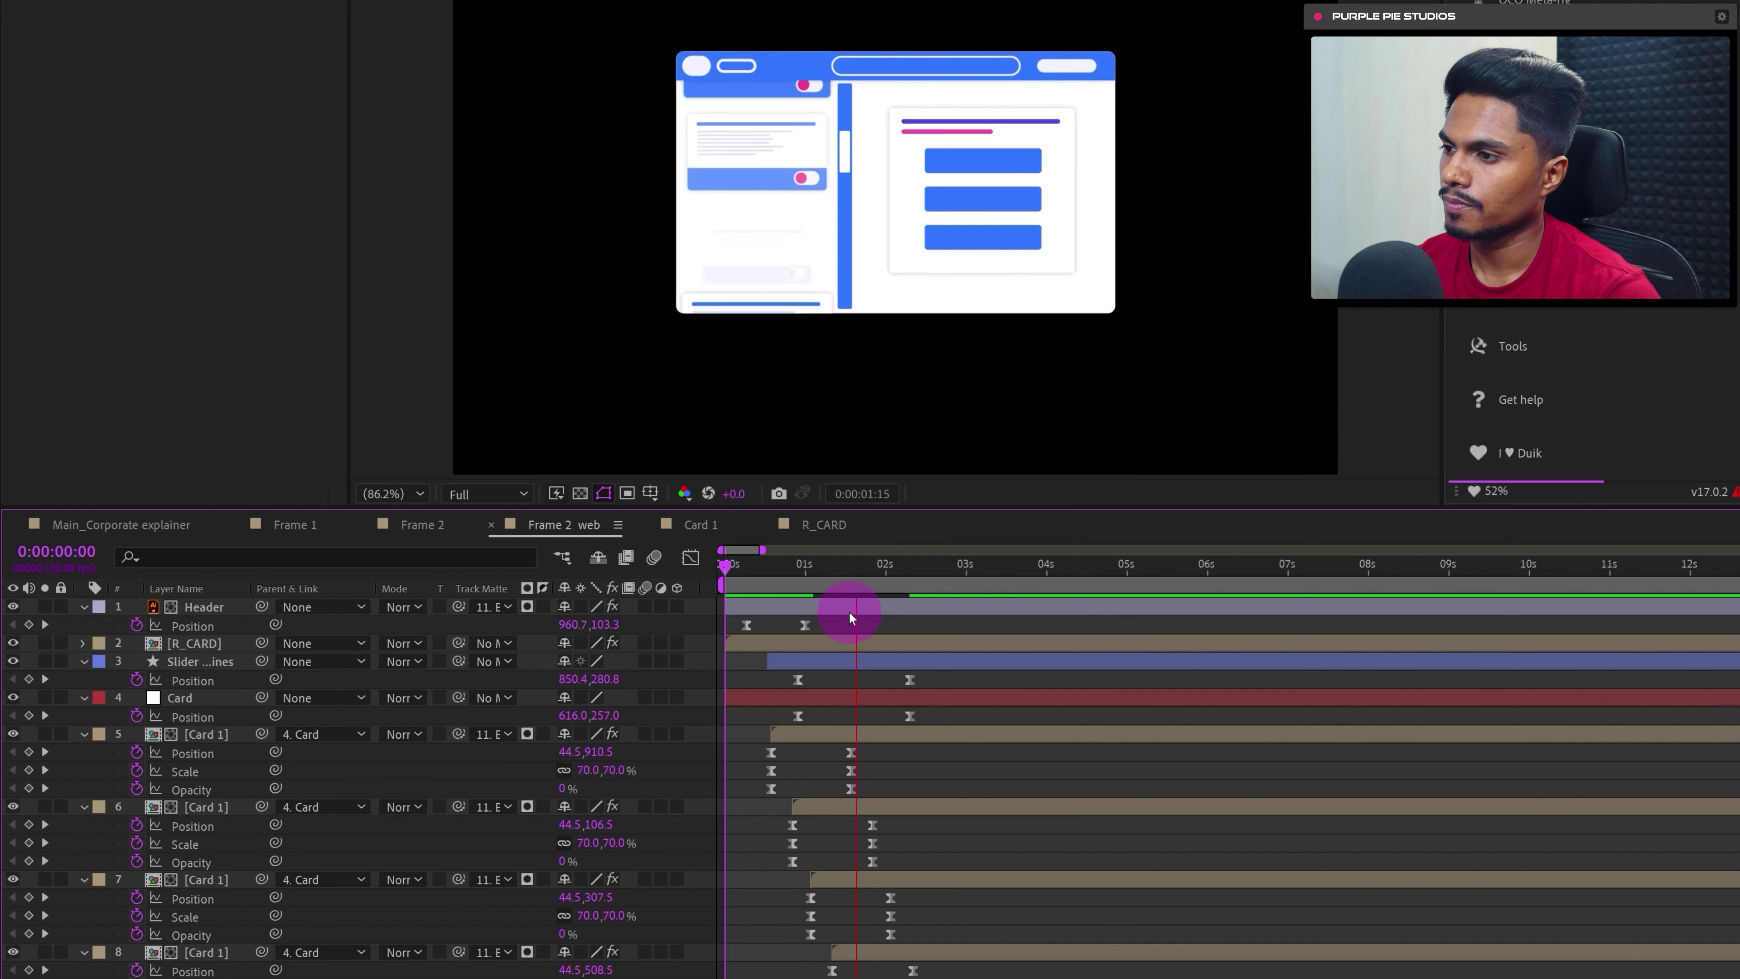
# - Retime the slider and Card null Position keyframes to run from about 0:00:00:22 to 0:00:02:26, and replay the animation
pyautogui.moveTo(897, 574); pyautogui.dragTo(795, 572)
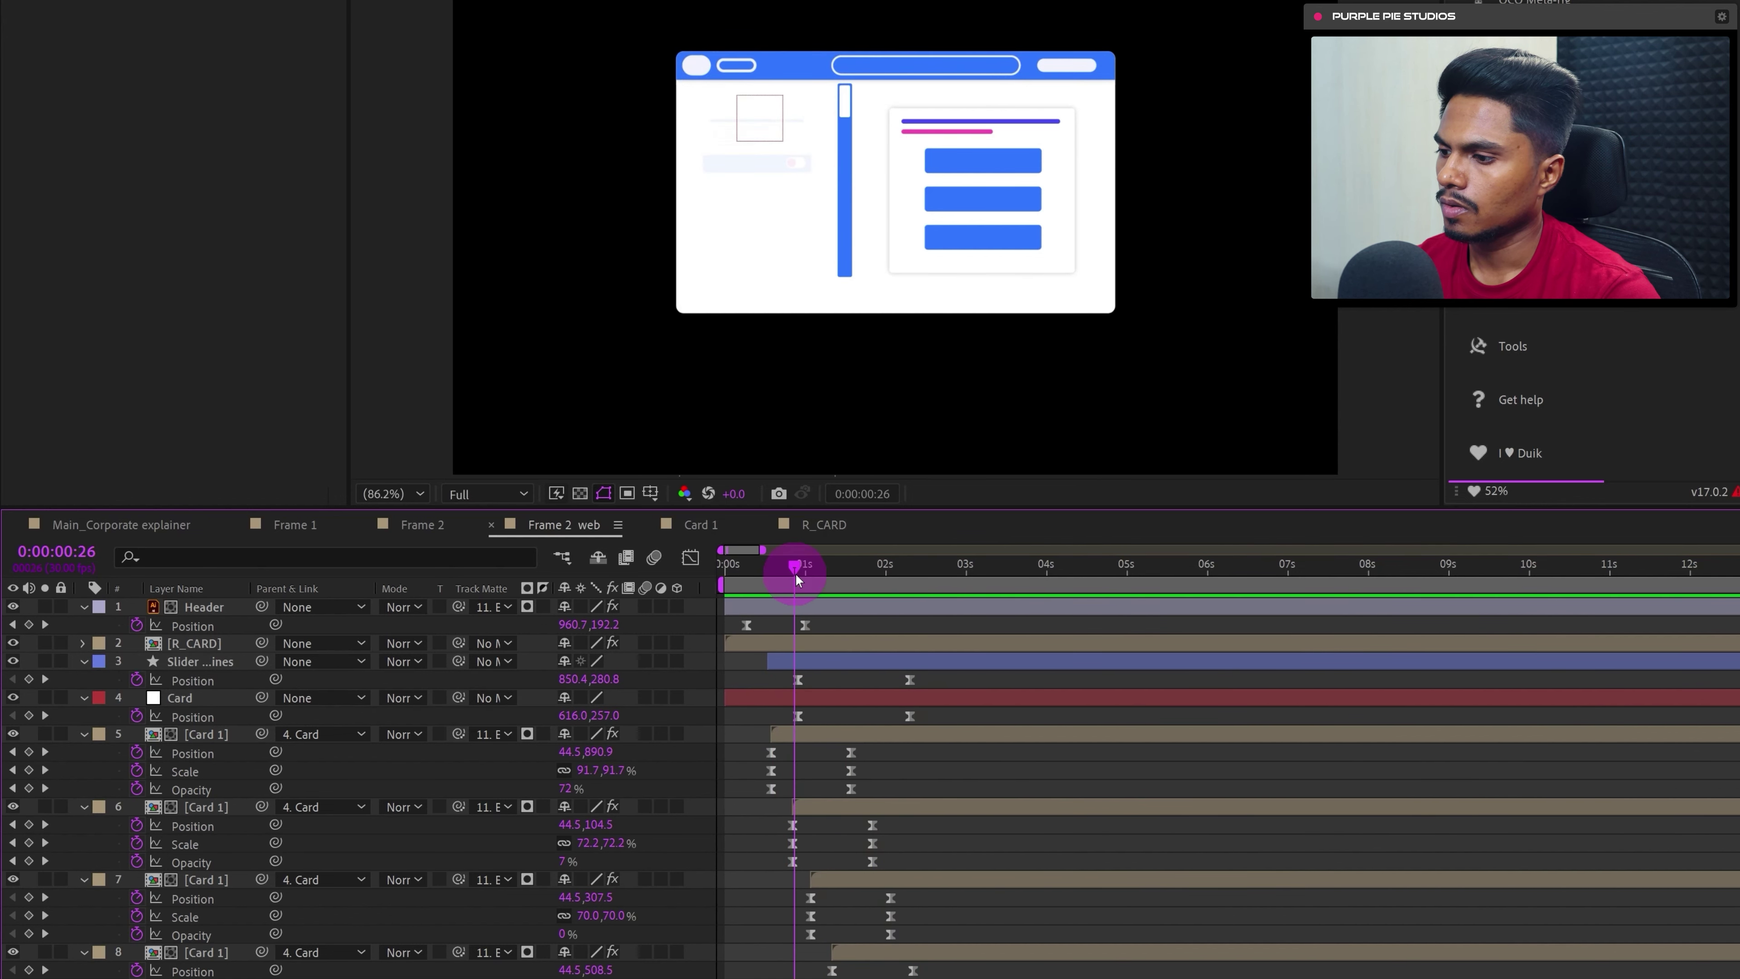
pyautogui.moveTo(804, 692); pyautogui.dragTo(965, 719)
pyautogui.click(941, 662)
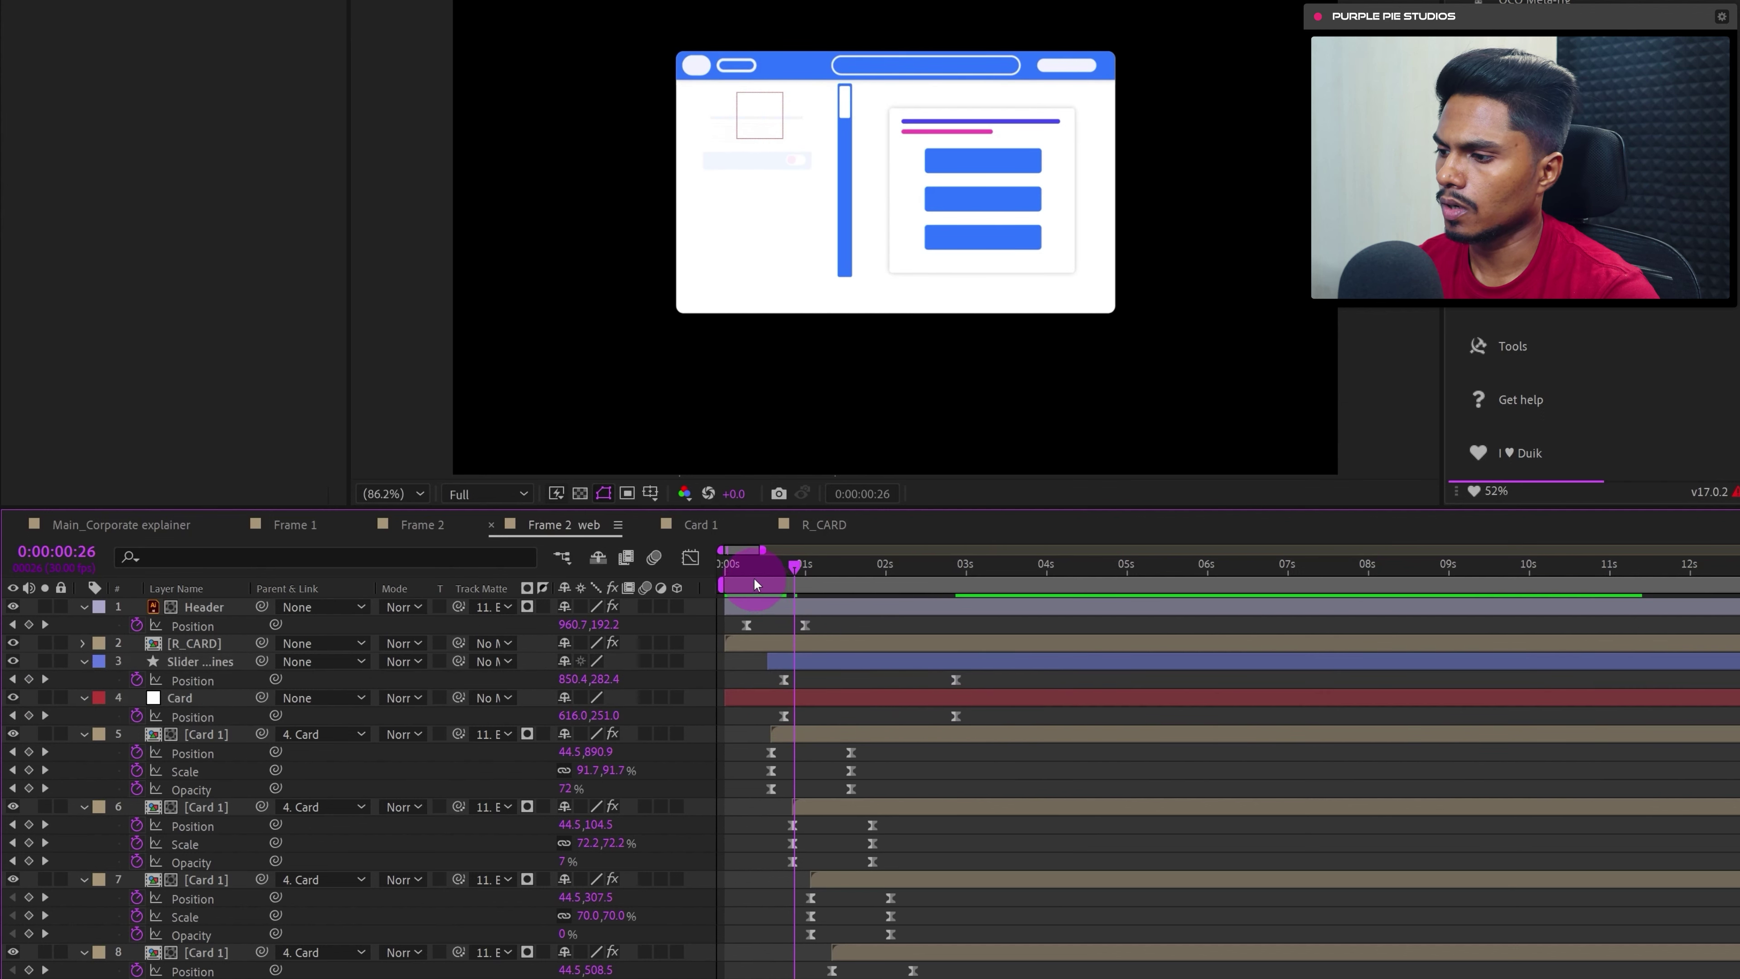
pyautogui.click(723, 567)
pyautogui.click(814, 670)
pyautogui.press('space')
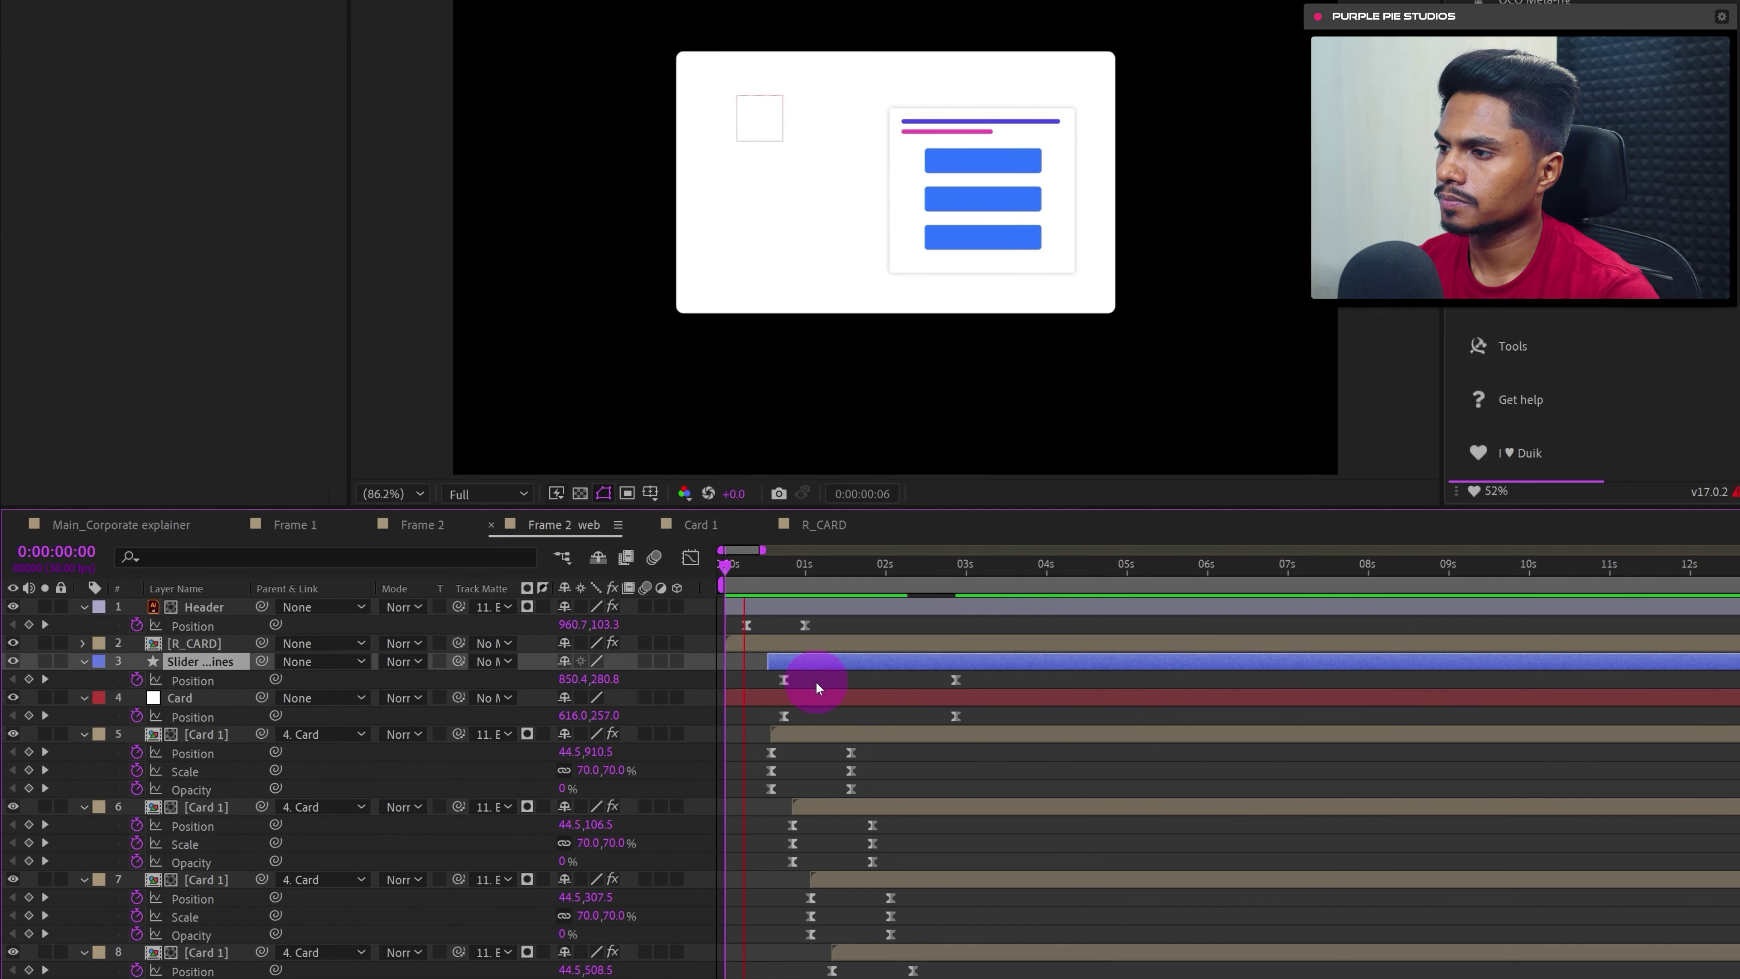
# - Shift all staggered Card 1 layers earlier together so the first one starts at about 0:00:00:10
pyautogui.click(749, 563)
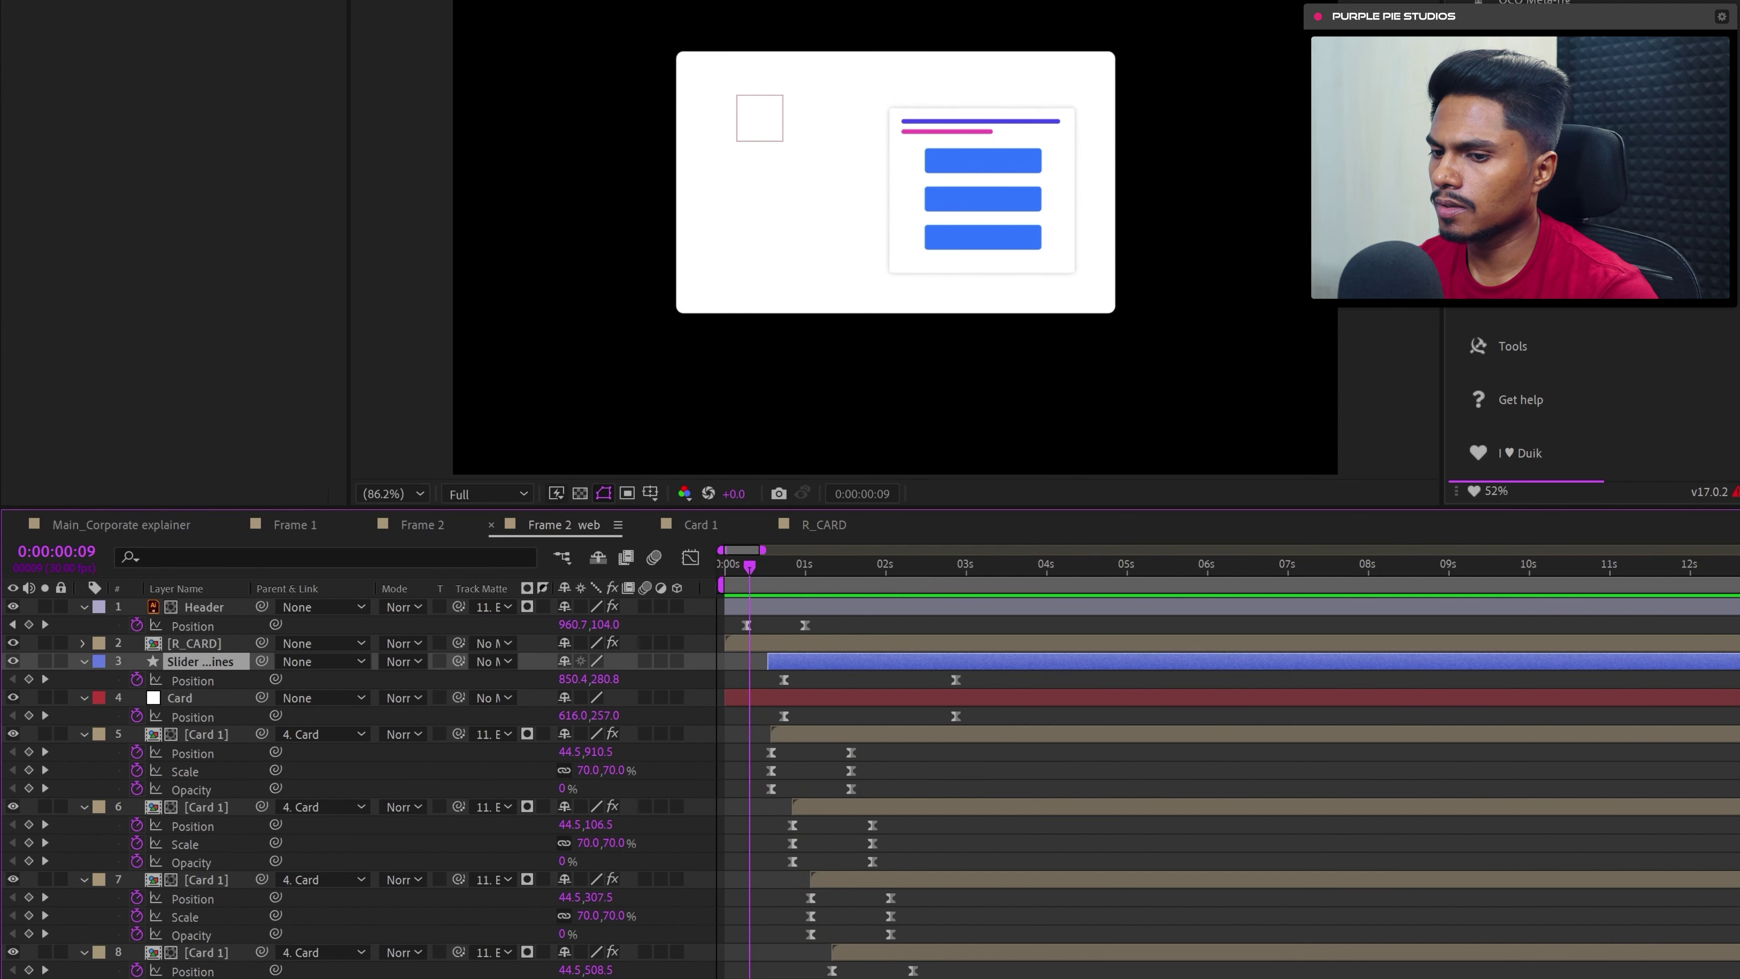
pyautogui.scroll(-3, 870, 789)
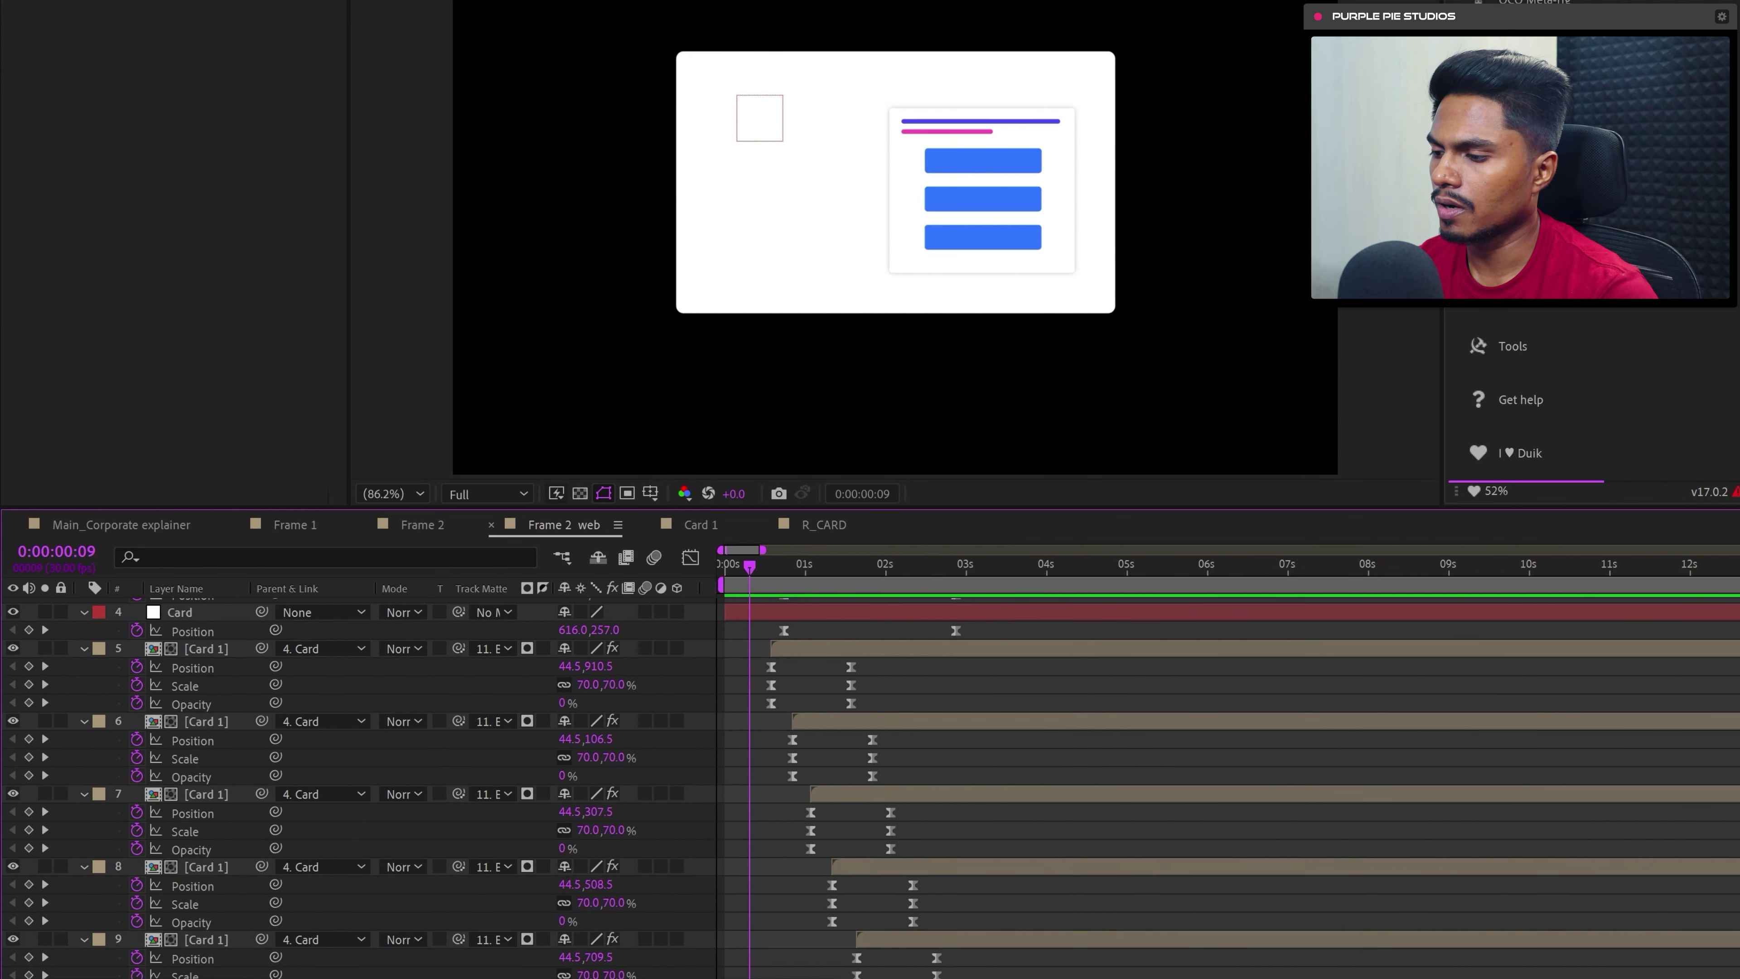
pyautogui.click(956, 651)
pyautogui.keyDown('shift'); pyautogui.click(1091, 960); pyautogui.keyUp('shift')
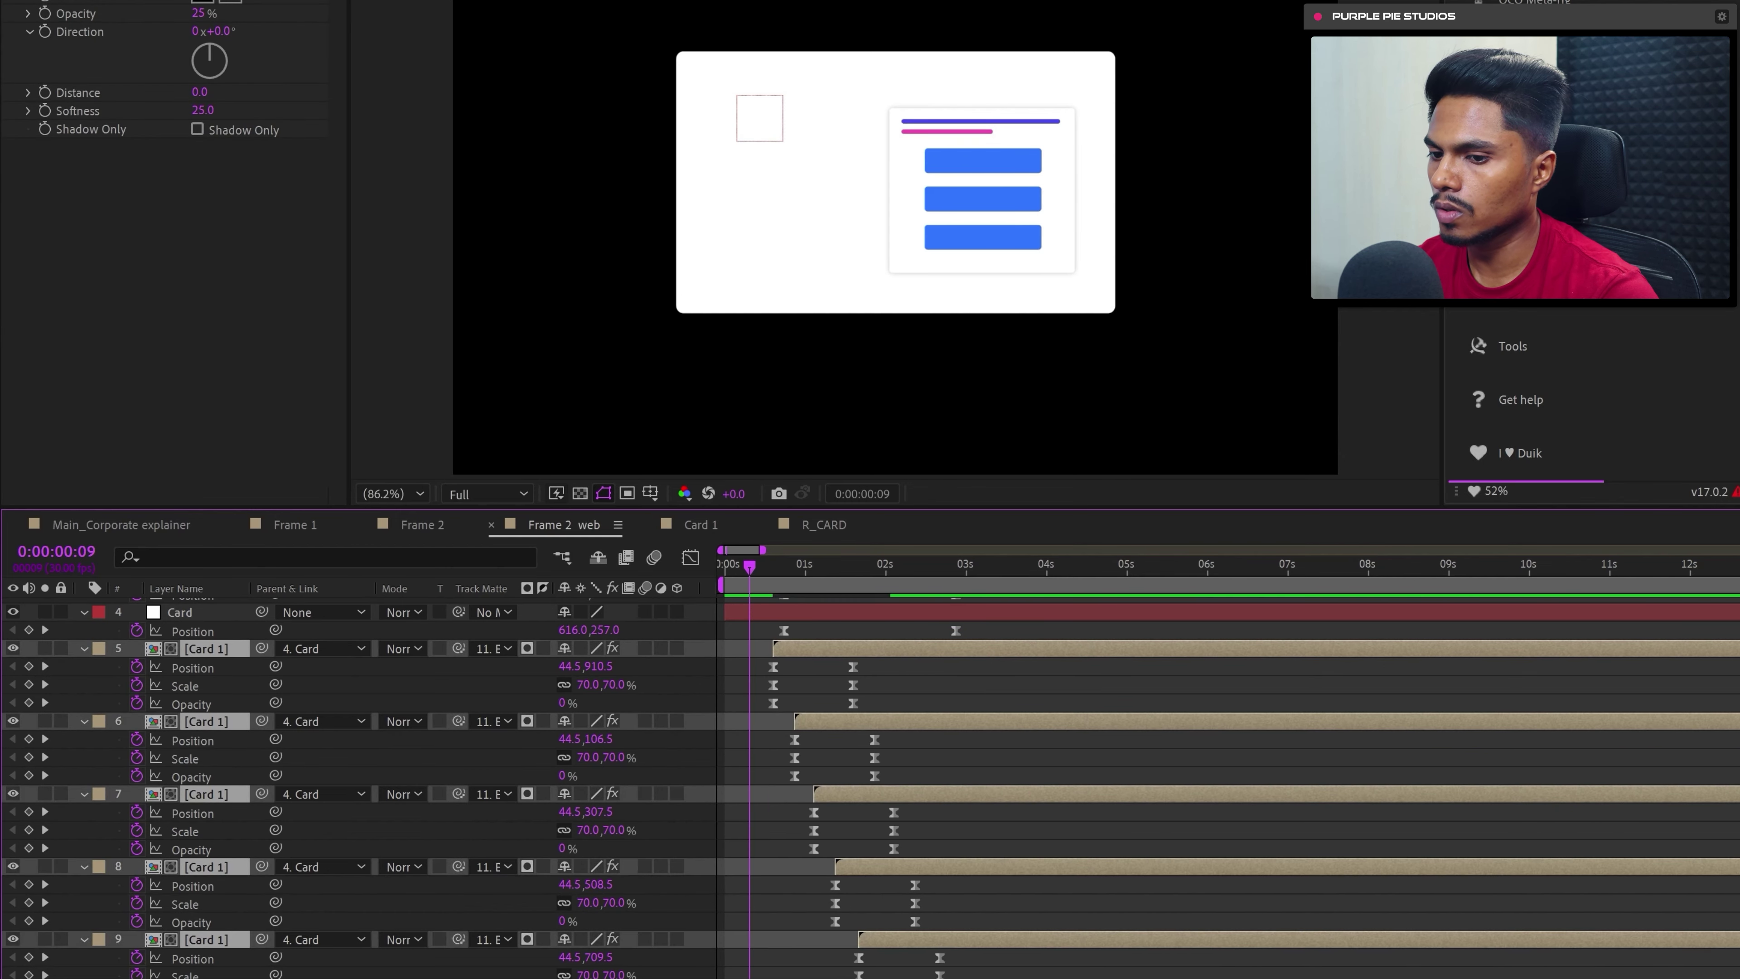
pyautogui.scroll(-2, 1091, 891)
pyautogui.scroll(4, 796, 735)
pyautogui.moveTo(795, 735); pyautogui.dragTo(774, 735)
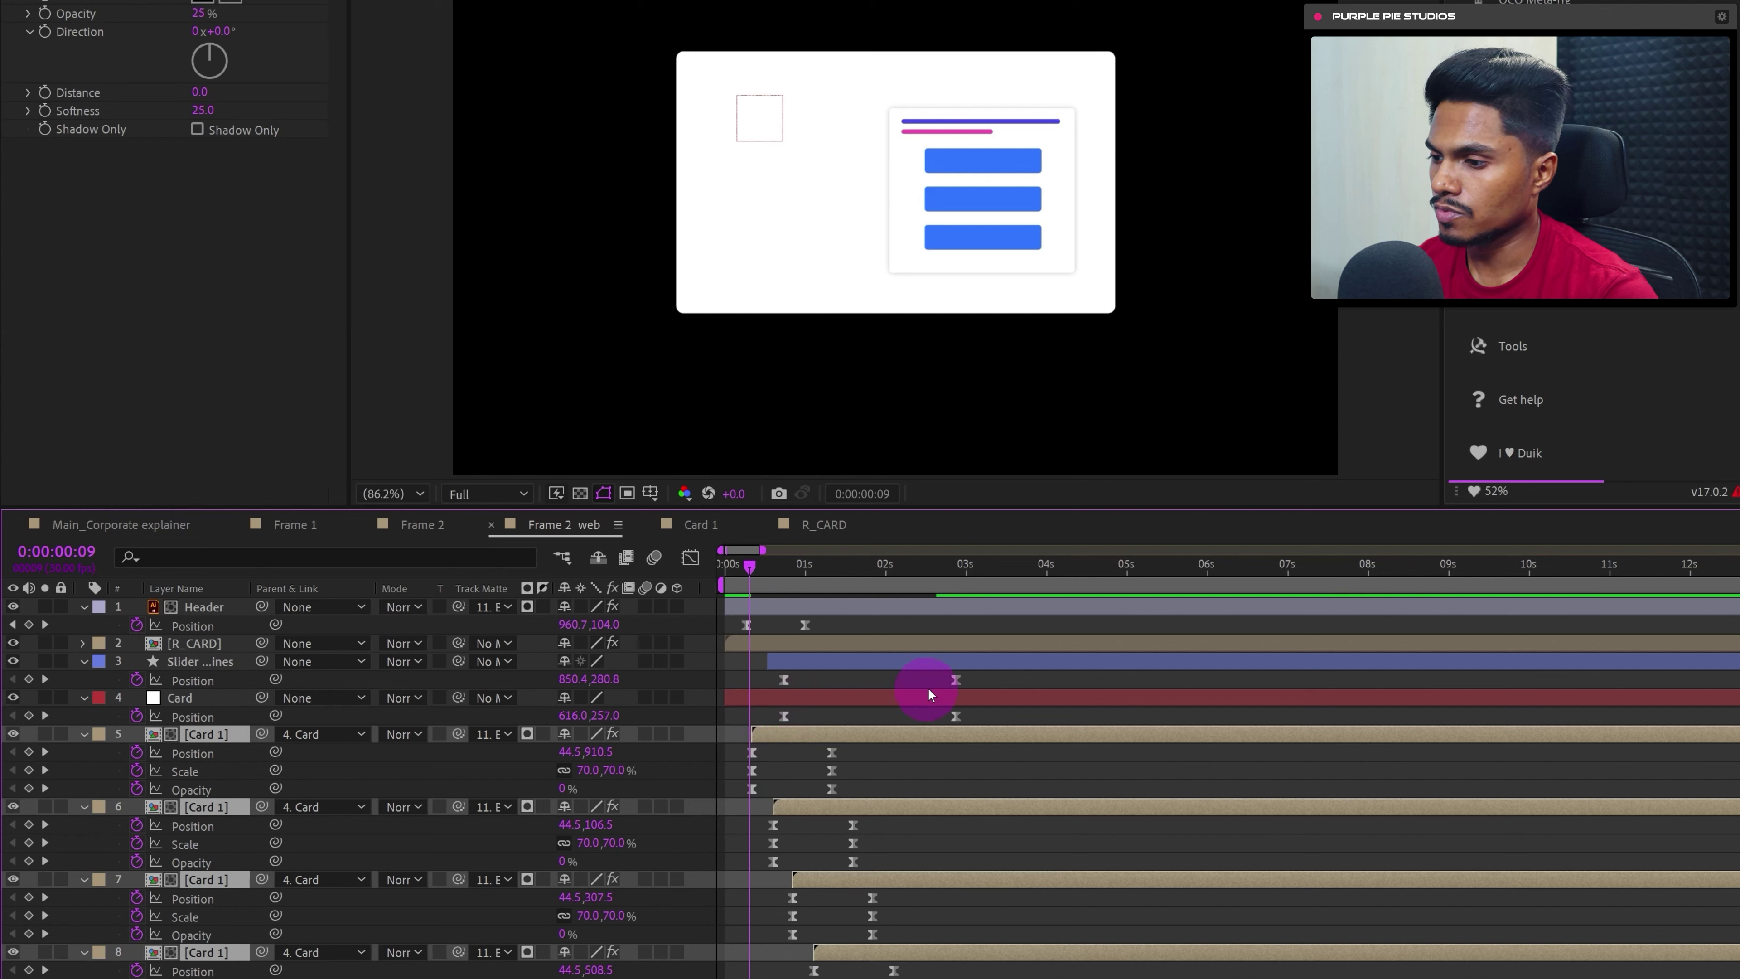
# - Move the first Position keyframes of the slider and Card null to about 0:00:00:18, start the slider layer earlier, and preview
pyautogui.moveTo(975, 676); pyautogui.dragTo(774, 717)
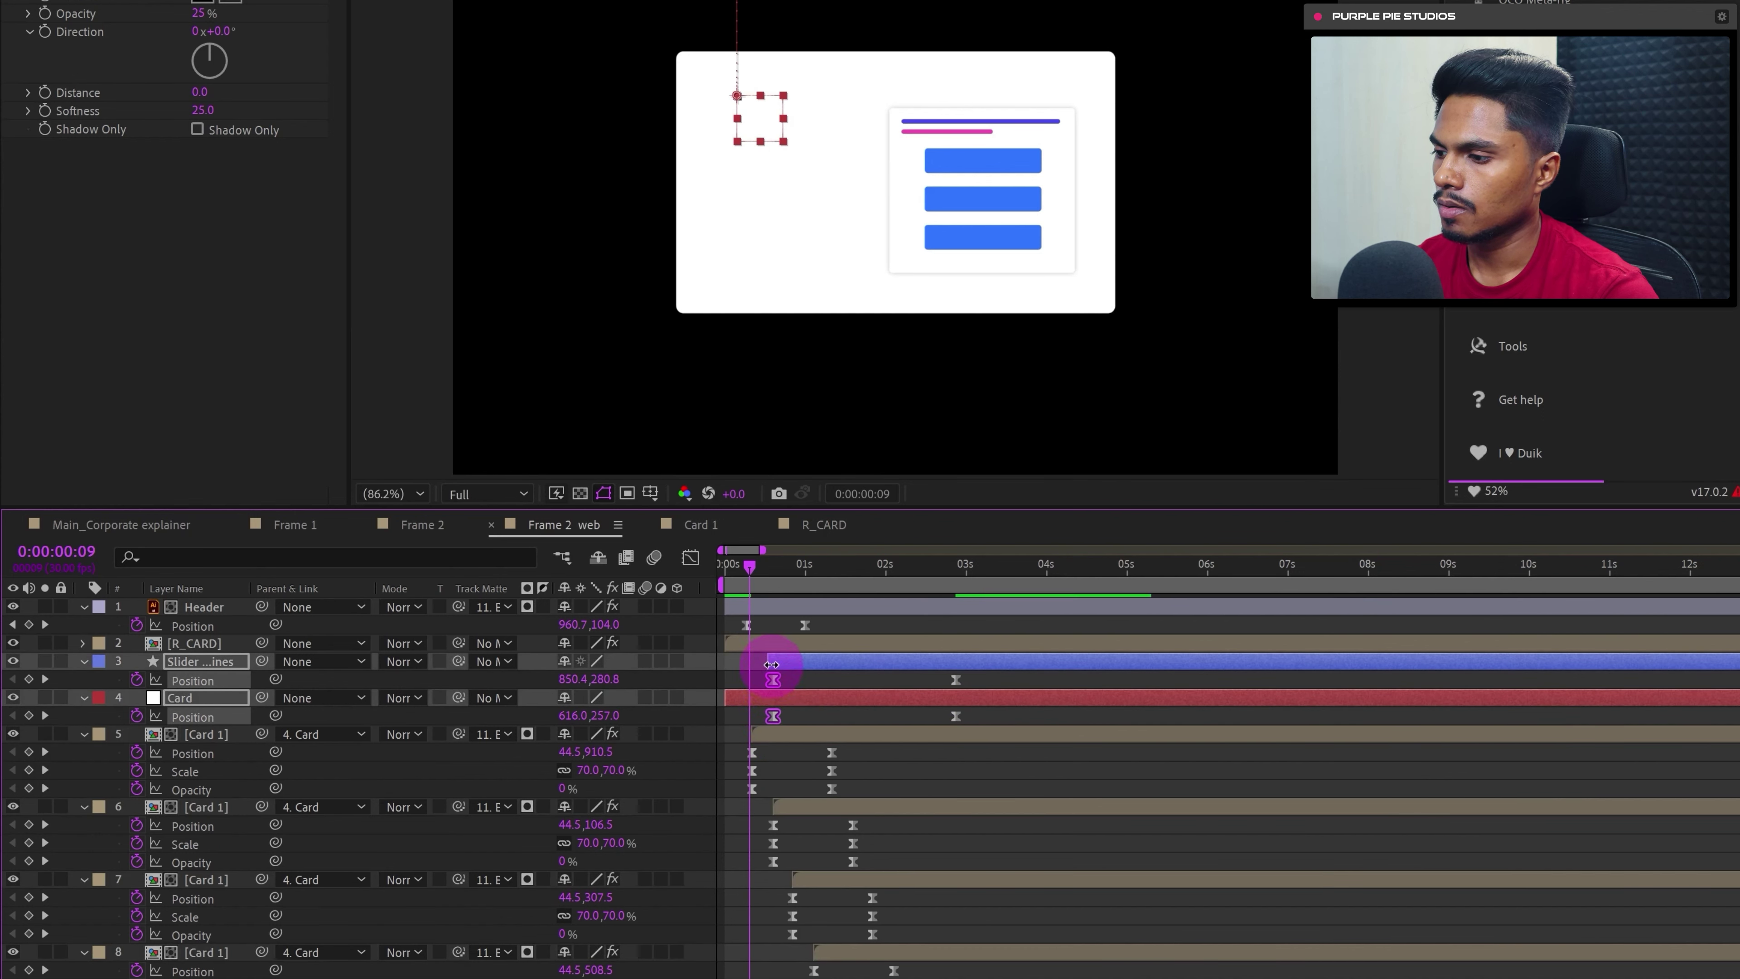
pyautogui.click(774, 617)
pyautogui.press('space')
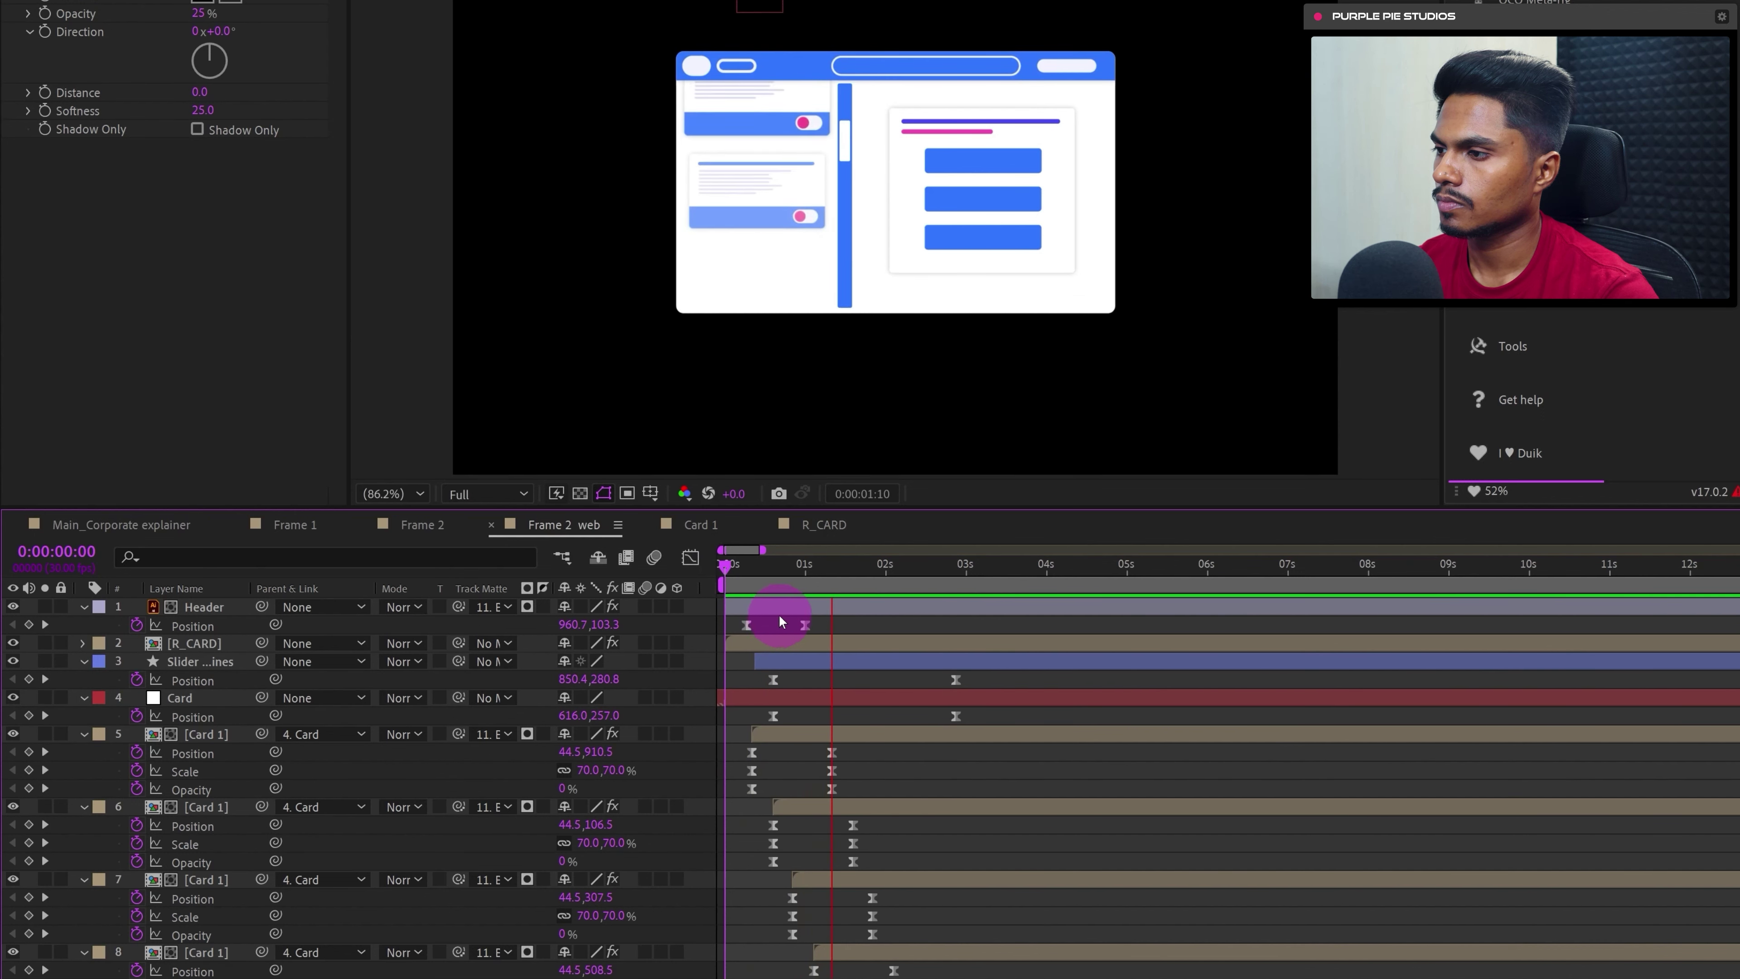
pyautogui.click(714, 570)
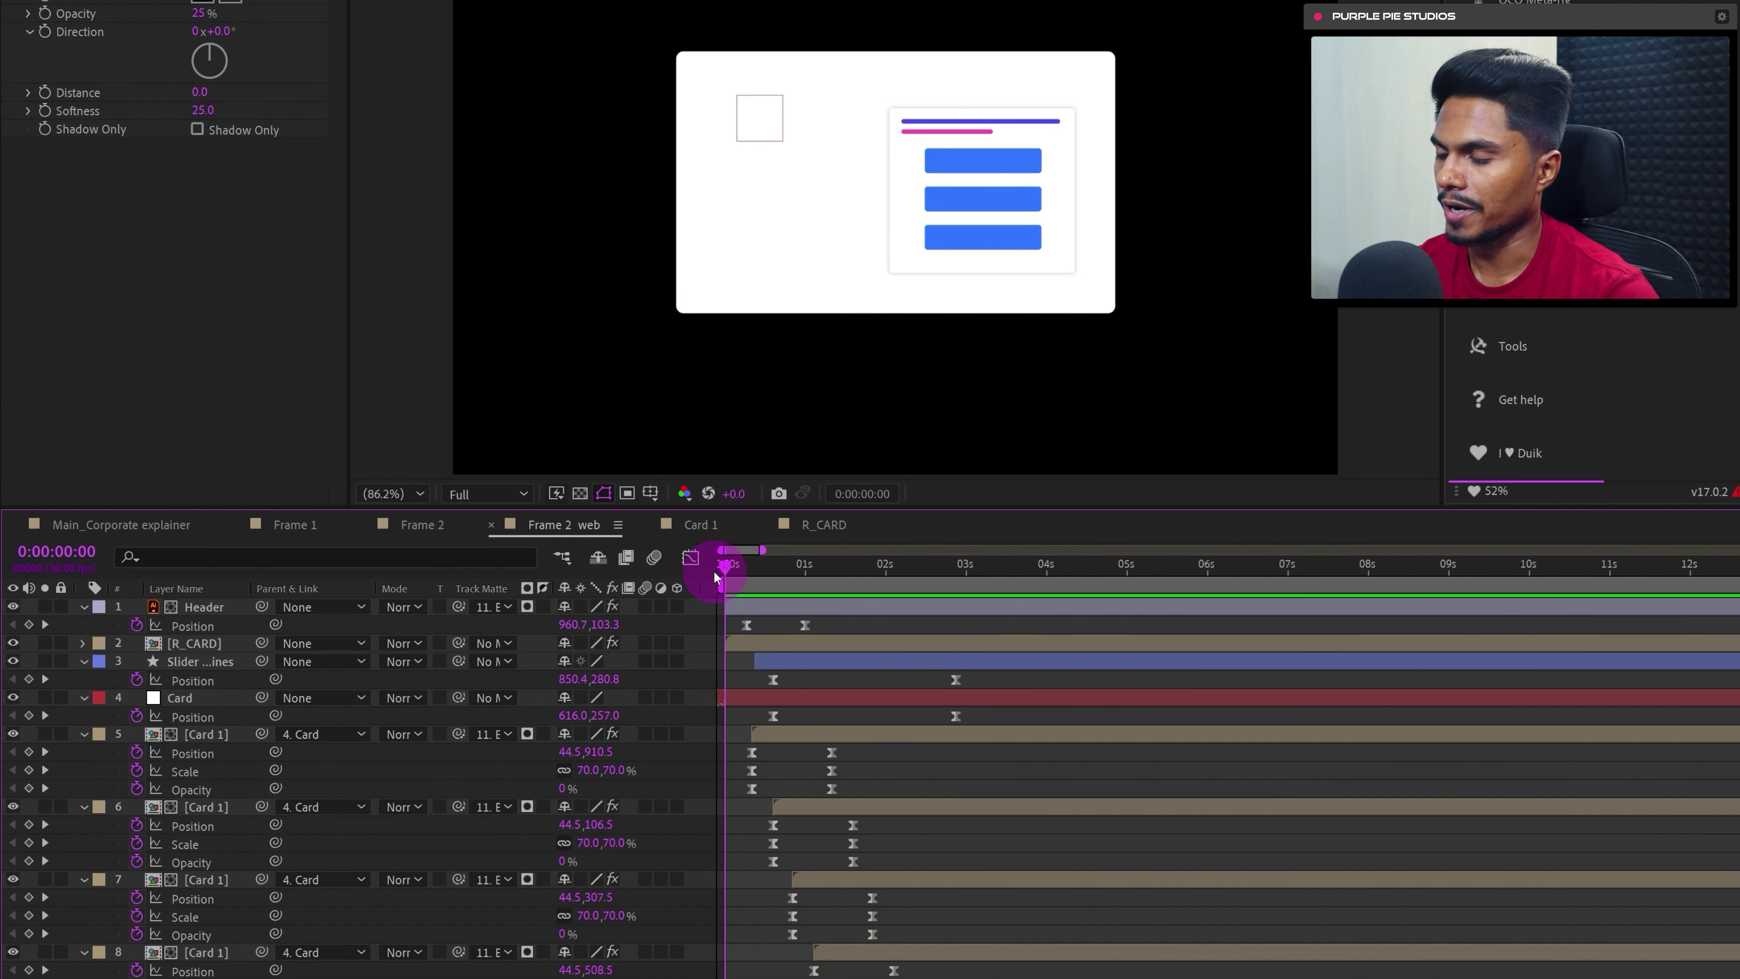
pyautogui.press('space')
# - Nudge the R_CARD layer up to Position 1149.0, 467.0 and trim its start to 0:00:00:27
pyautogui.click(917, 536)
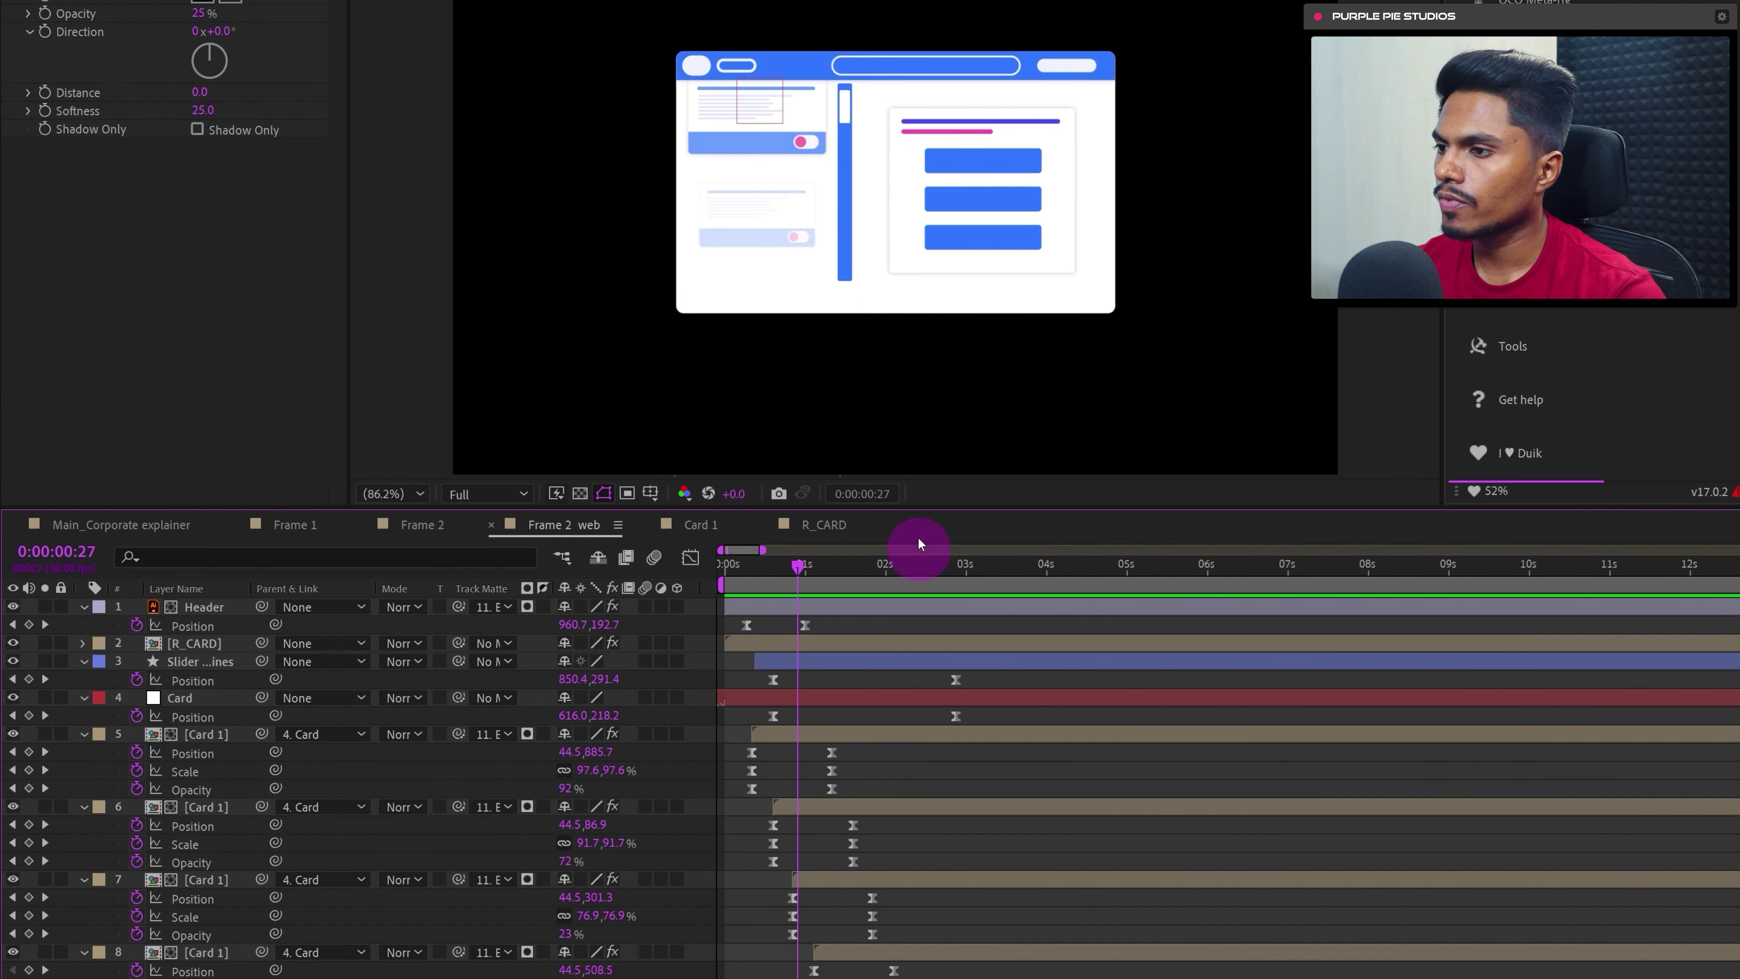
pyautogui.click(966, 166)
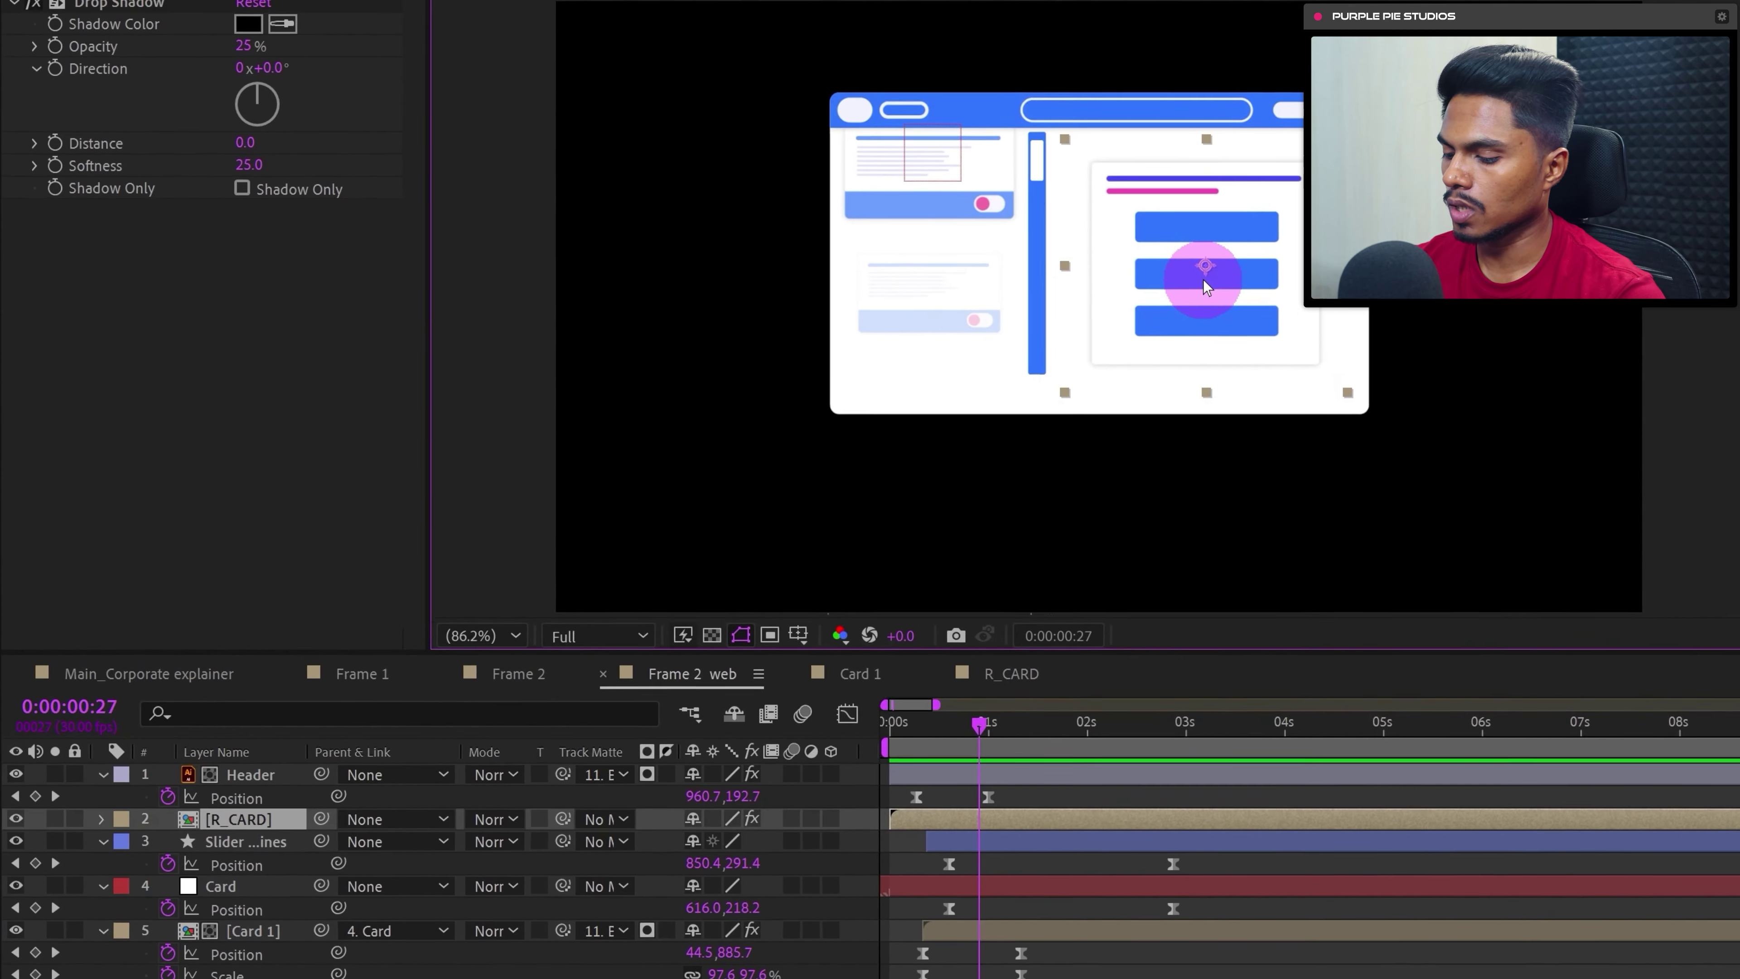
pyautogui.click(198, 649)
pyautogui.click(240, 820)
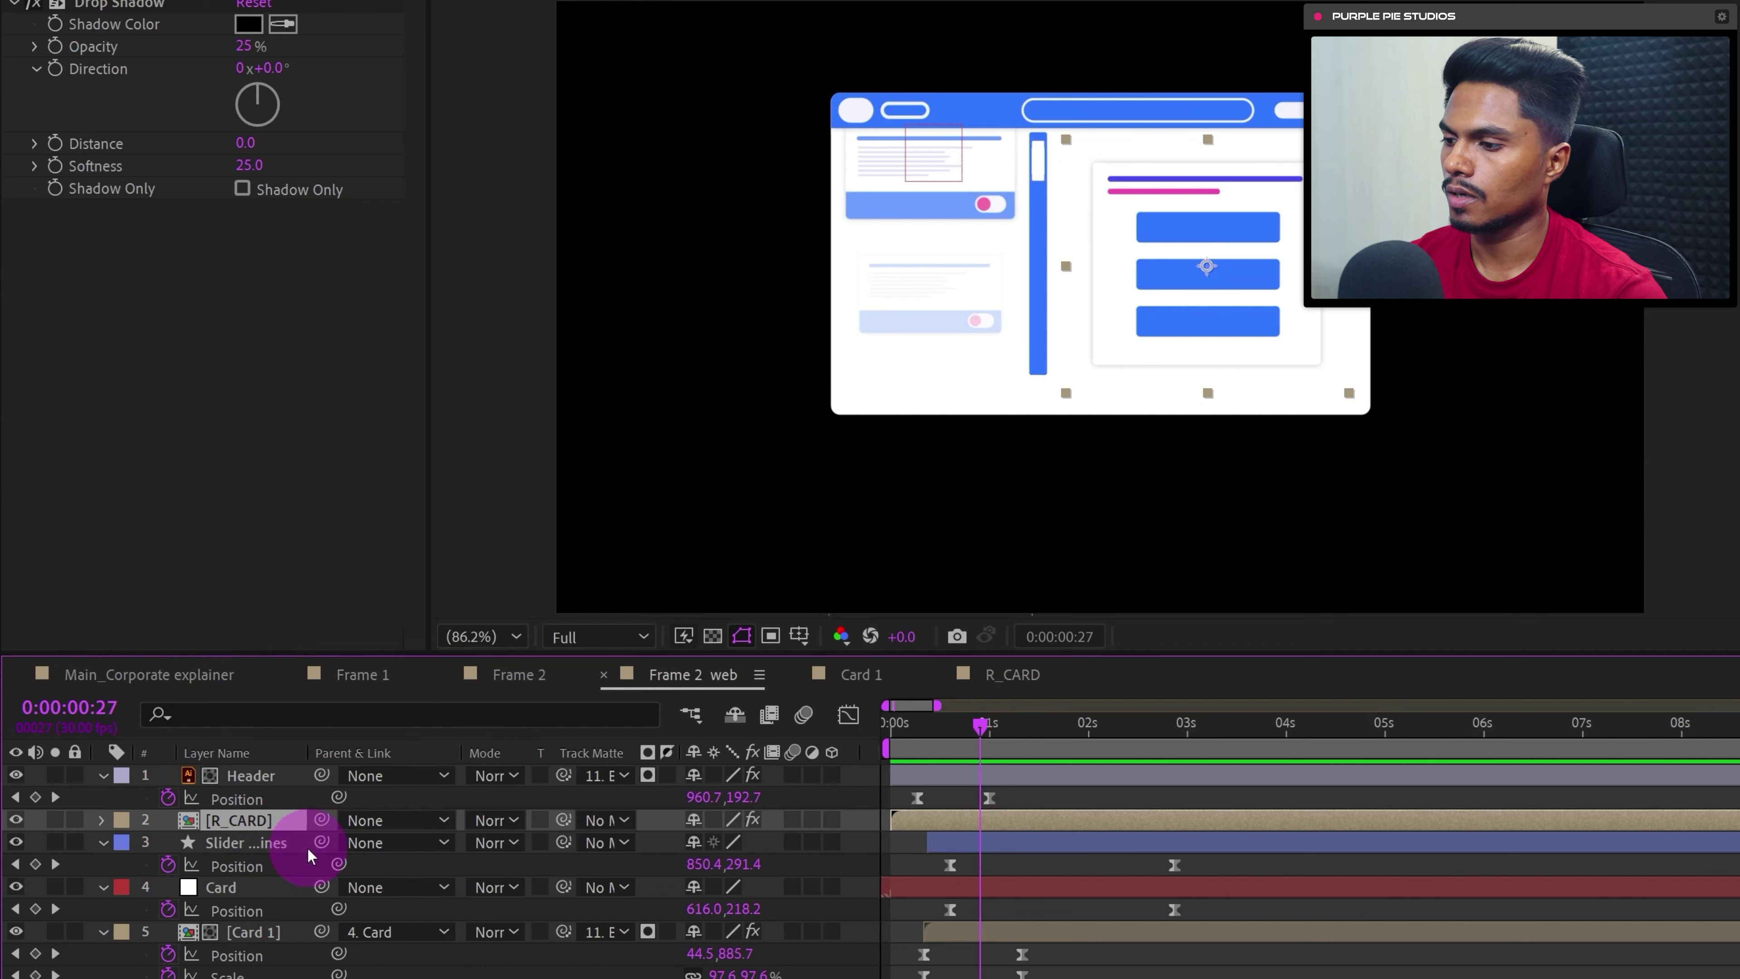
pyautogui.hotkey('alt', '[')
# - Start Position, Scale and Opacity keyframes on R_CARD at 0:00:00:27 and reveal all three properties
pyautogui.press('p')
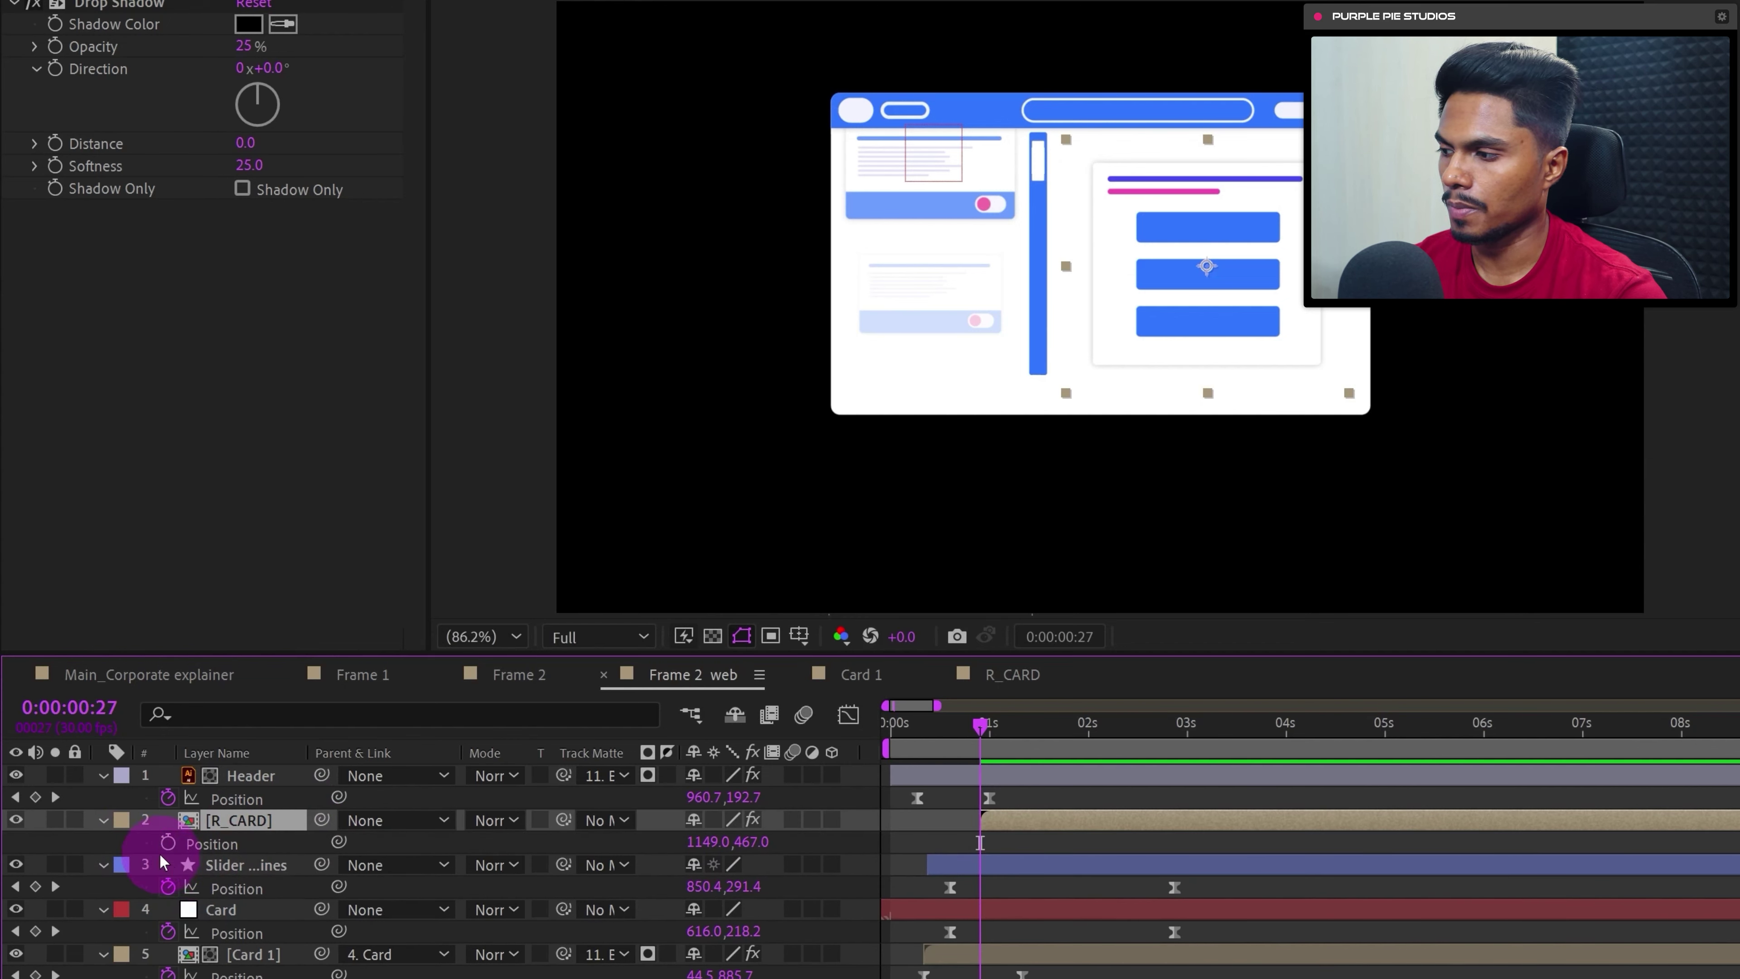
pyautogui.press('s')
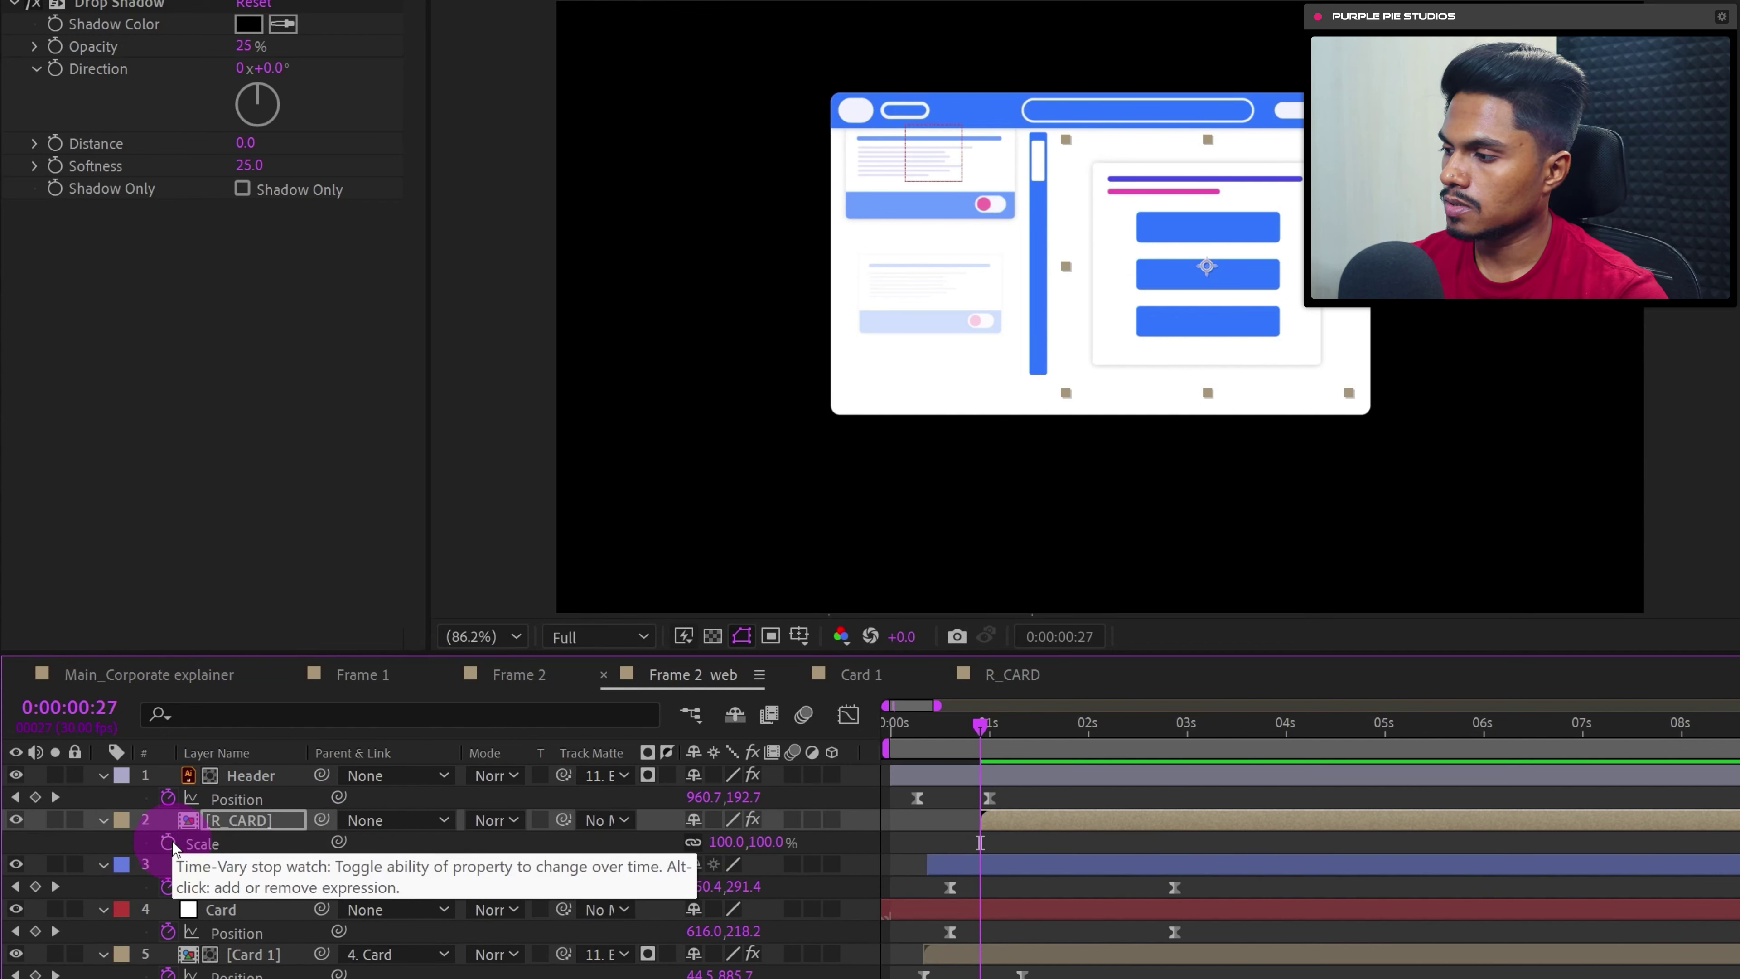
pyautogui.click(168, 841)
pyautogui.press('t')
pyautogui.click(168, 841)
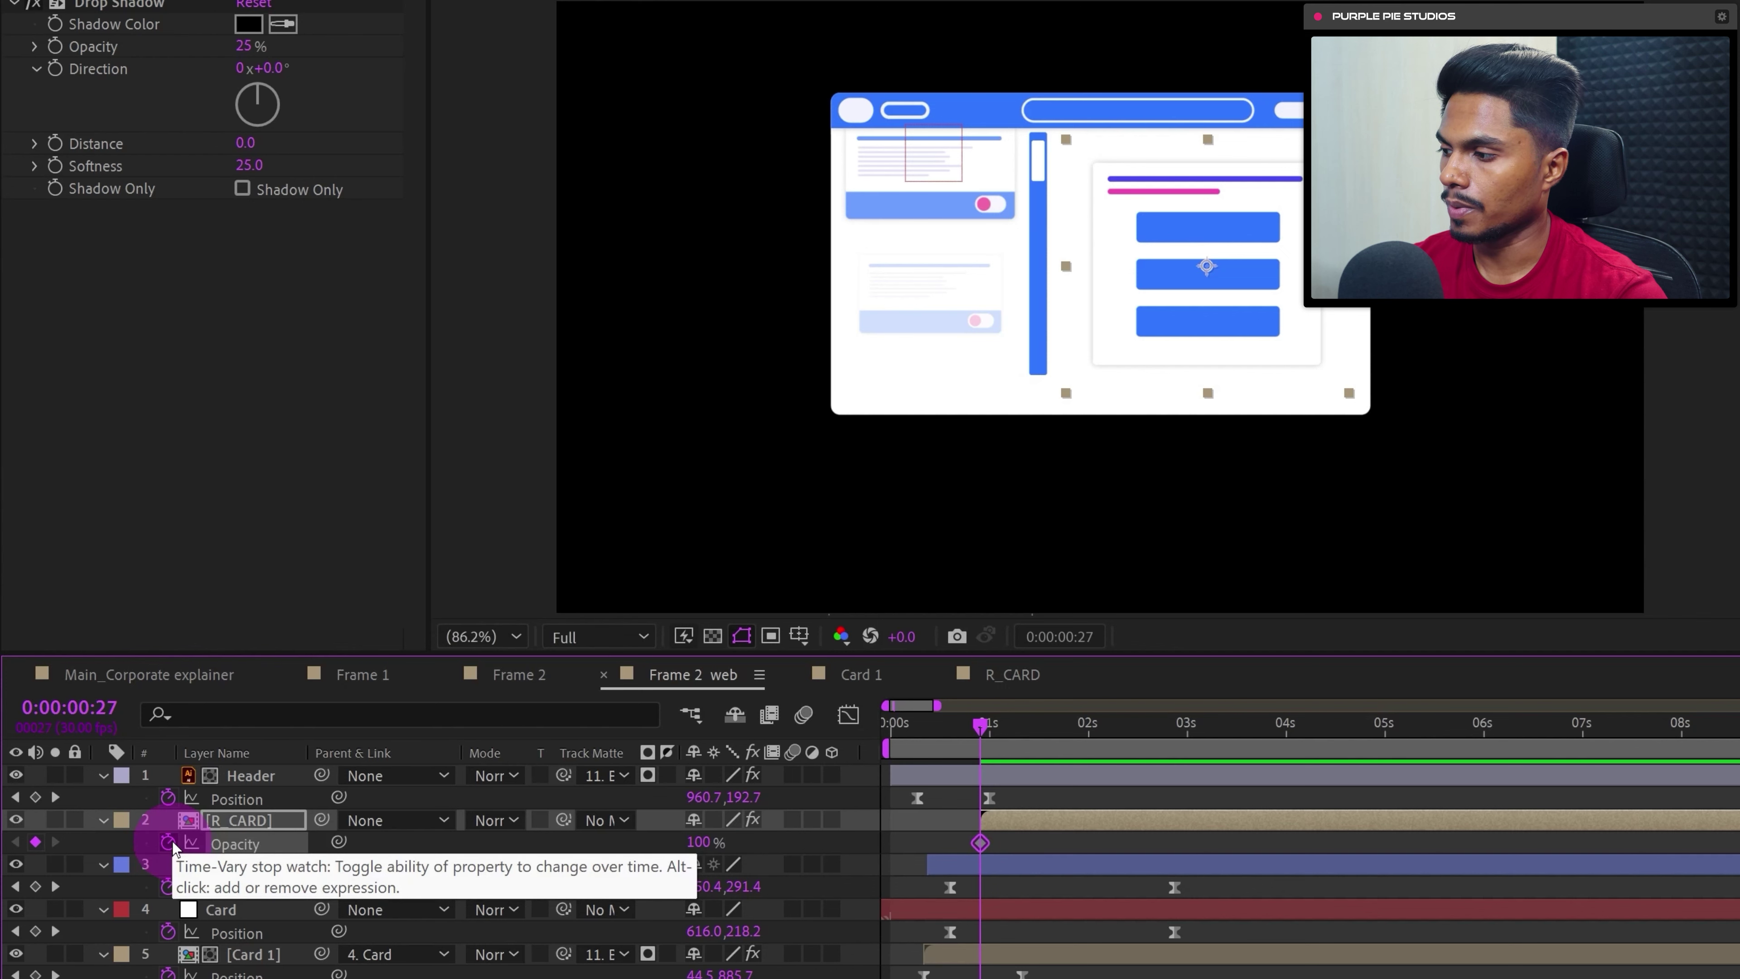
pyautogui.press('u')
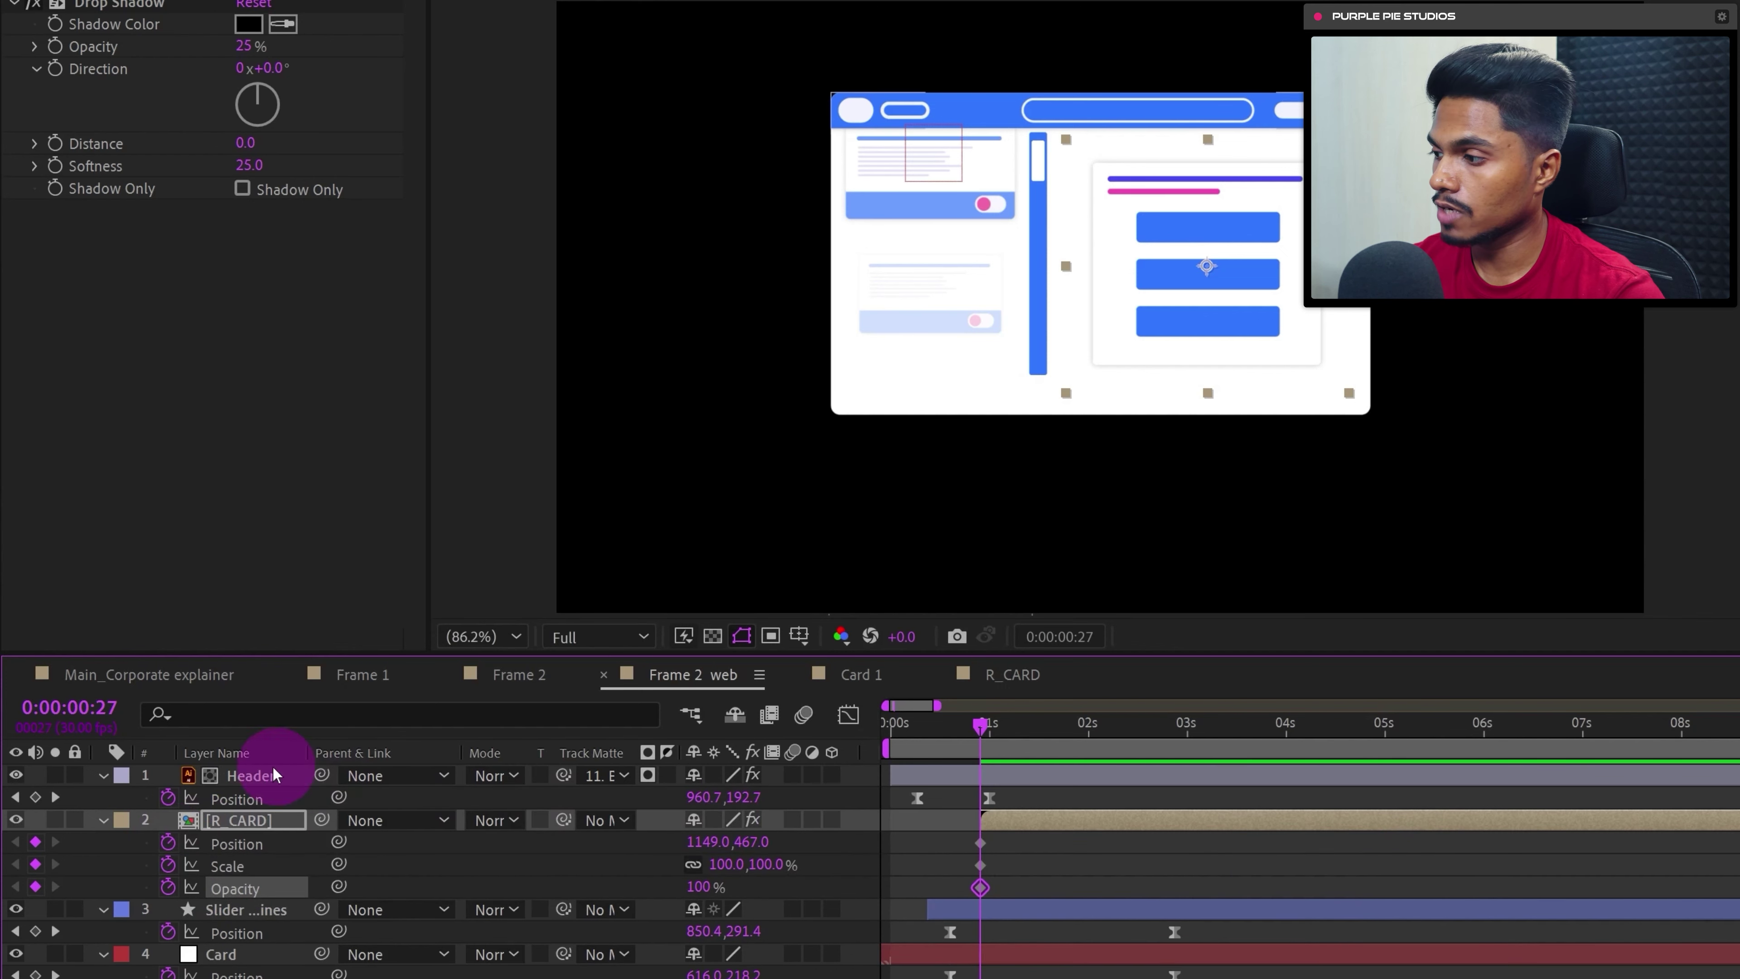
# - Advance 30 frames to 0:00:01:27 and add Position, Scale and Opacity keyframes on R_CARD with unchanged values
pyautogui.click(82, 709)
pyautogui.write('+')
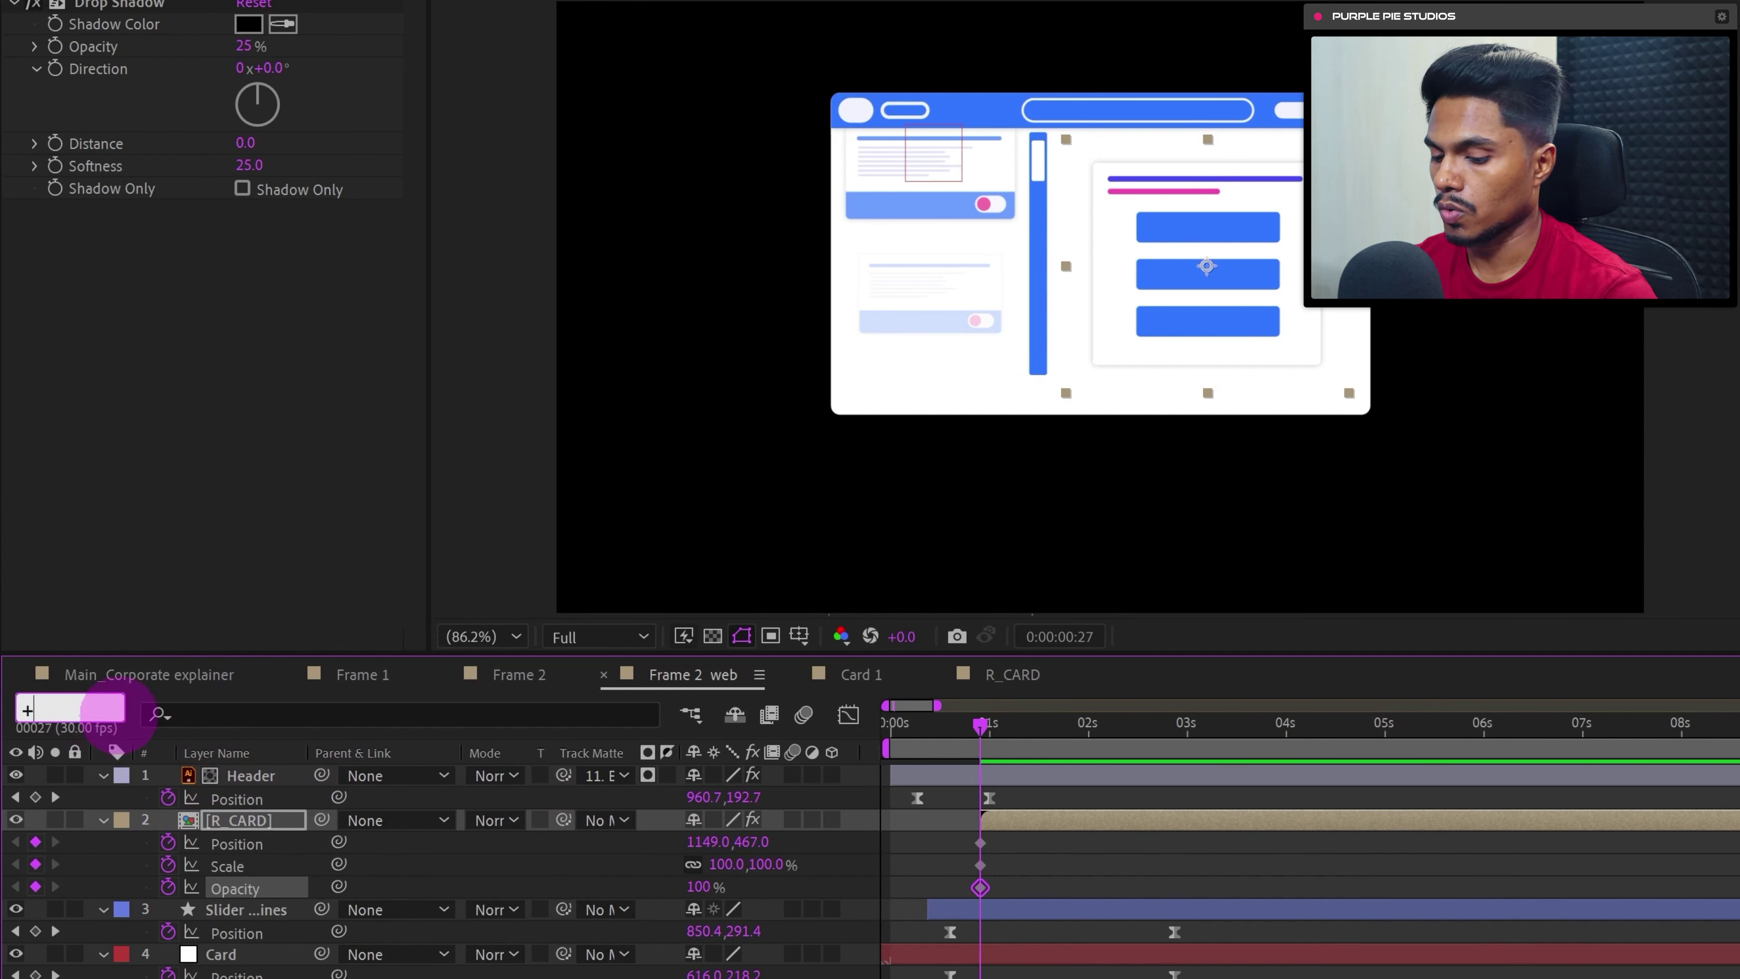
pyautogui.write('30')
pyautogui.press('Return')
pyautogui.click(36, 841)
pyautogui.click(36, 864)
pyautogui.click(36, 887)
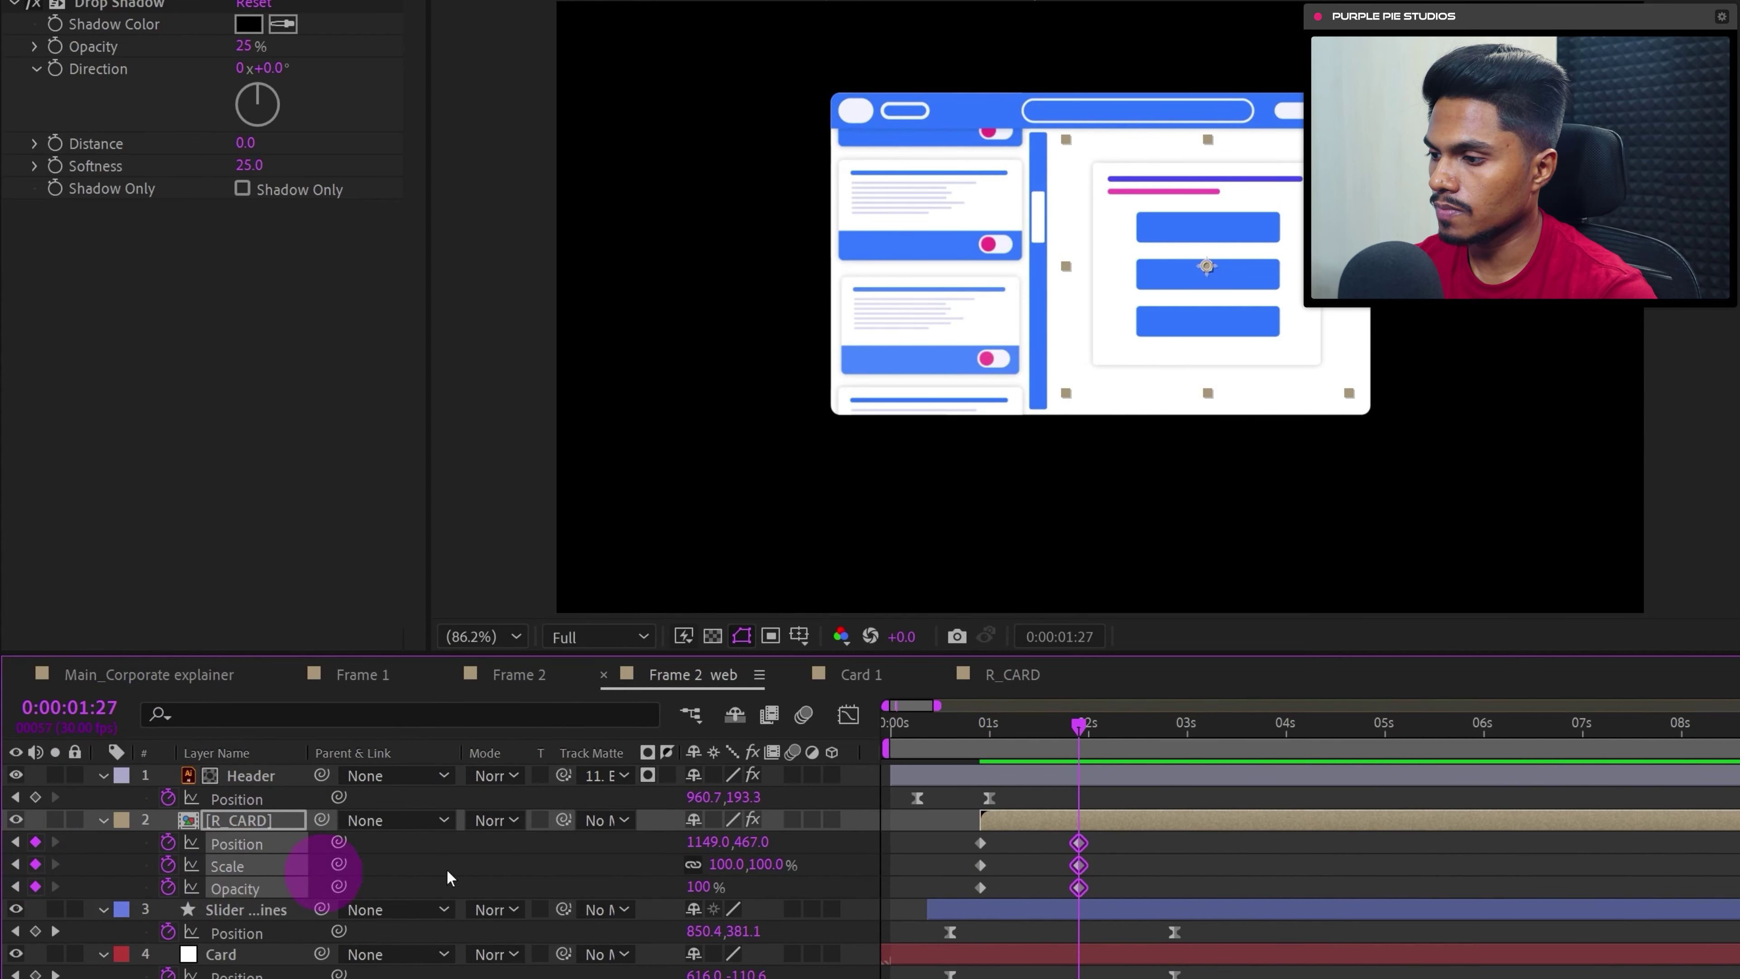
# - Back at 0:00:00:27, lower R_CARD to Position 1149.0, 498.0
pyautogui.click(981, 721)
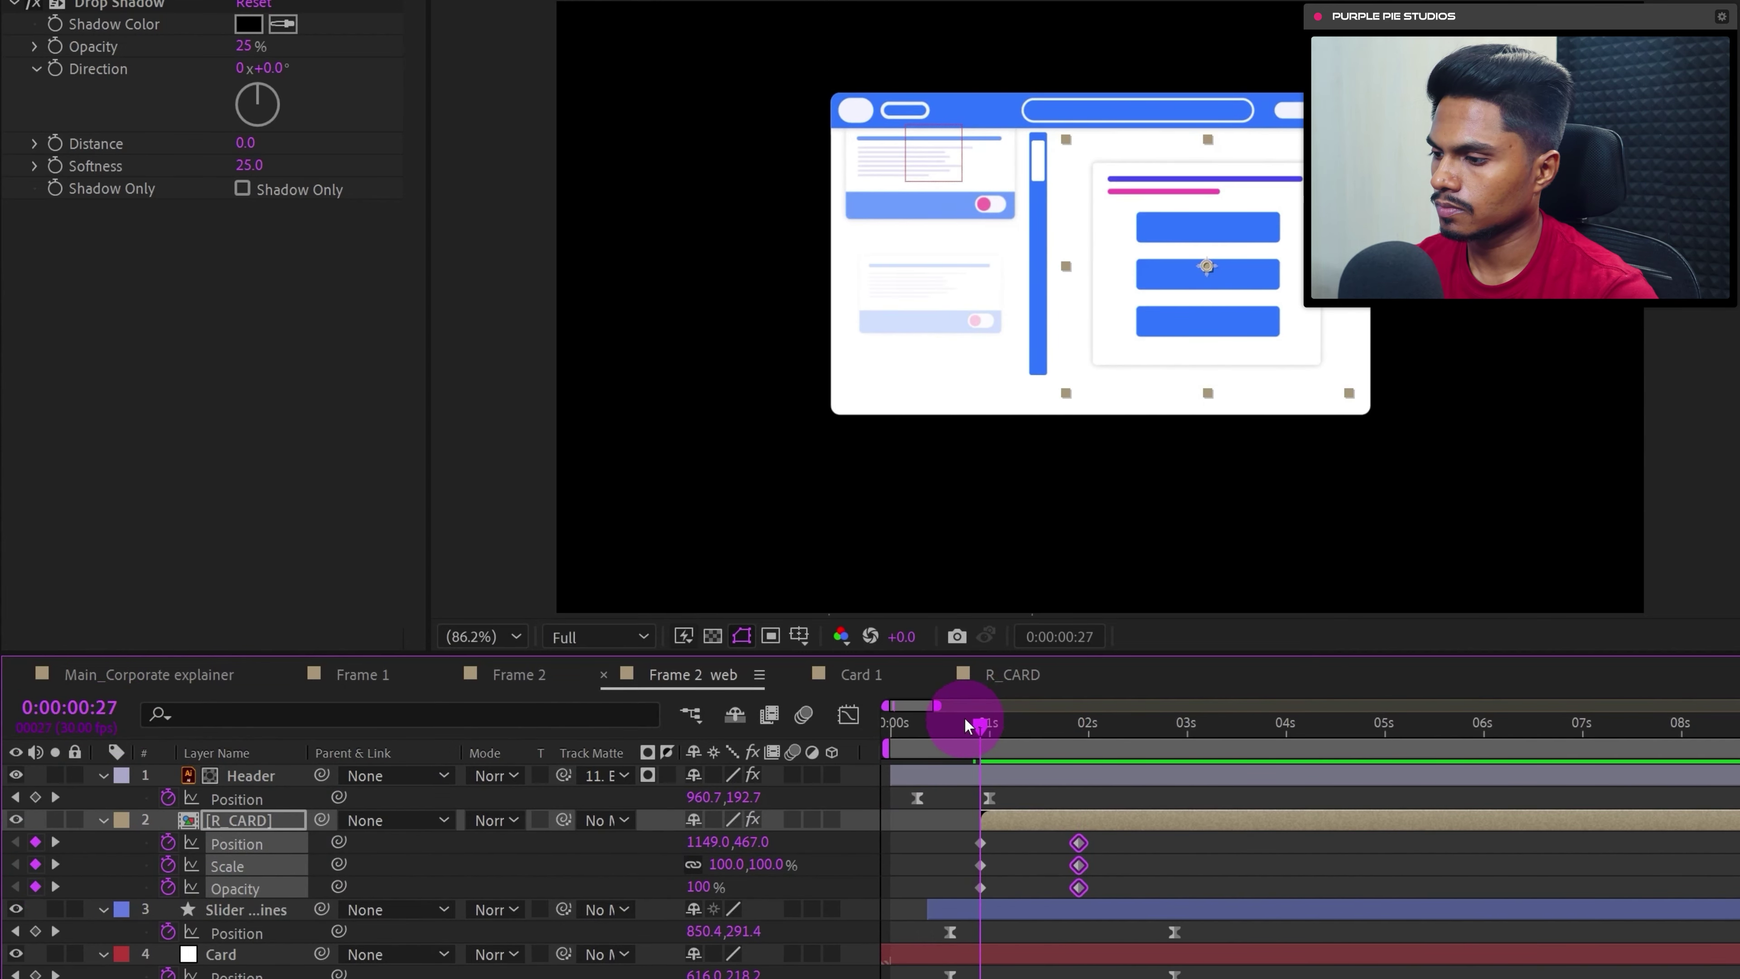
pyautogui.hotkey('shift', 'Down')
pyautogui.hotkey('shift', 'Down')
pyautogui.hotkey('shift', 'Down')
pyautogui.press('Down')
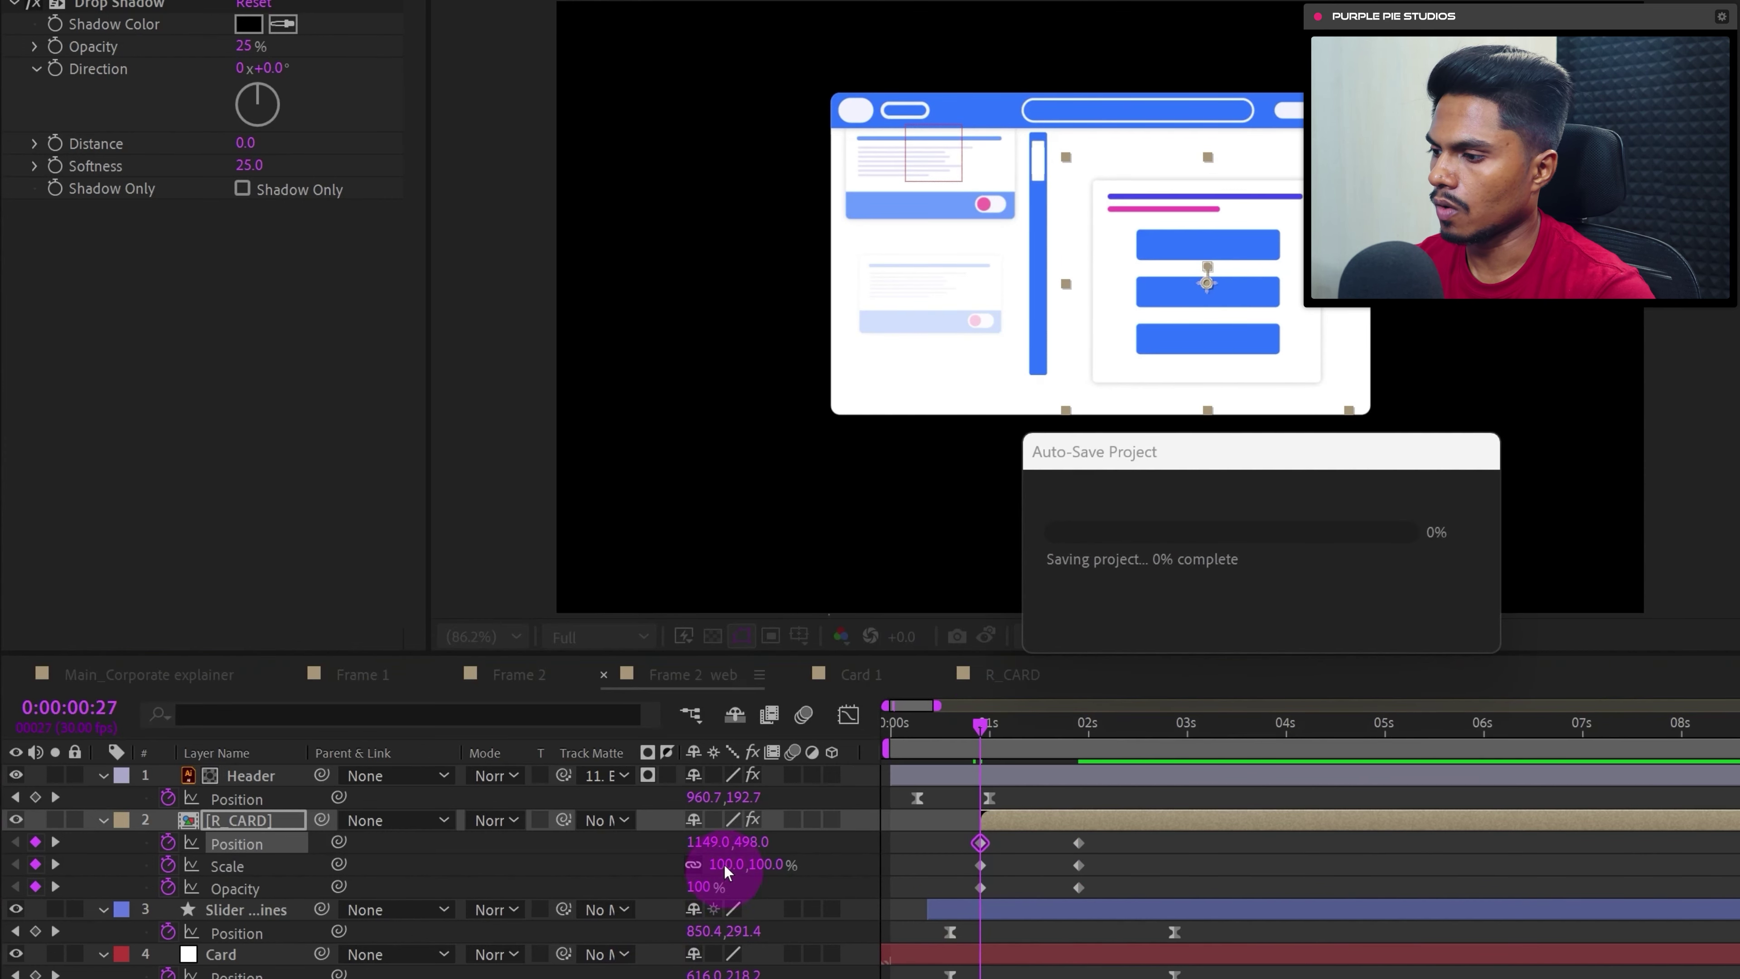
# - Set R_CARD's starting Scale to 70% and Opacity to 0% at 0:00:00:27
pyautogui.click(745, 864)
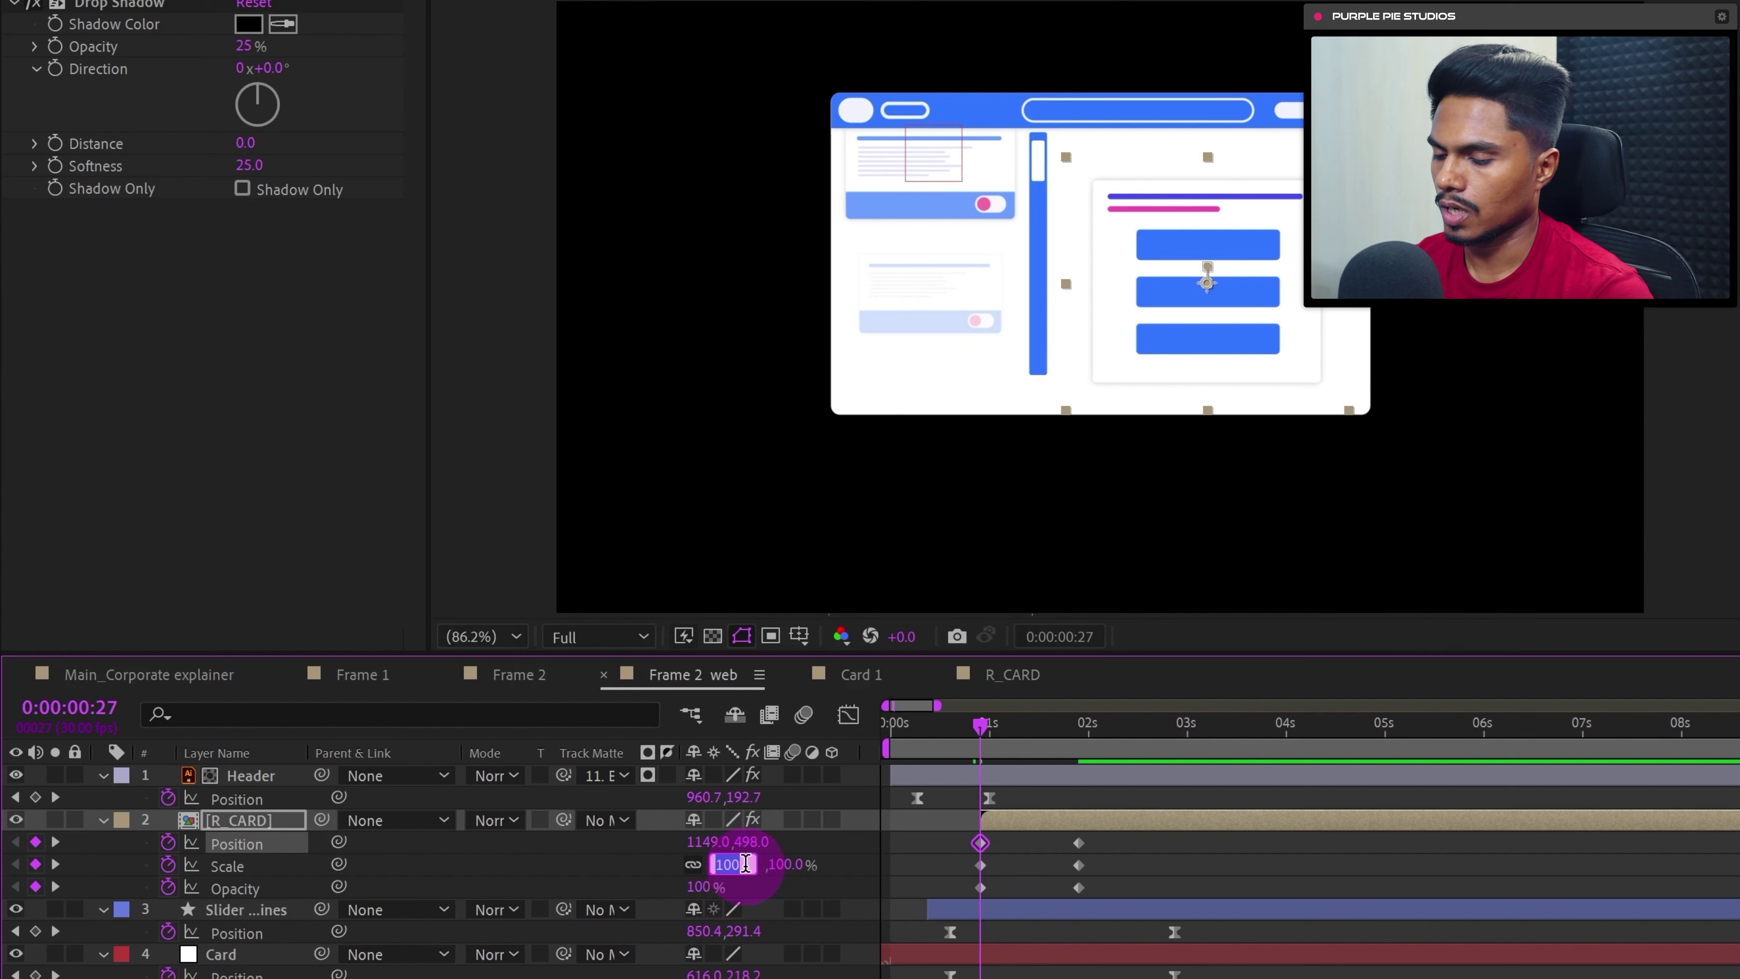
pyautogui.write('80')
pyautogui.press('Return')
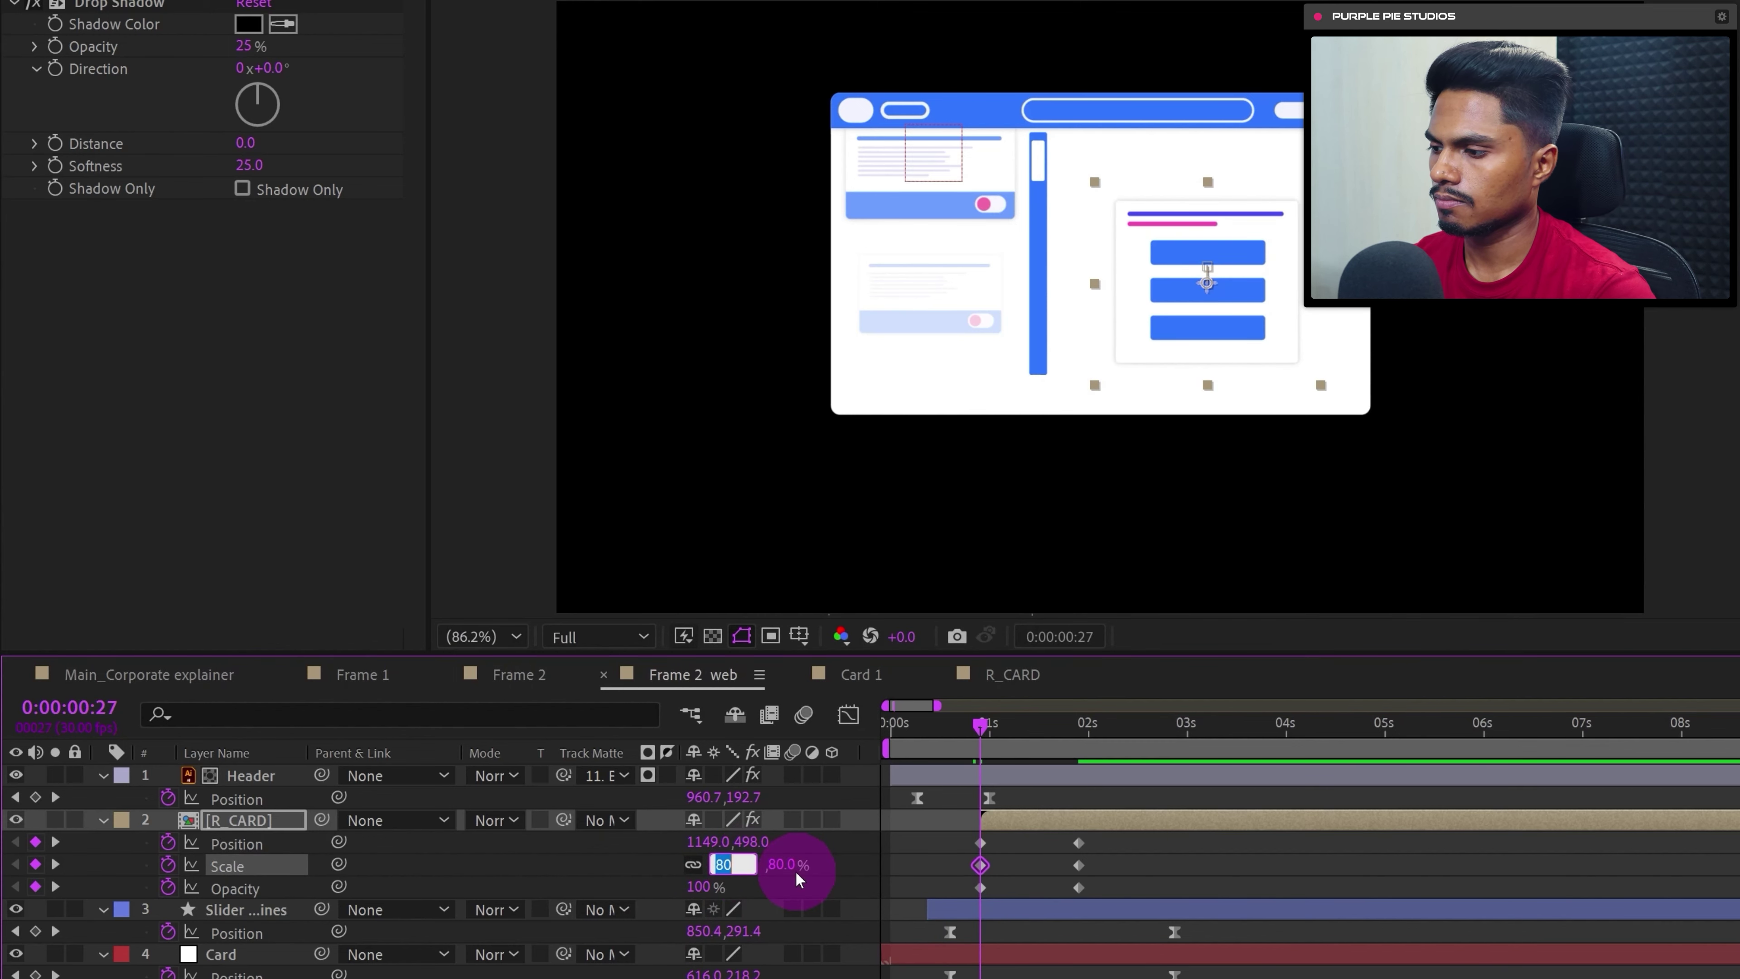
pyautogui.write('70')
pyautogui.press('Return')
pyautogui.moveTo(699, 891); pyautogui.dragTo(230, 884)
pyautogui.click(765, 894)
# - Apply Easy Ease to all of R_CARD's Position, Scale and Opacity keyframes
pyautogui.moveTo(1119, 838); pyautogui.dragTo(929, 894)
pyautogui.press('F9')
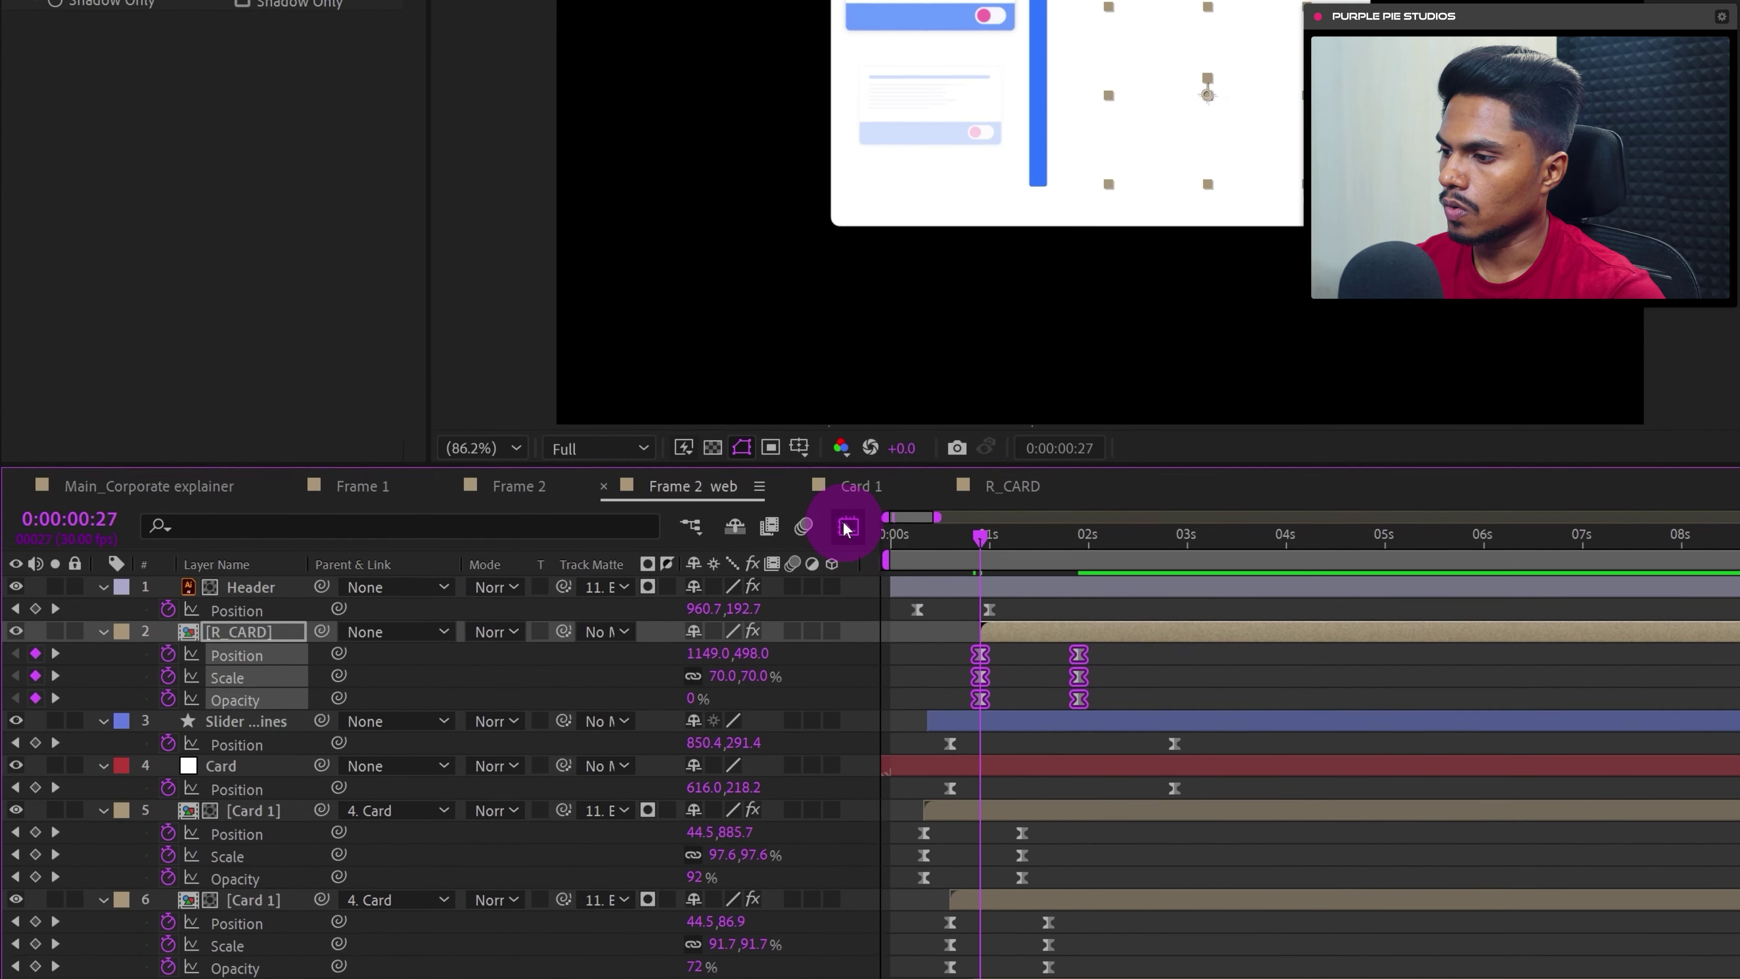
# - Reshape the speed curve of R_CARD's entrance keyframes for a fast start and slow finish, and preview the entrance
pyautogui.click(848, 715)
pyautogui.moveTo(1051, 863); pyautogui.dragTo(991, 887)
pyautogui.press('=')
pyautogui.click(849, 438)
pyautogui.moveTo(928, 449); pyautogui.dragTo(871, 453)
pyautogui.click(949, 562)
pyautogui.press('space')
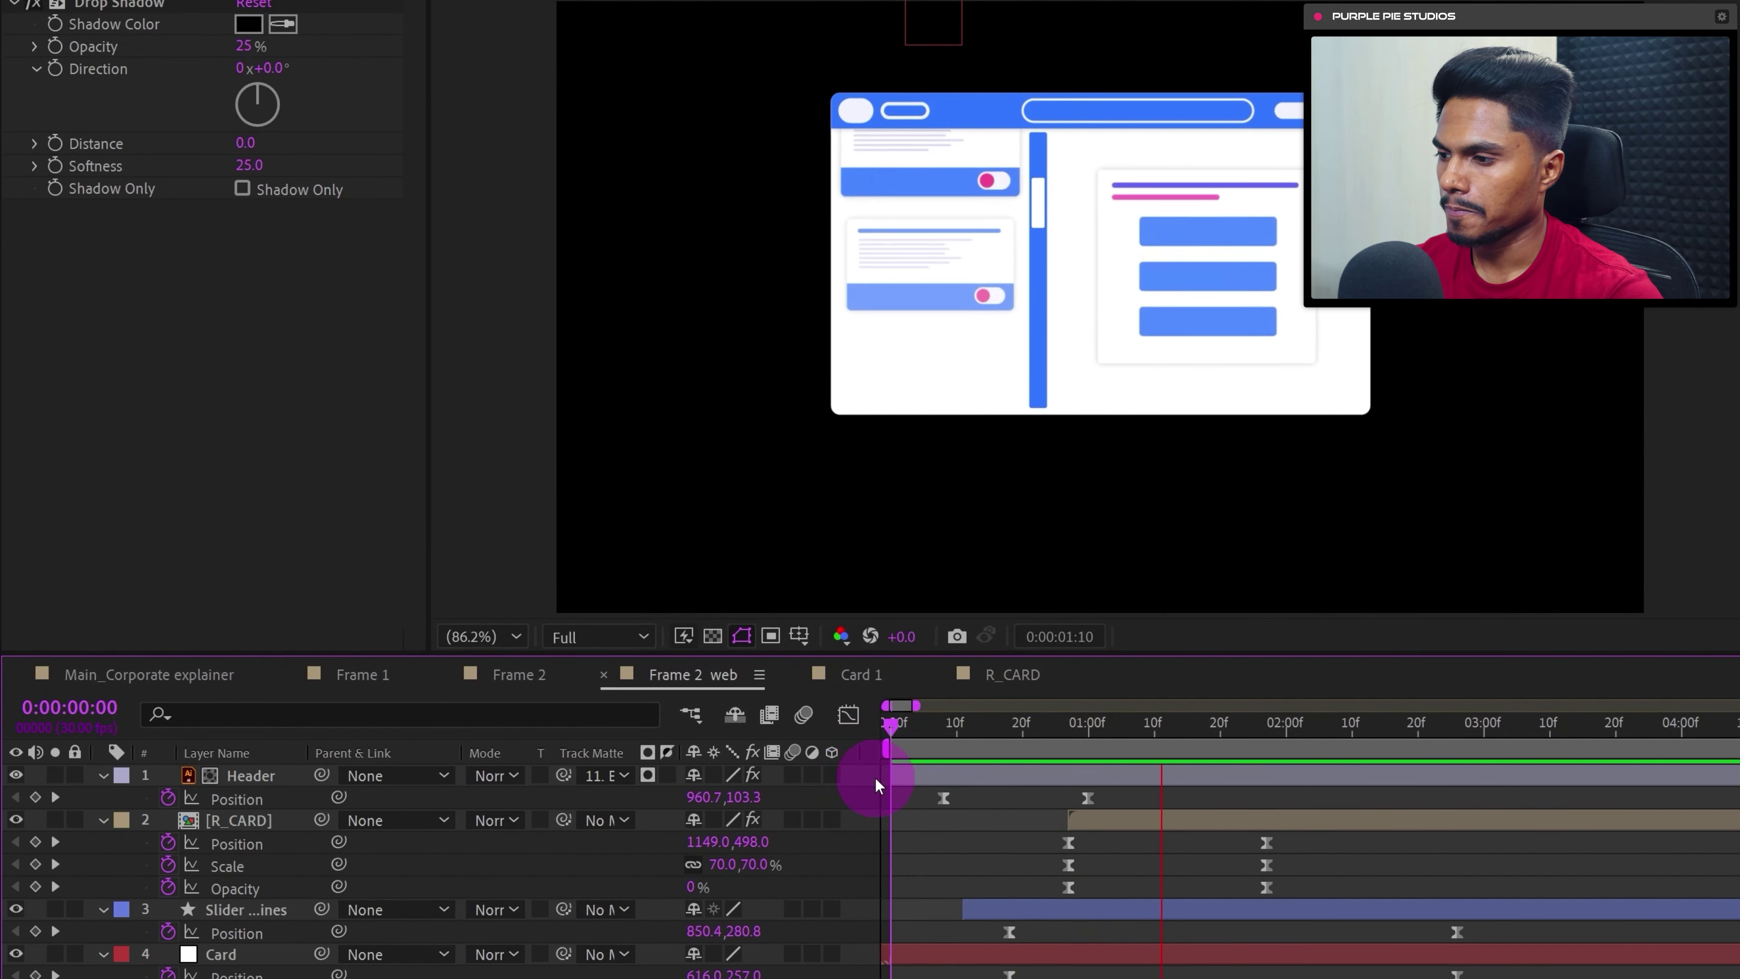
pyautogui.moveTo(1083, 725); pyautogui.dragTo(1150, 772)
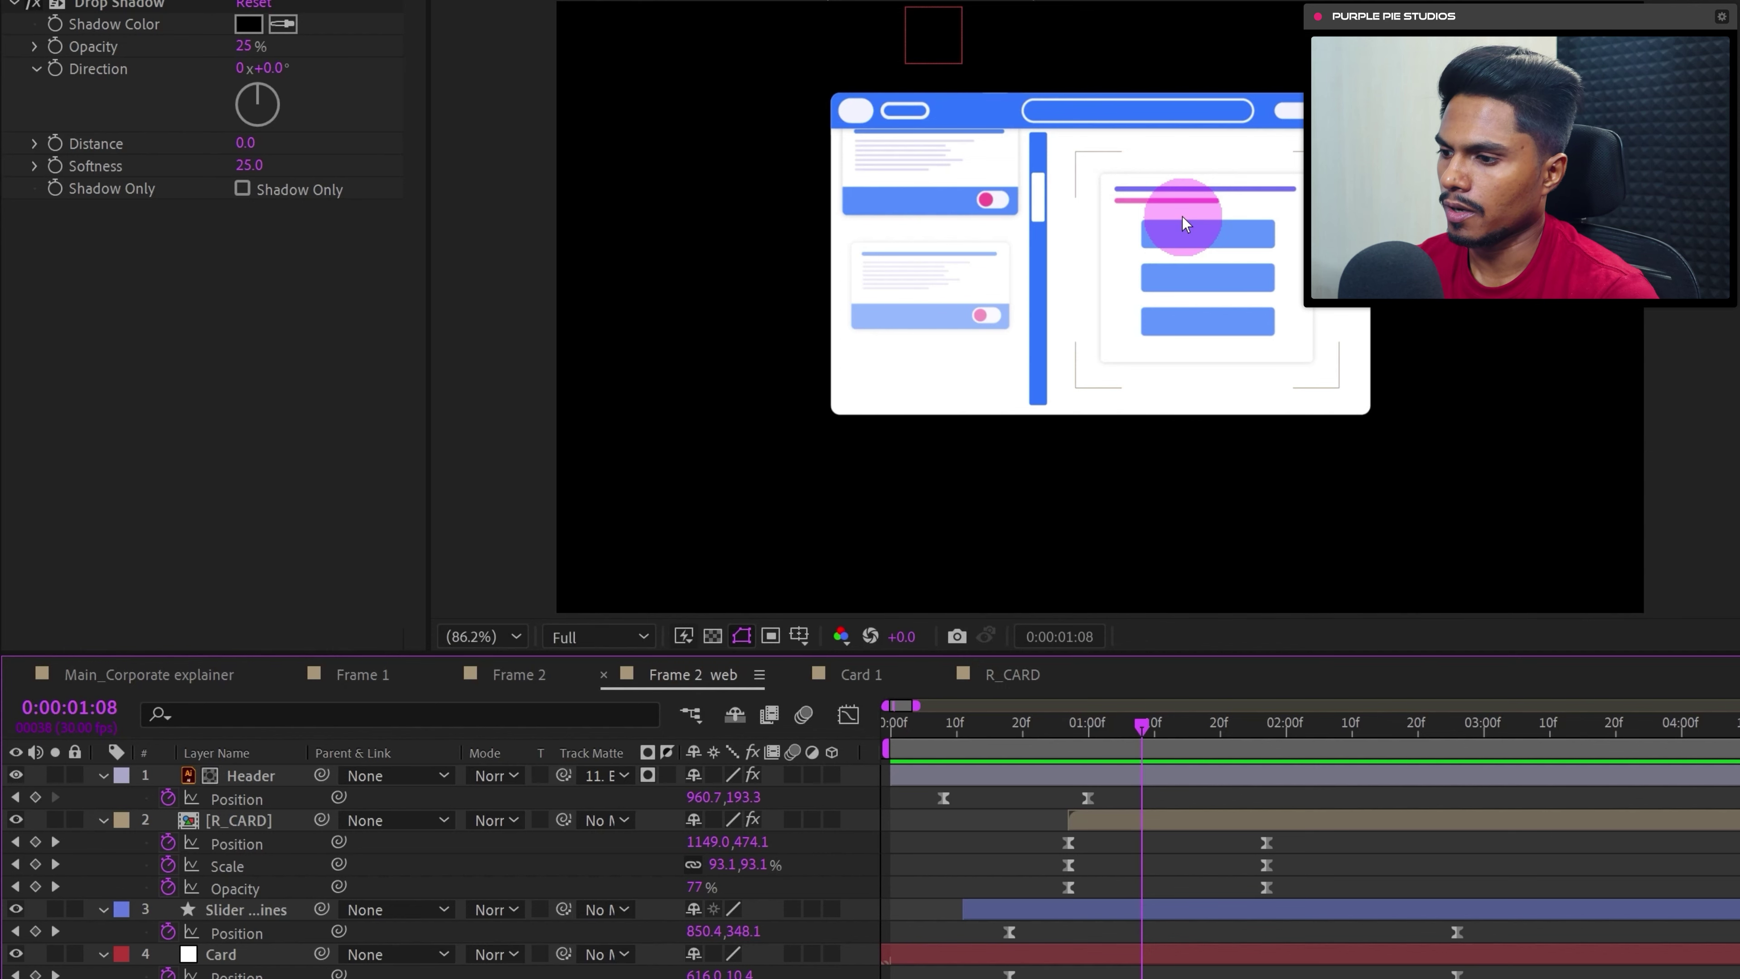
pyautogui.click(1171, 733)
pyautogui.moveTo(1116, 733); pyautogui.dragTo(1114, 735)
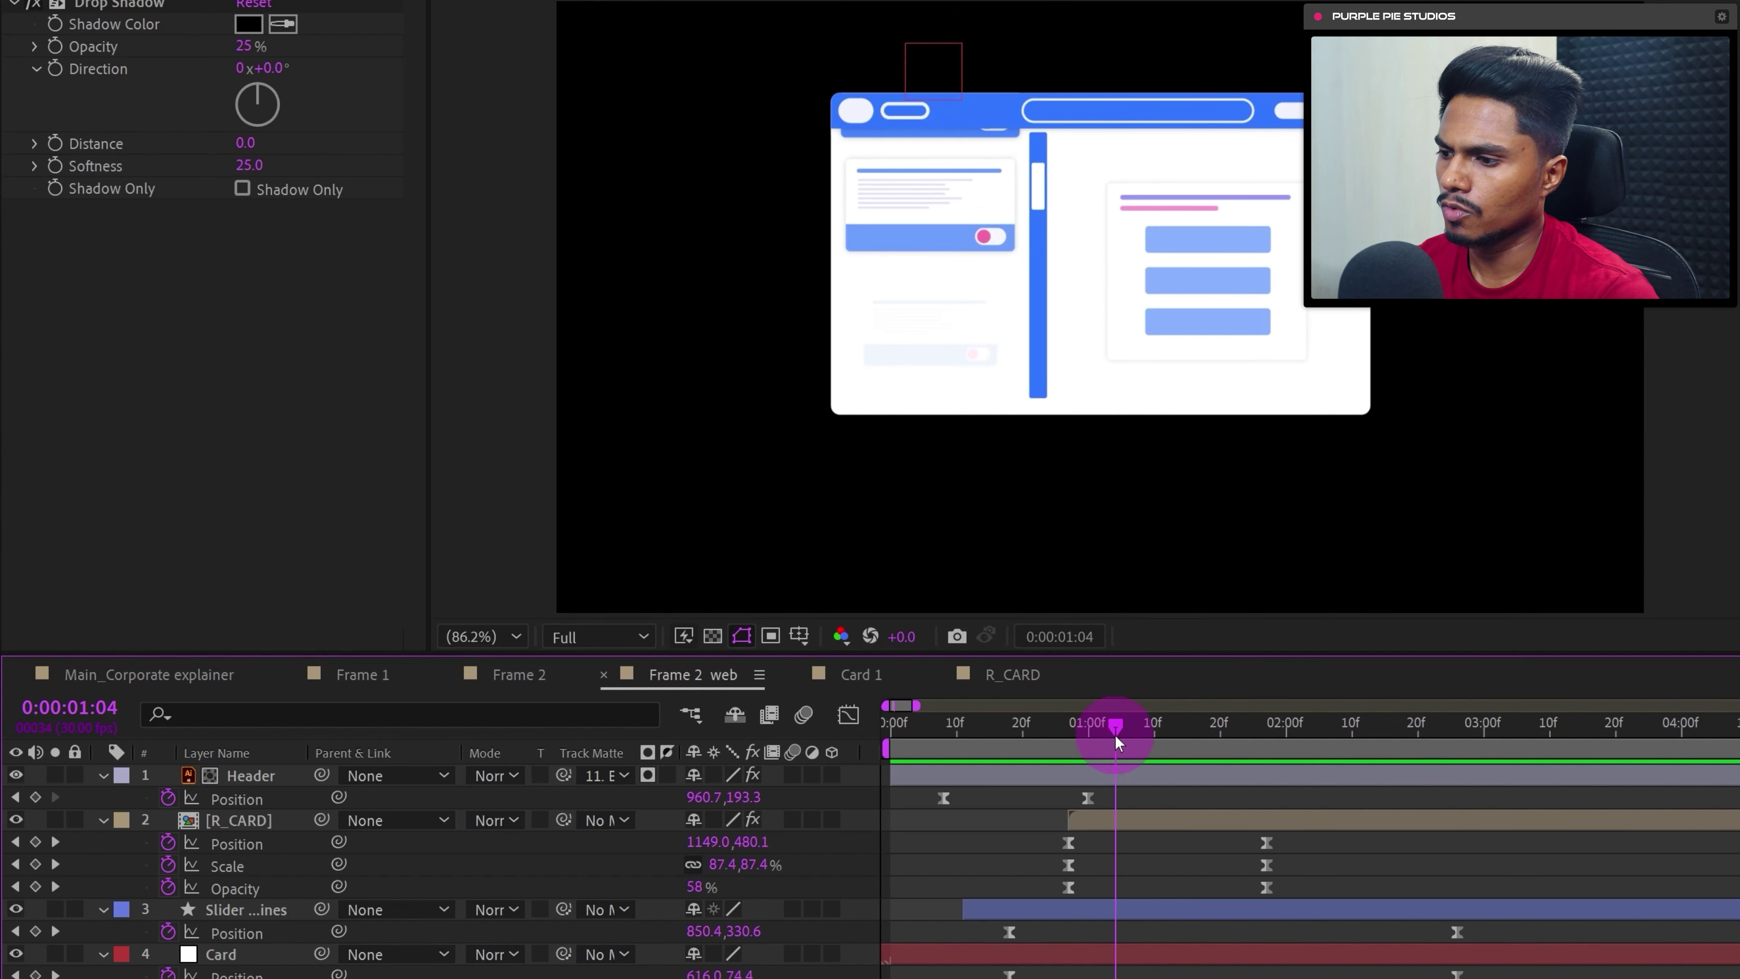
# - Open the R_CARD precomp and create shapes from the vector layers C1-l1, C1-l2, B1, B2 and B3
pyautogui.doubleClick(261, 826)
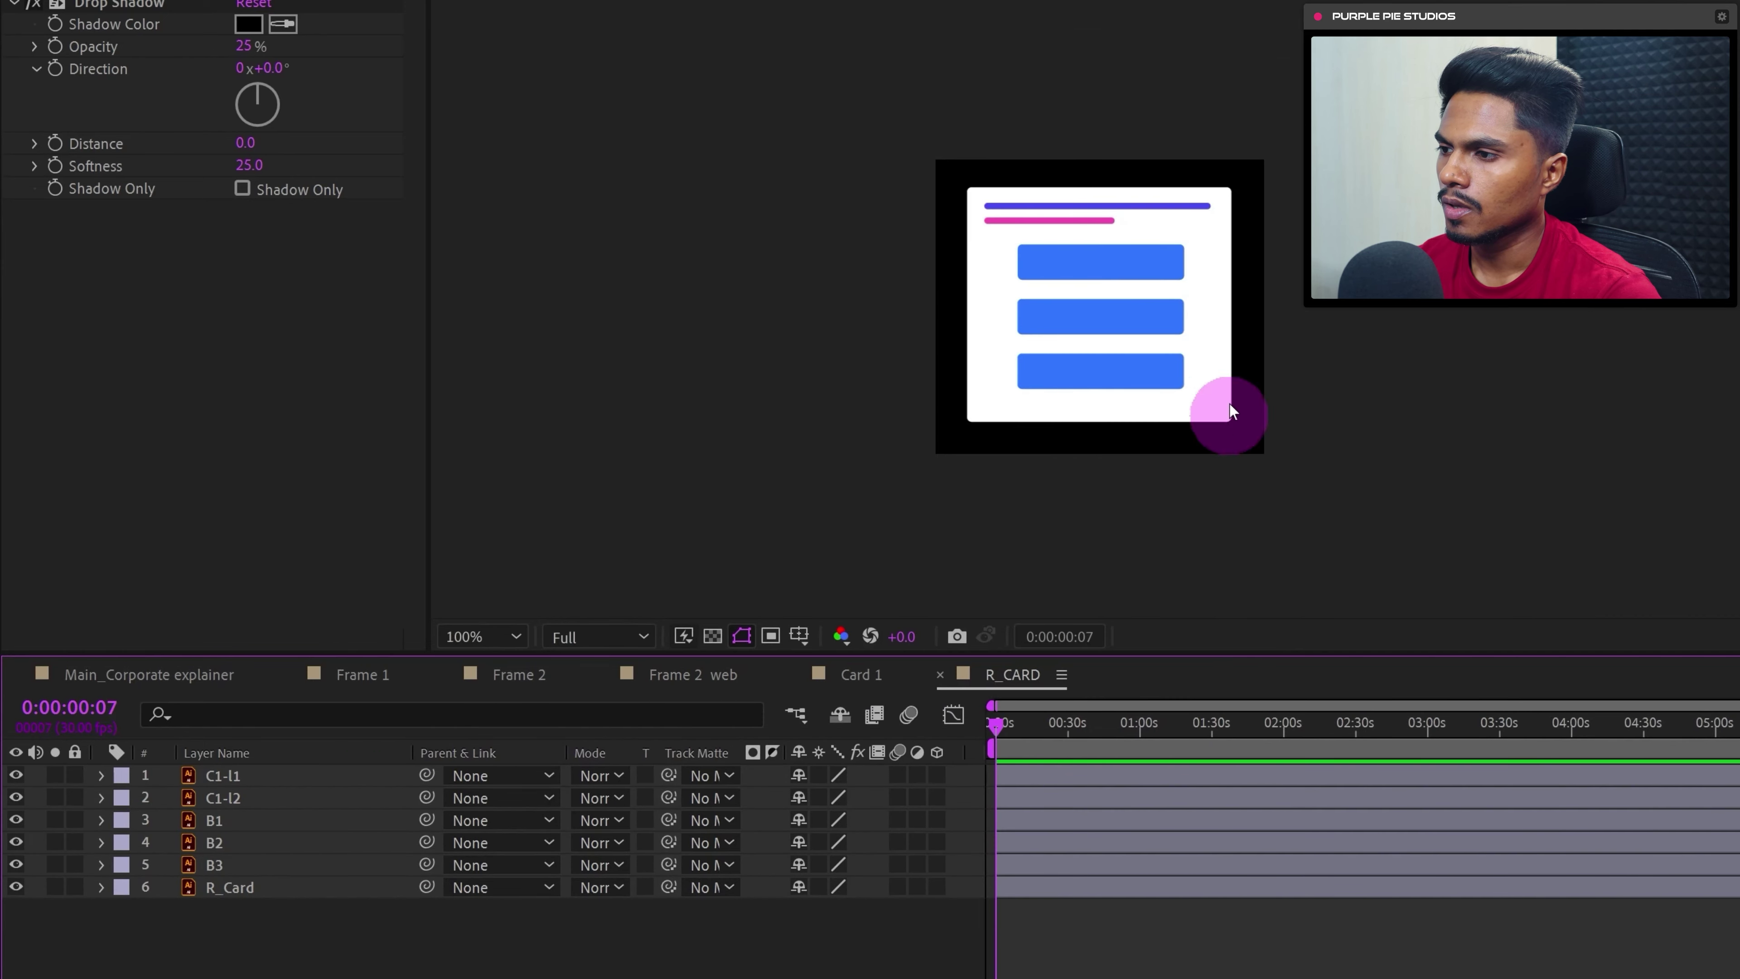
pyautogui.click(260, 777)
pyautogui.keyDown('shift'); pyautogui.click(243, 799); pyautogui.keyUp('shift')
pyautogui.rightClick(242, 805)
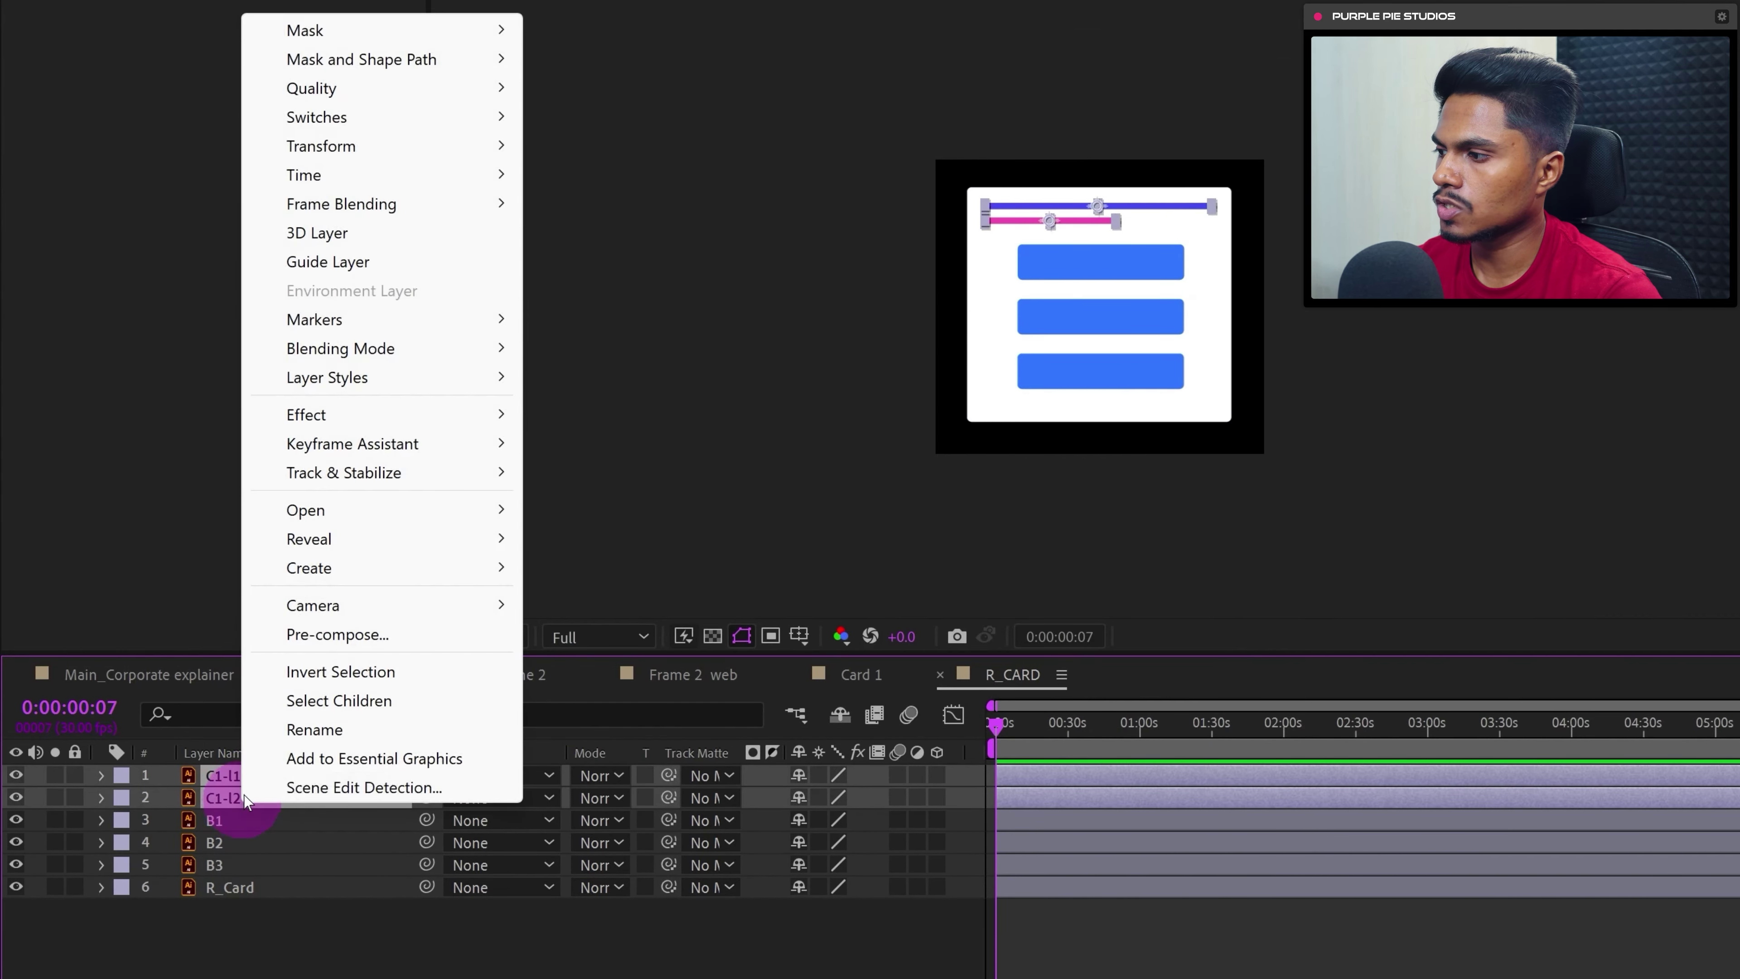
pyautogui.click(303, 972)
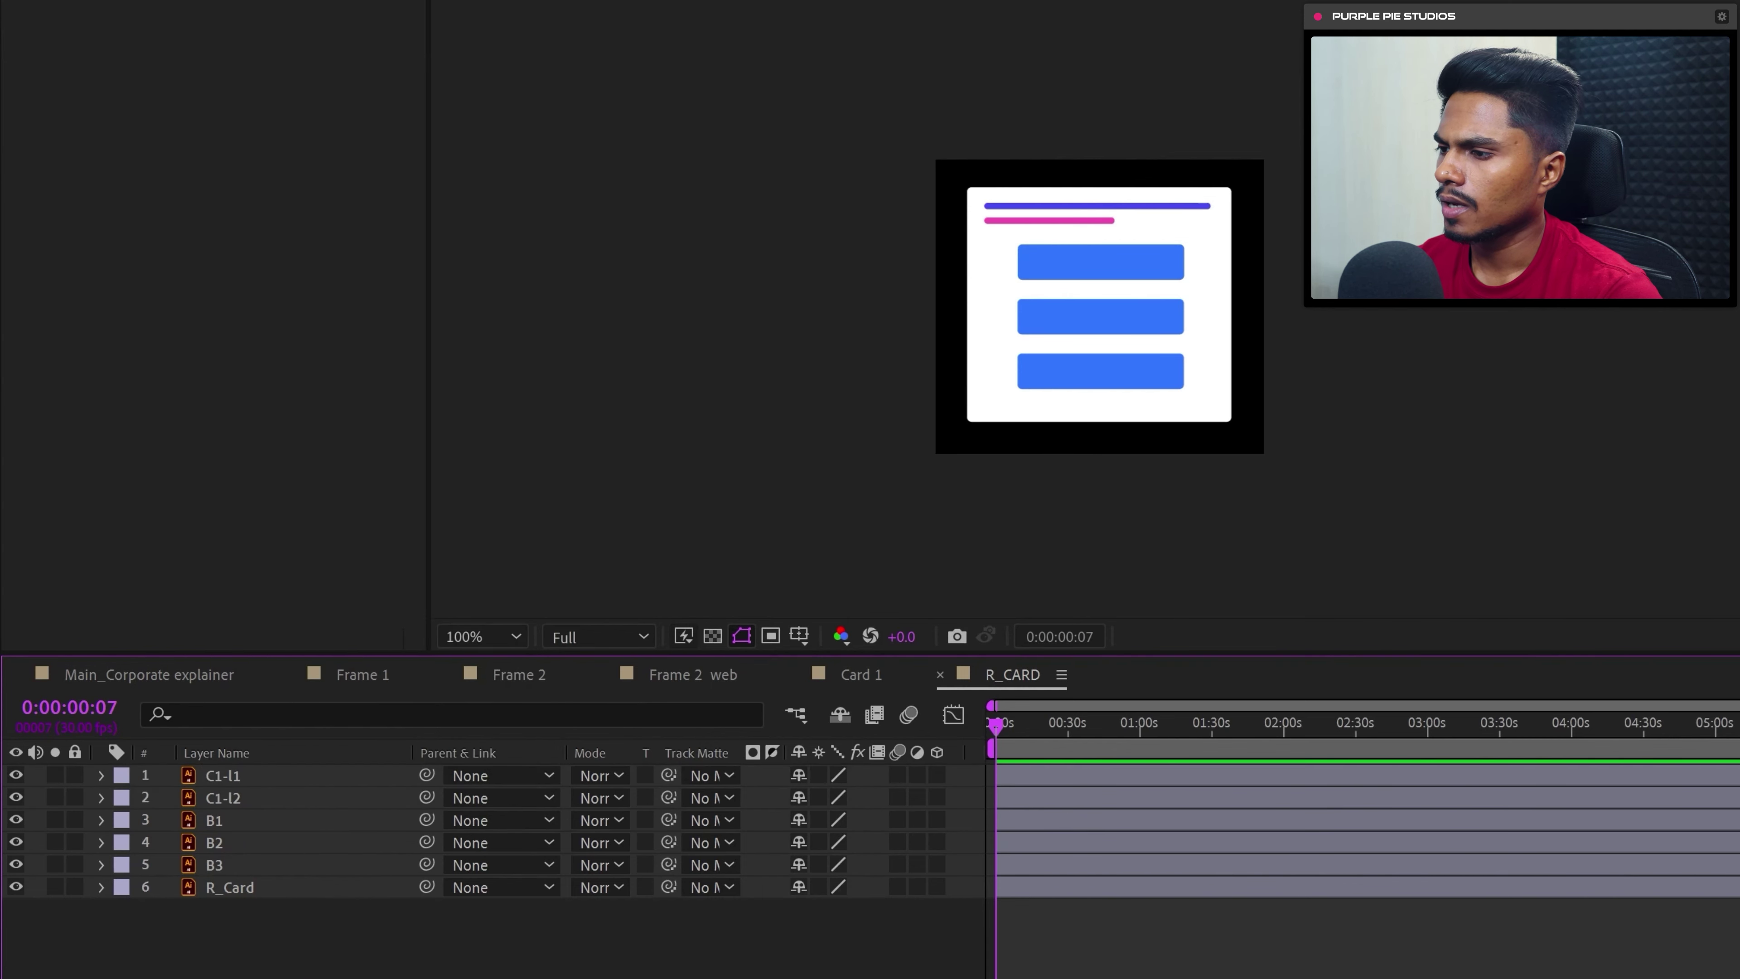
pyautogui.click(232, 864)
pyautogui.keyDown('shift'); pyautogui.click(222, 780); pyautogui.keyUp('shift')
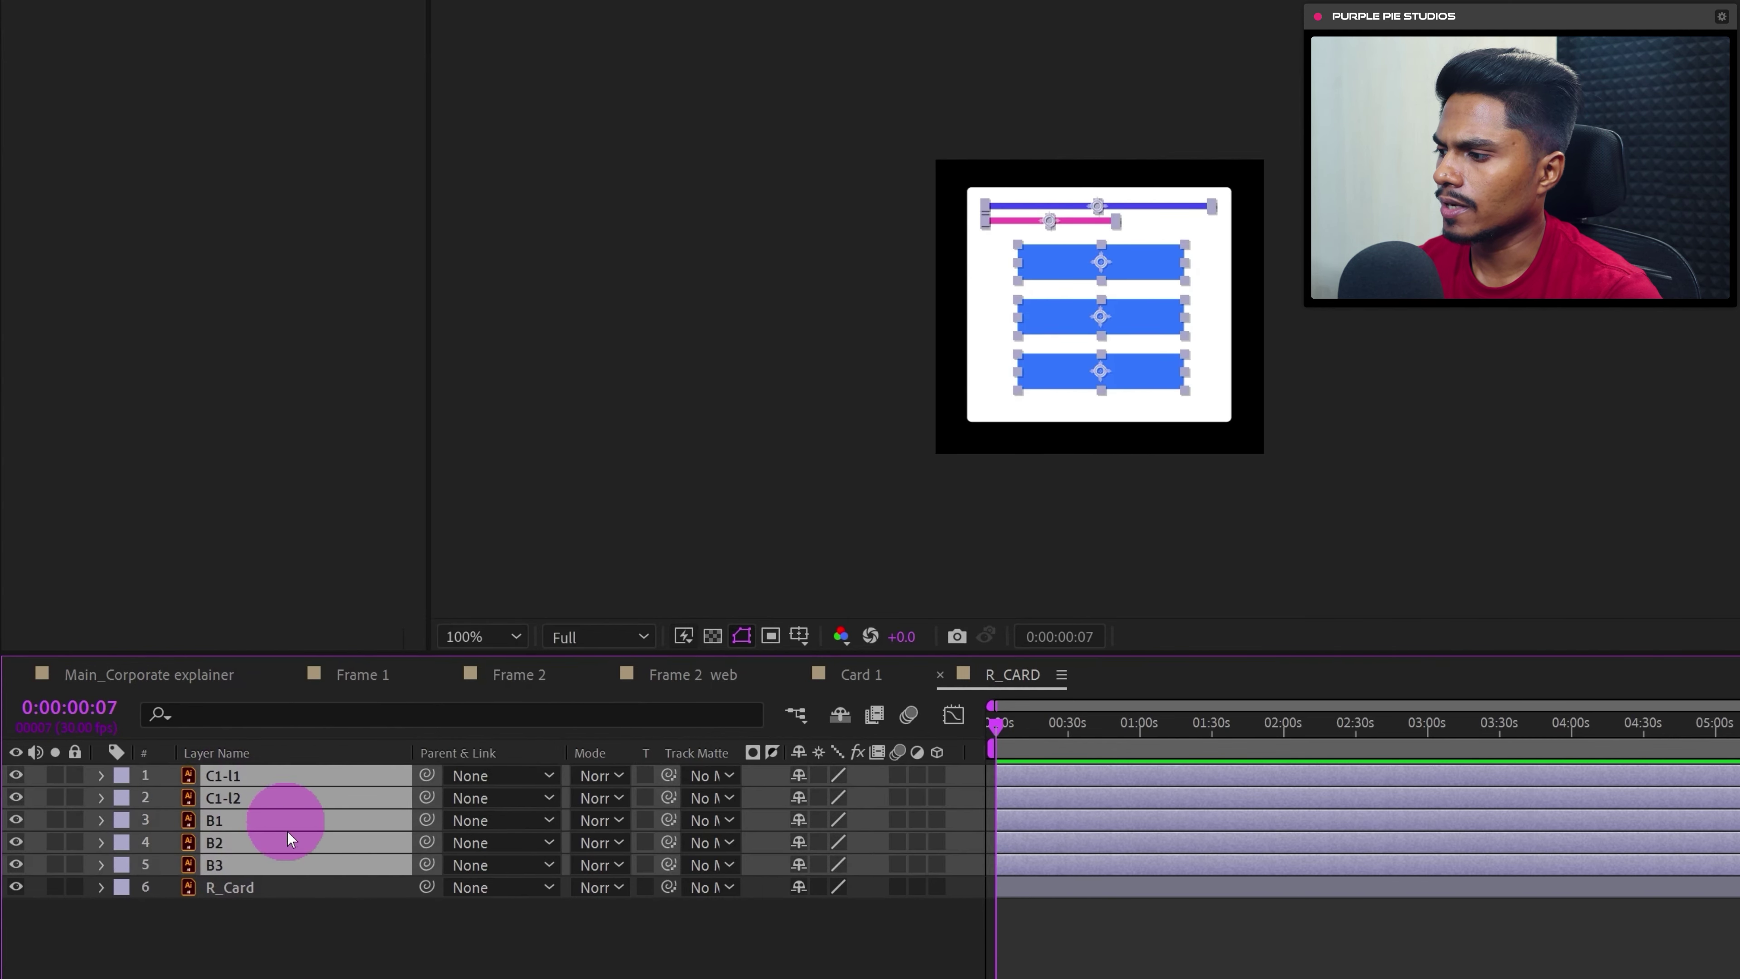
pyautogui.rightClick(243, 861)
pyautogui.moveTo(493, 644)
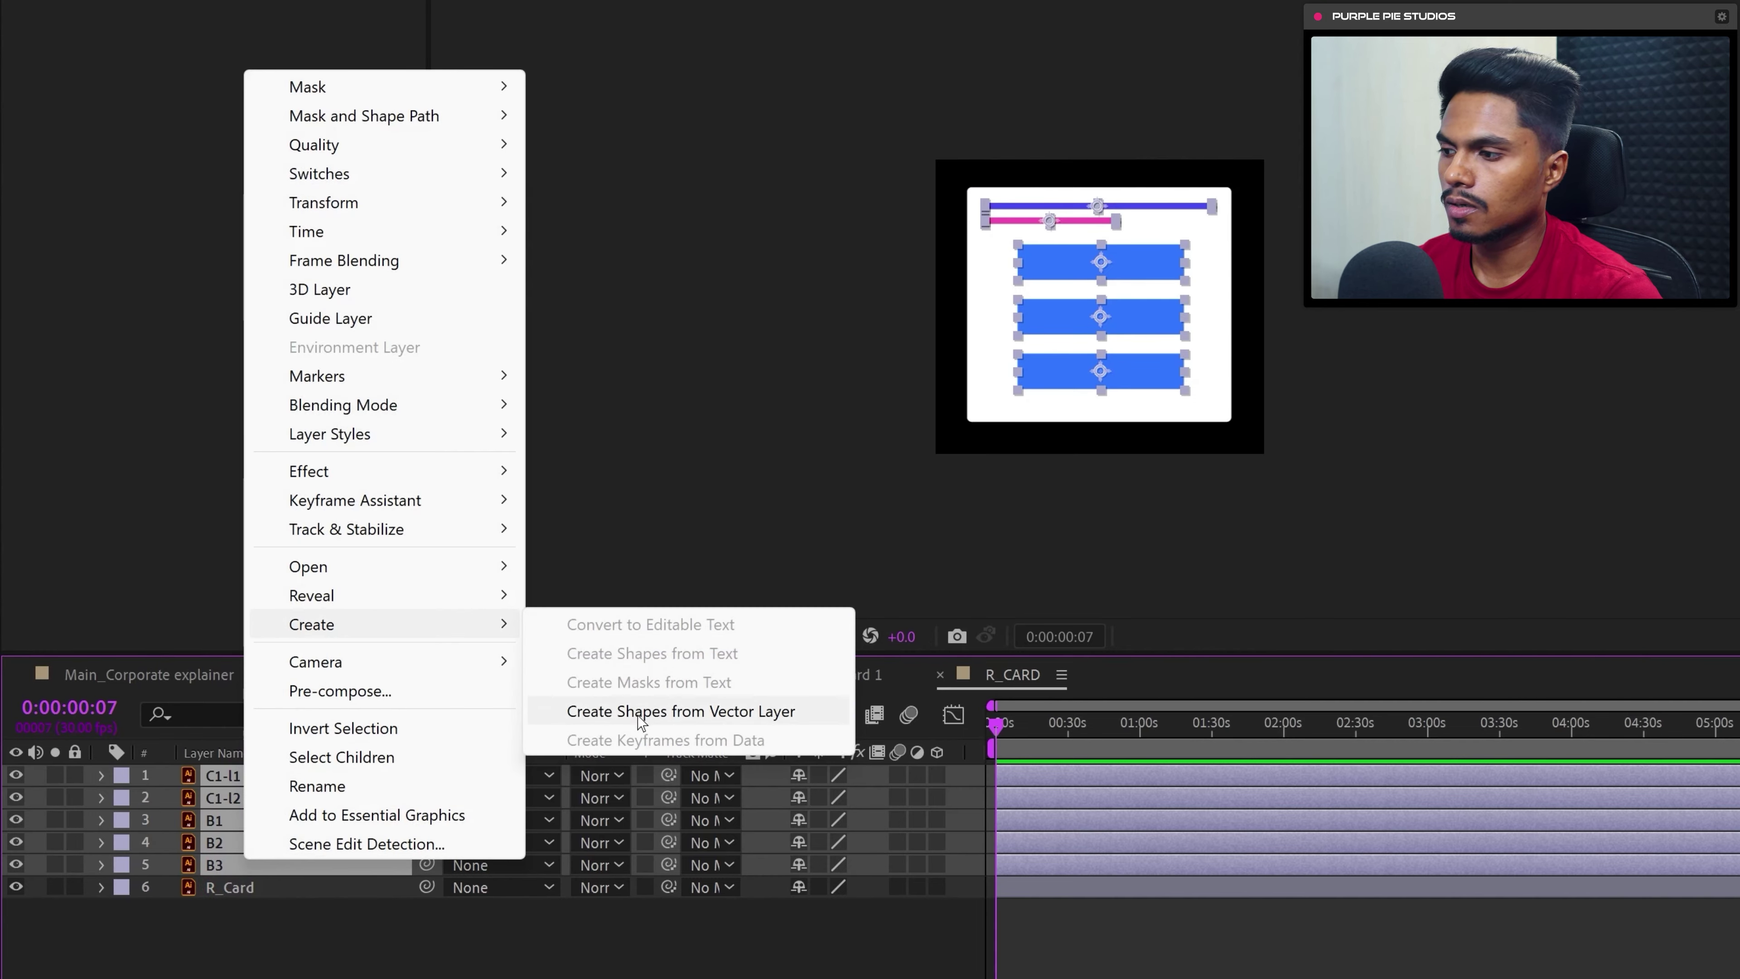
pyautogui.click(668, 713)
# - Delete the original C1-l1, C1-l2, B1, B2 and B3 vector layers beneath the new outline layers
pyautogui.moveTo(310, 967); pyautogui.dragTo(331, 797)
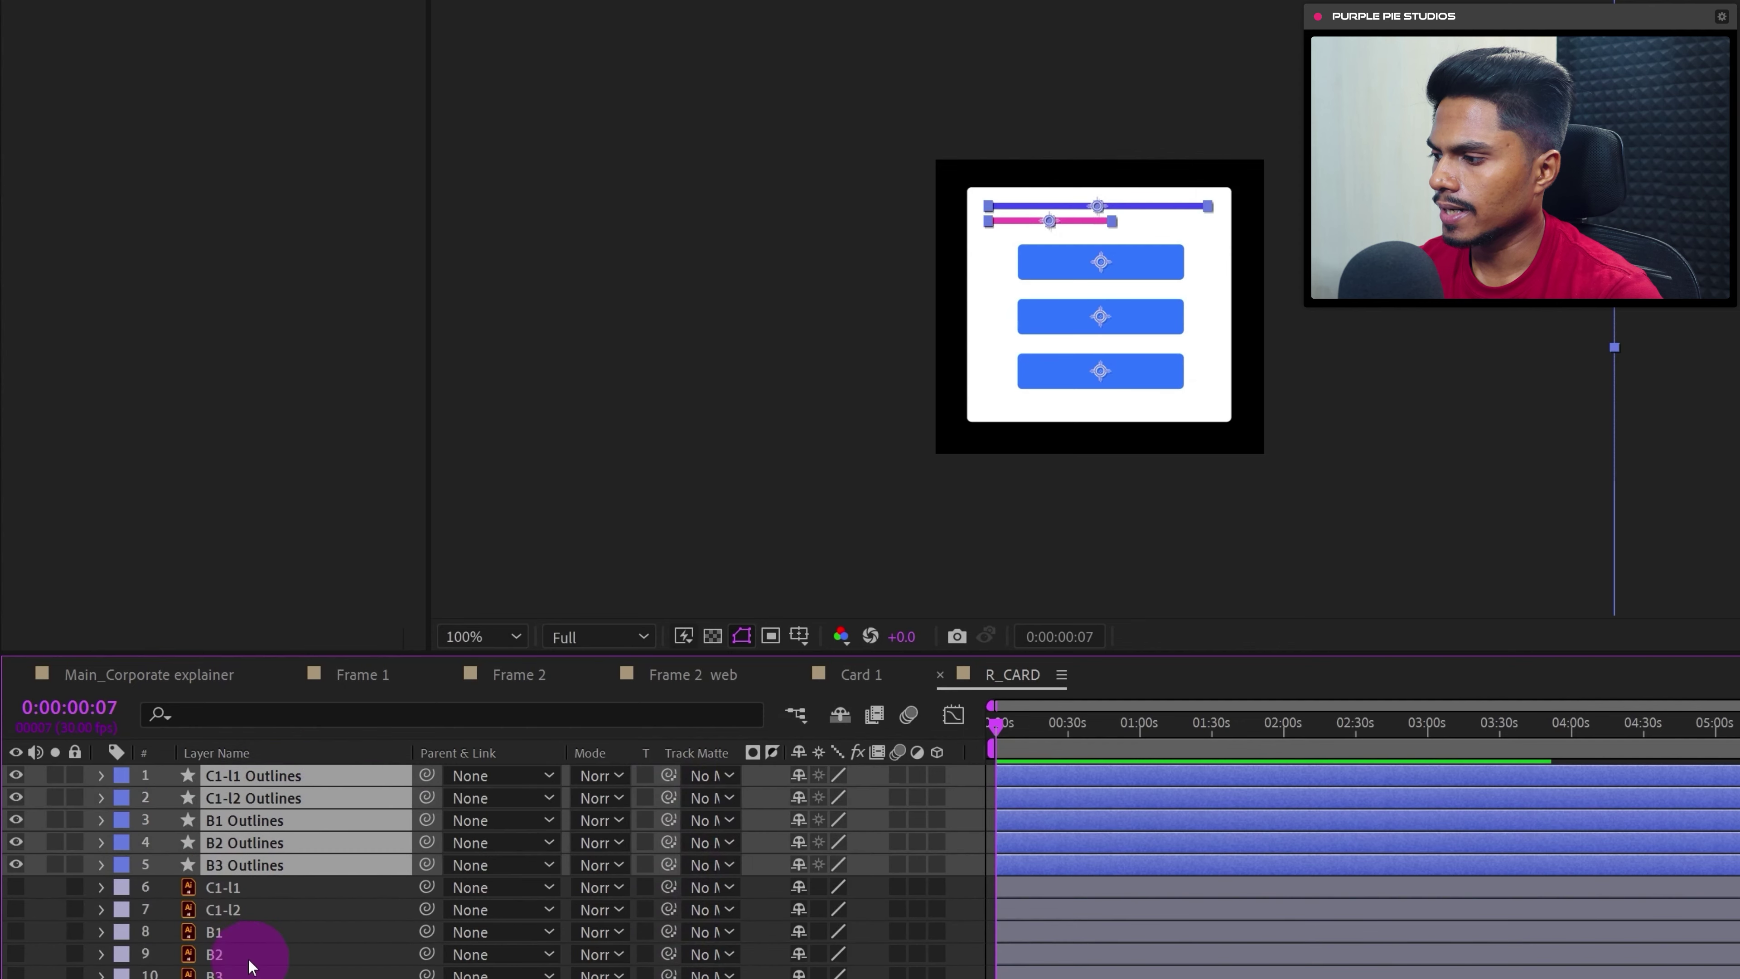
pyautogui.click(237, 972)
pyautogui.keyDown('shift'); pyautogui.click(221, 889); pyautogui.keyUp('shift')
pyautogui.press('Delete')
# - Remove the oversized stray rectangular path from the B3 Outlines layer, keeping only the button shape
pyautogui.moveTo(1670, 309); pyautogui.dragTo(1439, 422)
pyautogui.press(',')
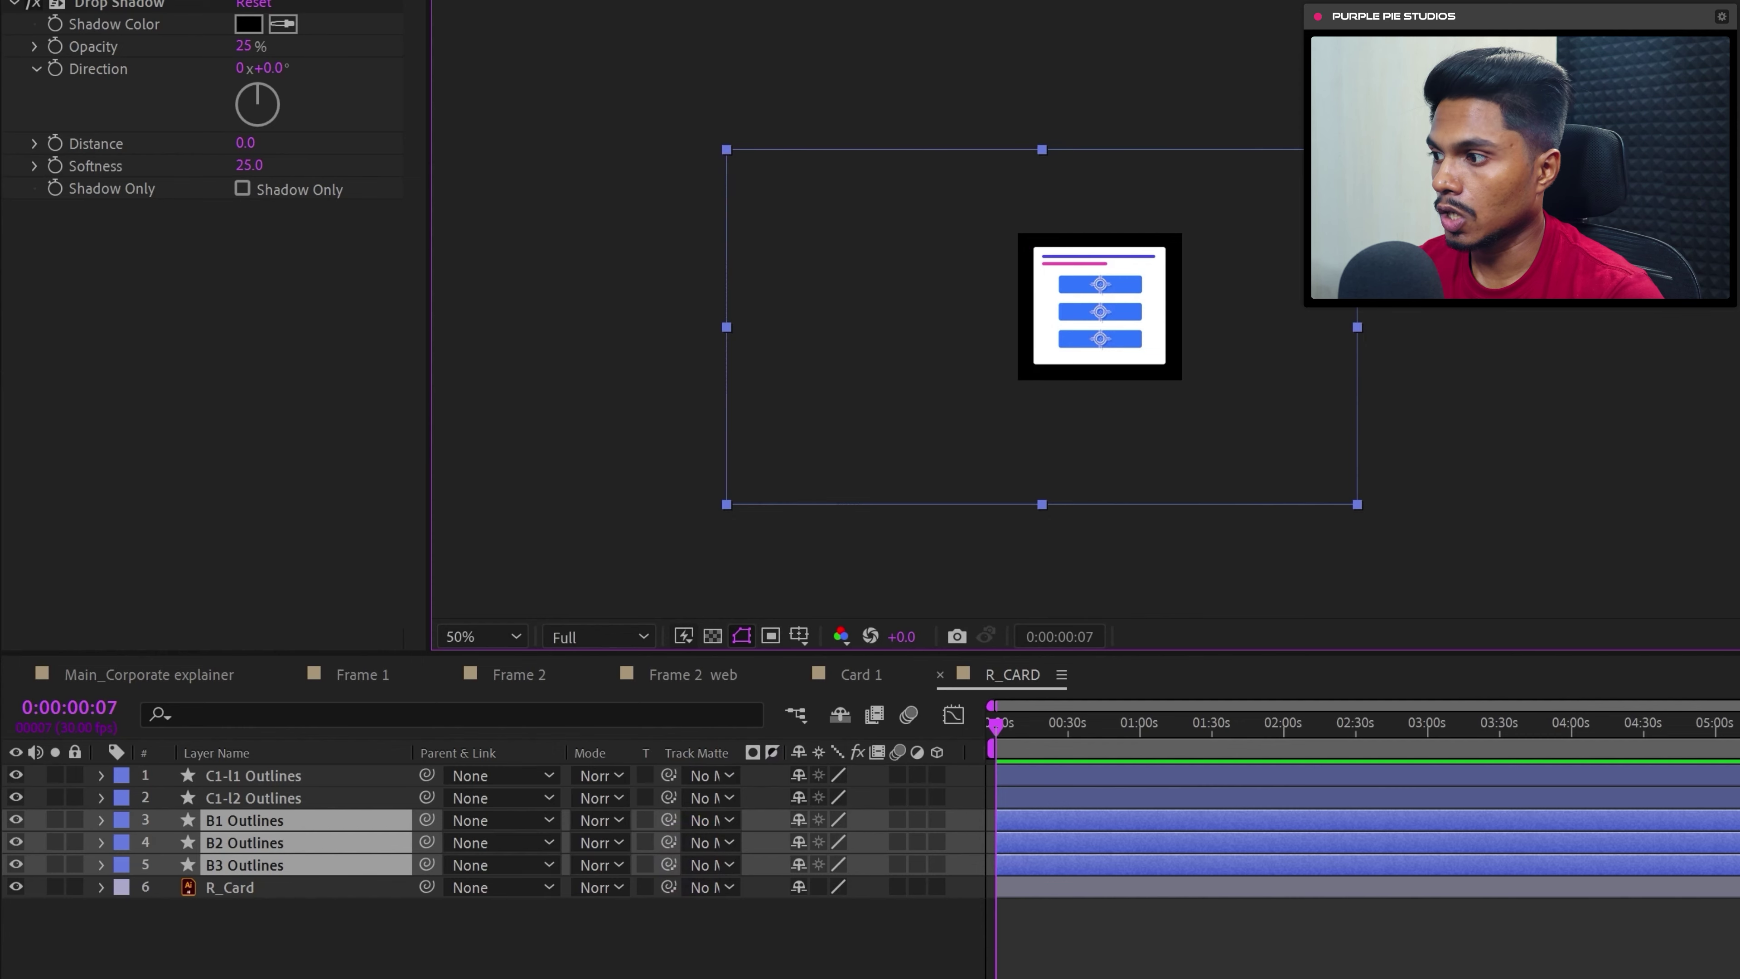
pyautogui.click(563, 968)
pyautogui.click(251, 873)
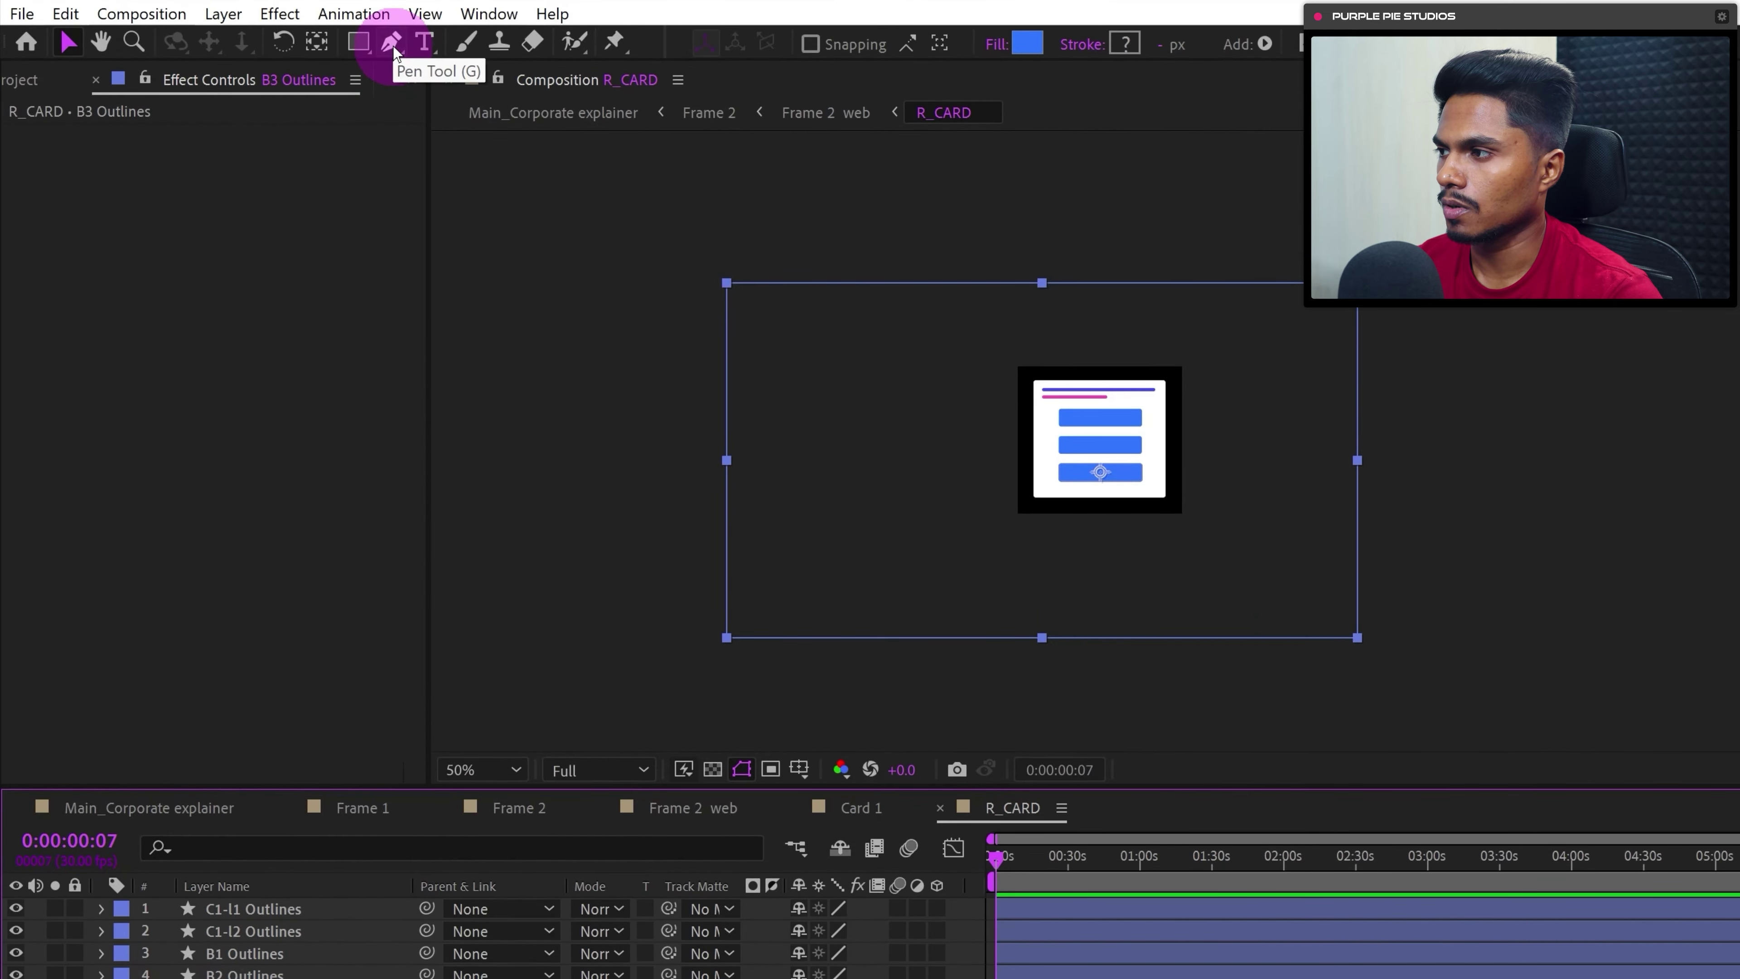
pyautogui.click(393, 48)
pyautogui.moveTo(725, 283); pyautogui.dragTo(762, 313)
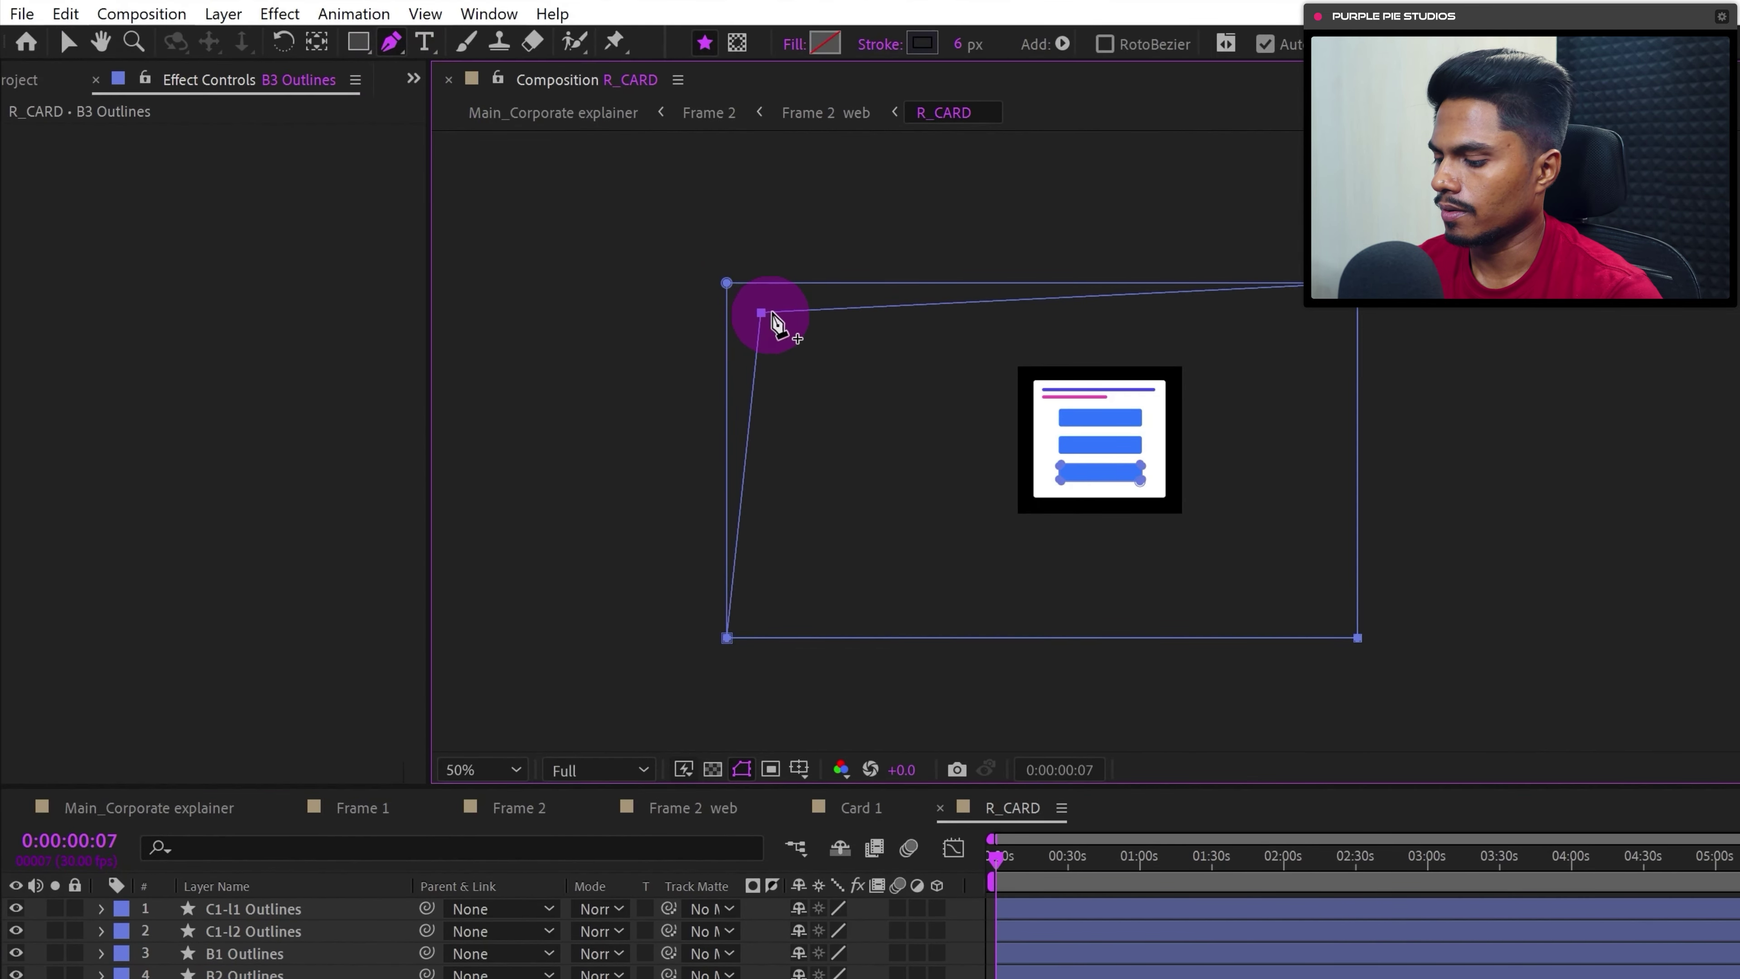
pyautogui.press('v')
pyautogui.click(681, 358)
# - Remove the oversized stray rectangular path from the B2 Outlines layer
pyautogui.click(230, 974)
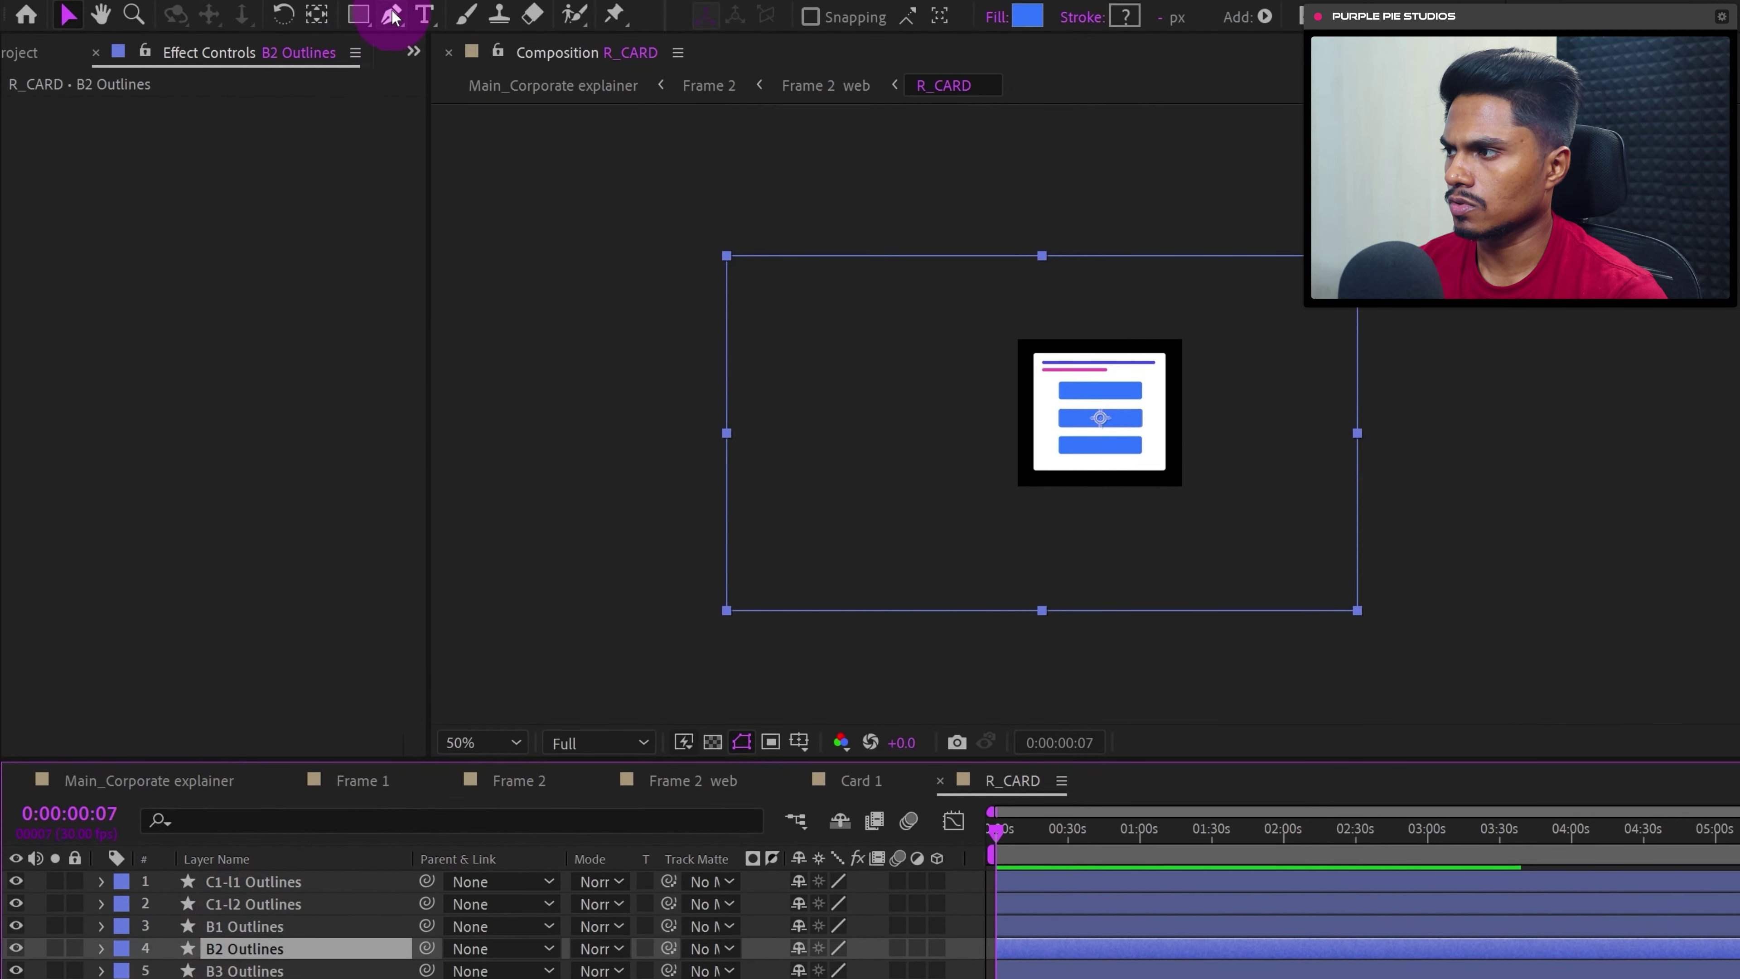
pyautogui.click(394, 12)
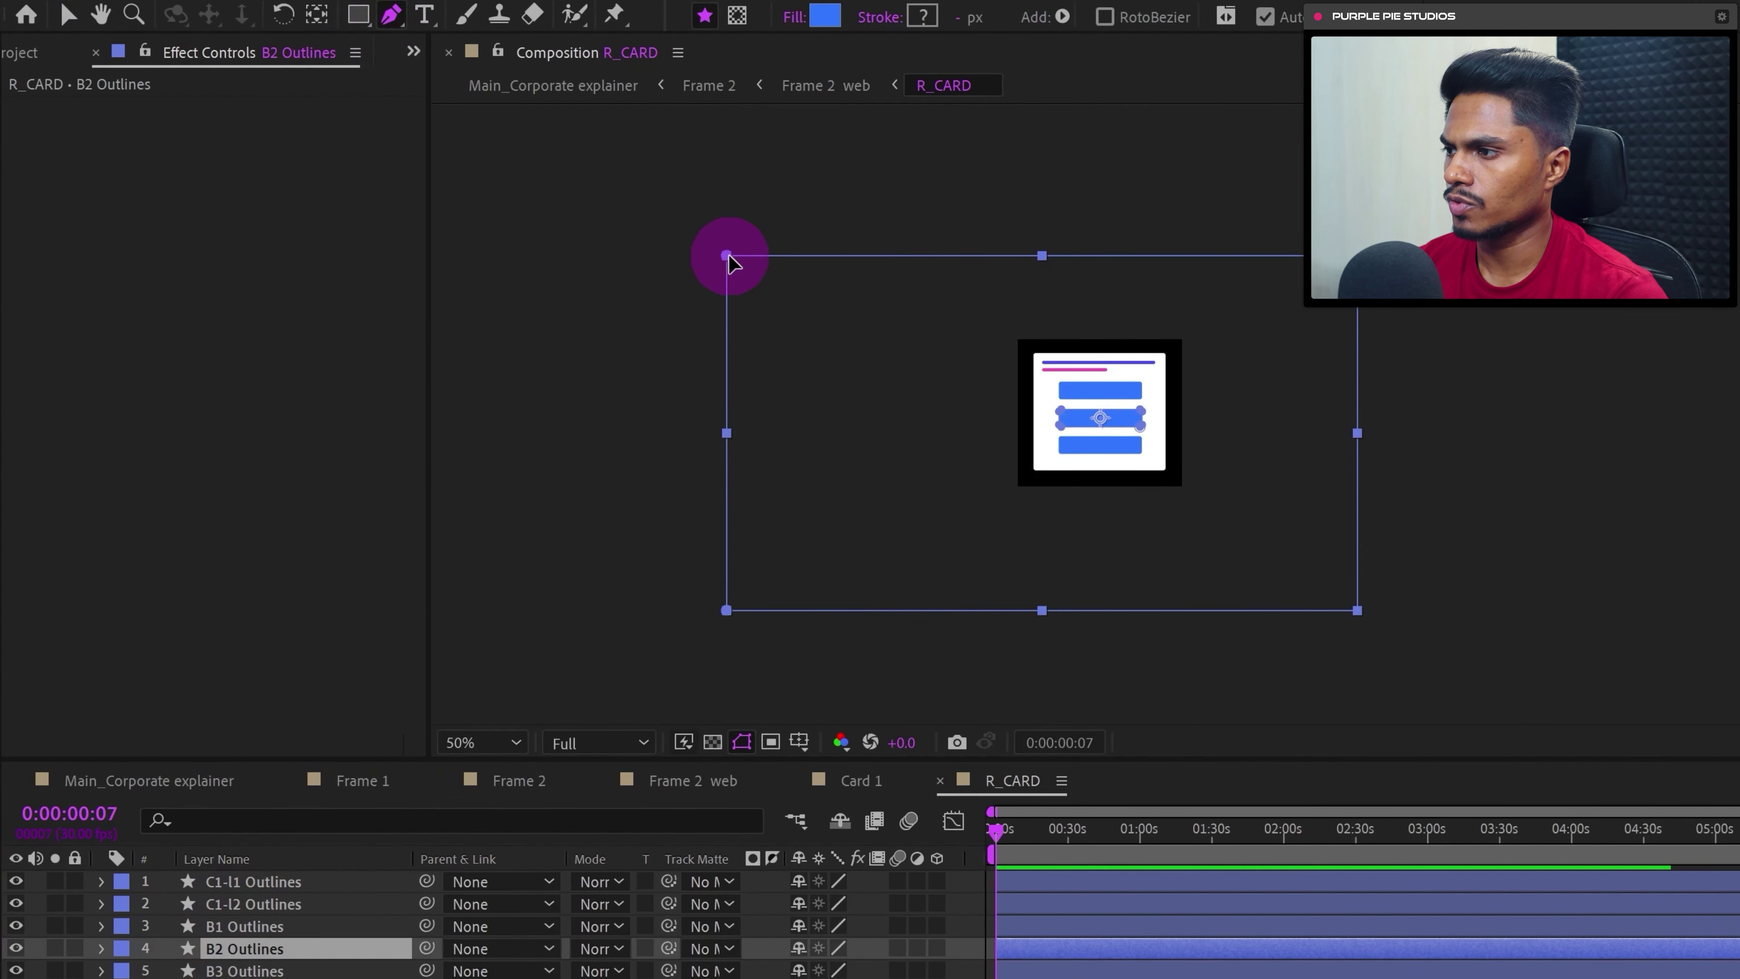
pyautogui.moveTo(727, 257); pyautogui.dragTo(762, 309)
pyautogui.press('v')
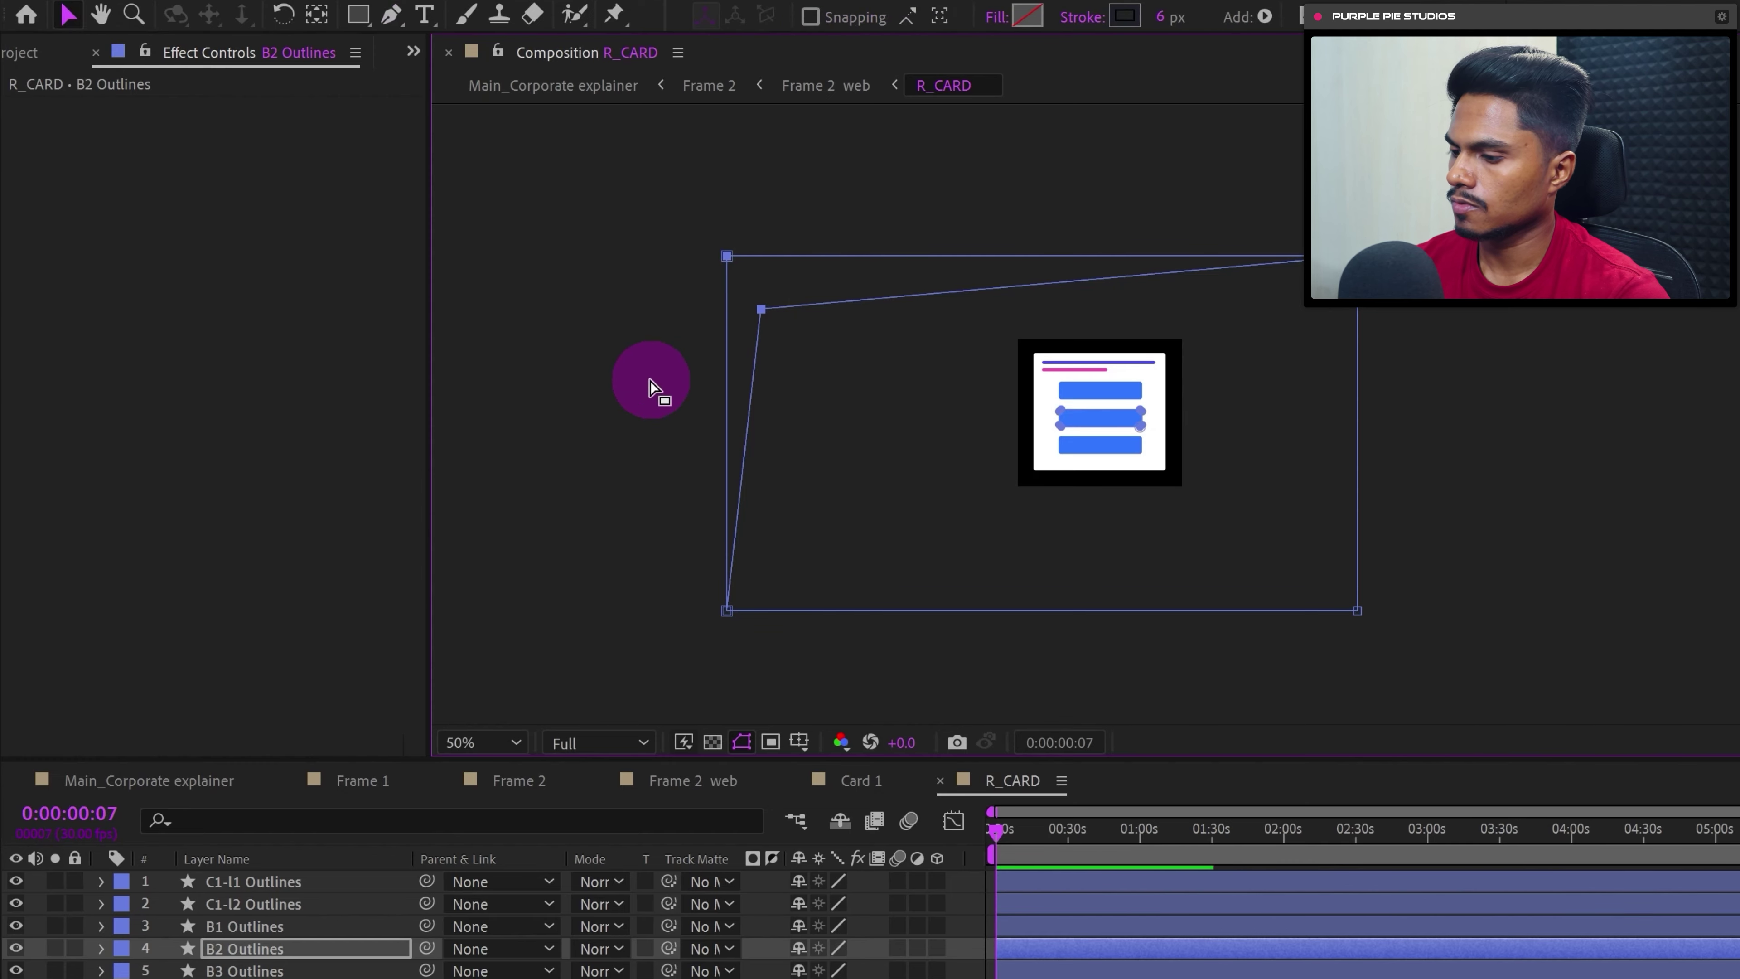
pyautogui.click(696, 342)
# - Delete the oversized stray path around the B1 Outlines button as well
pyautogui.click(237, 927)
pyautogui.press('g')
pyautogui.press('v')
pyautogui.moveTo(809, 186); pyautogui.dragTo(636, 369)
pyautogui.press('Delete')
pyautogui.press('Delete')
# - Add Trim Paths to the C1-l1 Outlines line layer and reveal its trim settings
pyautogui.press('g')
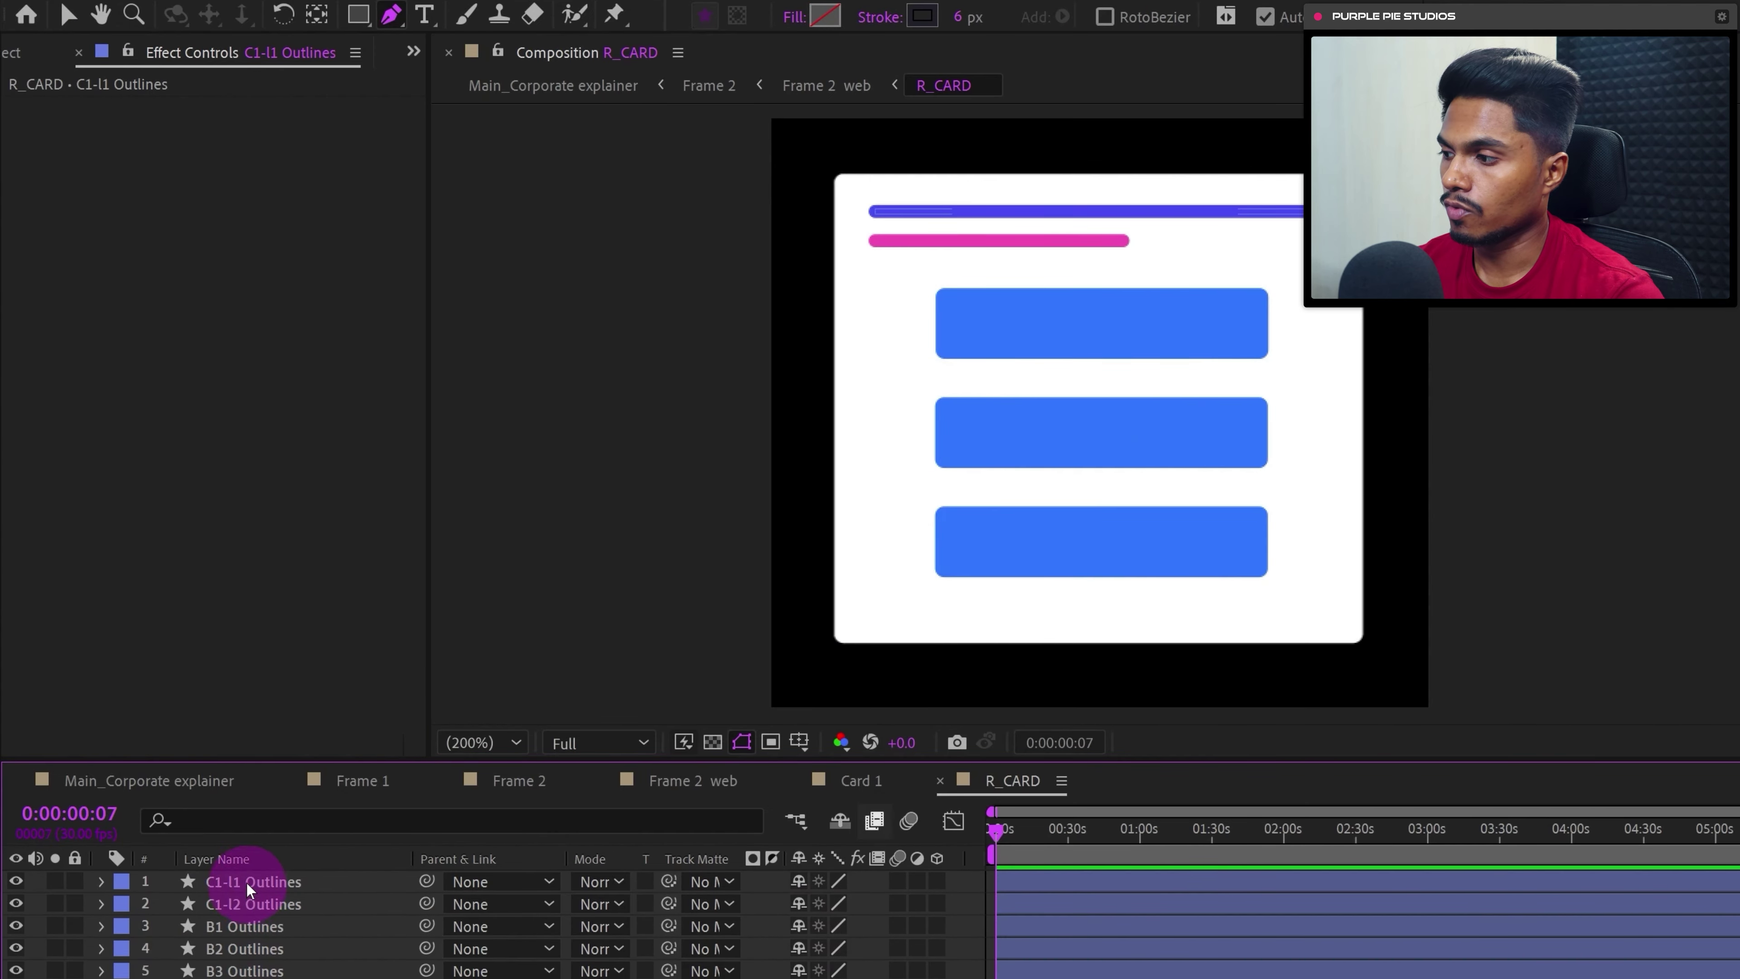
pyautogui.click(249, 883)
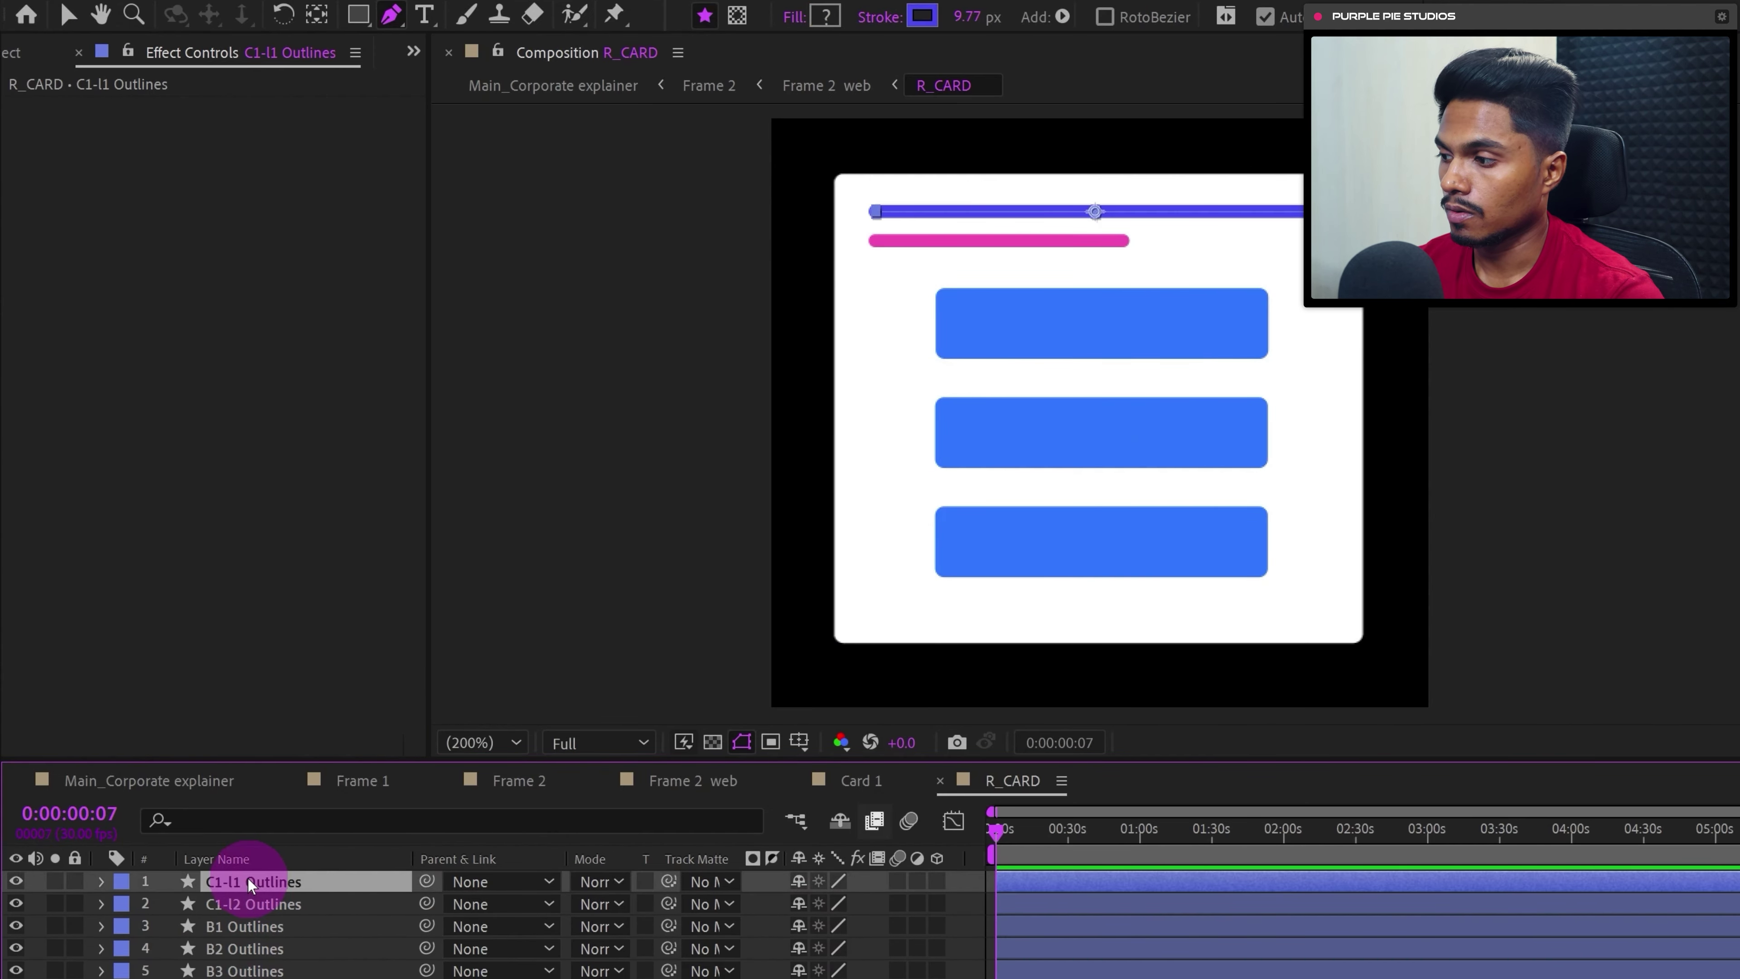
pyautogui.click(102, 883)
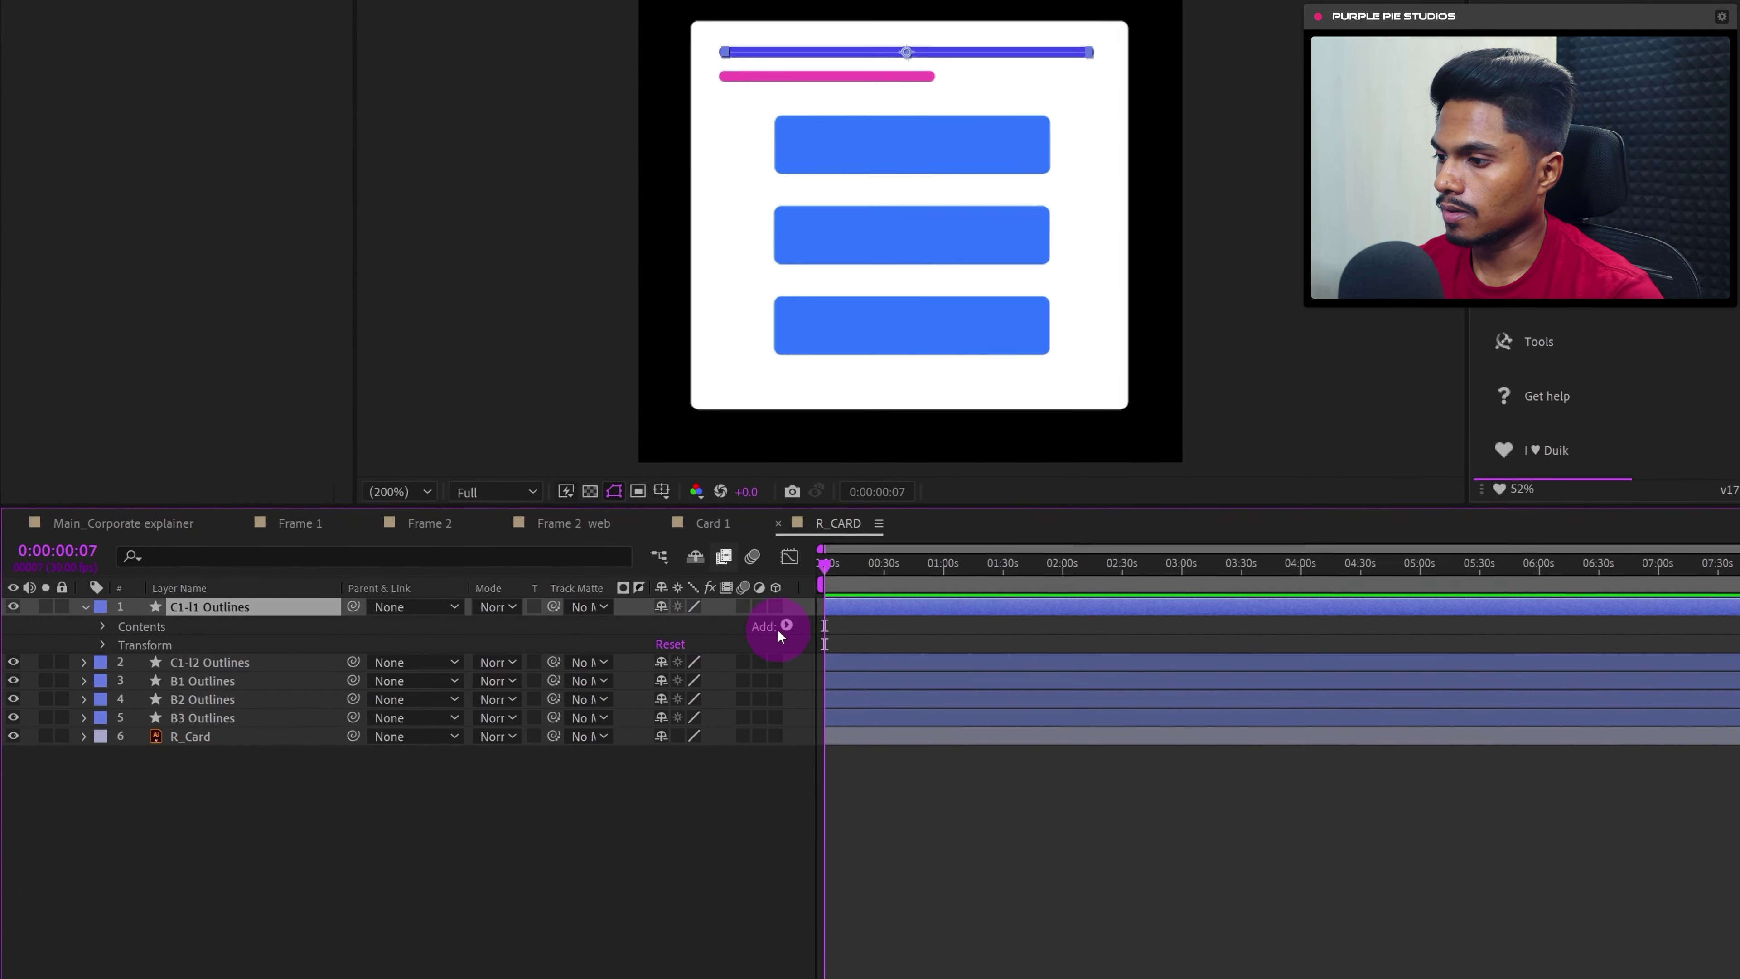
pyautogui.click(951, 904)
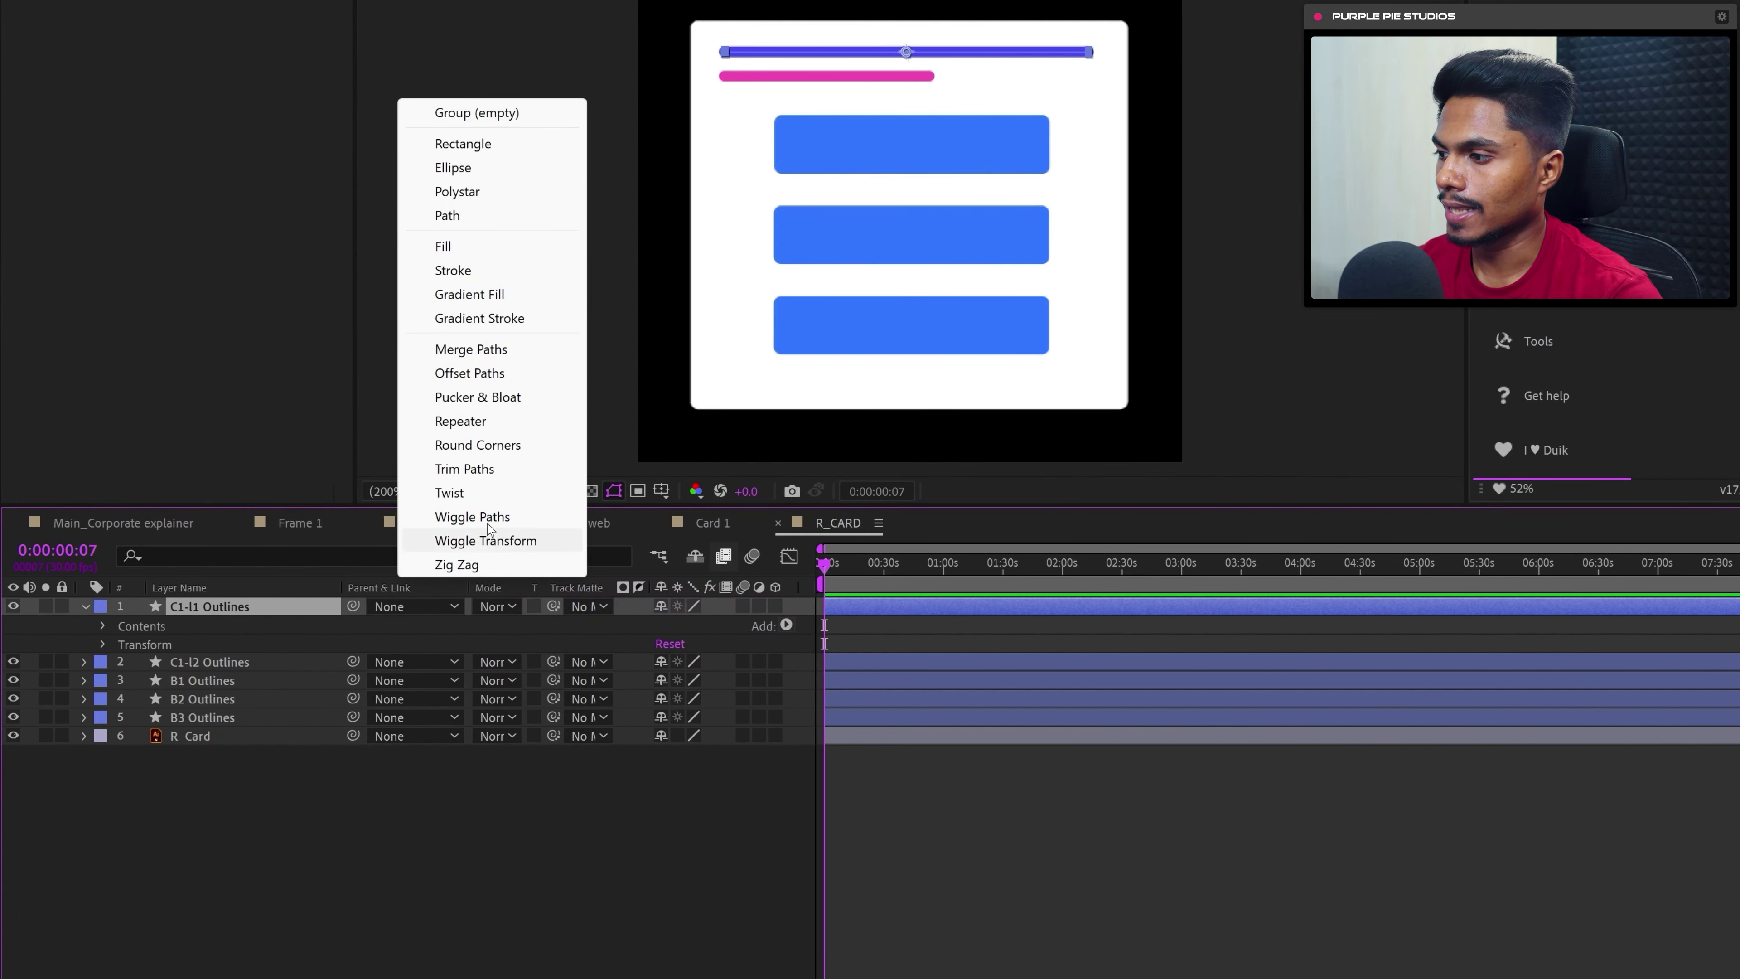
pyautogui.click(465, 469)
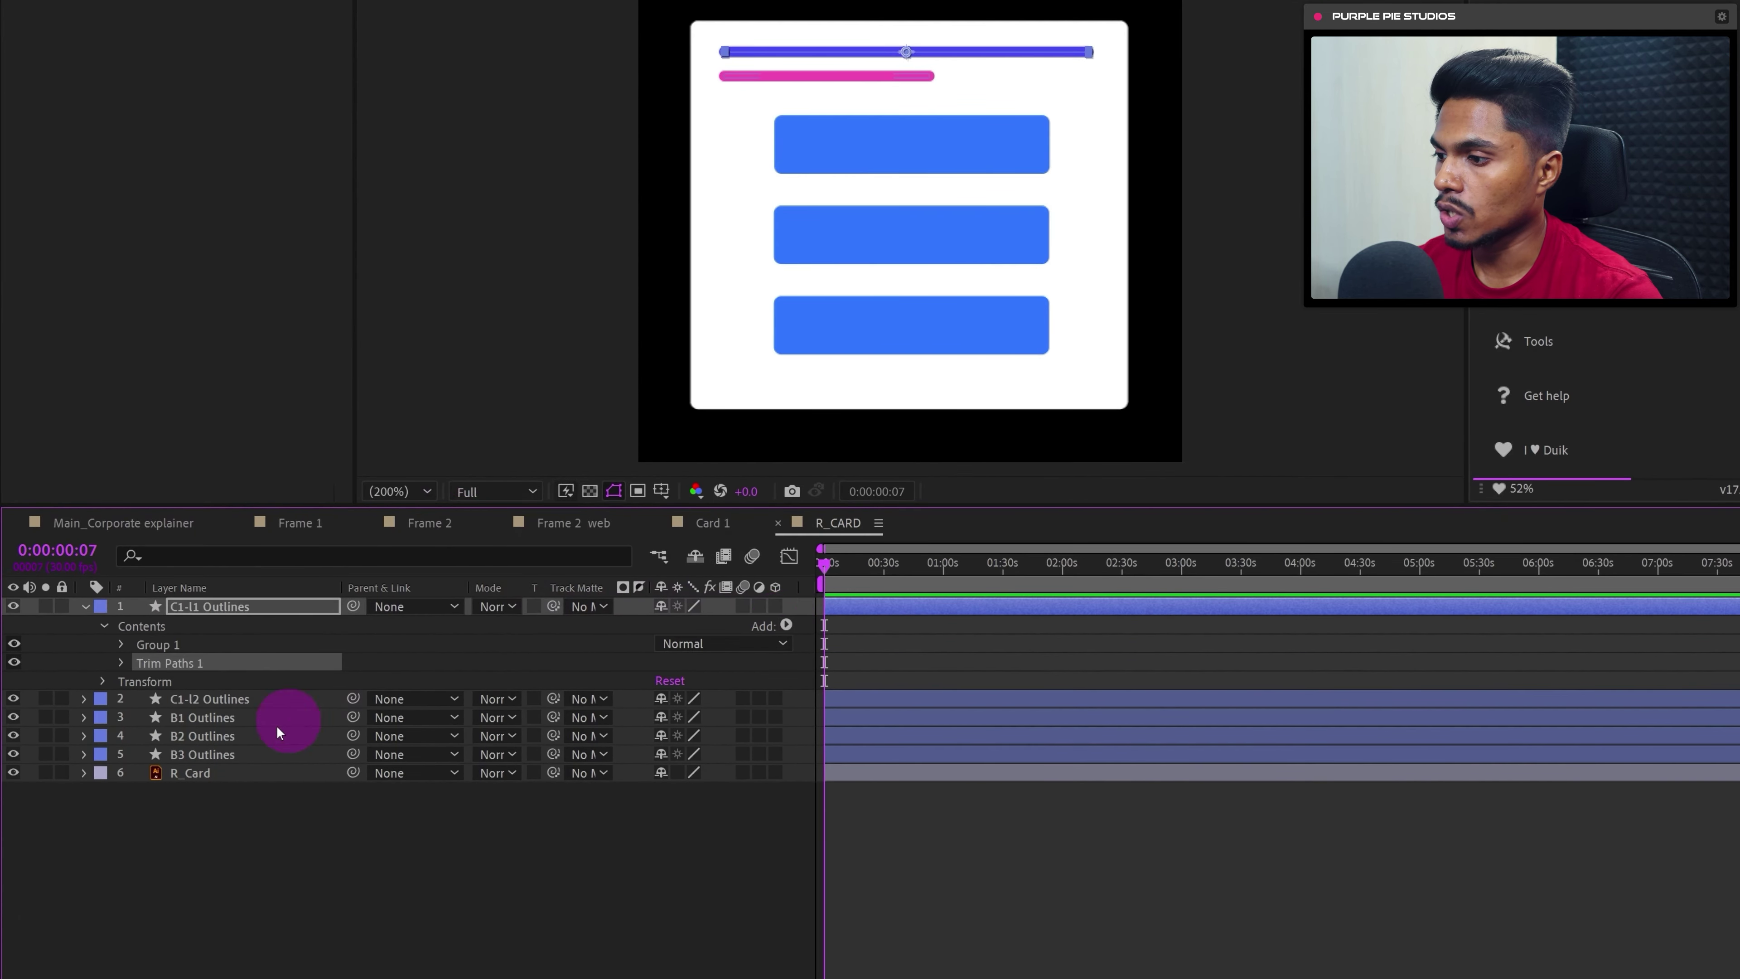
pyautogui.click(120, 663)
pyautogui.moveTo(668, 700); pyautogui.dragTo(620, 691)
pyautogui.hotkey('ctrl', 'z')
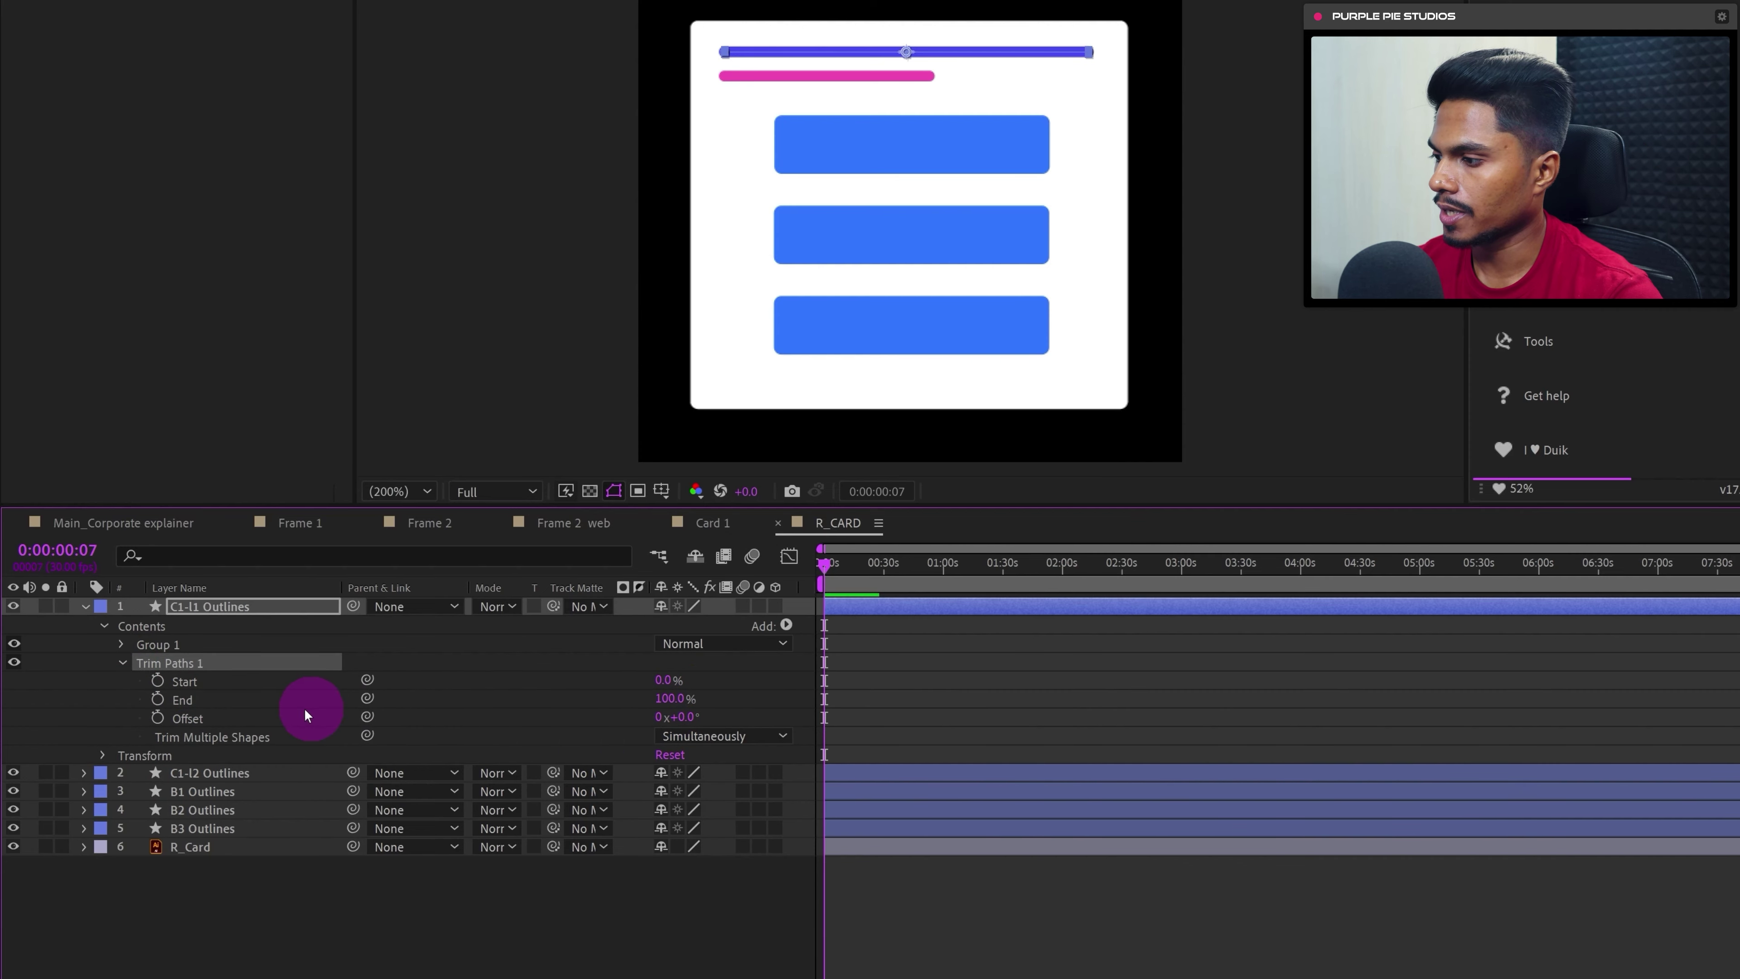
# - Keyframe C1-l1's Trim Paths End at 100% at 0:00:00:07 and again 35 frames further at 0:00:01:12
pyautogui.click(157, 700)
pyautogui.moveTo(660, 699); pyautogui.dragTo(161, 682)
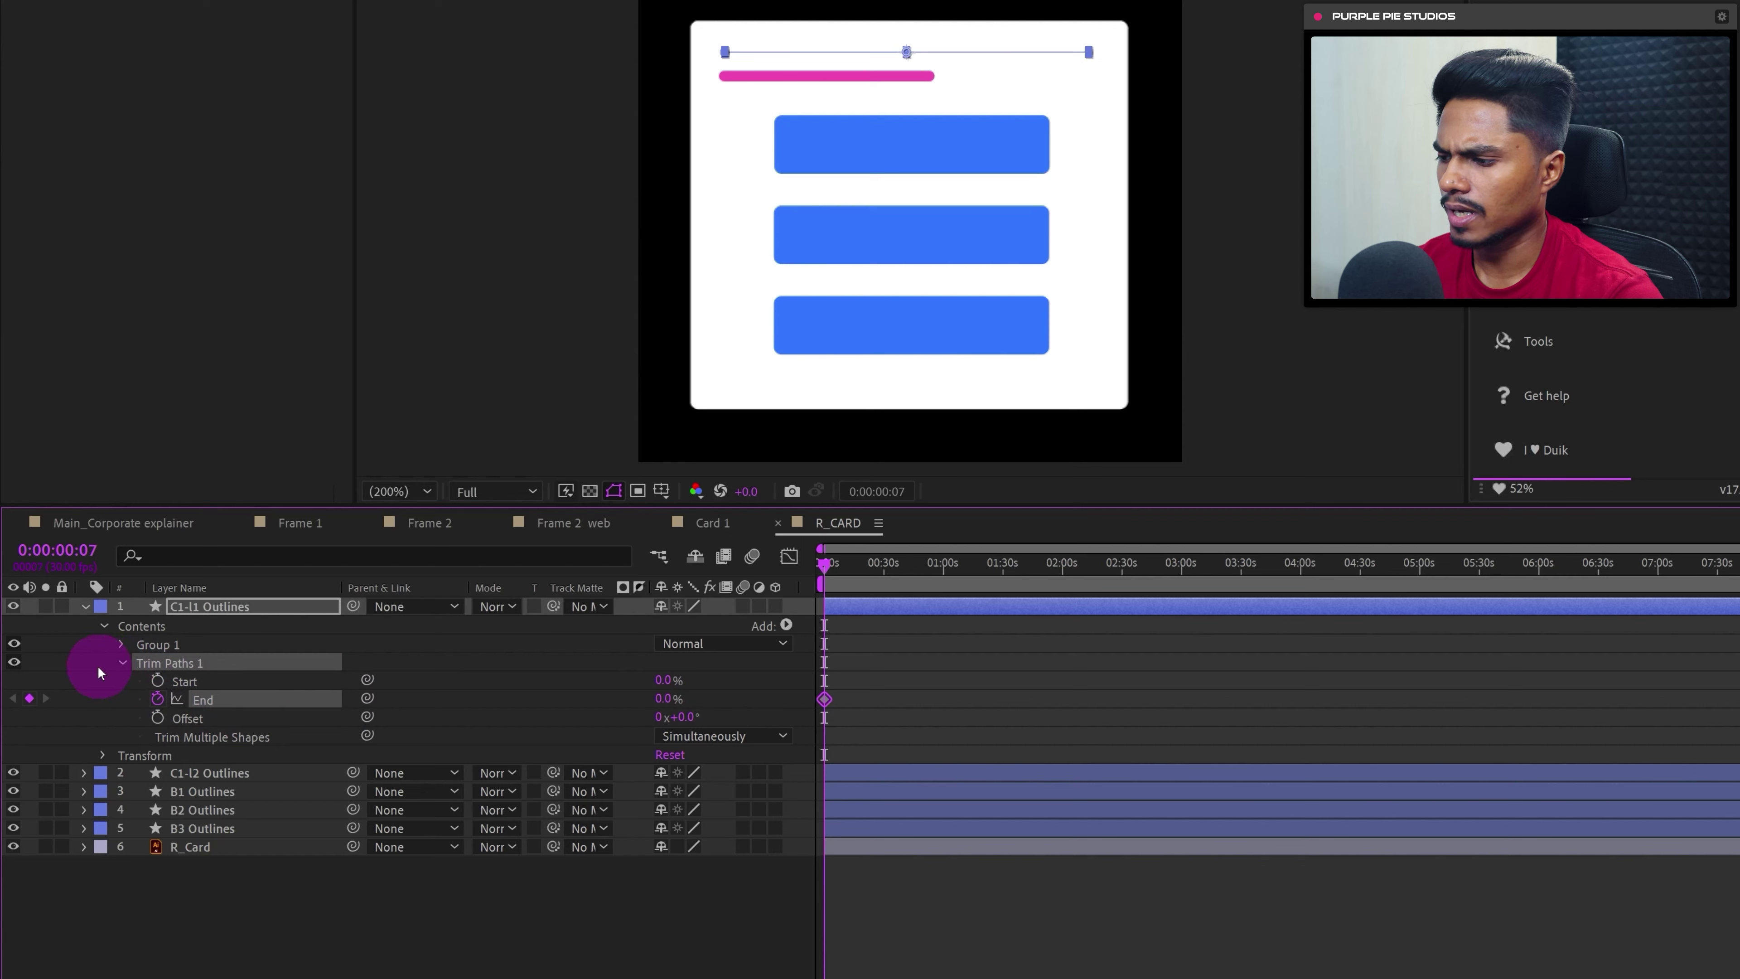
pyautogui.click(67, 553)
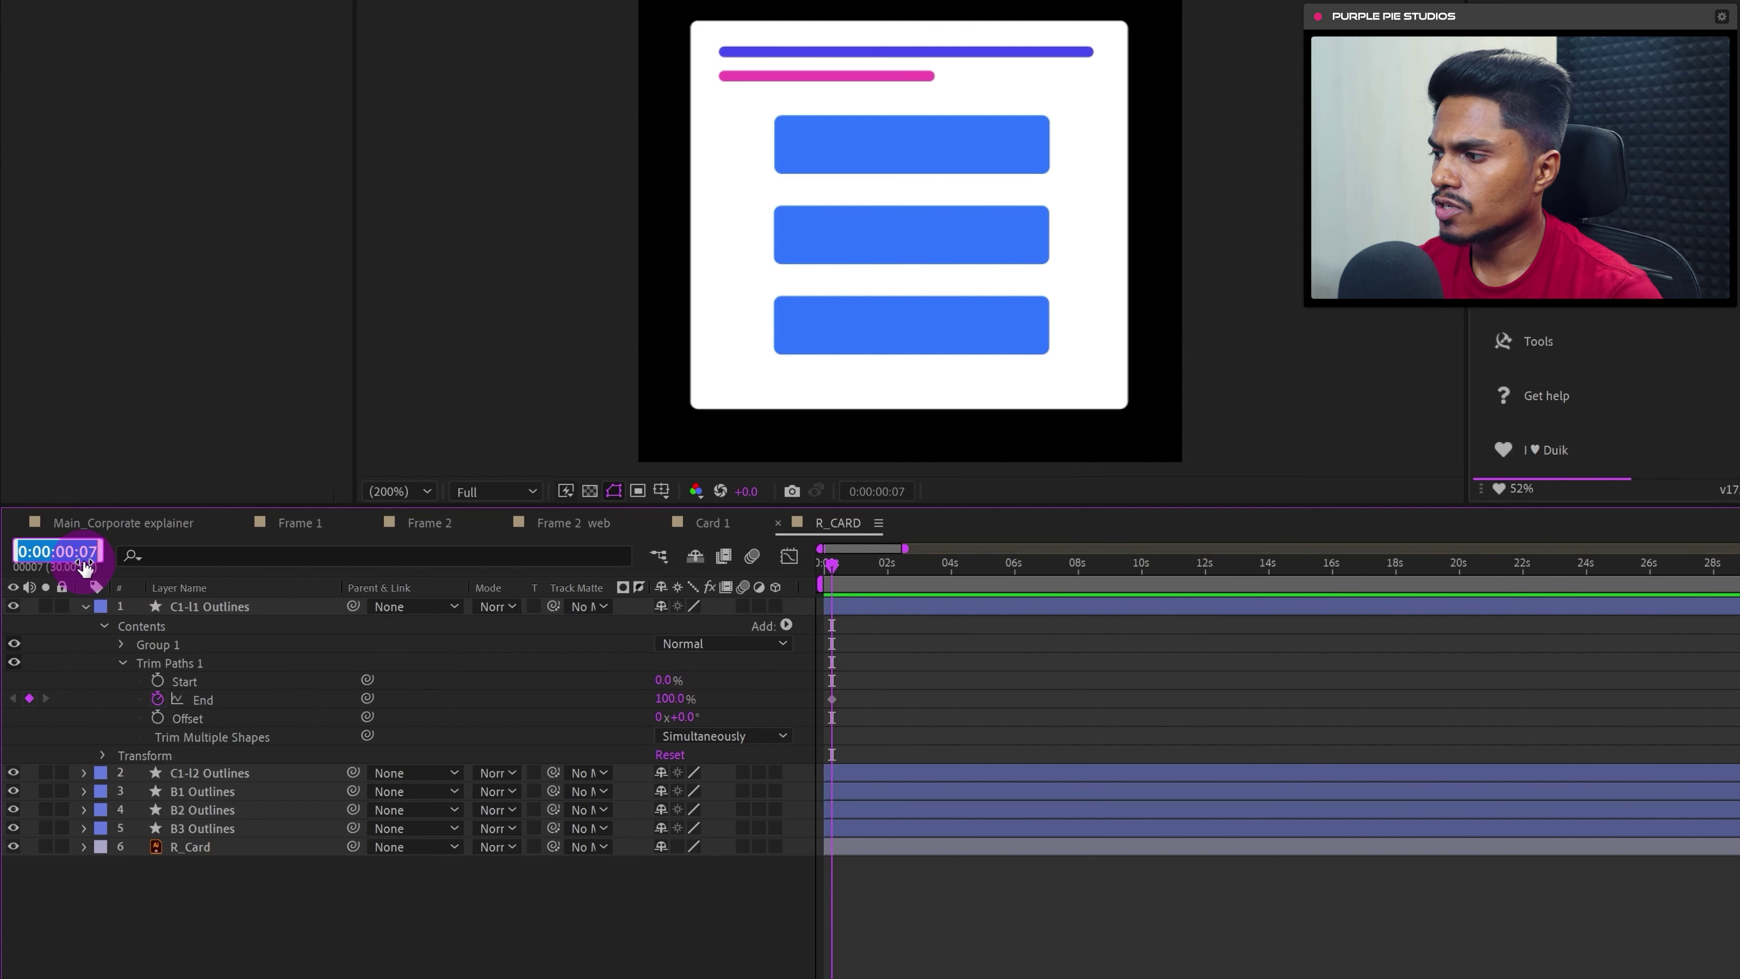
pyautogui.write('+35')
pyautogui.press('Return')
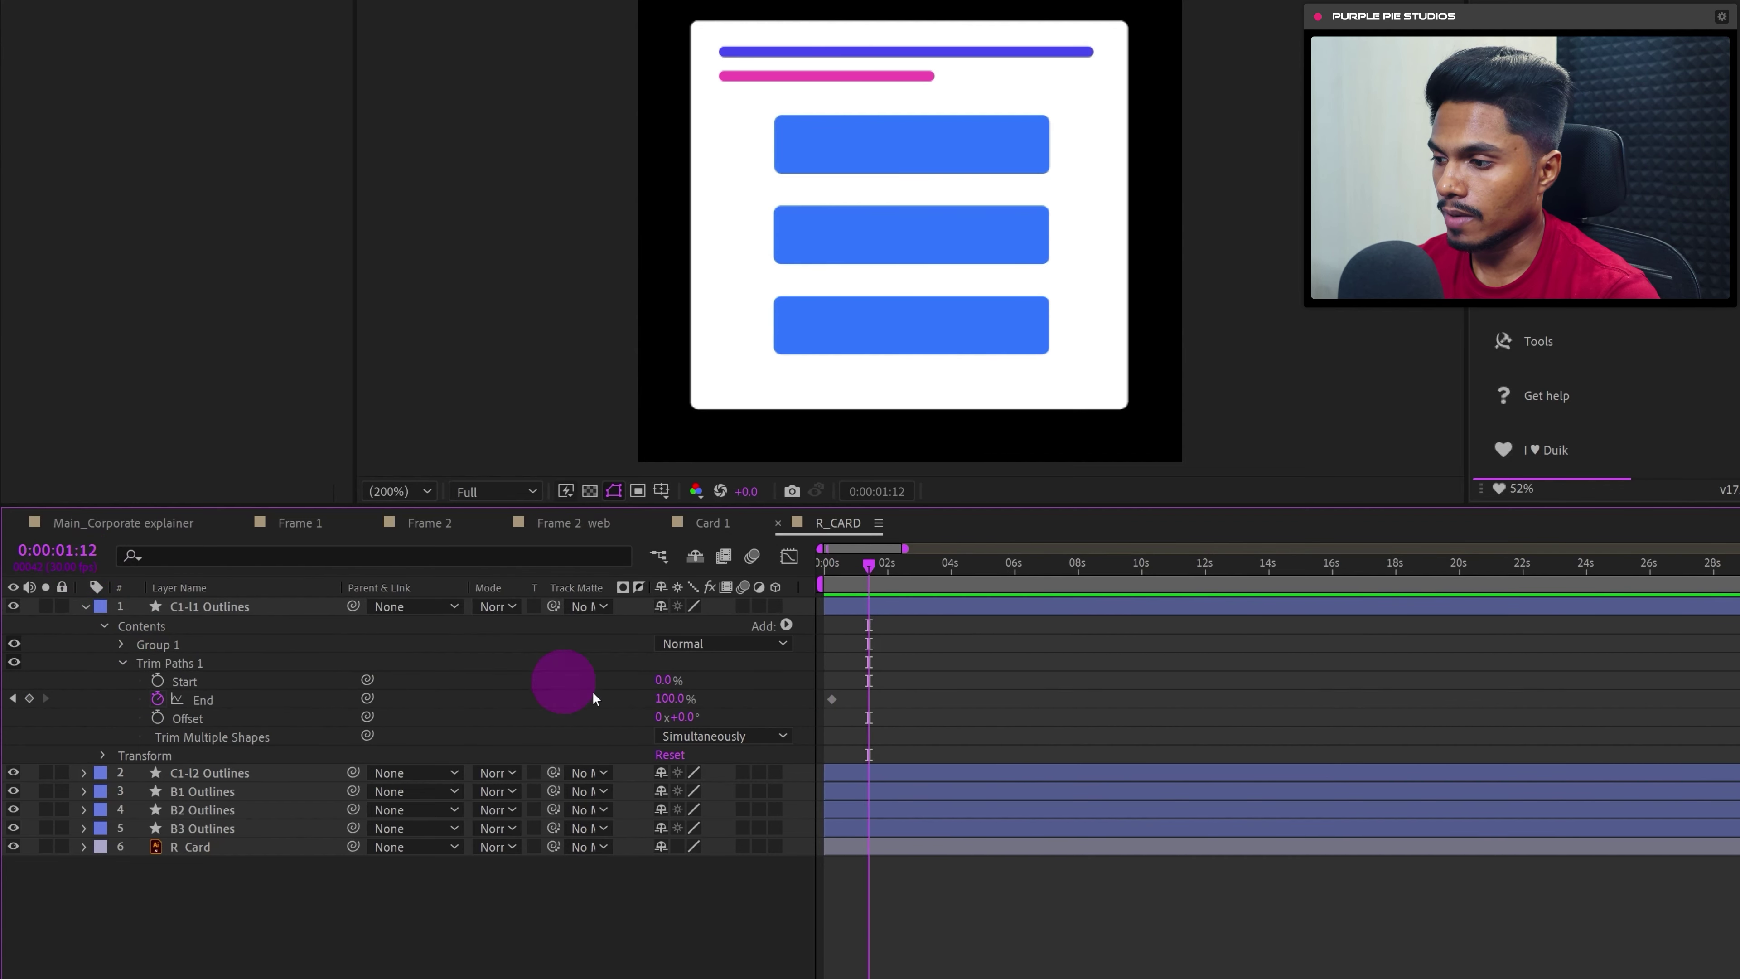
pyautogui.click(30, 698)
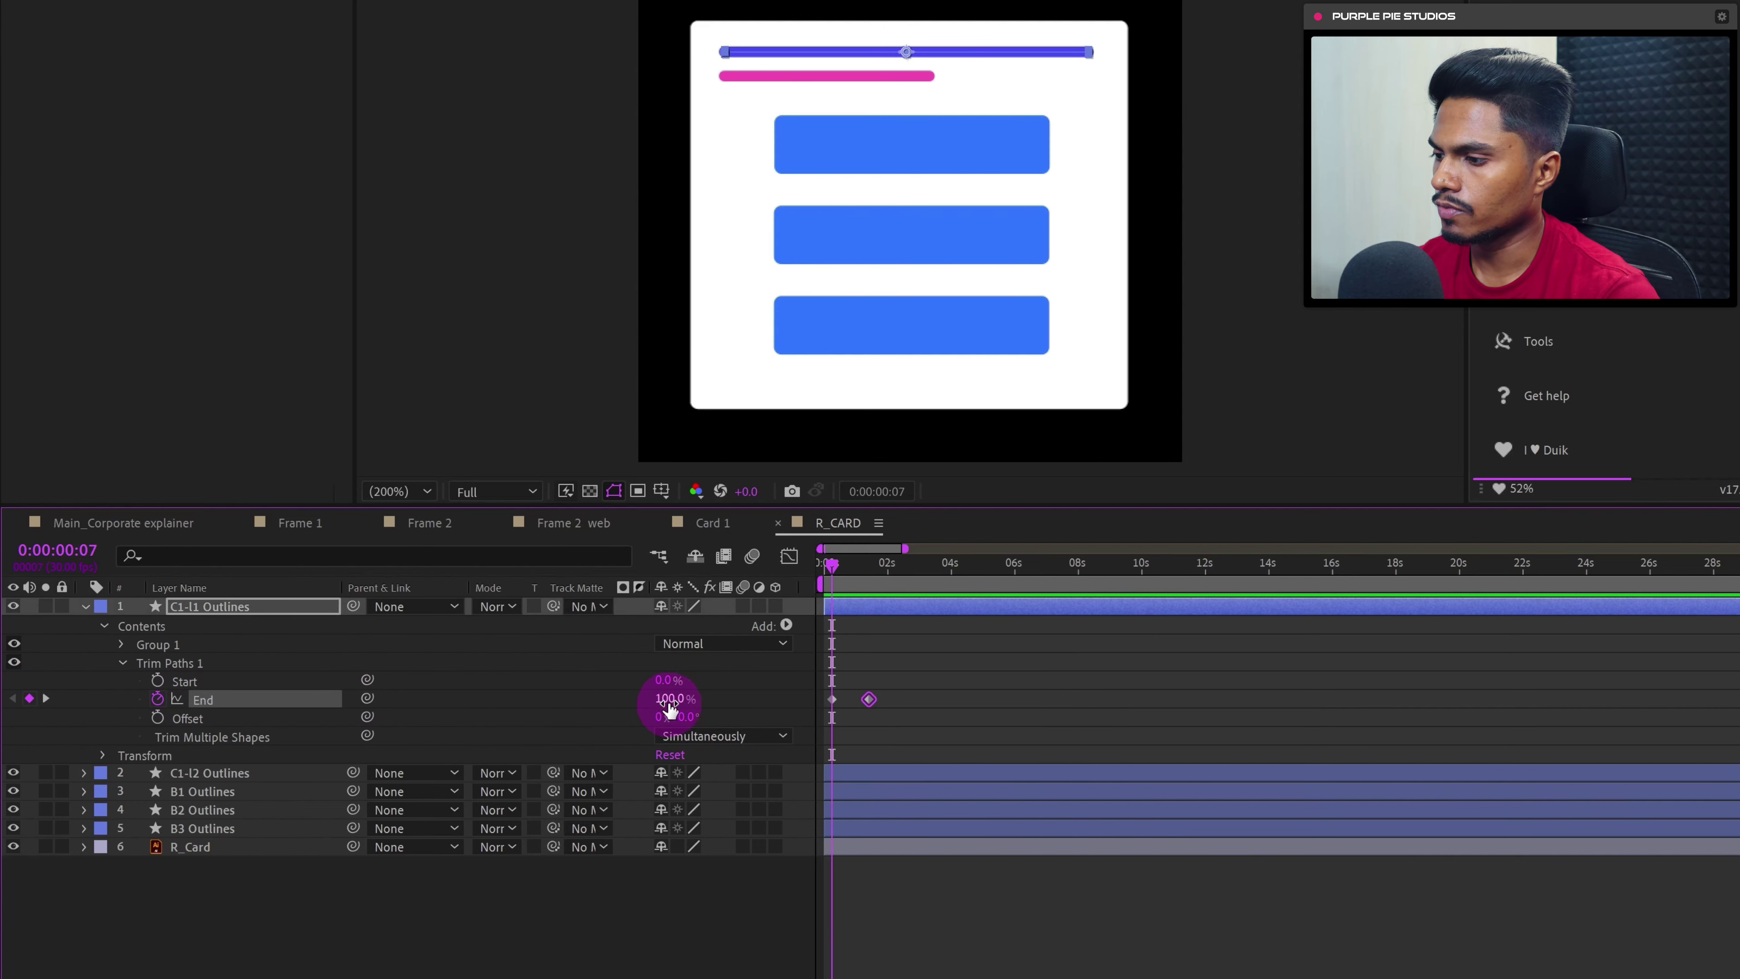
# - Set C1-l1's End to 0% at the 0:00:00:07 keyframe and apply Easy Ease to both End keyframes
pyautogui.press('j')
pyautogui.moveTo(997, 692); pyautogui.dragTo(765, 719)
pyautogui.press('F9')
# - Reshape the speed curve of C1-l1's End keyframes in the Graph Editor to peak early and ease out slowly
pyautogui.click(789, 556)
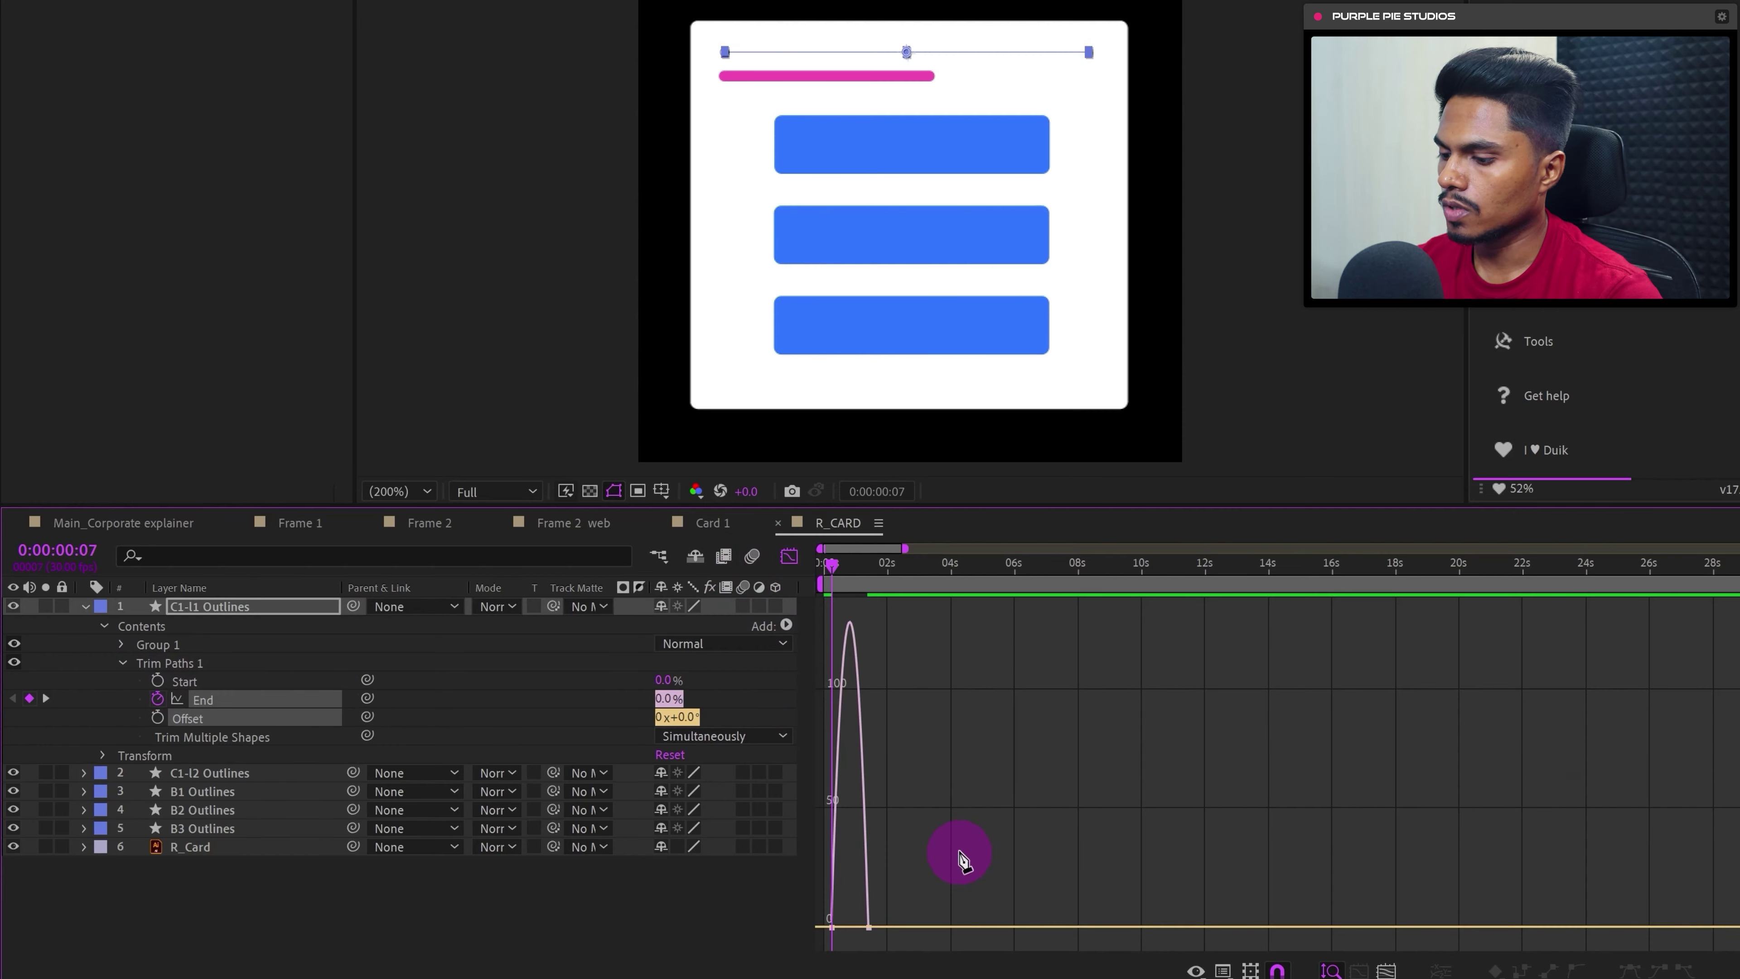
pyautogui.press('=')
pyautogui.press('=')
pyautogui.moveTo(1107, 888); pyautogui.dragTo(863, 931)
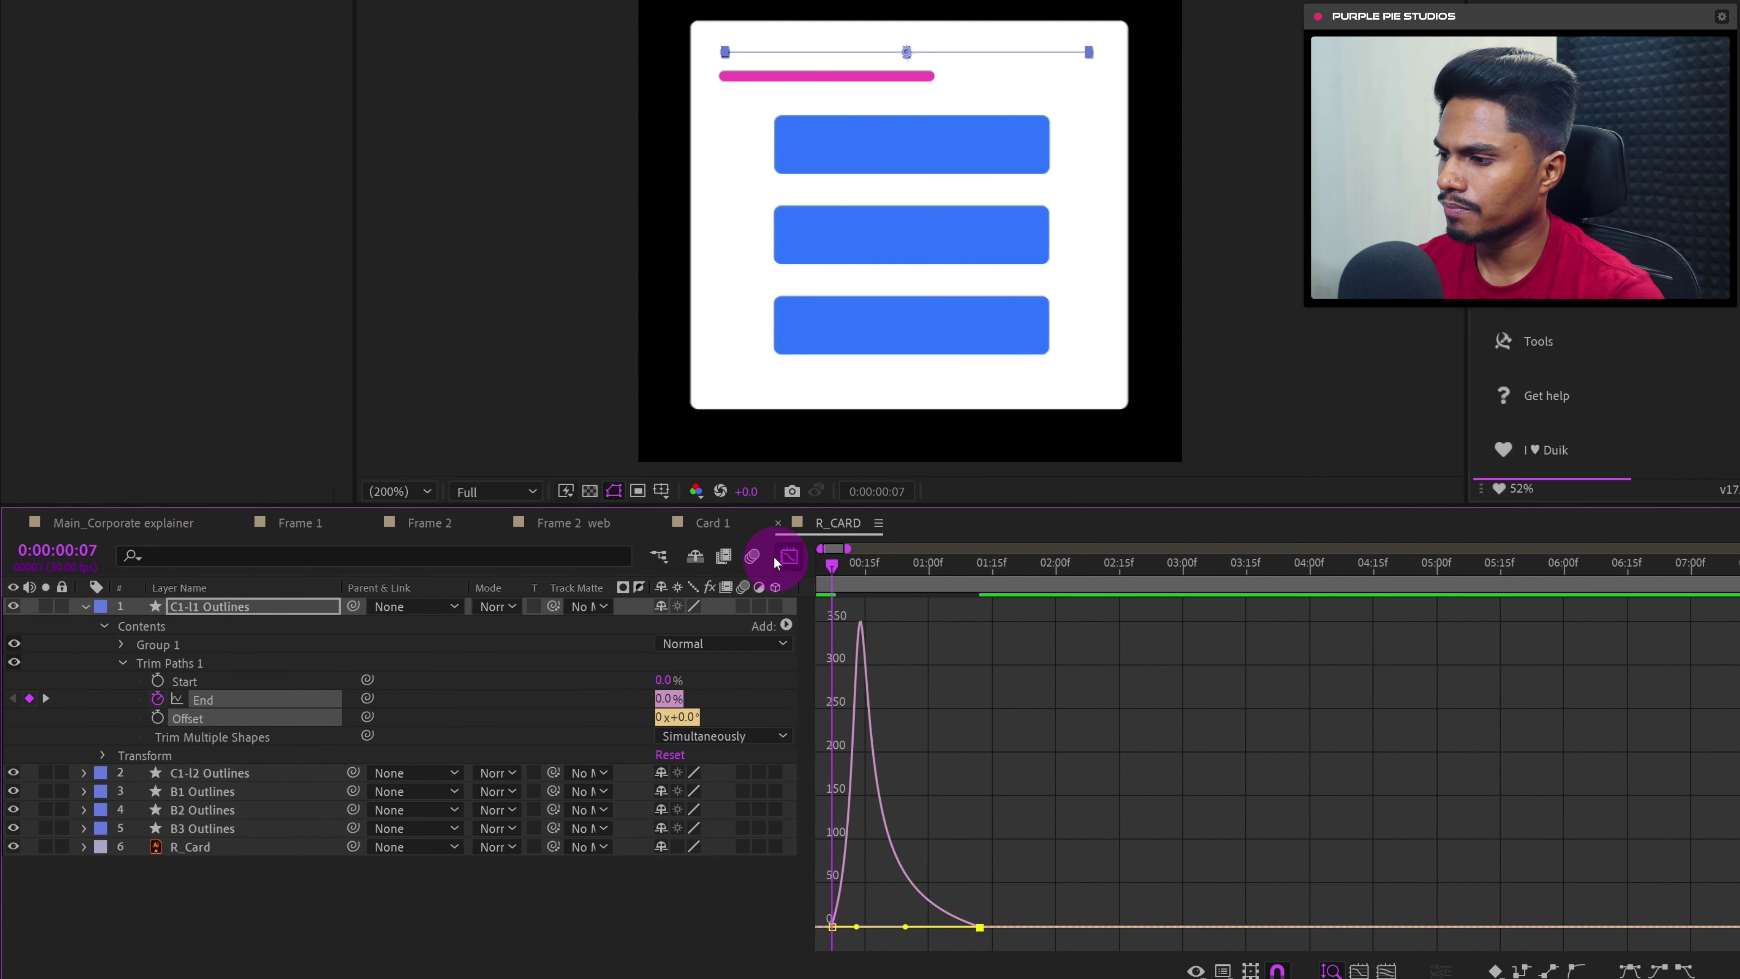
pyautogui.click(786, 556)
# - Copy C1-l1's animated Trim Paths onto the C1-l2 Outlines layer, starting at 0:00:00:15
pyautogui.click(203, 668)
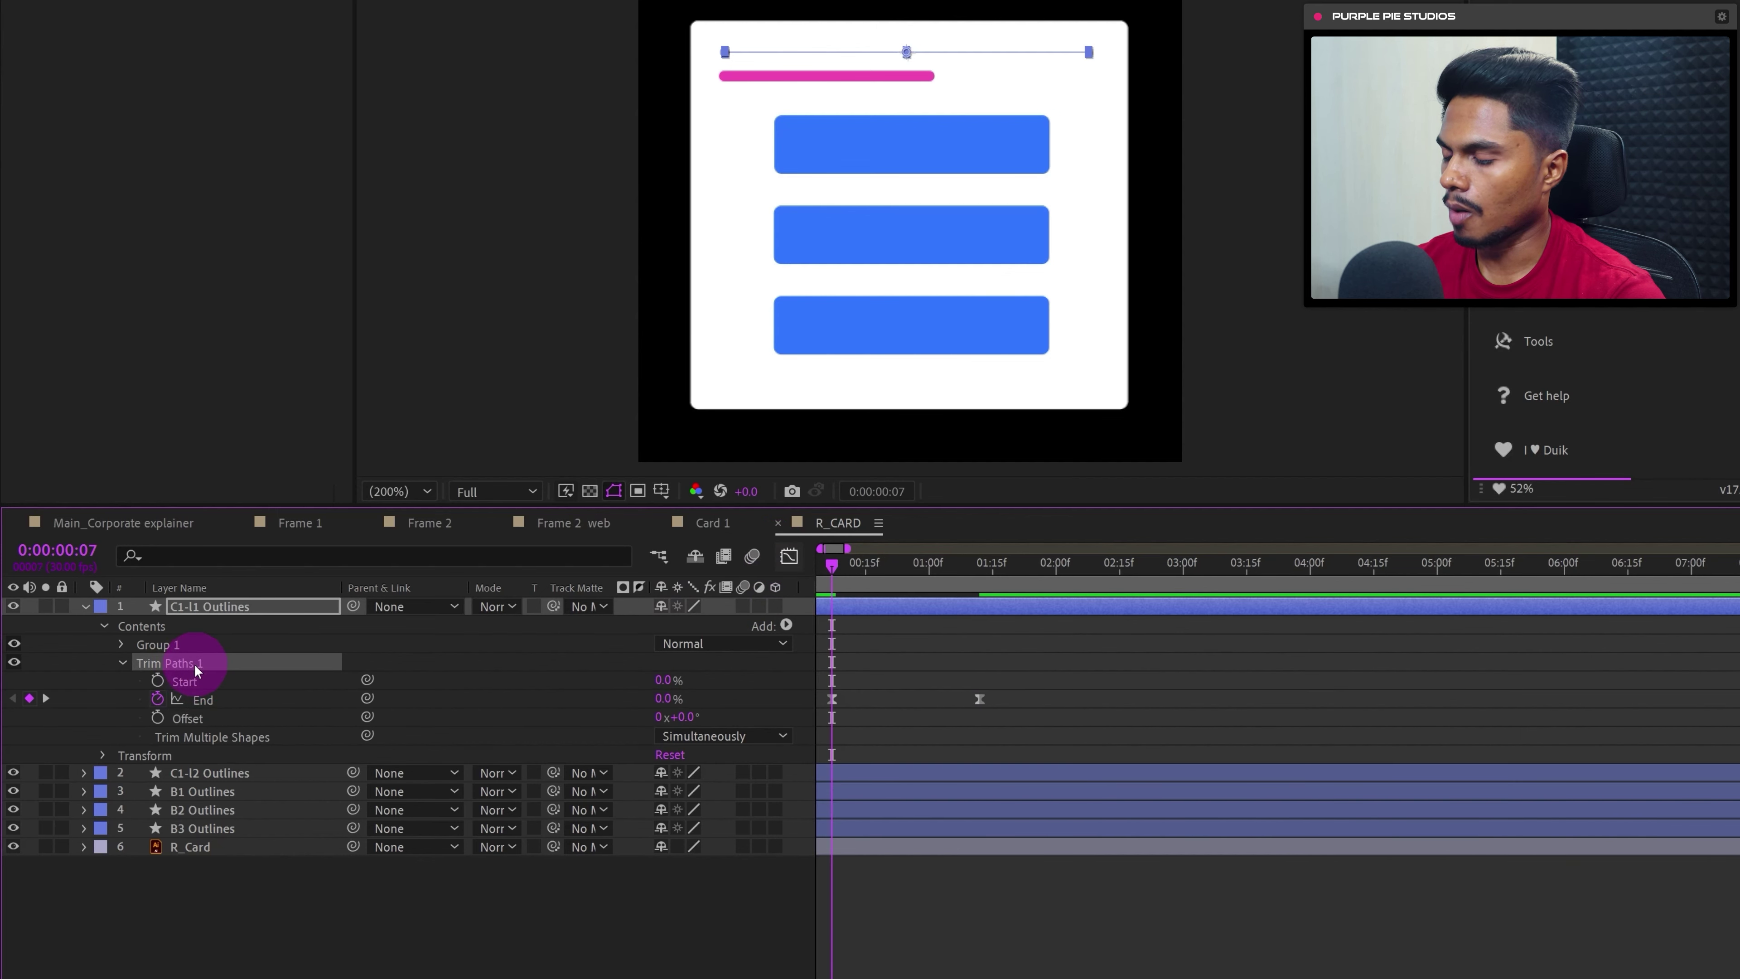
pyautogui.click(886, 567)
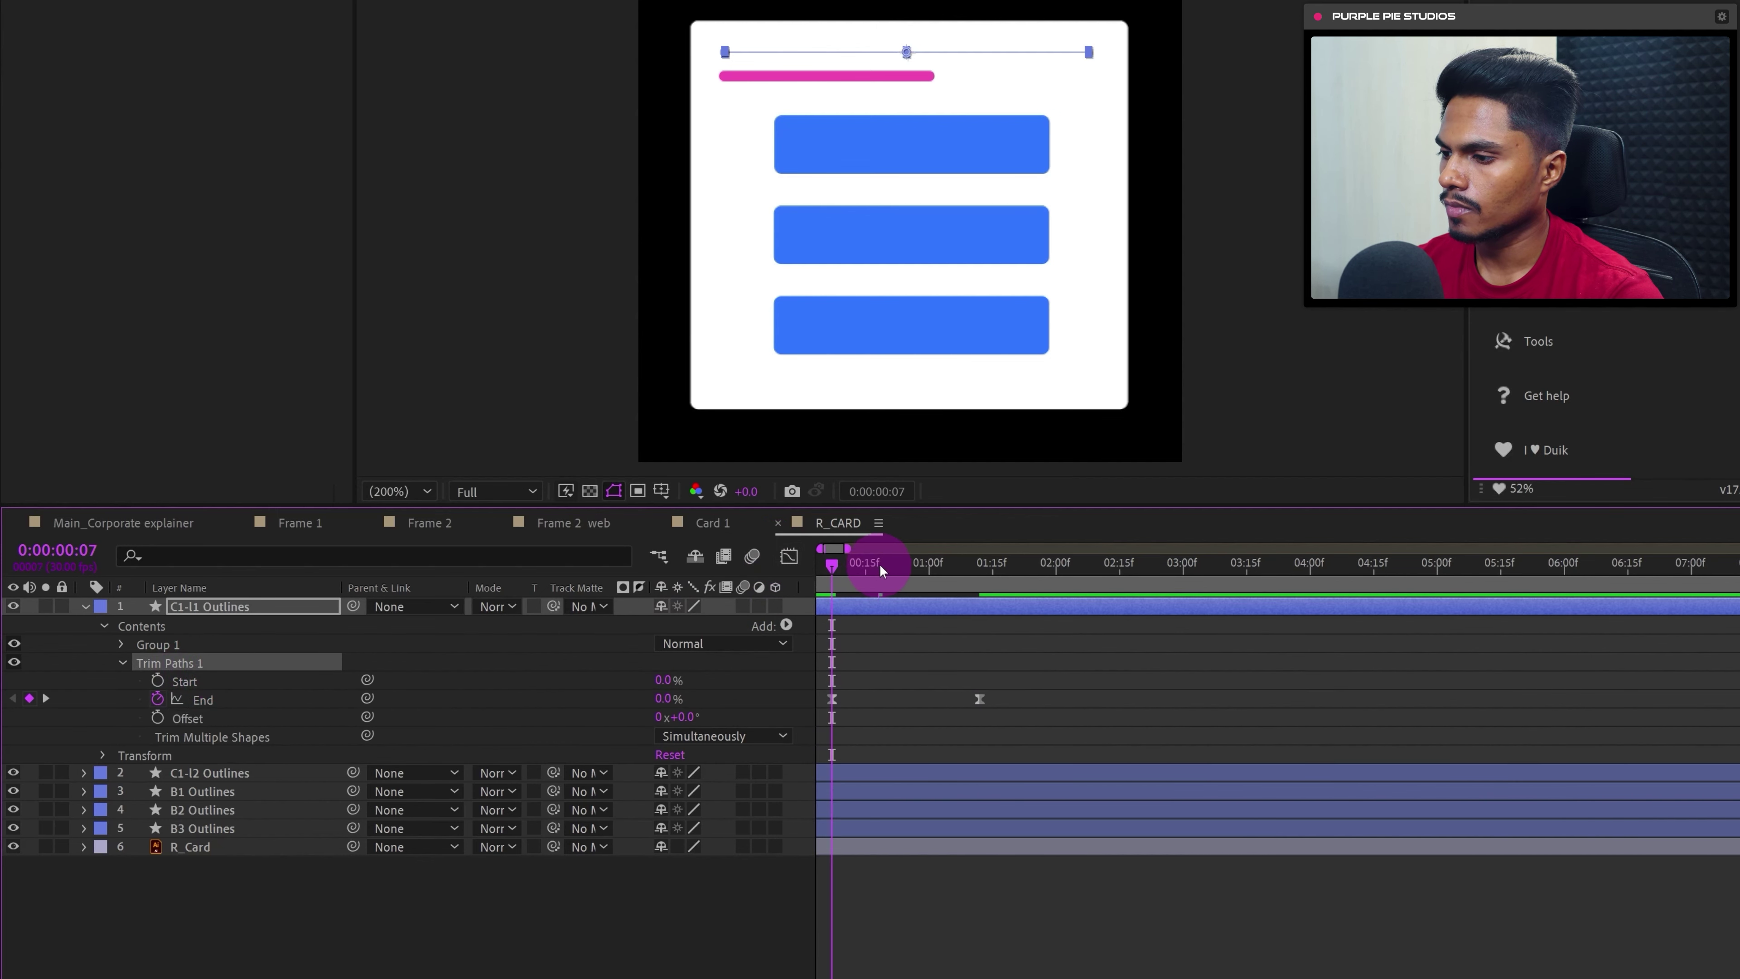
pyautogui.moveTo(886, 574); pyautogui.dragTo(866, 569)
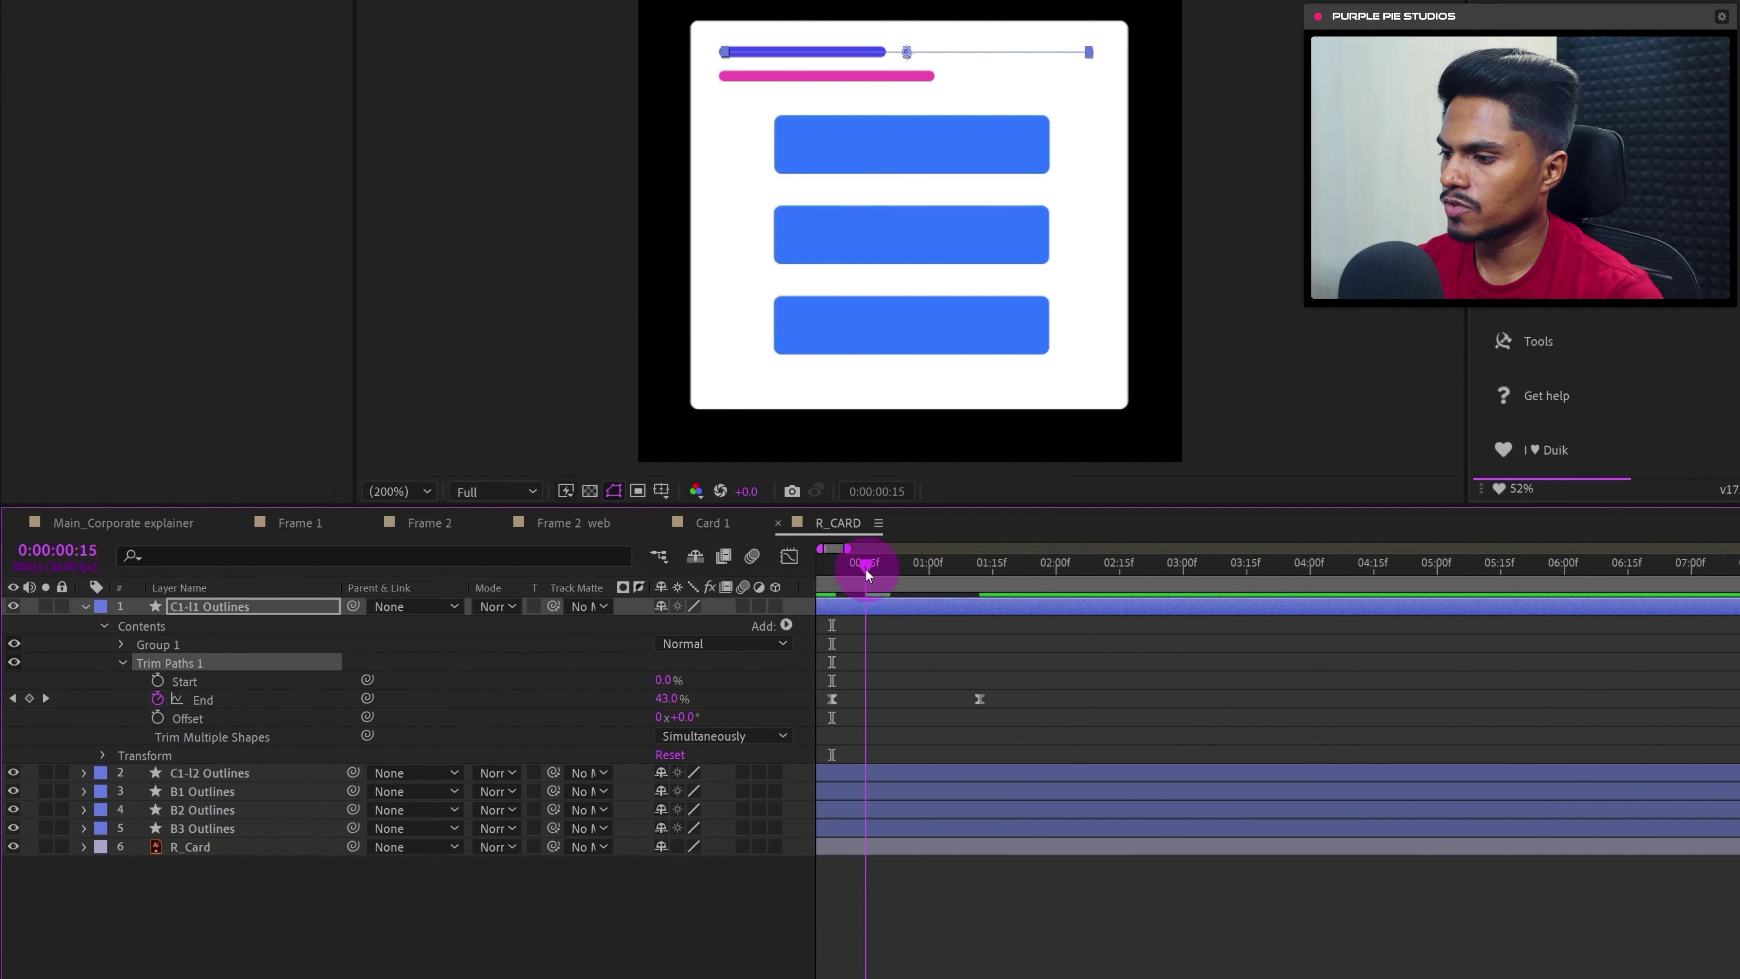
pyautogui.click(235, 780)
pyautogui.hotkey('ctrl', 'v')
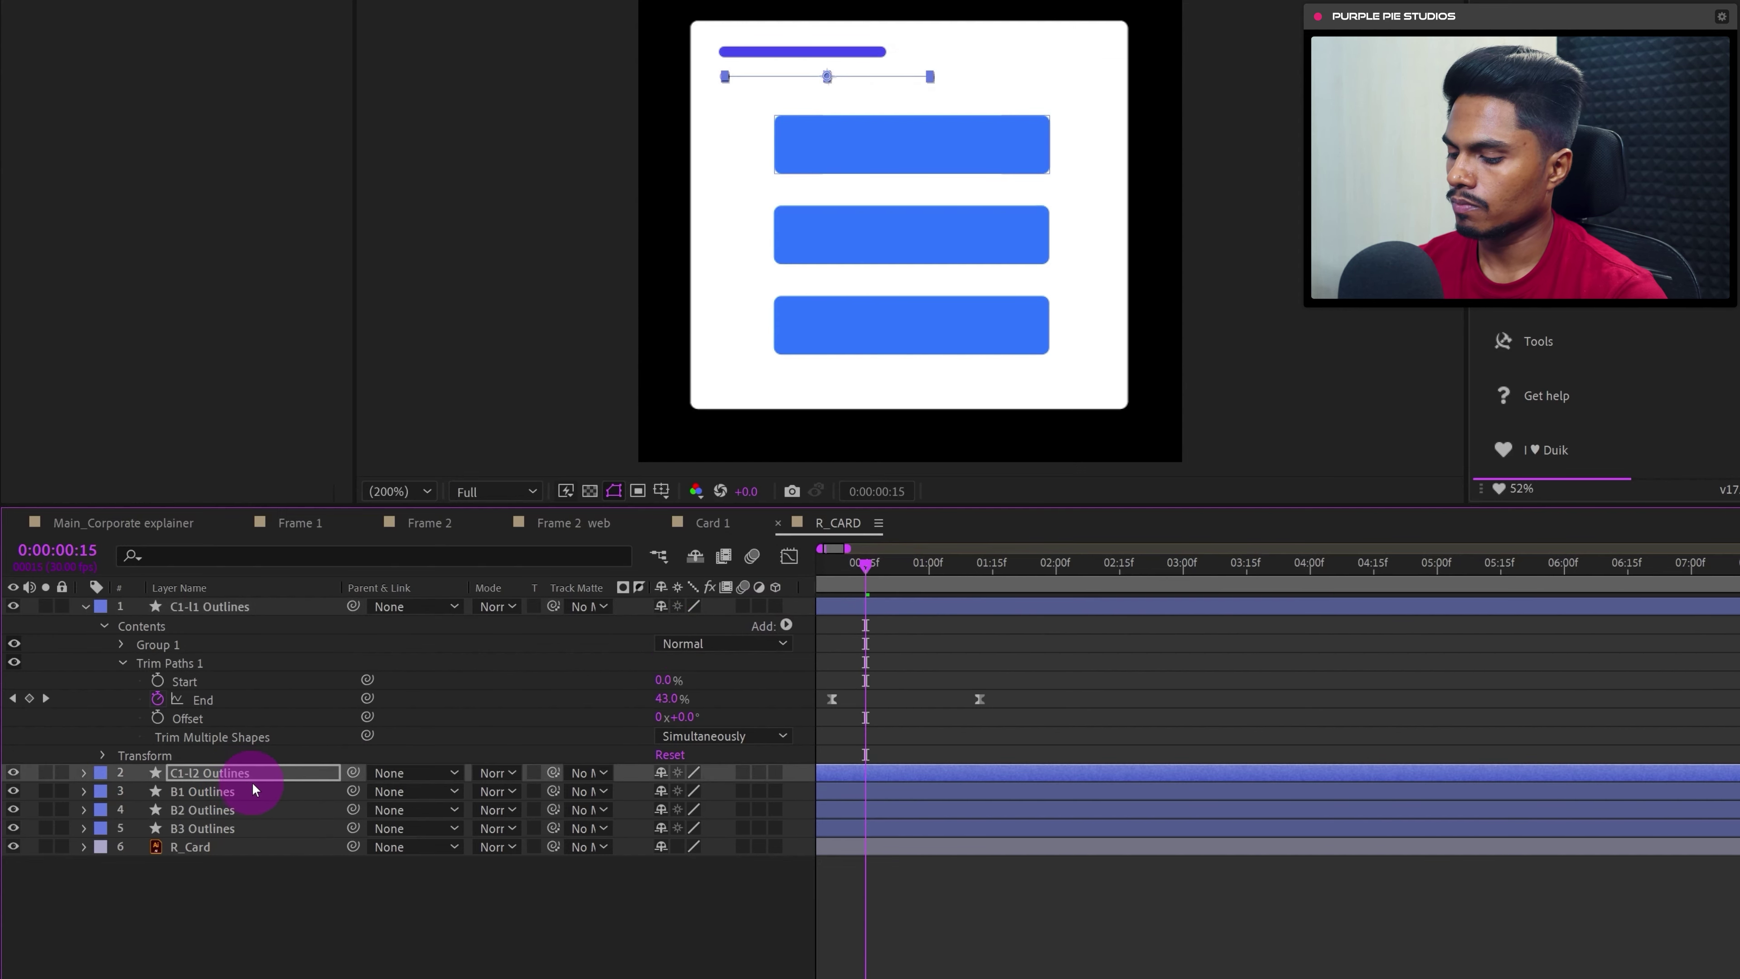
# - Try shifting C1-l2's End keyframes slightly past 0:00:00:15 and preview both lines drawing on
pyautogui.click(1094, 771)
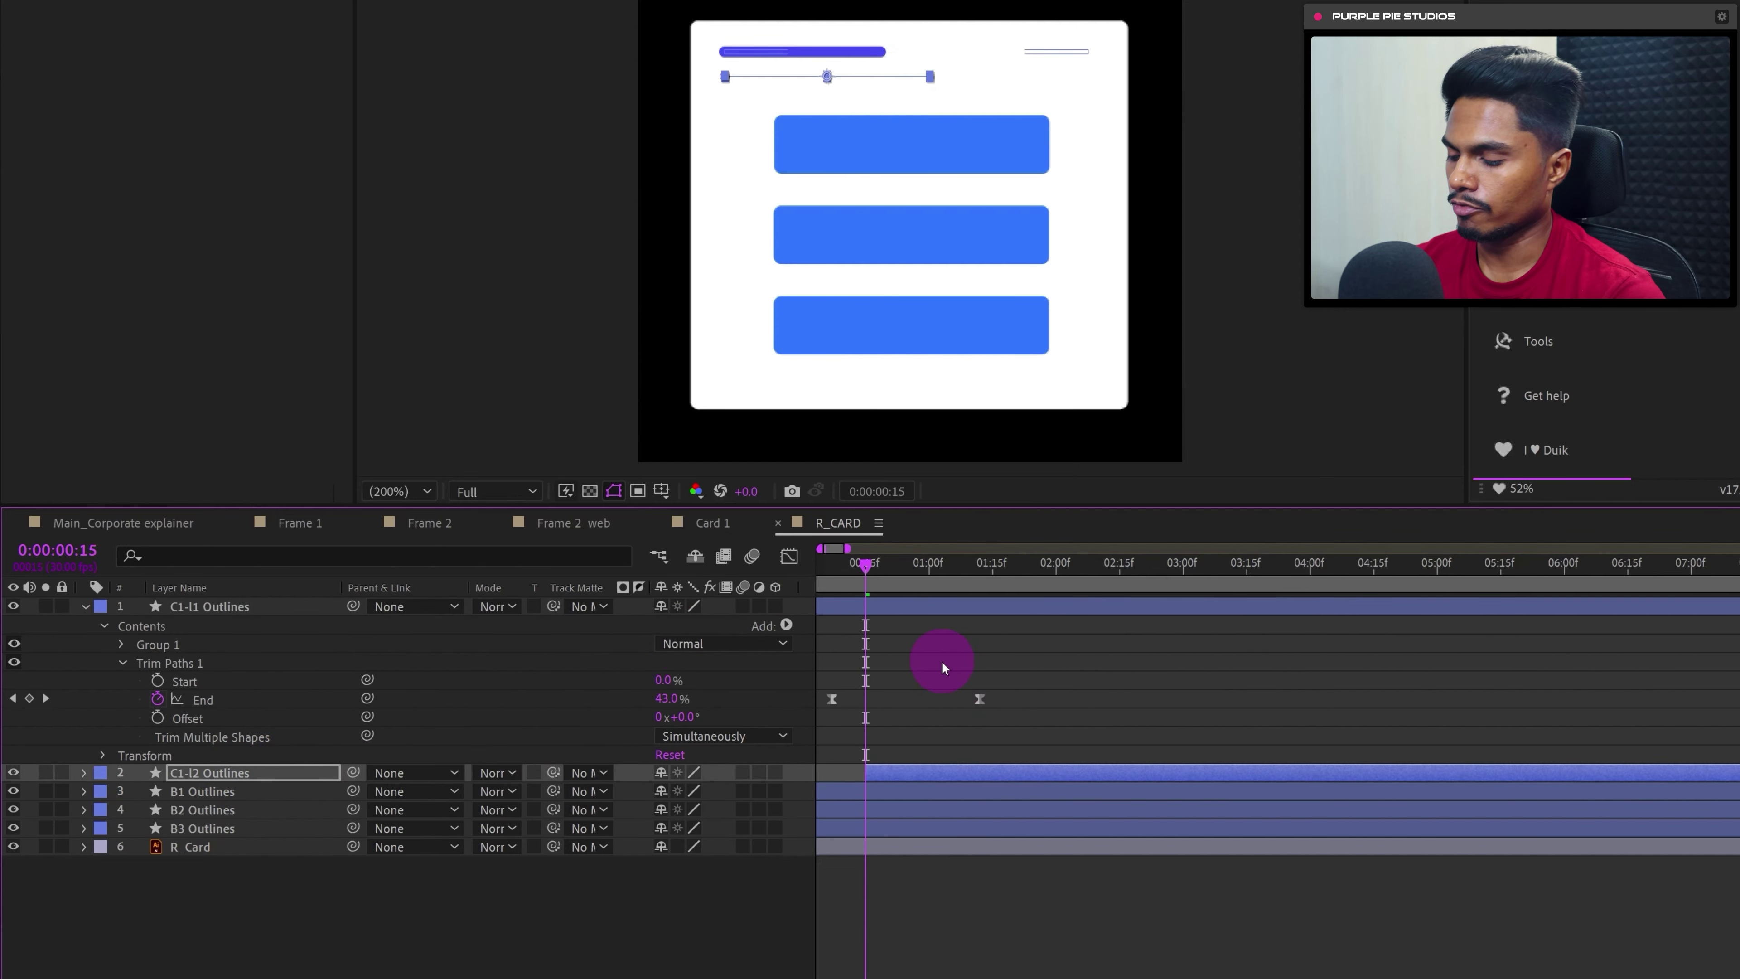
pyautogui.press('u')
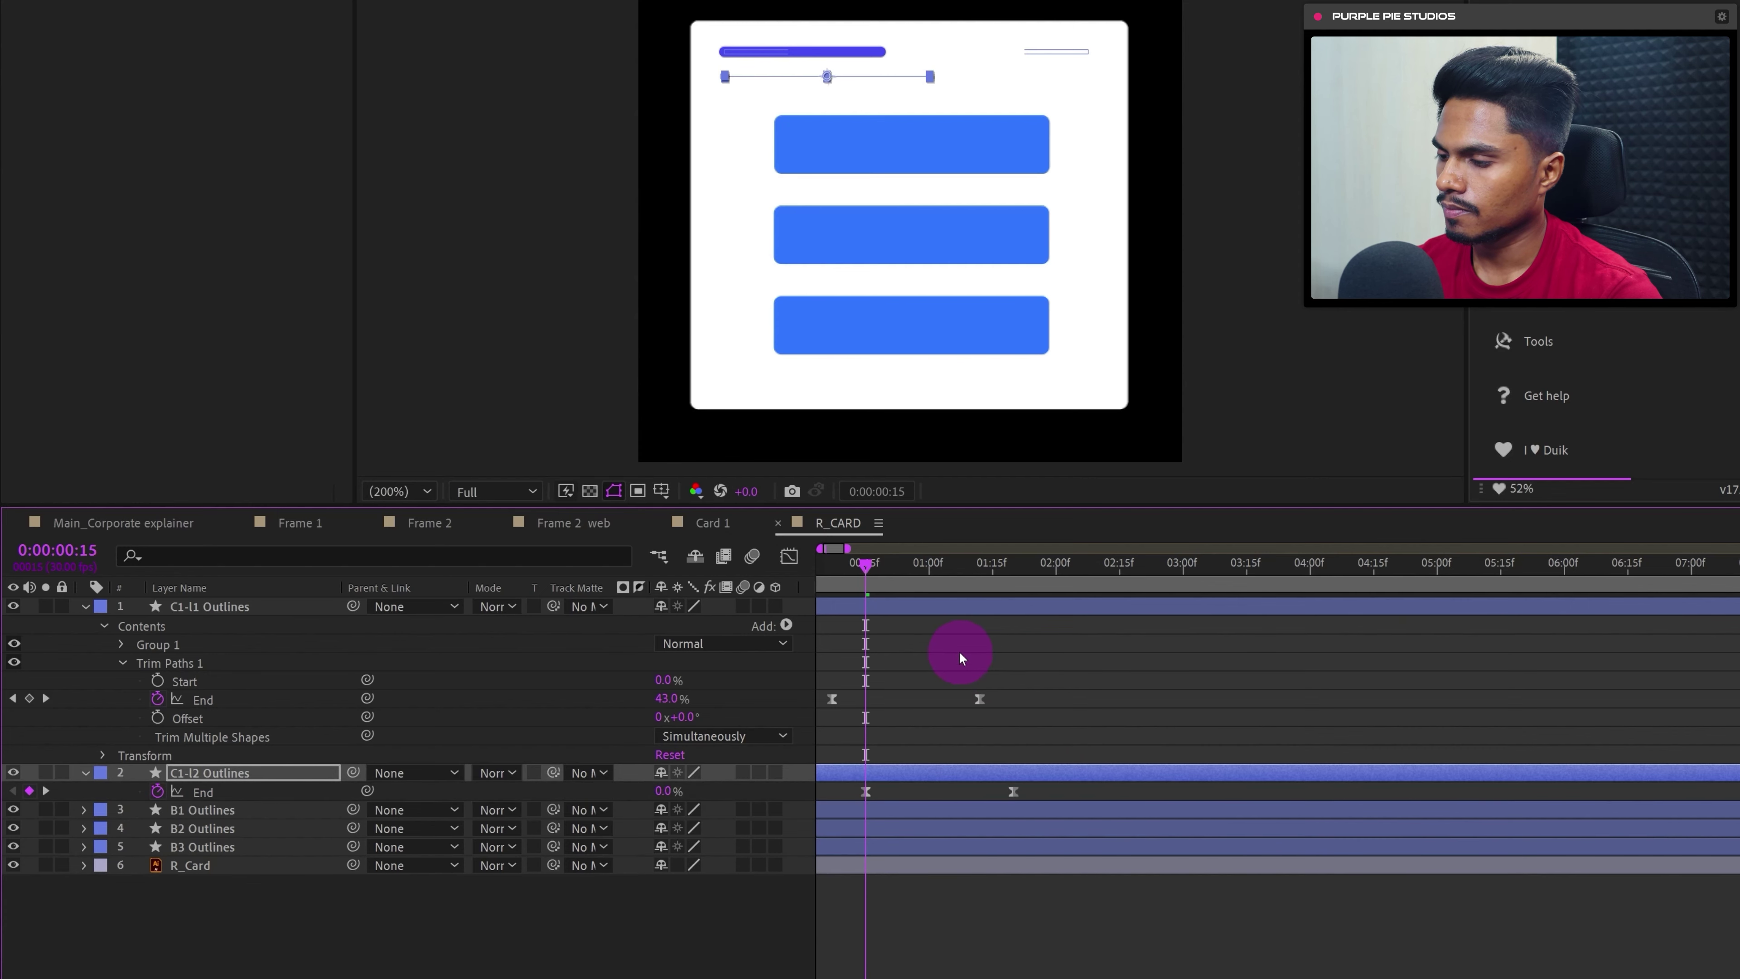
pyautogui.moveTo(1035, 784); pyautogui.dragTo(806, 806)
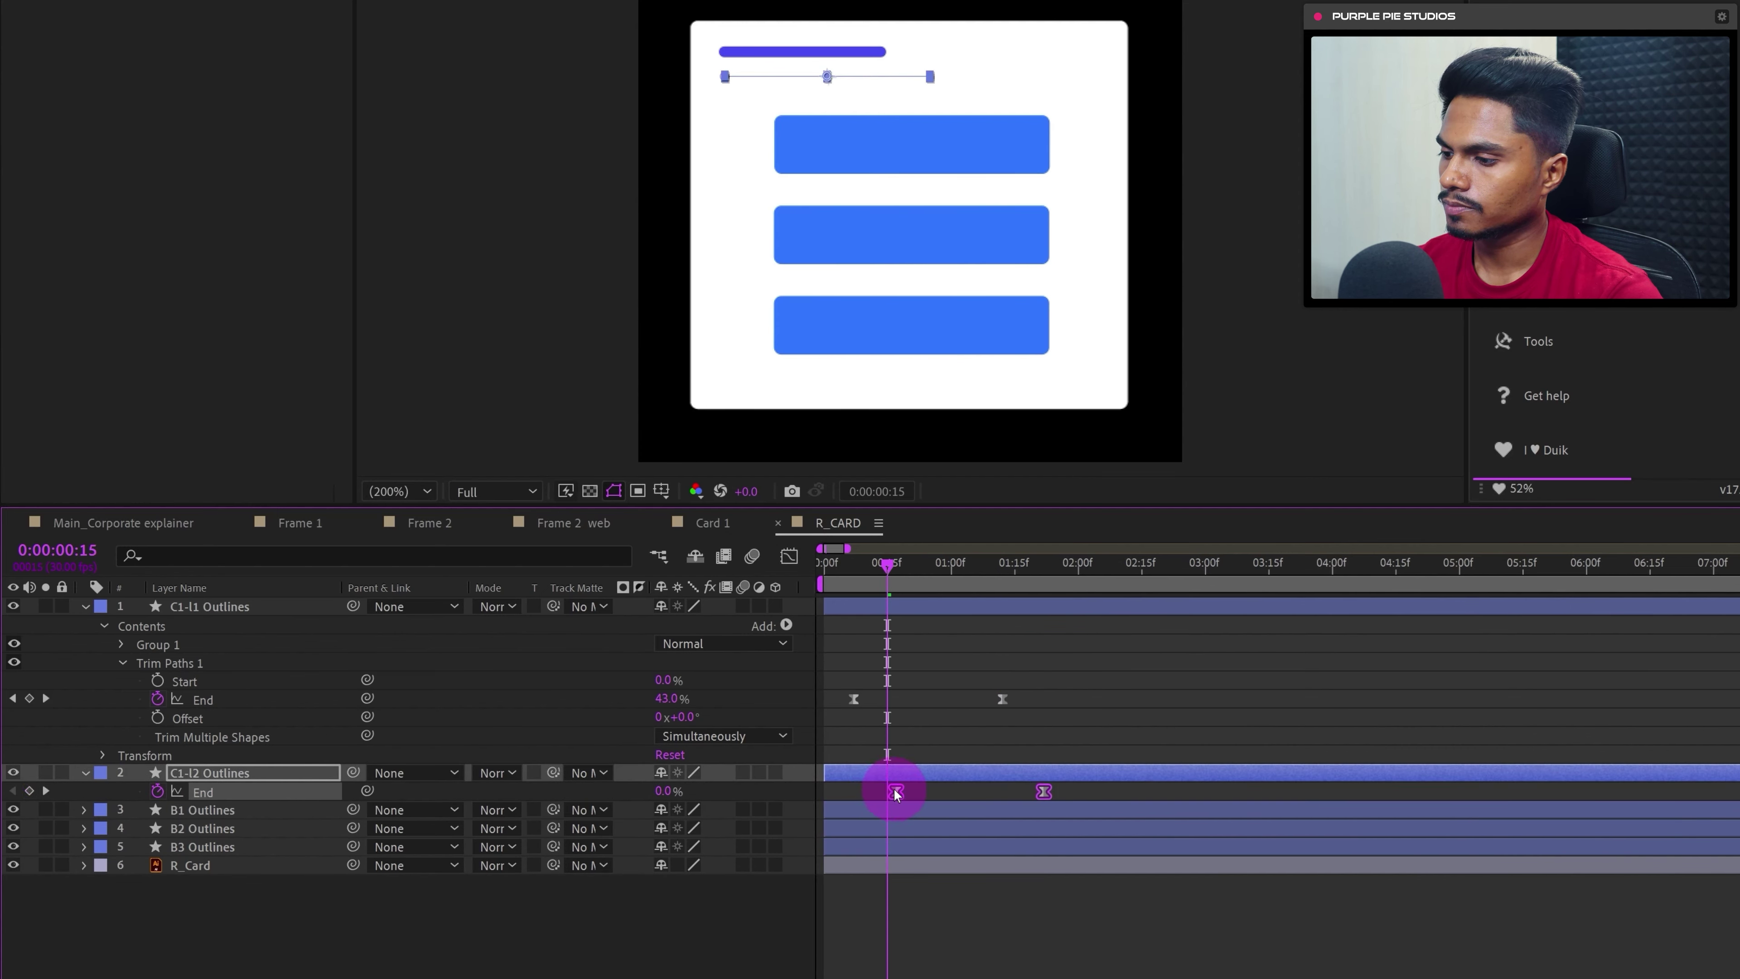
pyautogui.click(920, 682)
pyautogui.click(825, 566)
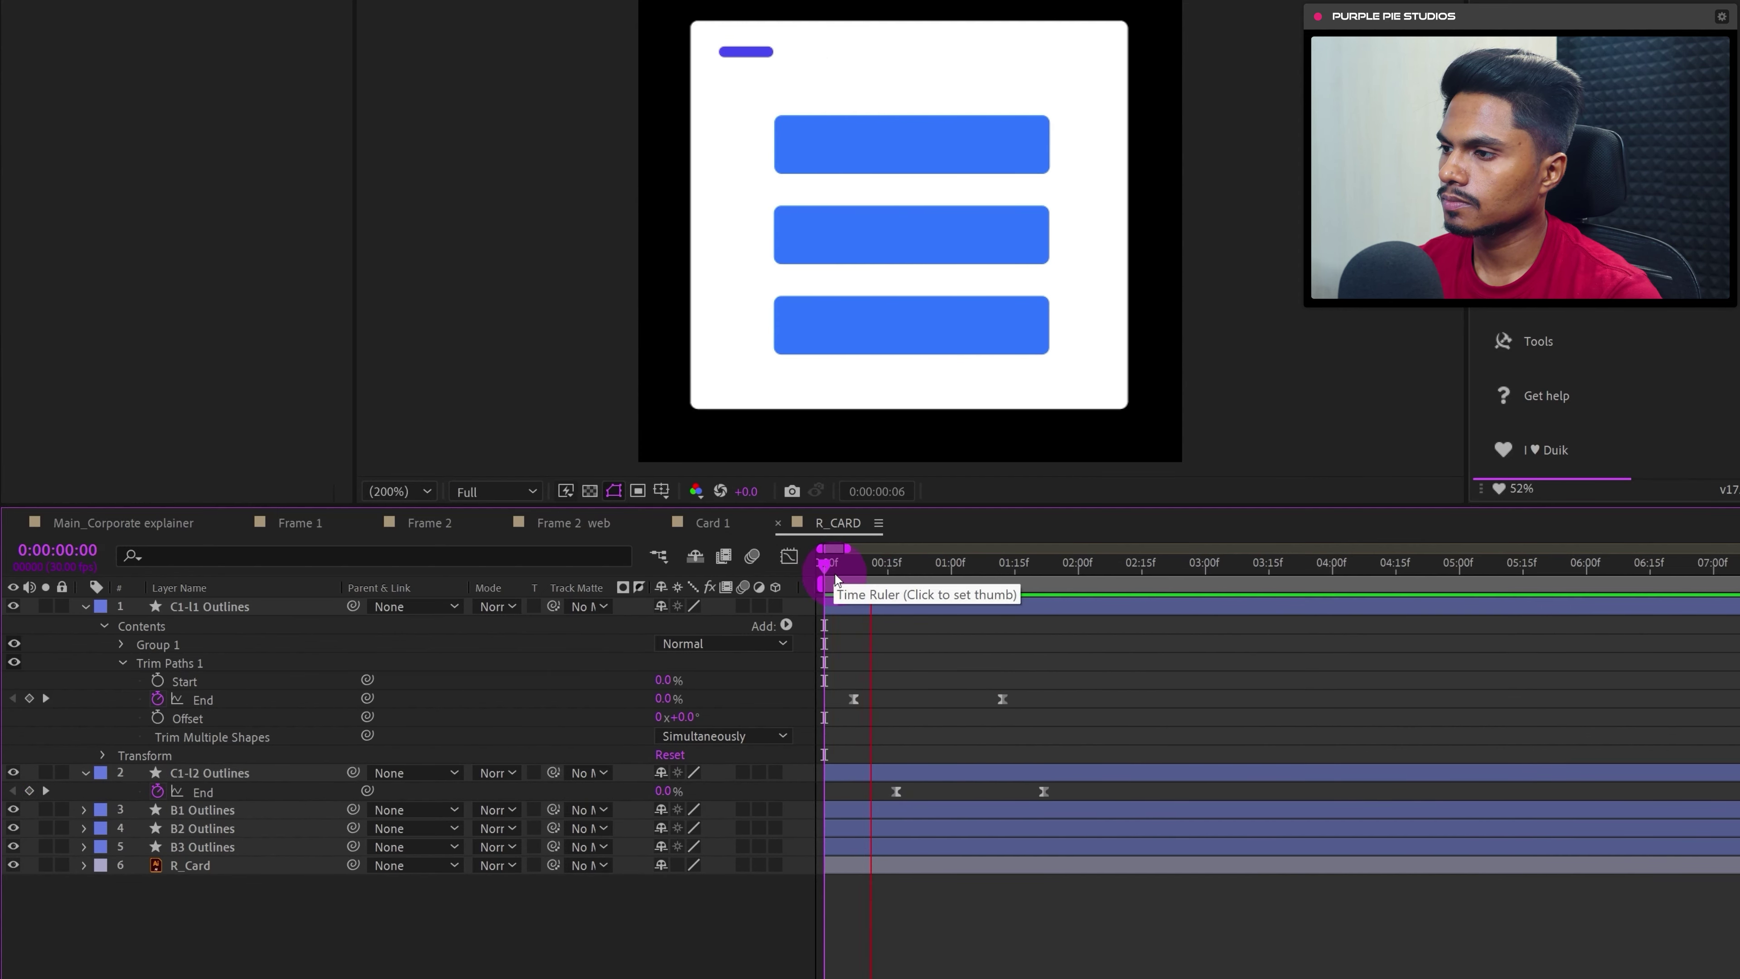
pyautogui.moveTo(877, 569); pyautogui.dragTo(901, 578)
# - Keyframe B1 Outlines' Path at 0:00:00:18 and add a matching Path keyframe 35 frames on, at 0:00:01:23
pyautogui.click(175, 812)
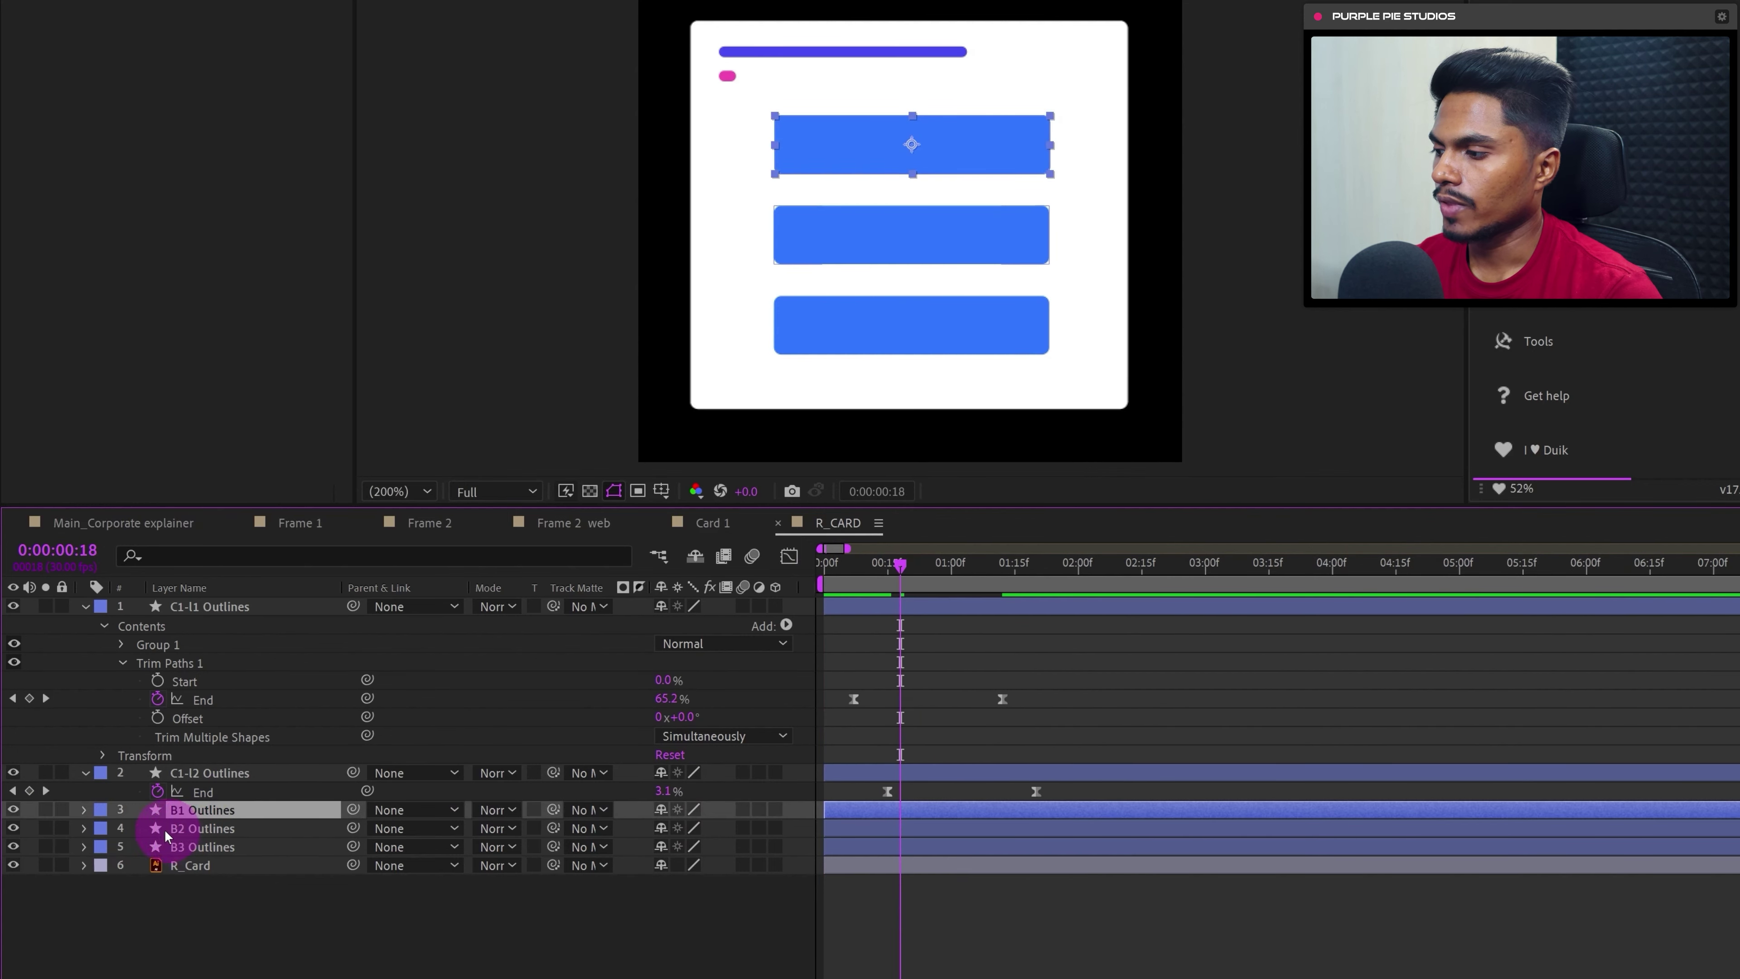
pyautogui.click(83, 810)
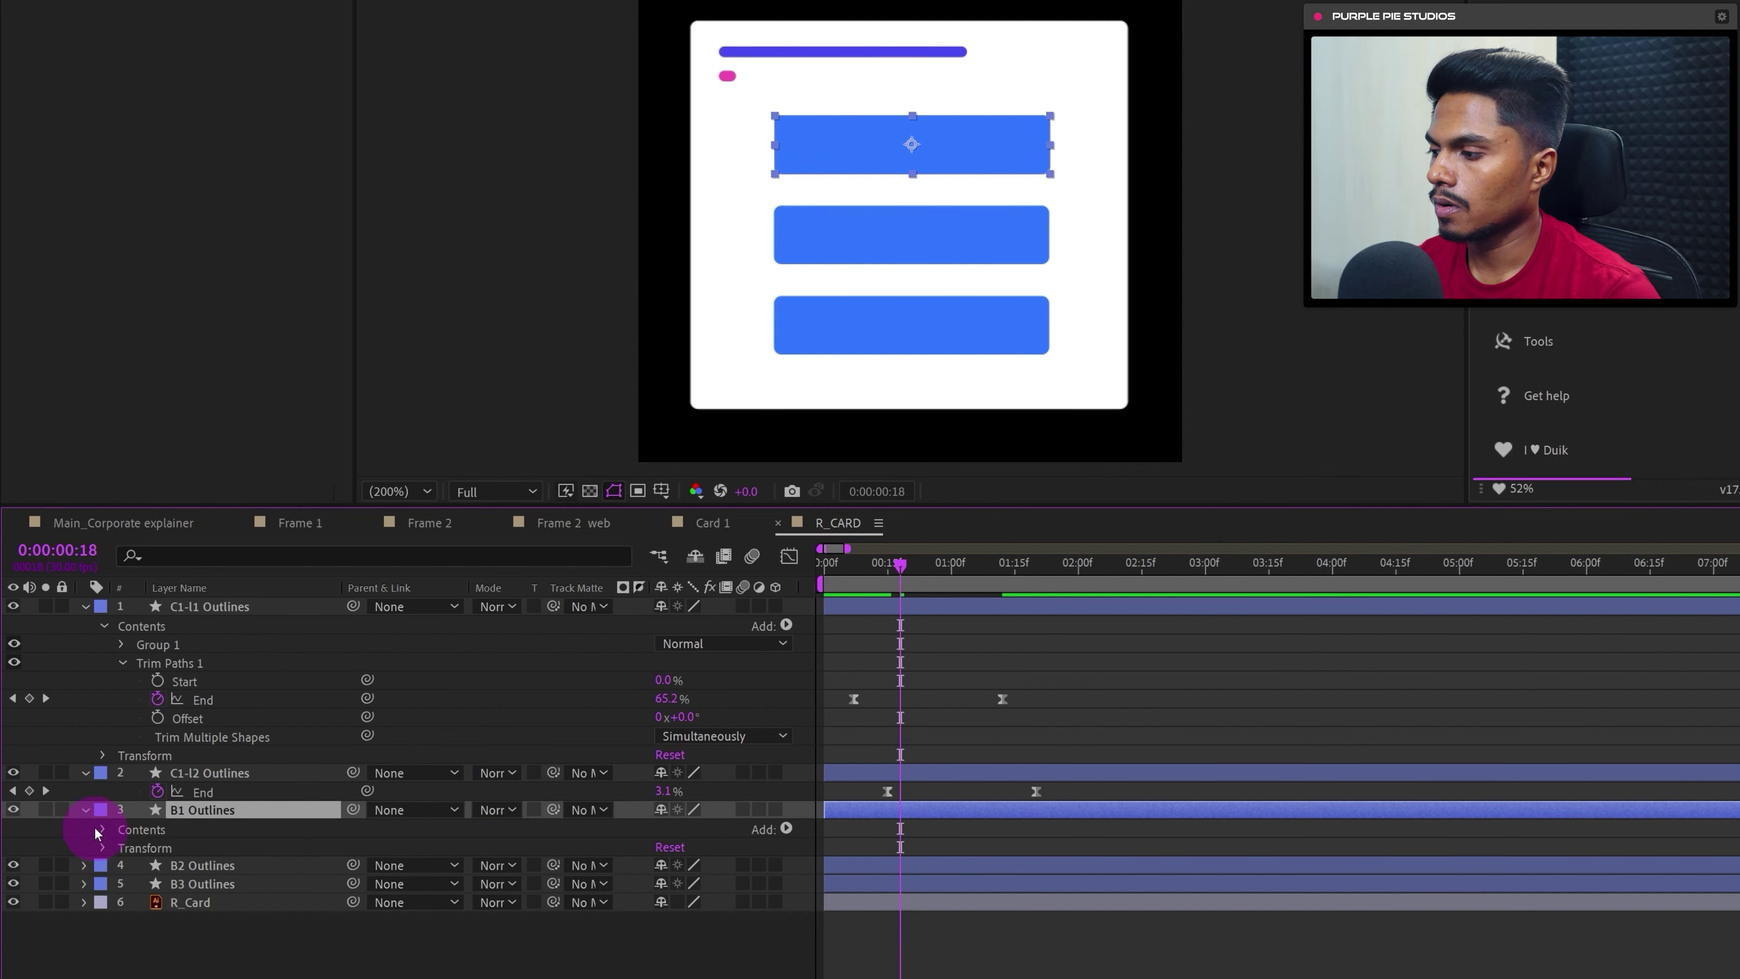
pyautogui.click(100, 829)
pyautogui.click(122, 848)
pyautogui.click(141, 867)
pyautogui.click(176, 883)
pyautogui.click(61, 557)
pyautogui.write('+35')
pyautogui.press('Return')
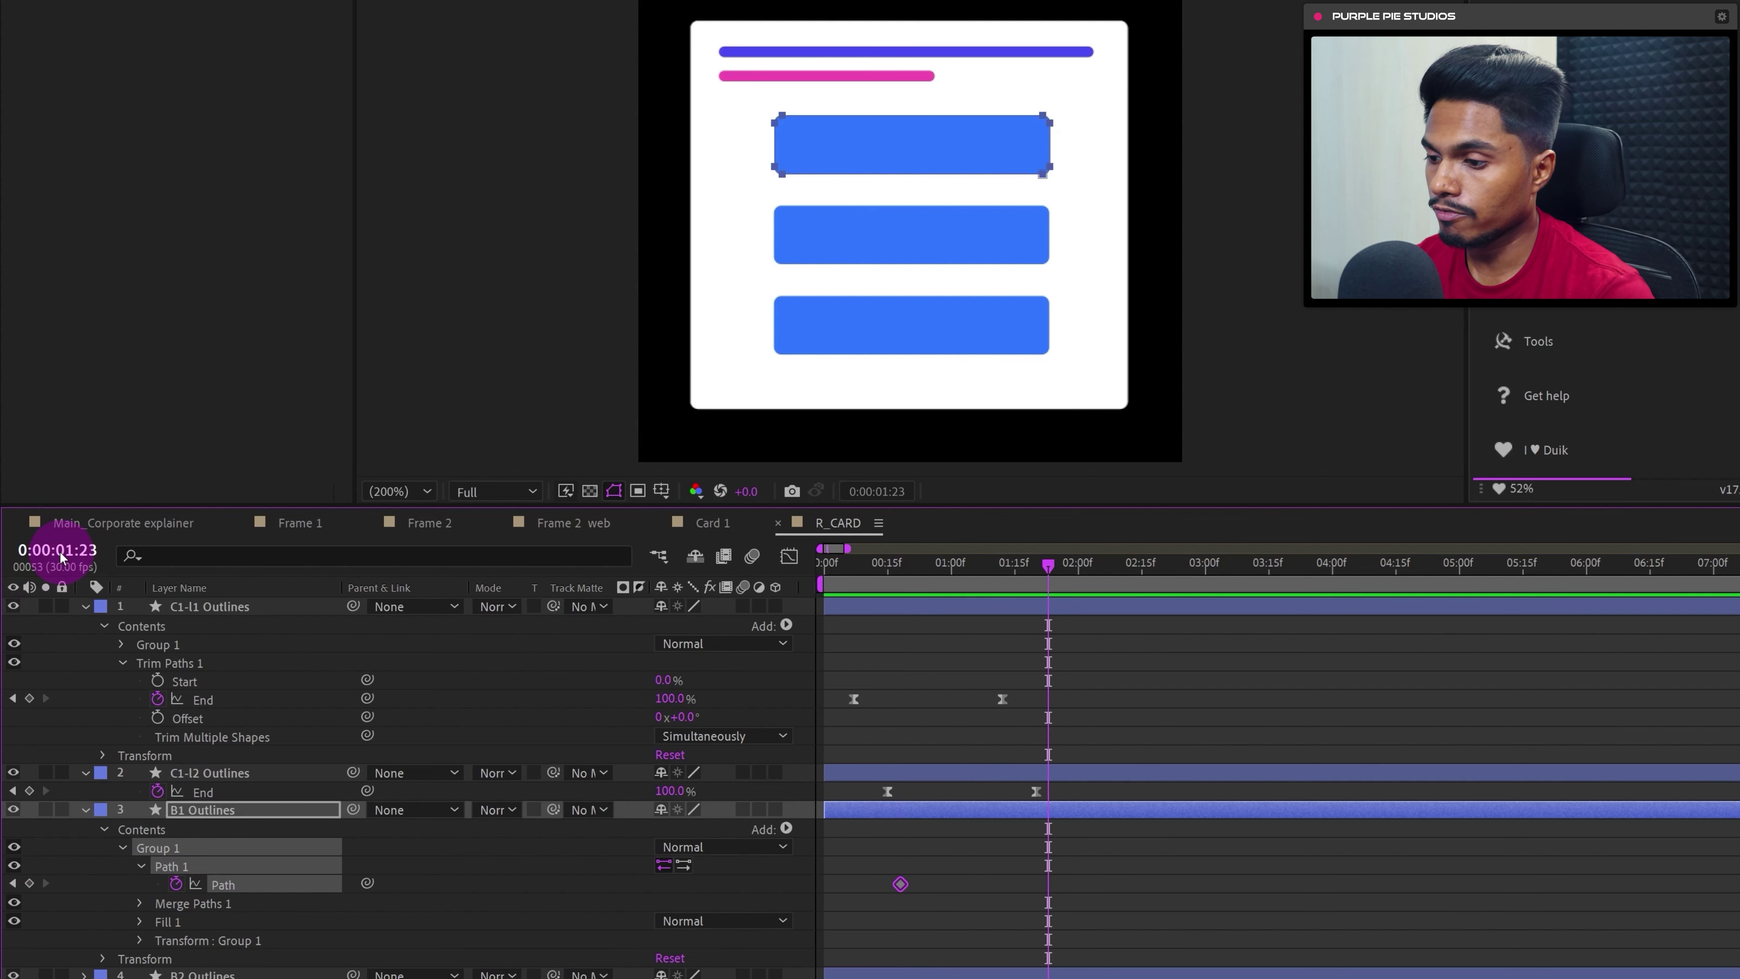
pyautogui.click(29, 883)
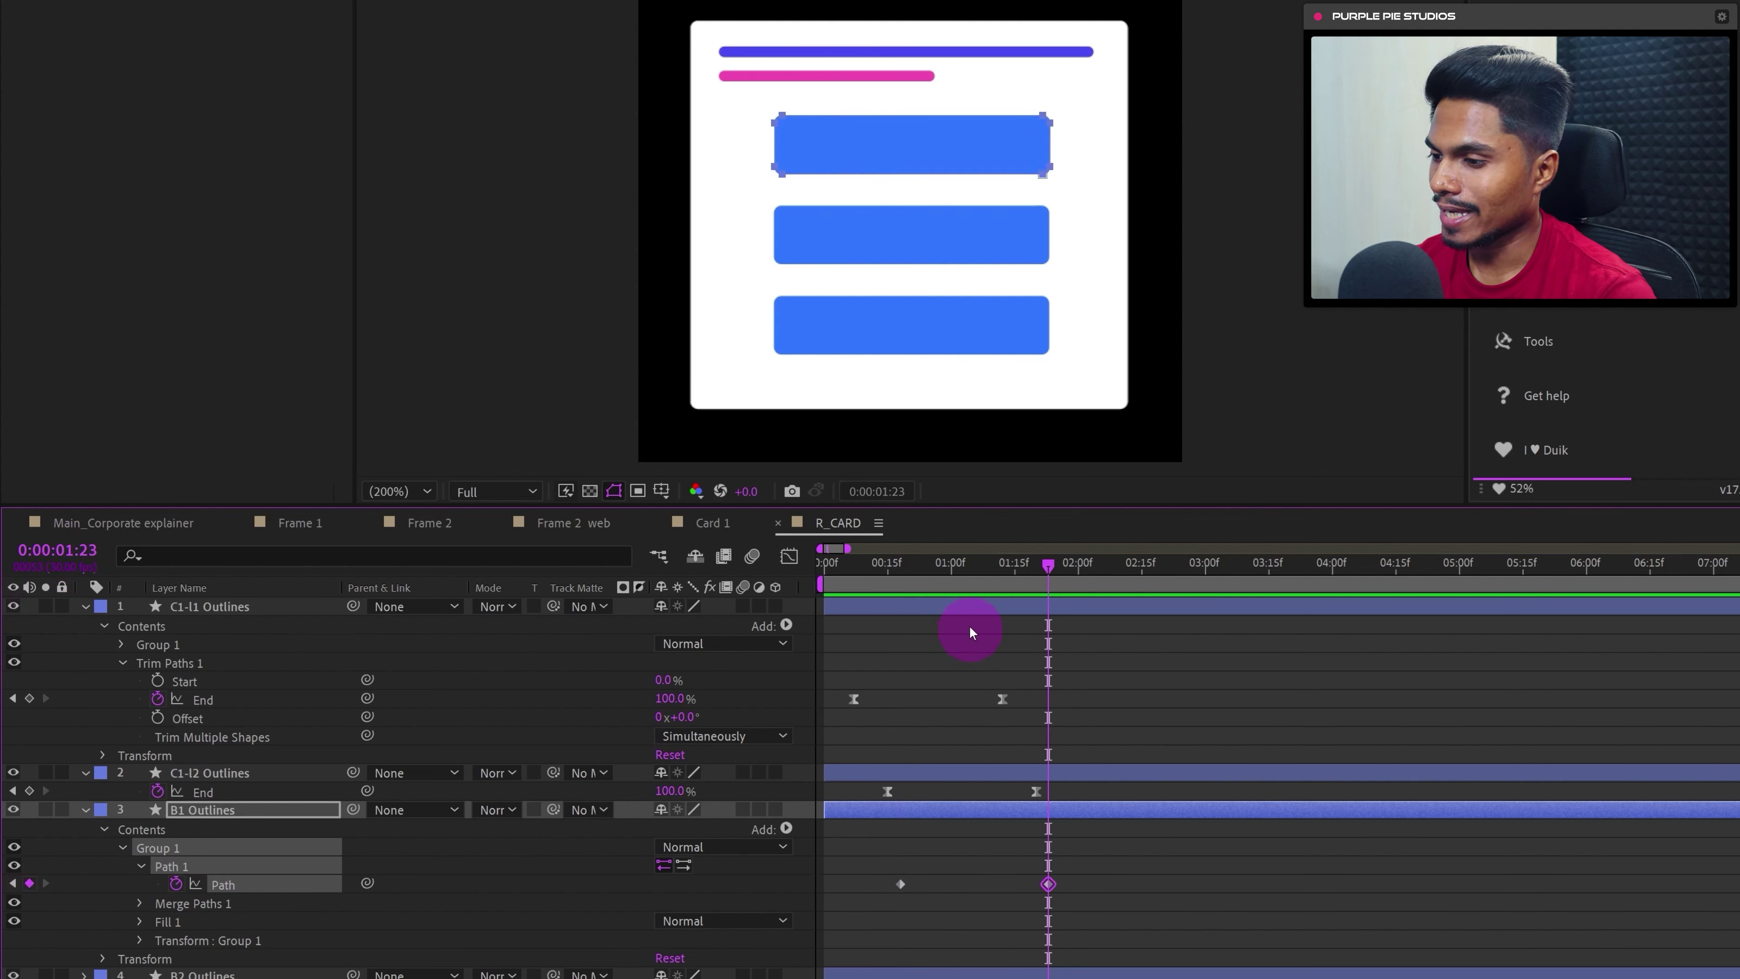
# - At 0:00:00:18, pull both sides of B1's path inward so the first button starts as a narrow upright bar near its center
pyautogui.click(910, 571)
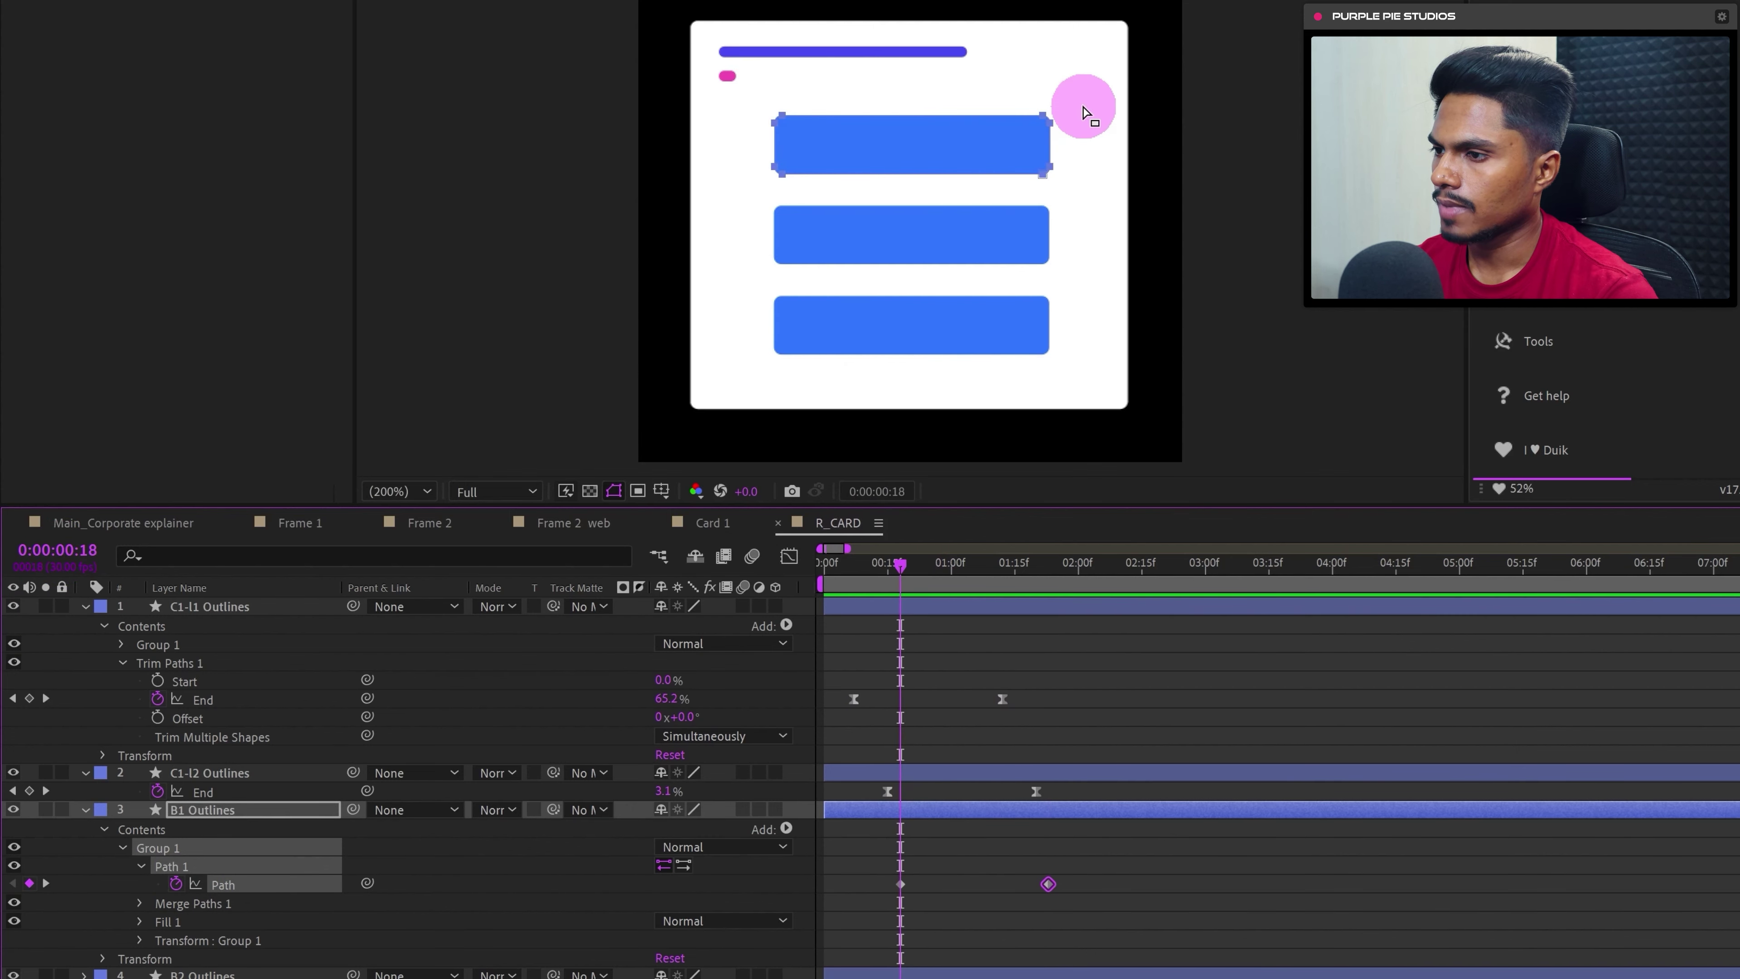
pyautogui.moveTo(1084, 109); pyautogui.dragTo(946, 164)
pyautogui.moveTo(874, 106); pyautogui.dragTo(909, 175)
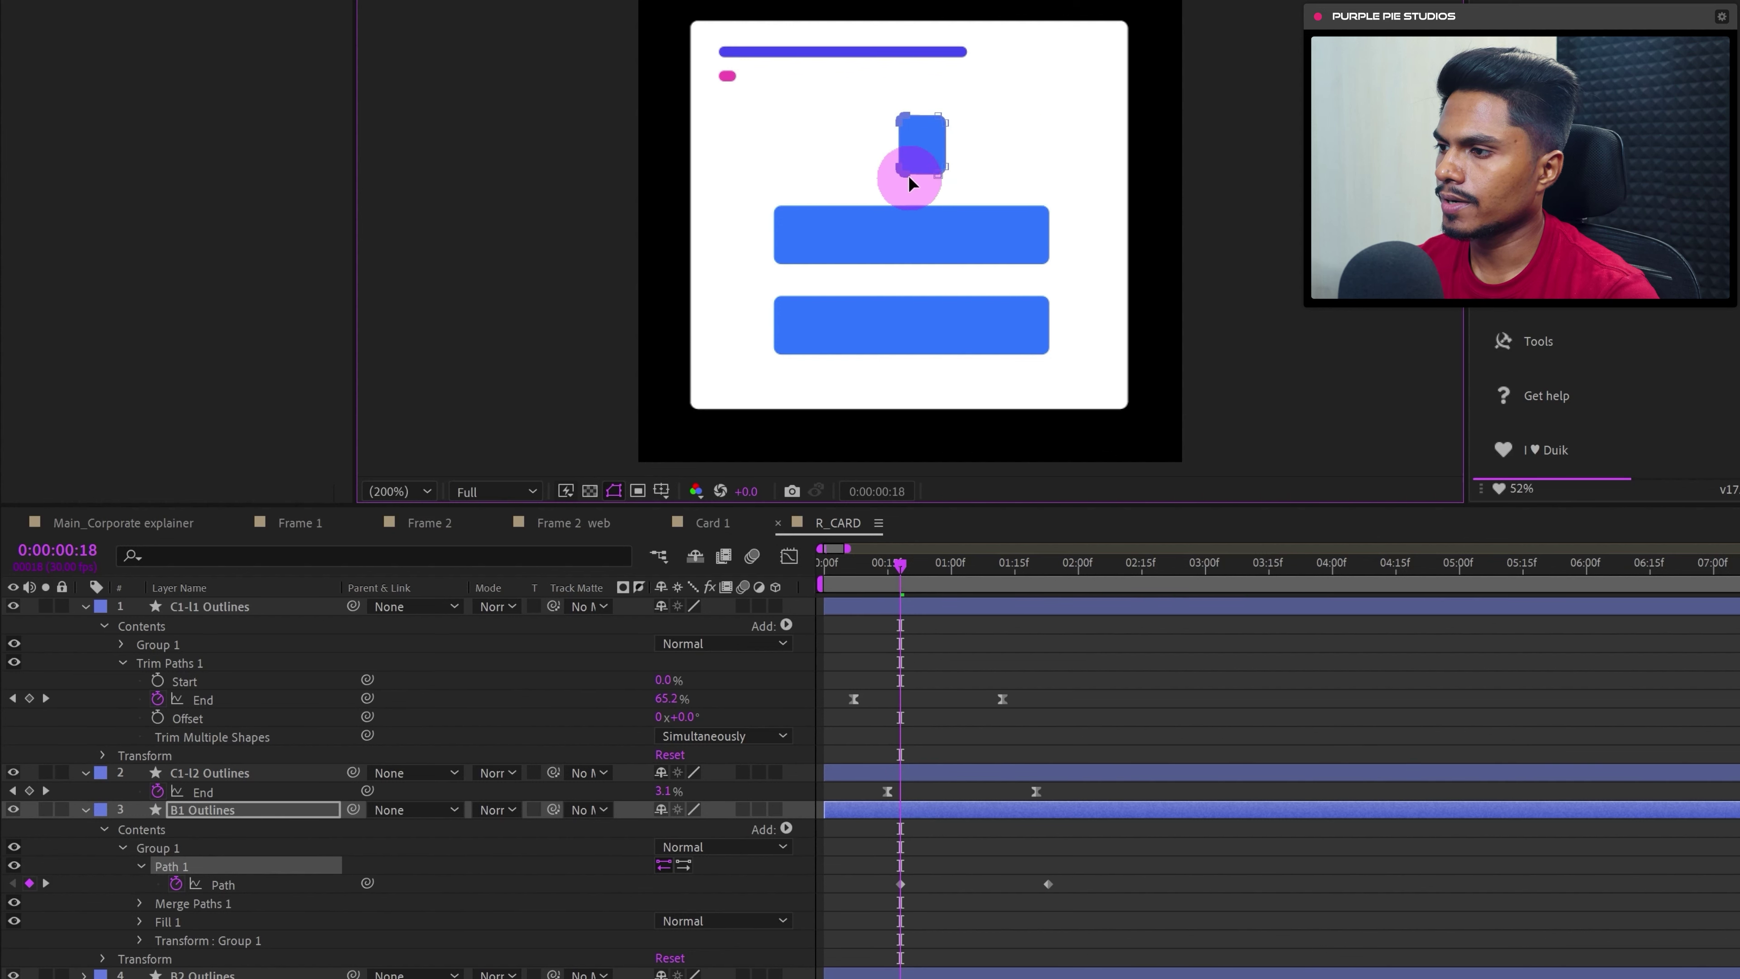
pyautogui.moveTo(986, 109); pyautogui.dragTo(942, 175)
pyautogui.moveTo(972, 94); pyautogui.dragTo(918, 179)
# - Ease both B1 Path keyframes and reshape their speed curve to start fast and slow down gradually with 100% influence
pyautogui.moveTo(1104, 876); pyautogui.dragTo(869, 913)
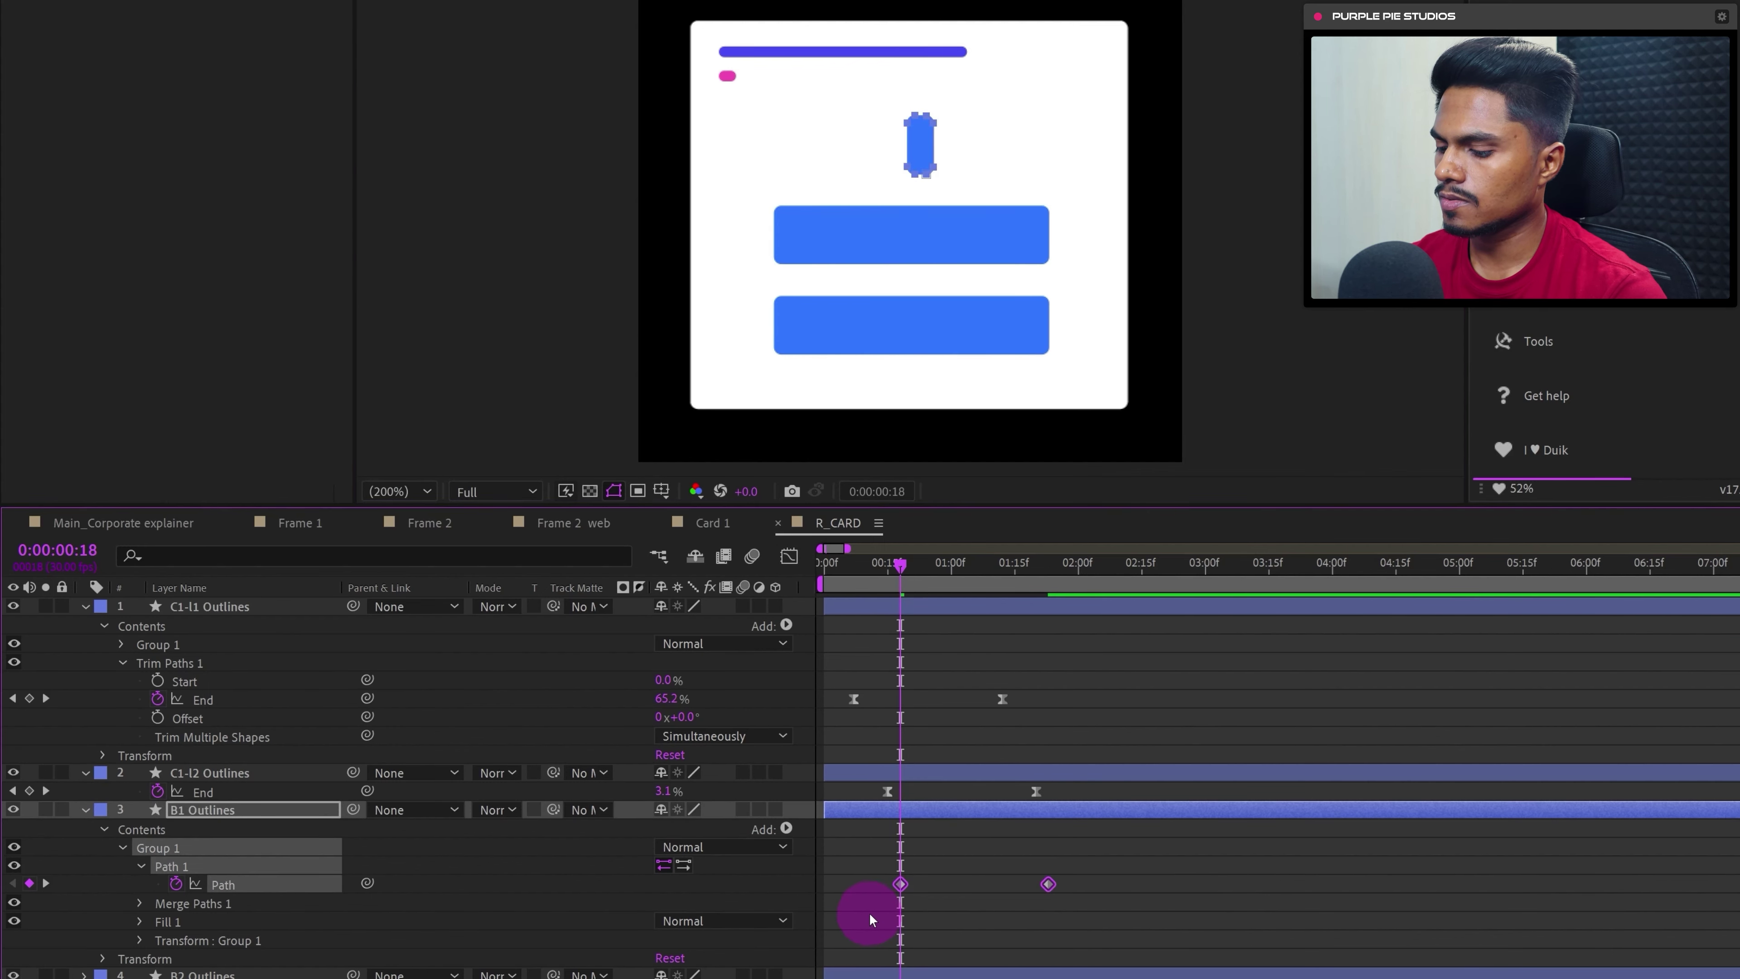
pyautogui.click(790, 556)
pyautogui.moveTo(963, 873); pyautogui.dragTo(903, 928)
pyautogui.moveTo(1078, 906); pyautogui.dragTo(974, 927)
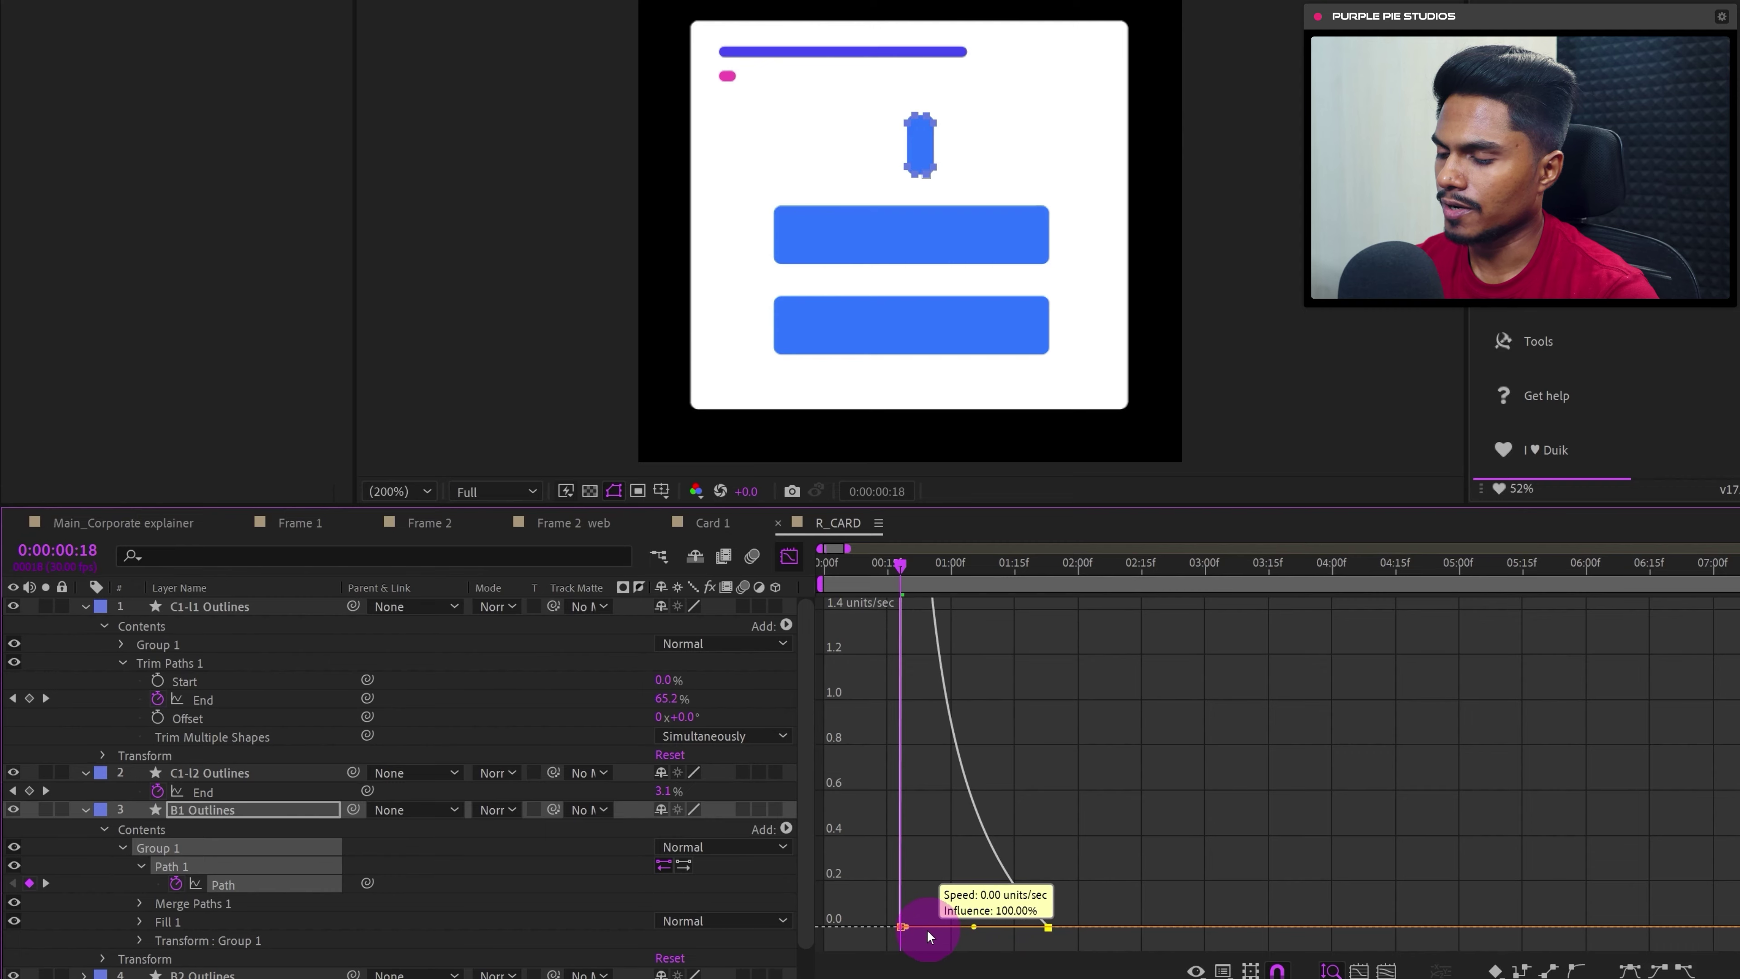
pyautogui.click(794, 561)
pyautogui.moveTo(1073, 870); pyautogui.dragTo(850, 912)
pyautogui.click(1482, 470)
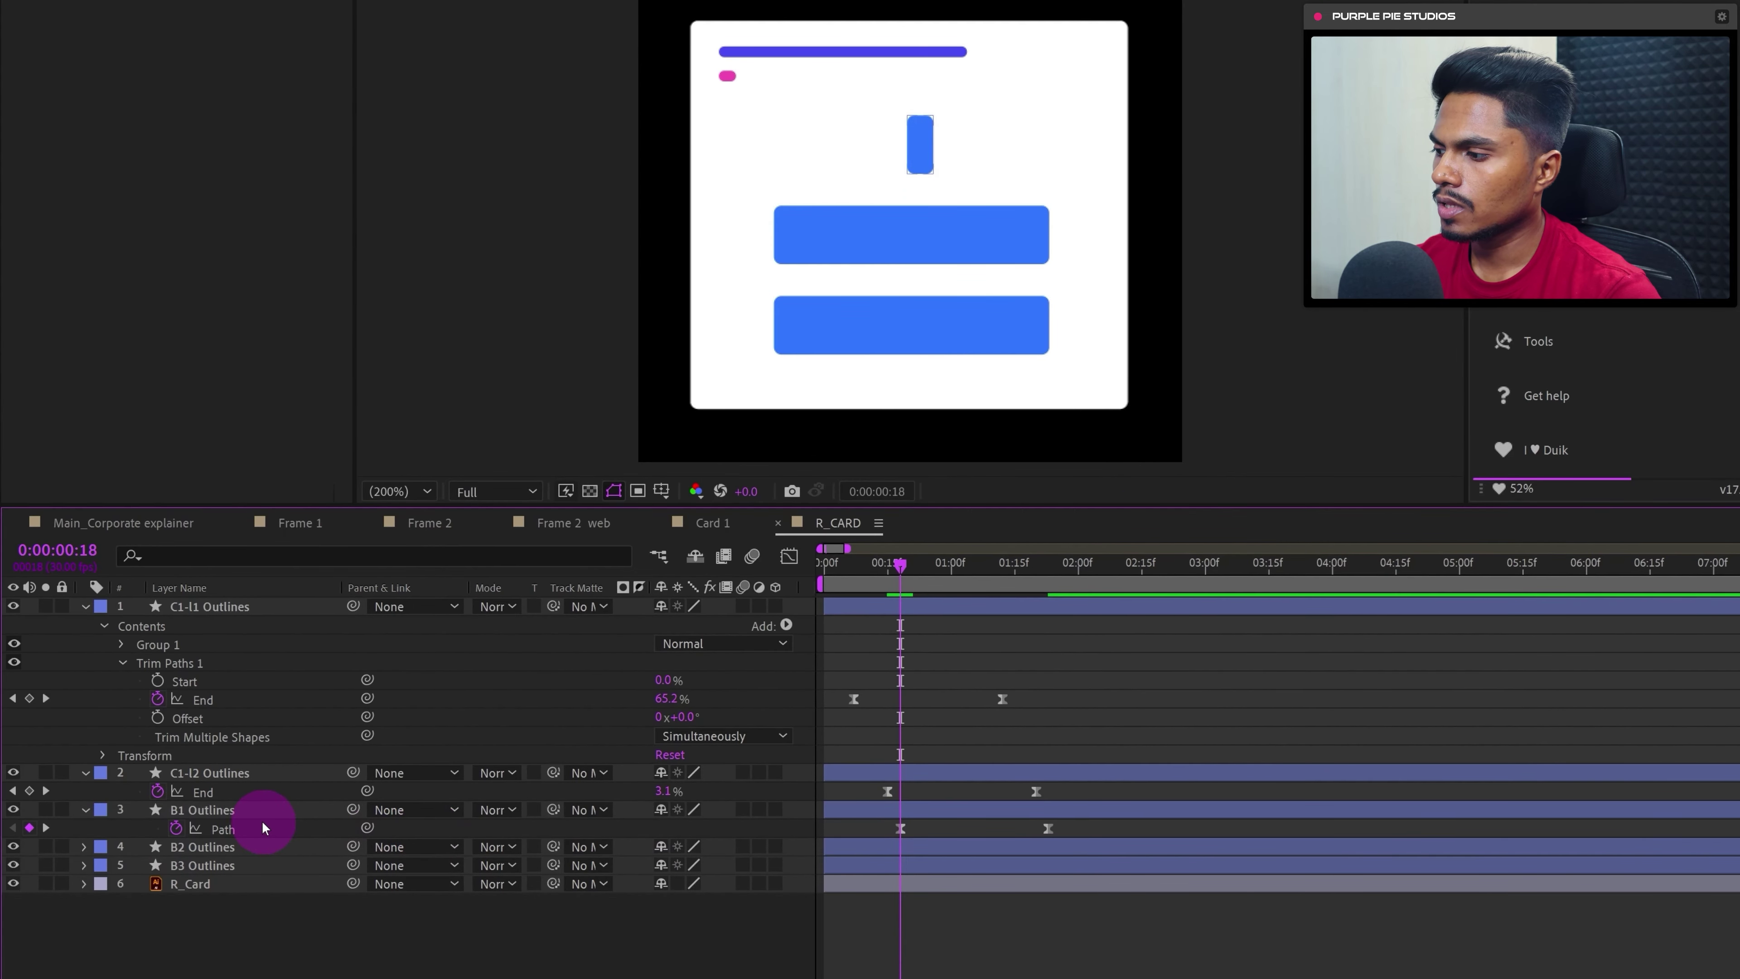
# - Trim B1 Outlines to start at 0:00:00:18, then duplicate it beneath the original layer and place the copy over the second button
pyautogui.click(266, 811)
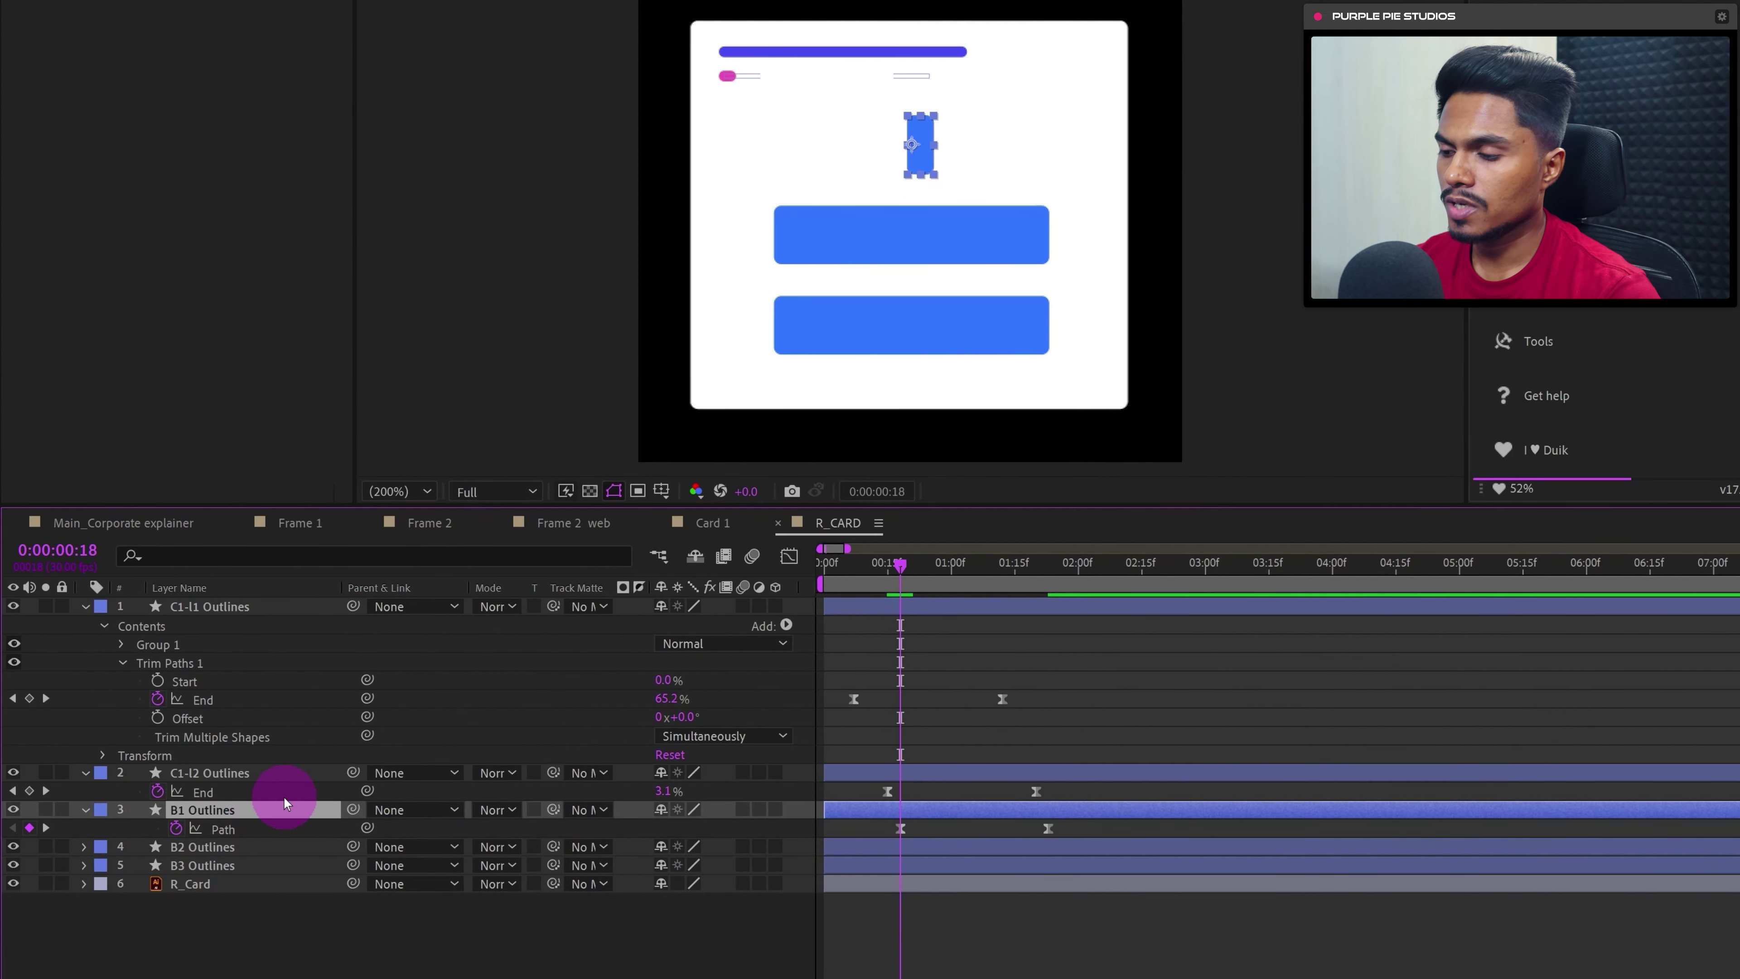
pyautogui.hotkey('alt', '[')
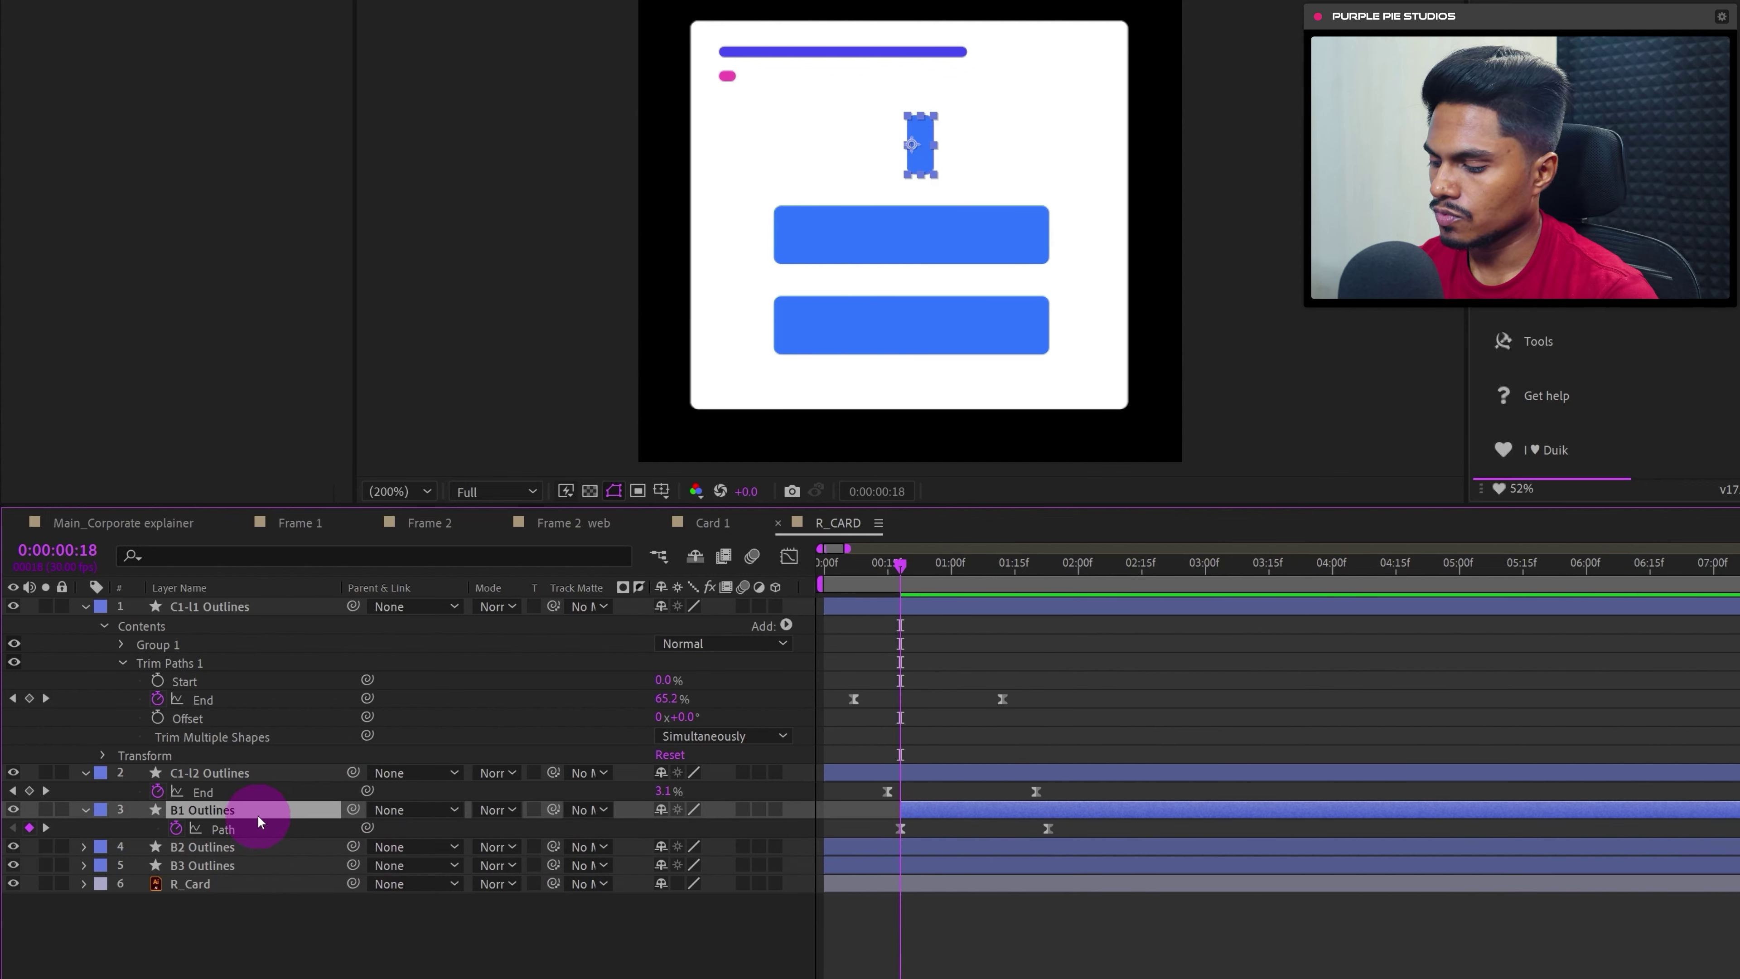
pyautogui.hotkey('ctrl', 'd')
pyautogui.moveTo(245, 802); pyautogui.dragTo(242, 844)
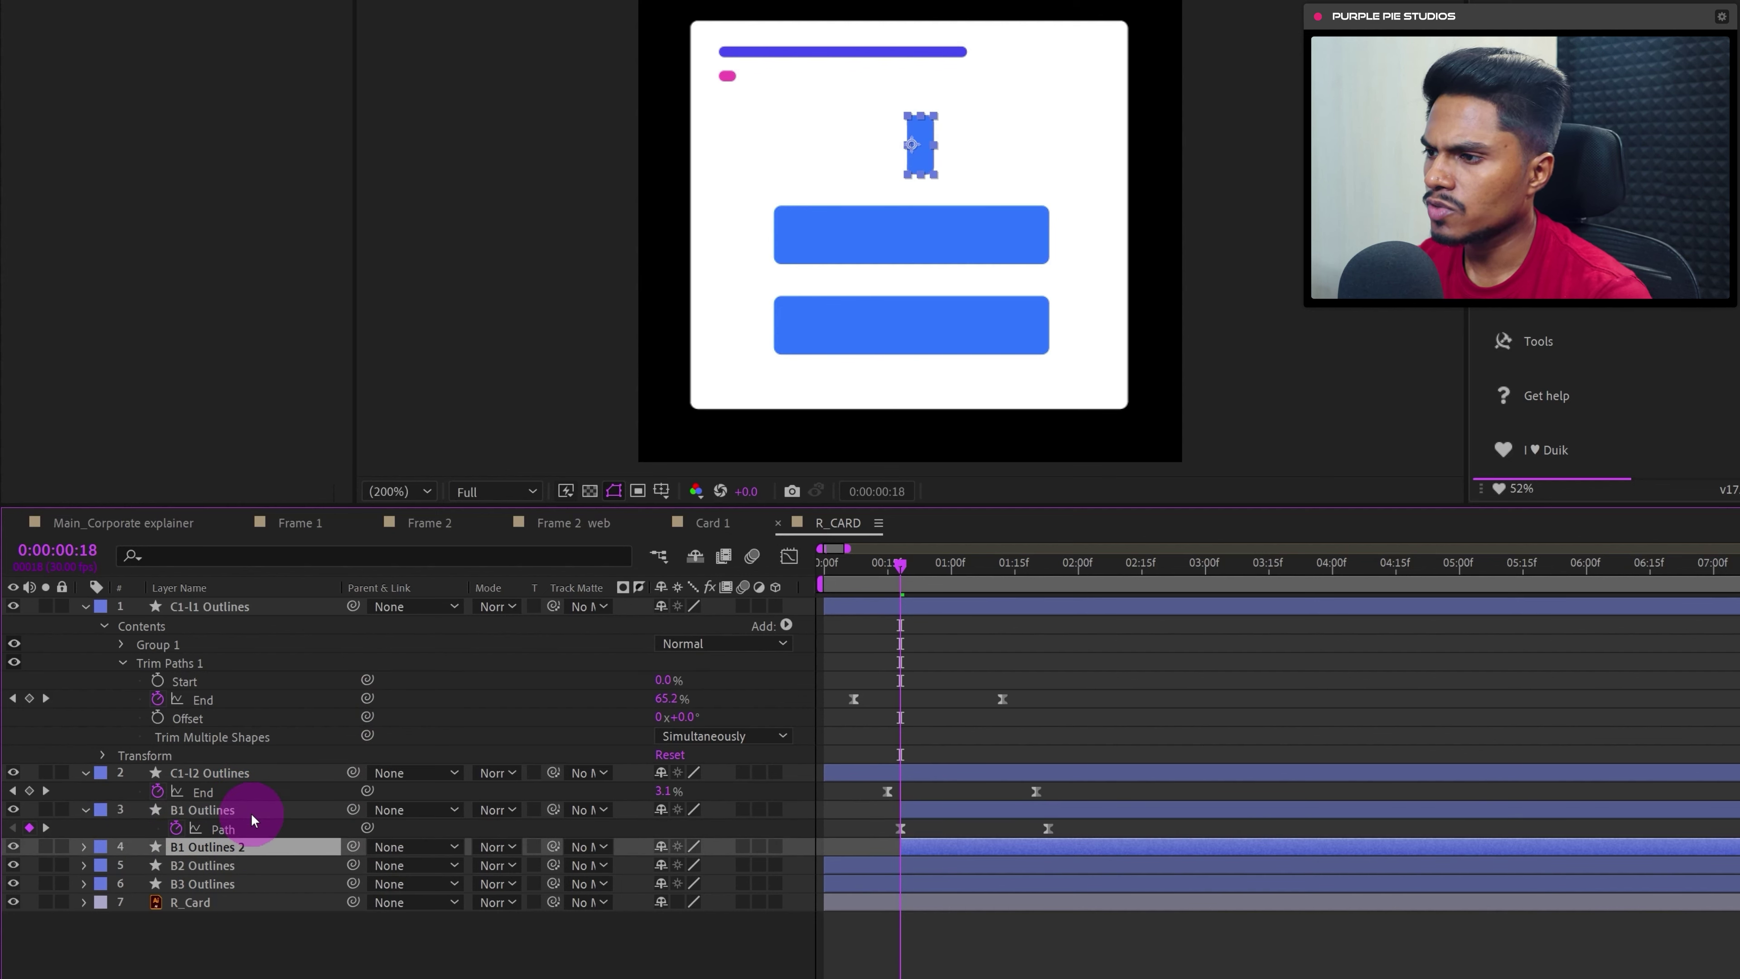
pyautogui.press('Return')
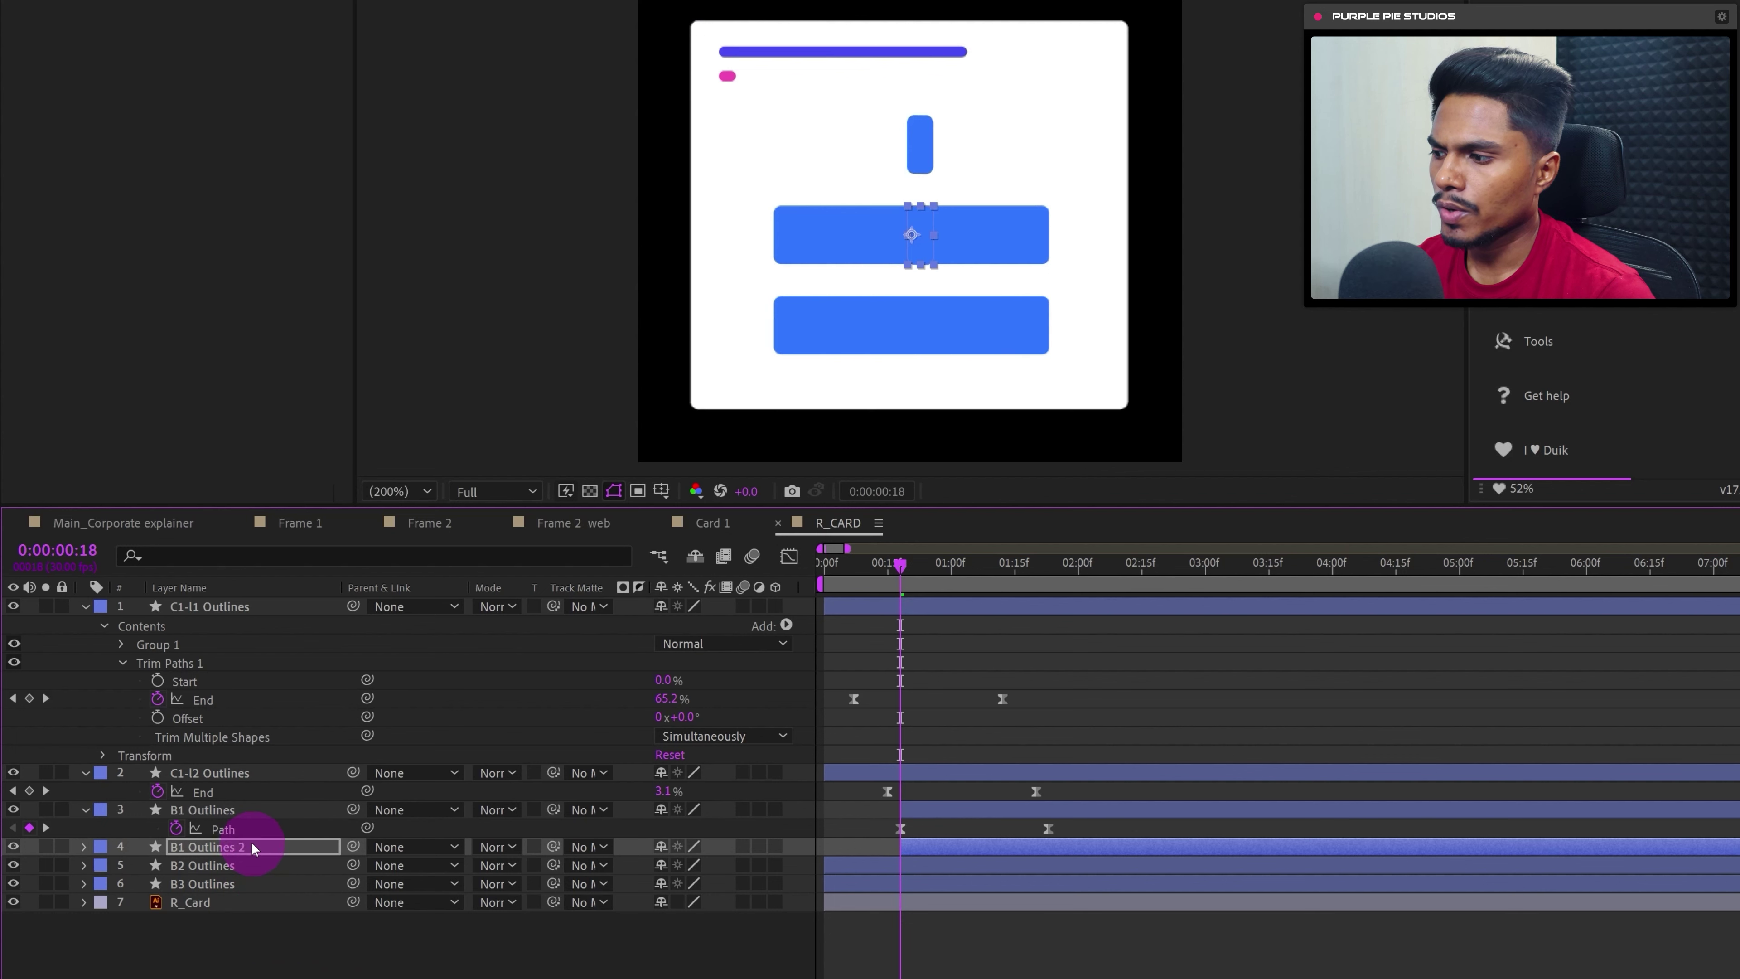
# - Place another copy over the third button, ordered below B1 Outlines 2, and delete the original B2 Outlines and B3 Outlines layers
pyautogui.hotkey('ctrl', 'd')
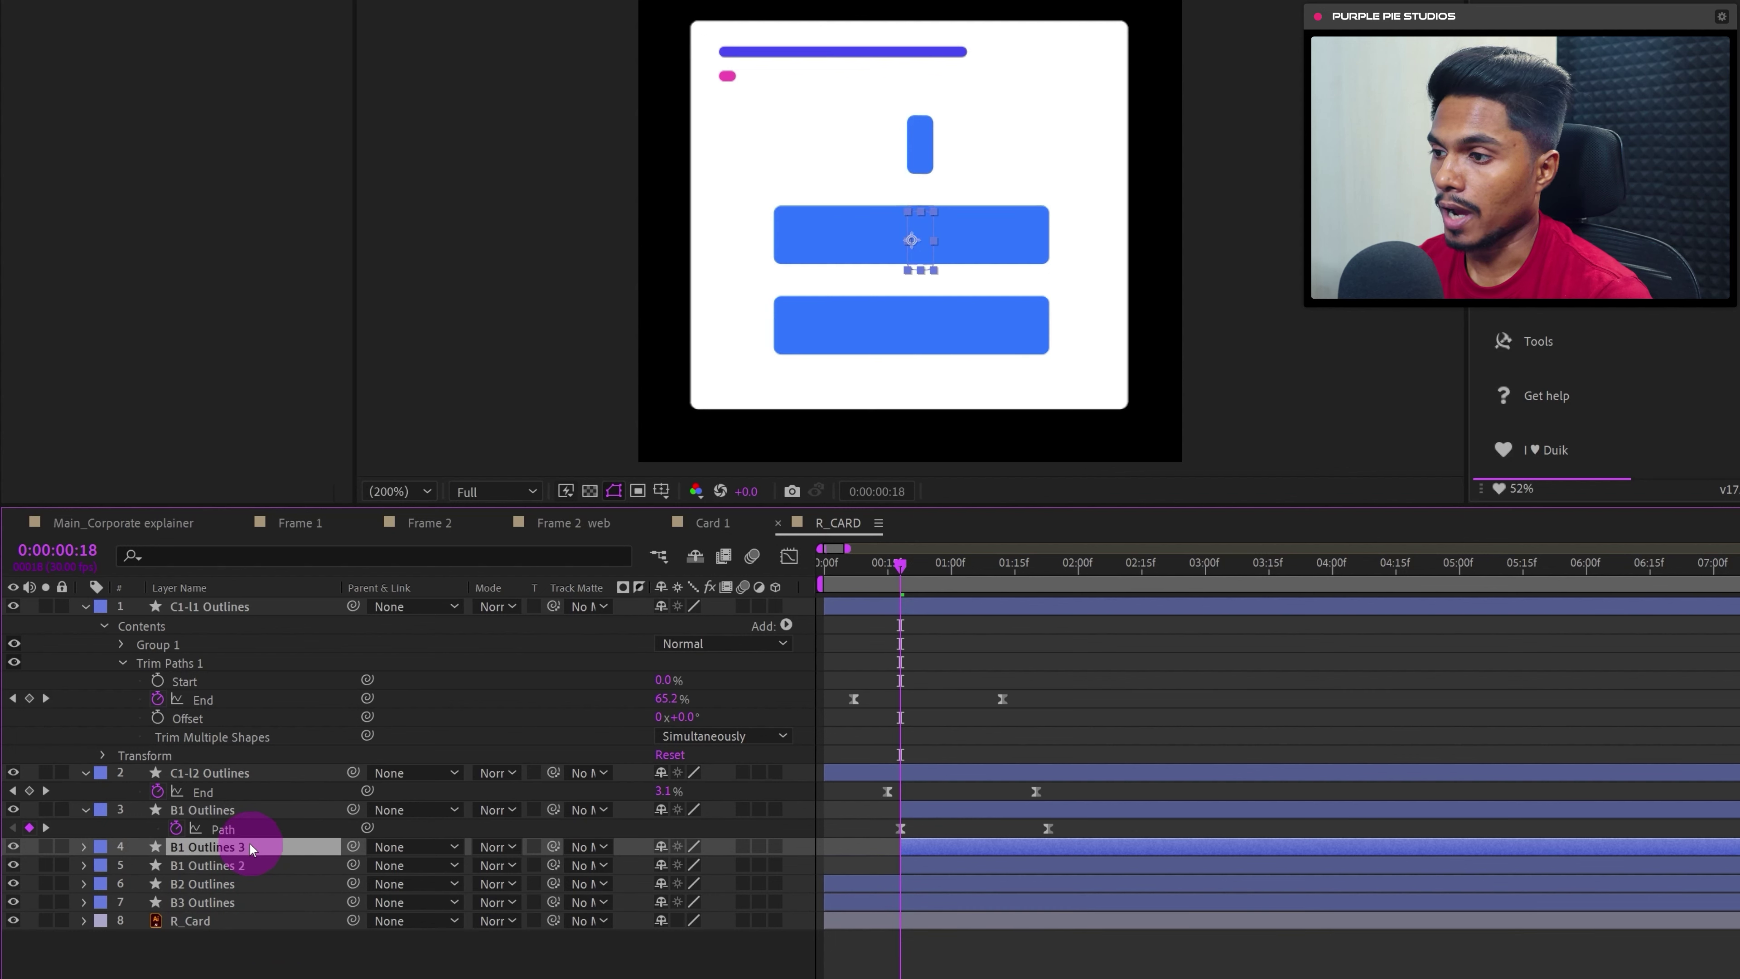
pyautogui.press('Return')
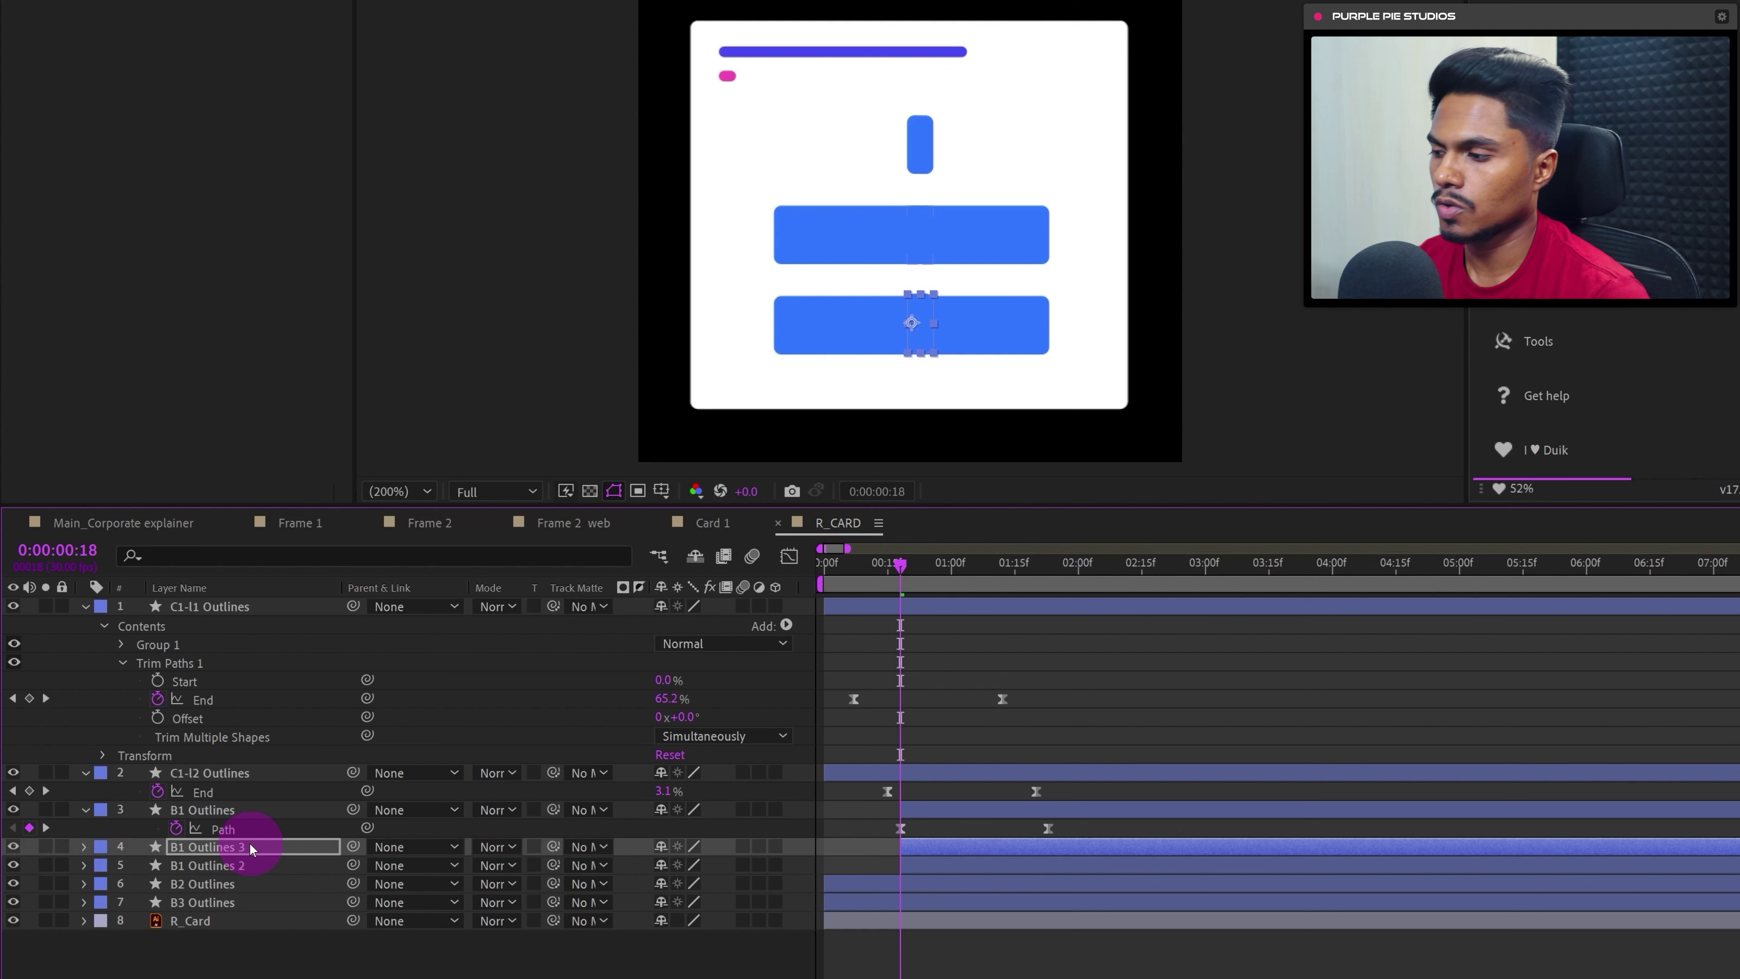
pyautogui.moveTo(234, 845); pyautogui.dragTo(243, 875)
pyautogui.click(199, 883)
pyautogui.keyDown('shift'); pyautogui.click(198, 901); pyautogui.keyUp('shift')
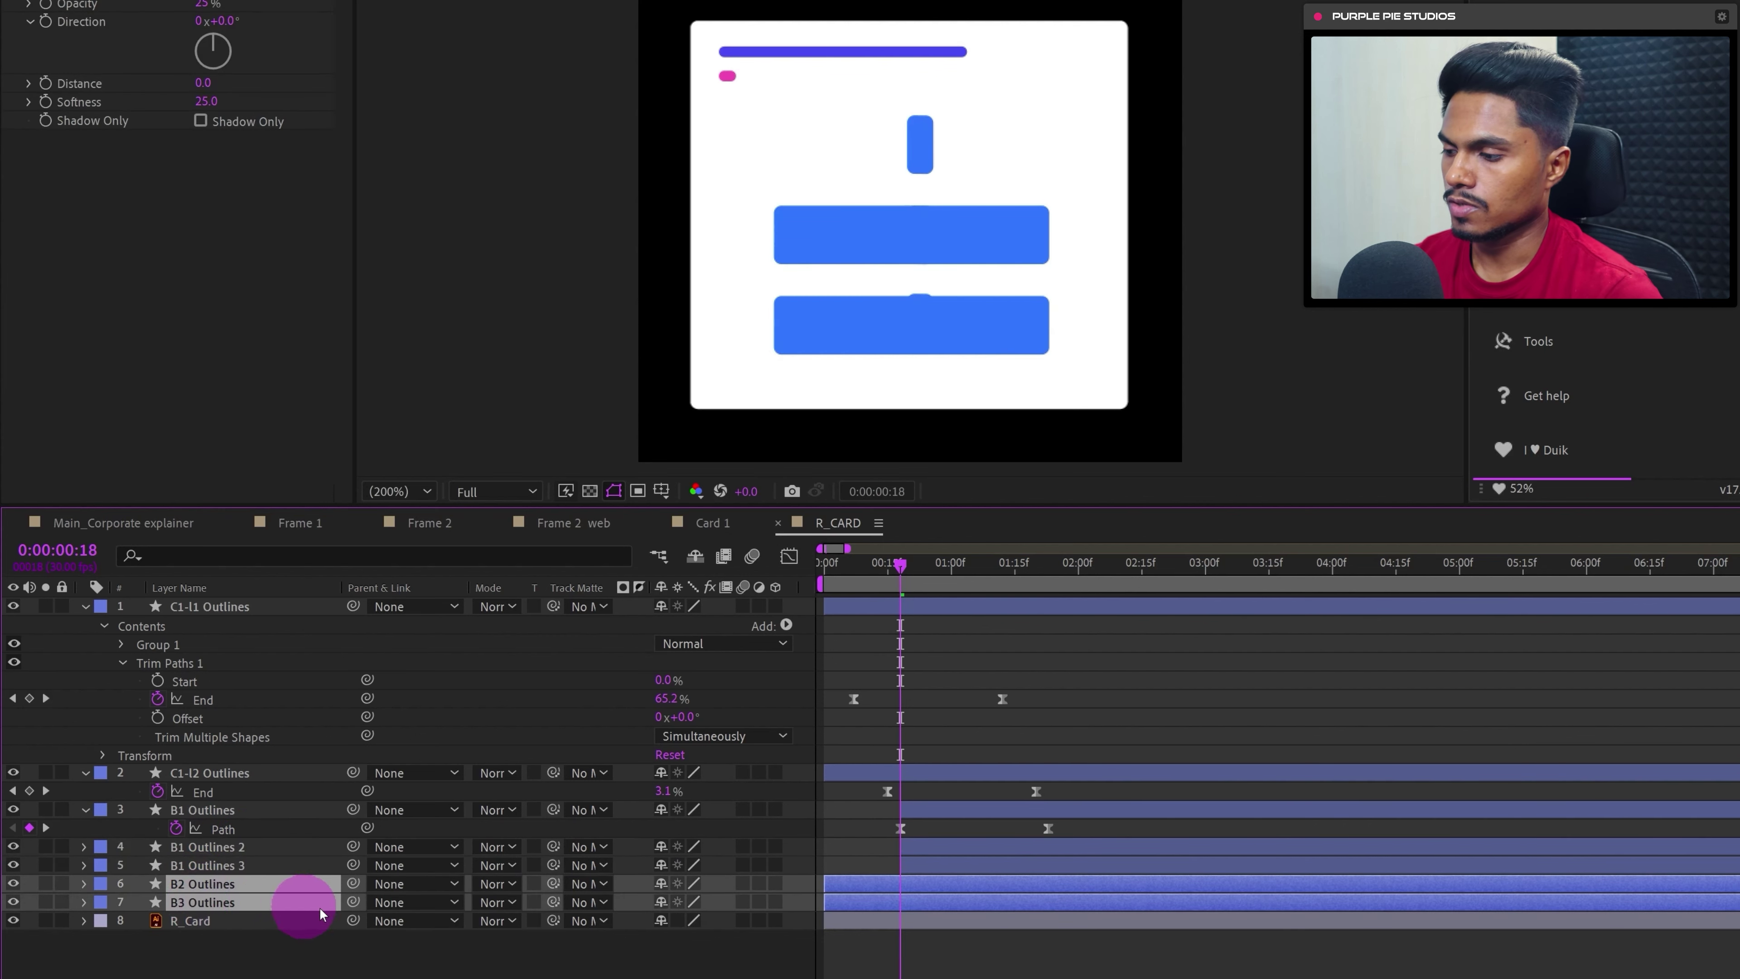
pyautogui.press('Delete')
# - Stagger the button copies by starting B1 Outlines 2 at about 0:00:00:22 and B1 Outlines 3 at about 0:00:00:28
pyautogui.moveTo(932, 848); pyautogui.dragTo(940, 849)
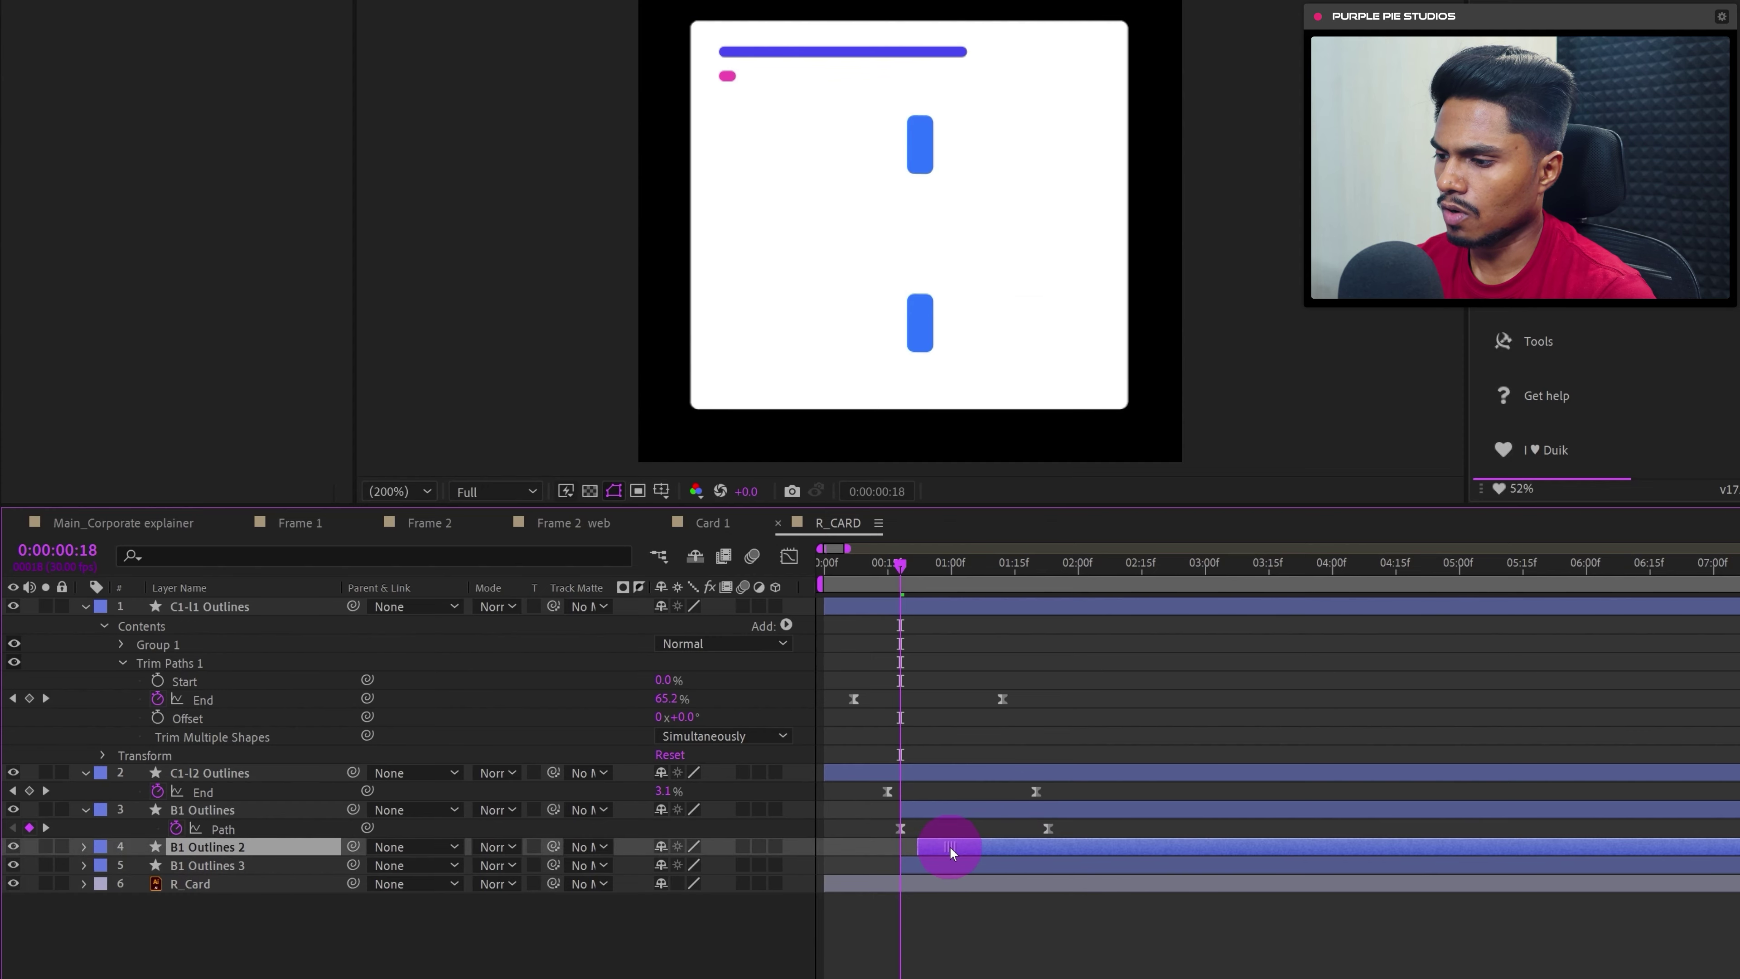
pyautogui.click(957, 865)
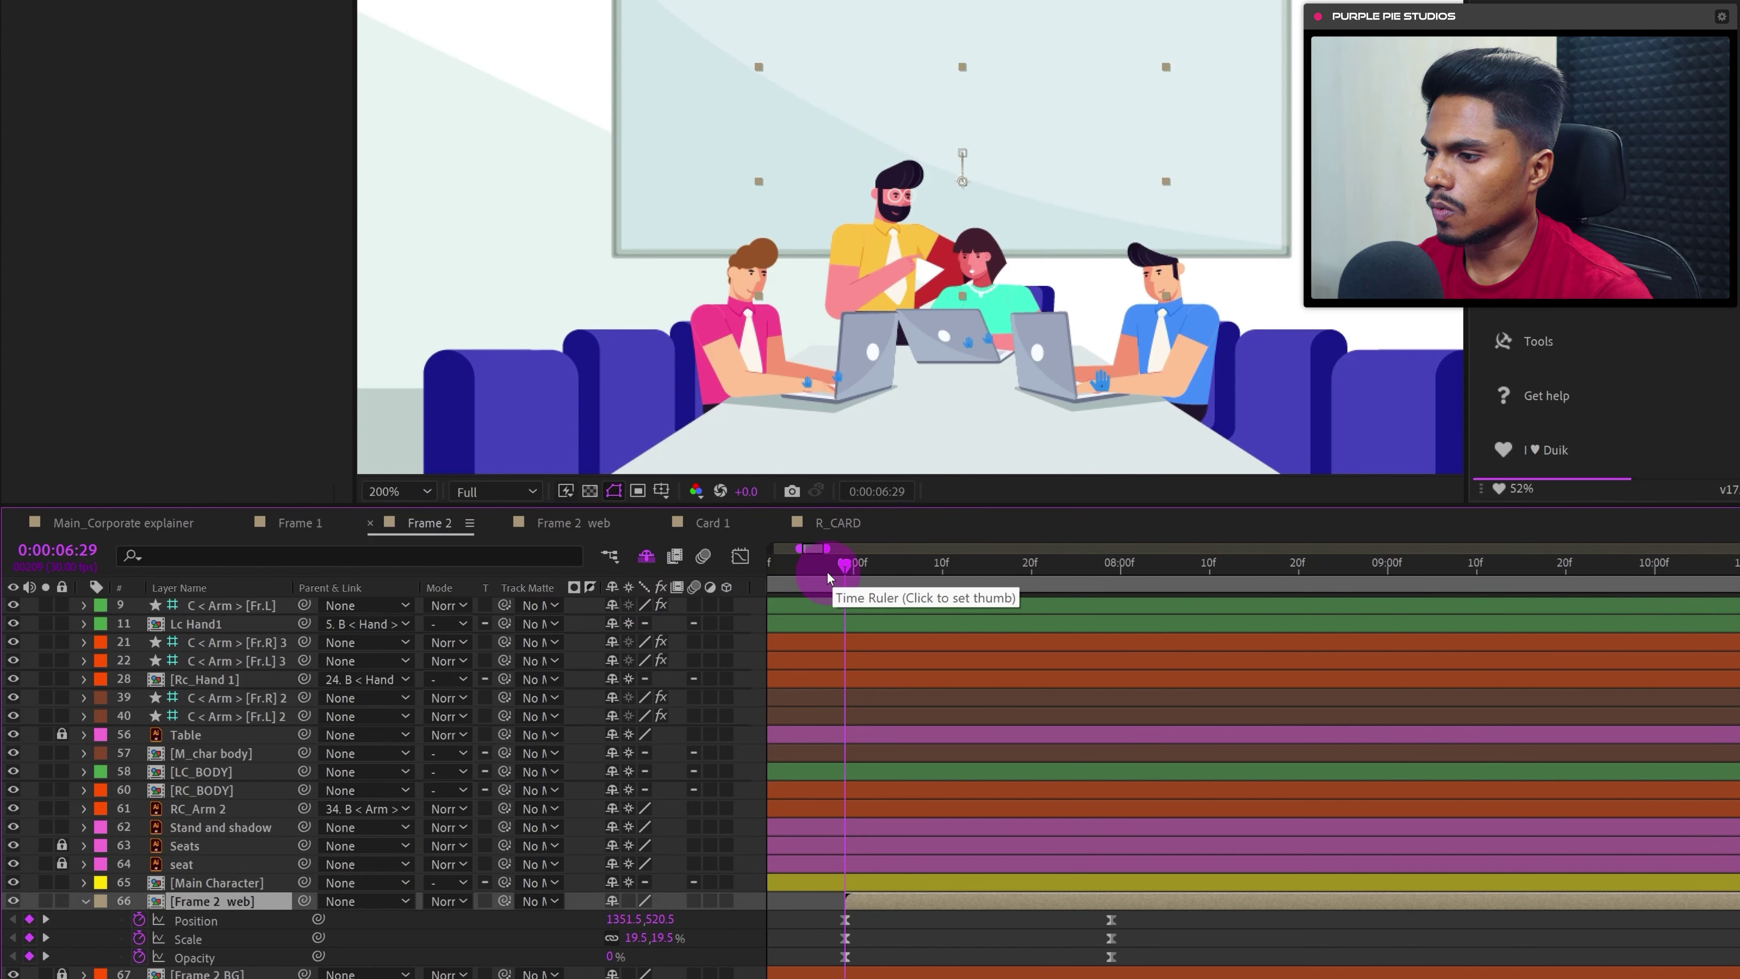
# - Preview the web page mockup's entrance in the Frame 2 composition from about 0:00:06:27
pyautogui.click(836, 573)
pyautogui.press('space')
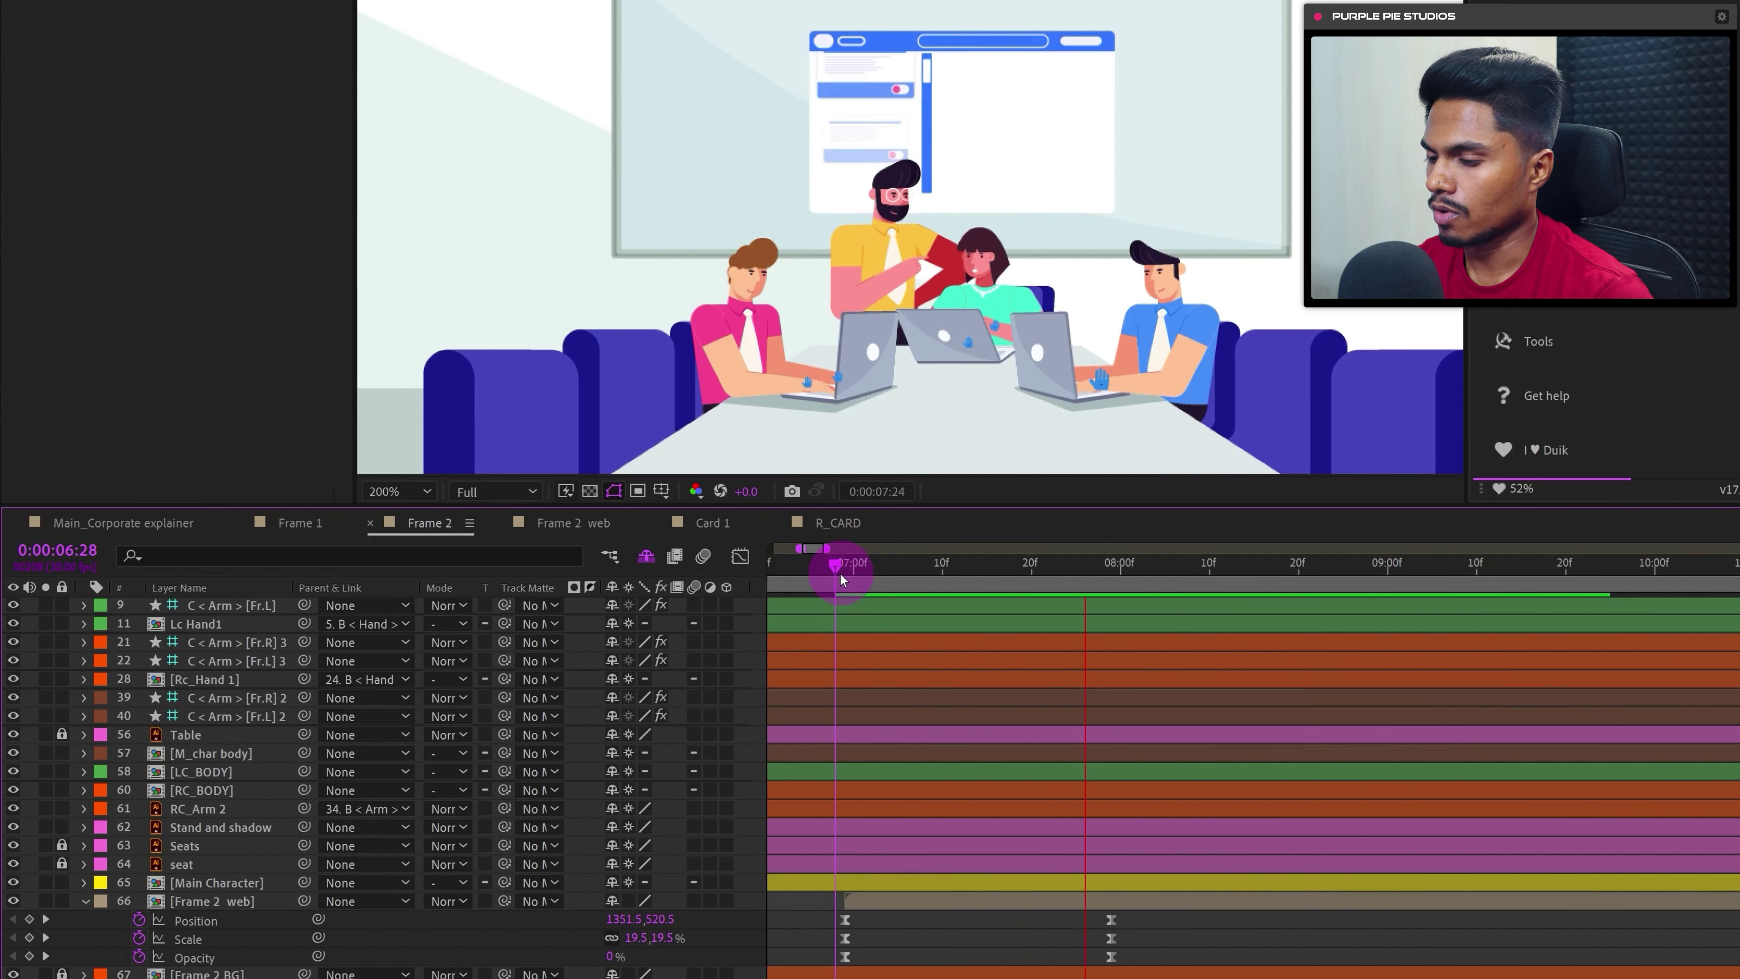
pyautogui.press('space')
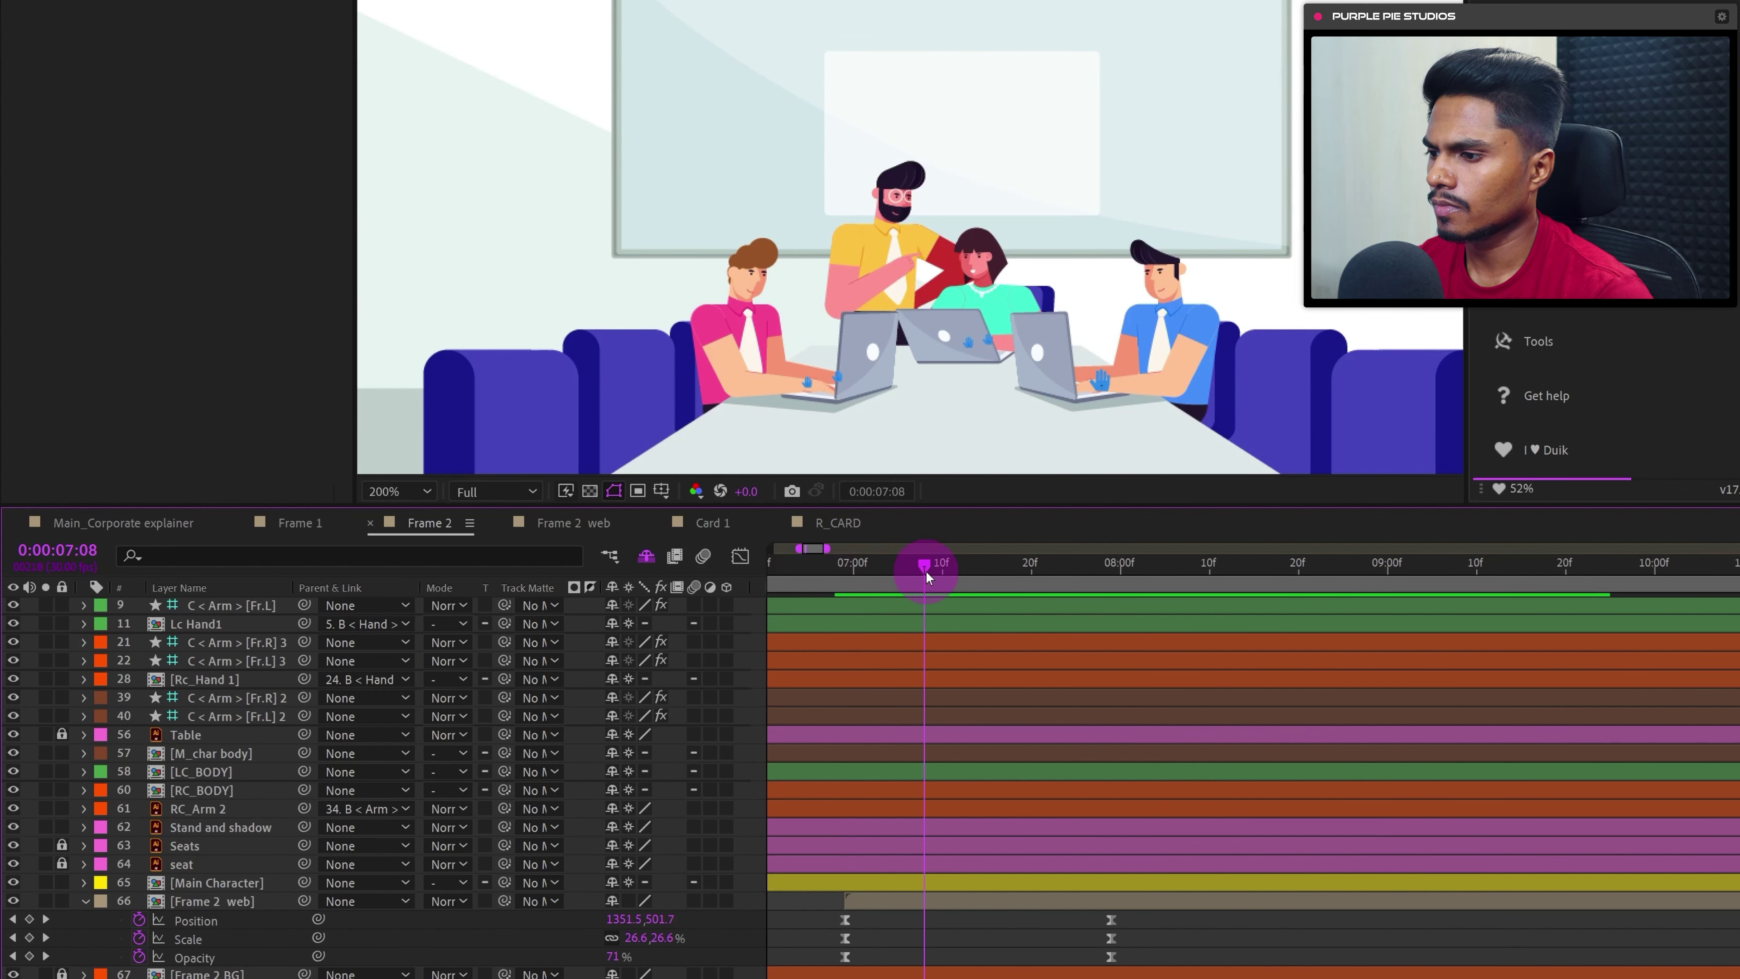
pyautogui.click(825, 571)
pyautogui.press('space')
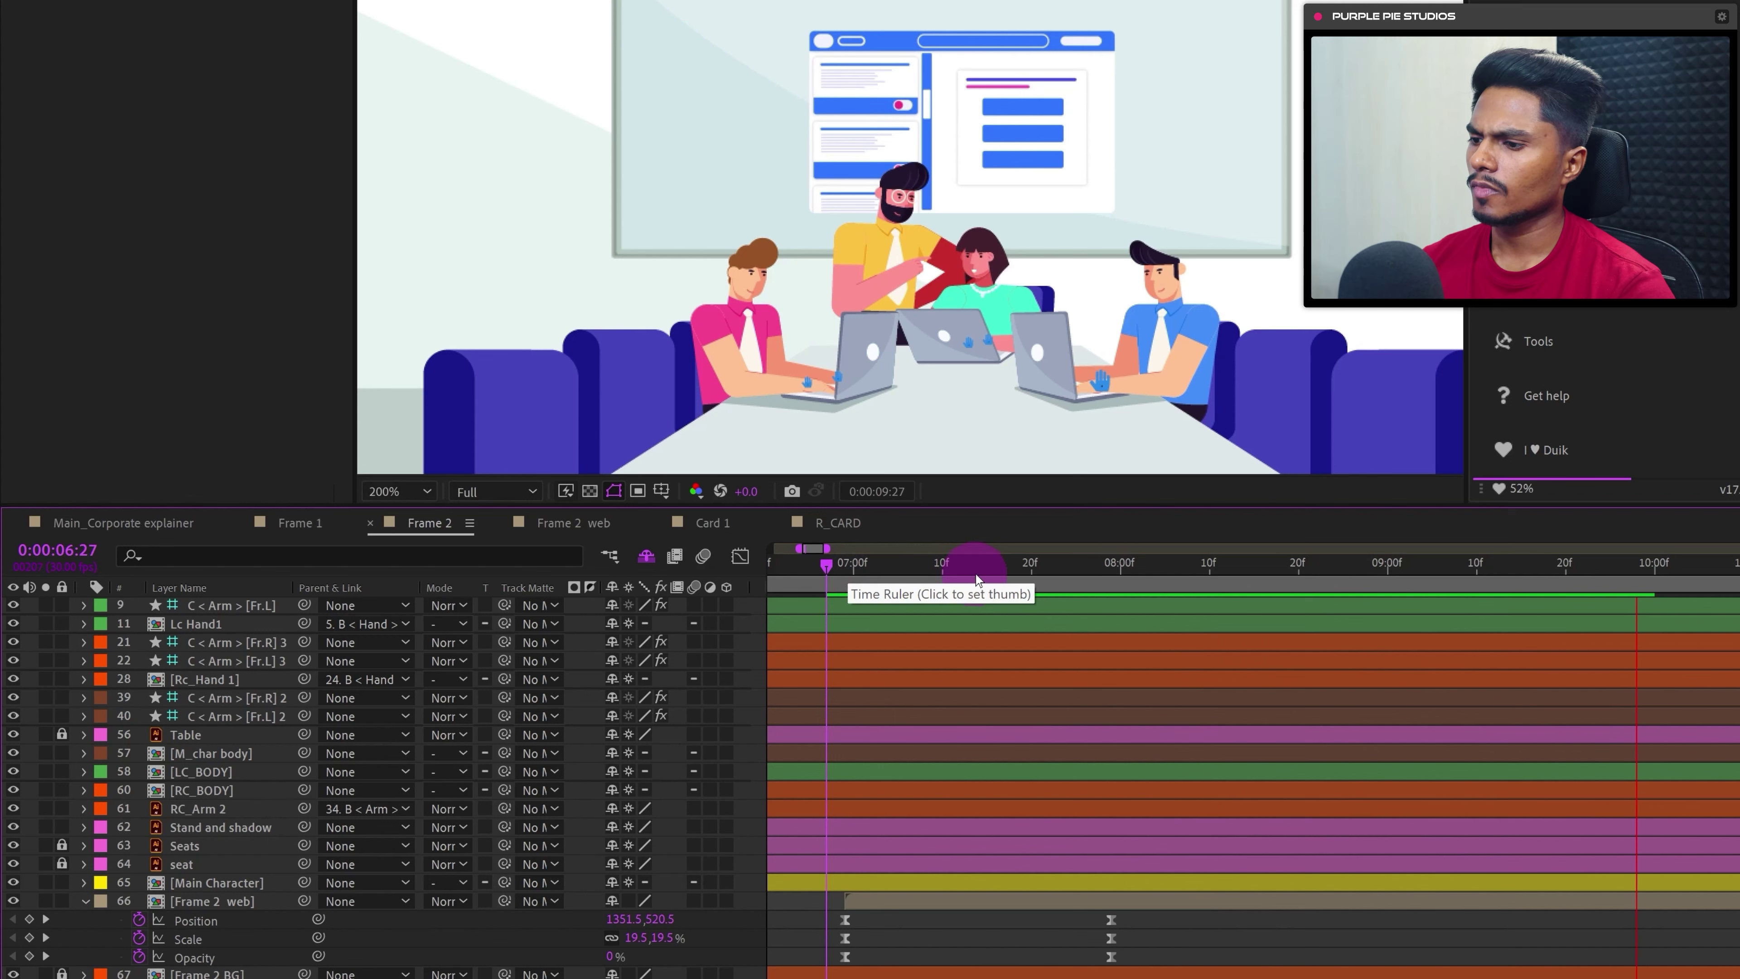
# - Move the Frame 2_web layer and its keyframes earlier in Frame 2, starting at about 0:00:05:20, and preview it
pyautogui.moveTo(1000, 578); pyautogui.dragTo(1273, 623)
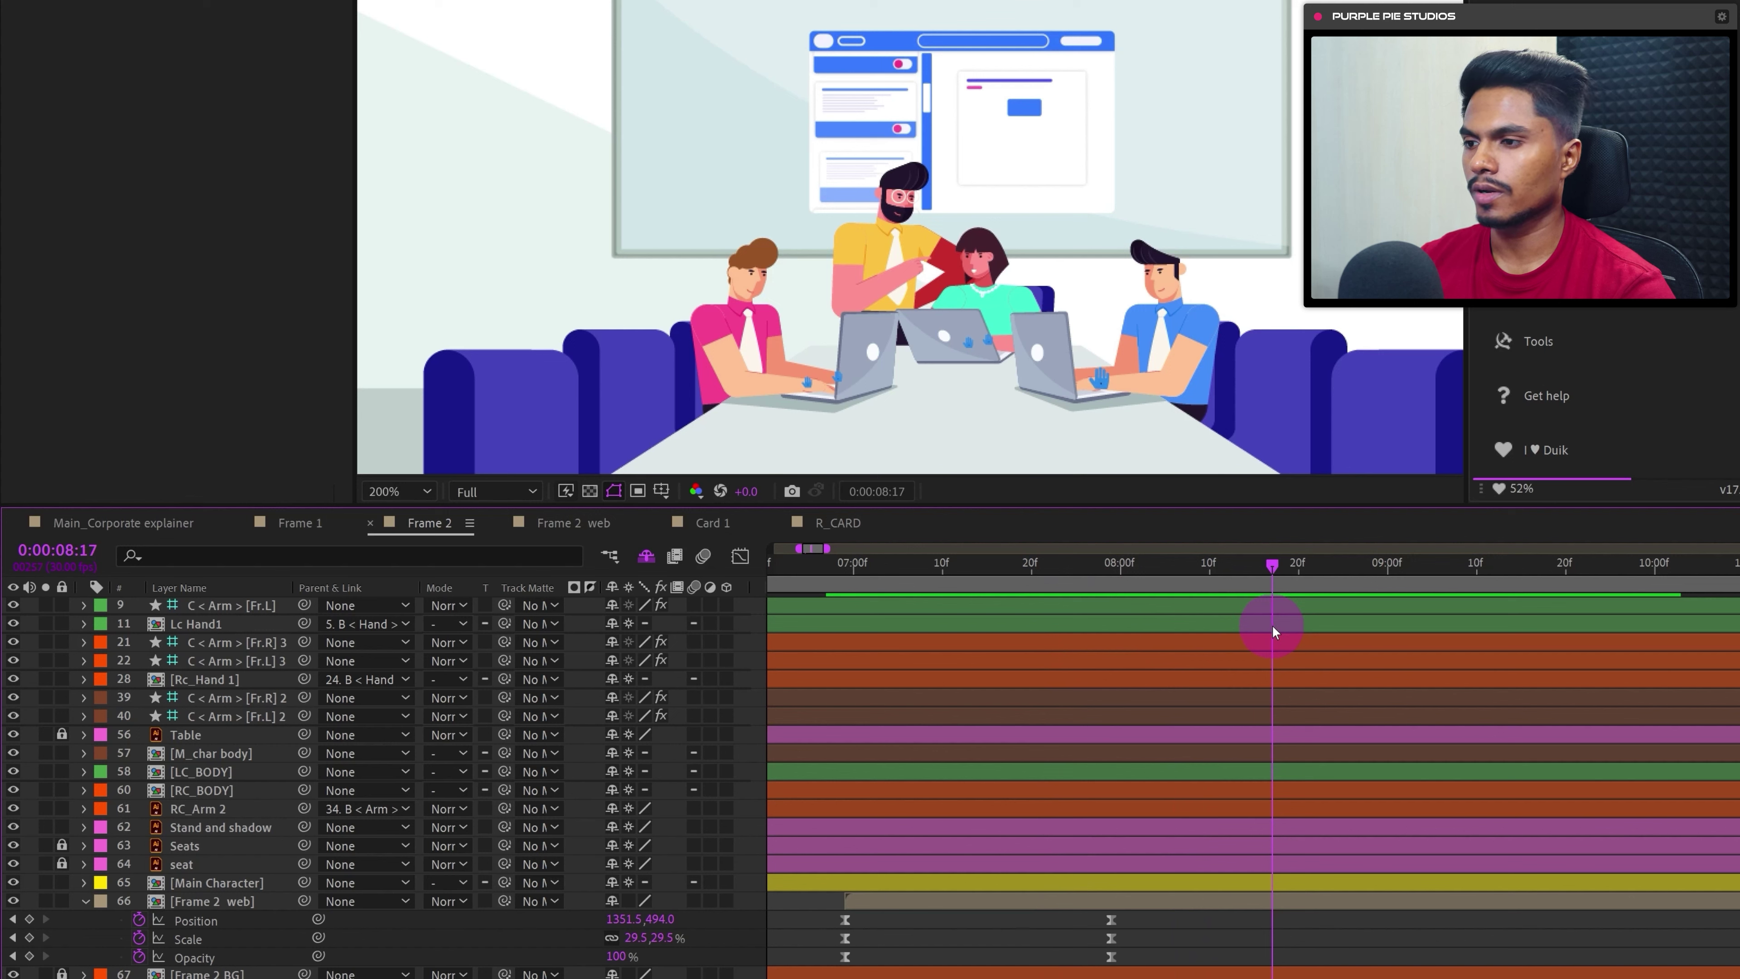
pyautogui.moveTo(1275, 627); pyautogui.dragTo(1143, 610)
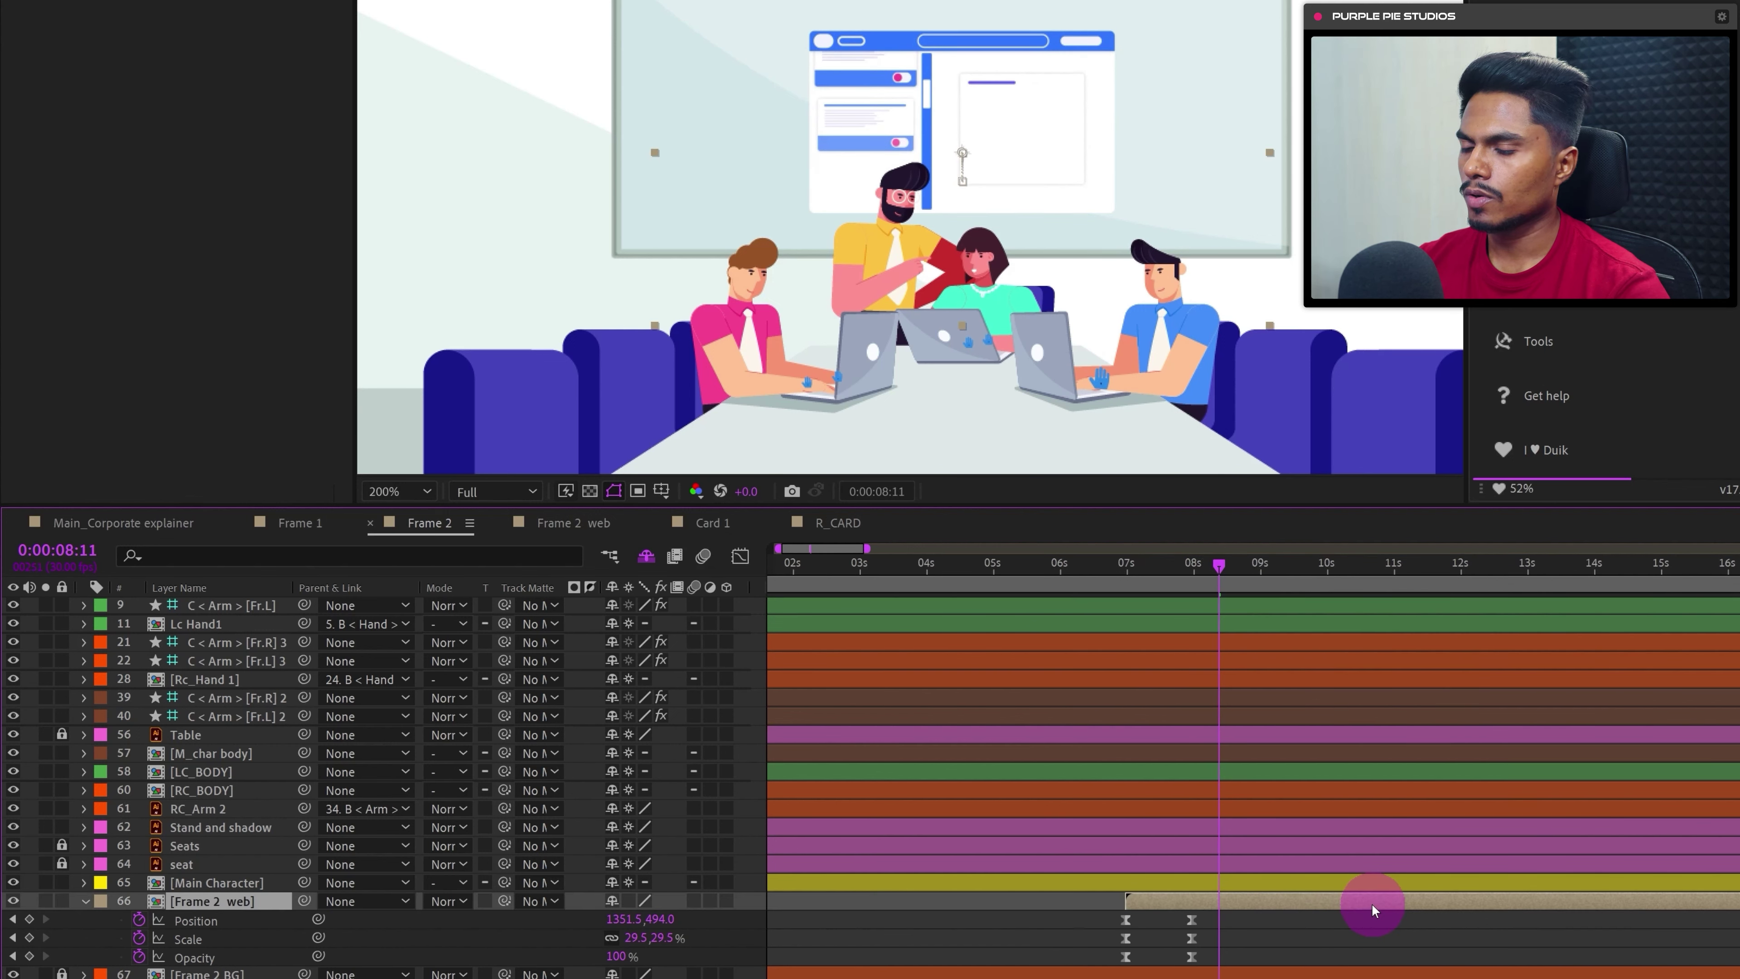
pyautogui.moveTo(1372, 903); pyautogui.dragTo(1148, 904)
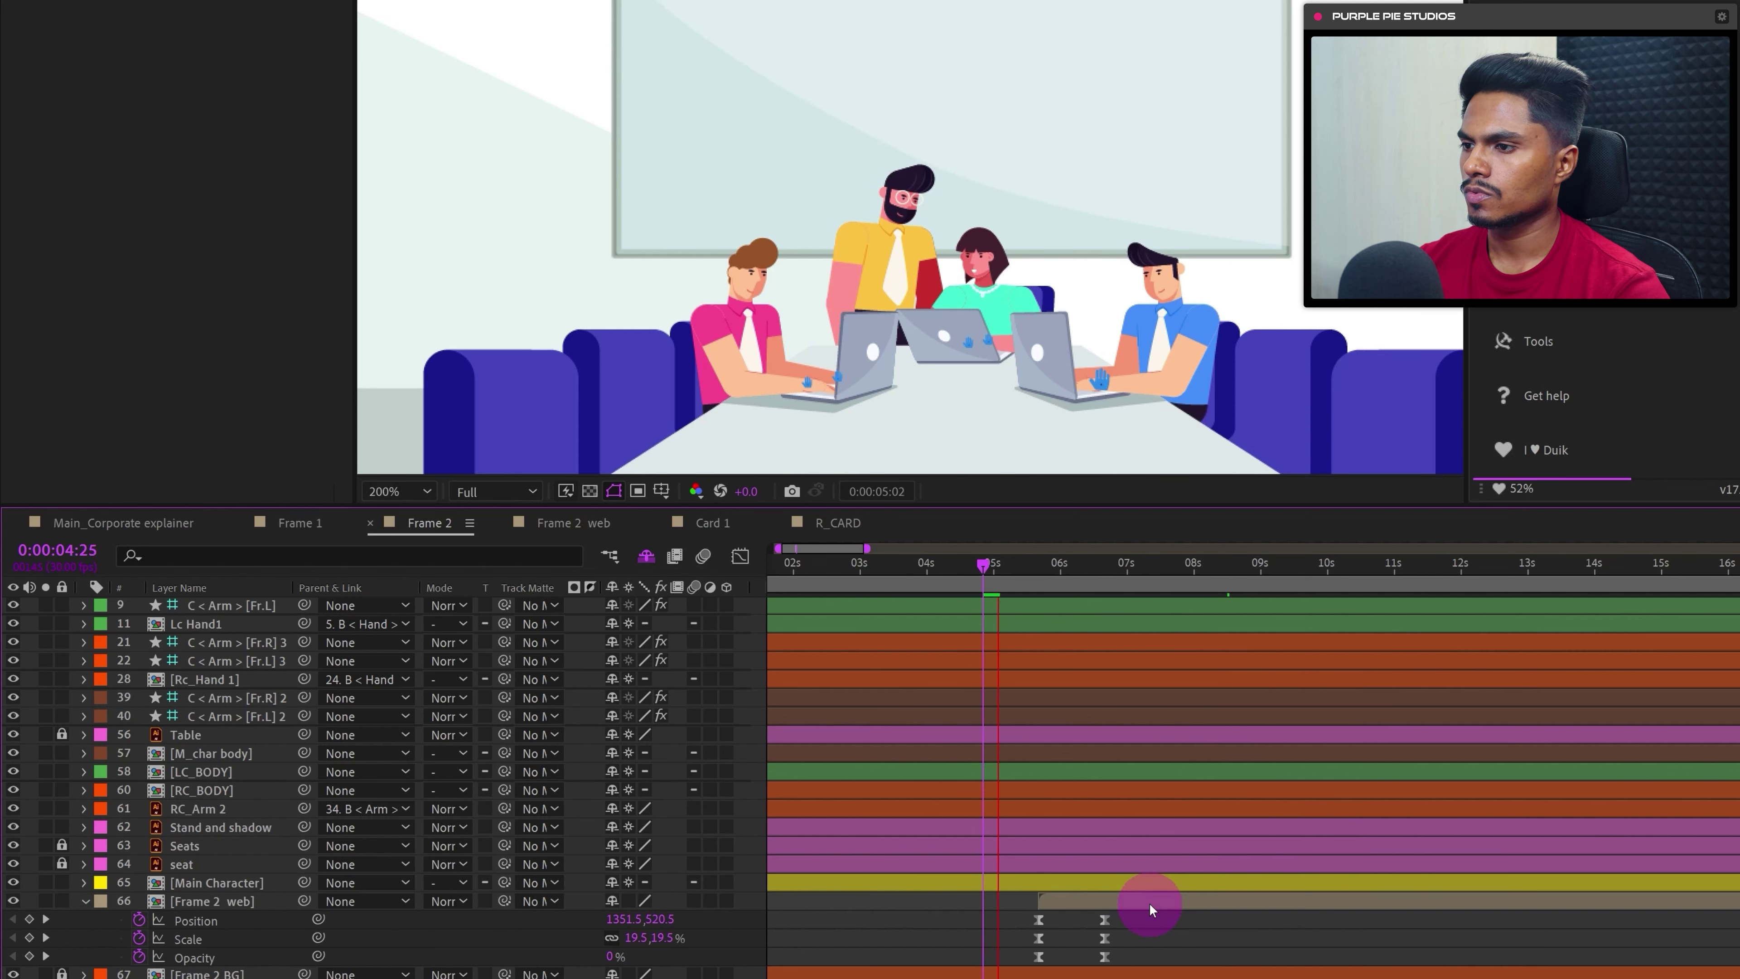